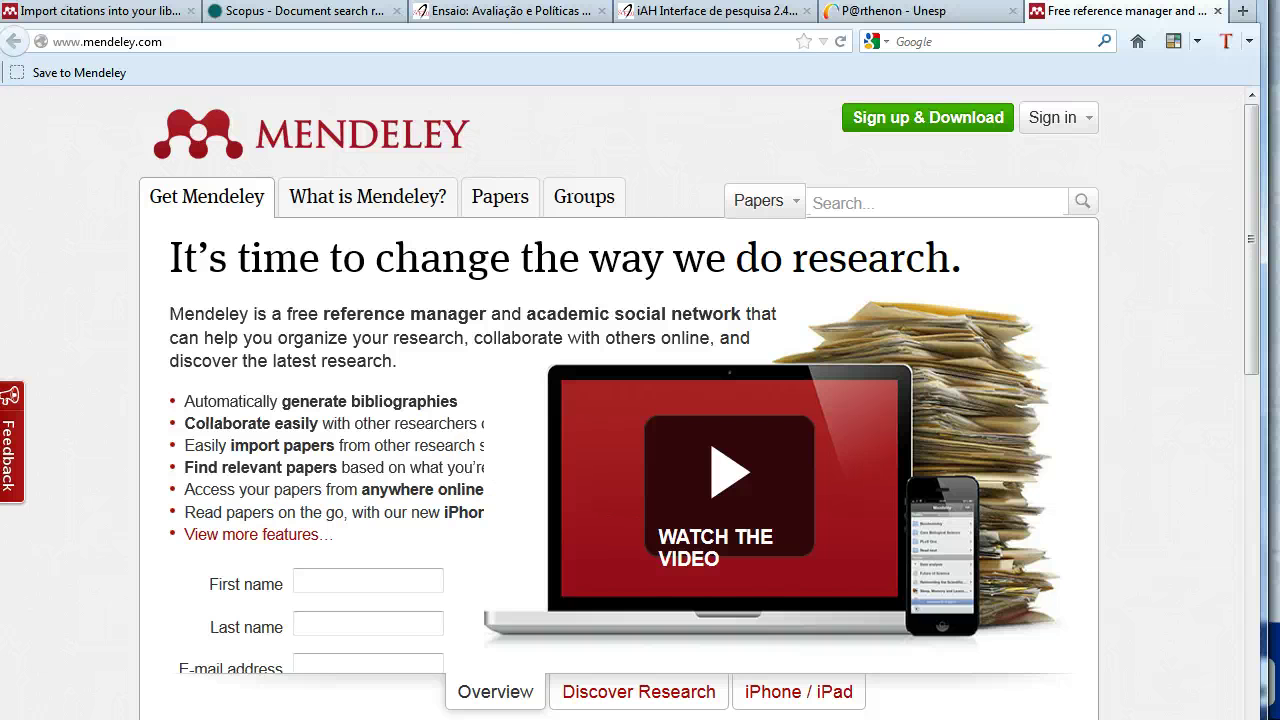
Open the Mendeley sign-up and download page
click(984, 128)
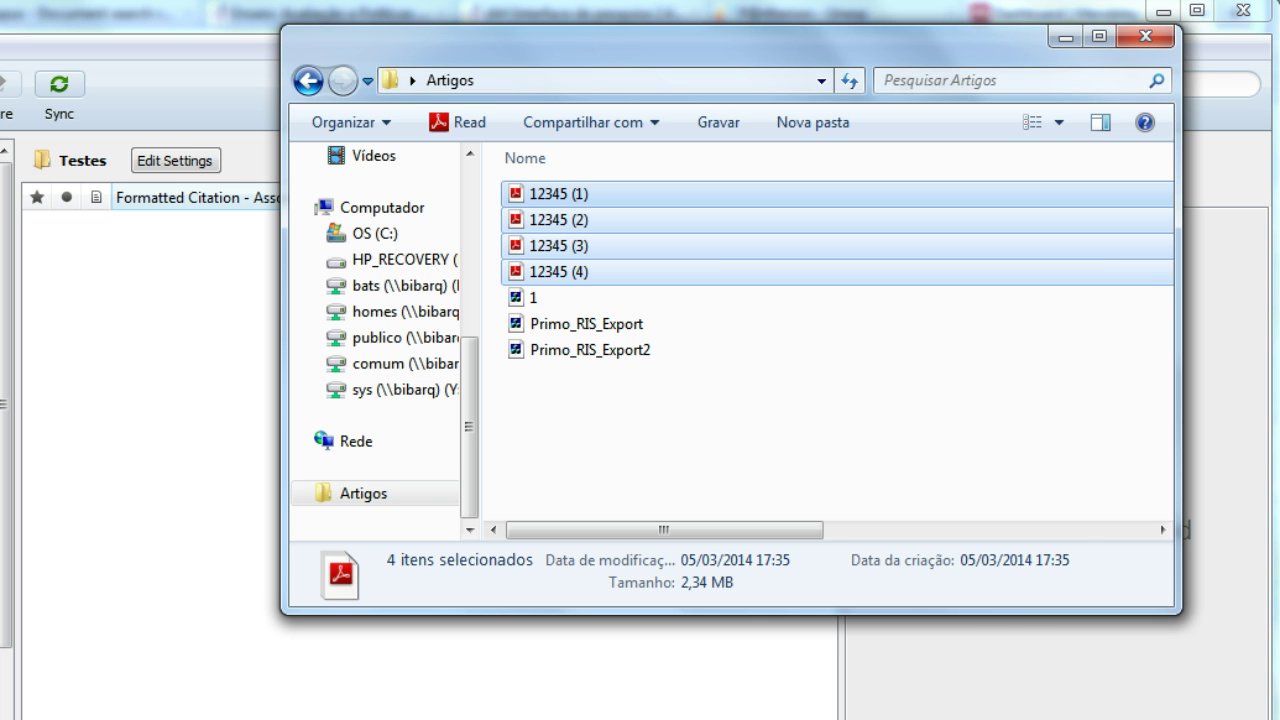
Add the PDF 12345 (1) from the Artigos folder to the Testes collection in Mendeley Desktop
click(77, 531)
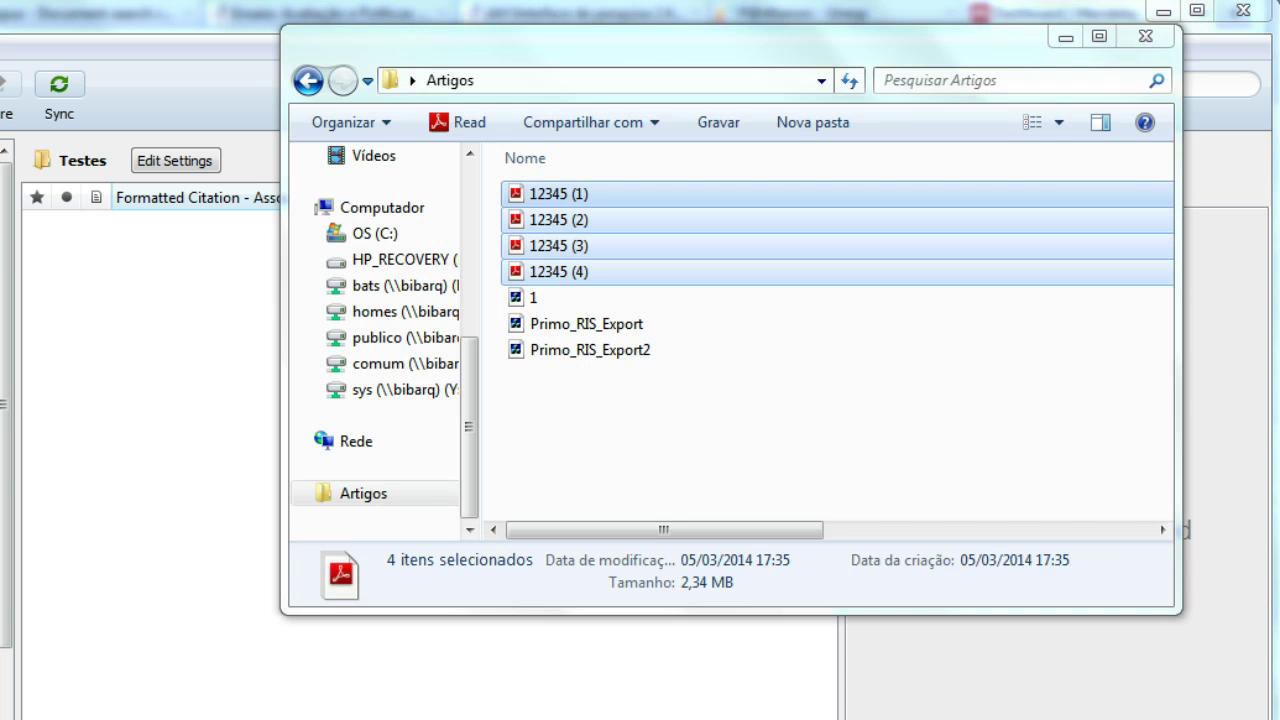
click(843, 416)
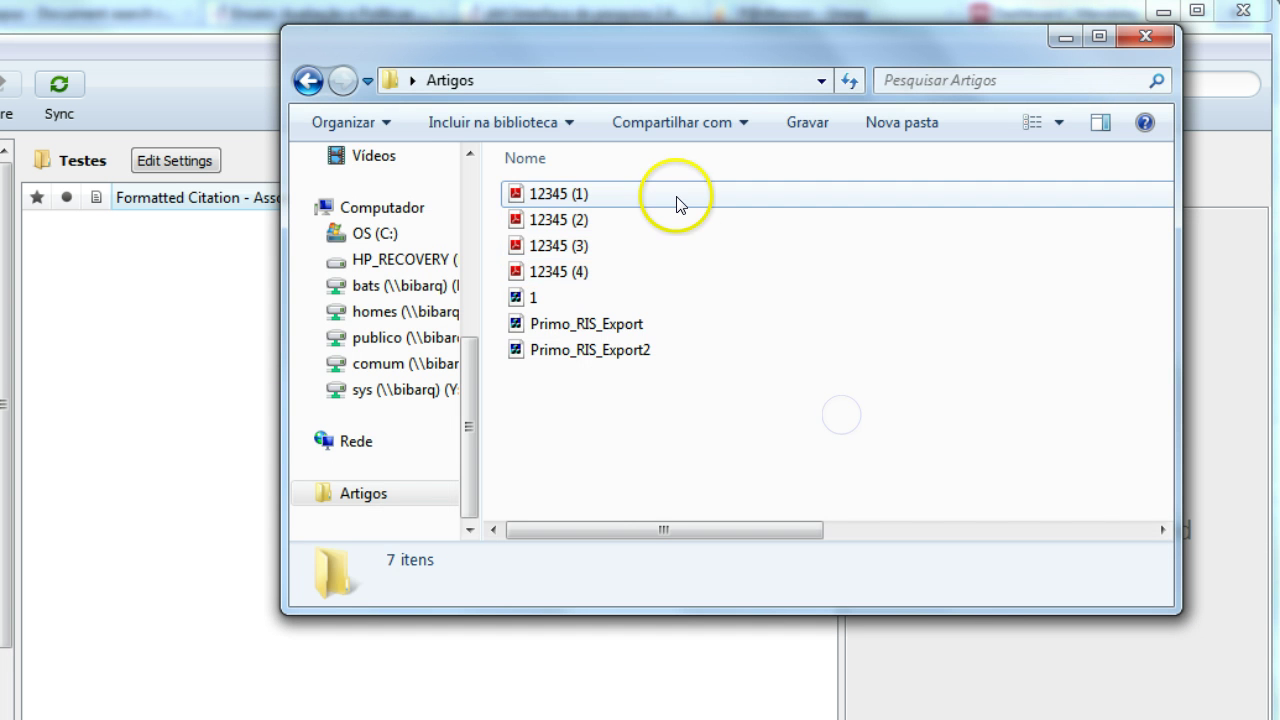
drag(677, 200, 167, 350)
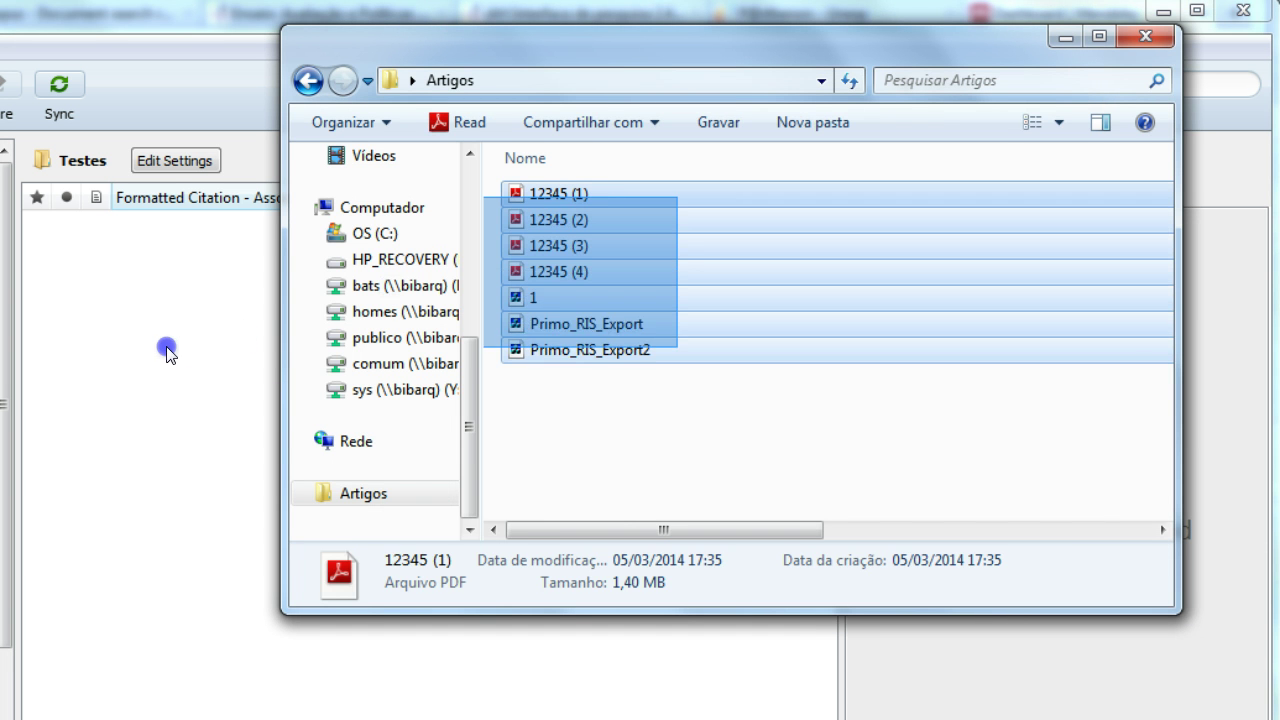
click(695, 374)
click(597, 194)
drag(614, 200, 160, 300)
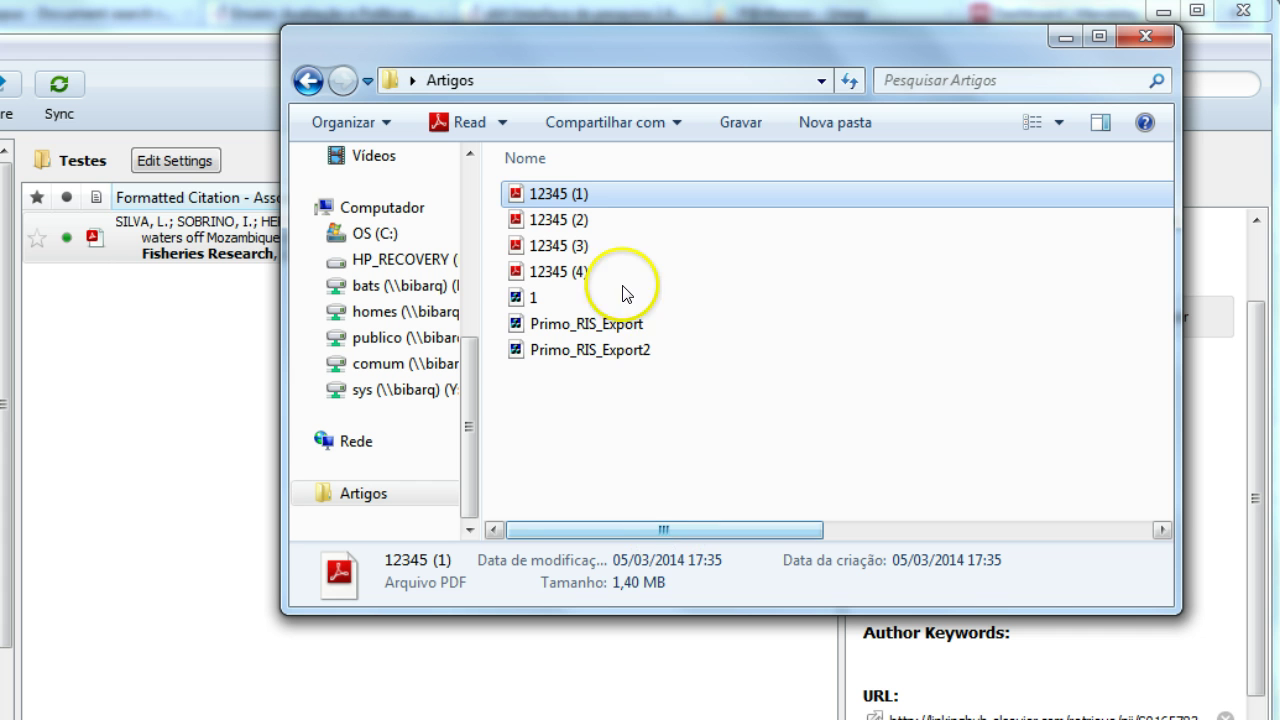
Add the PDFs 12345 (2), 12345 (3) and 12345 (4) from the Artigos folder to the Testes collection
click(623, 229)
shift+click(603, 270)
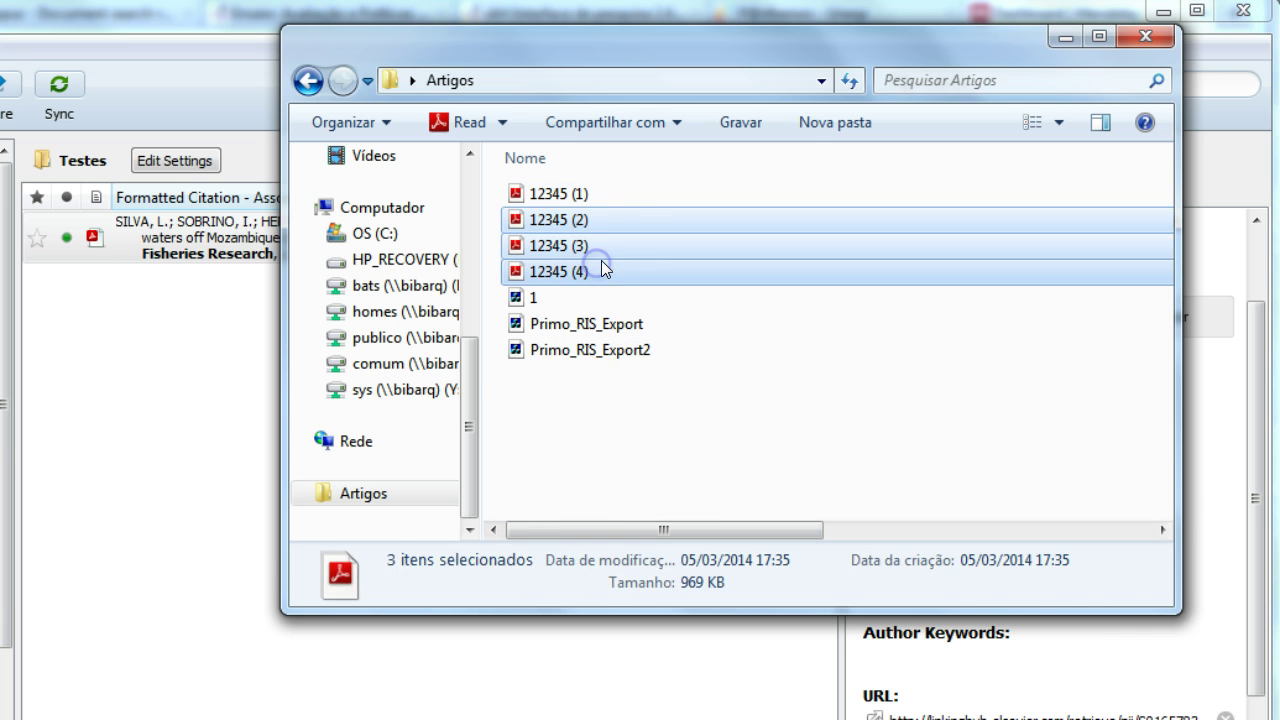
drag(656, 227, 194, 400)
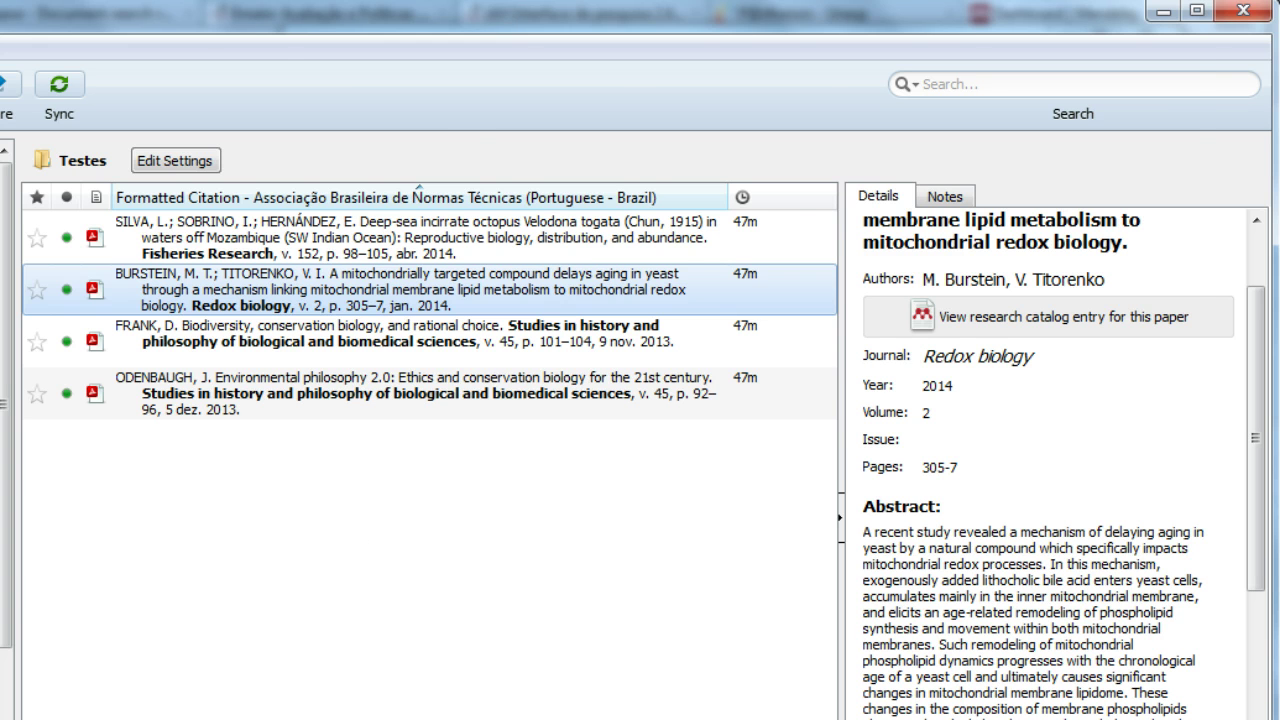
Rename the deep-sea octopus paper's file in Mendeley Desktop using only Author and Title, removing Year from the file name pattern
key(alt+Tab)
click(63, 675)
click(301, 252)
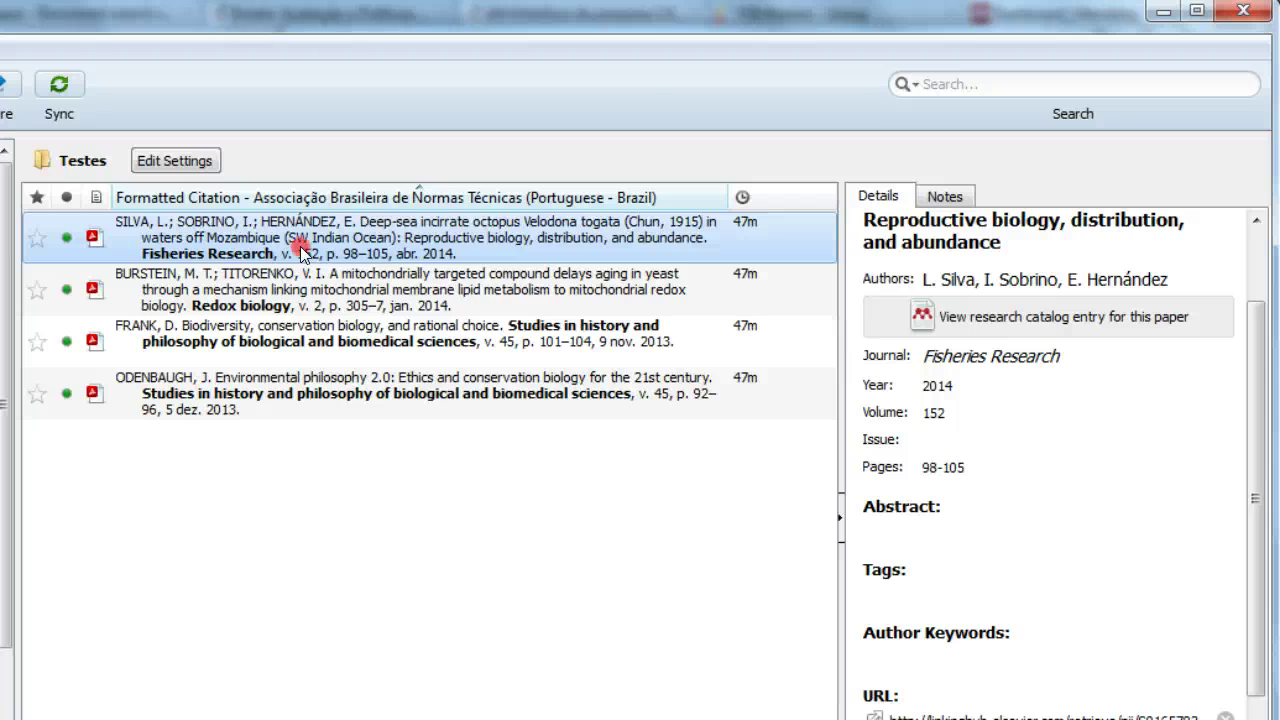
right_click(300, 246)
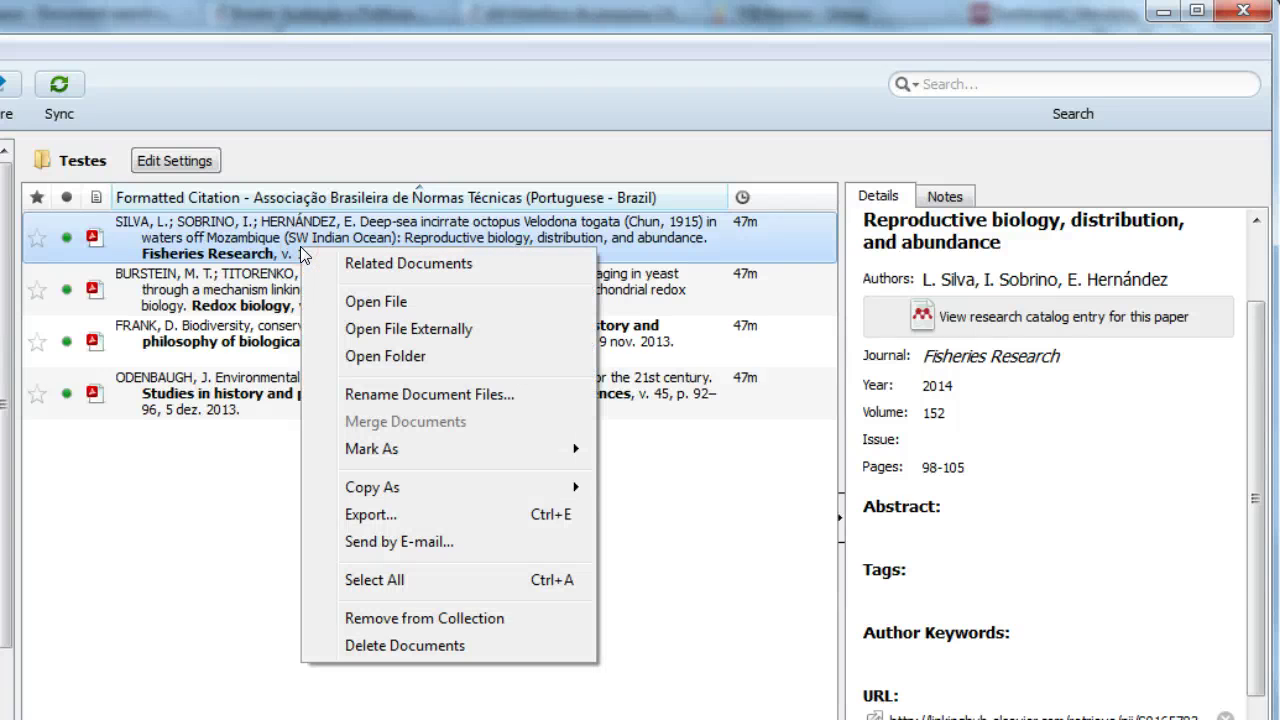
click(452, 393)
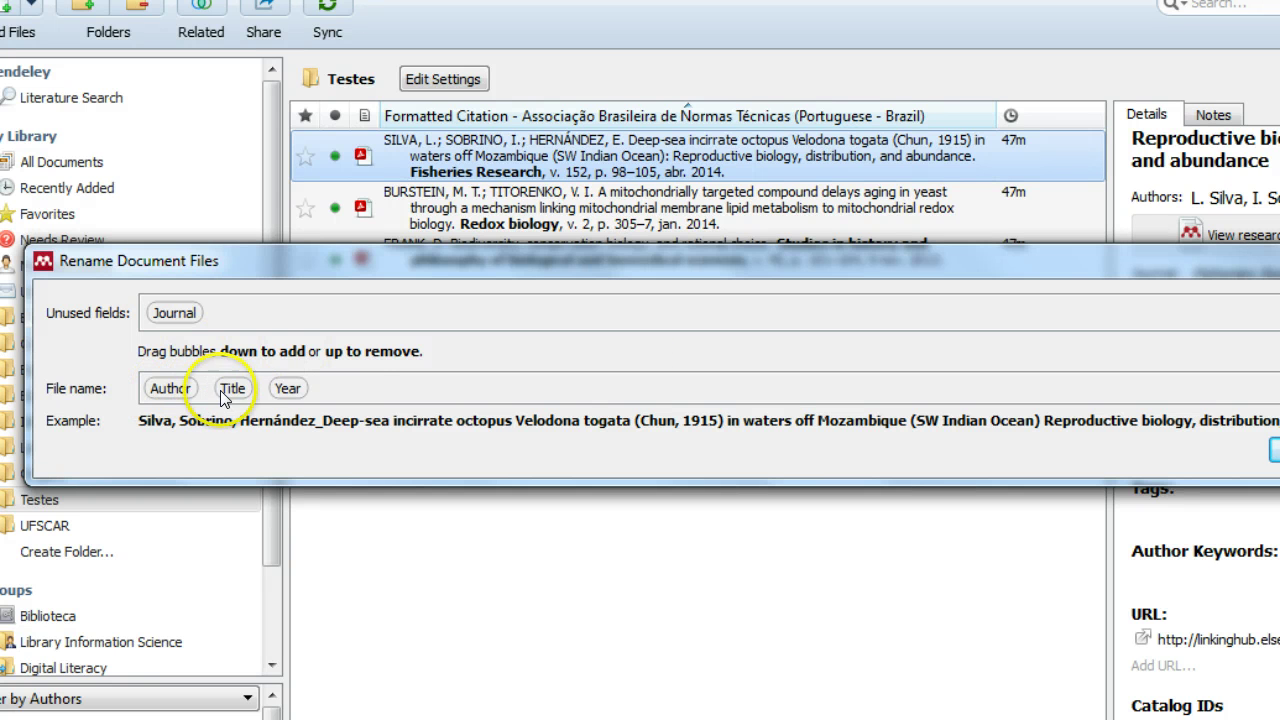
drag(286, 393, 270, 314)
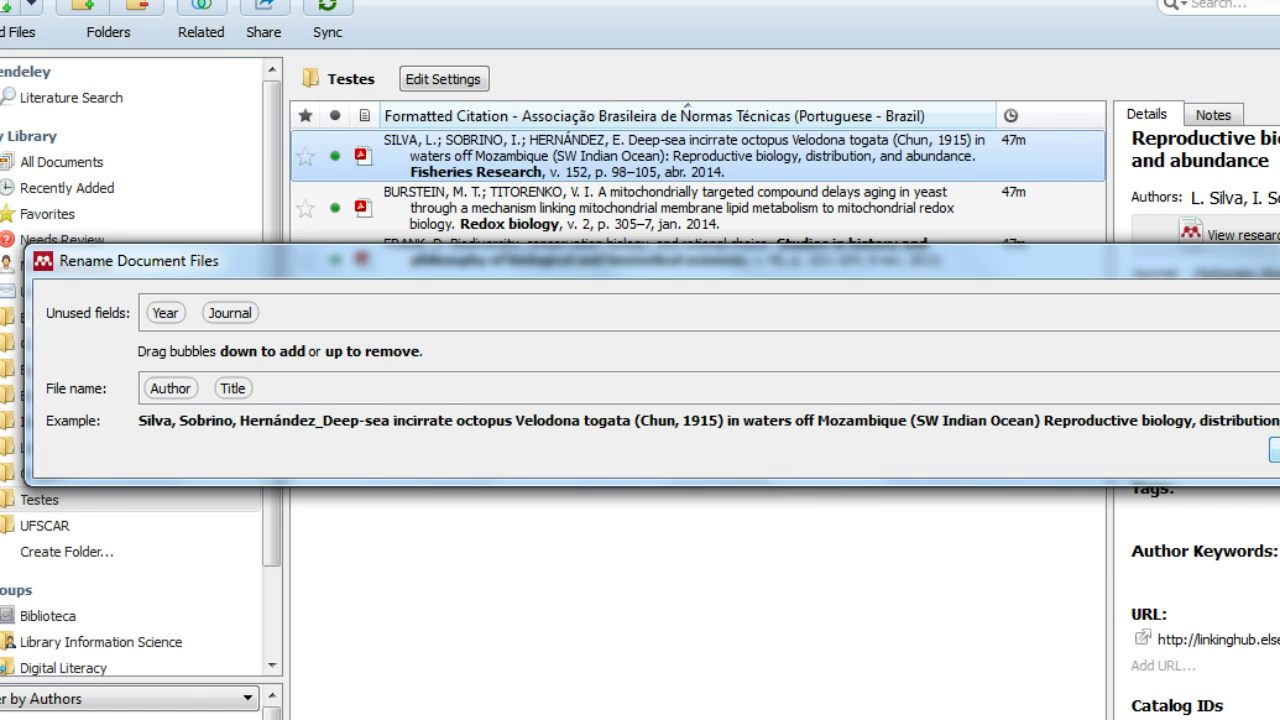
click(1274, 450)
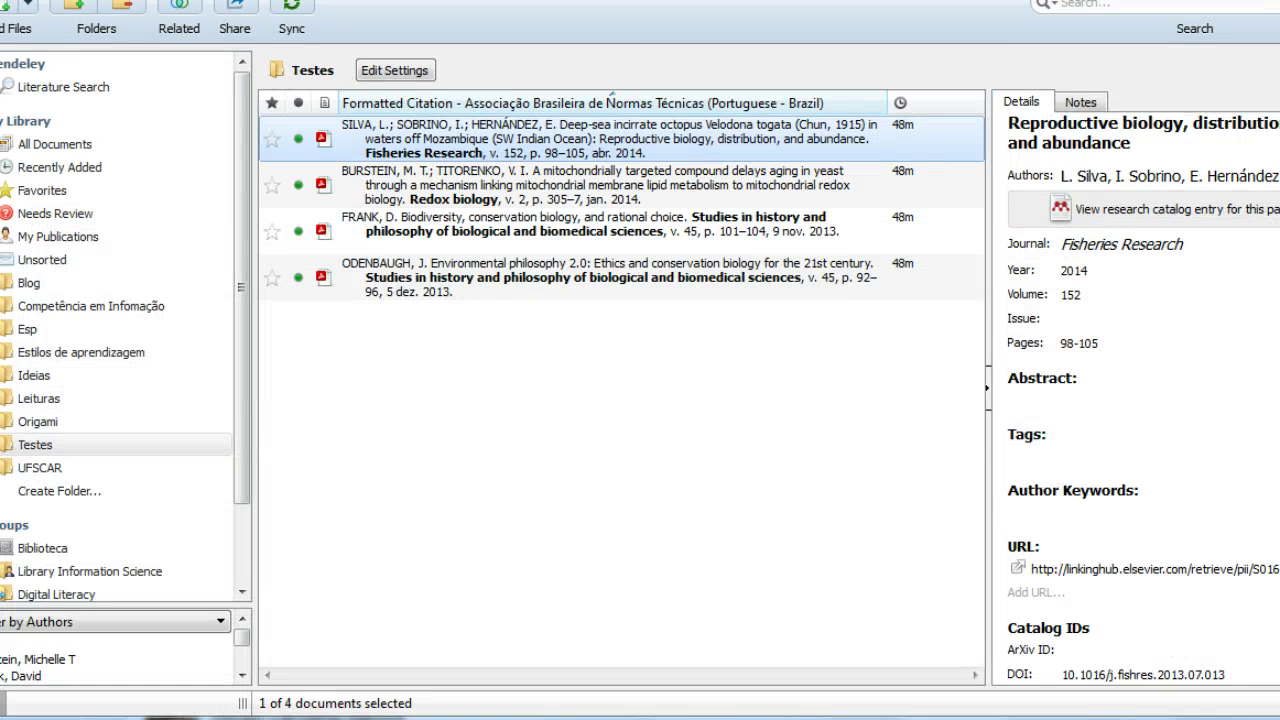
Check the octopus paper's renamed PDF in the Artigos folder, then return to the Testes collection
key(alt+Tab)
click(799, 172)
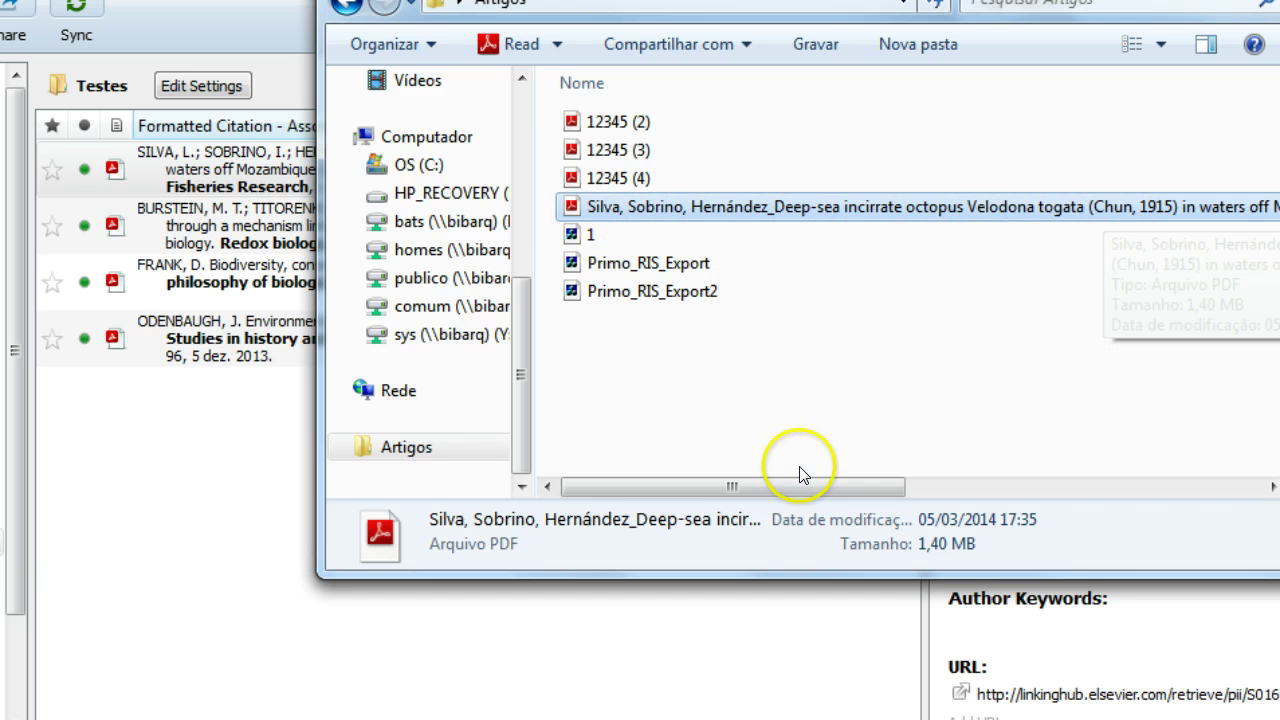
drag(820, 487, 686, 481)
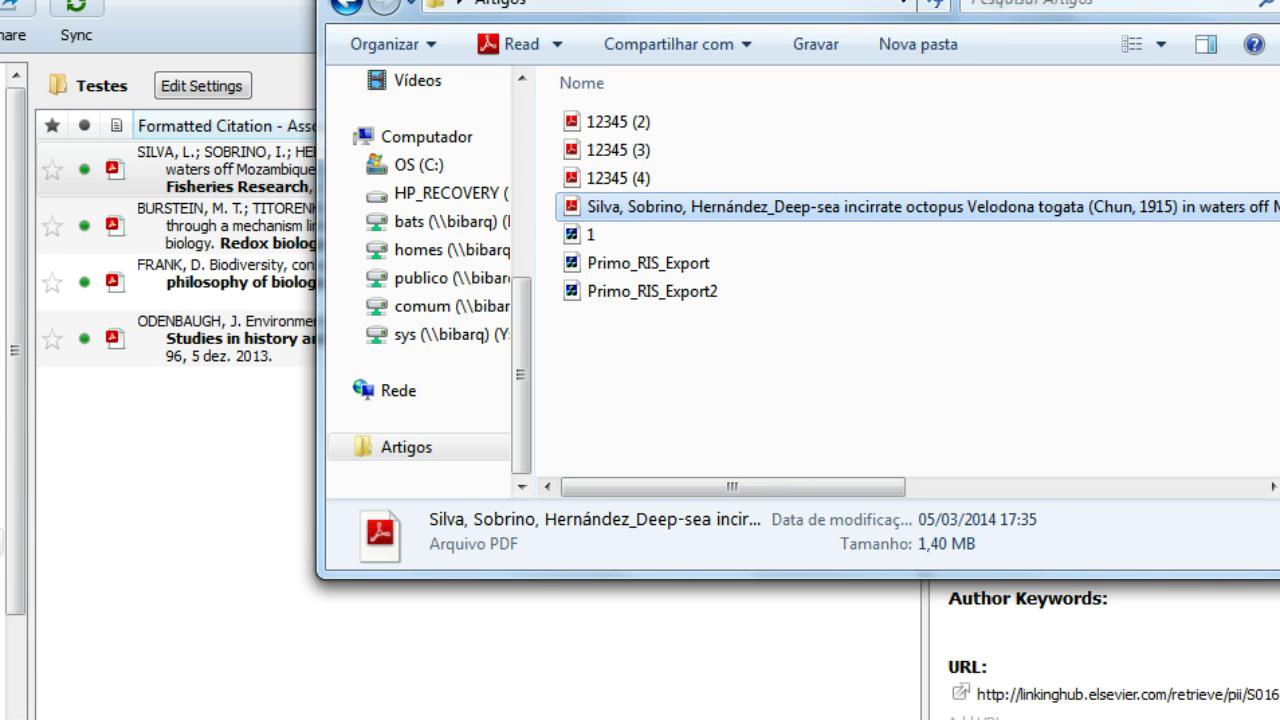
key(super+Down)
Start renaming the files of the other three papers in Testes, adding Year after Author and Title in the file name
click(592, 248)
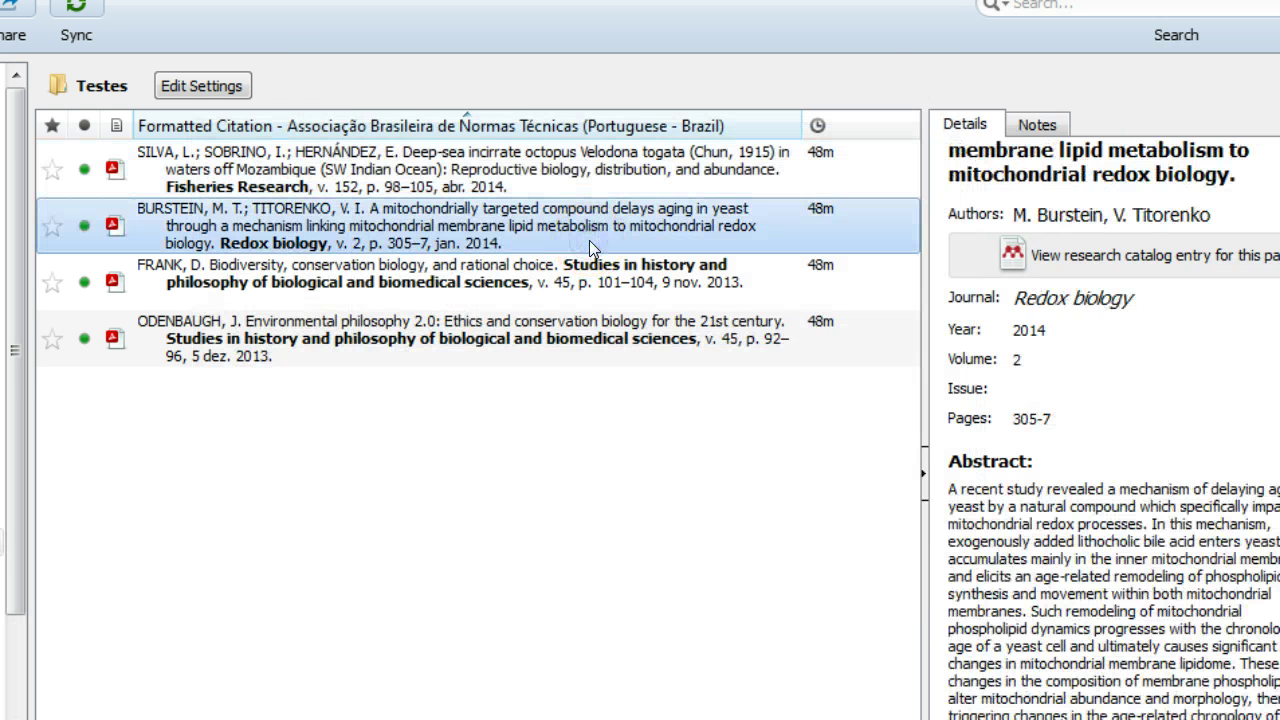
shift+click(495, 328)
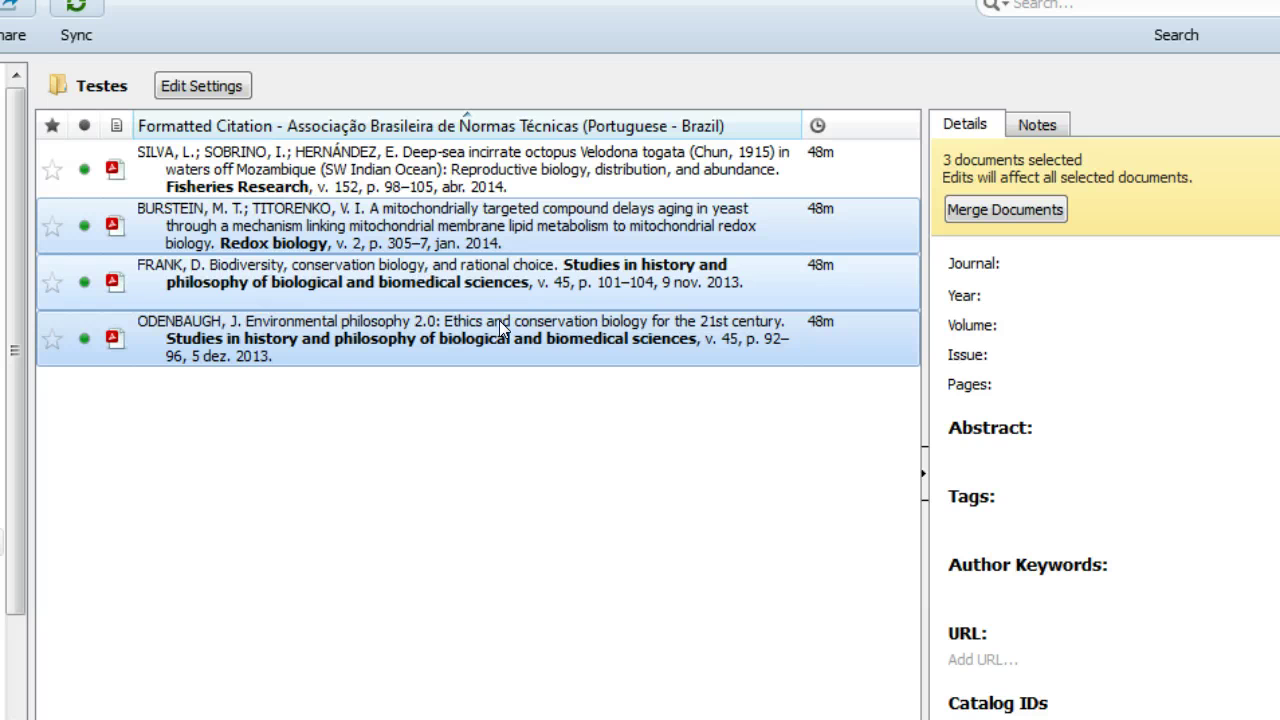
right_click(499, 320)
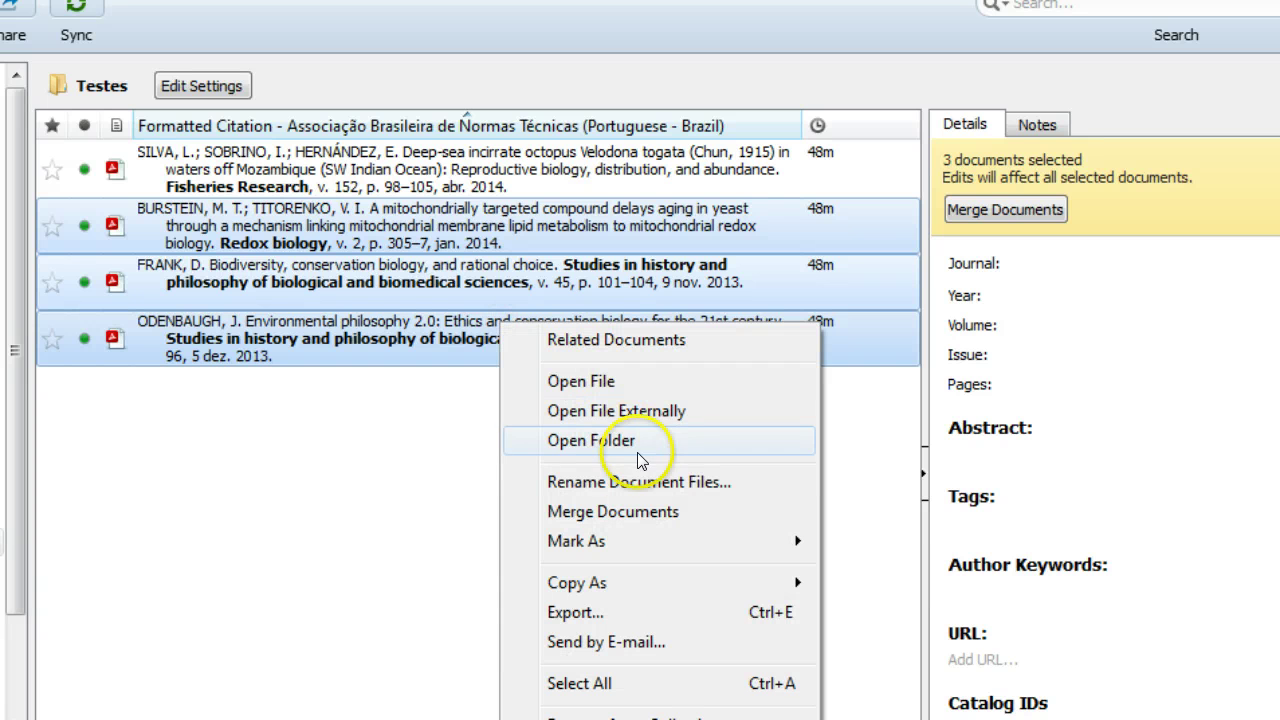
click(637, 481)
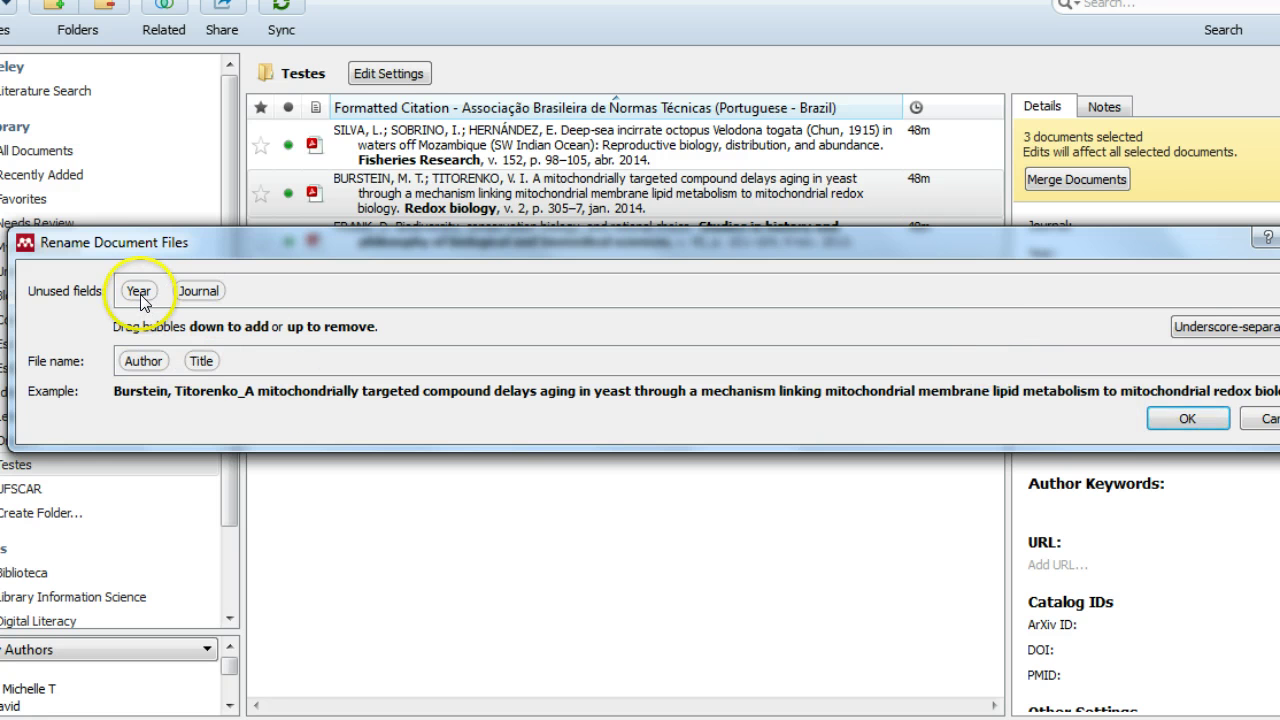
drag(139, 292, 280, 355)
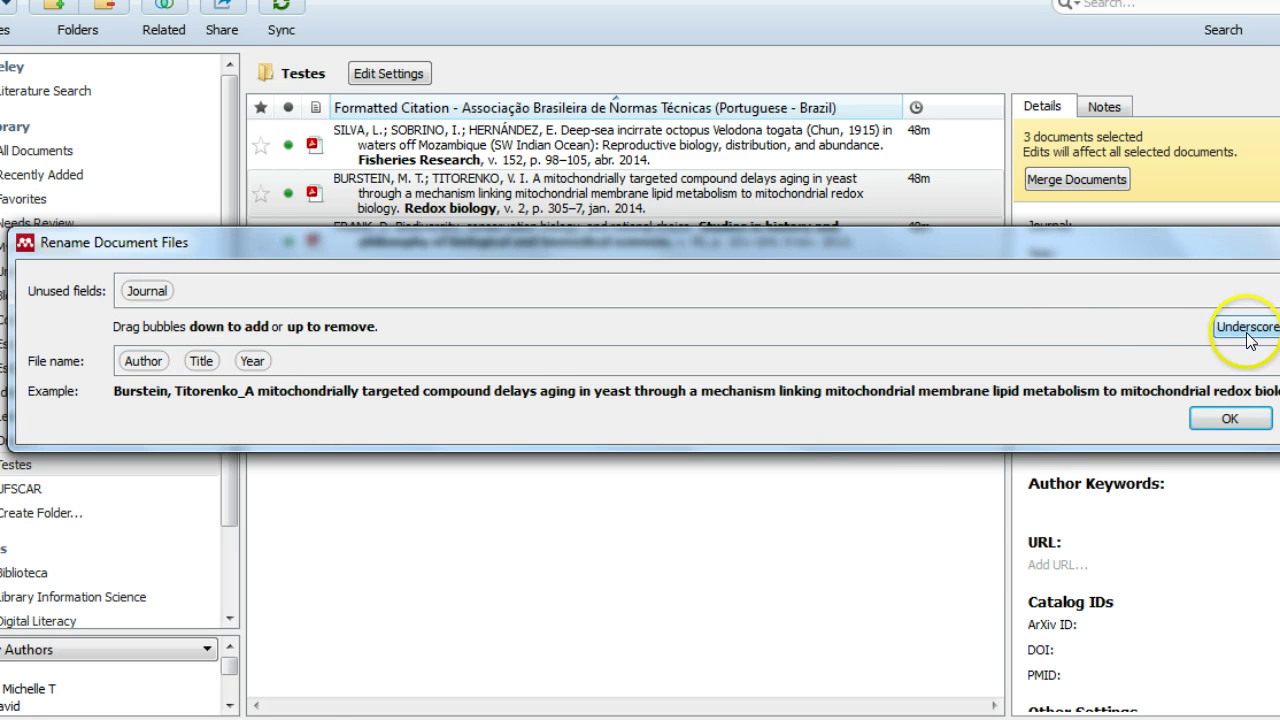
Try the hyphen and comma separators, then rename the three papers' files with the Hyphen-separated format
click(1250, 327)
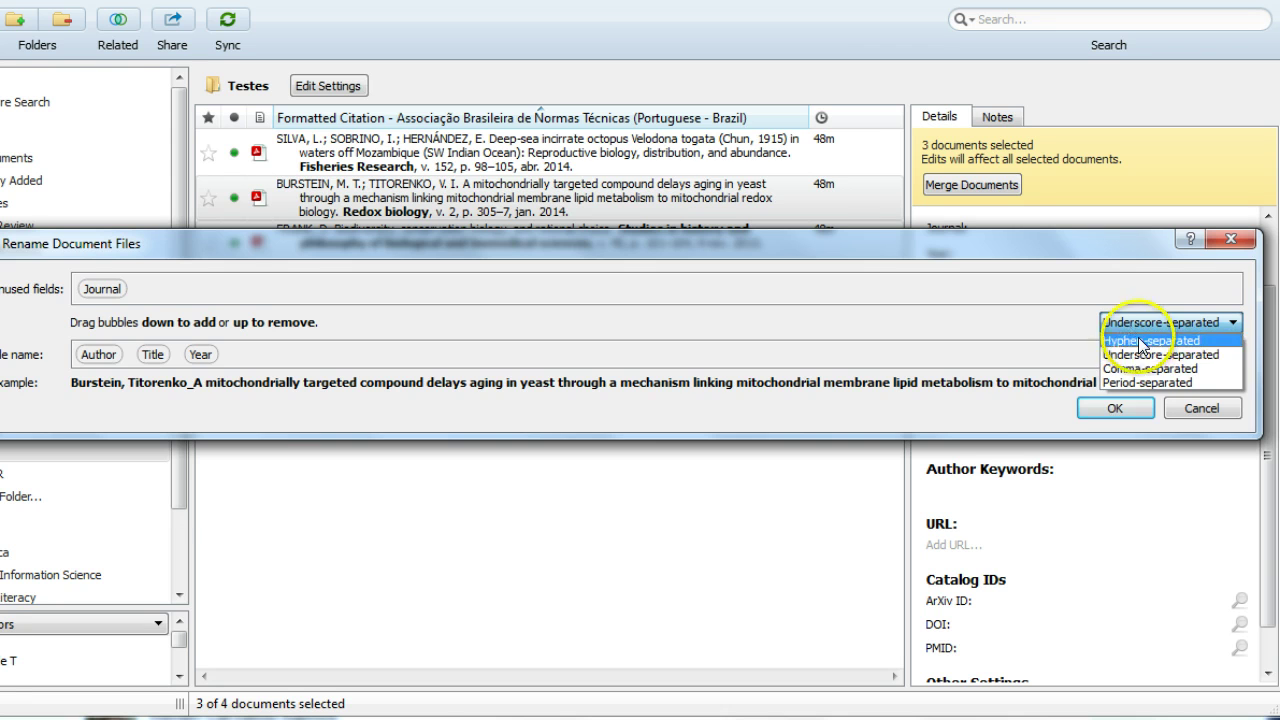
click(1145, 341)
click(1147, 327)
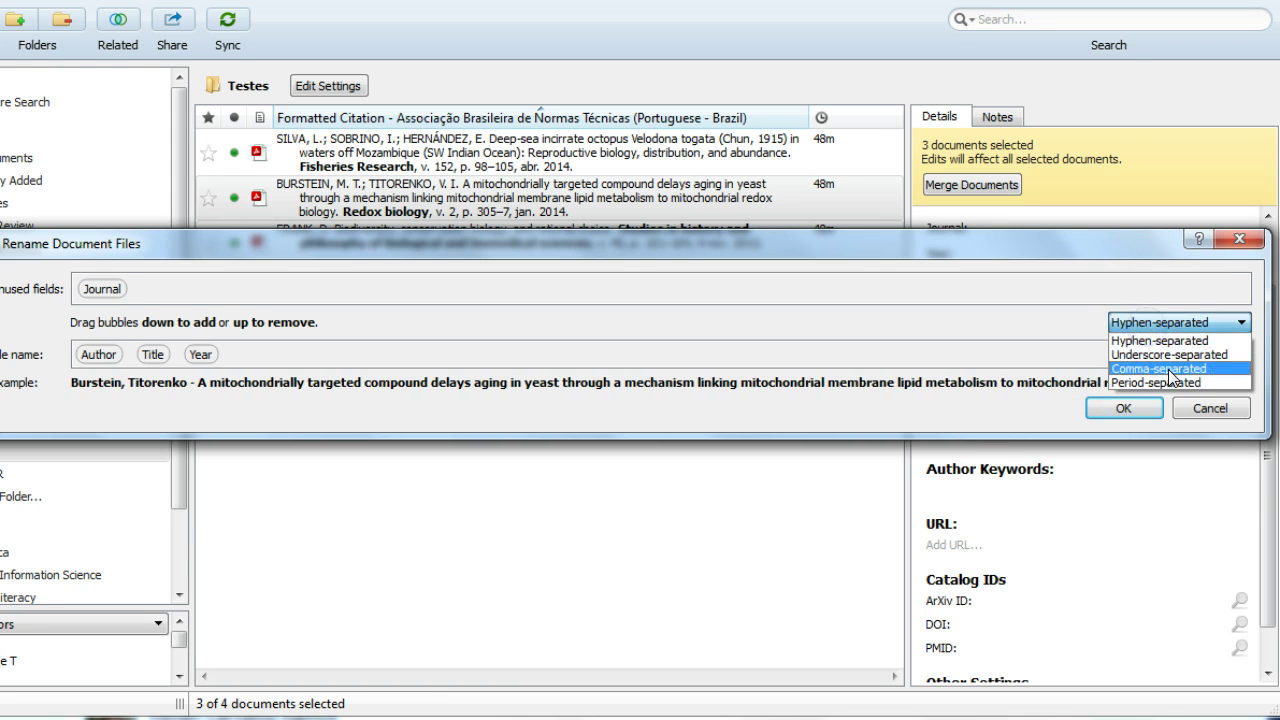
click(1158, 379)
click(1167, 330)
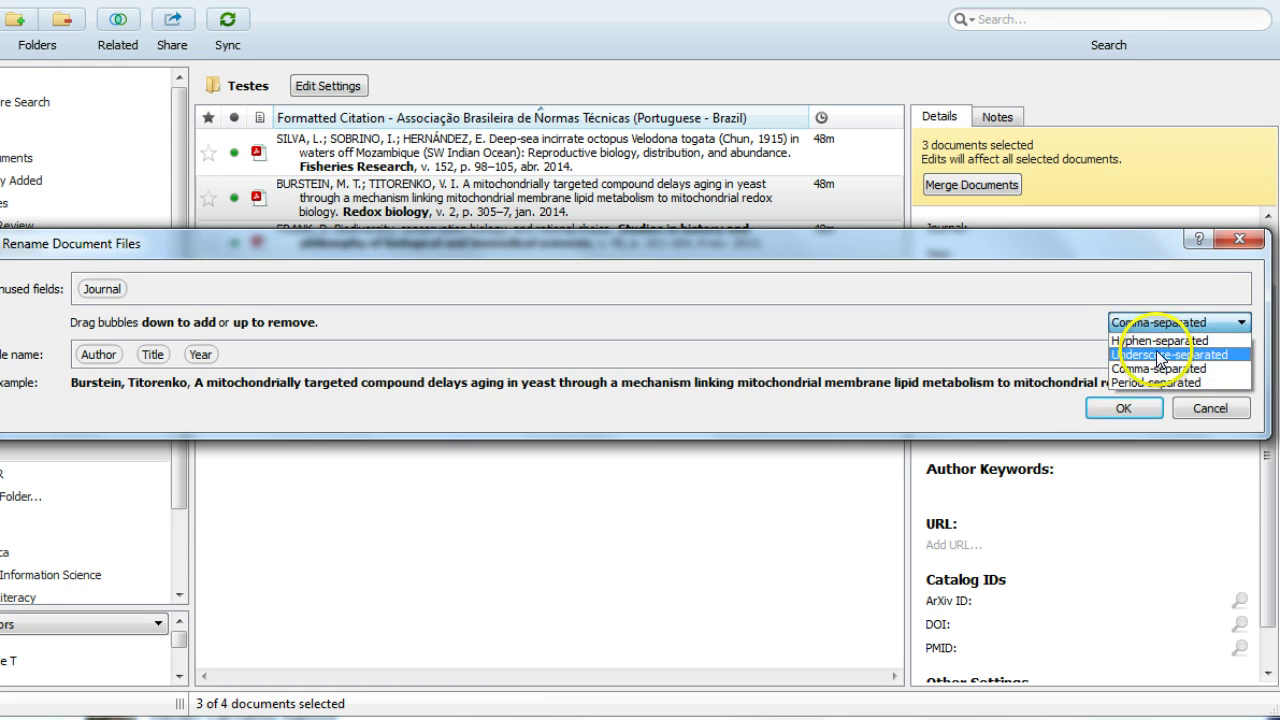
click(1156, 342)
click(1124, 408)
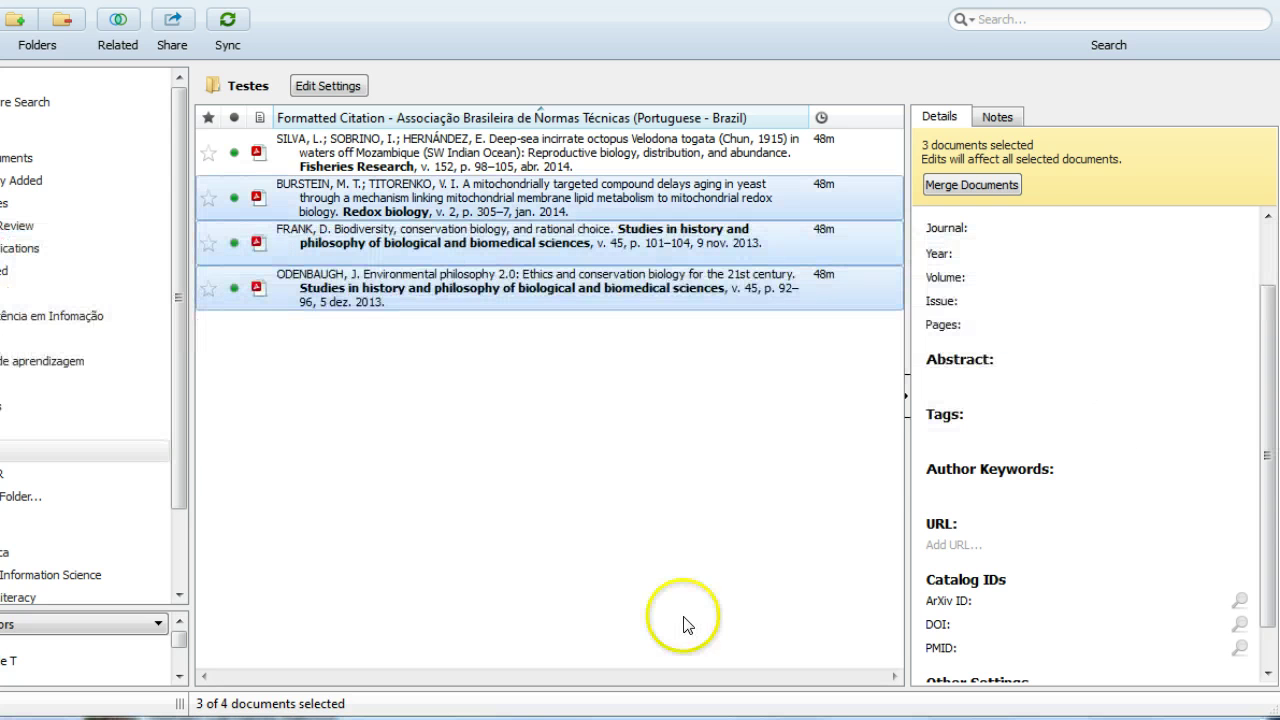
Check the renamed files in the Artigos folder, then review the details of the Redox biology and biodiversity papers in Mendeley Desktop
key(alt+Tab)
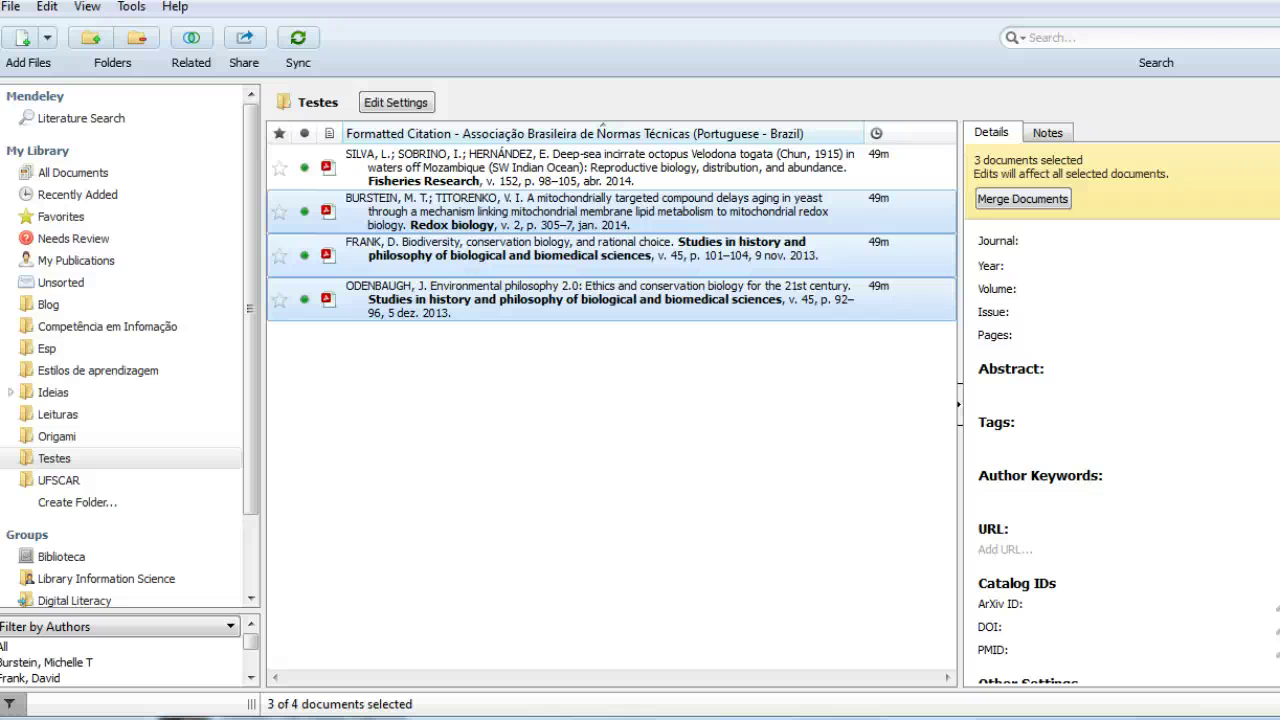
click(482, 195)
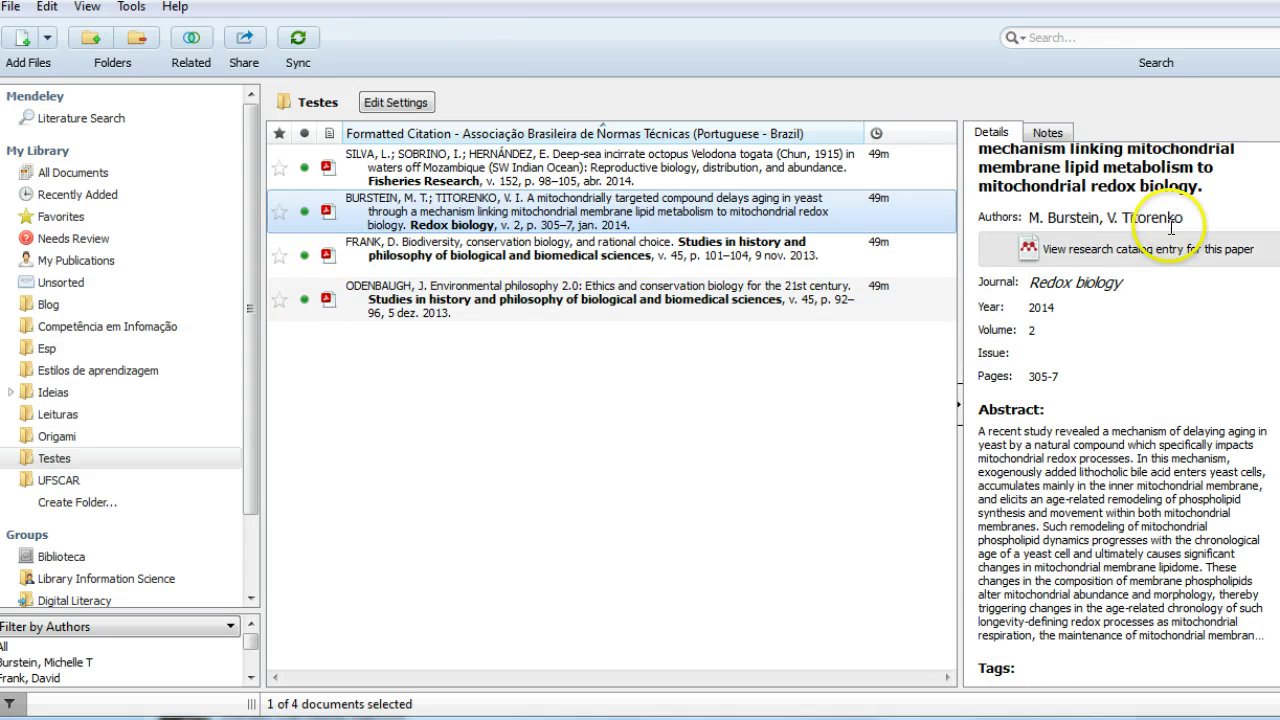
click(588, 250)
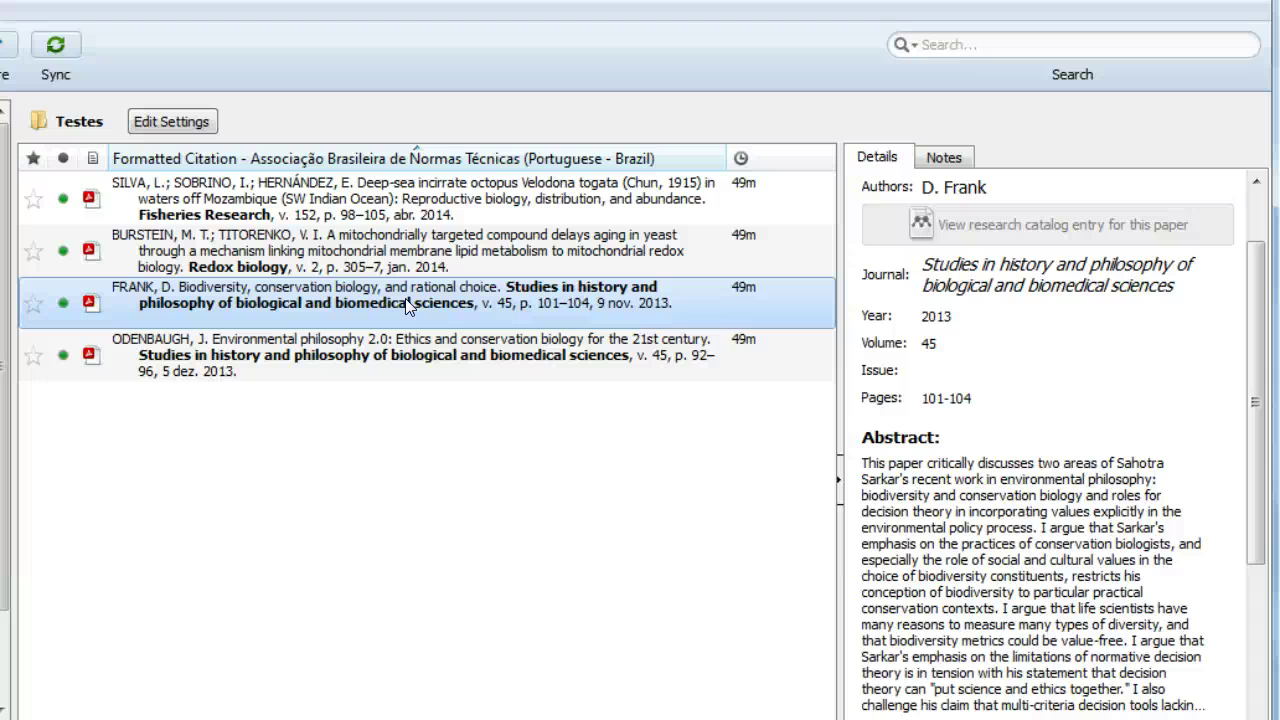
click(405, 295)
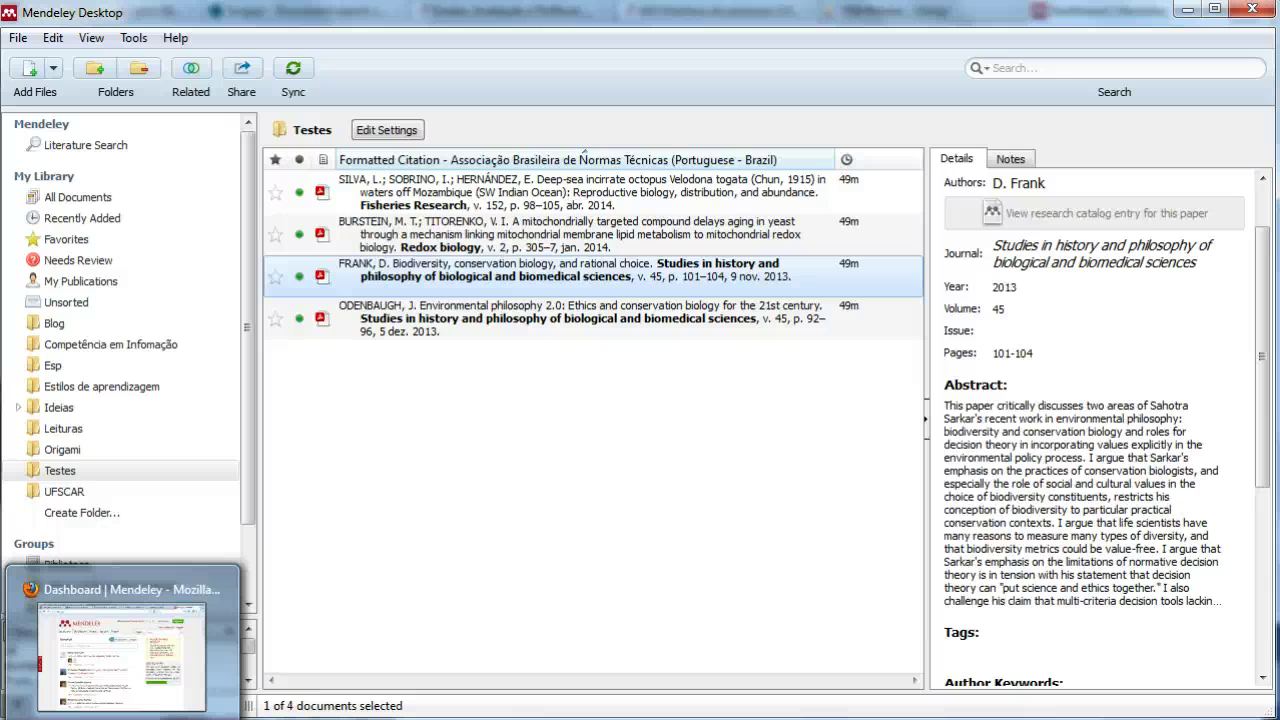
Switch to Firefox, open Mendeley's Web Importer page and add its Save to Mendeley bookmarklet to the Bookmarks Toolbar
click(122, 655)
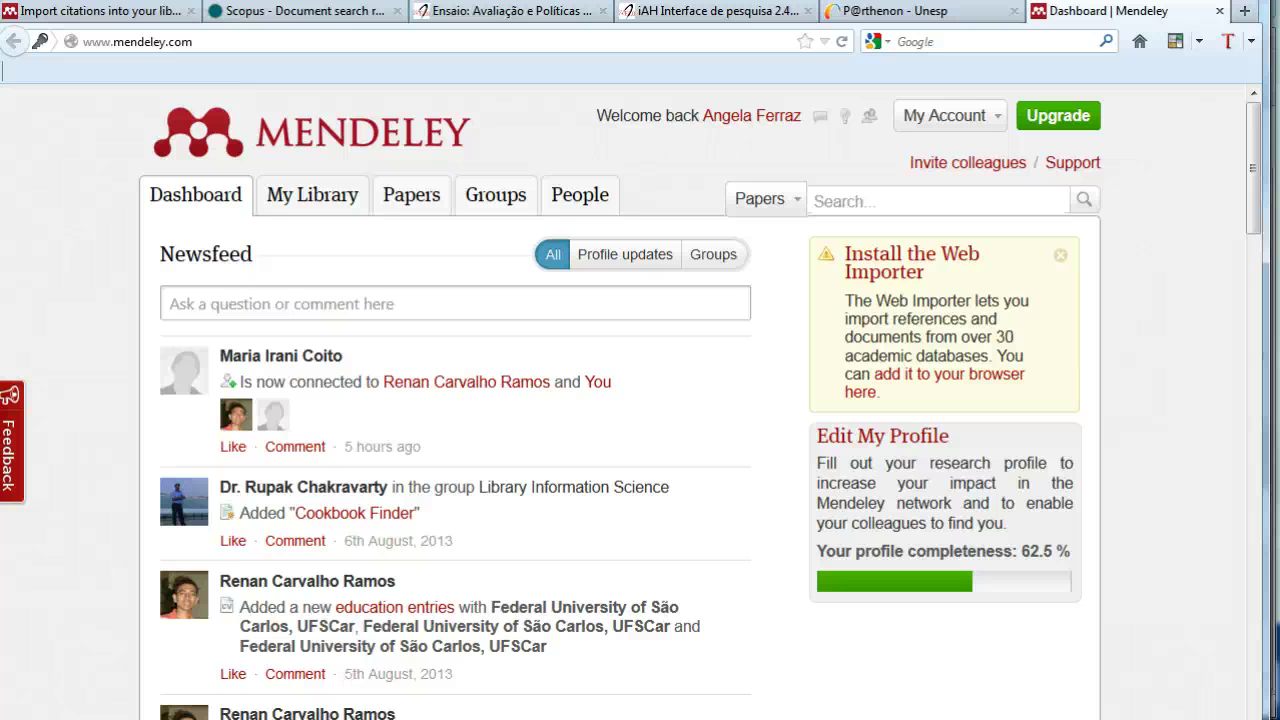
click(338, 133)
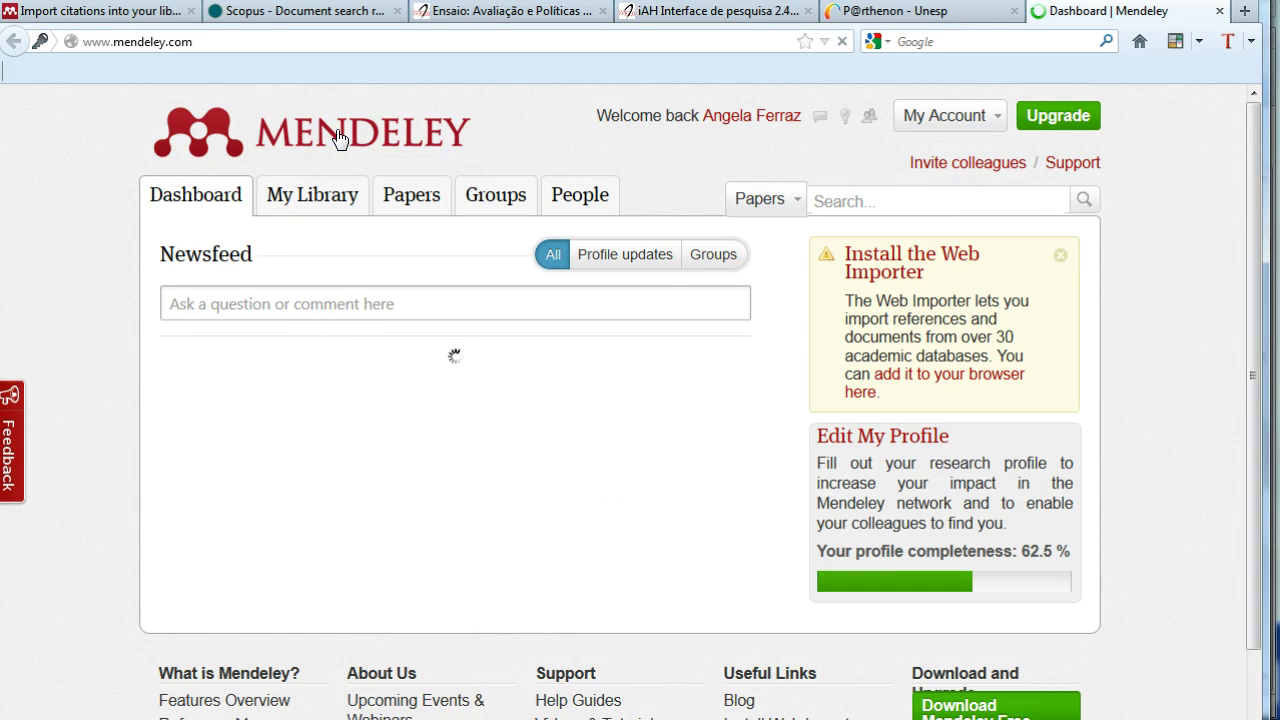
click(338, 140)
scroll(414, 540, down, 15)
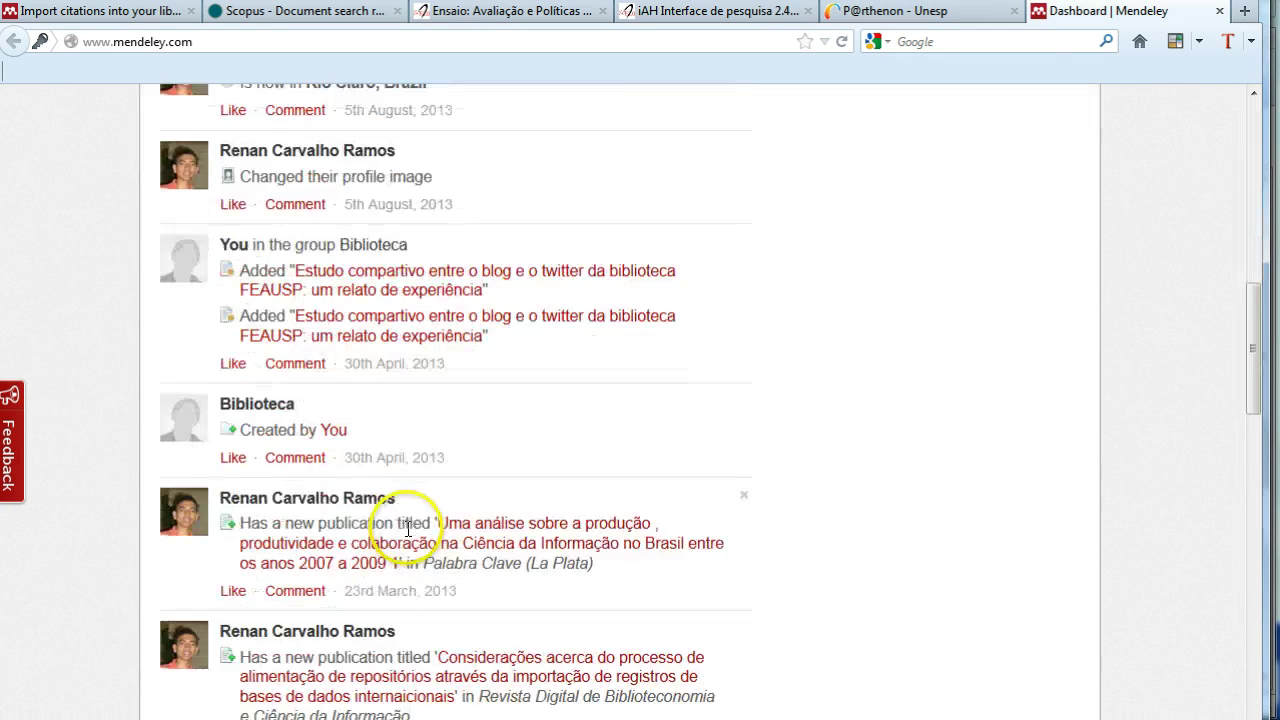
scroll(404, 537, down, 5)
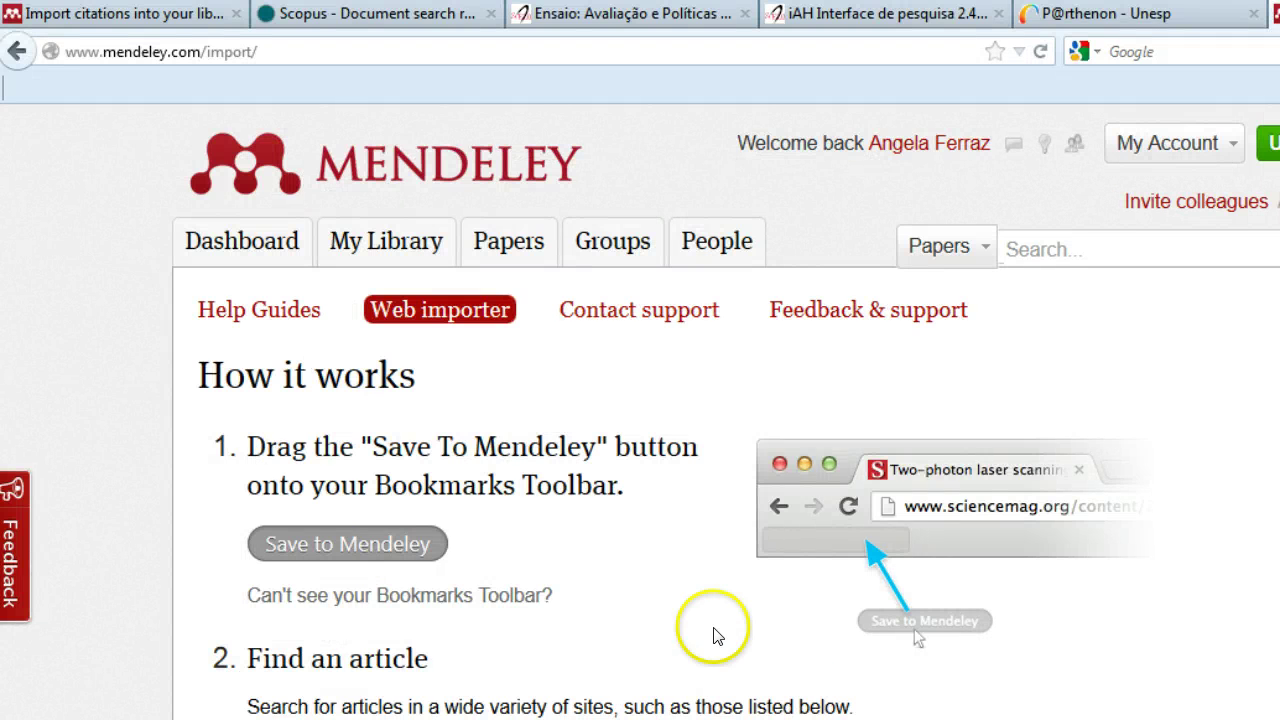
click(335, 540)
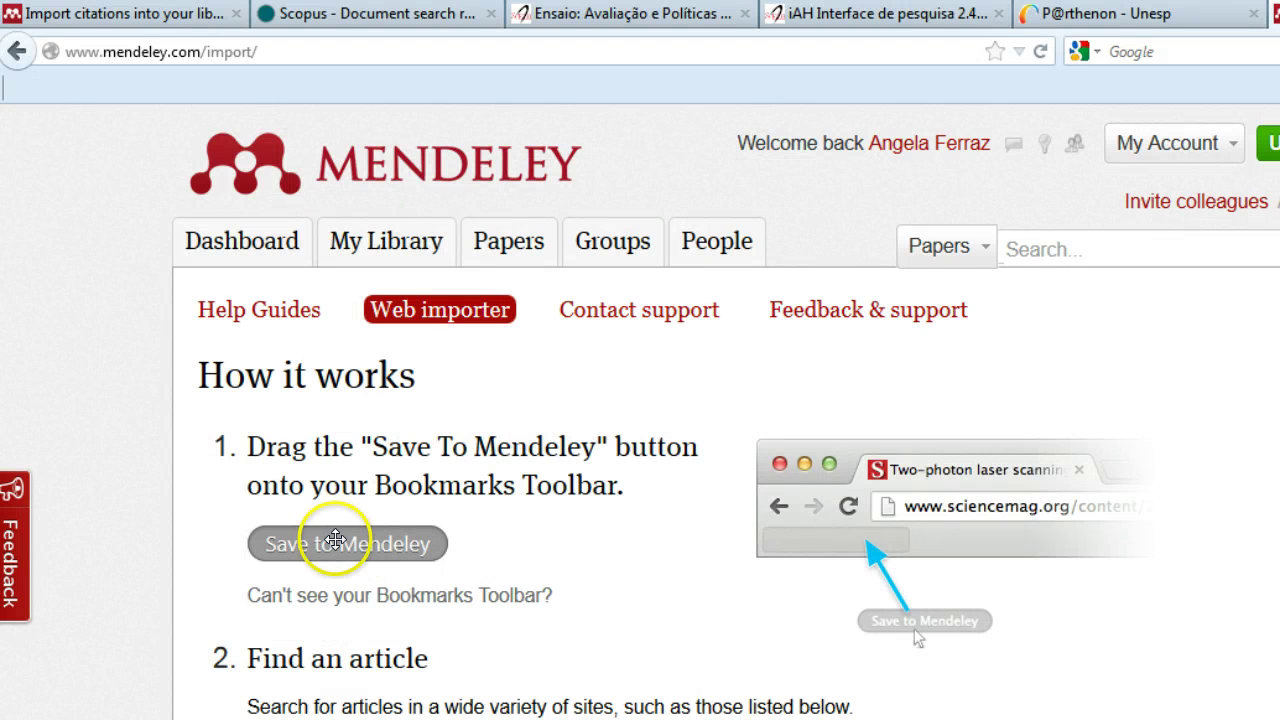
mouse_move(335, 540)
mouse_down()
mouse_move(305, 430)
mouse_move(366, 523)
mouse_move(212, 92)
mouse_up()
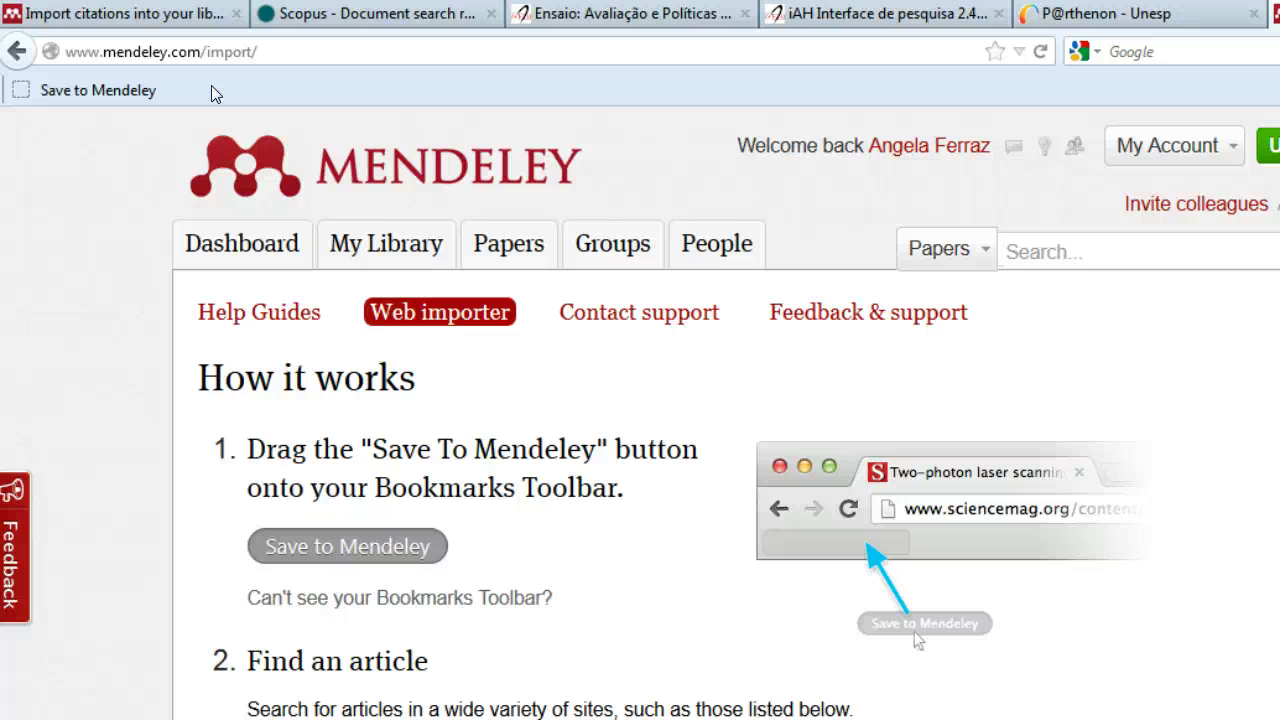
Open the Scopus record on oxidative stress responses in older adults and save it to the Testes folder with Save to Mendeley
click(330, 14)
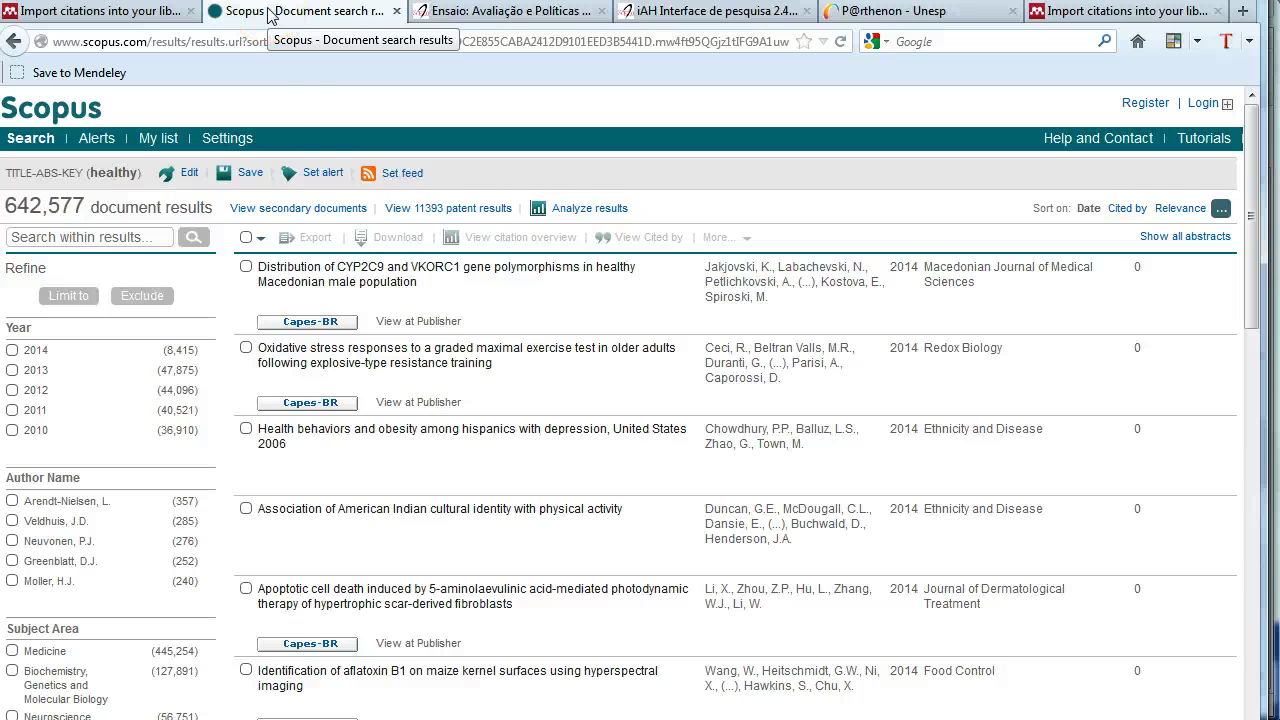
click(348, 364)
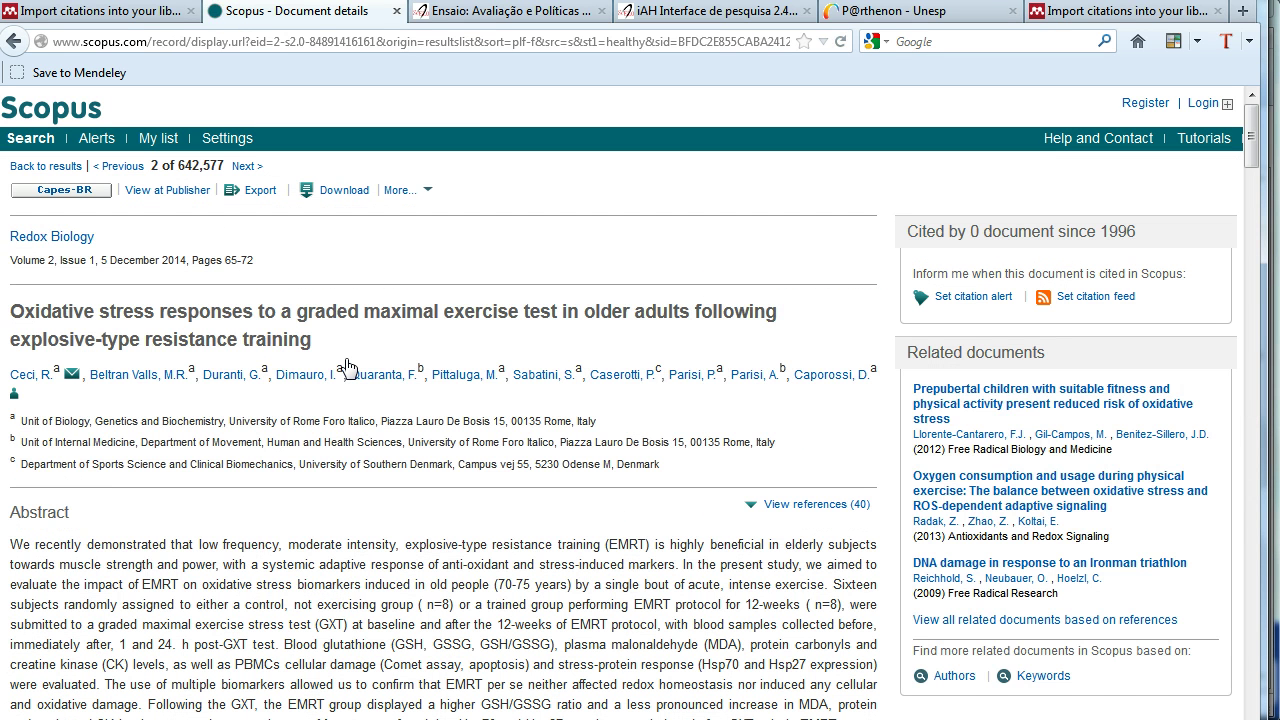
click(80, 73)
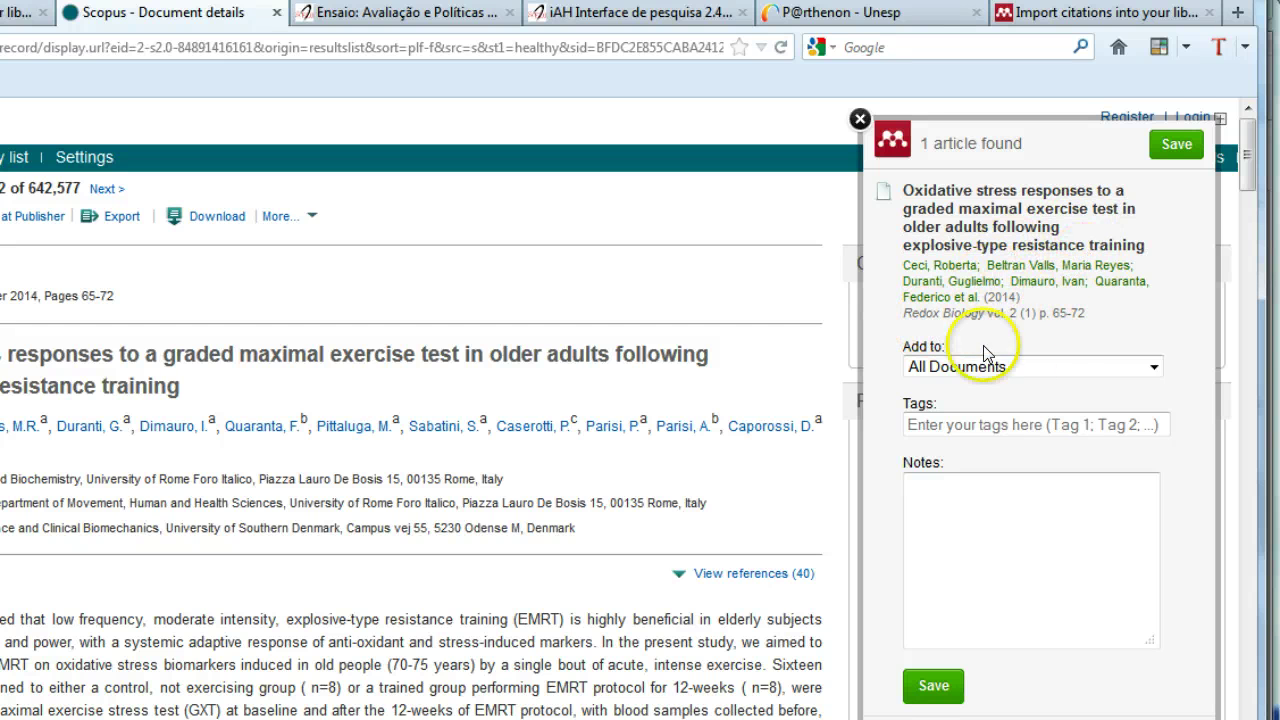
click(1052, 364)
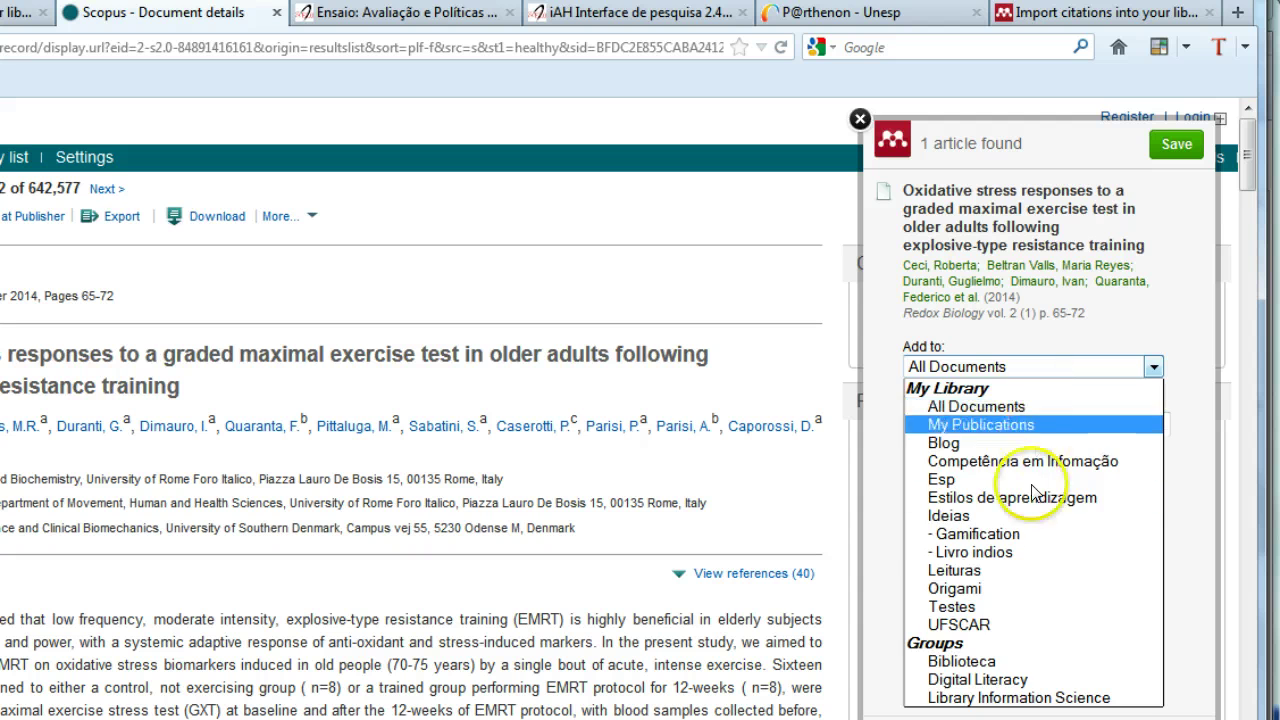
click(1024, 606)
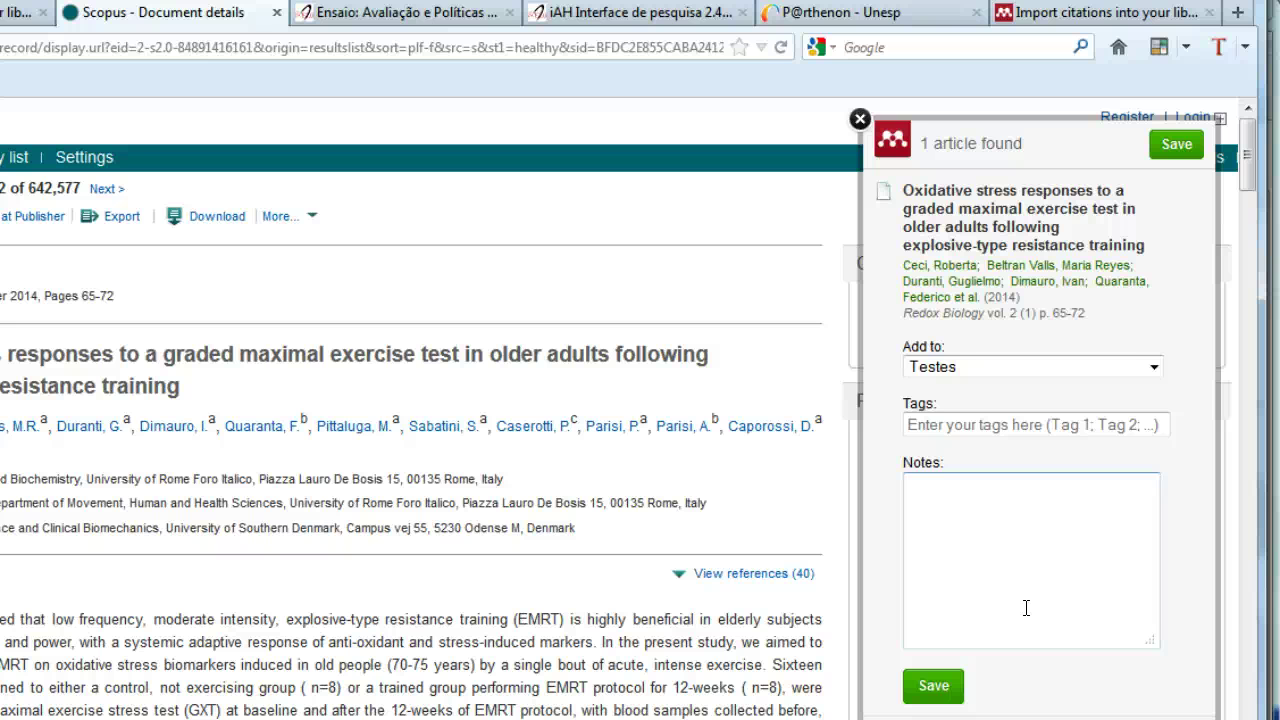
click(945, 687)
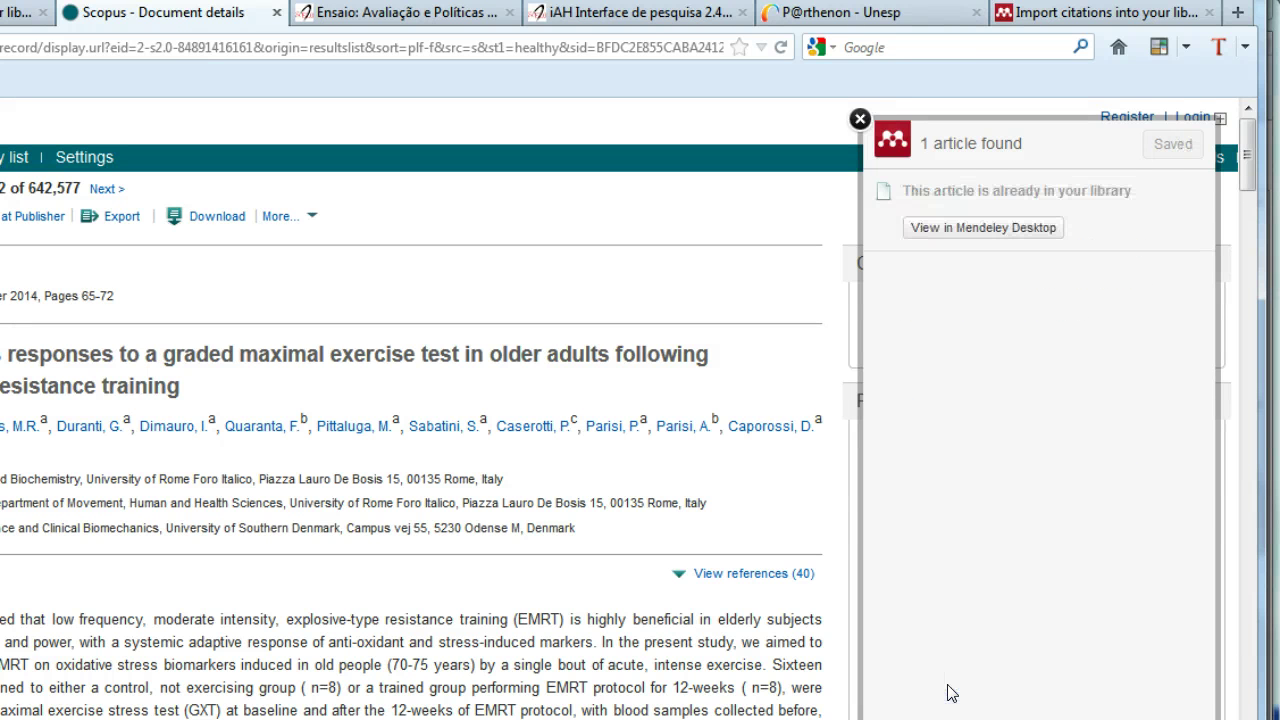
click(860, 119)
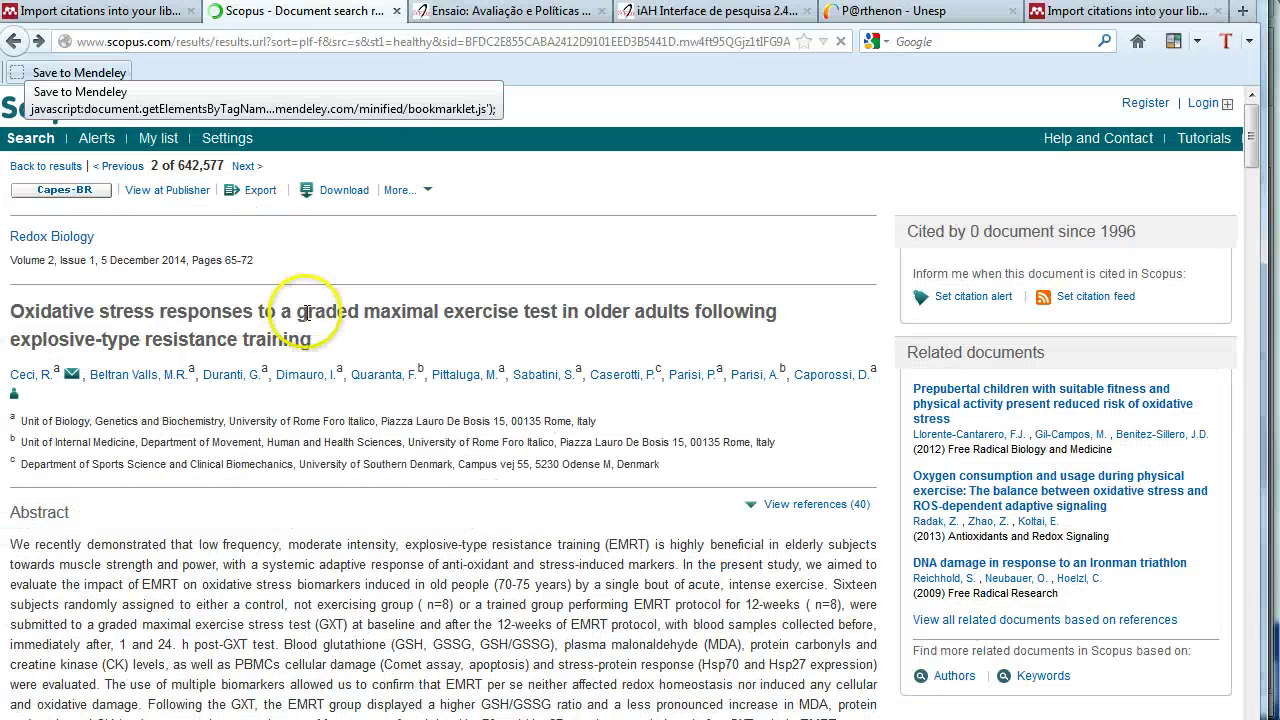
Return to the Scopus results for healthy, run Save to Mendeley on the list and look through the detected articles without saving them
key(alt+Left)
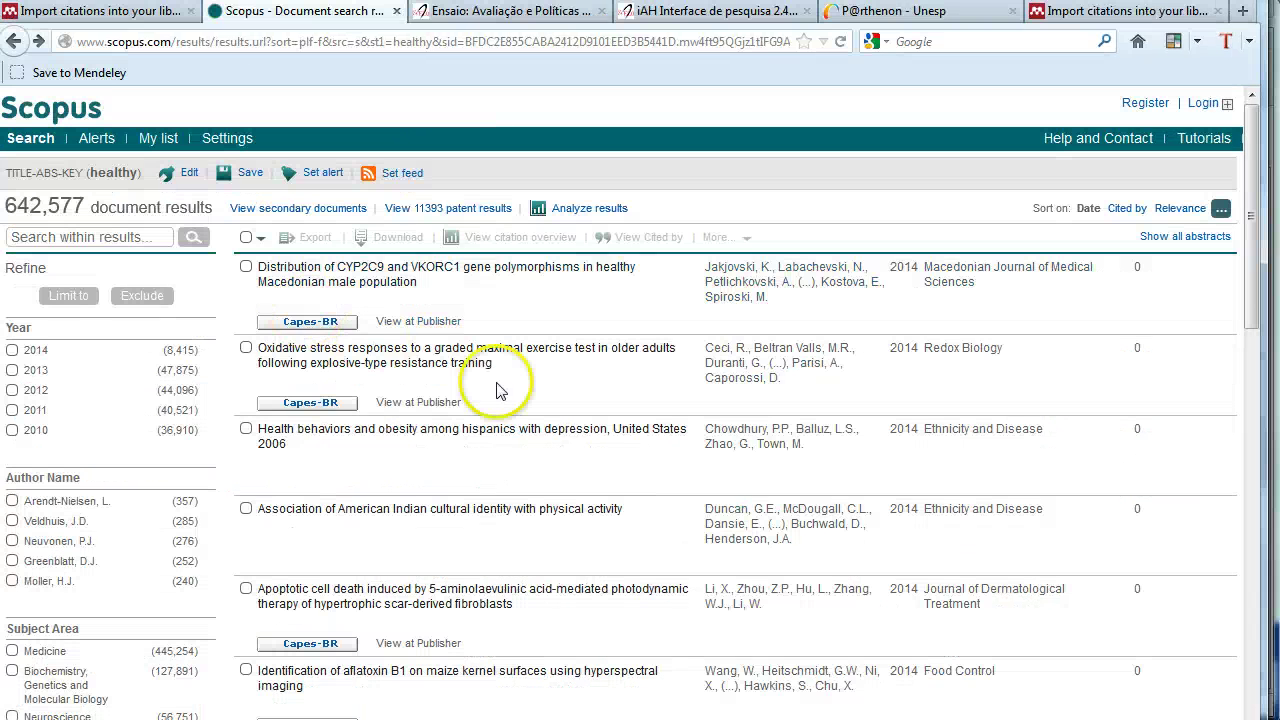
scroll(571, 657, down, 12)
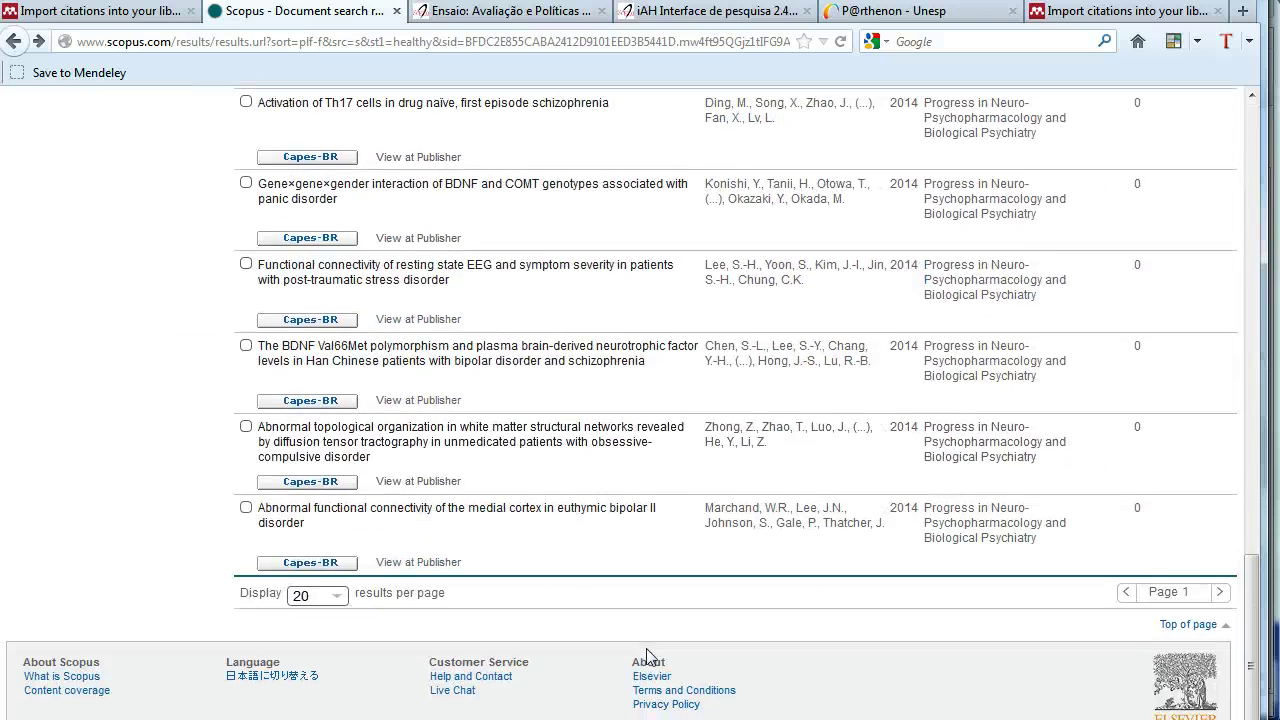
scroll(646, 657, up, 12)
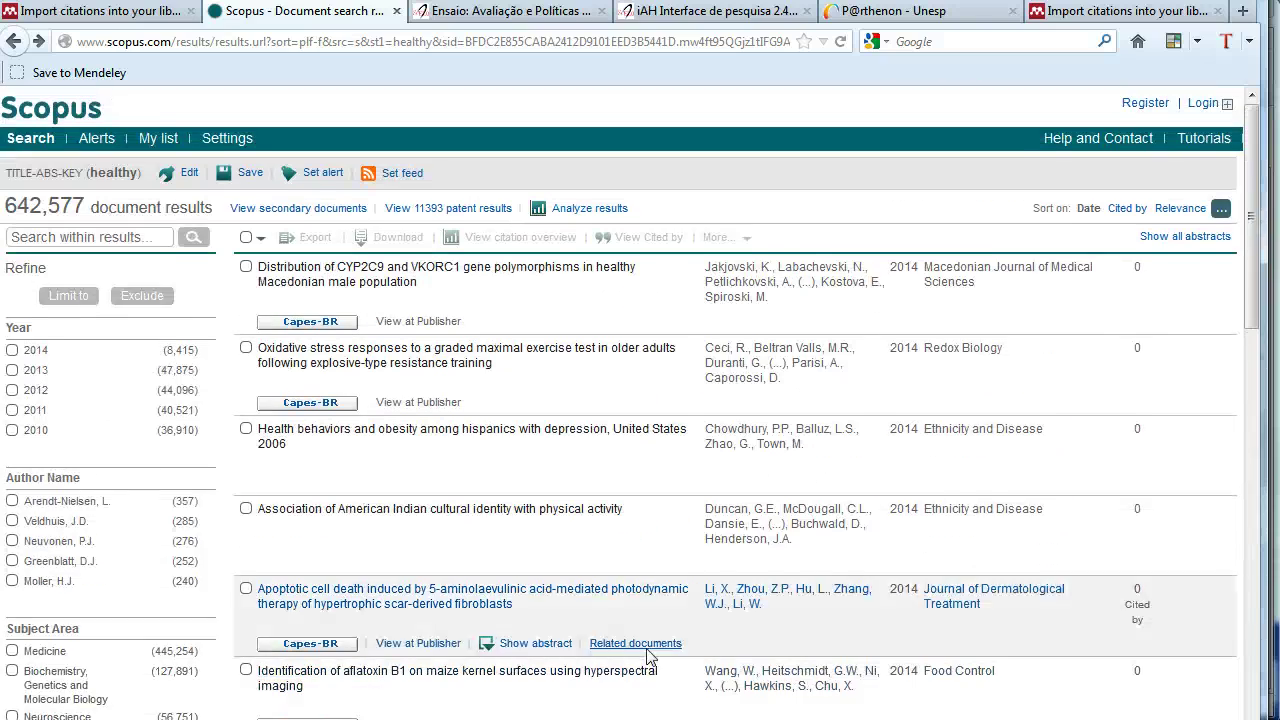
click(378, 565)
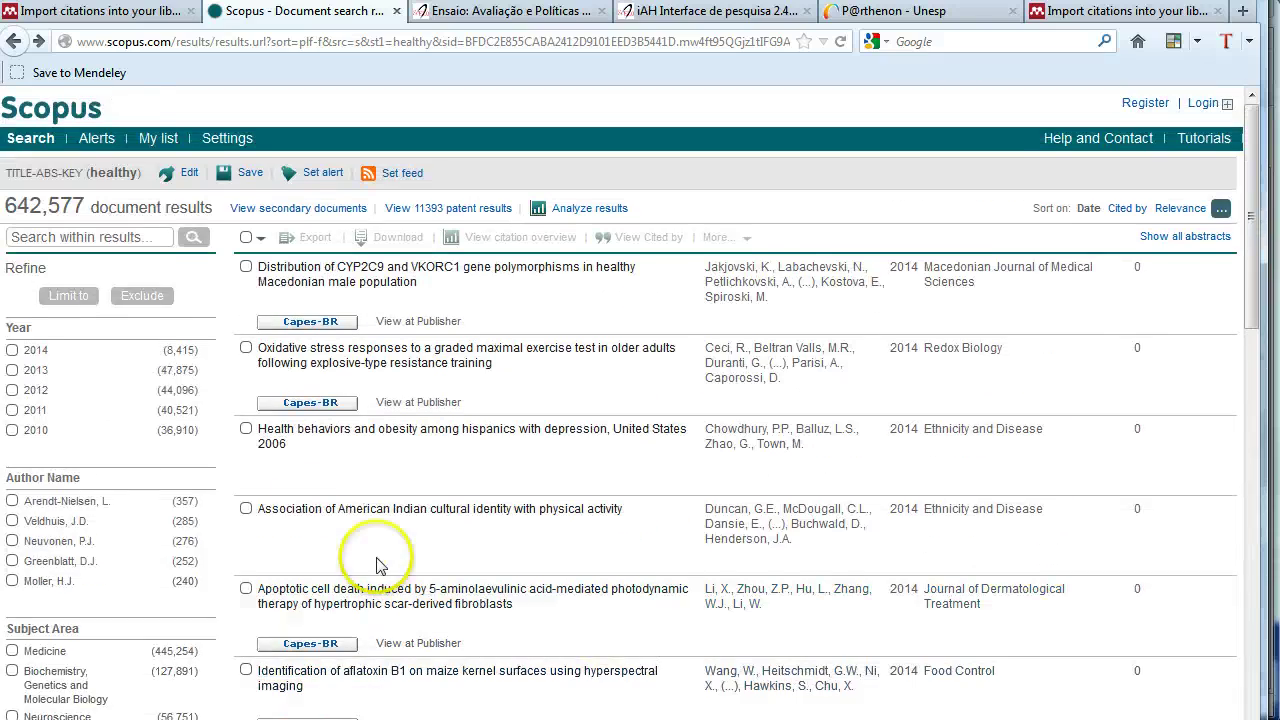
click(97, 77)
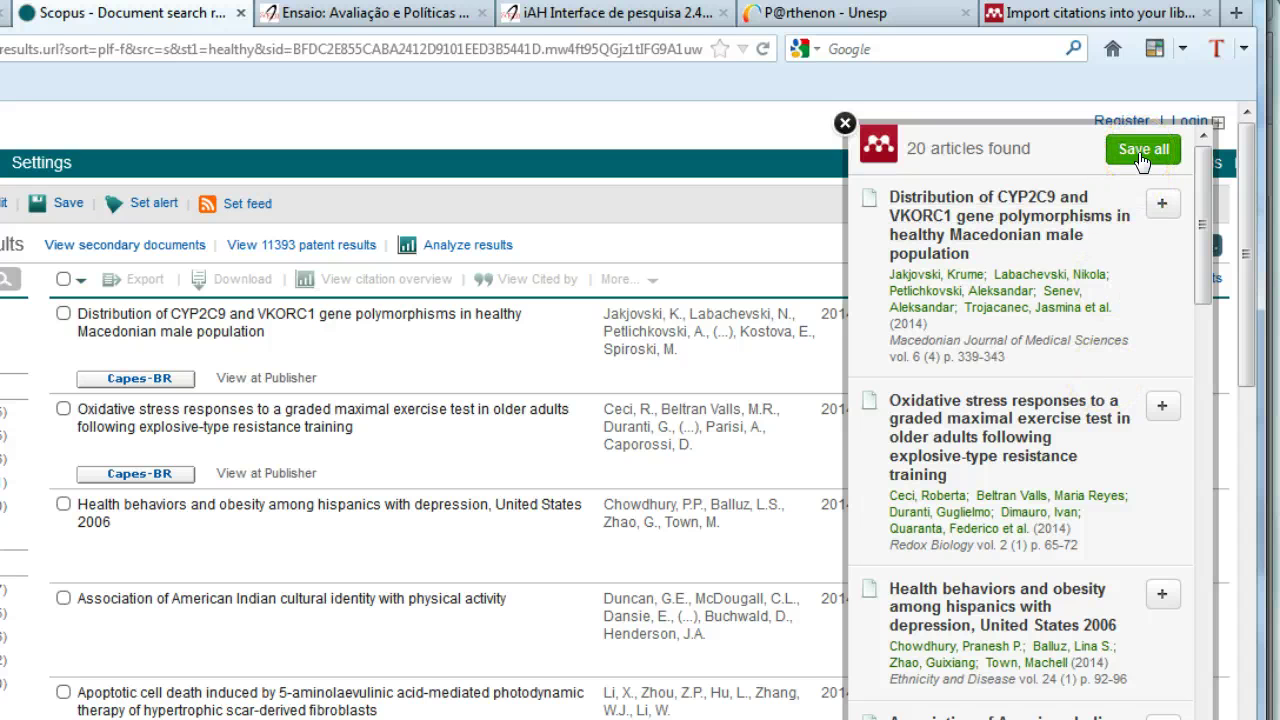
scroll(1090, 450, down, 10)
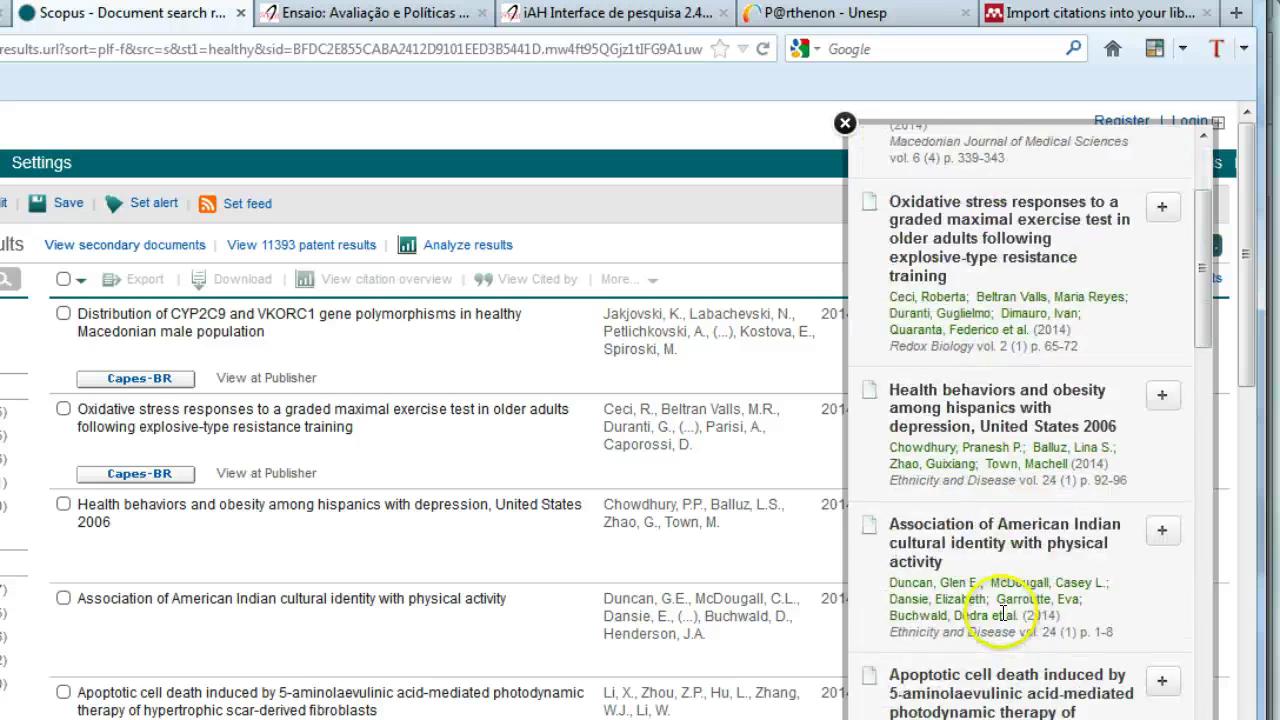
scroll(968, 710, down, 20)
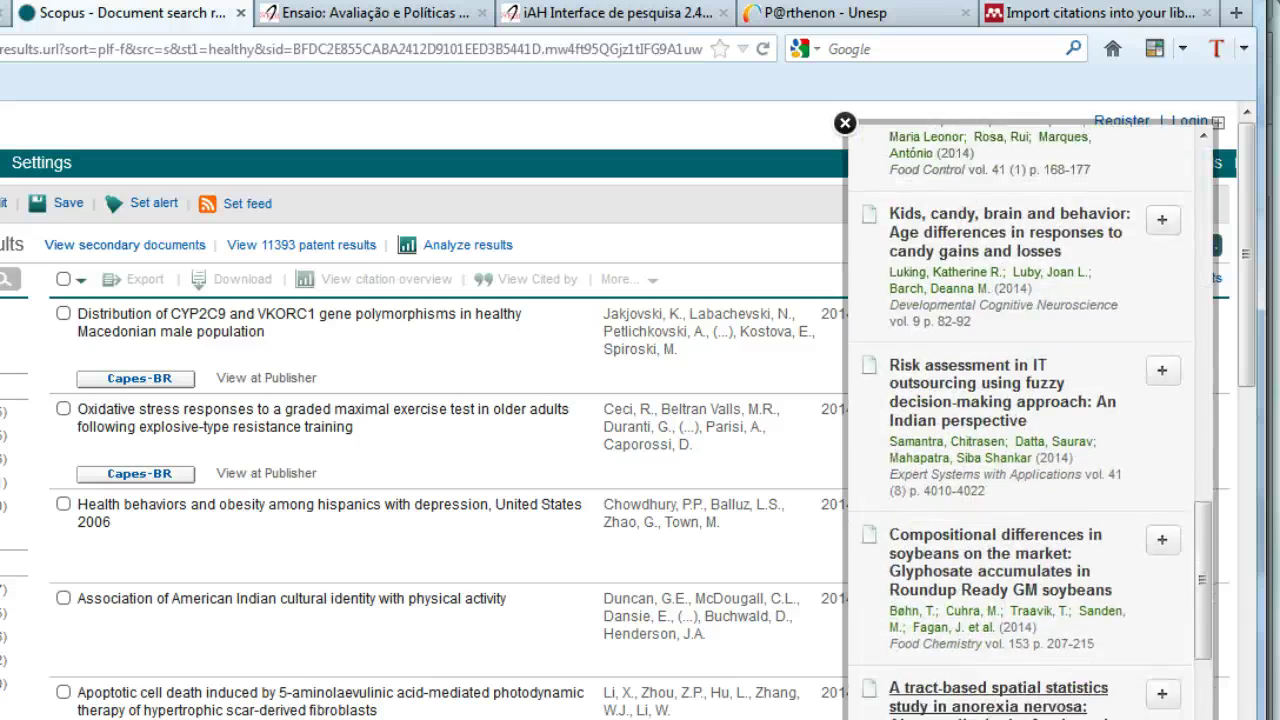
scroll(968, 700, down, 2)
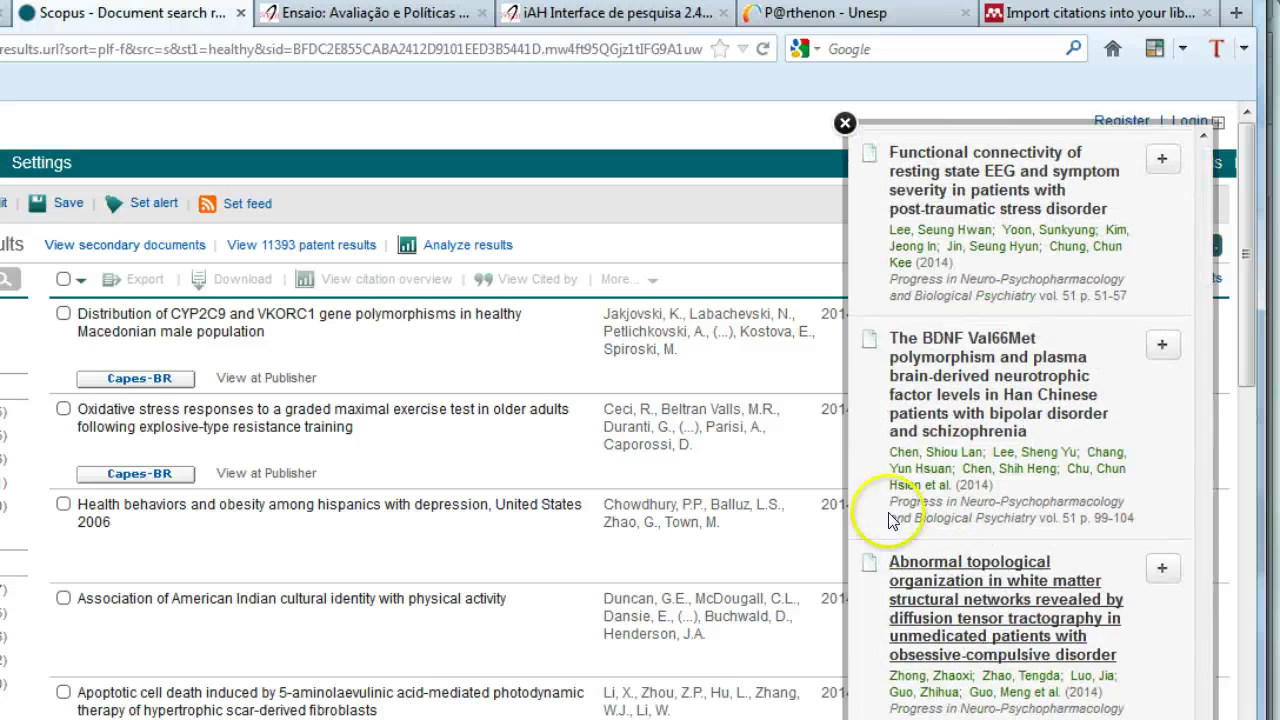
click(845, 124)
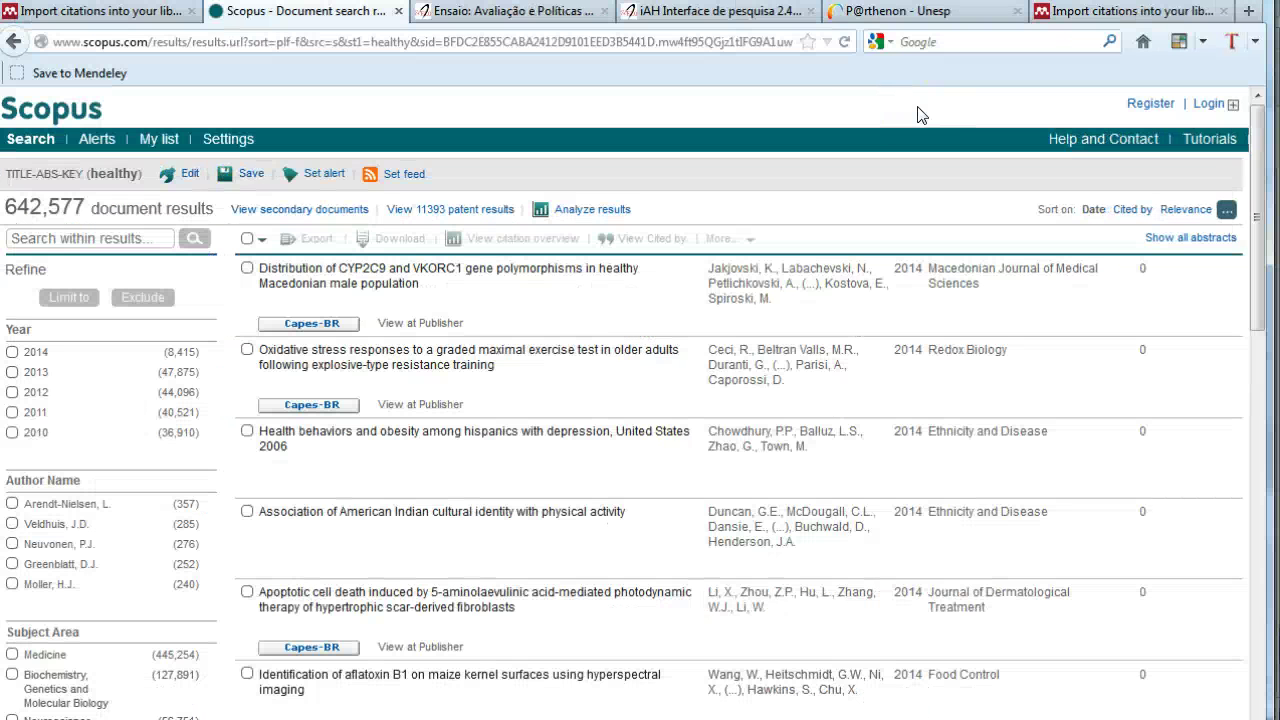
Review the Web Importer's supported sites, then check what the importer offers on the SciELO search results and close that page
click(100, 15)
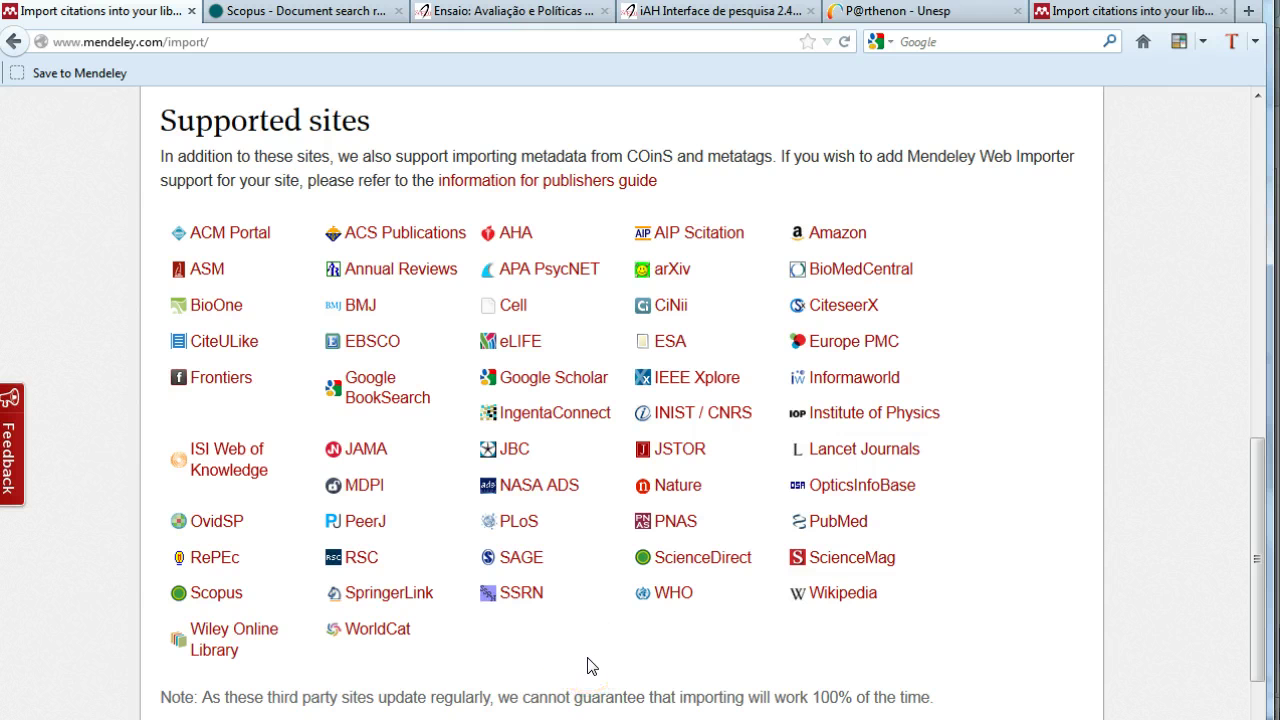
click(708, 18)
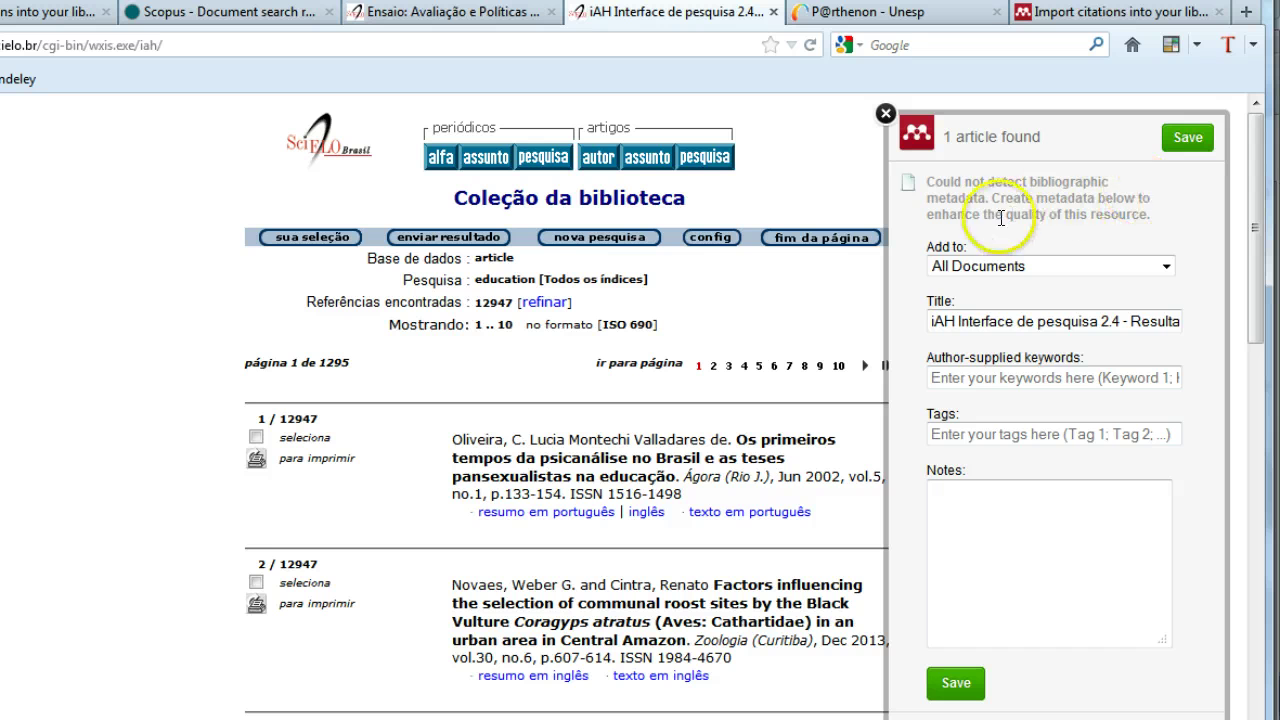
click(1078, 268)
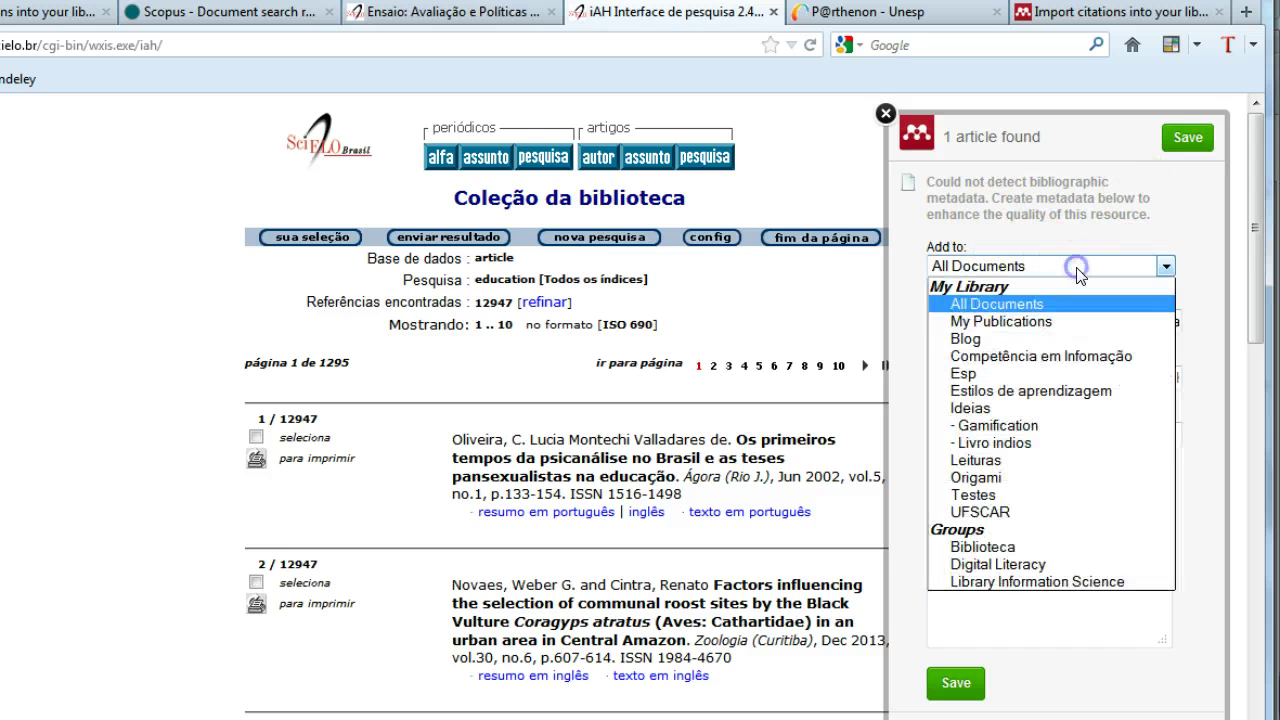
click(1097, 198)
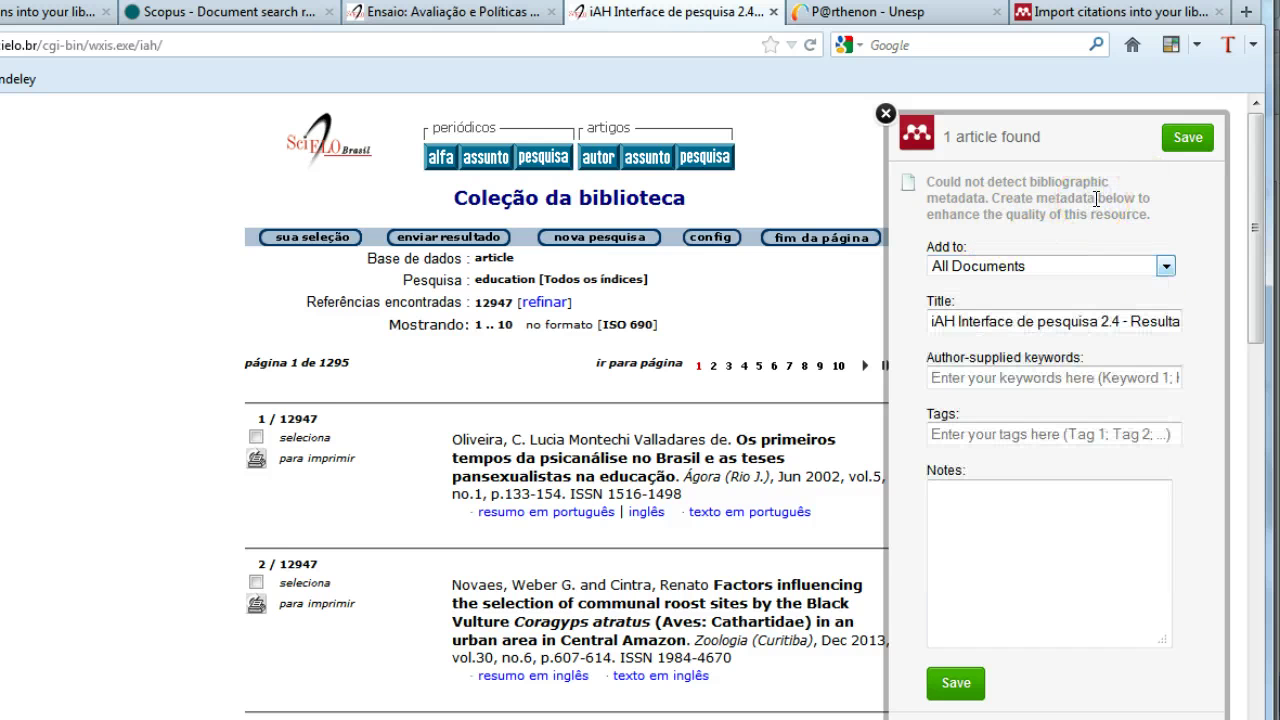
click(773, 13)
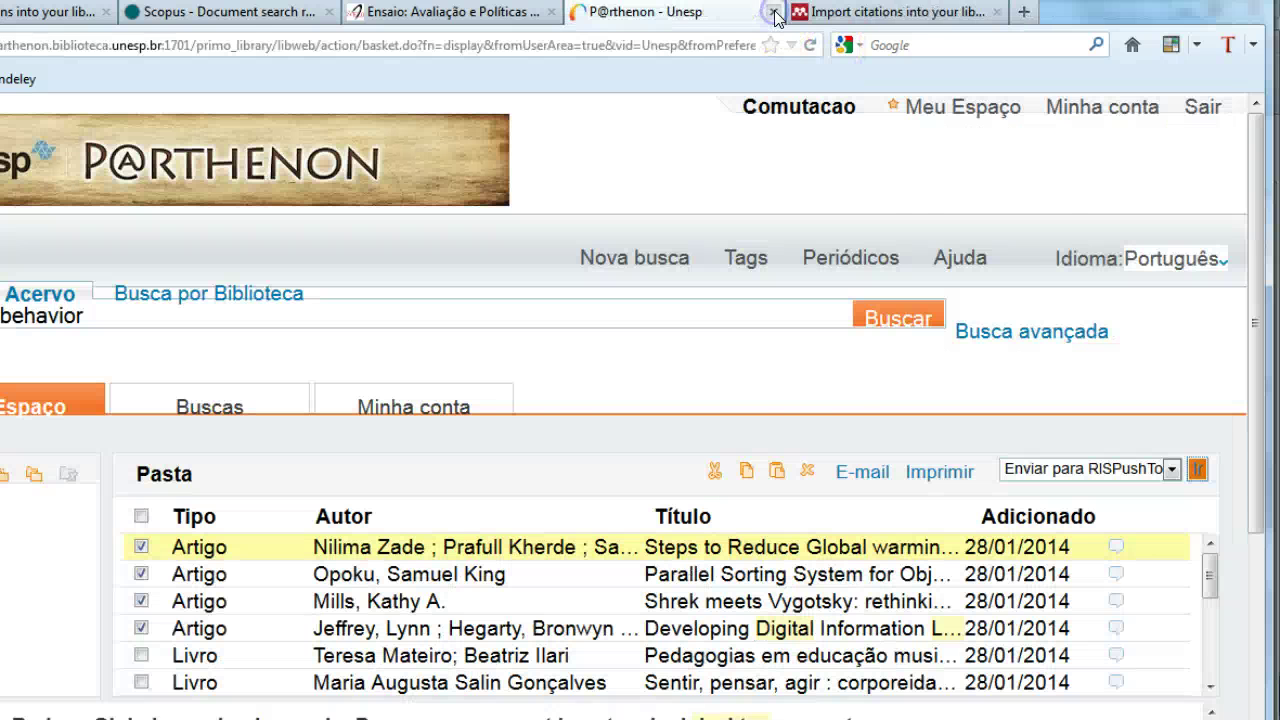
Run Save to Mendeley on the SciELO environmental education article, choosing Testes with PDF download enabled, and close the importer
click(510, 14)
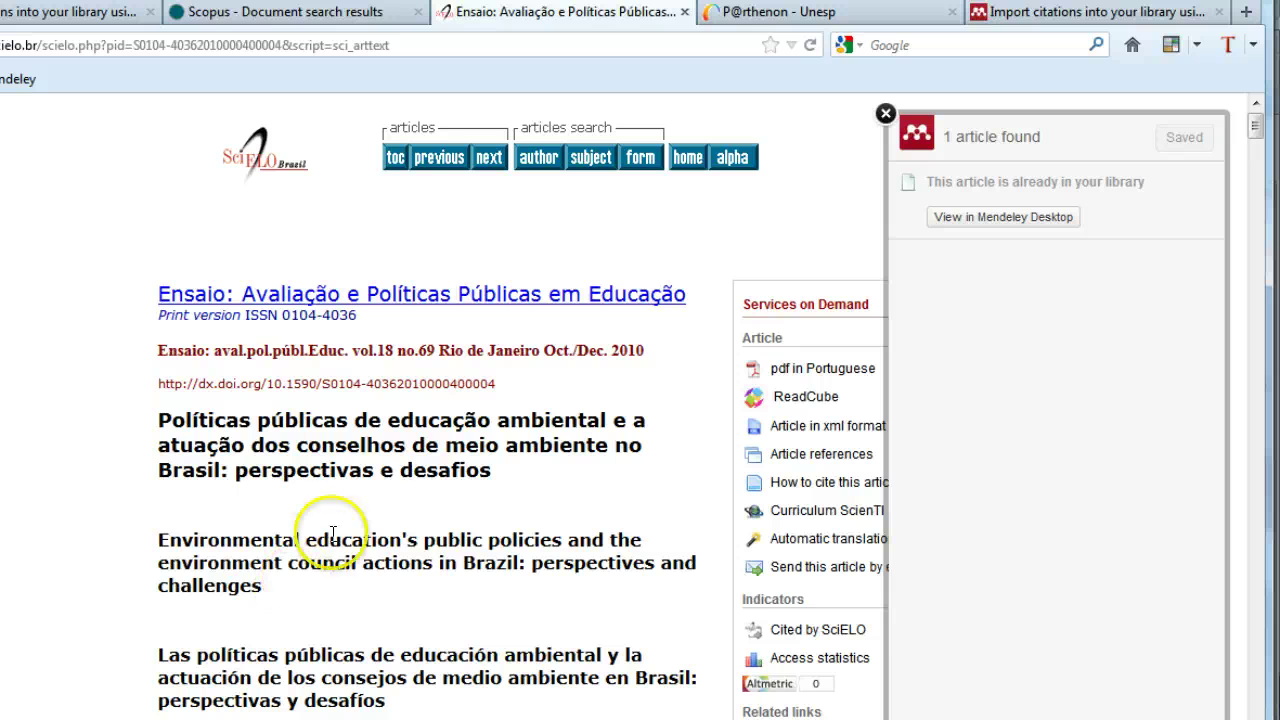
click(885, 113)
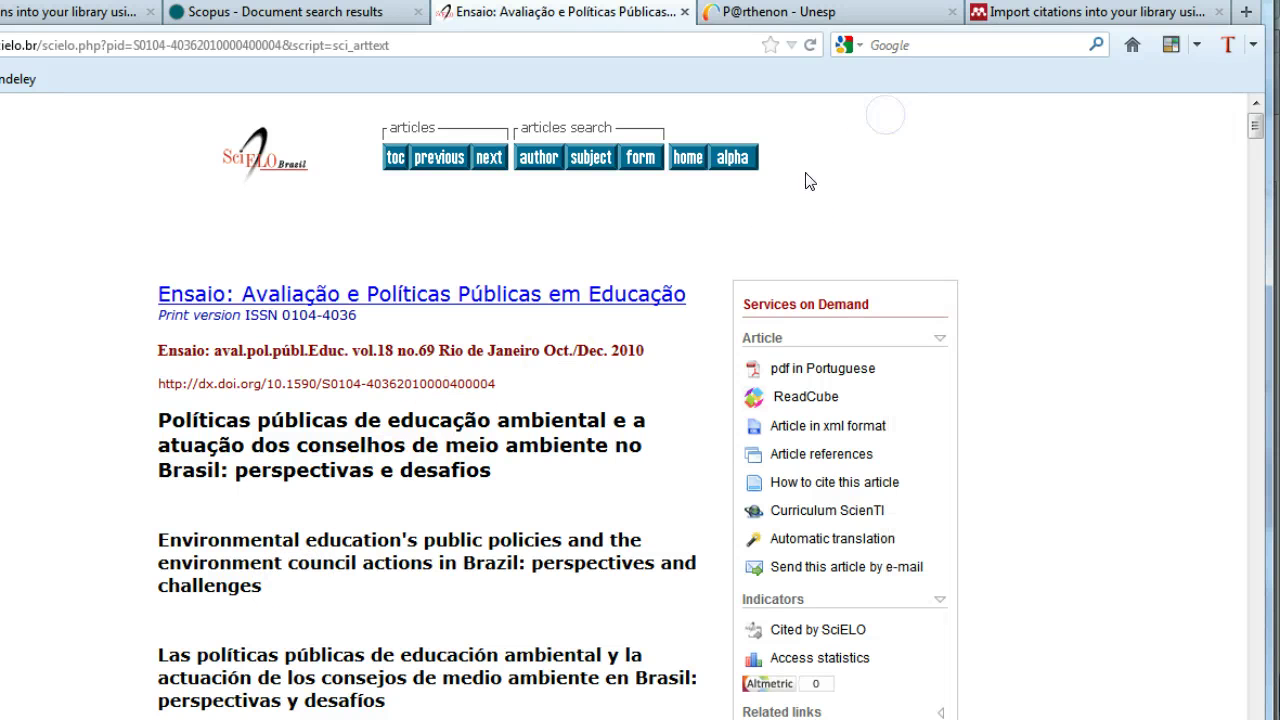
click(7, 80)
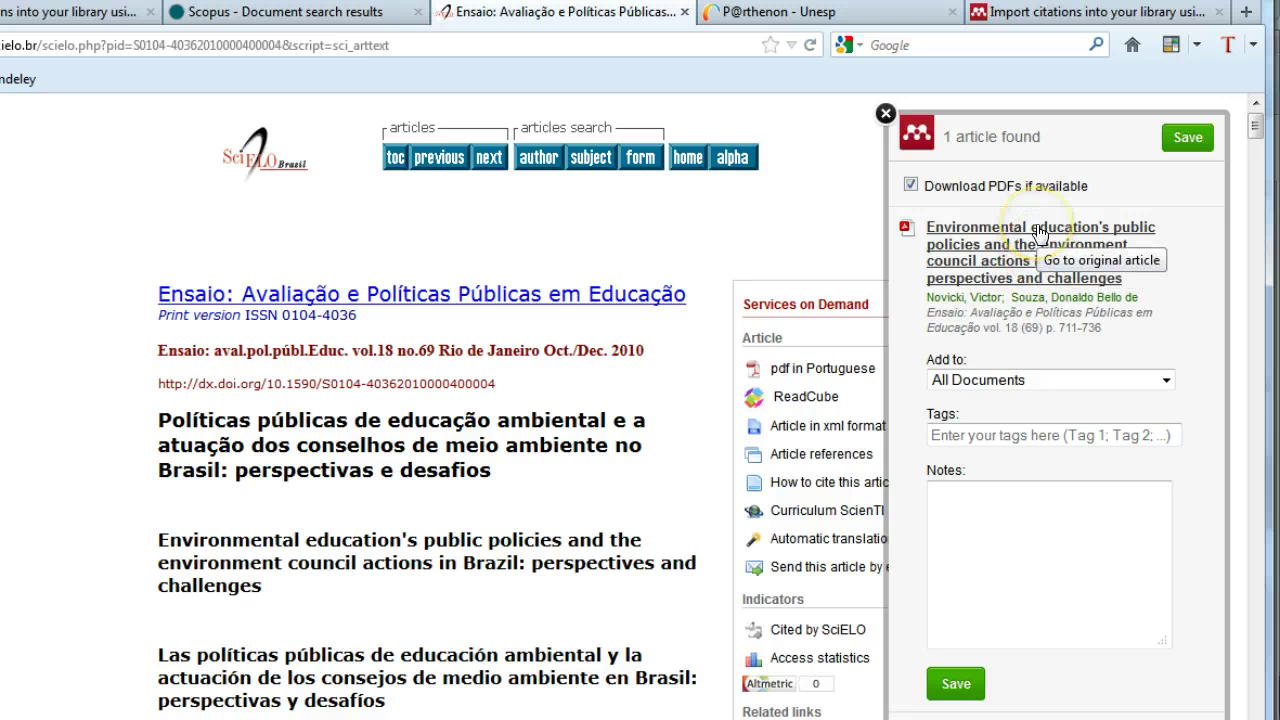
click(1022, 383)
click(1002, 607)
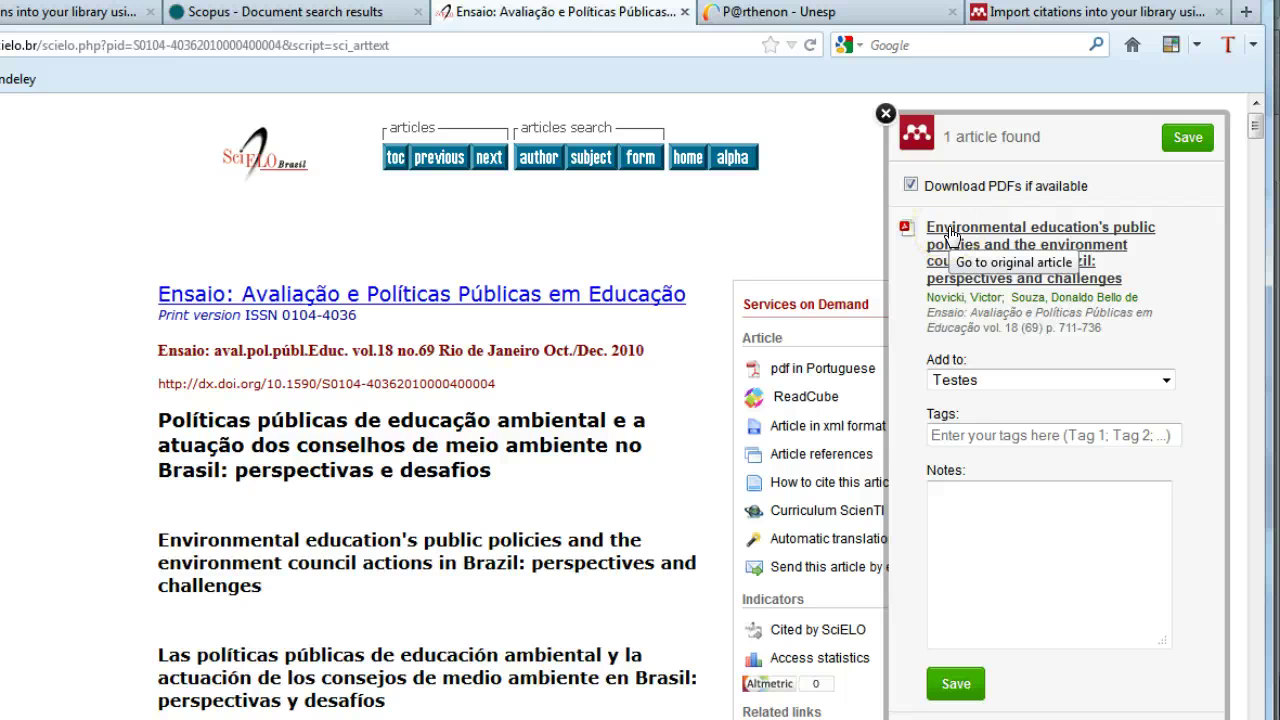
click(911, 185)
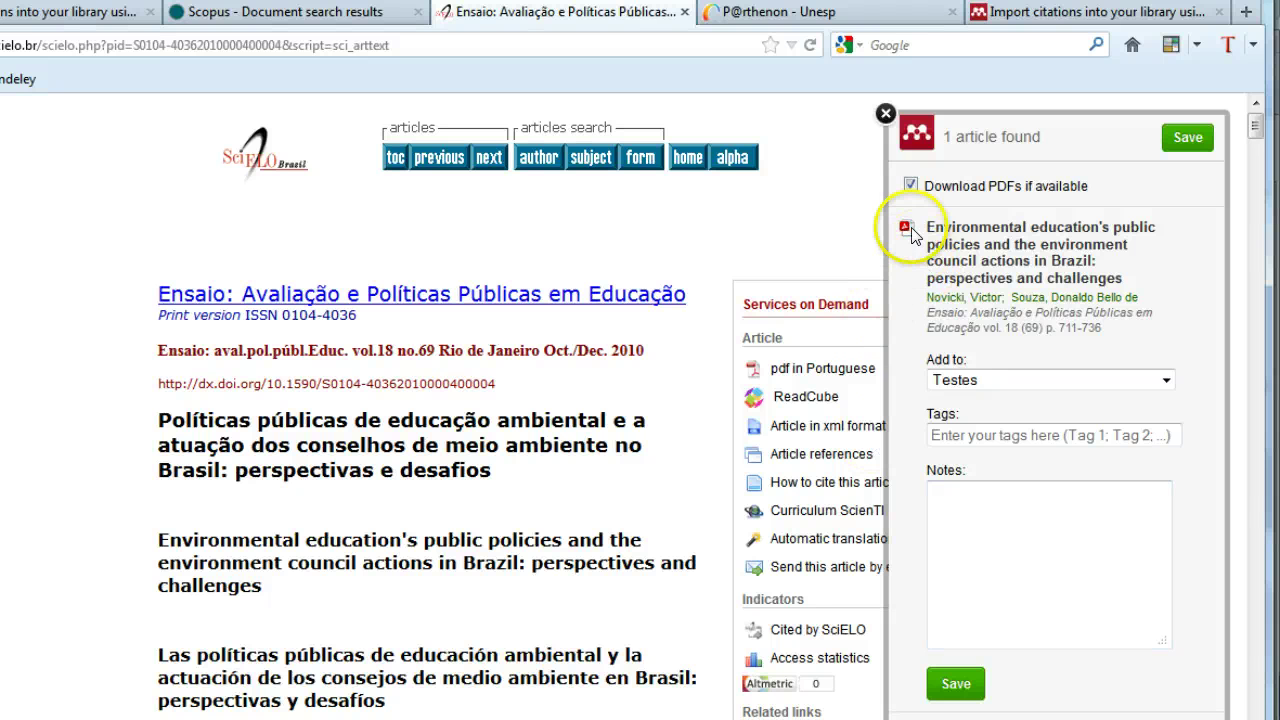
click(887, 113)
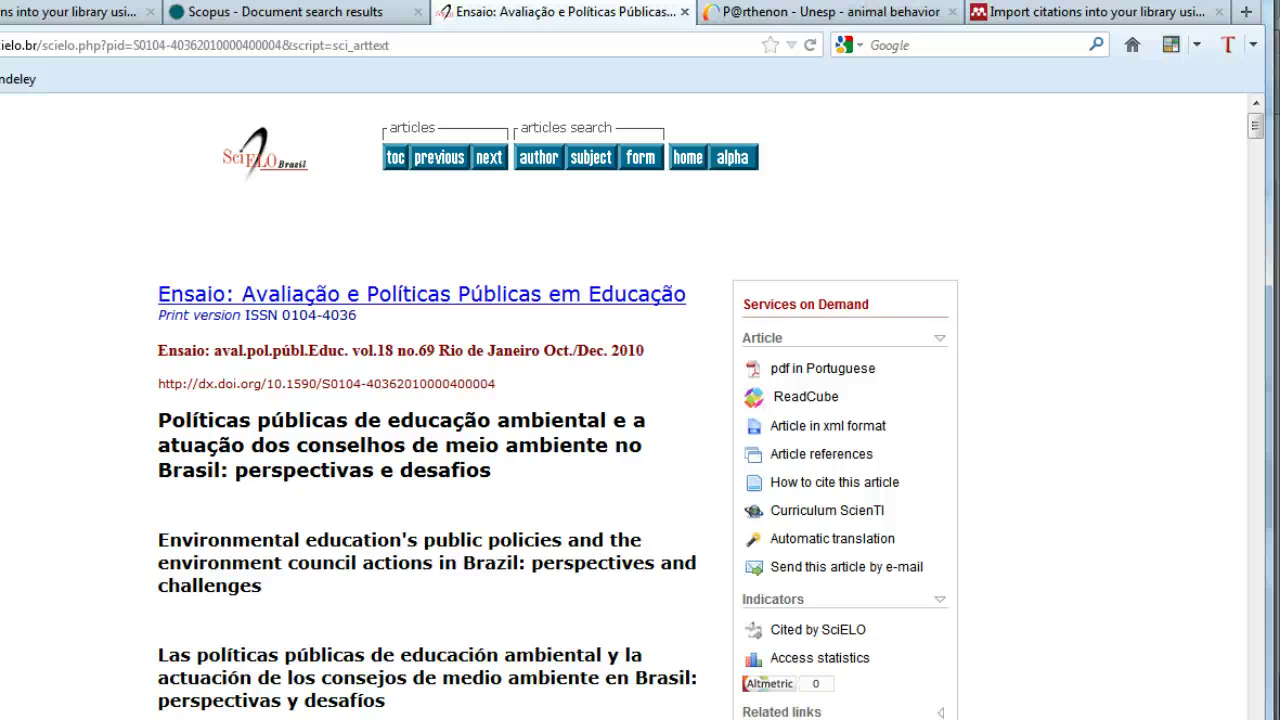
Browse the P@rthenon results for animal behavior and examine the details, request and location information of the first 1966 book
click(830, 14)
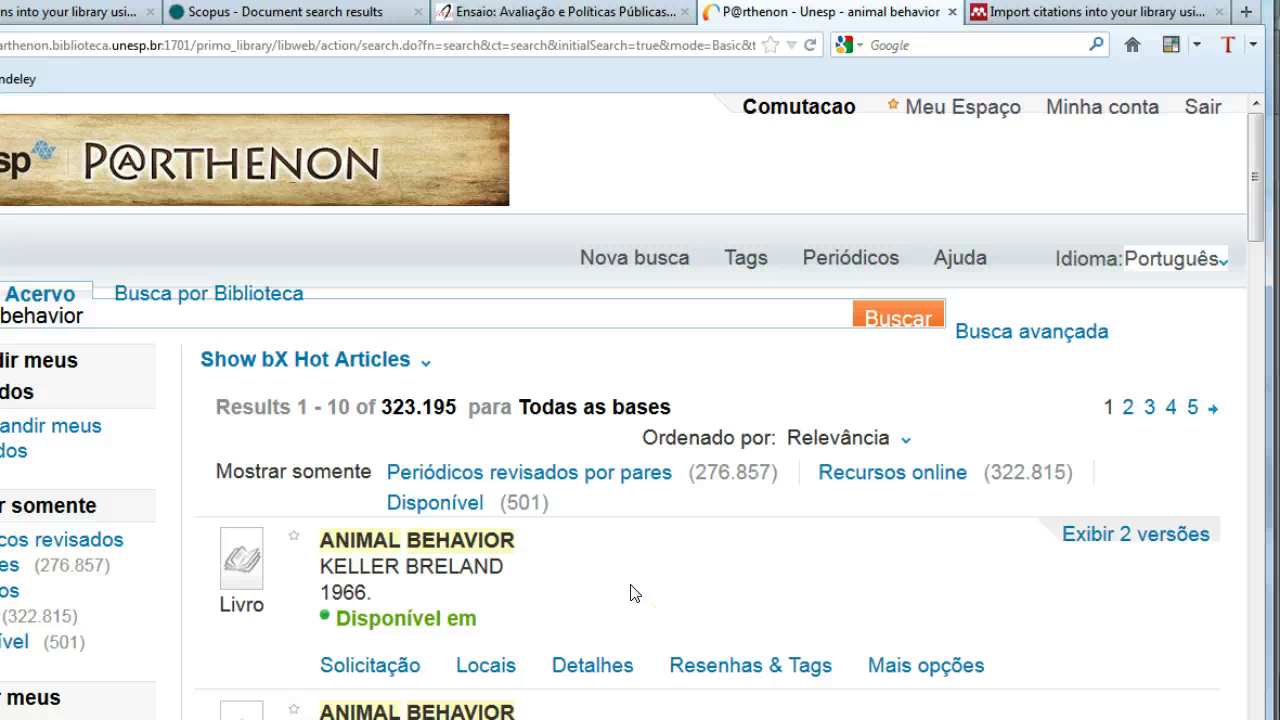
scroll(630, 593, down, 4)
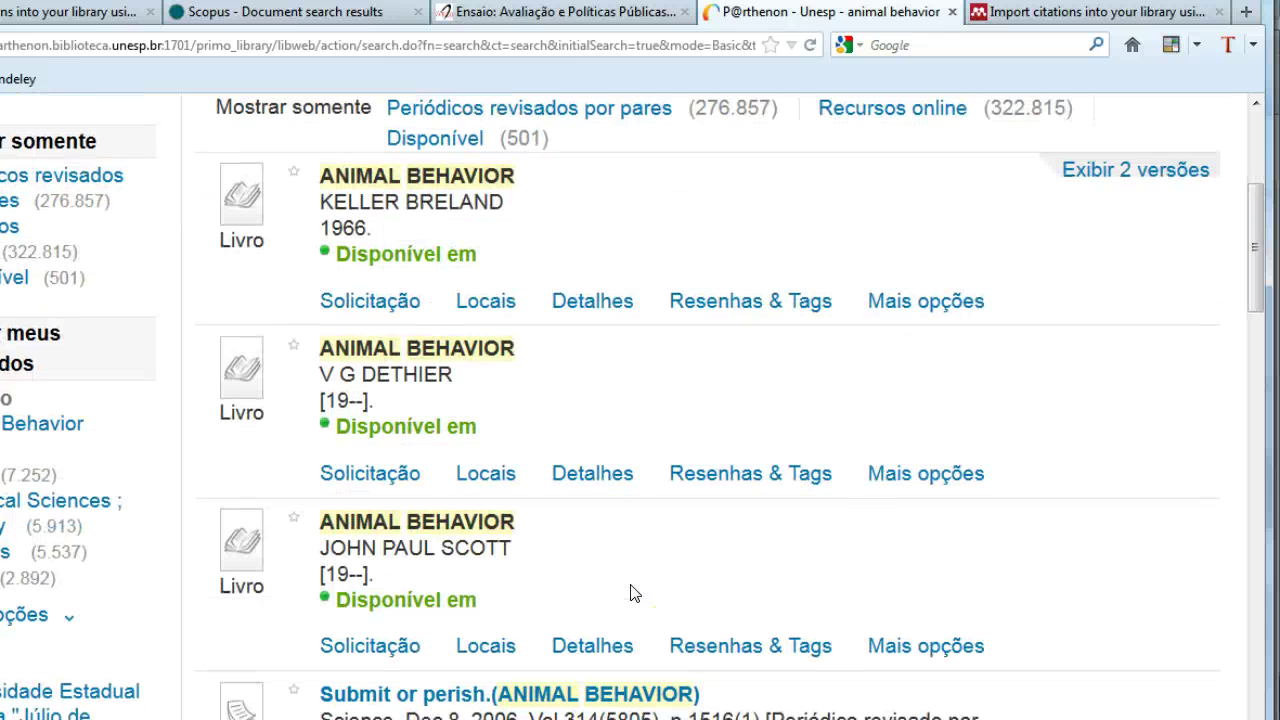
scroll(630, 593, down, 2)
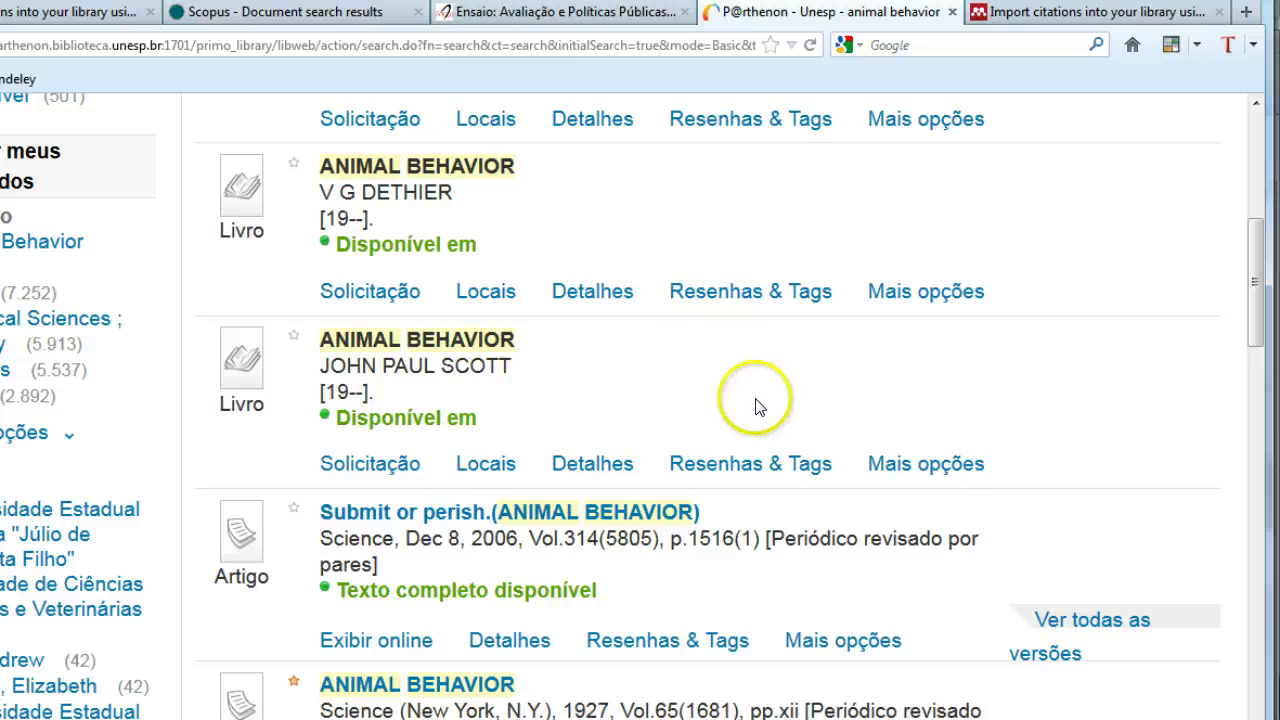
scroll(757, 405, up, 4)
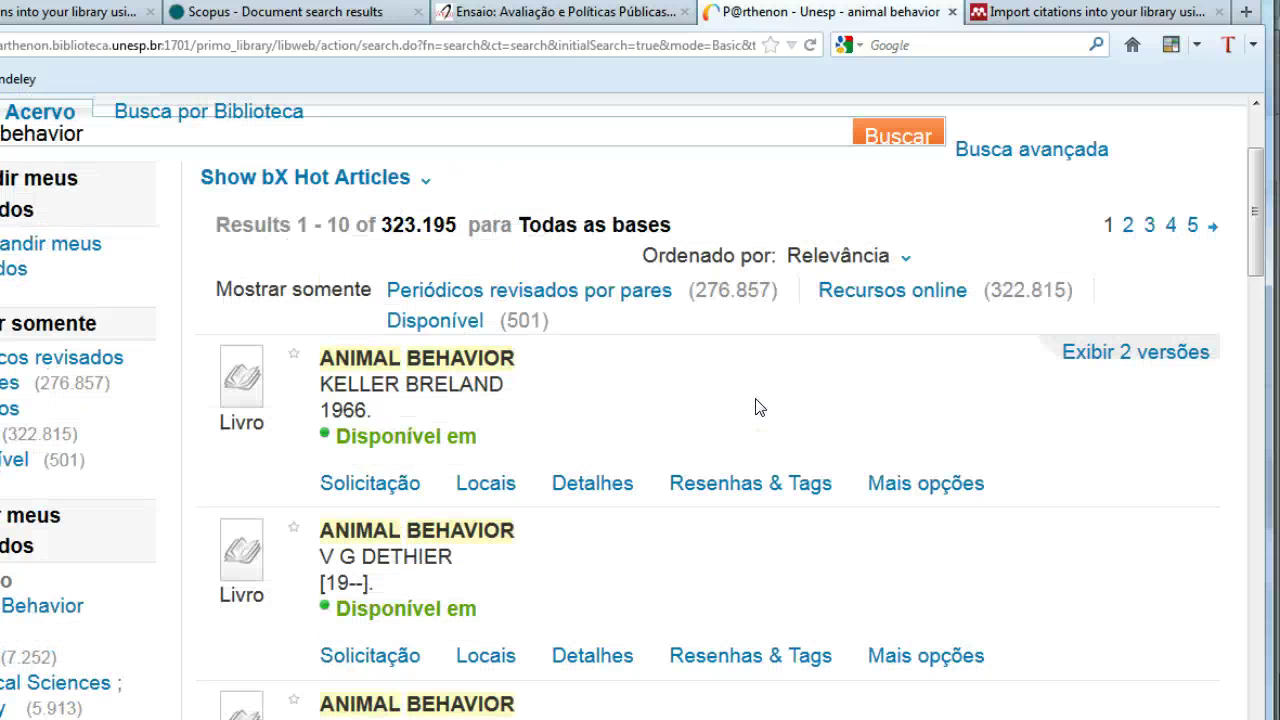
click(602, 484)
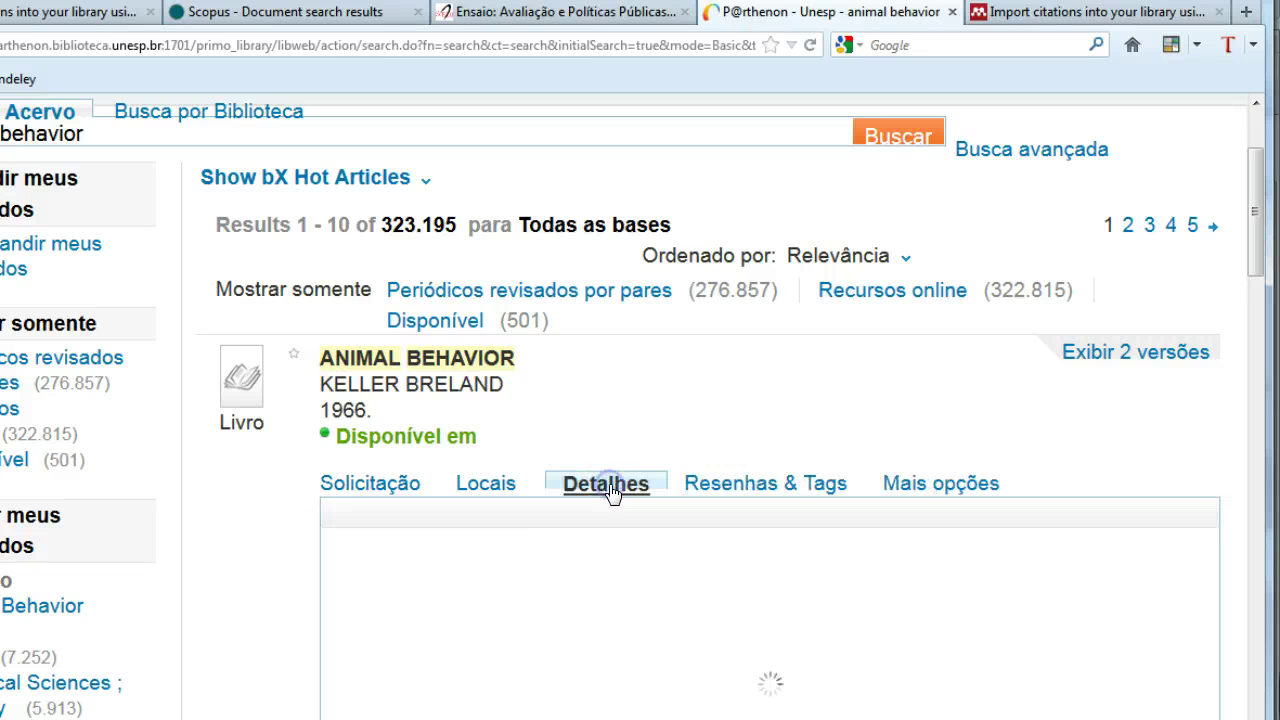
click(490, 490)
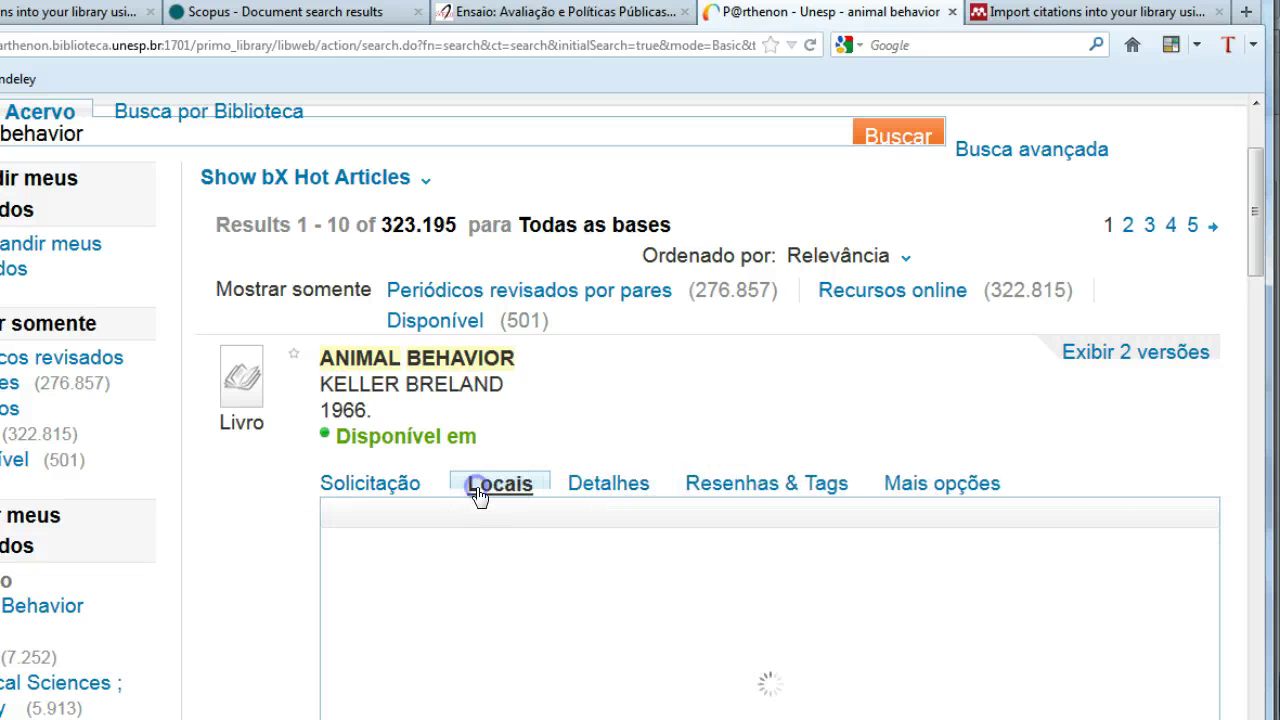
click(383, 490)
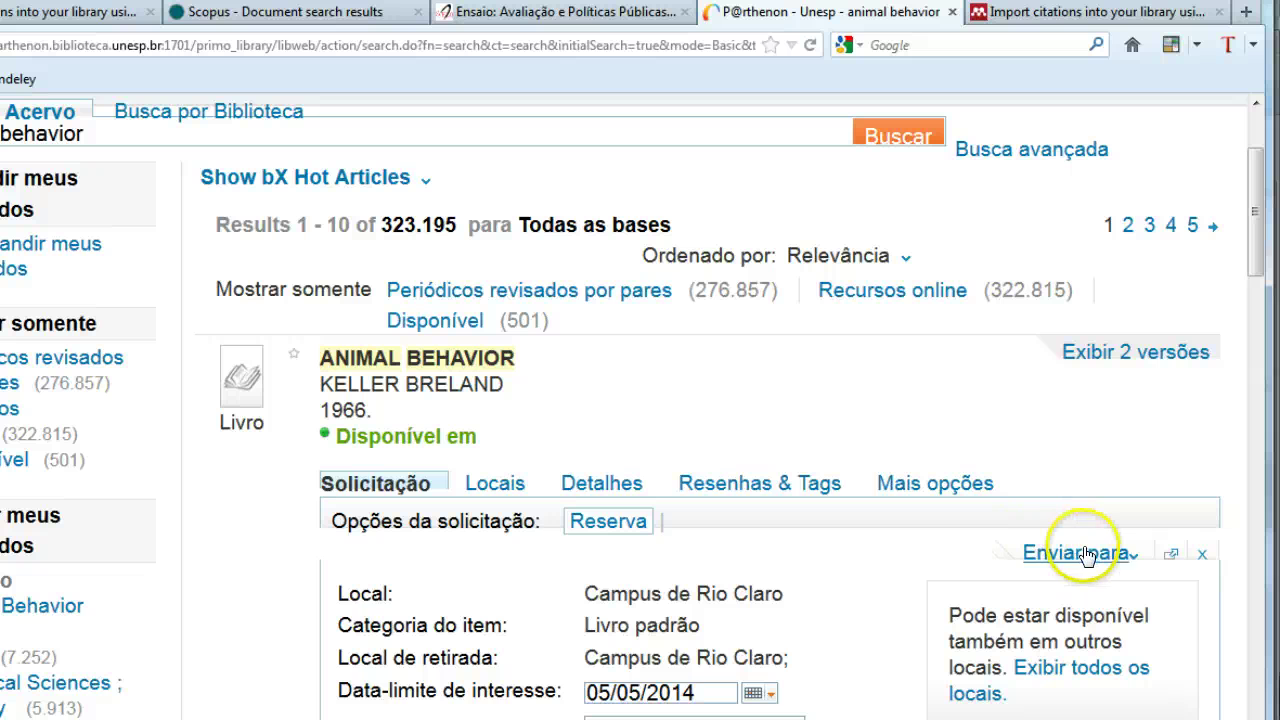
click(500, 493)
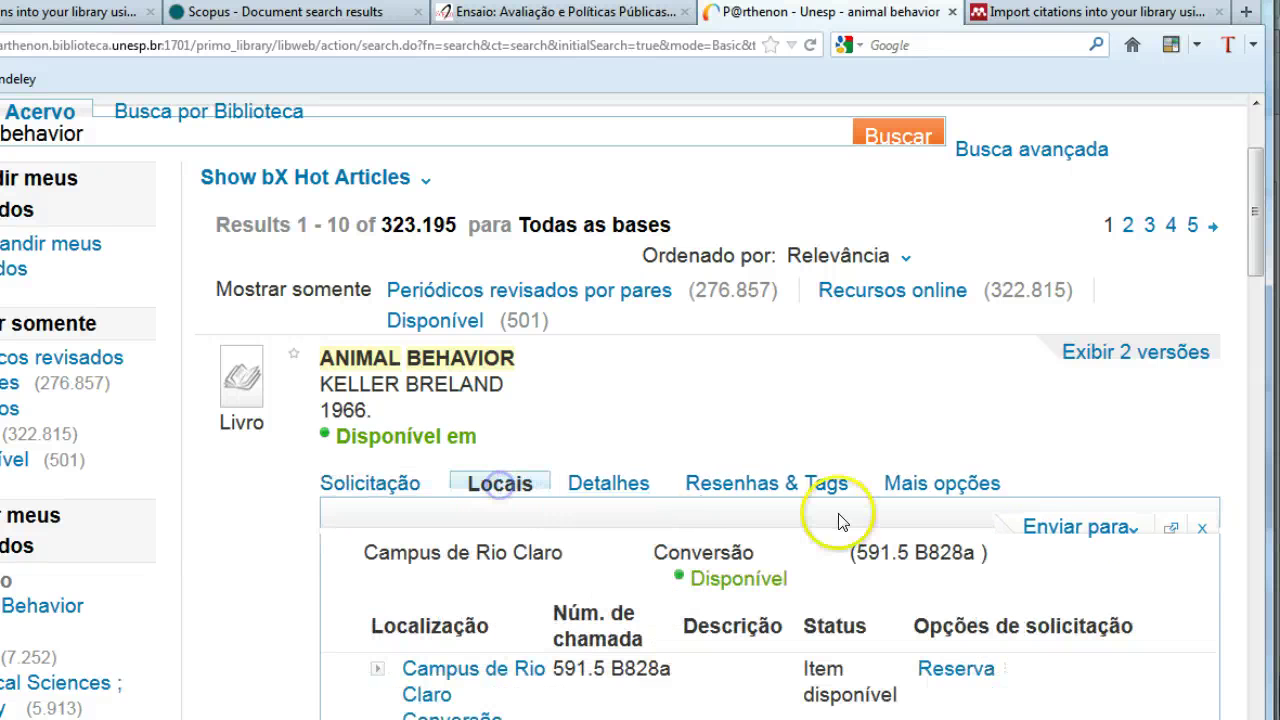
Try the RIS export of the 1966 ANIMAL BEHAVIOR book with UTF-8 encoding as a download, cancelling at the file save
click(1064, 530)
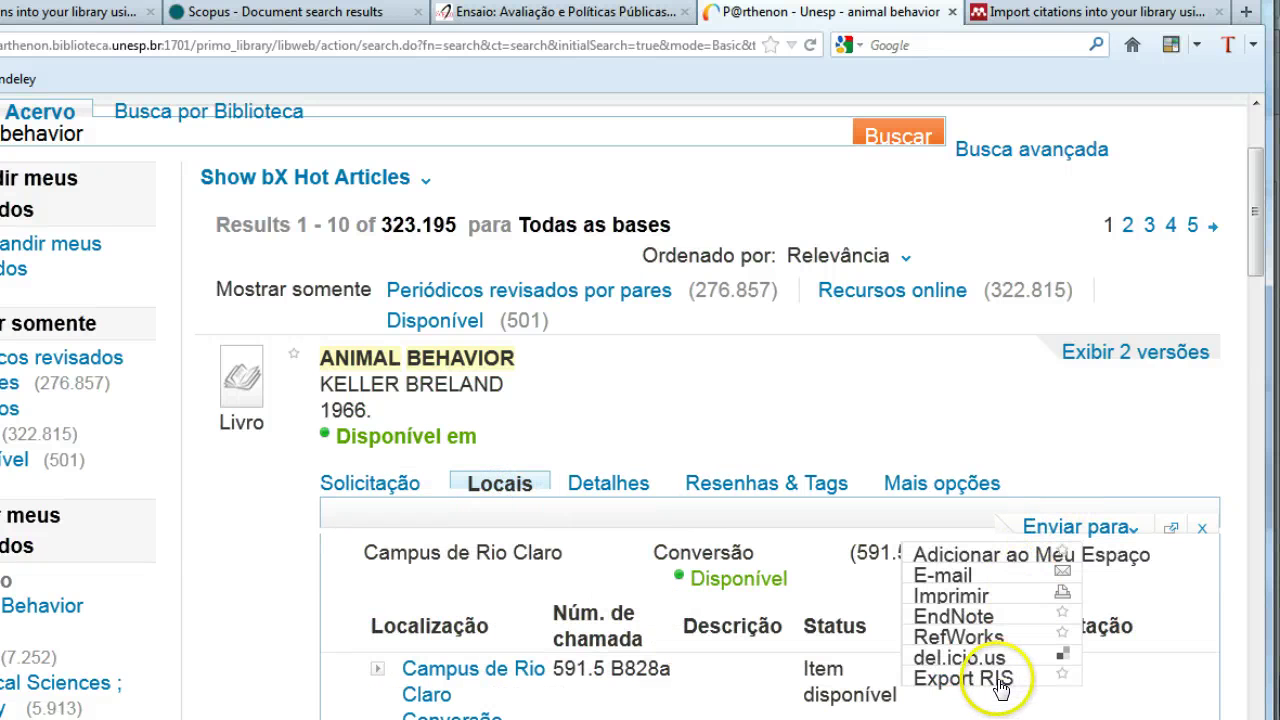
click(963, 679)
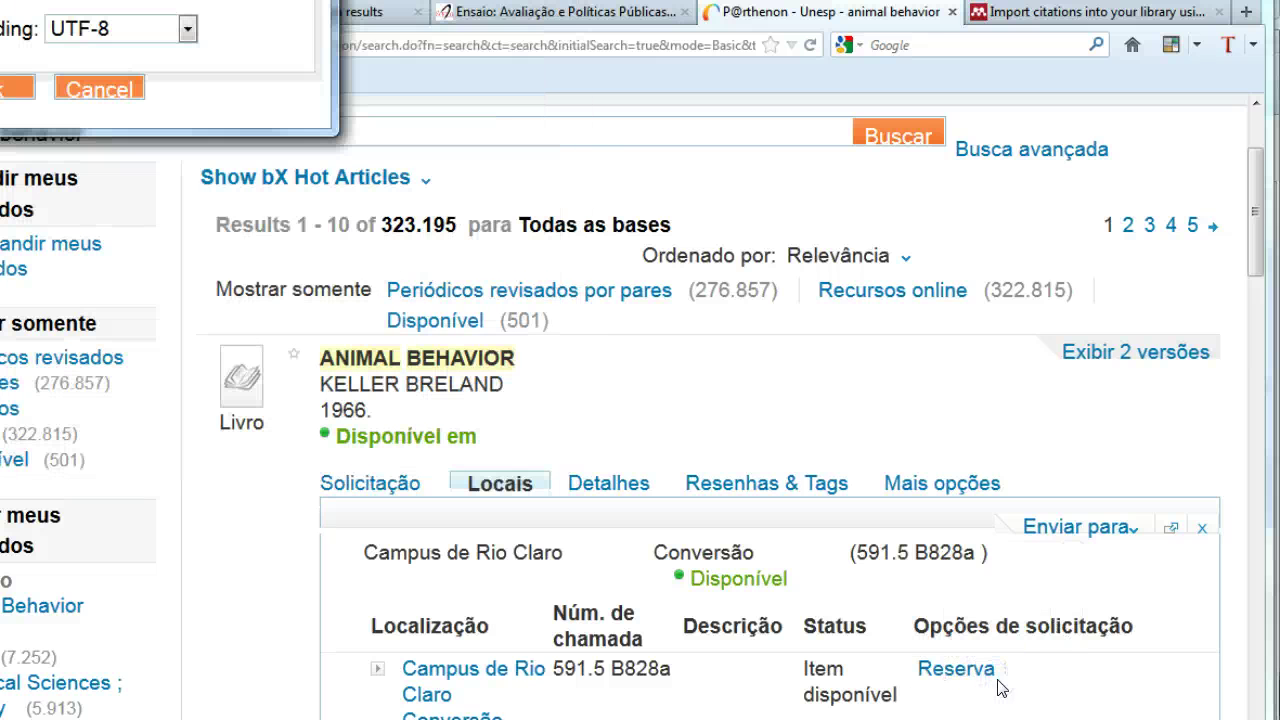
click(241, 23)
click(294, 150)
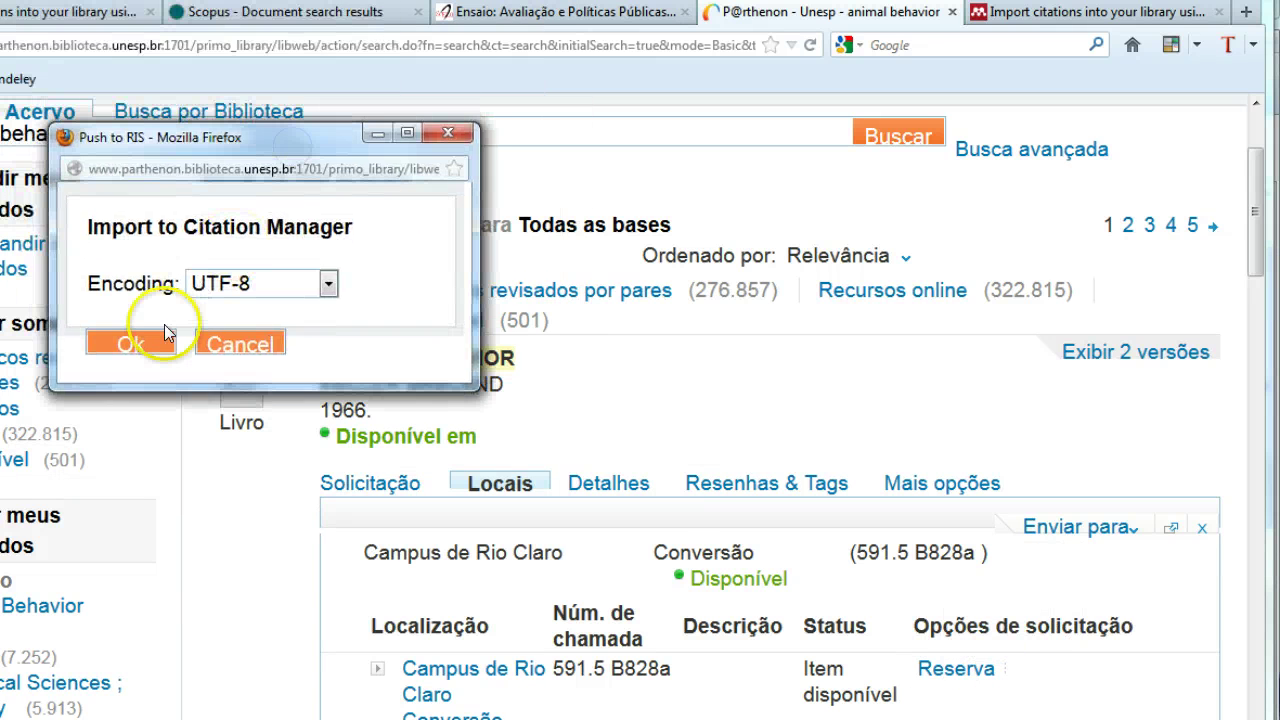
click(131, 343)
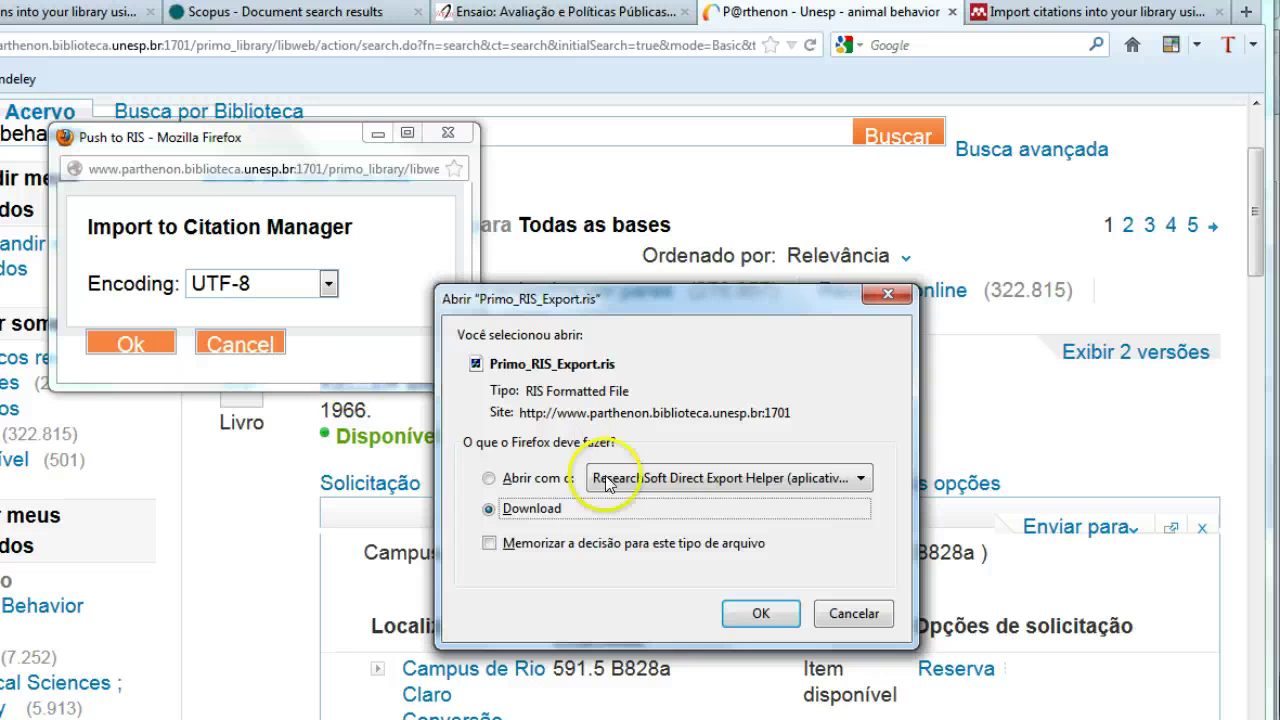
click(730, 614)
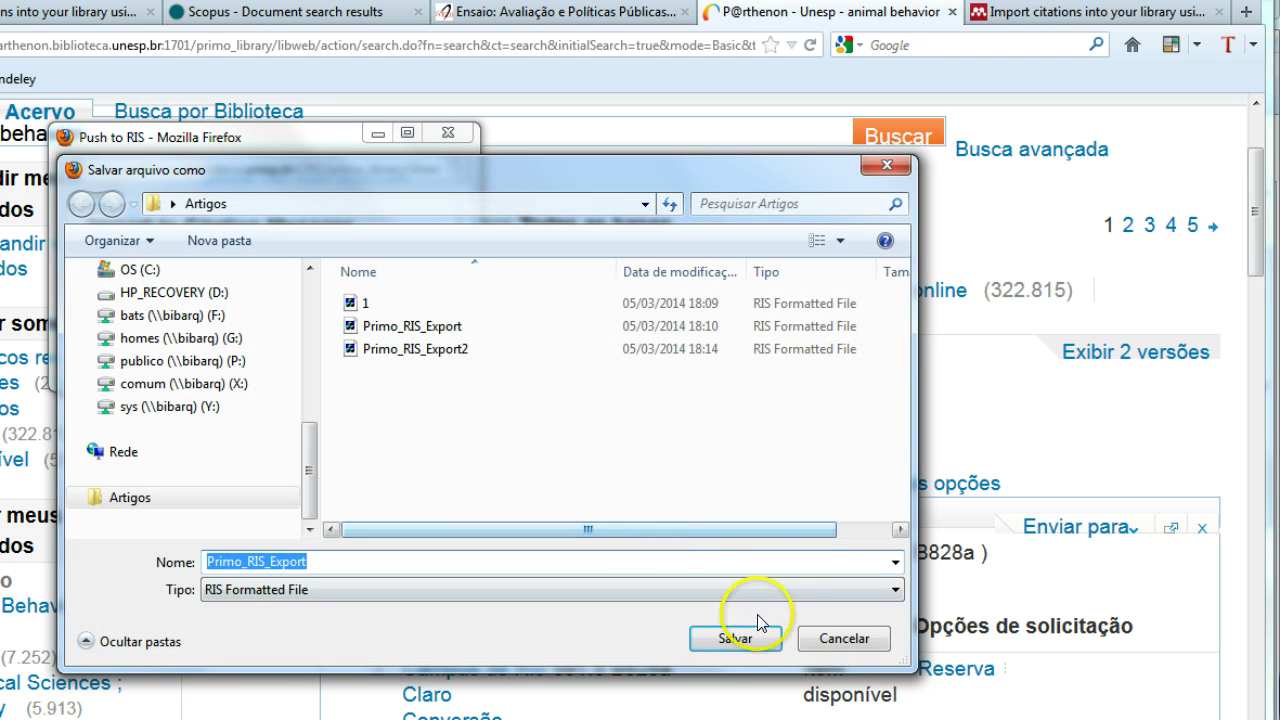
click(829, 645)
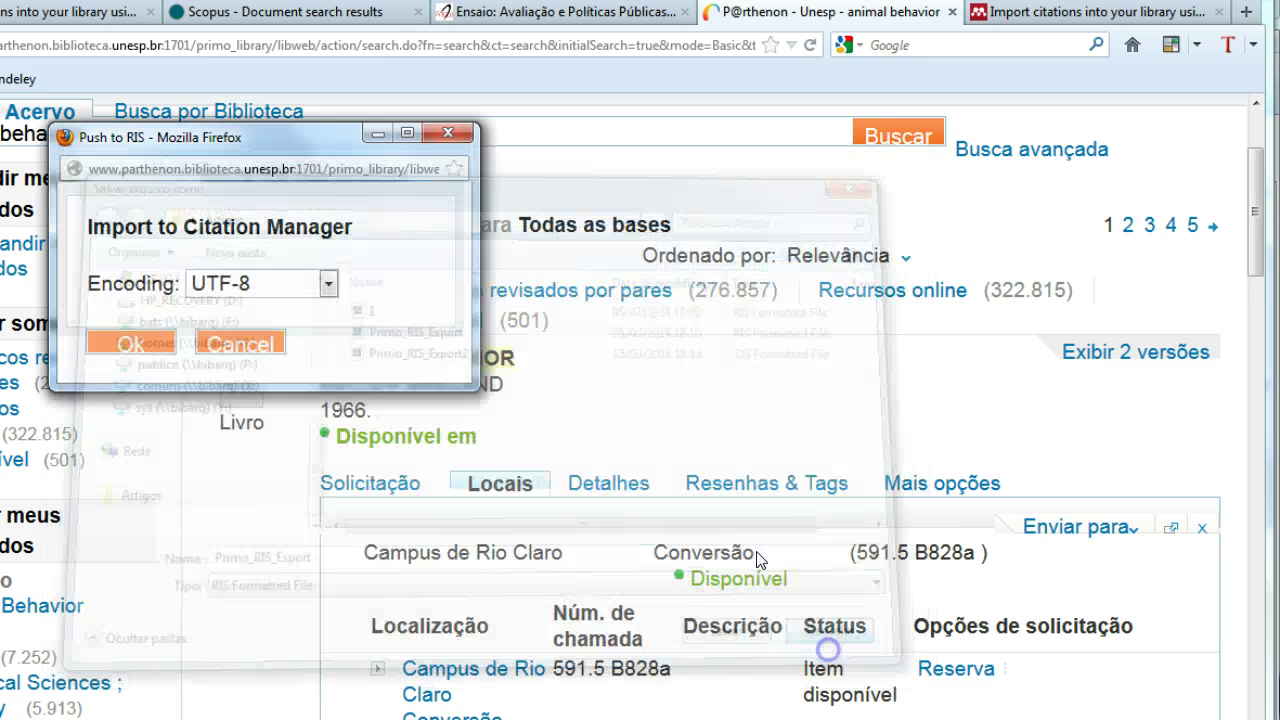
click(447, 133)
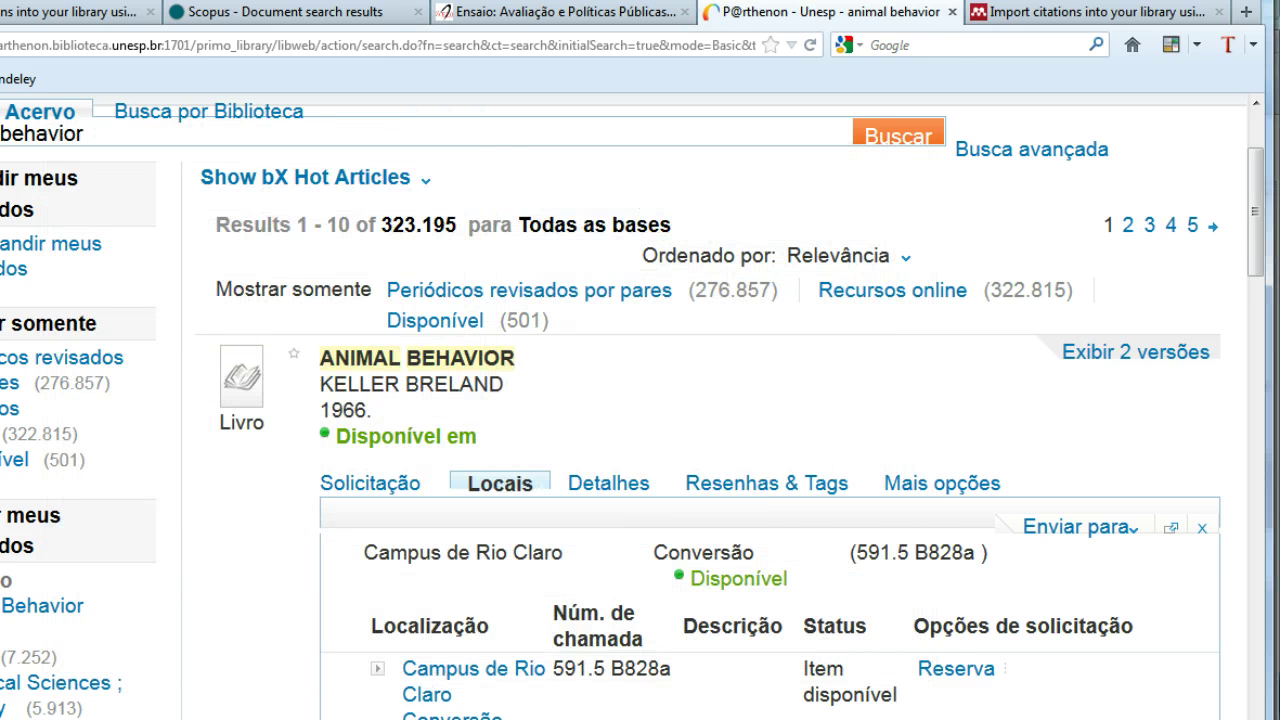
Switch to Mendeley Desktop and import the RIS file 1 from the Artigos folder into the Testes collection
key(alt+Tab)
click(562, 580)
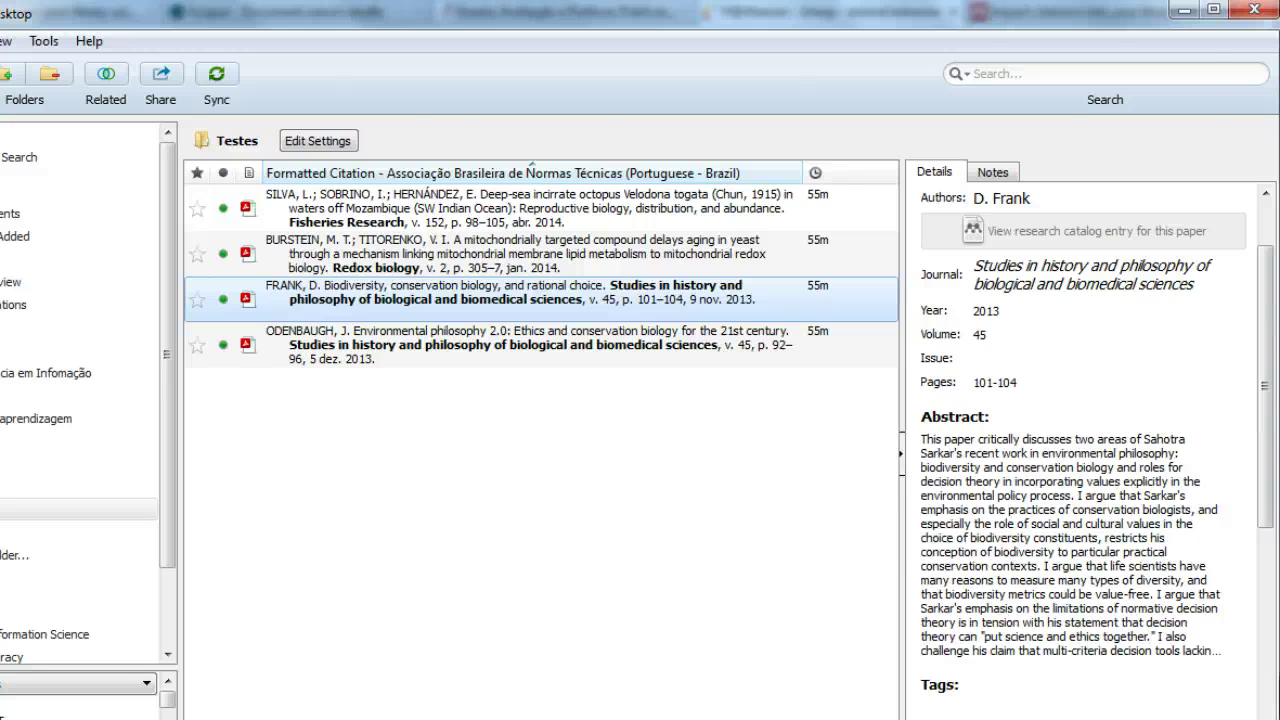
key(alt+Tab)
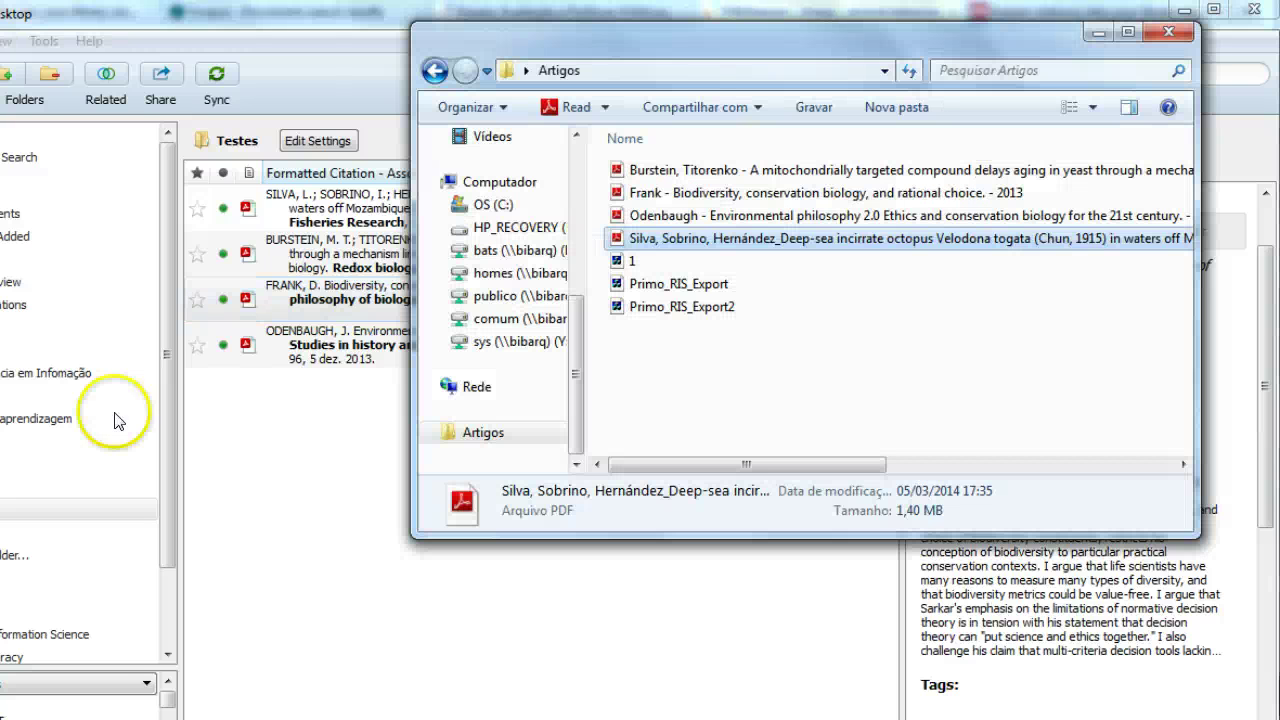
click(634, 263)
click(637, 264)
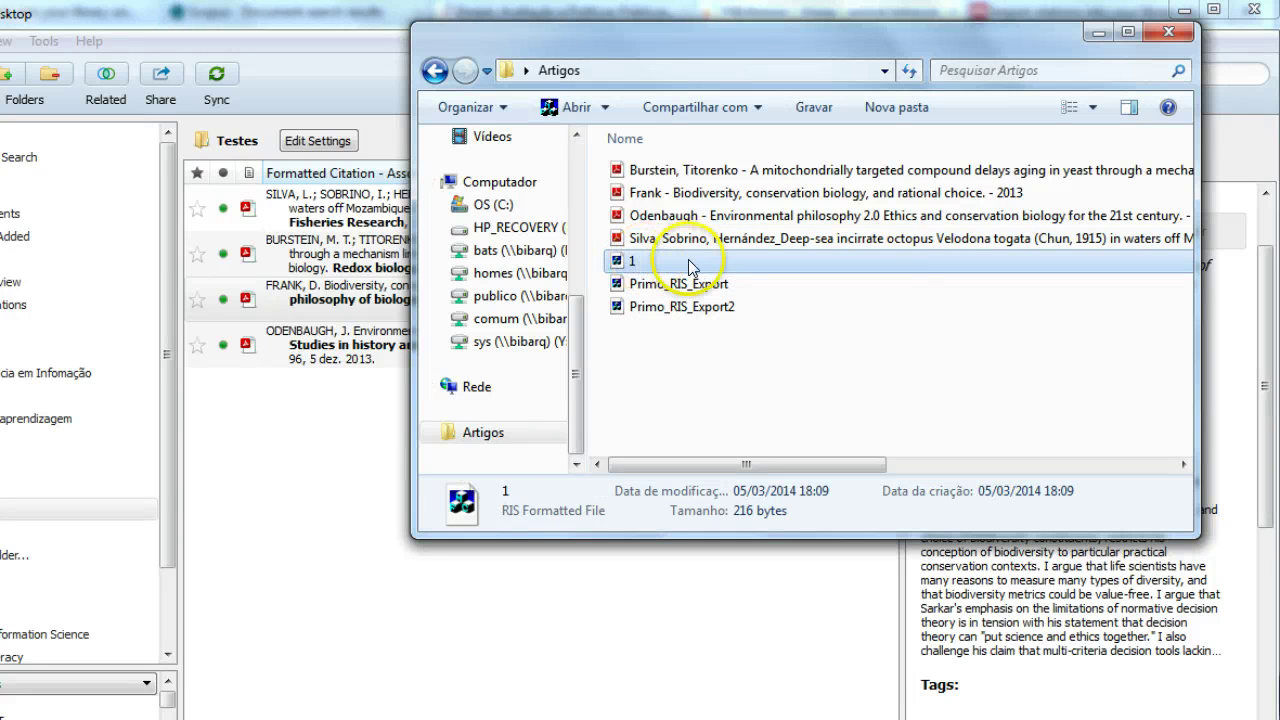
drag(689, 266, 289, 430)
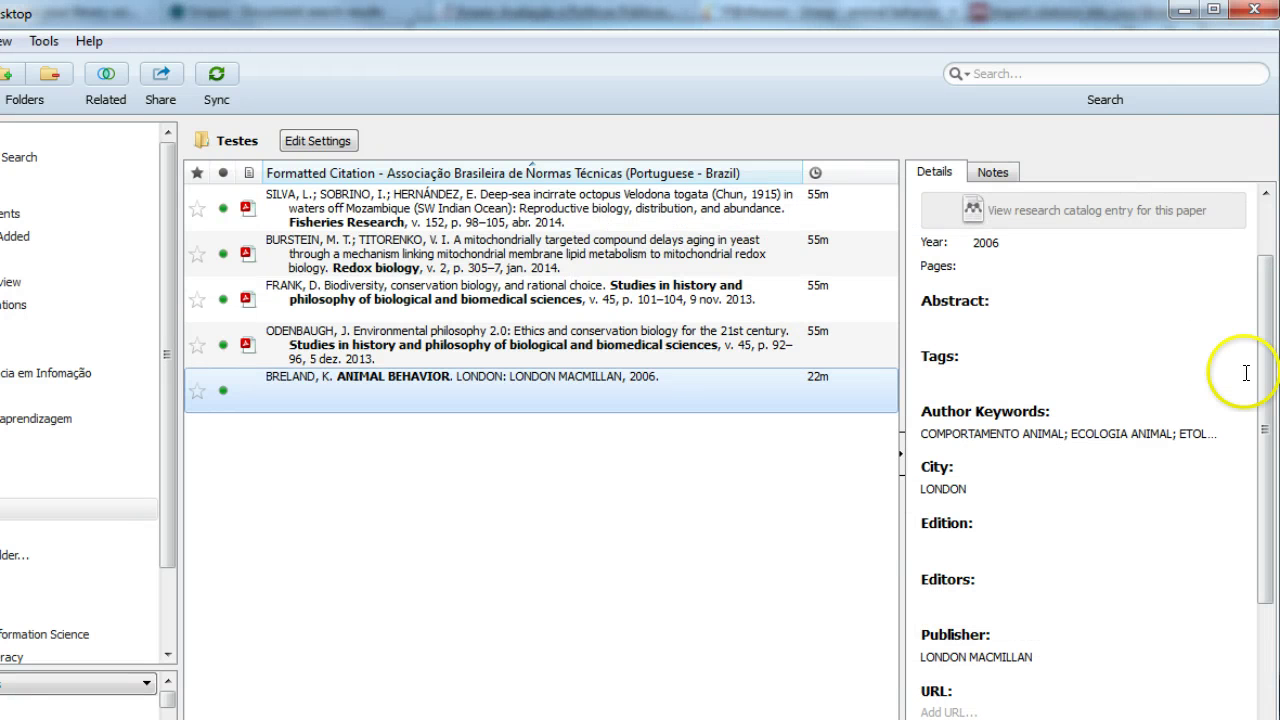
Examine the details of the imported ANIMAL BEHAVIOR book and open its title for editing
drag(1264, 368, 1265, 314)
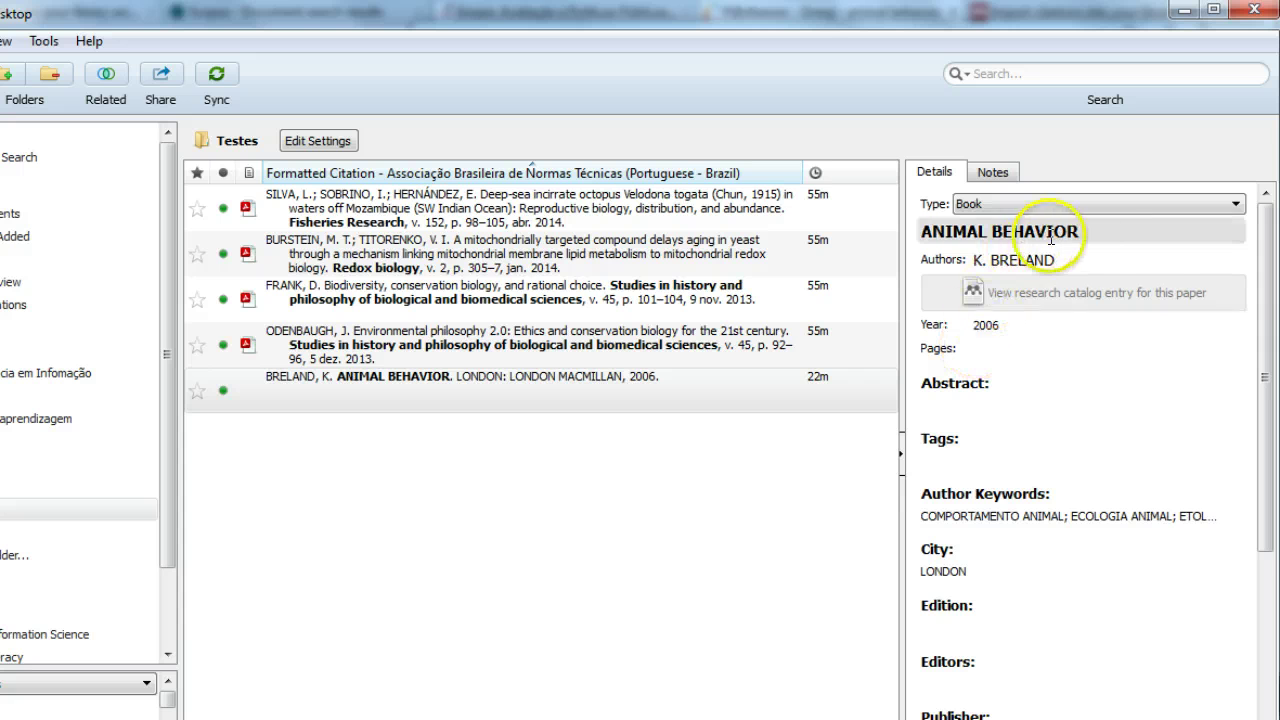
click(1093, 226)
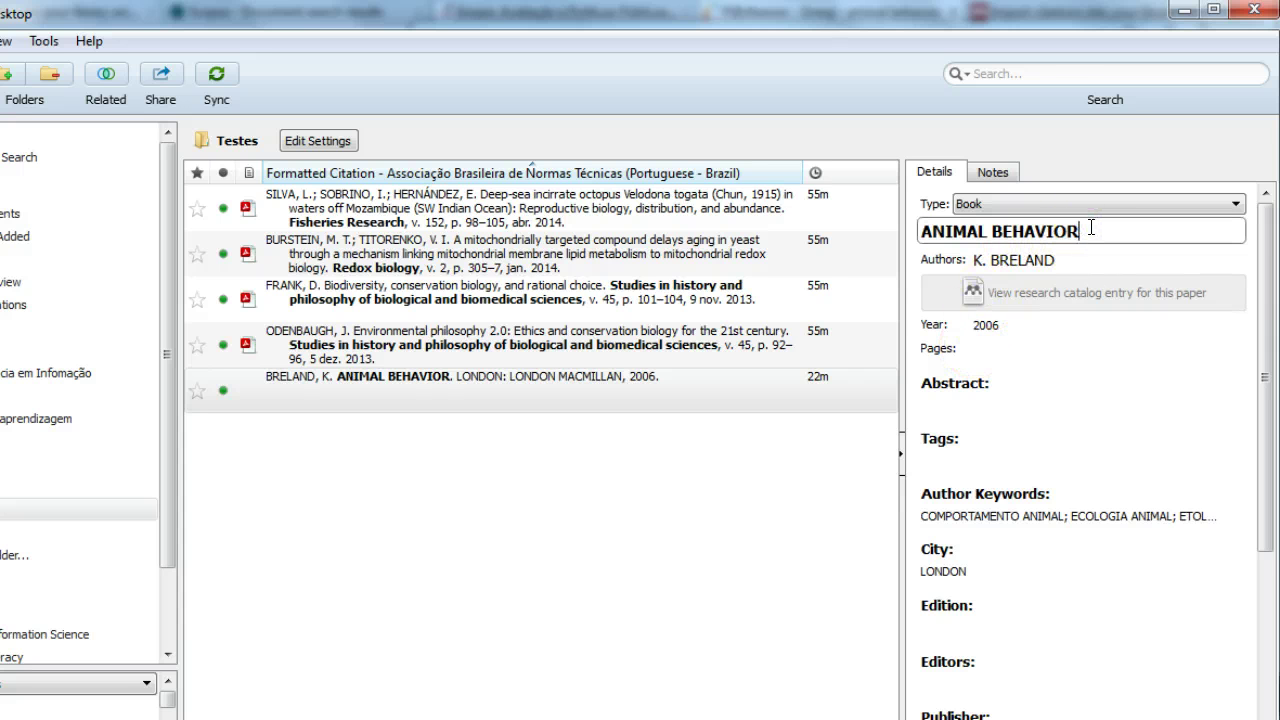
click(765, 406)
Return to the P@rthenon results for animal behavior in Firefox, look through the list and star the first 1966 book
click(75, 670)
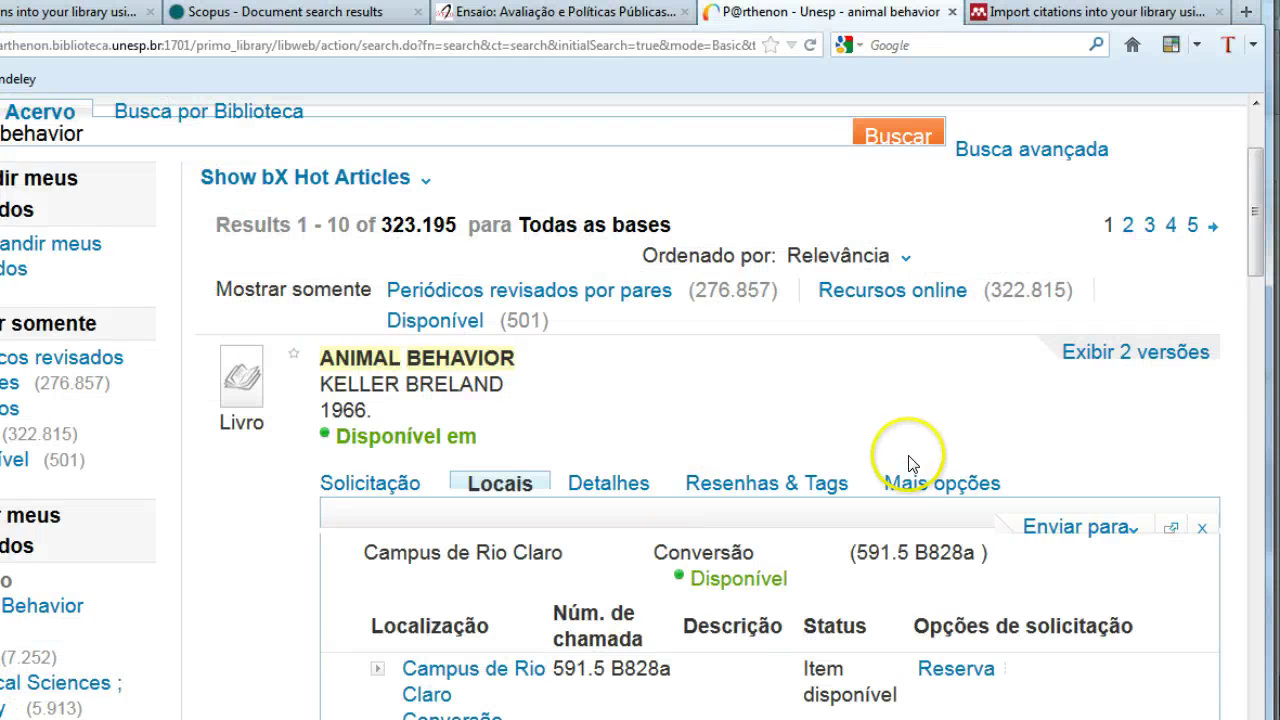
scroll(910, 463, up, 1)
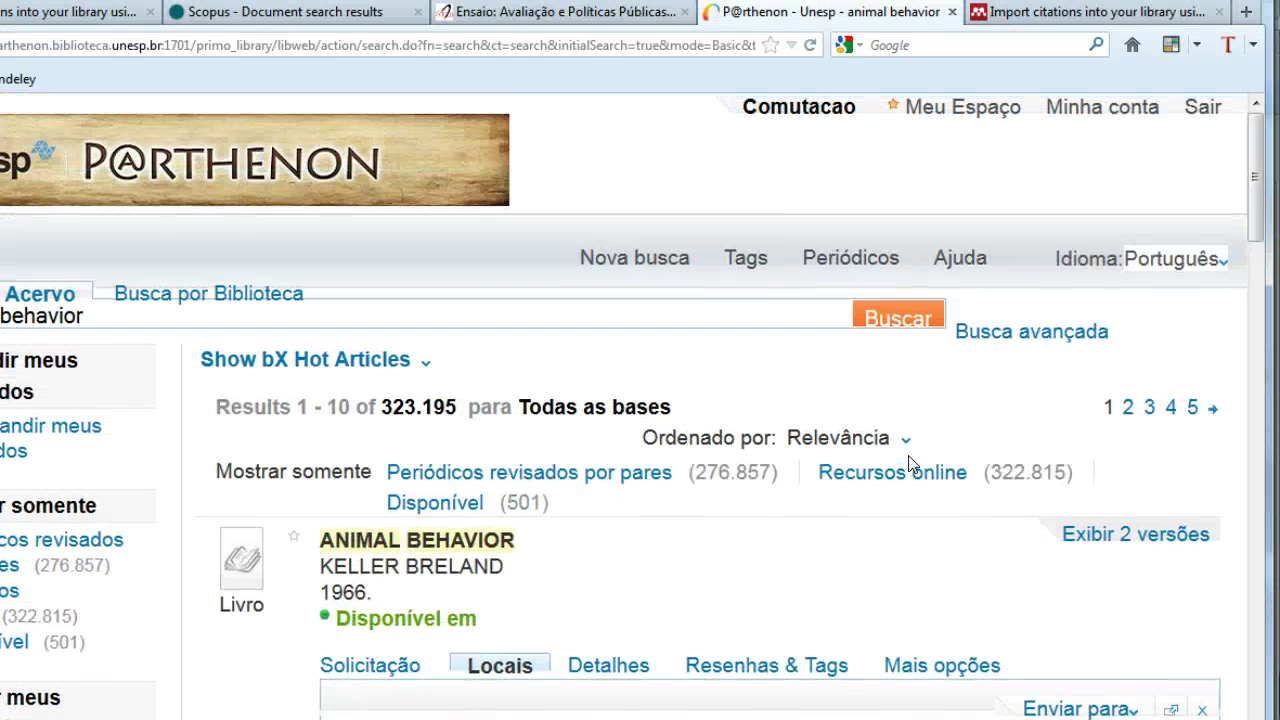
click(916, 466)
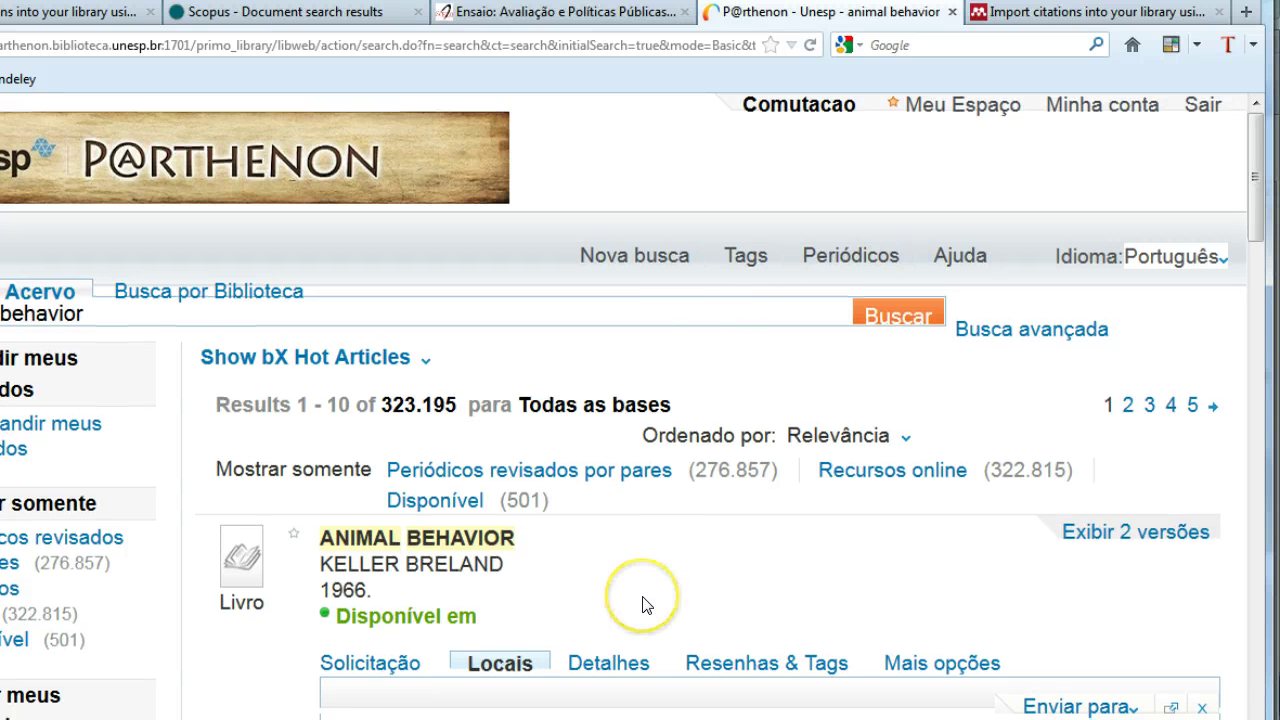
scroll(643, 604, down, 10)
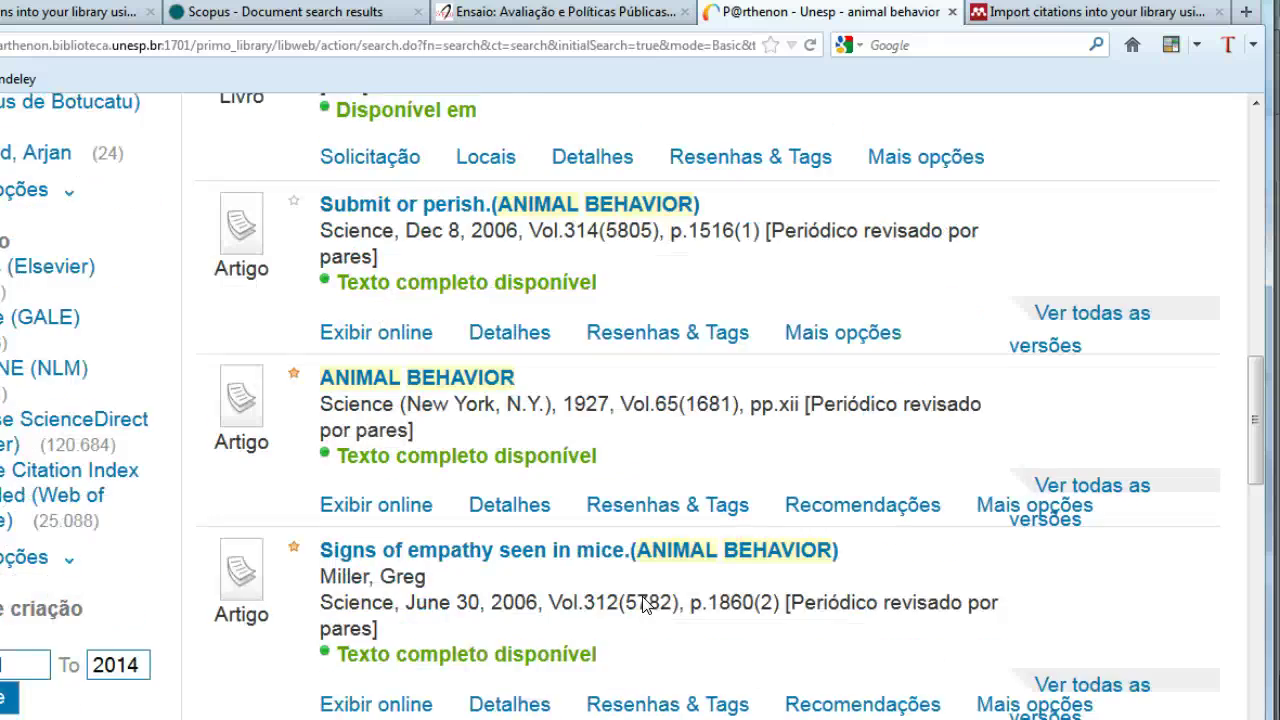
scroll(643, 604, down, 3)
scroll(643, 600, up, 15)
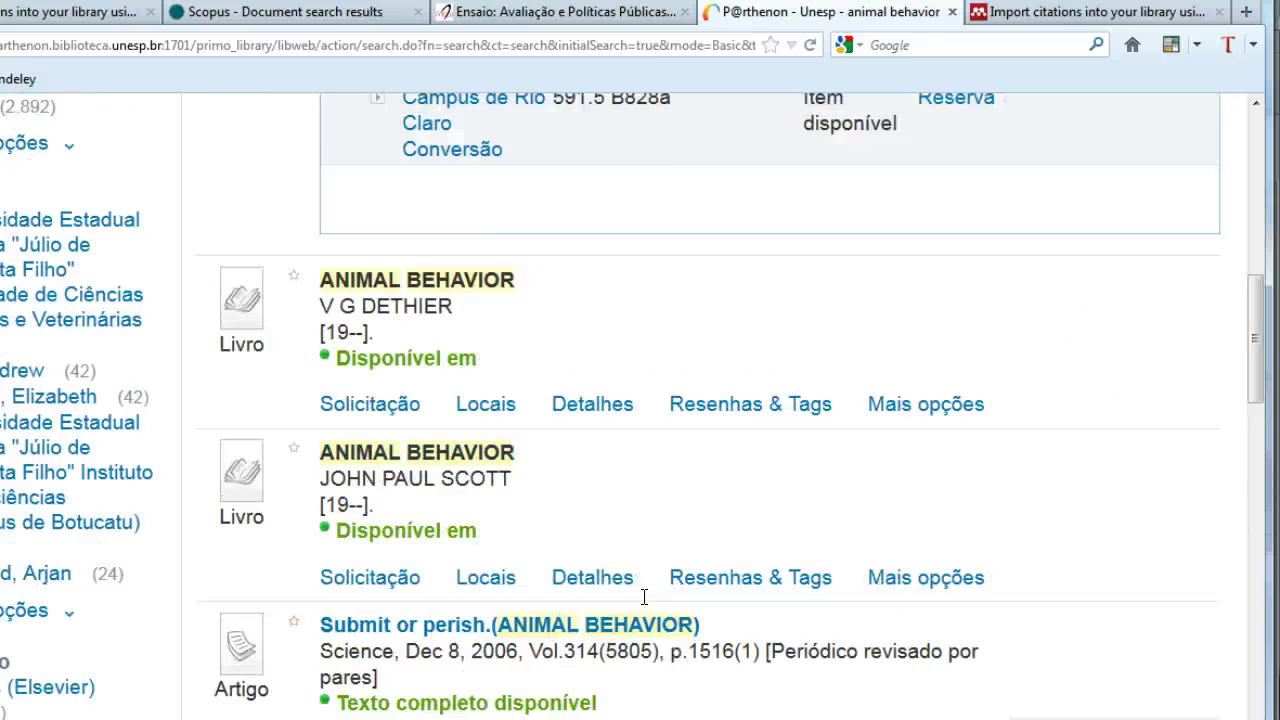
scroll(305, 392, up, 1)
scroll(300, 385, up, 2)
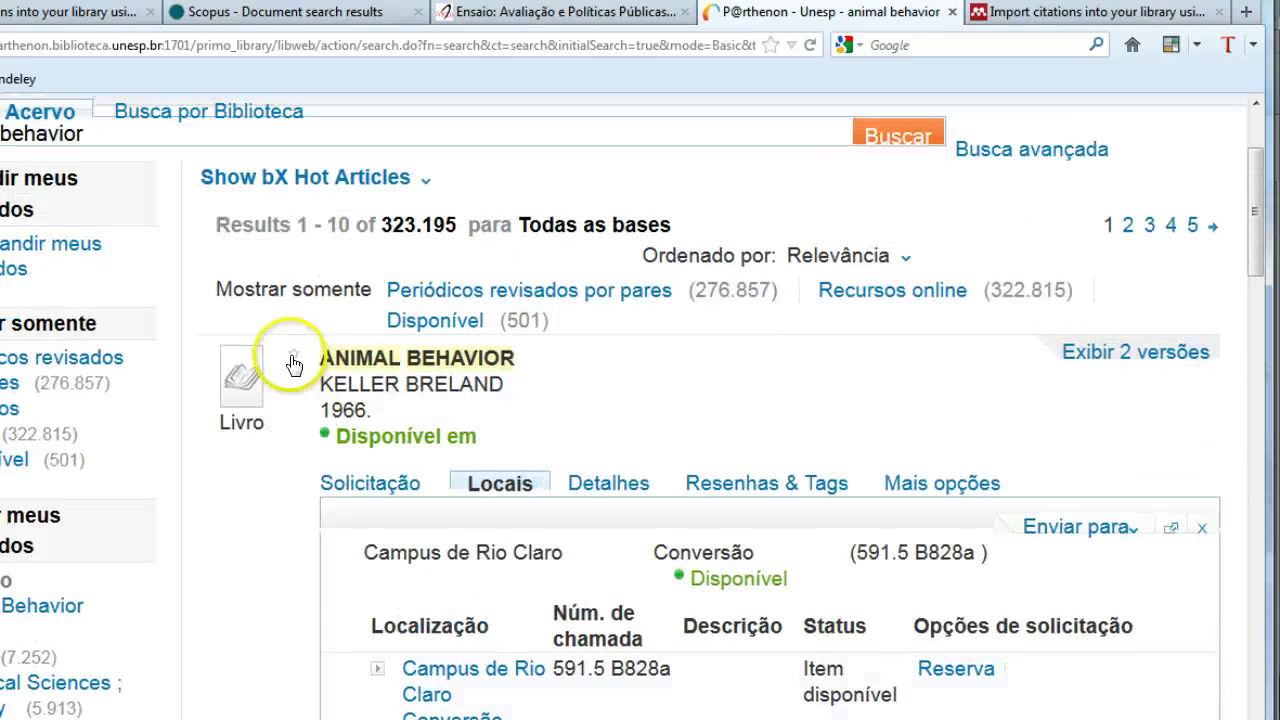
scroll(320, 445, down, 15)
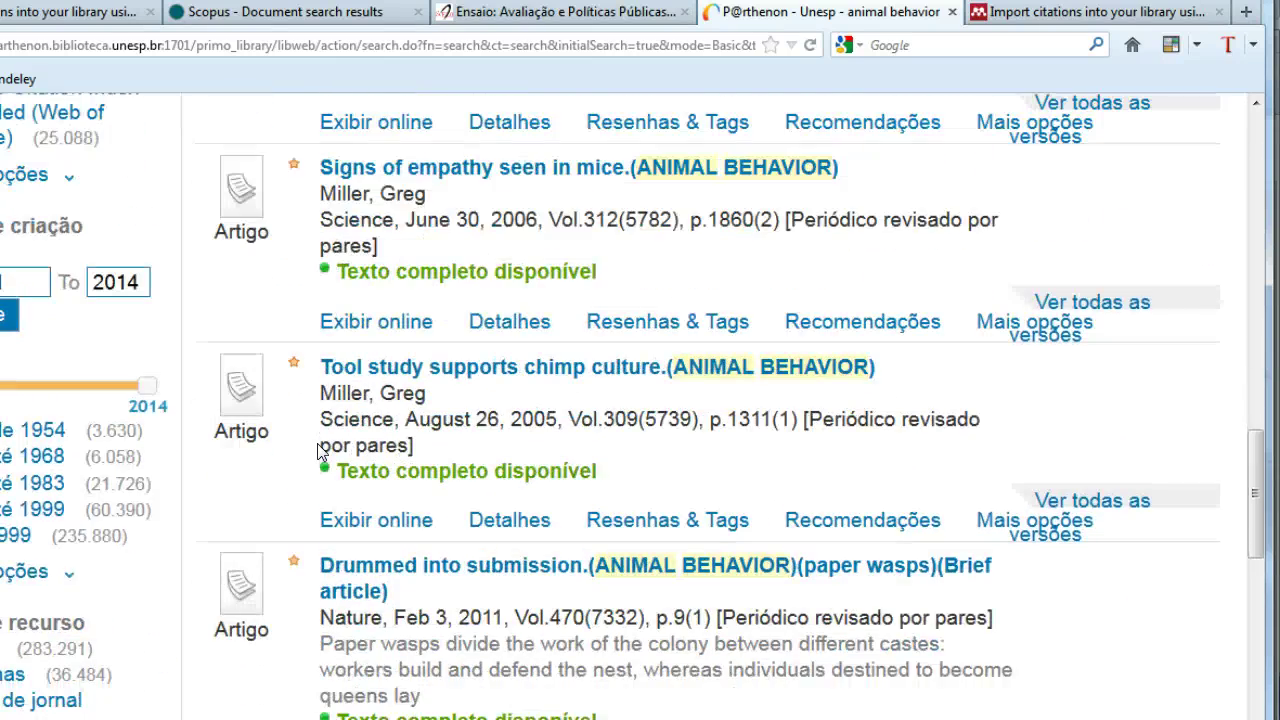
scroll(318, 450, up, 15)
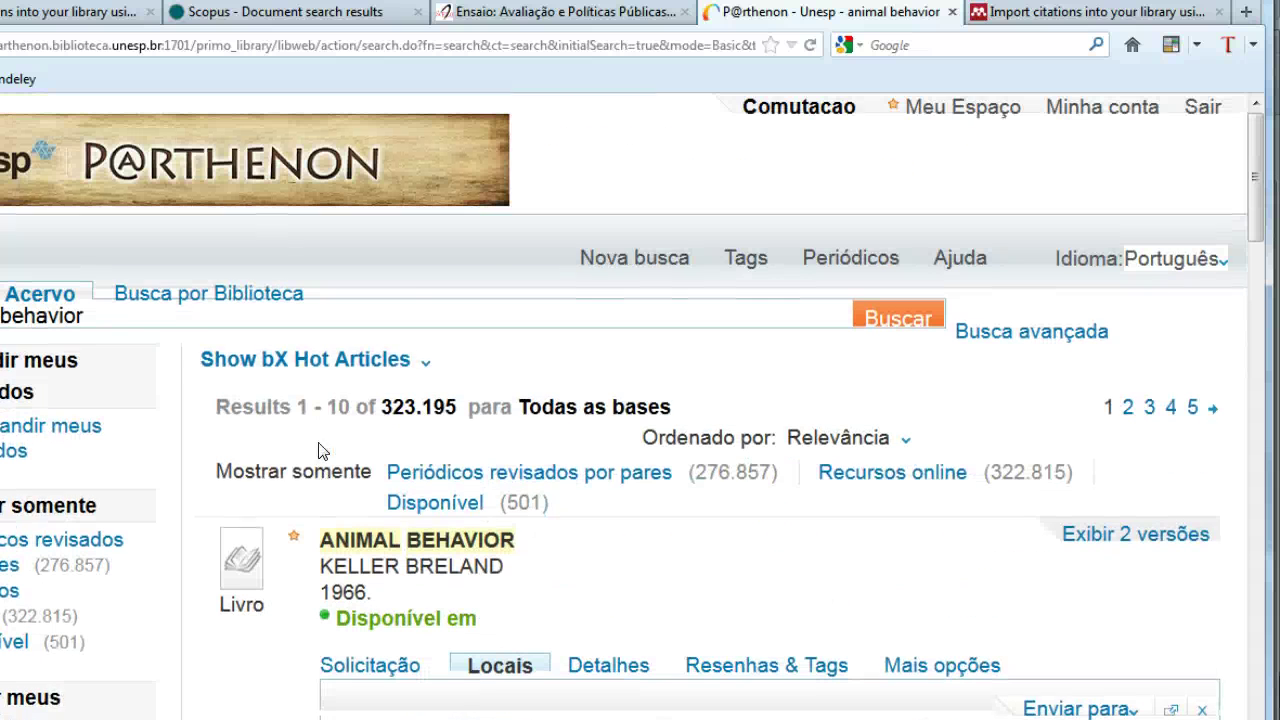
Open Meu Espaço and select the first four articles in the saved items folder
click(992, 112)
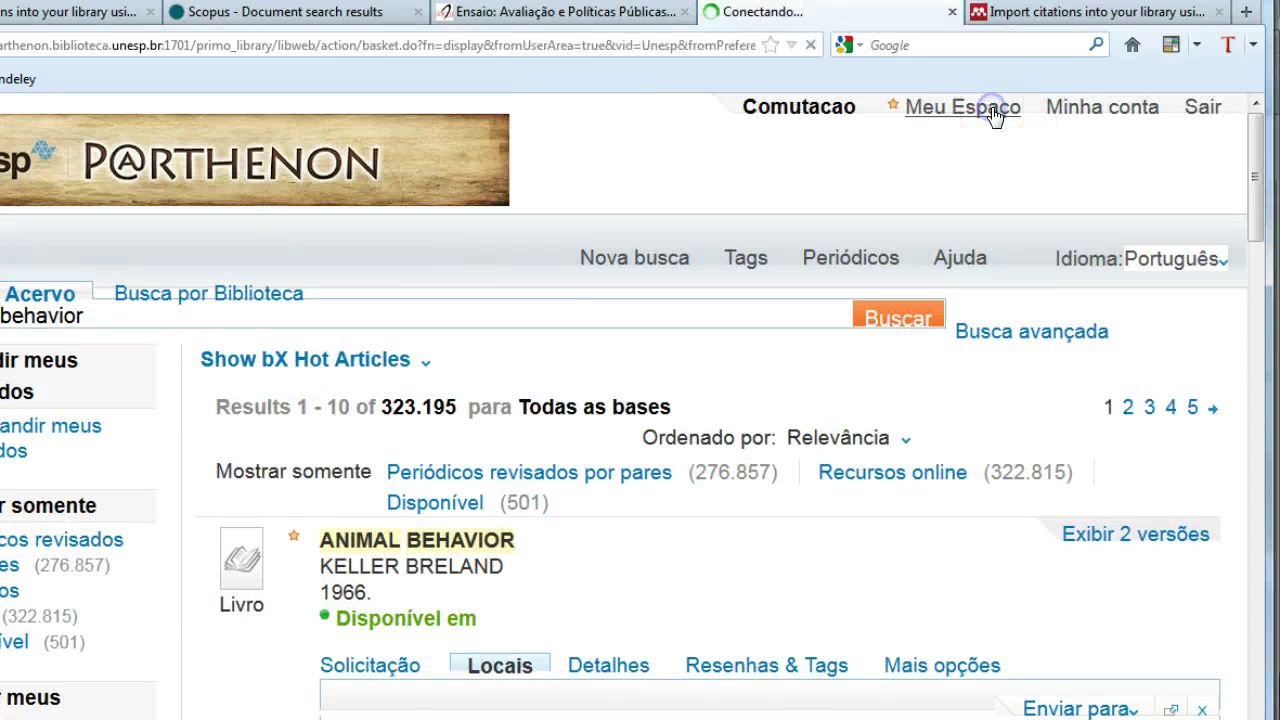
scroll(760, 525, down, 2)
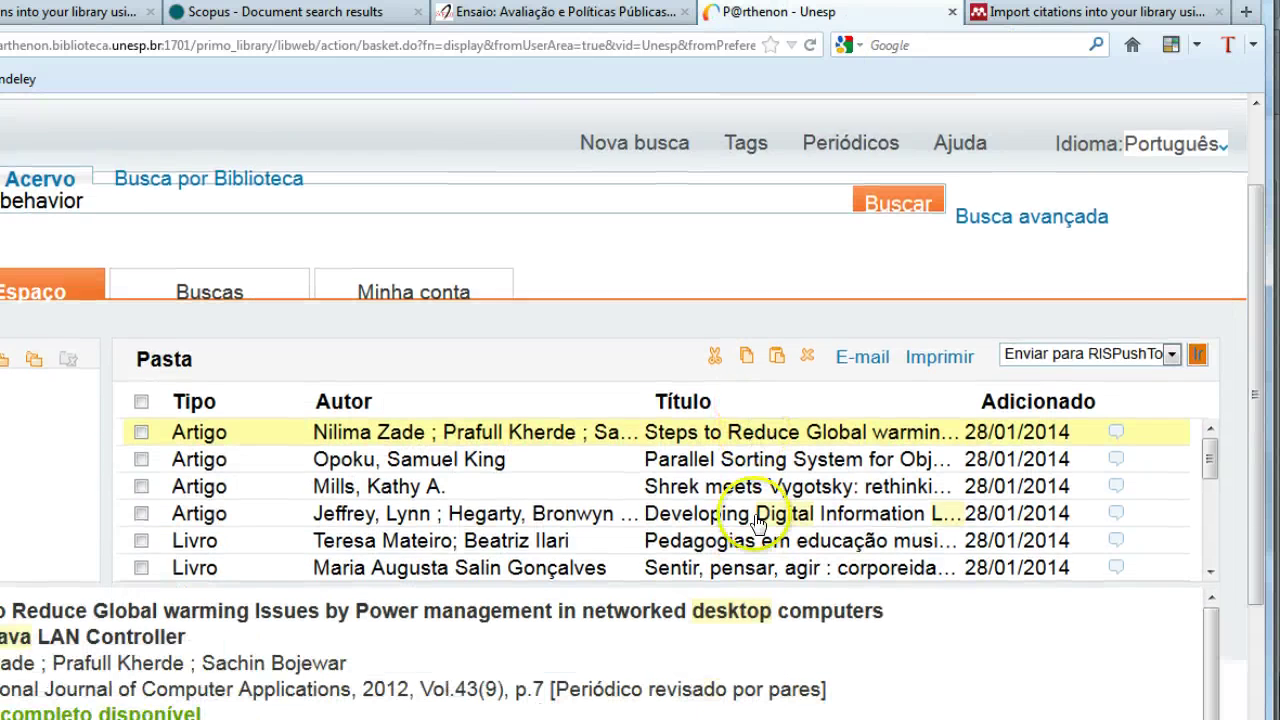
scroll(760, 525, down, 1)
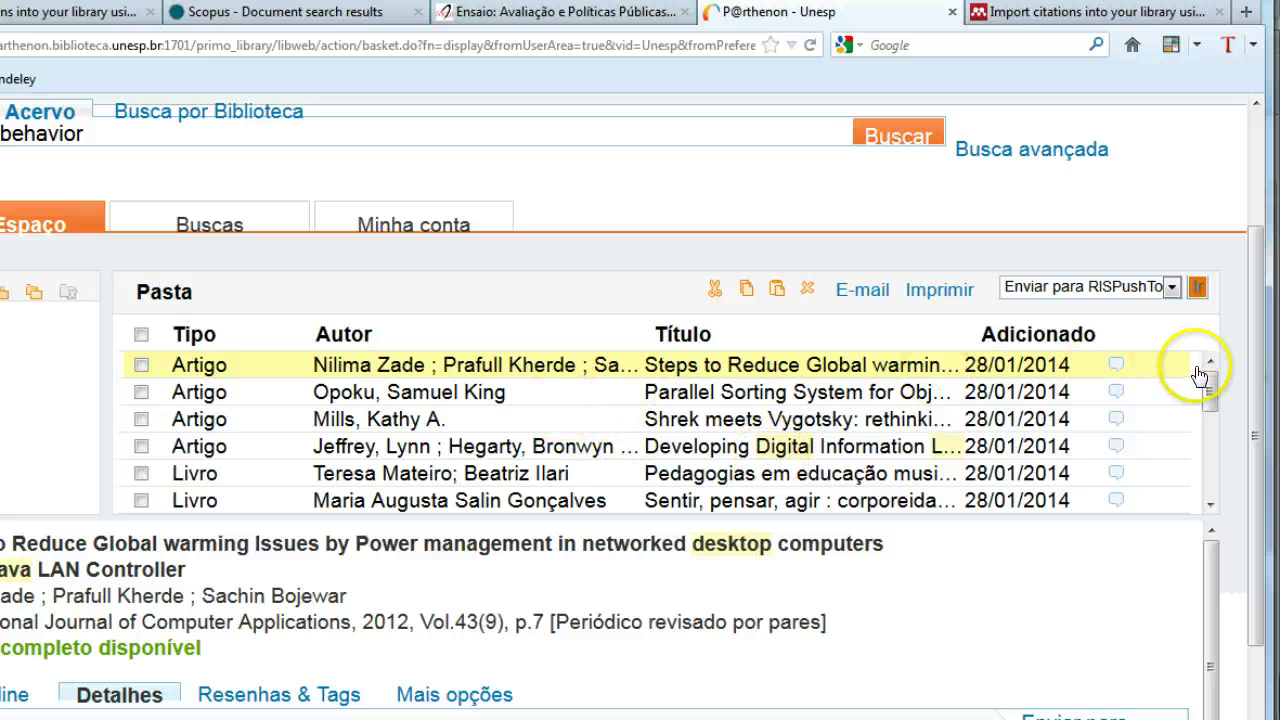
mouse_move(1205, 378)
mouse_down()
mouse_move(1209, 485)
mouse_move(1208, 388)
mouse_up()
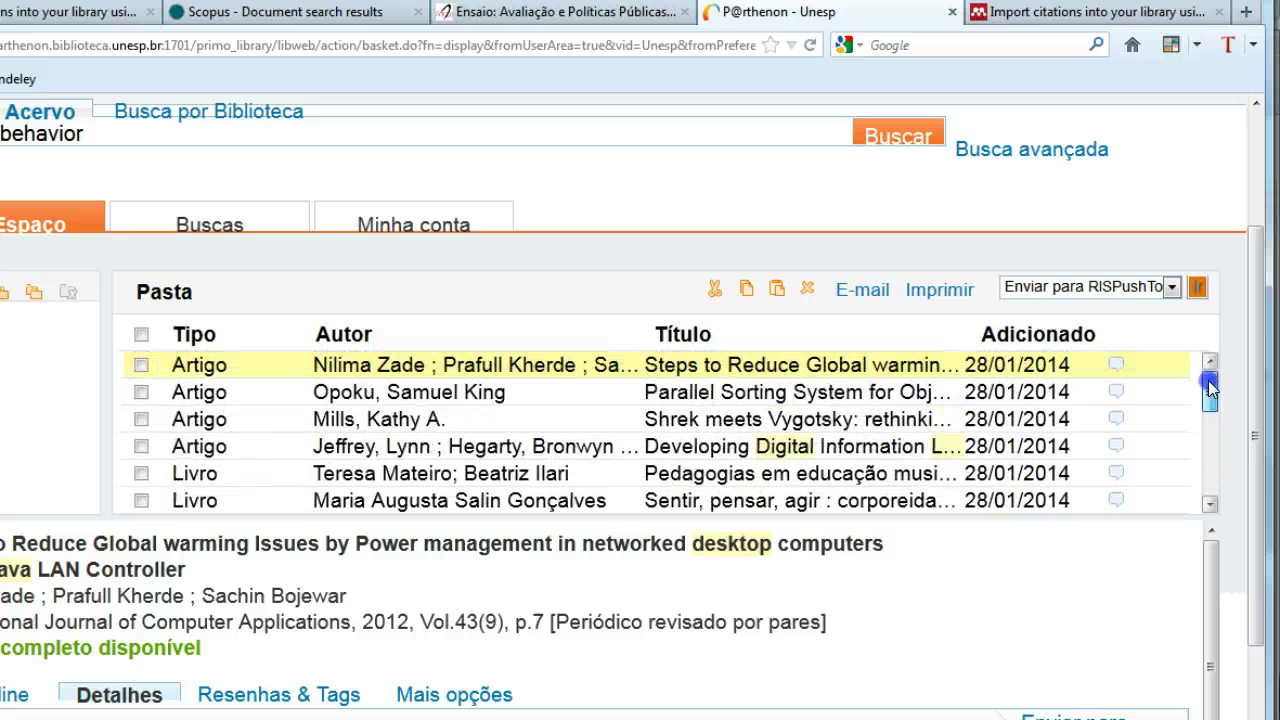
click(141, 365)
click(143, 393)
click(142, 420)
click(142, 447)
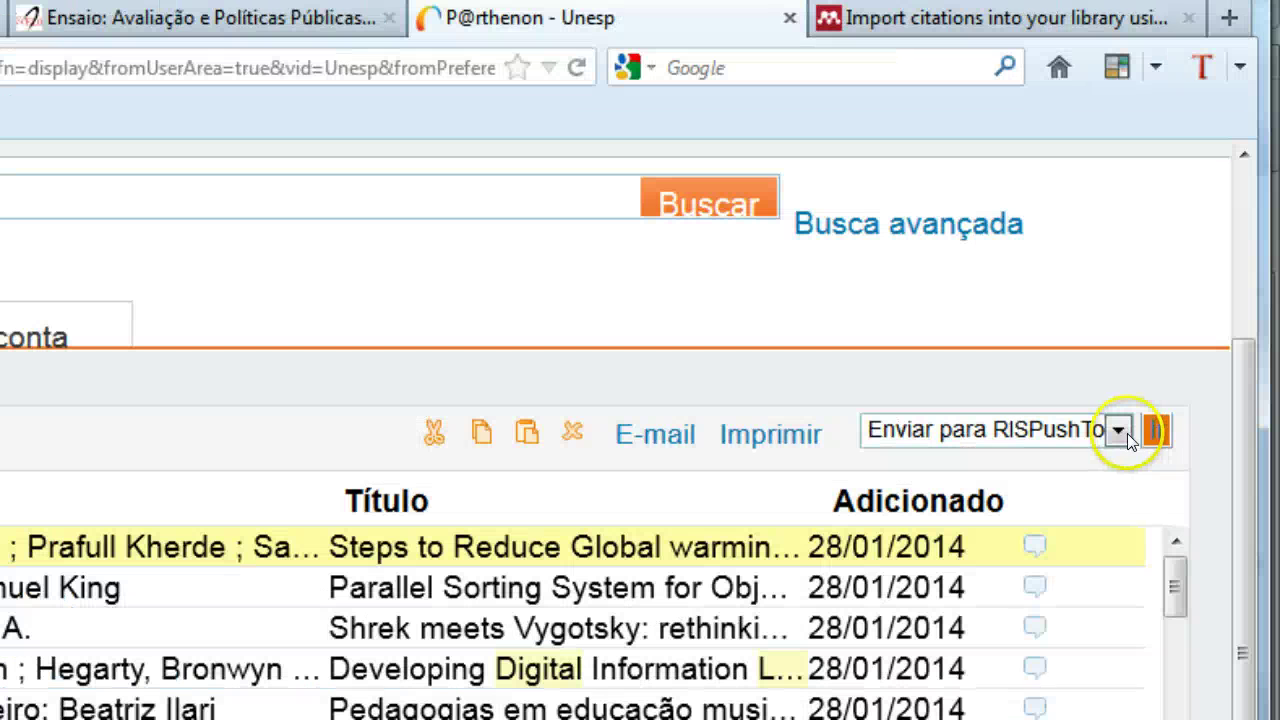
Try Enviar para RISPushTo on the selected articles with UTF-8 encoding as a download, cancelling at the file save
click(1118, 431)
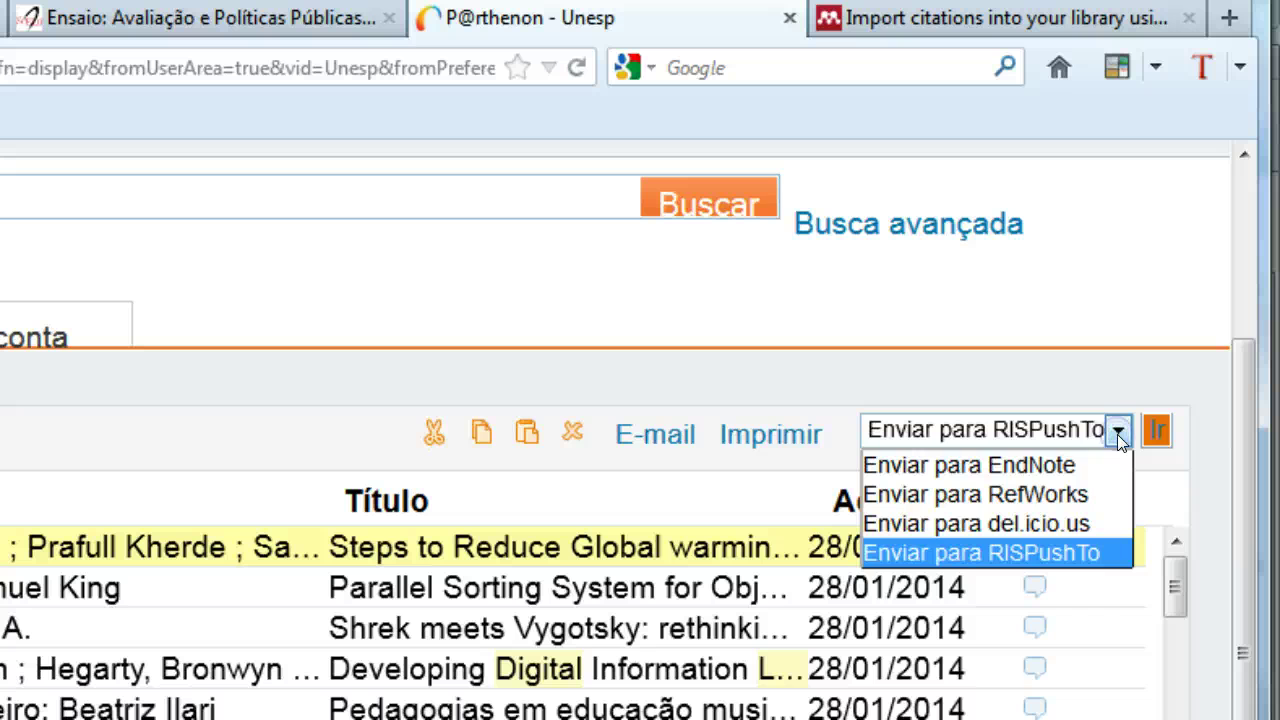
click(1055, 553)
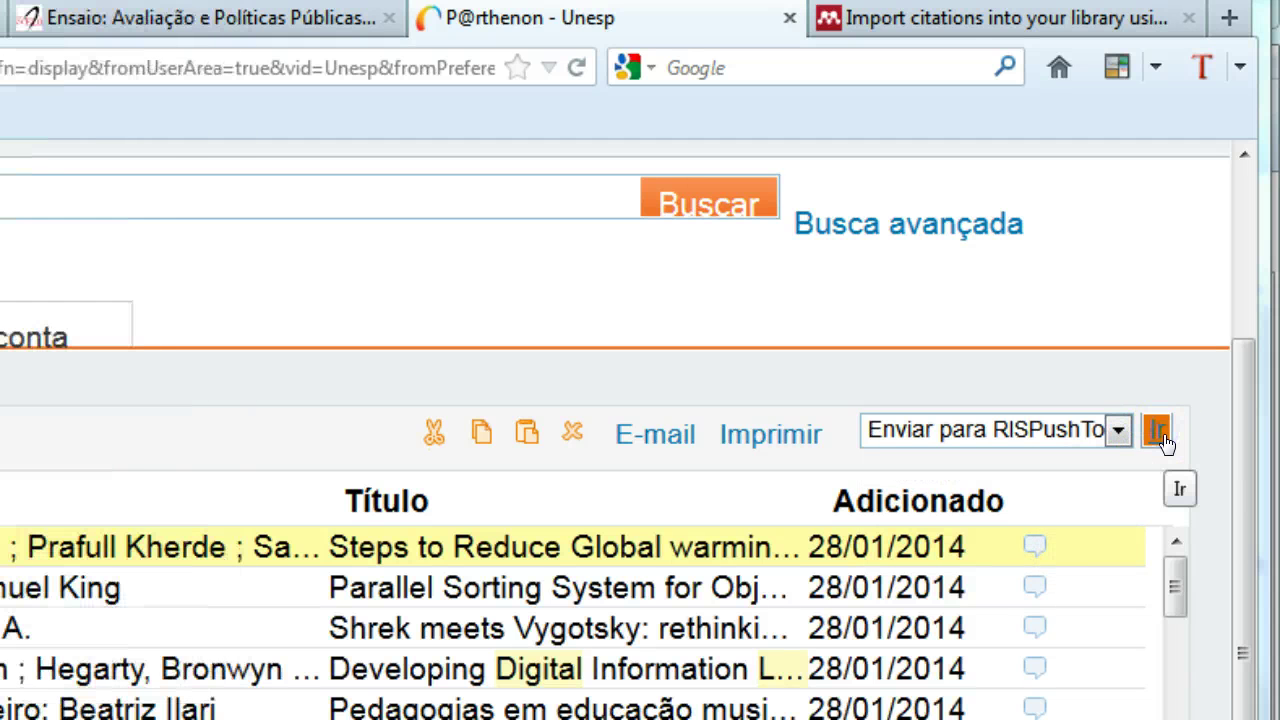
click(1157, 431)
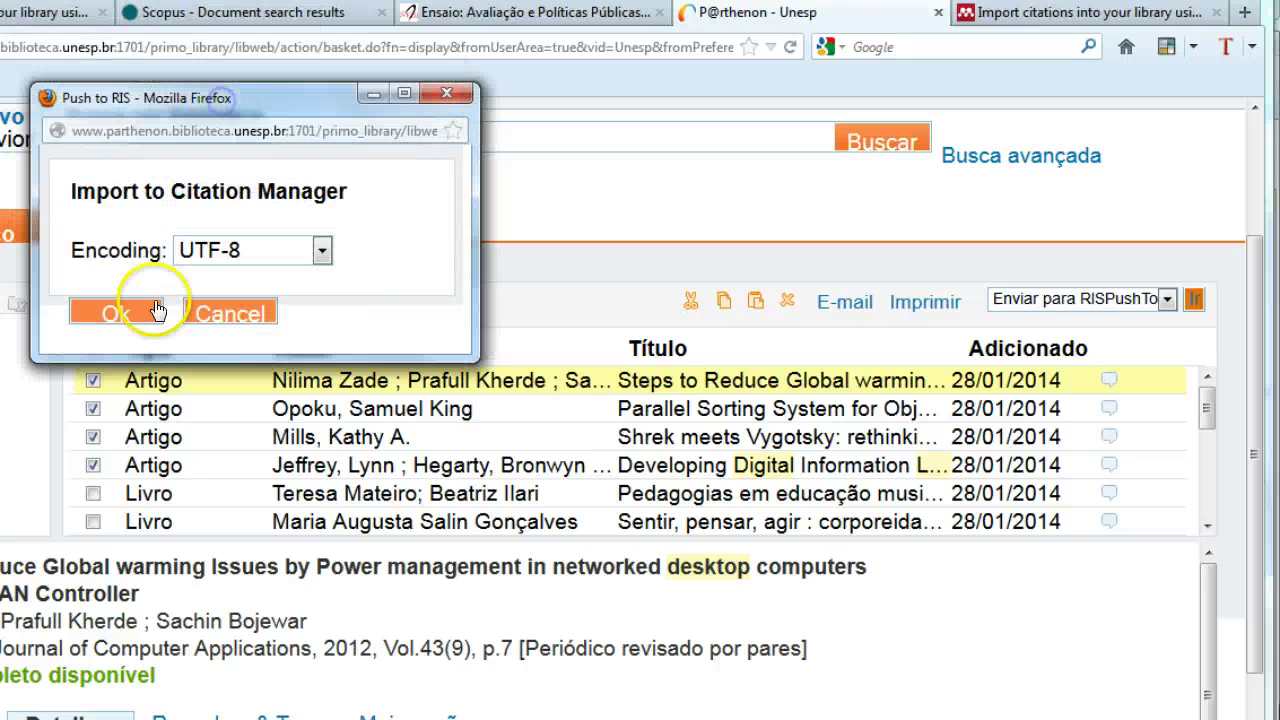
click(138, 321)
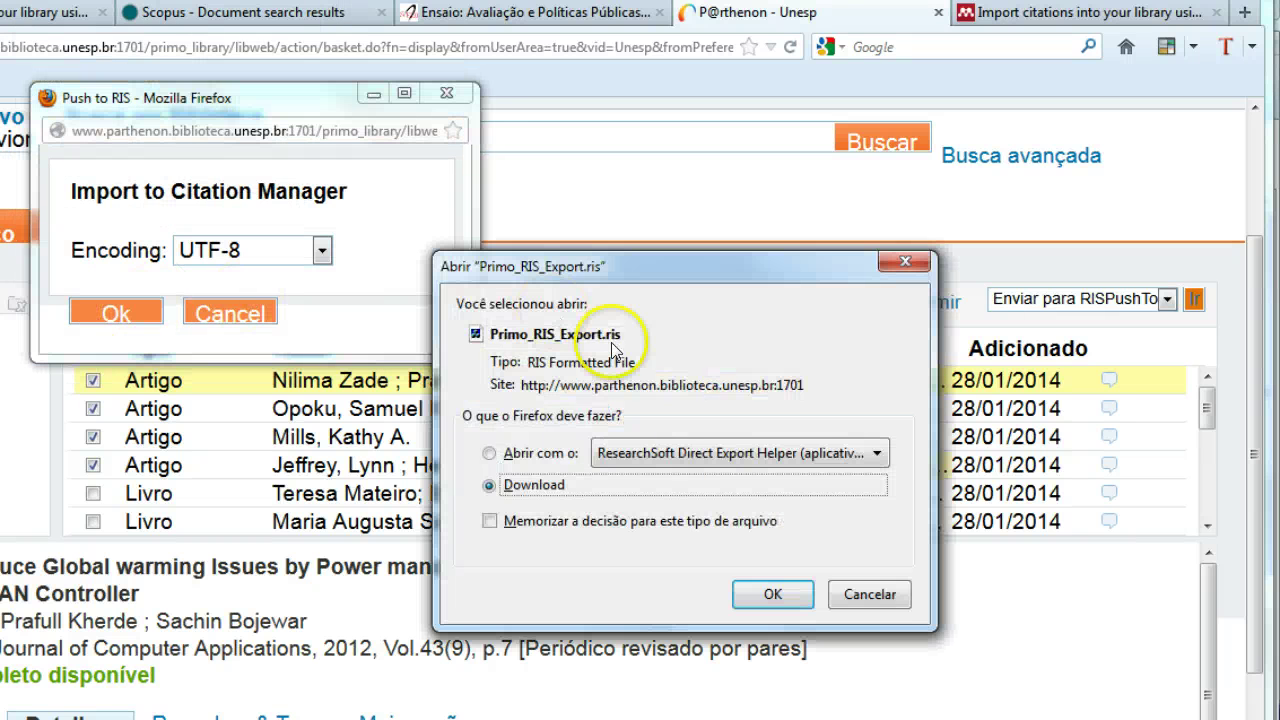
click(768, 589)
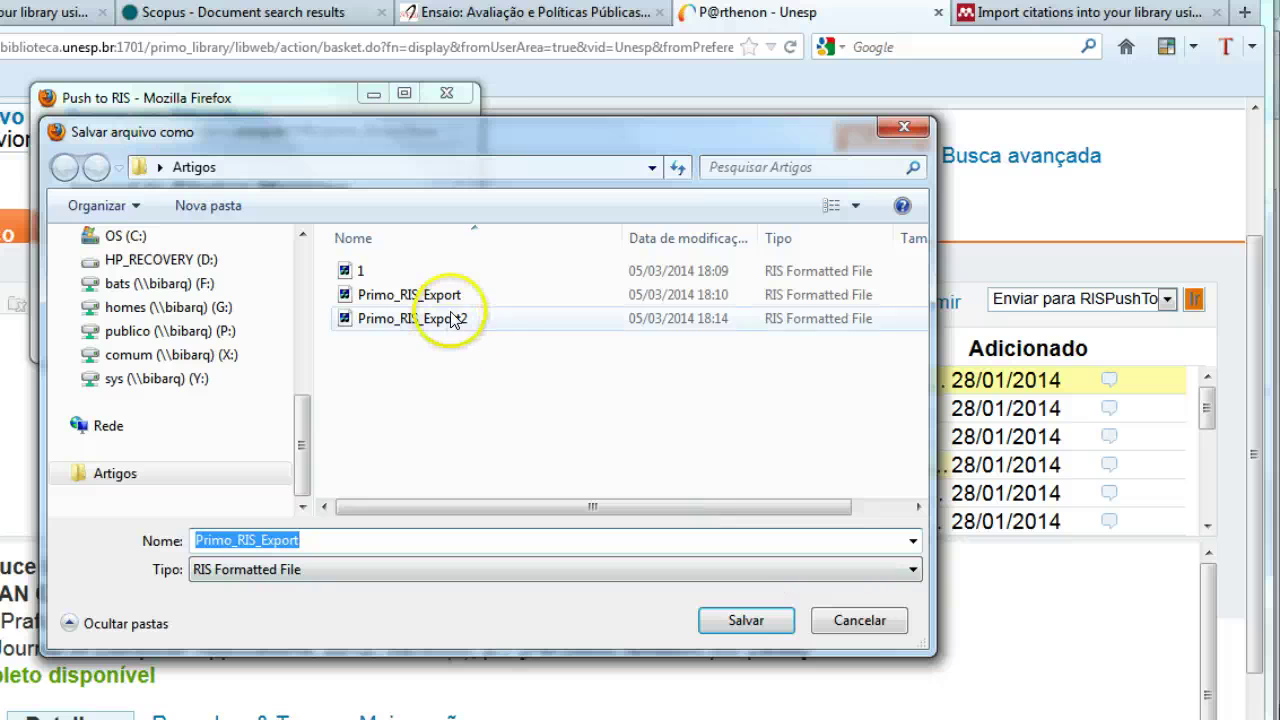
click(851, 617)
click(451, 94)
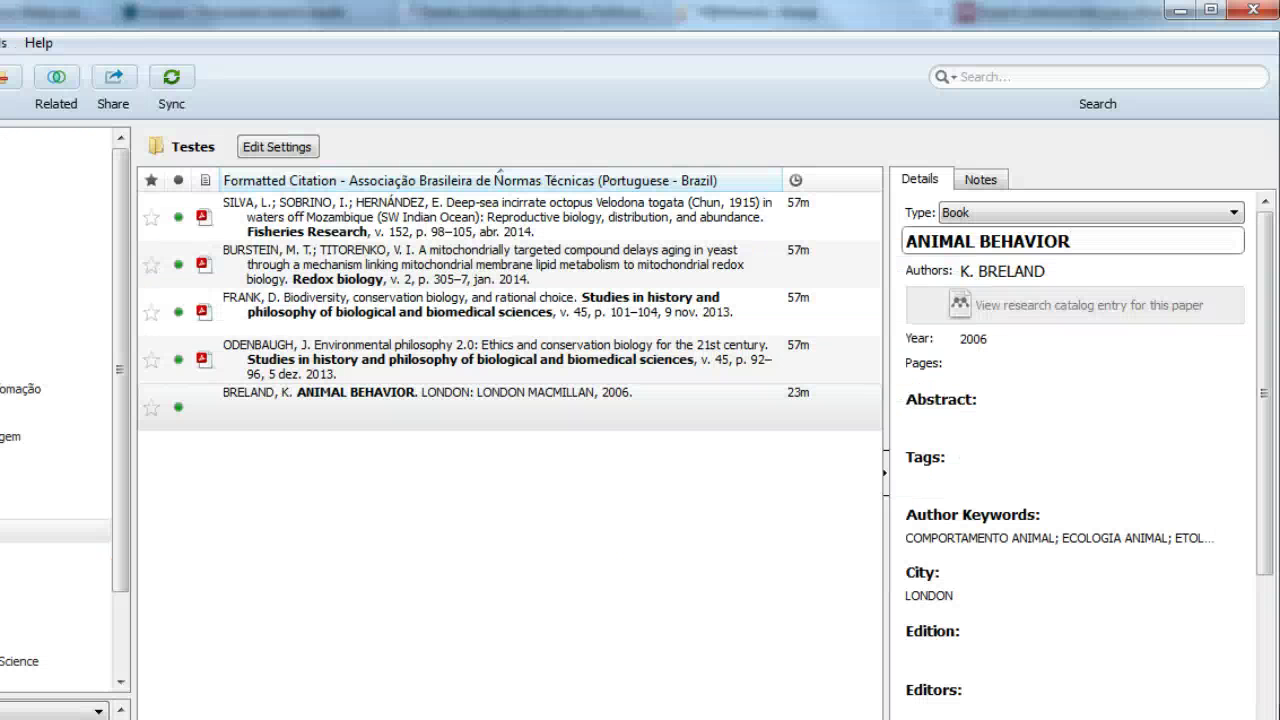
Import Primo_RIS_Export2 from the Artigos folder into the Testes collection in Mendeley Desktop
key(alt+Tab)
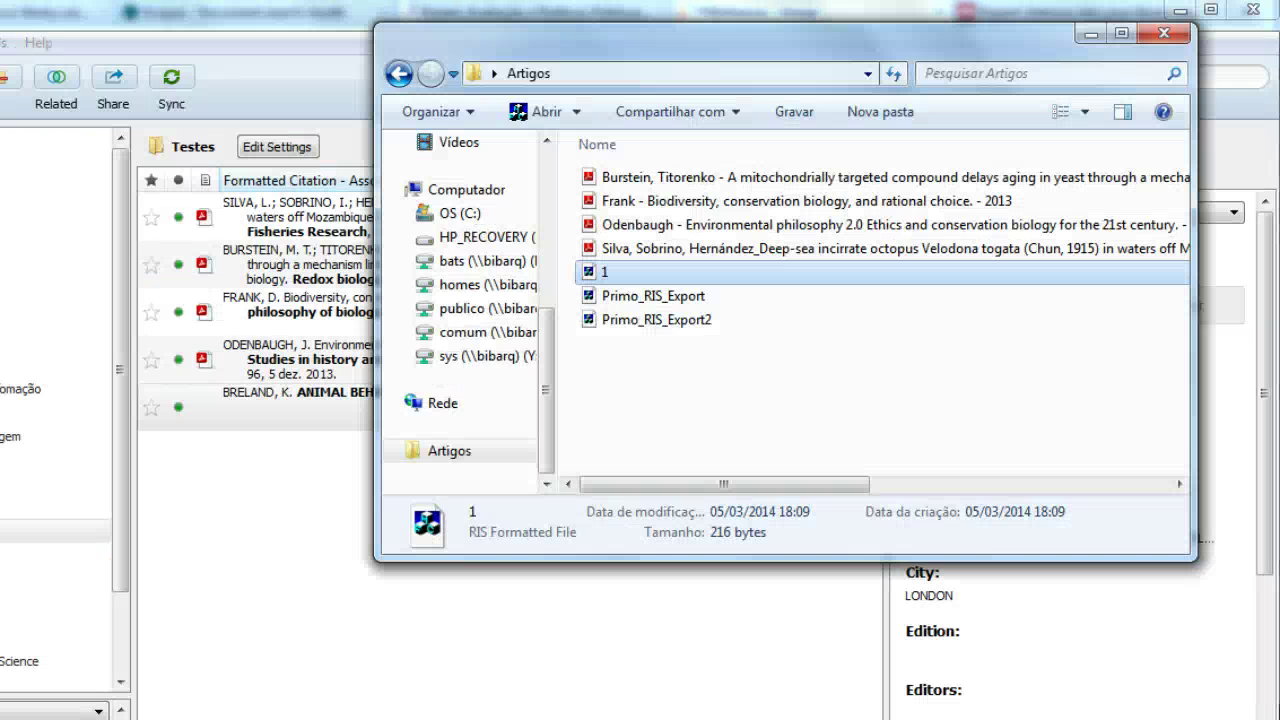
click(688, 321)
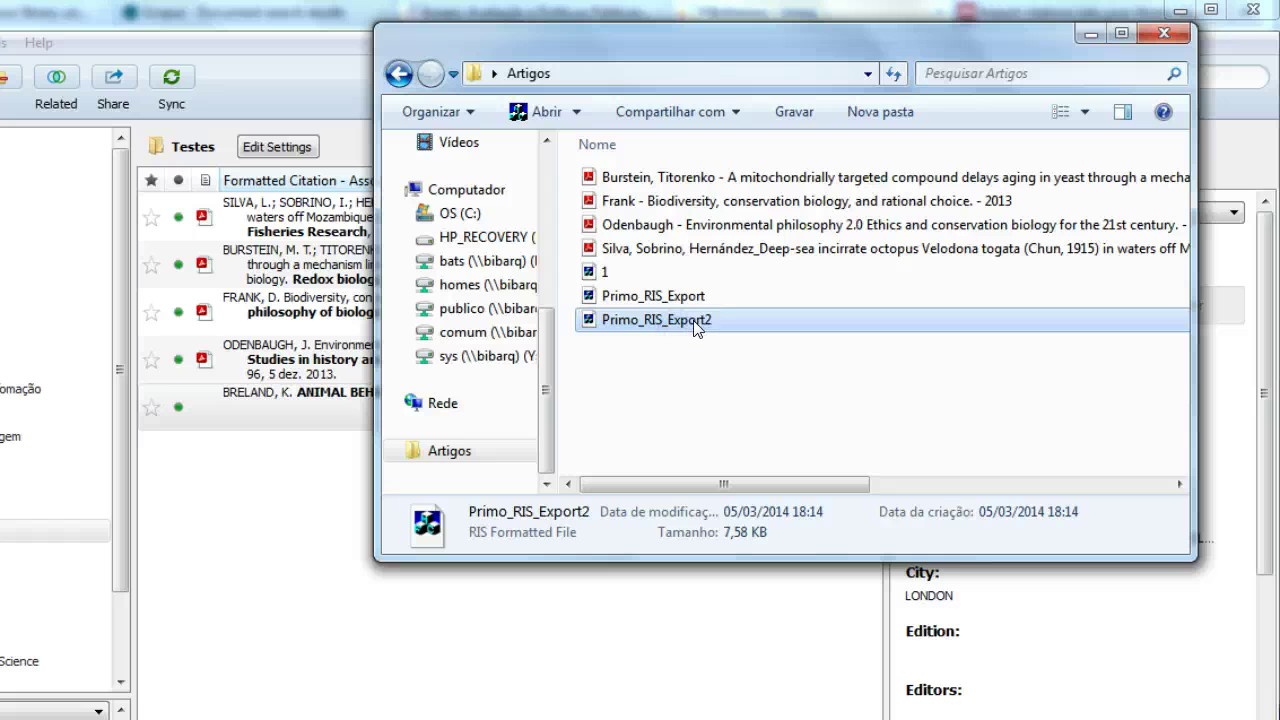
drag(697, 327, 633, 600)
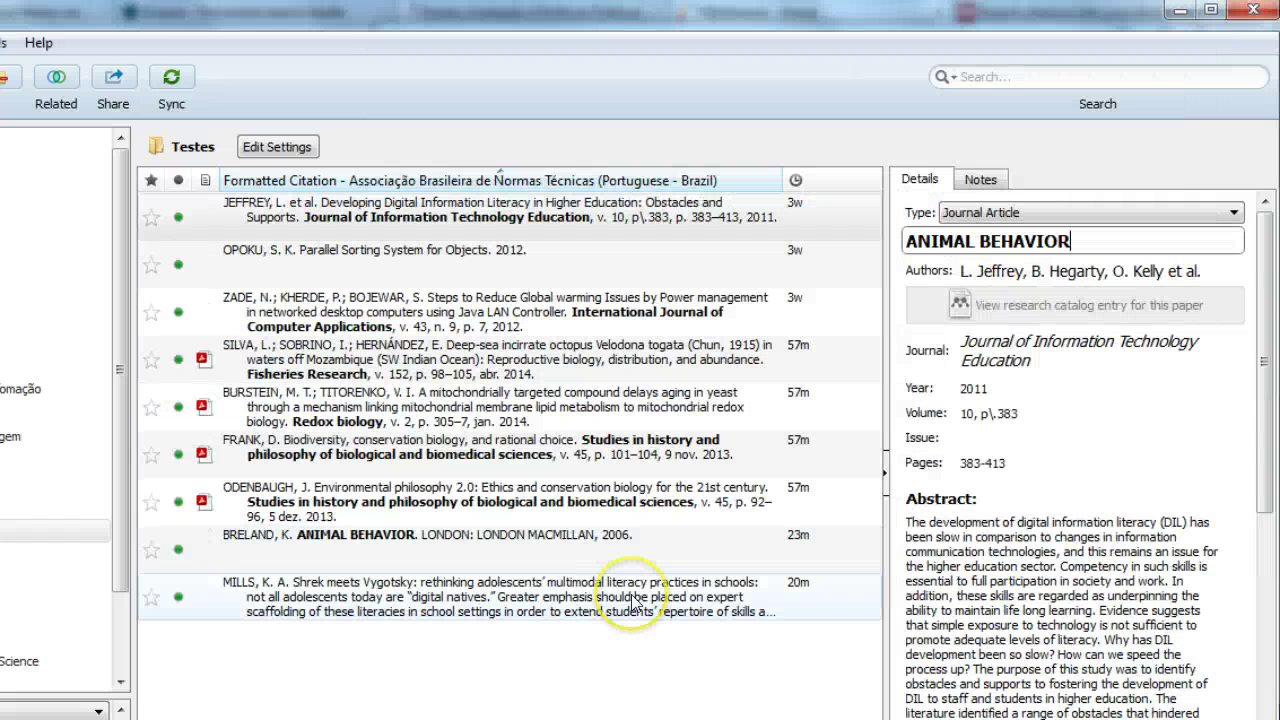
Review the ways of adding files and the Watched Folders options, cancelling without enabling folder monitoring
click(648, 268)
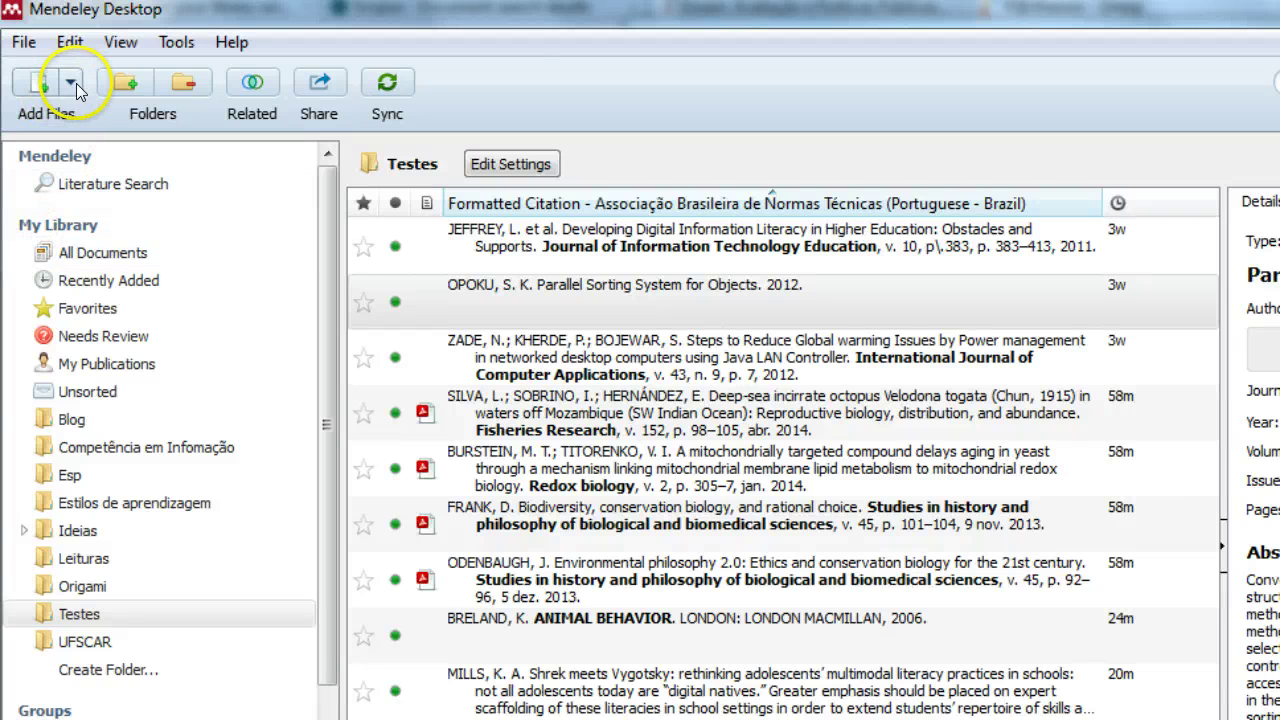
click(72, 83)
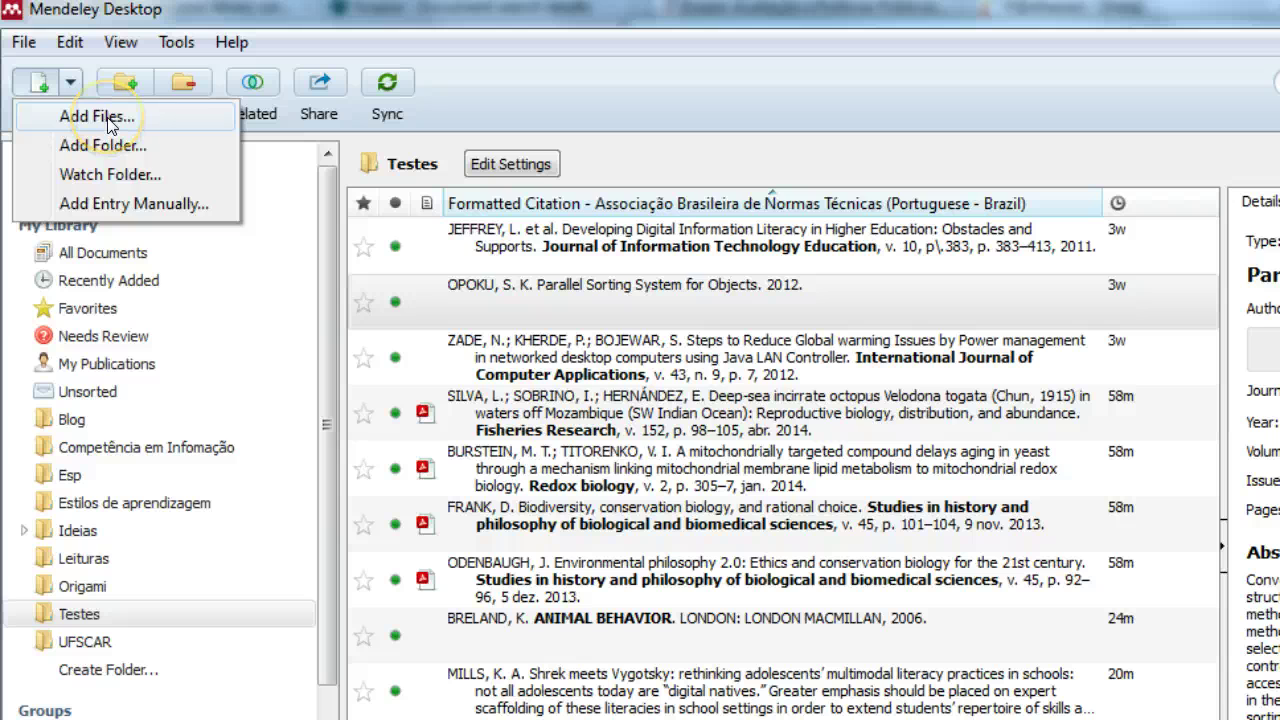
click(107, 117)
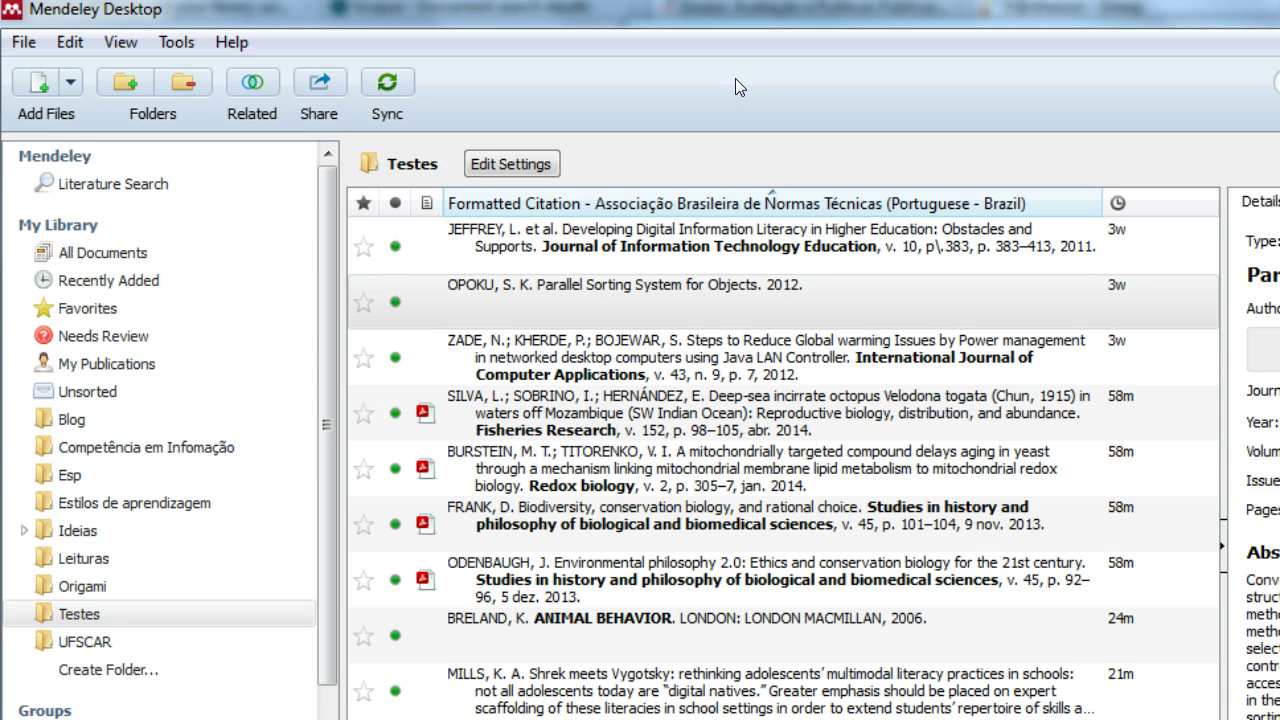
click(23, 42)
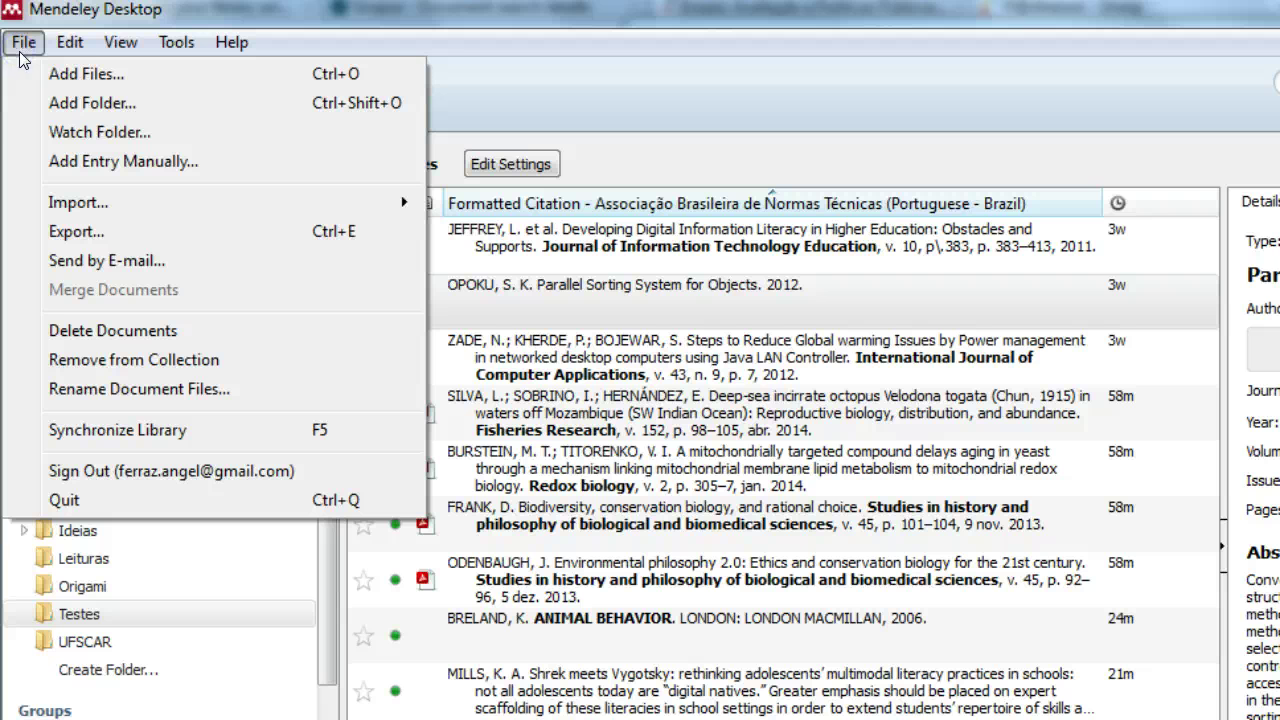
click(138, 143)
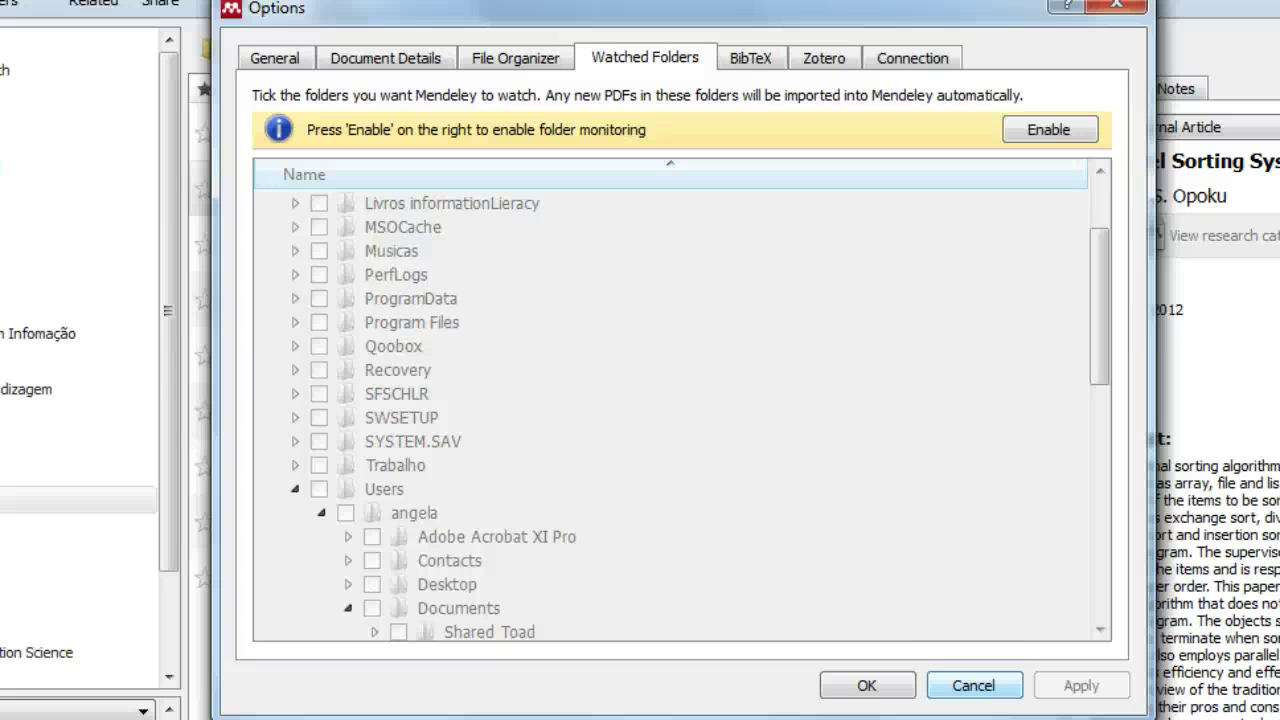
click(980, 686)
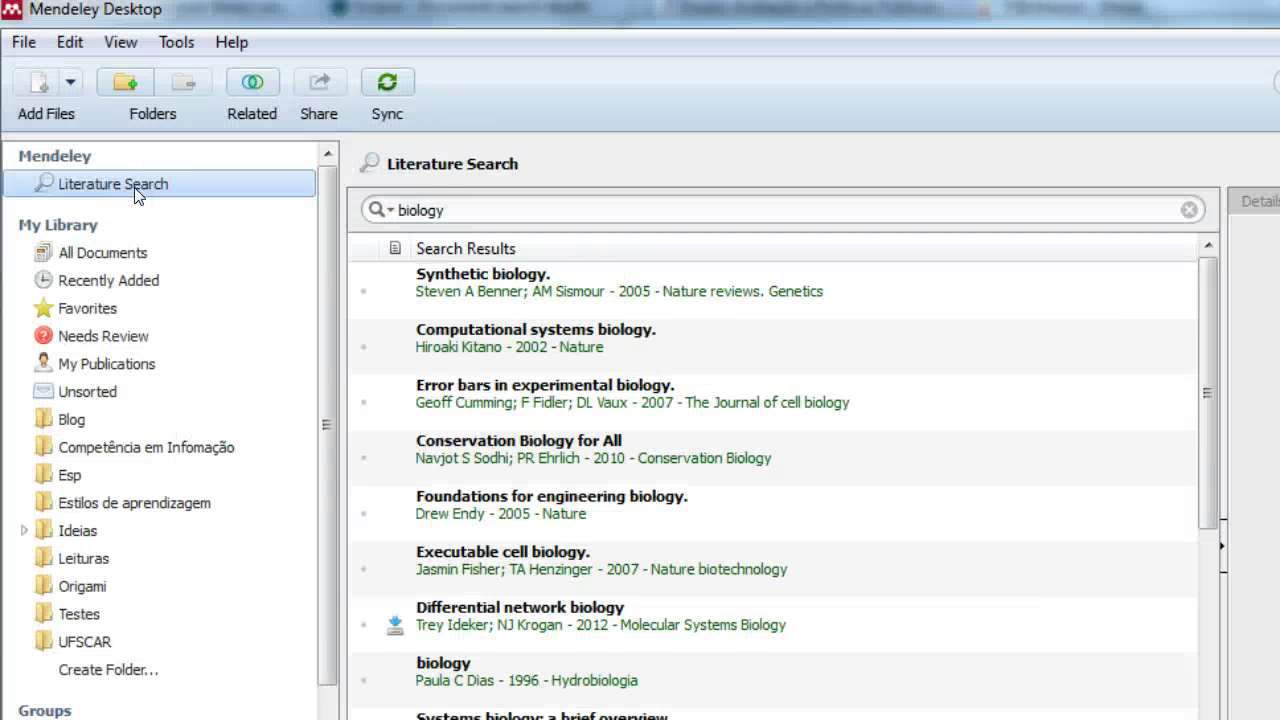
Clear the biology query in Literature Search and save the result Computational systems biology to the library
click(368, 207)
double_click(472, 202)
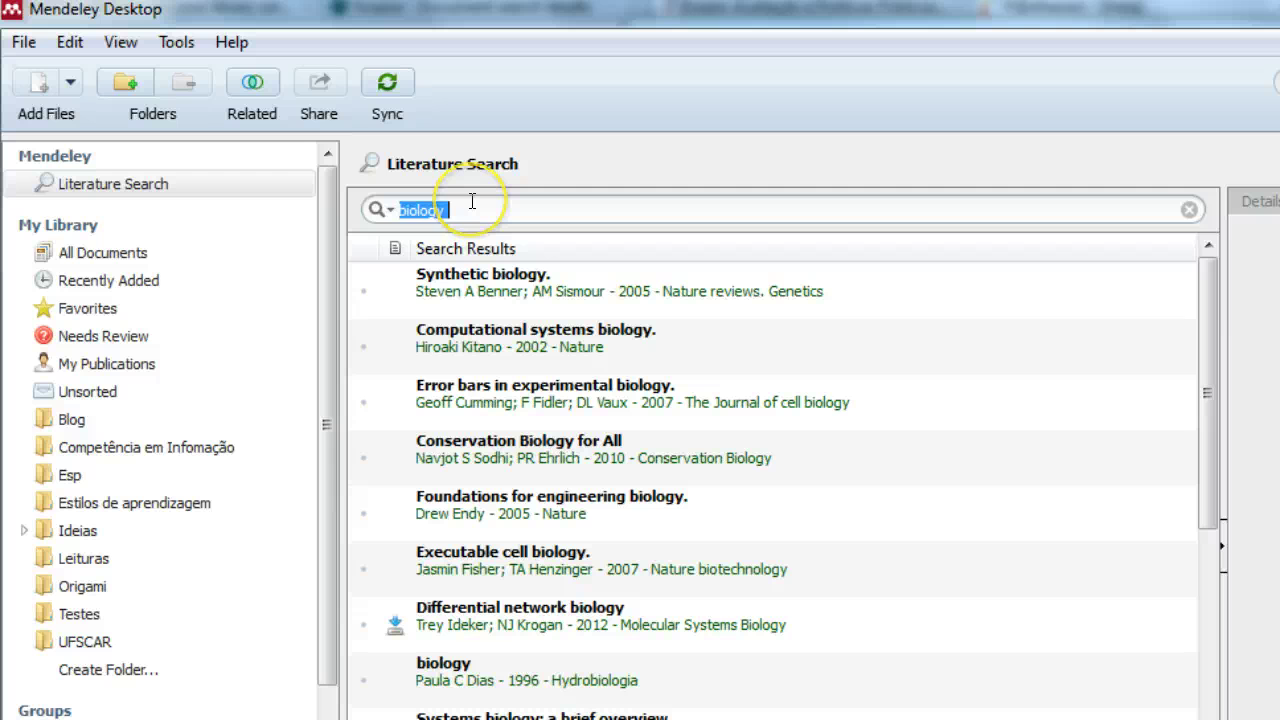
key(BackSpace)
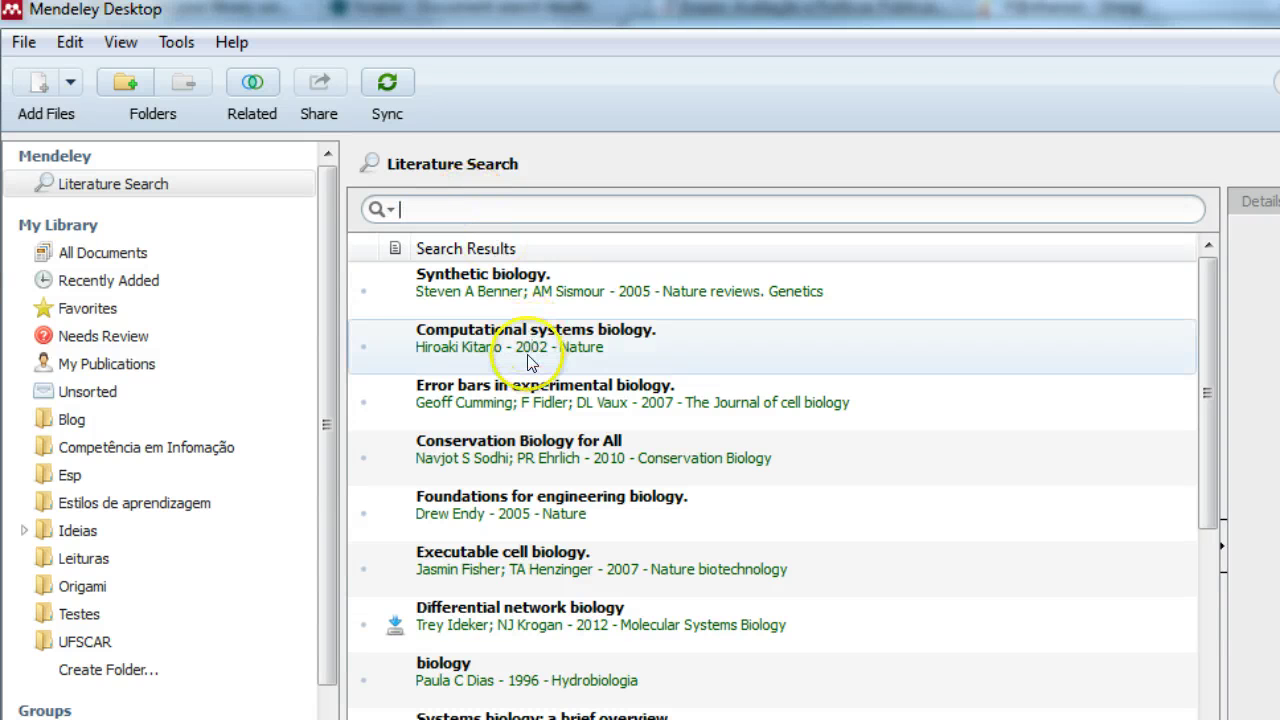
click(622, 353)
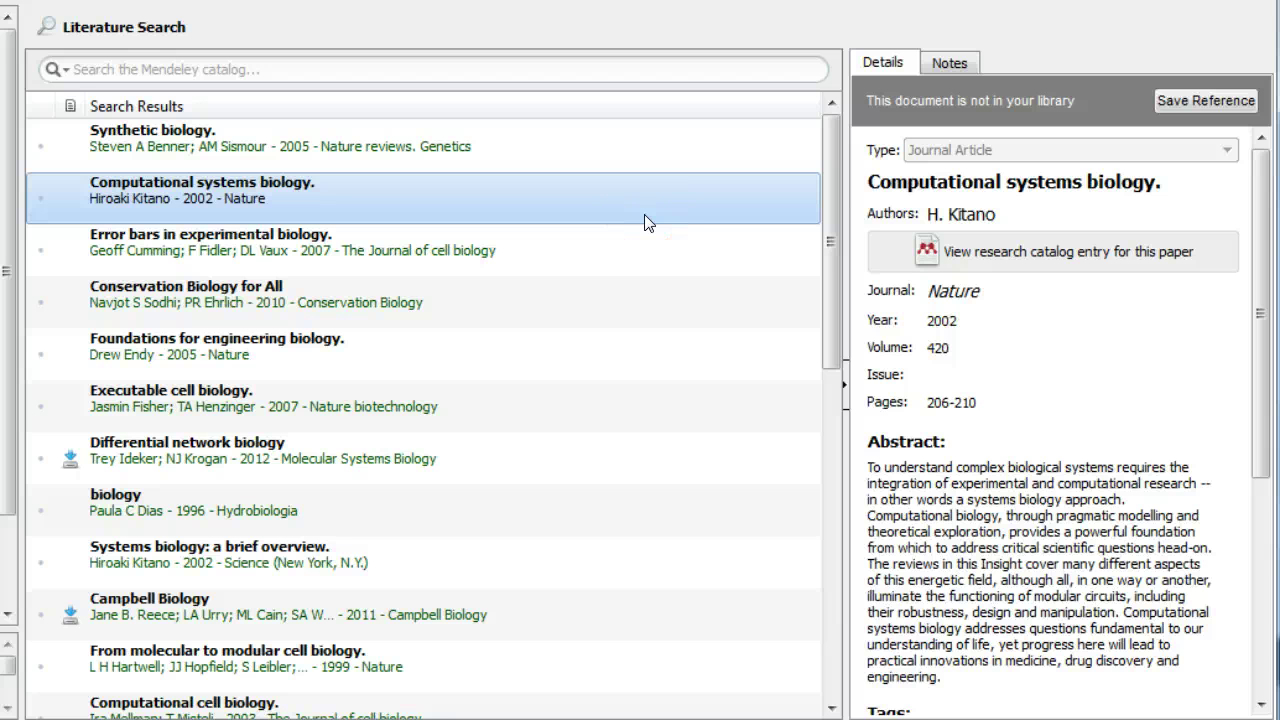
click(263, 206)
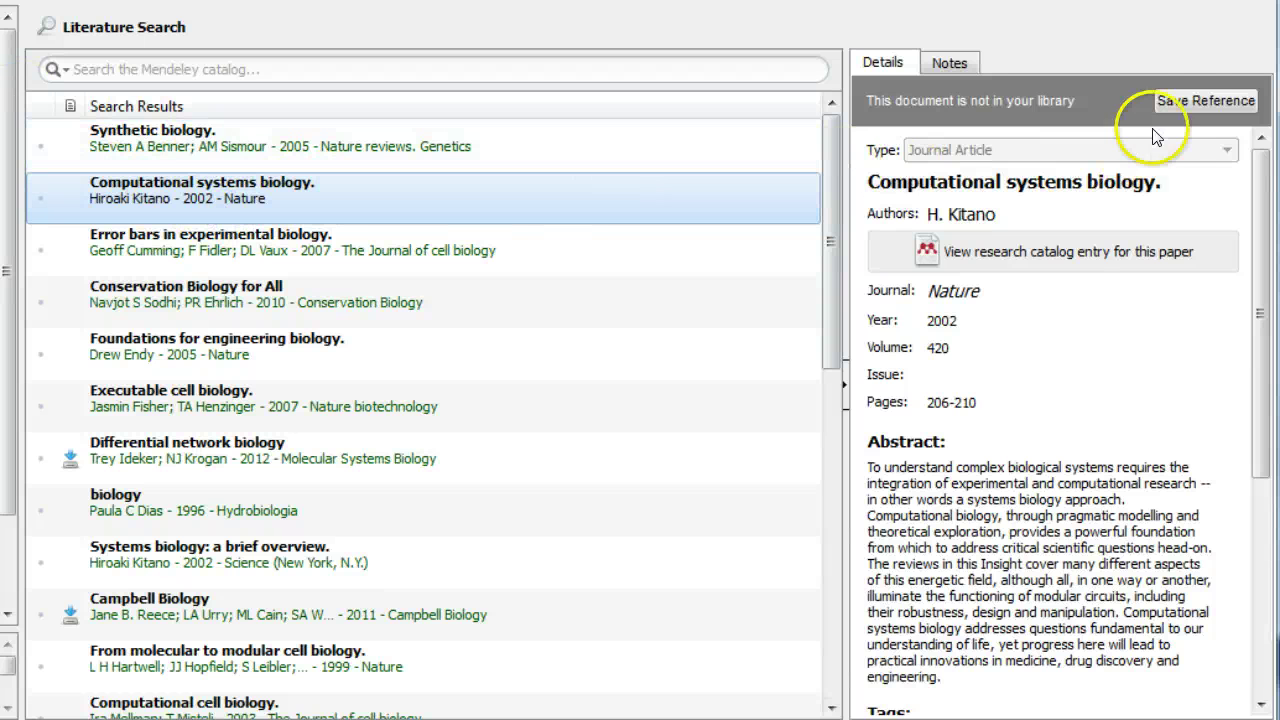
click(1195, 102)
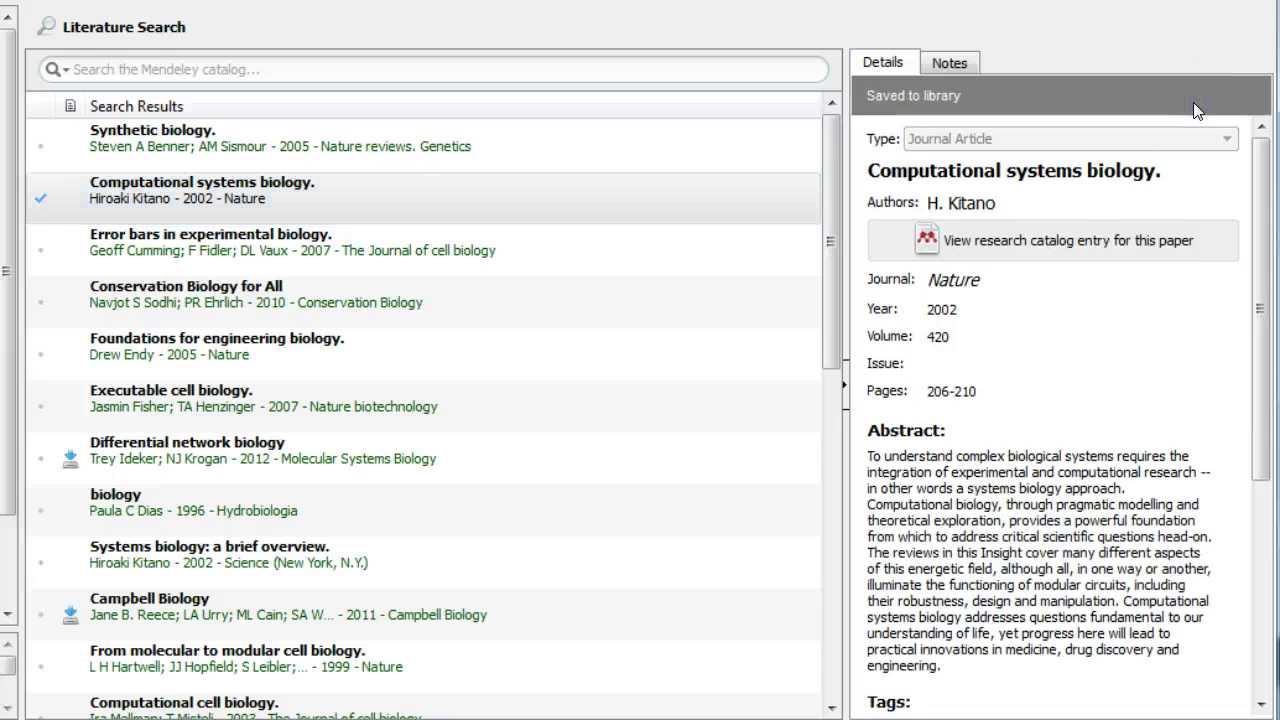
Add the Computational systems biology reference from the recently added documents to the Testes collection
click(82, 469)
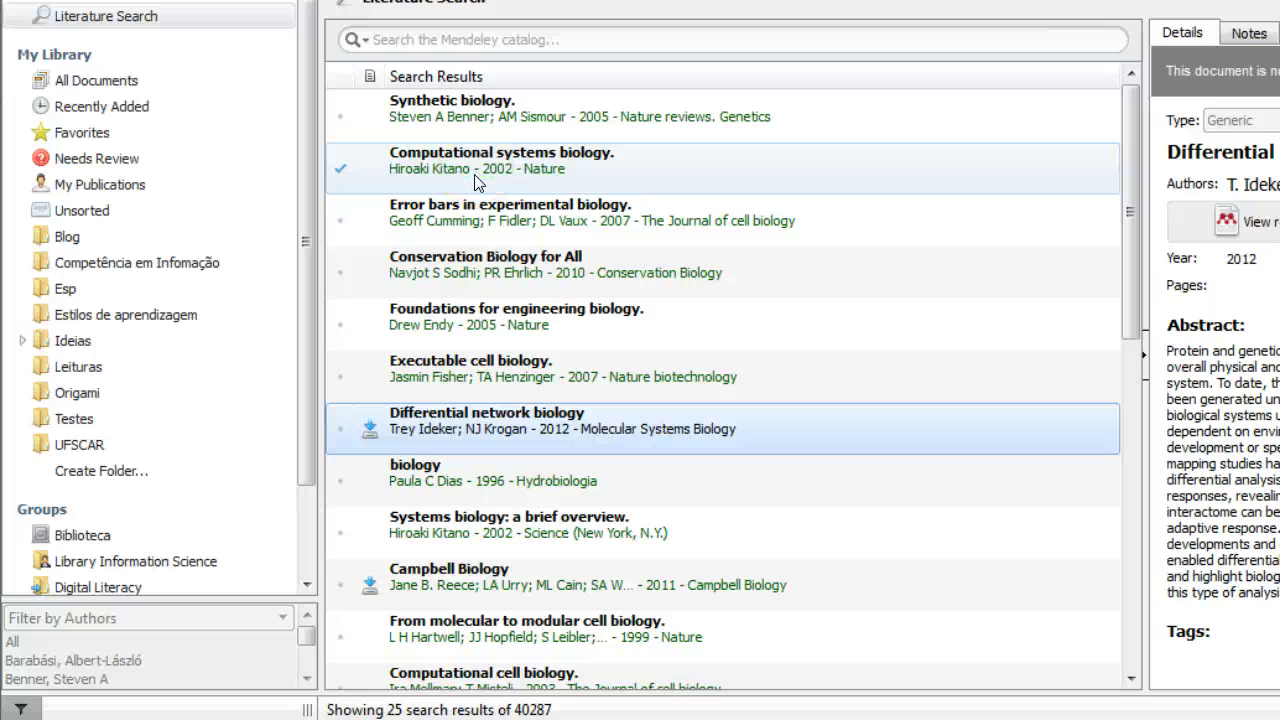
click(133, 106)
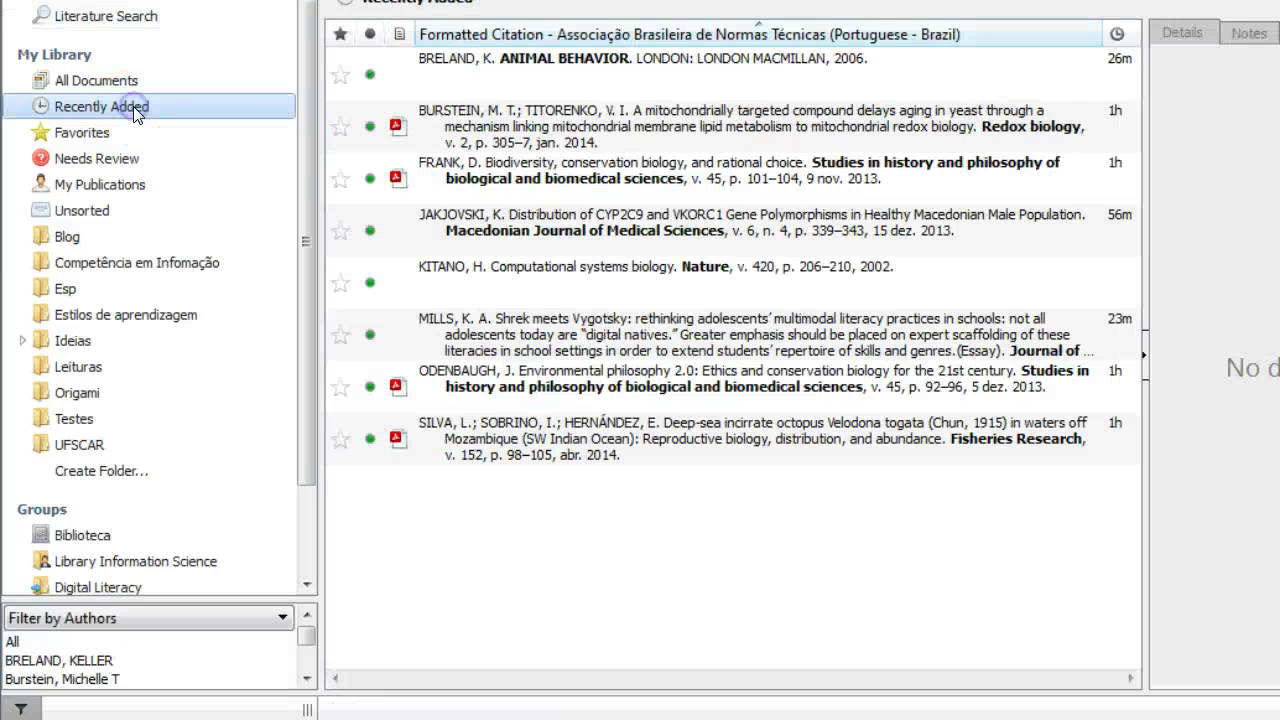
click(712, 285)
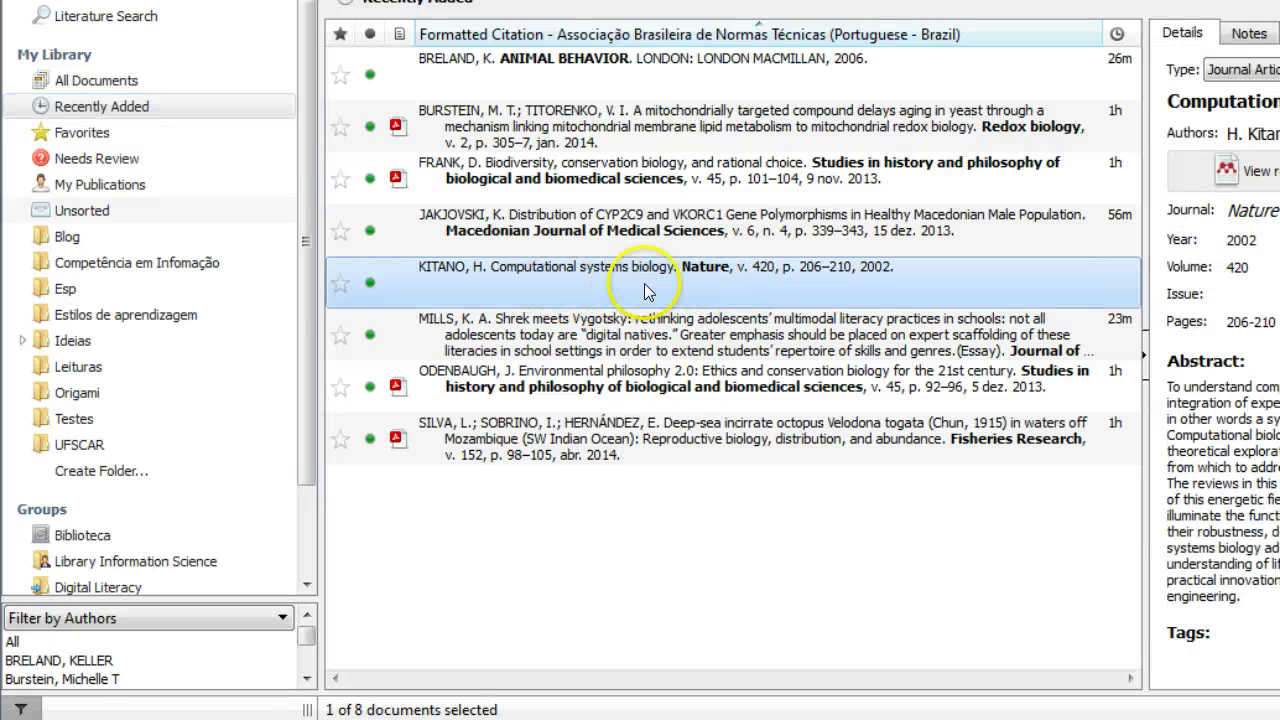
drag(645, 291, 100, 412)
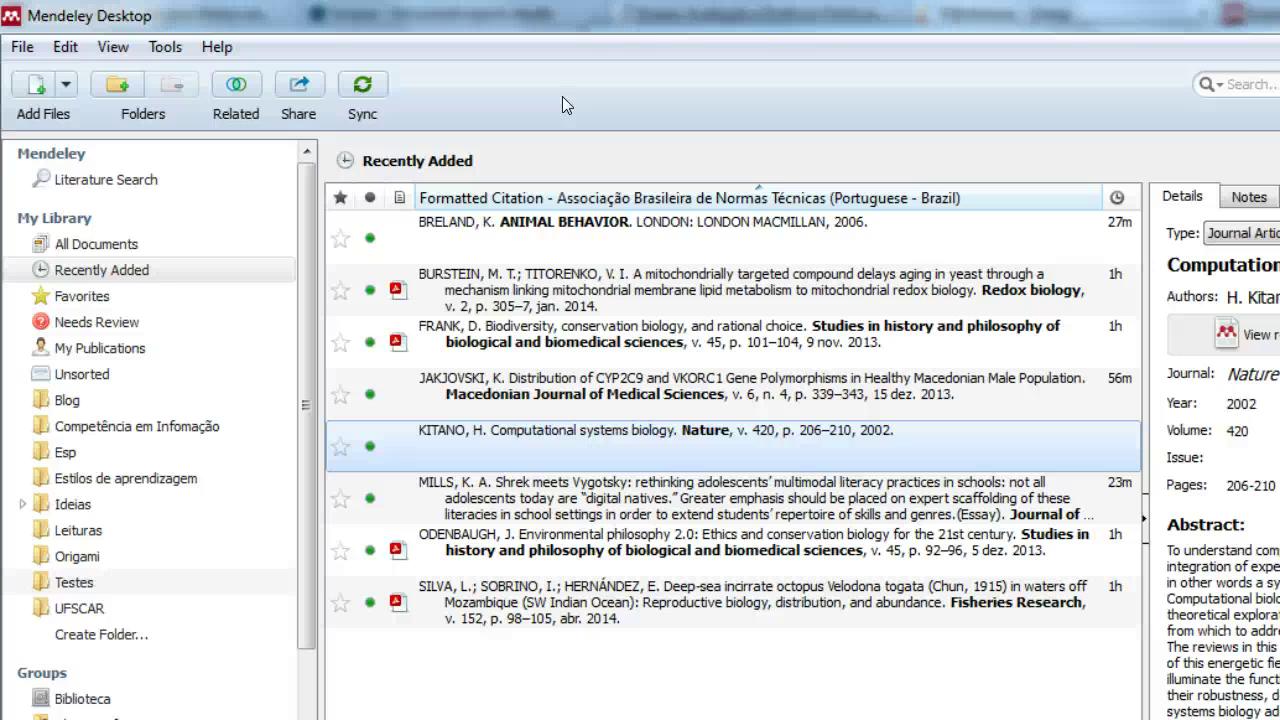
Open a blank manual document entry to view its fields and close it without saving
click(24, 47)
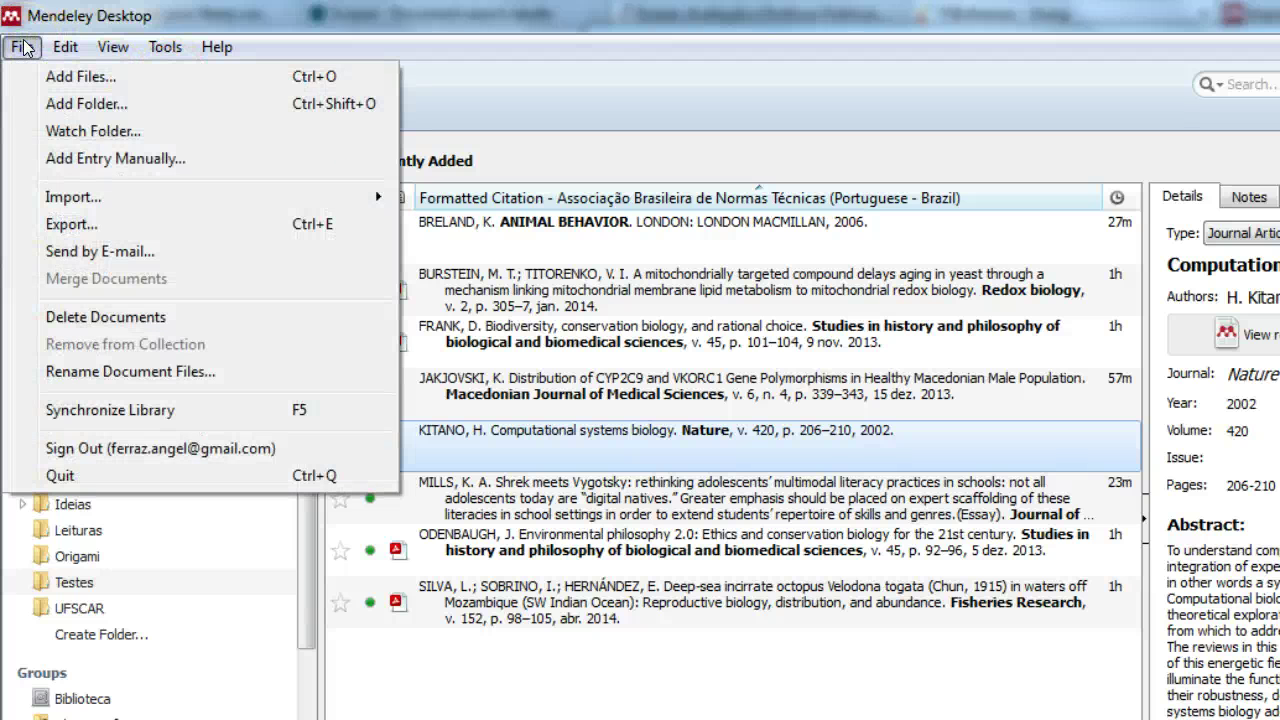
click(118, 160)
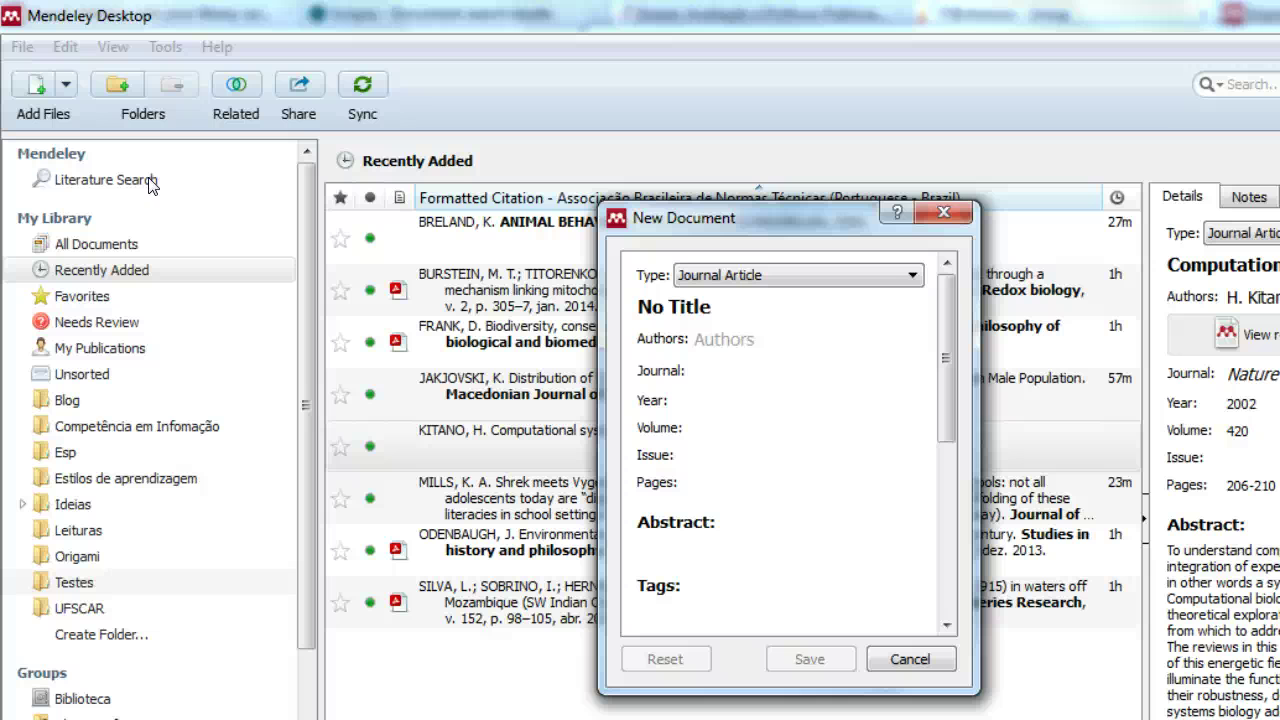
click(940, 213)
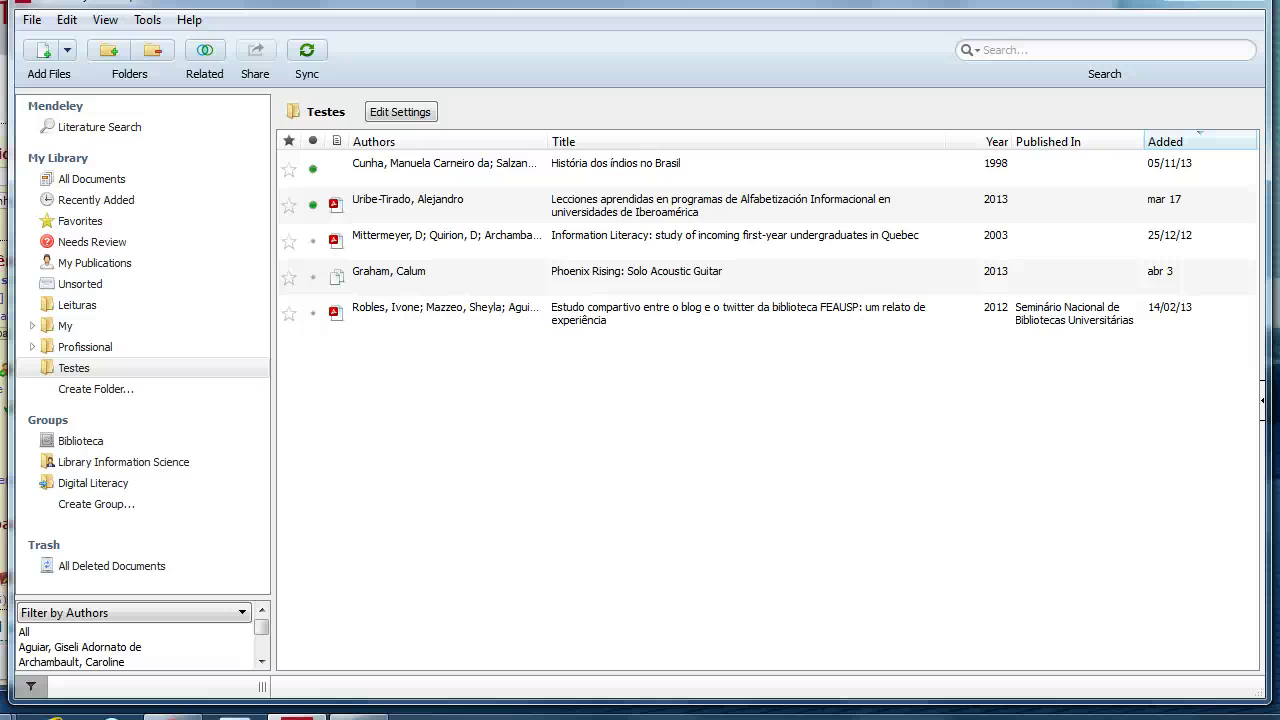
Examine the BibTeX export and syncing preferences and the Zotero integration settings in Mendeley's options
click(150, 21)
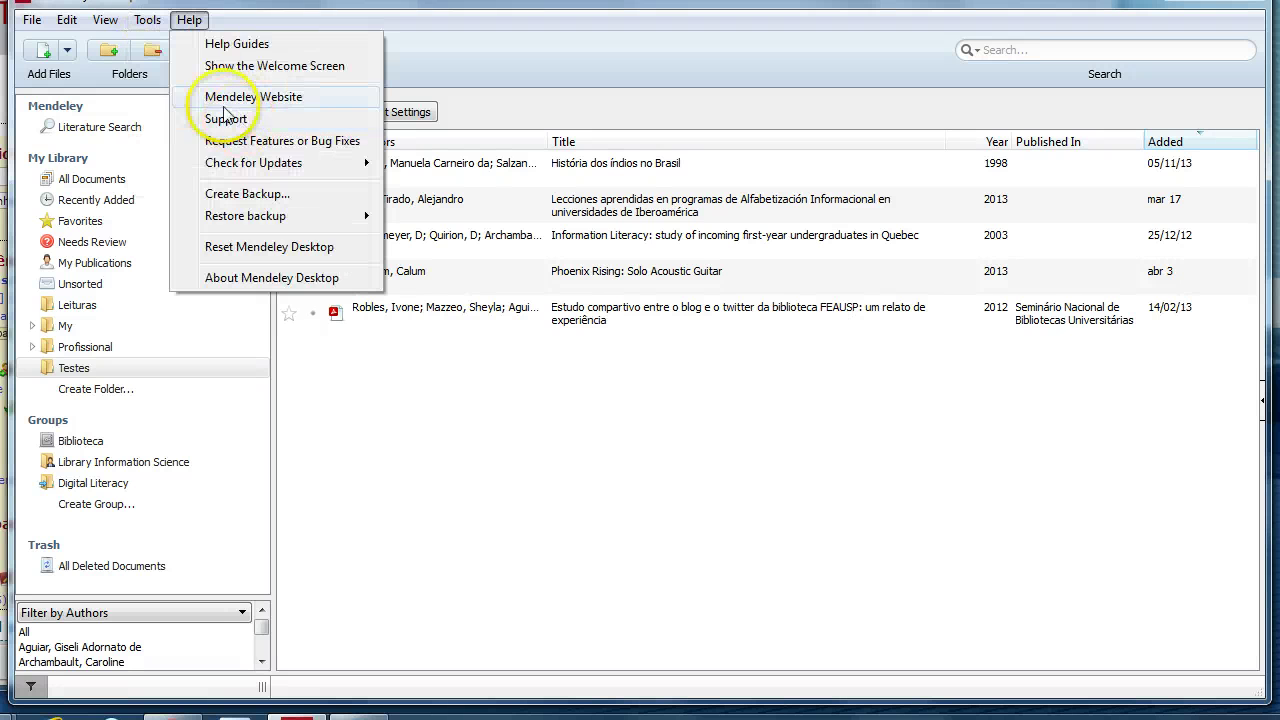
click(196, 181)
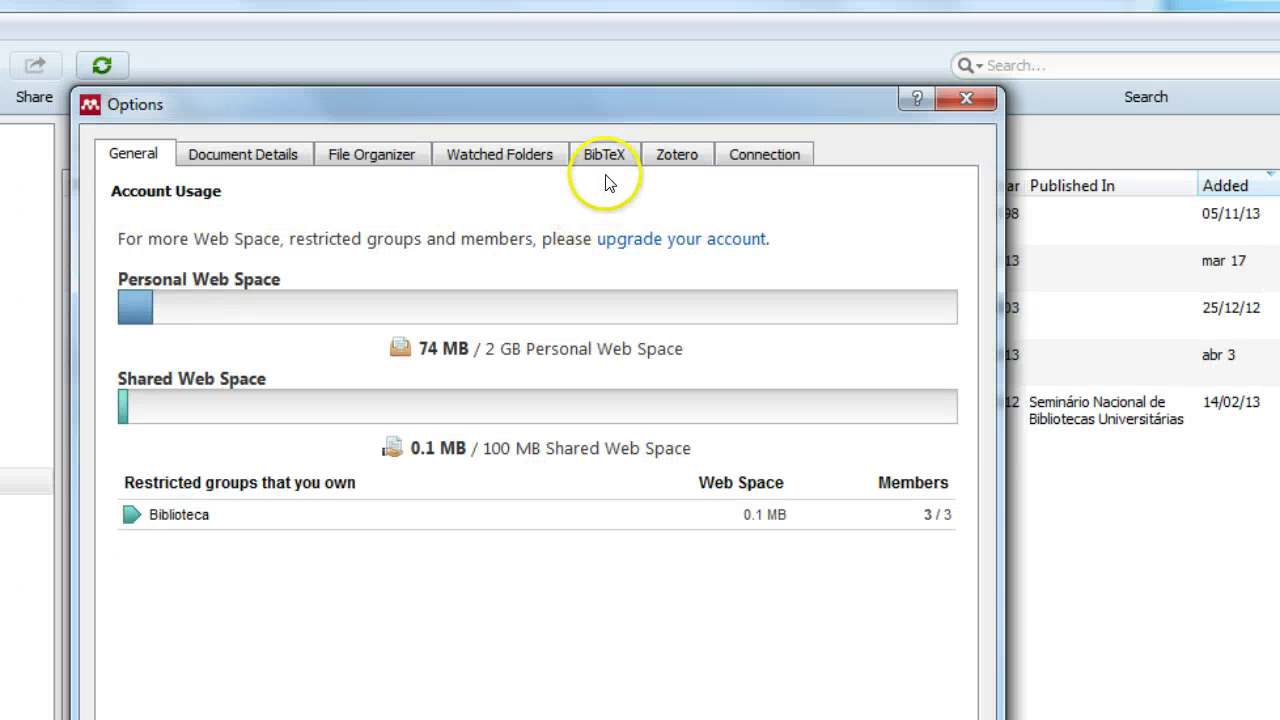
click(624, 162)
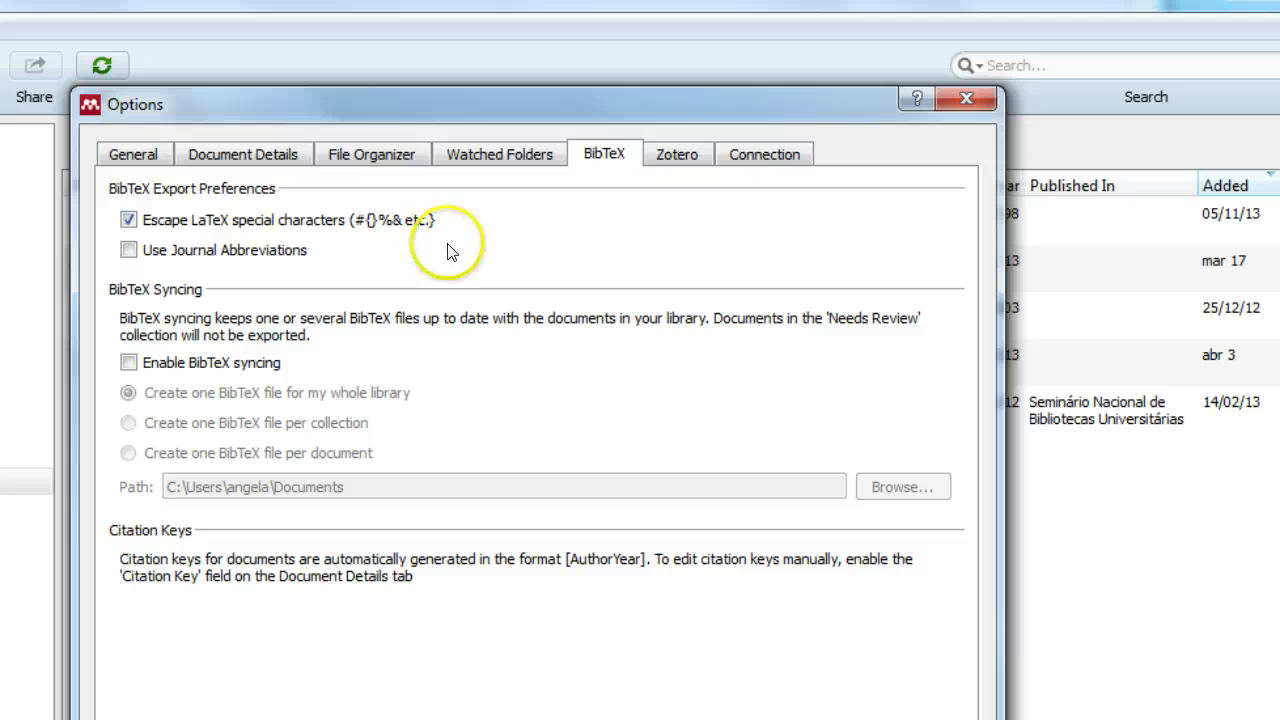
click(688, 168)
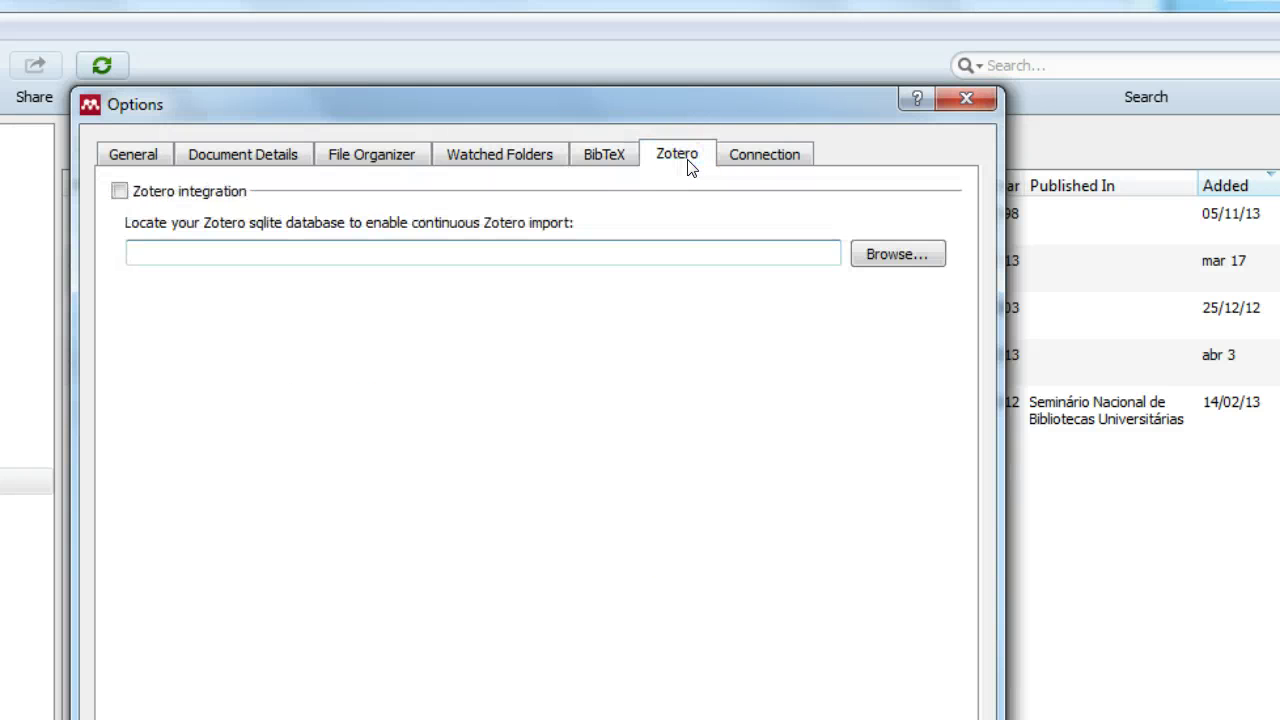
click(624, 162)
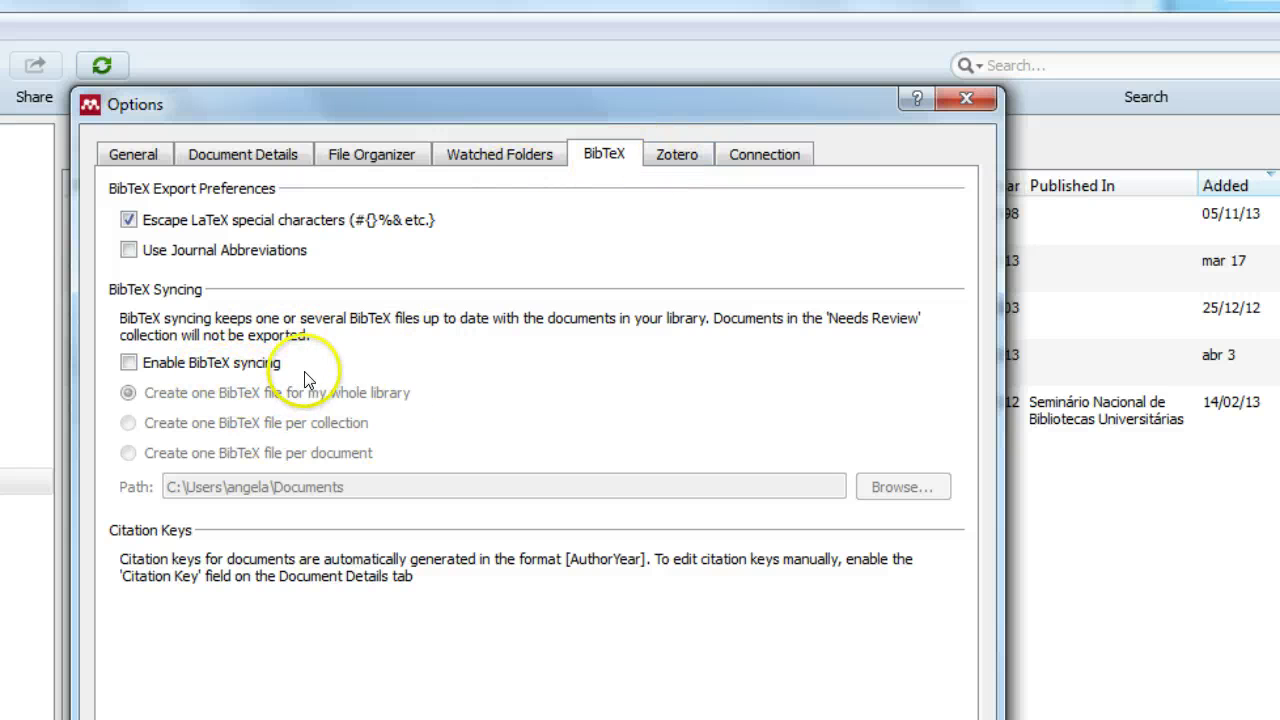
click(686, 160)
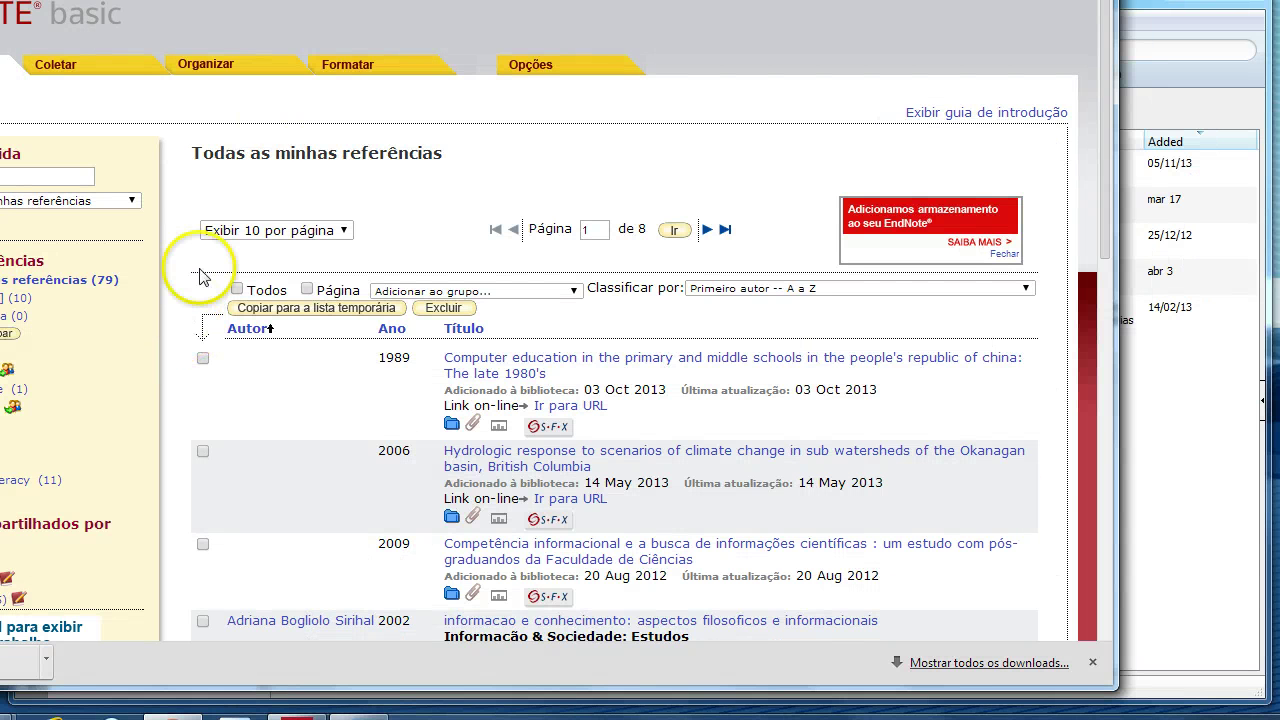
Switch to EndNote basic in the browser and export the Educação* references as a saved file in RefMan (RIS) Export format
mouse_move(330, 58)
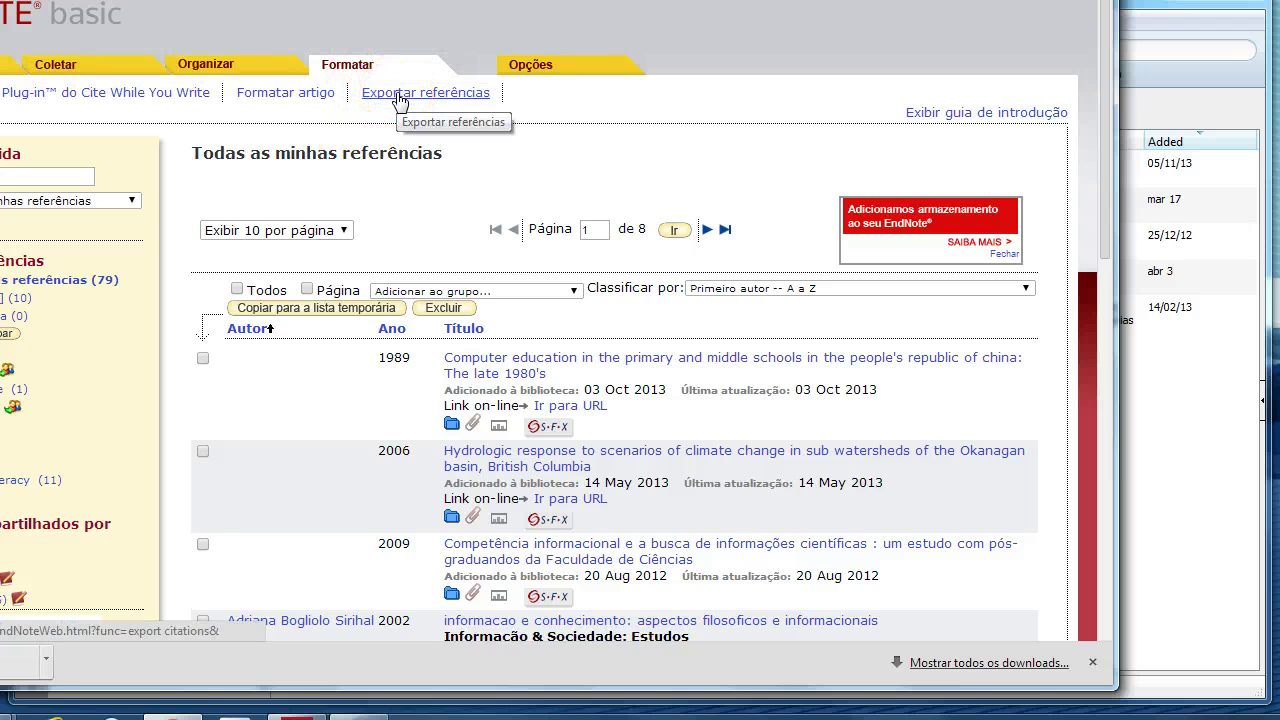
click(399, 98)
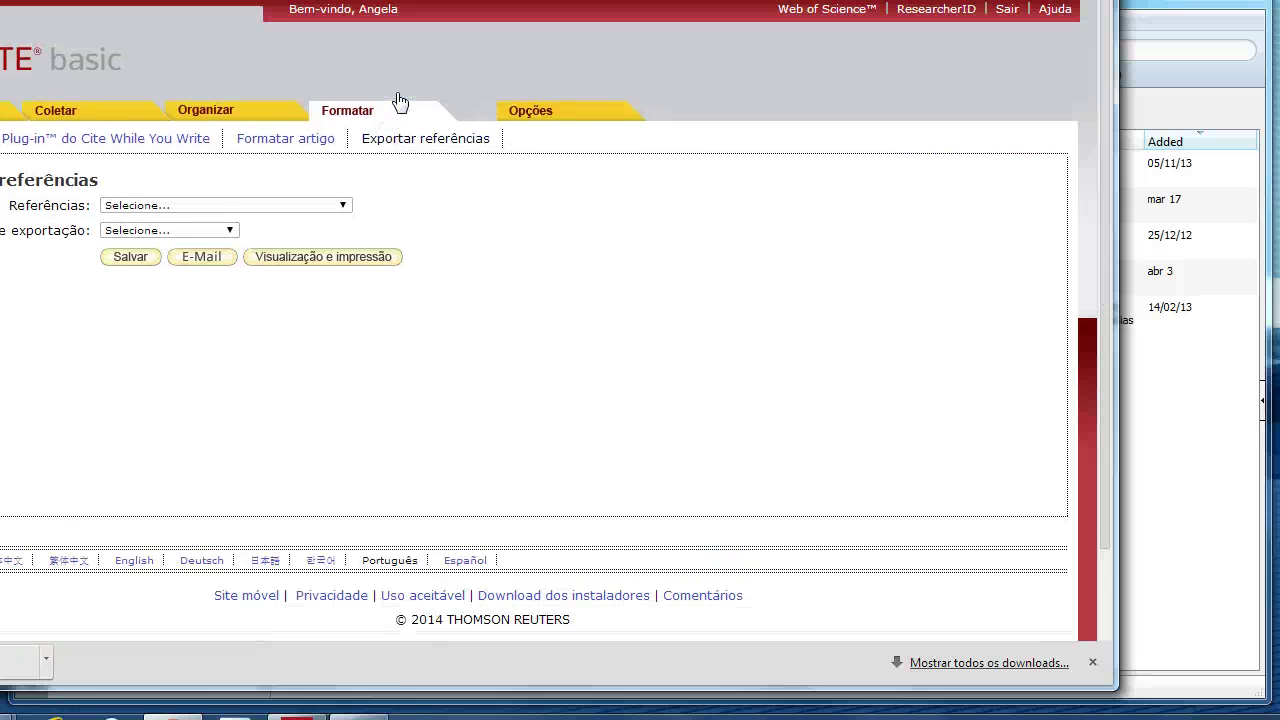
click(312, 205)
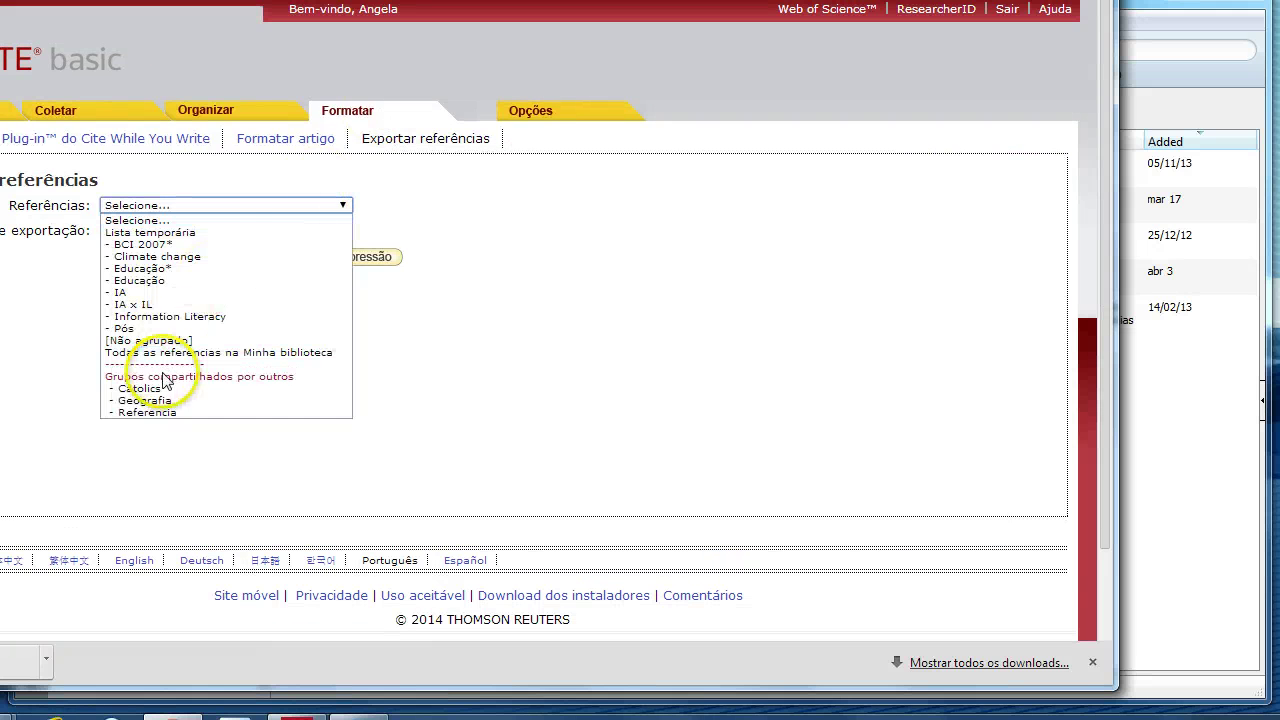
click(214, 268)
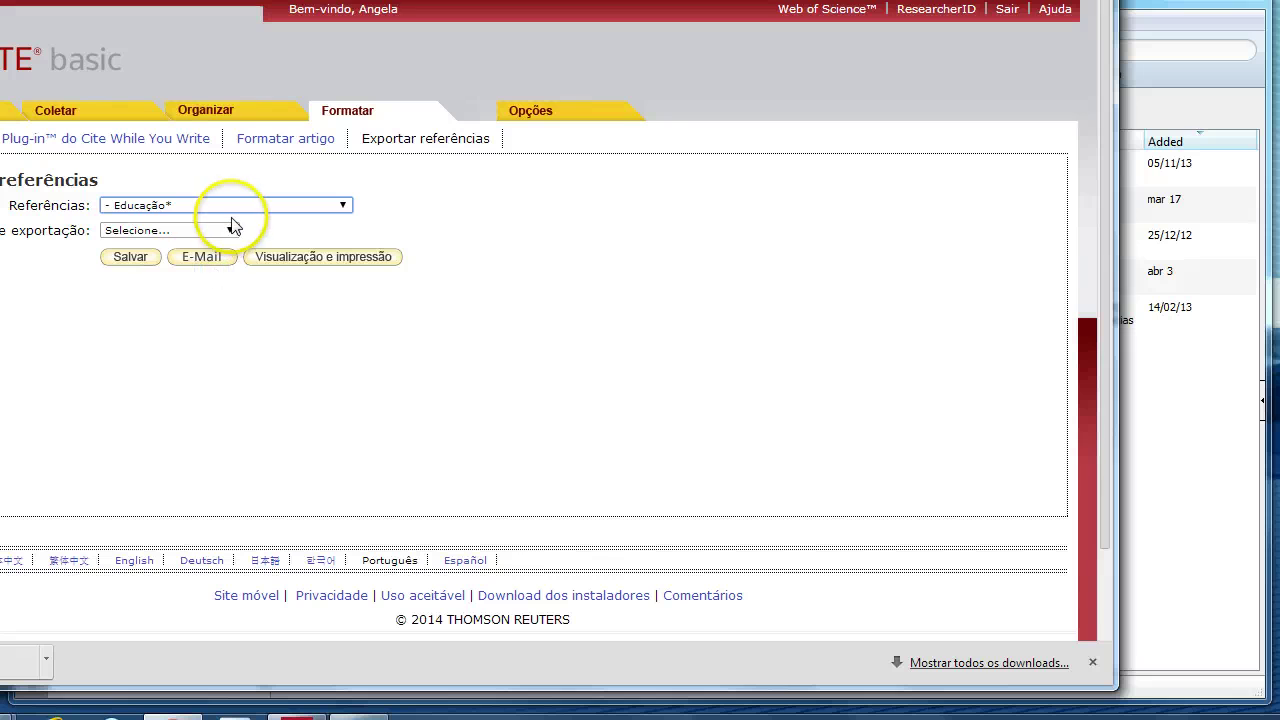
click(206, 231)
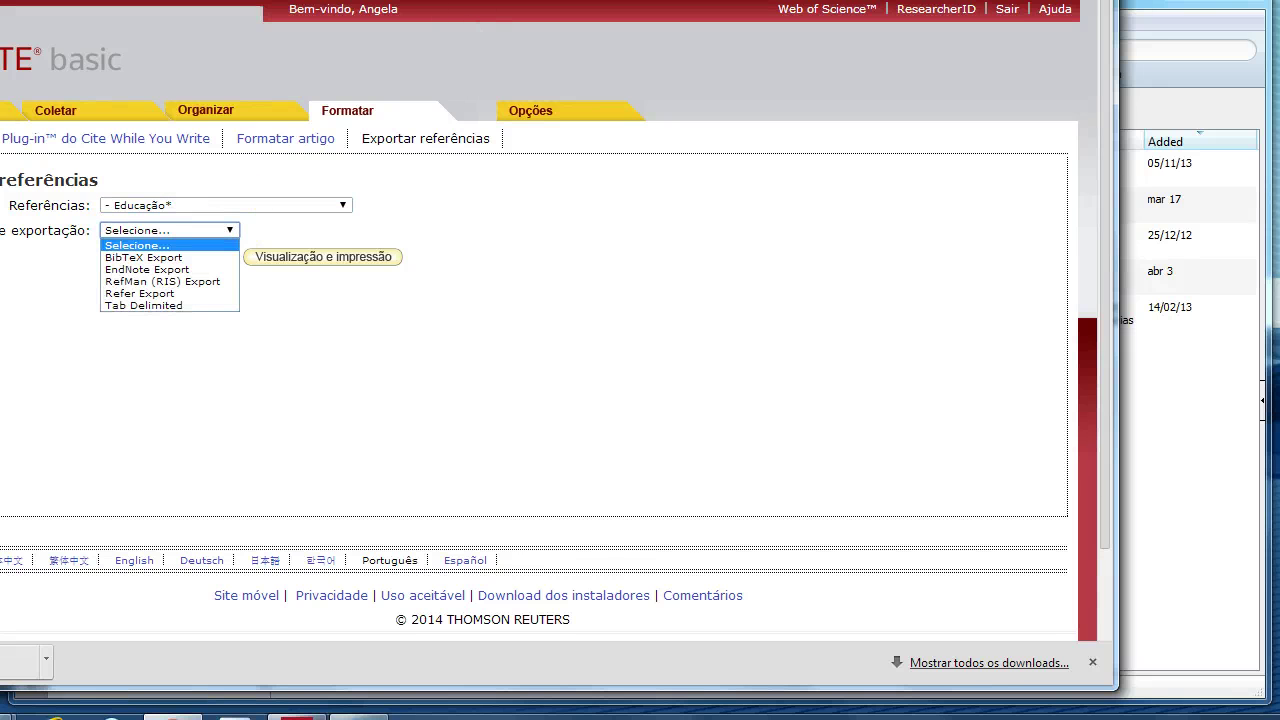
mouse_move(640, 2)
mouse_down()
mouse_move(782, 5)
mouse_move(631, 0)
mouse_up()
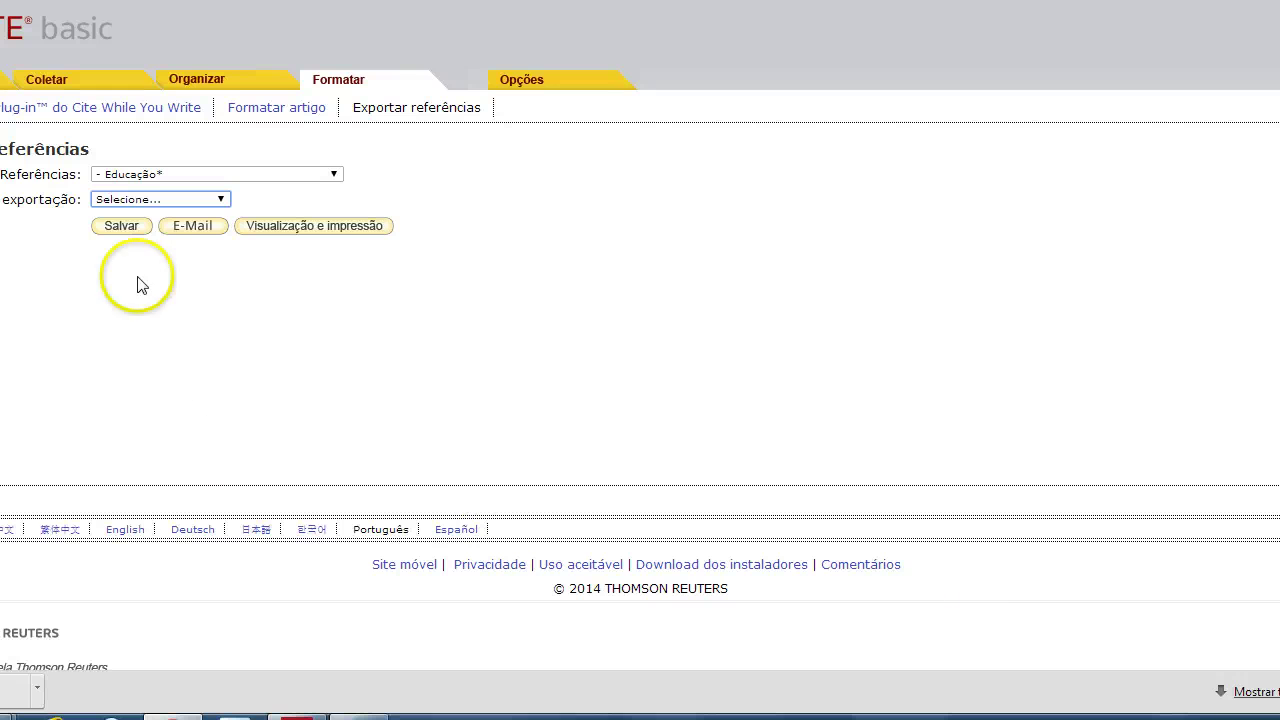
click(164, 201)
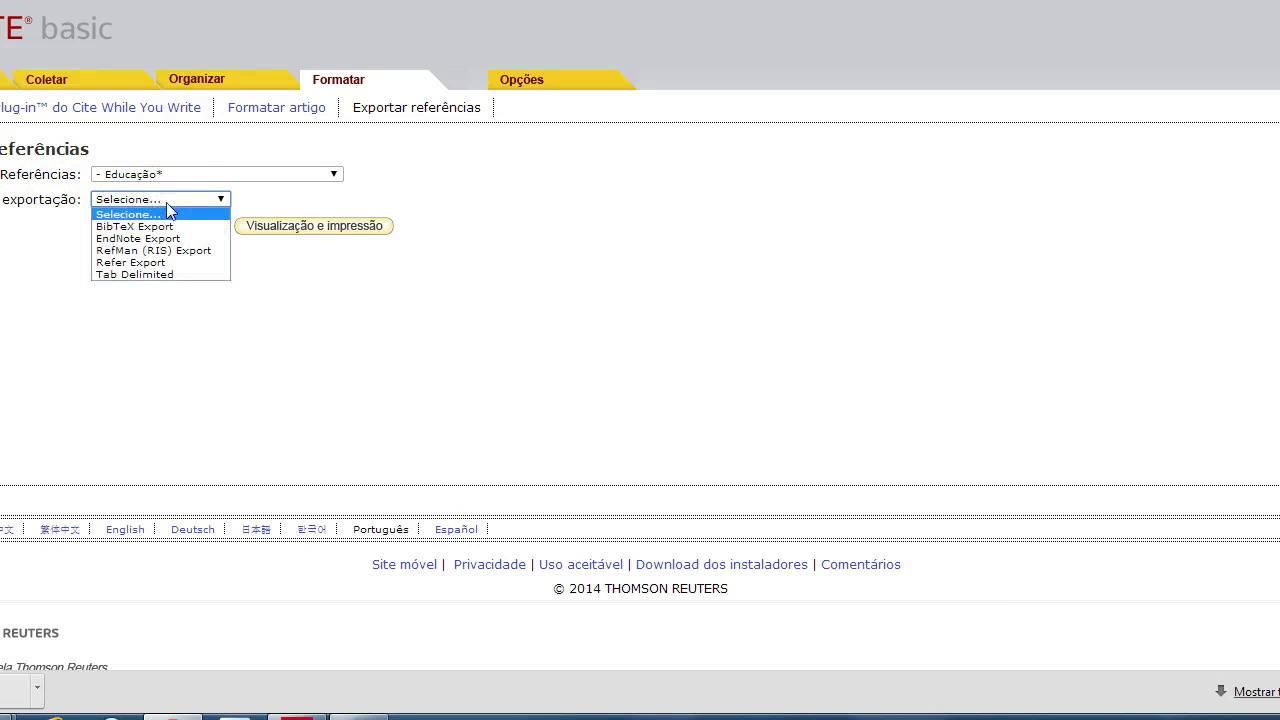
click(193, 258)
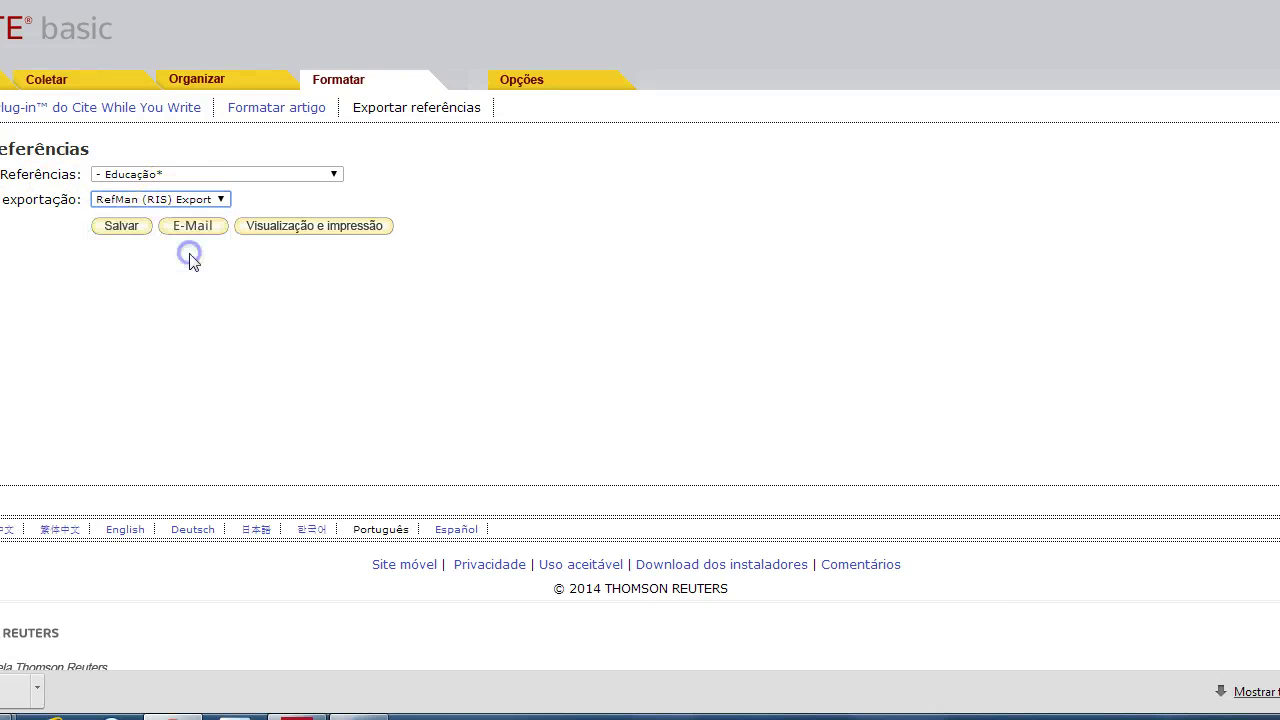
click(123, 232)
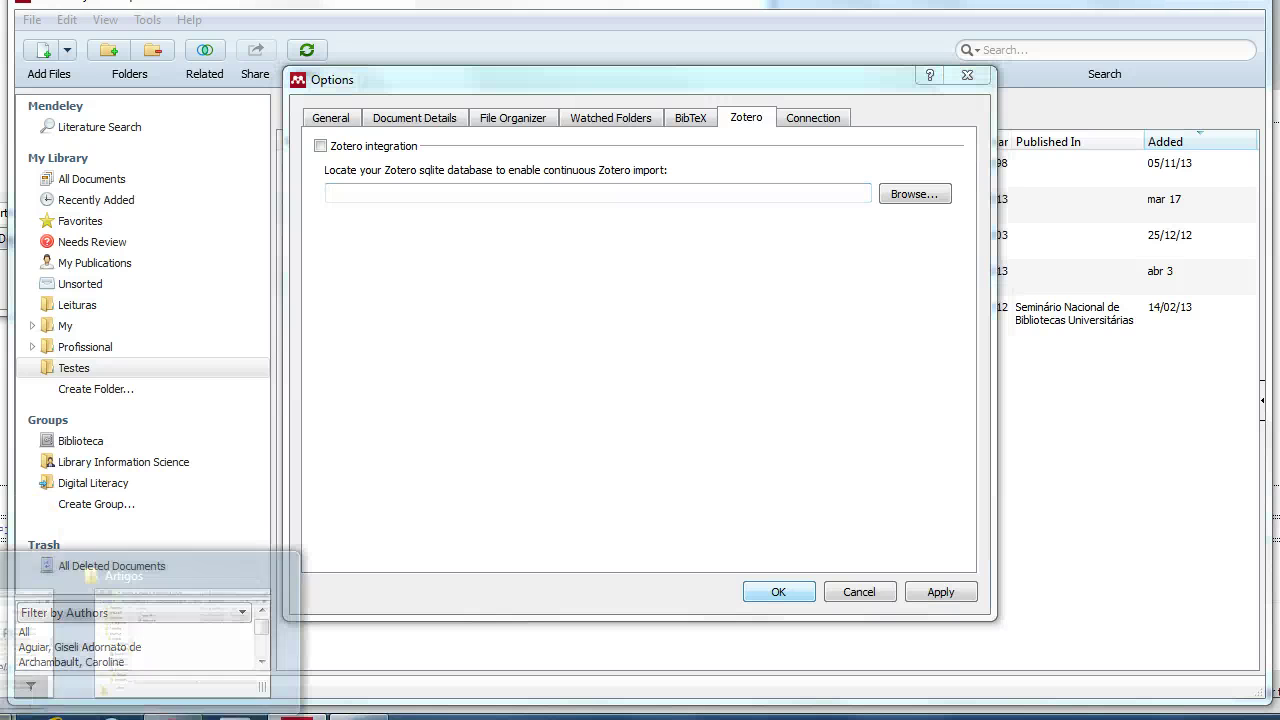
Check the Artigos folder for the exported file exportlist and return to Mendeley's options dialog
click(145, 657)
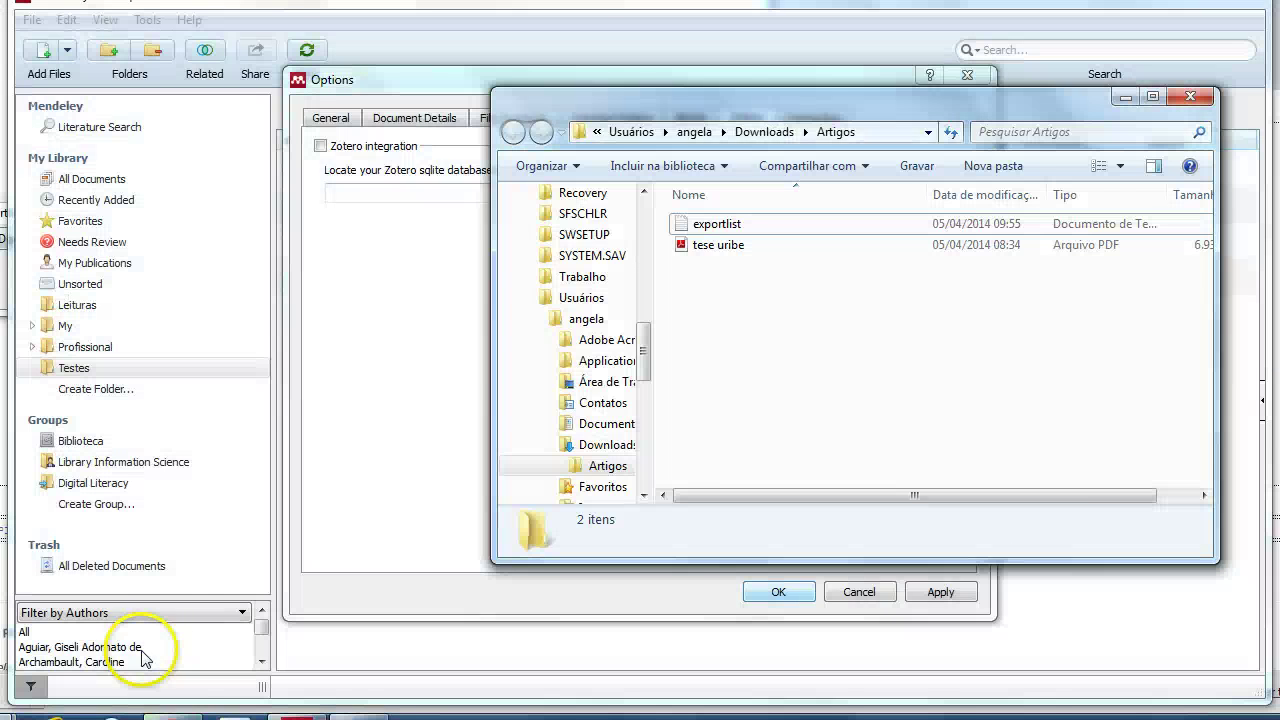
click(895, 75)
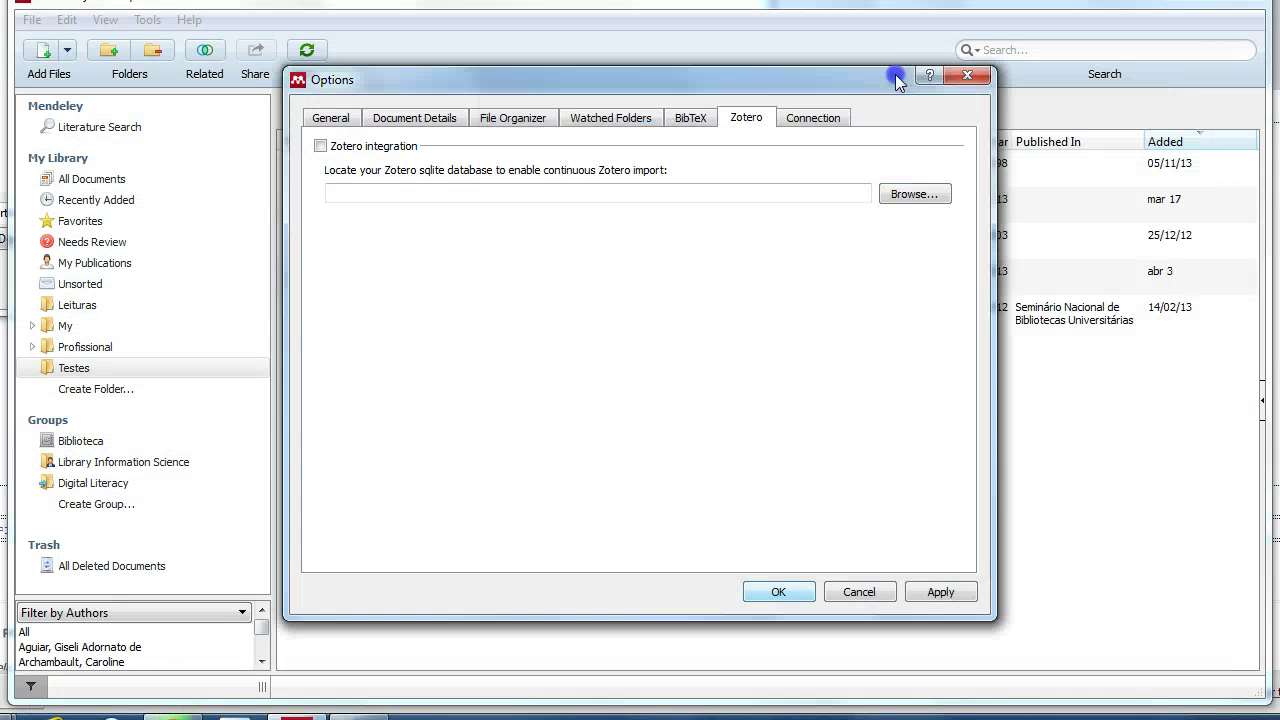
Close the options and import the exportlist file from the Artigos folder into Mendeley's Testes folder
click(967, 77)
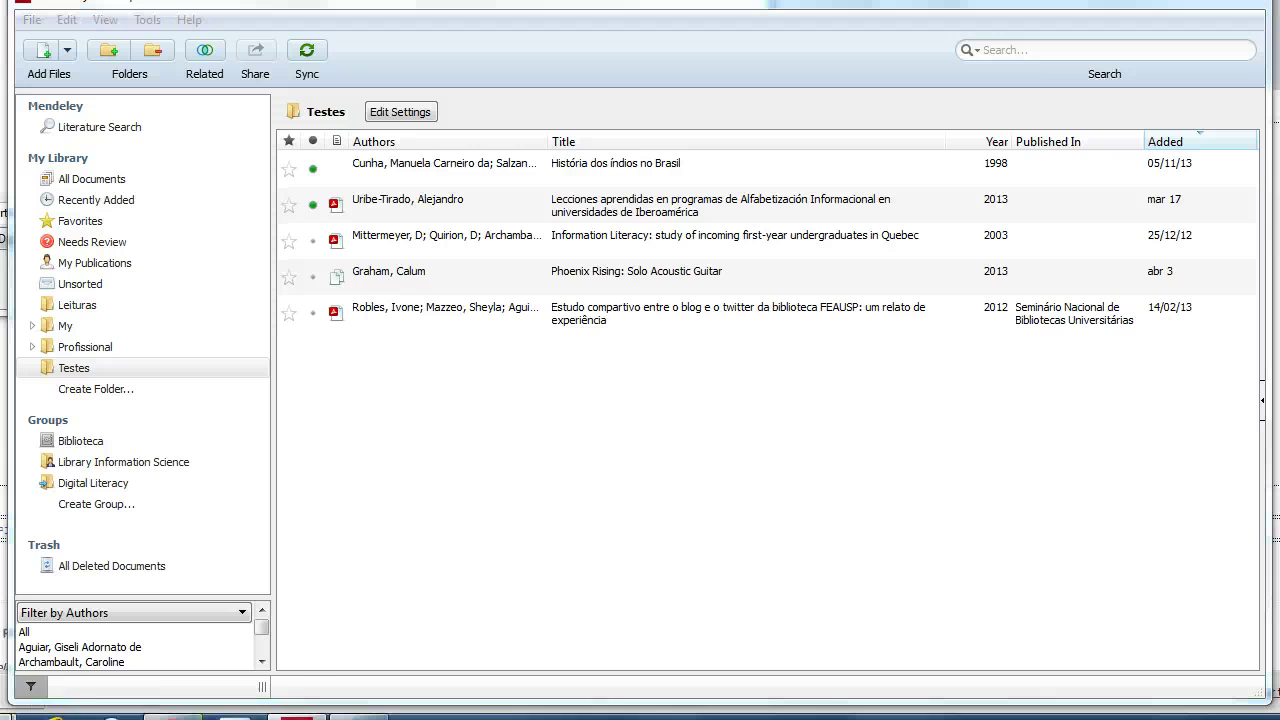
mouse_move(170, 712)
click(157, 663)
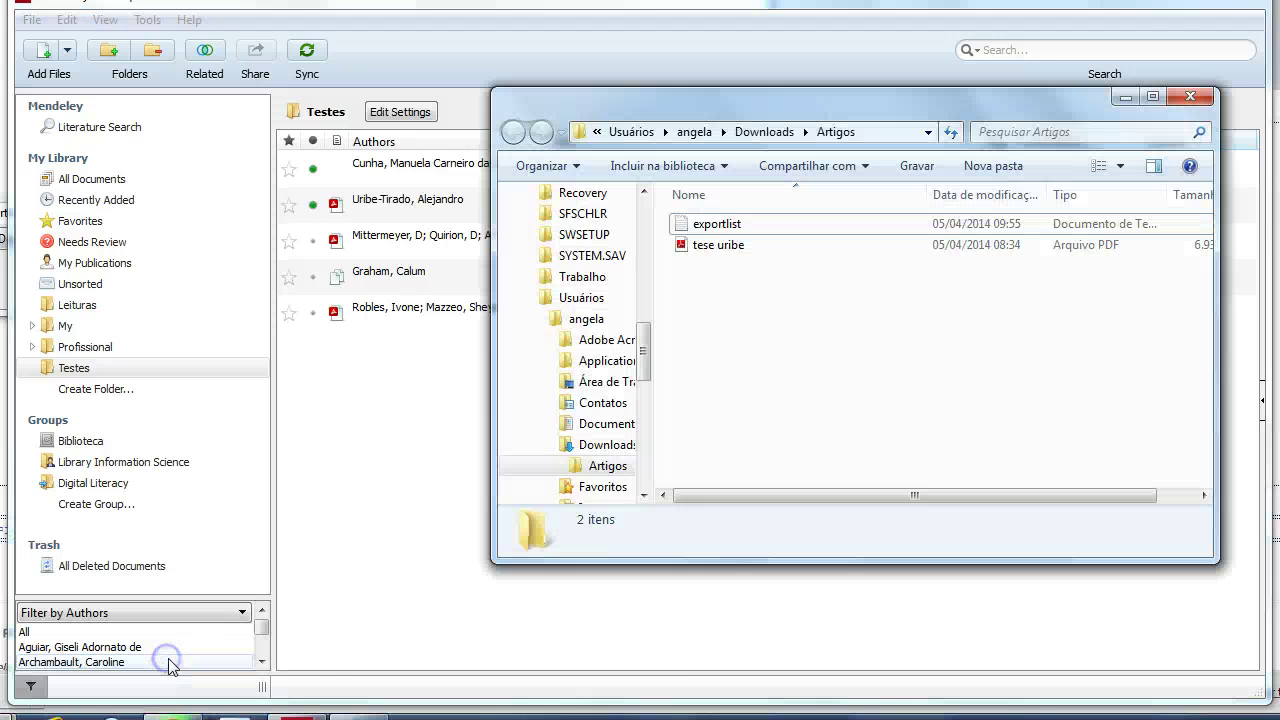
click(762, 223)
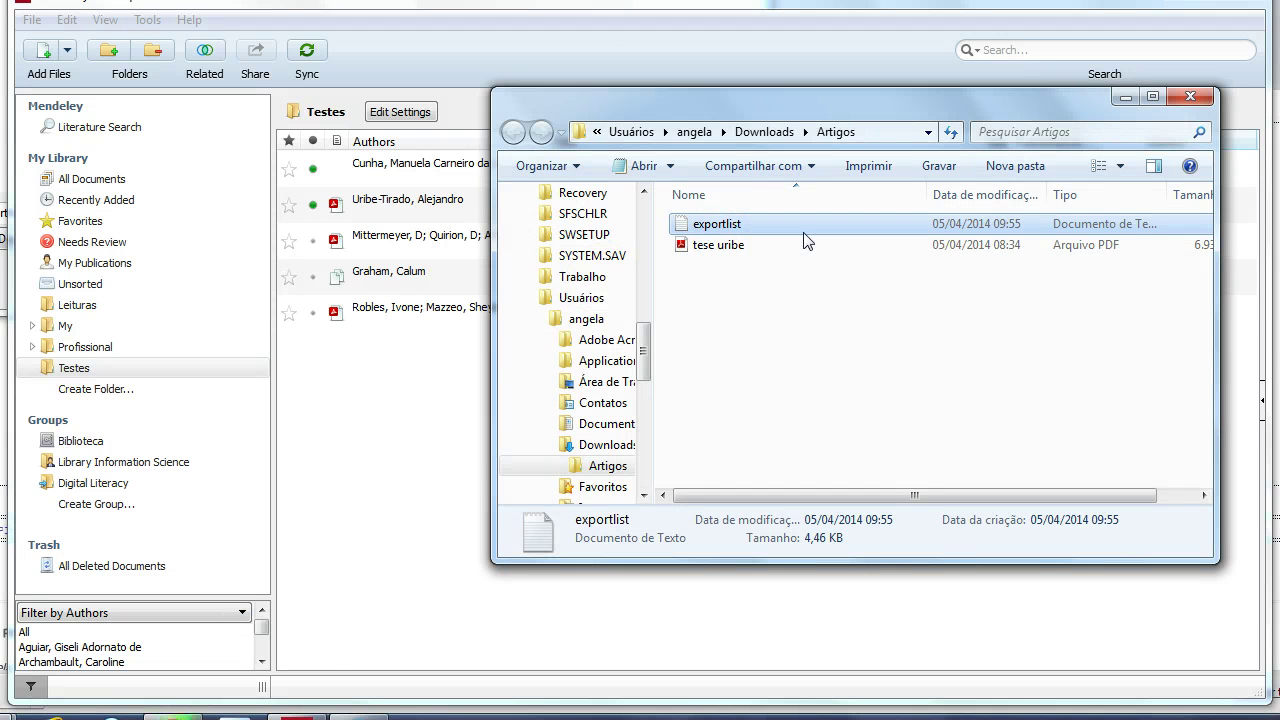
drag(805, 235, 422, 490)
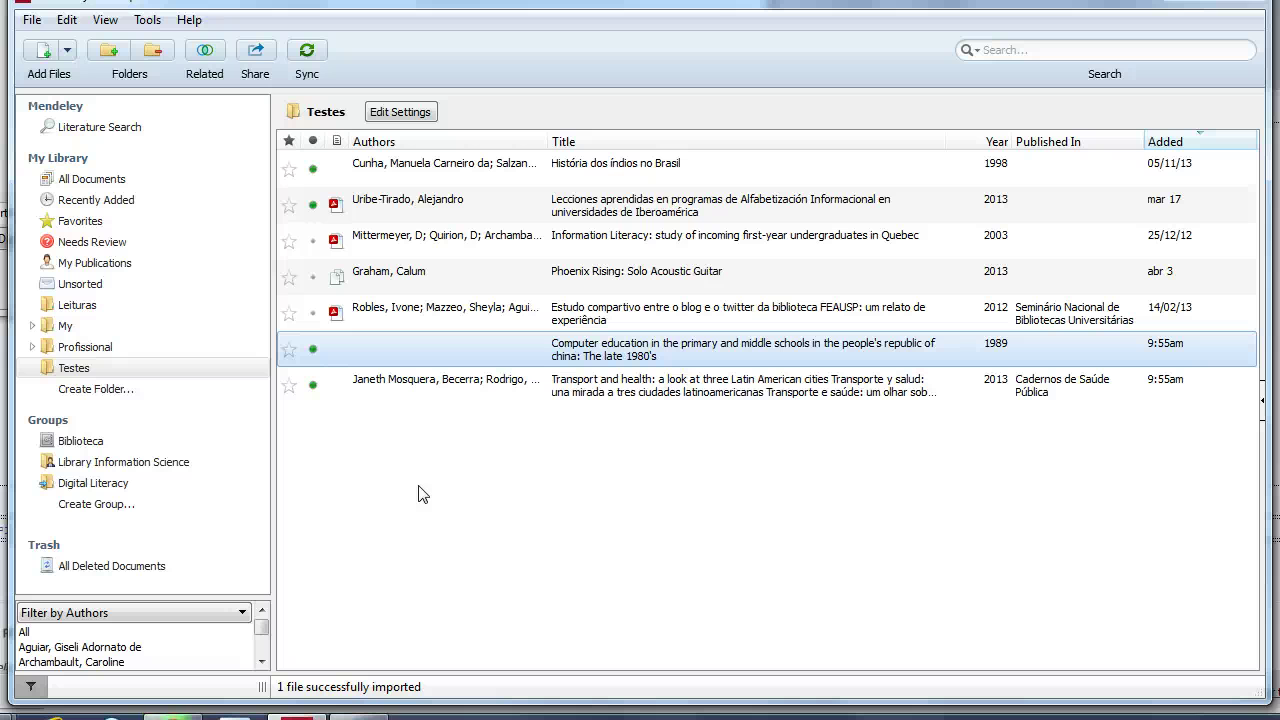
click(432, 487)
Show the details of the imported article "Computer education in the primary and middle schools" and narrow the details area beside the reference list
click(718, 381)
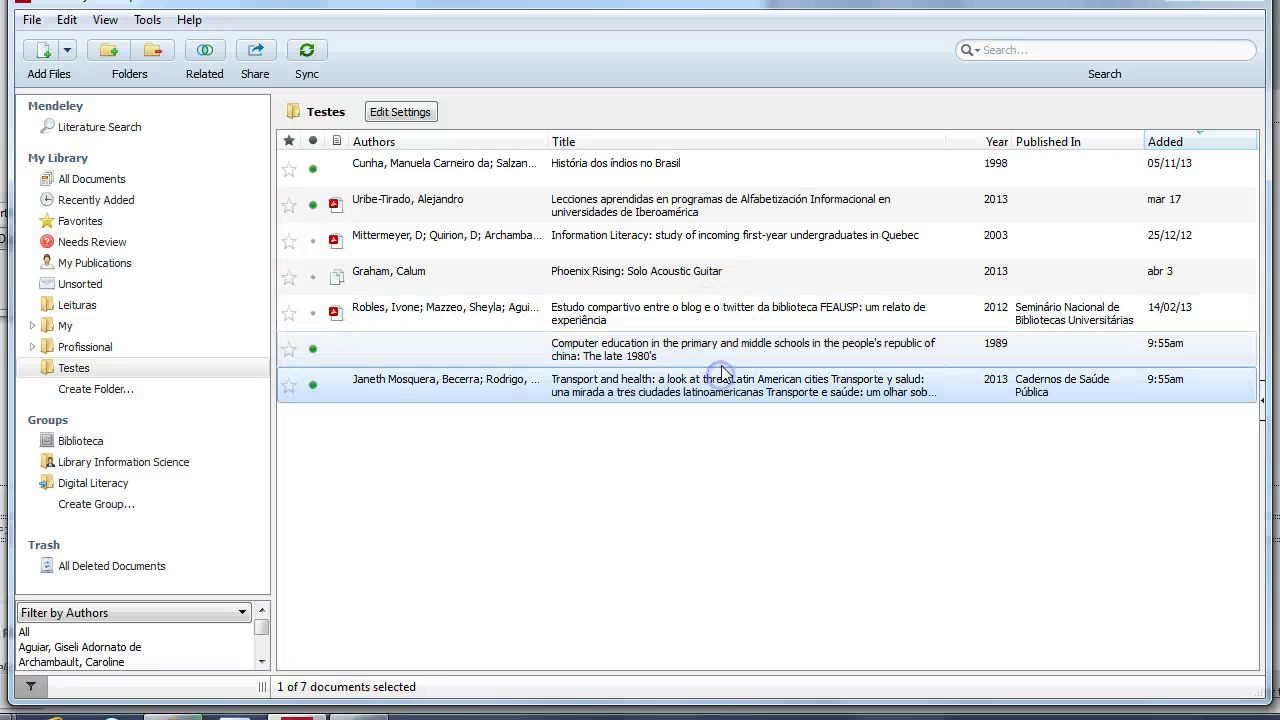
click(720, 355)
click(1262, 395)
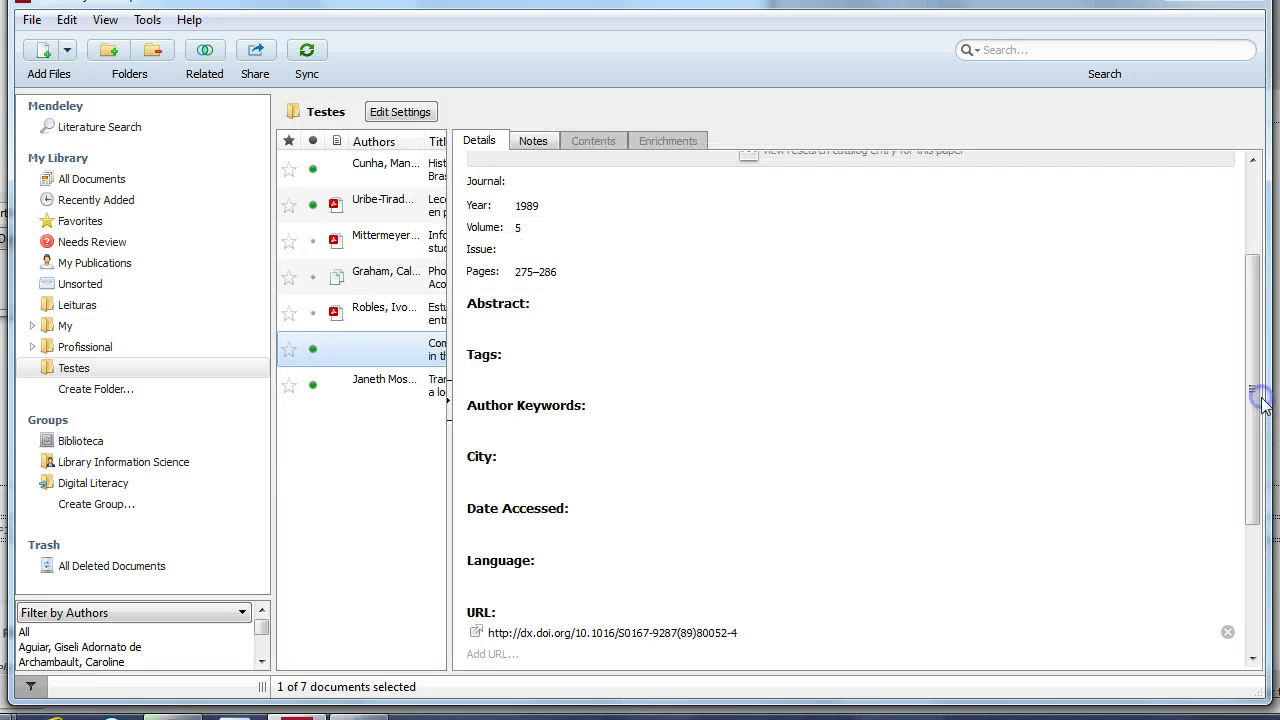
drag(449, 465, 888, 465)
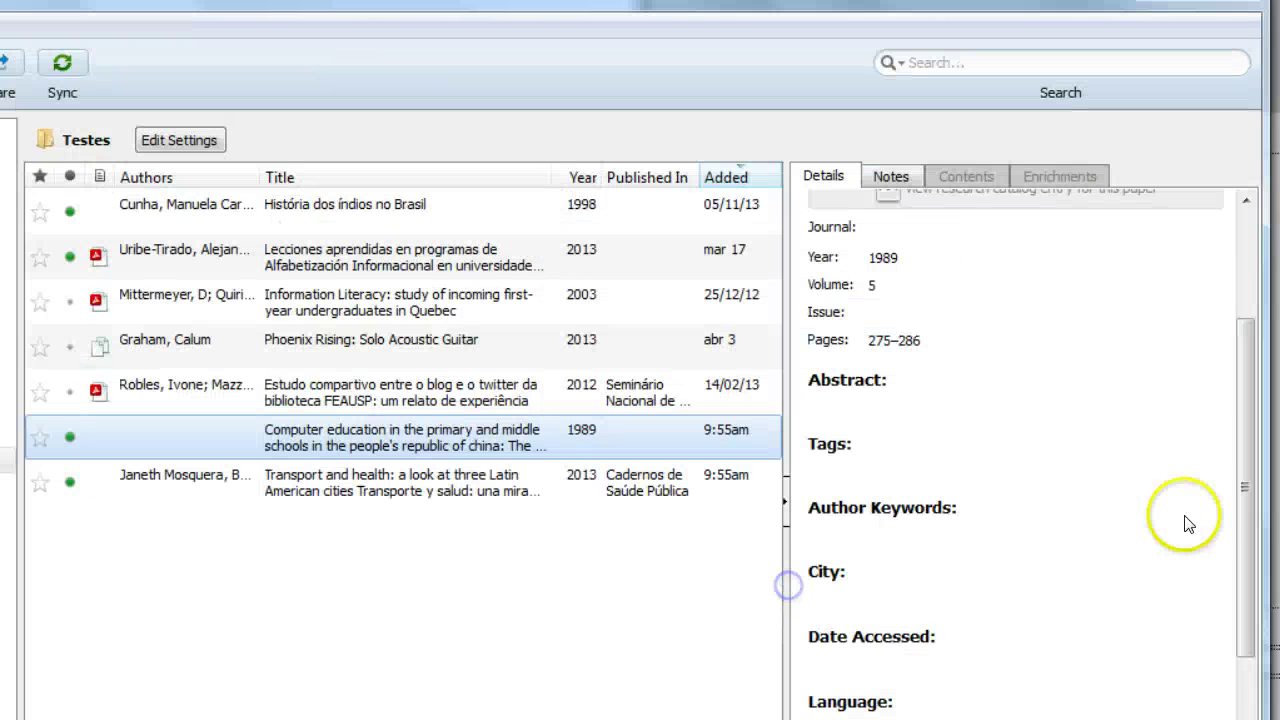
drag(1257, 405, 1258, 387)
drag(1250, 485, 1250, 358)
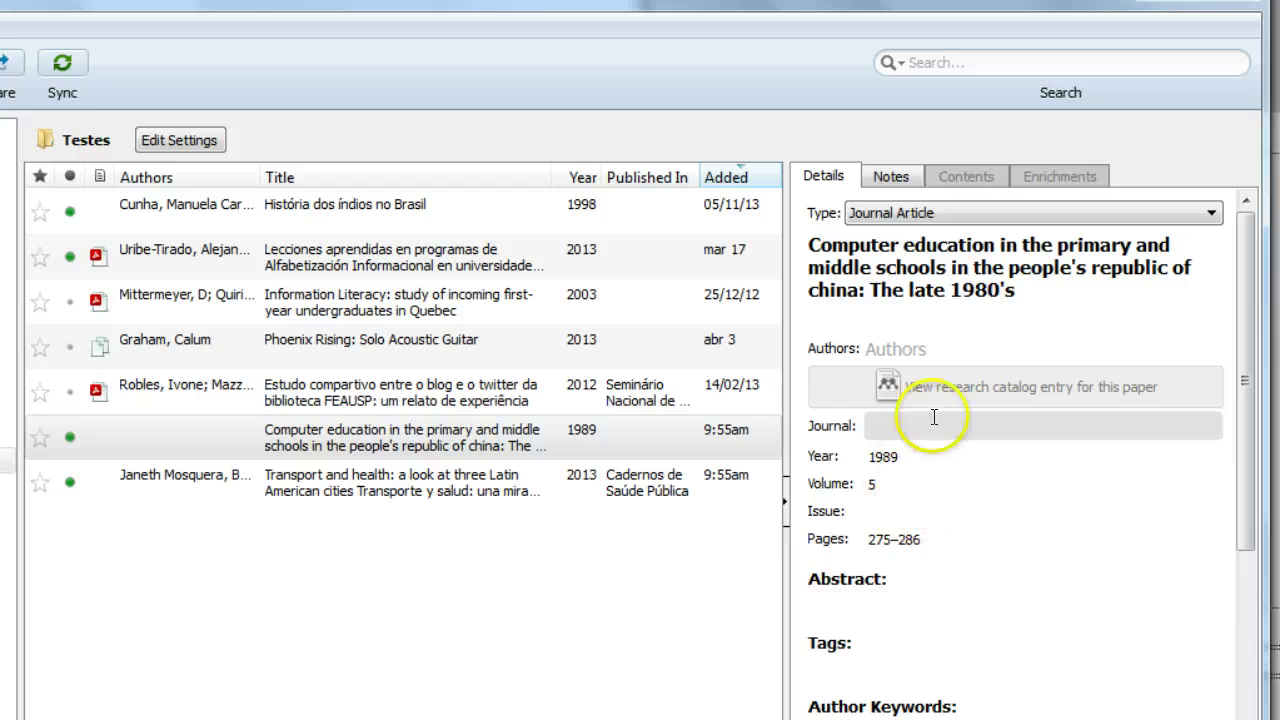
drag(1243, 443, 1240, 589)
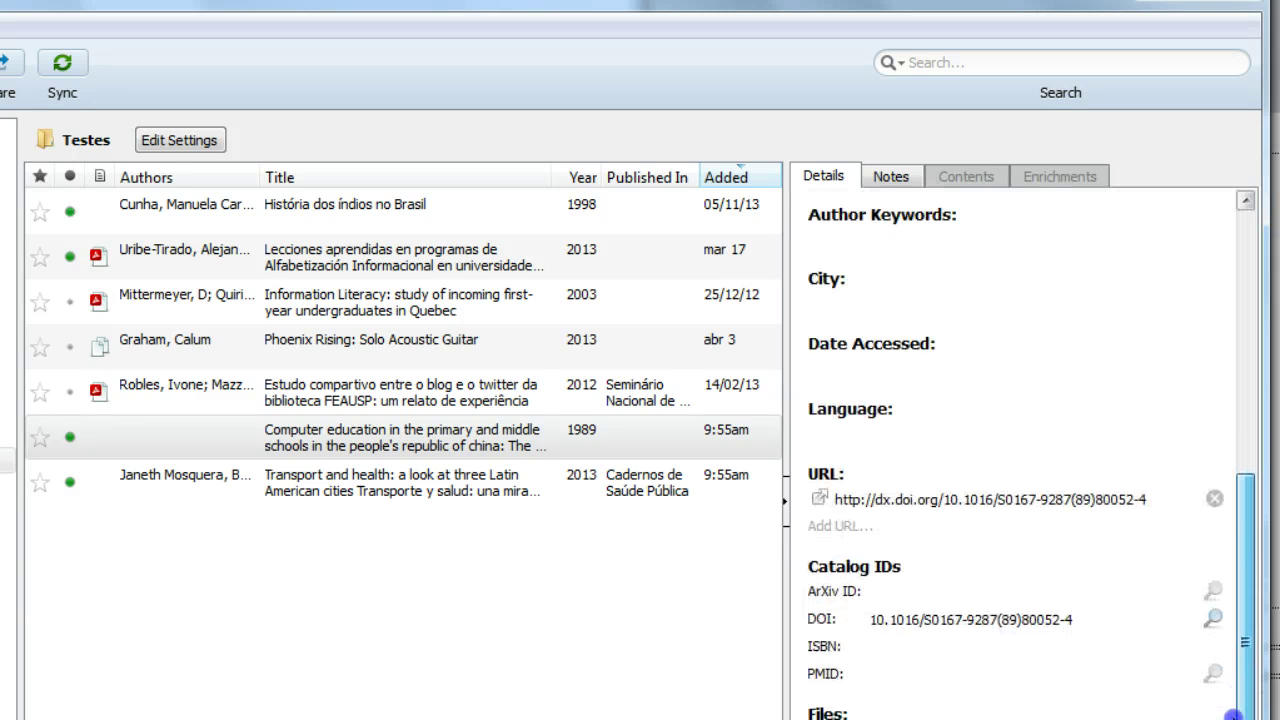
click(1210, 620)
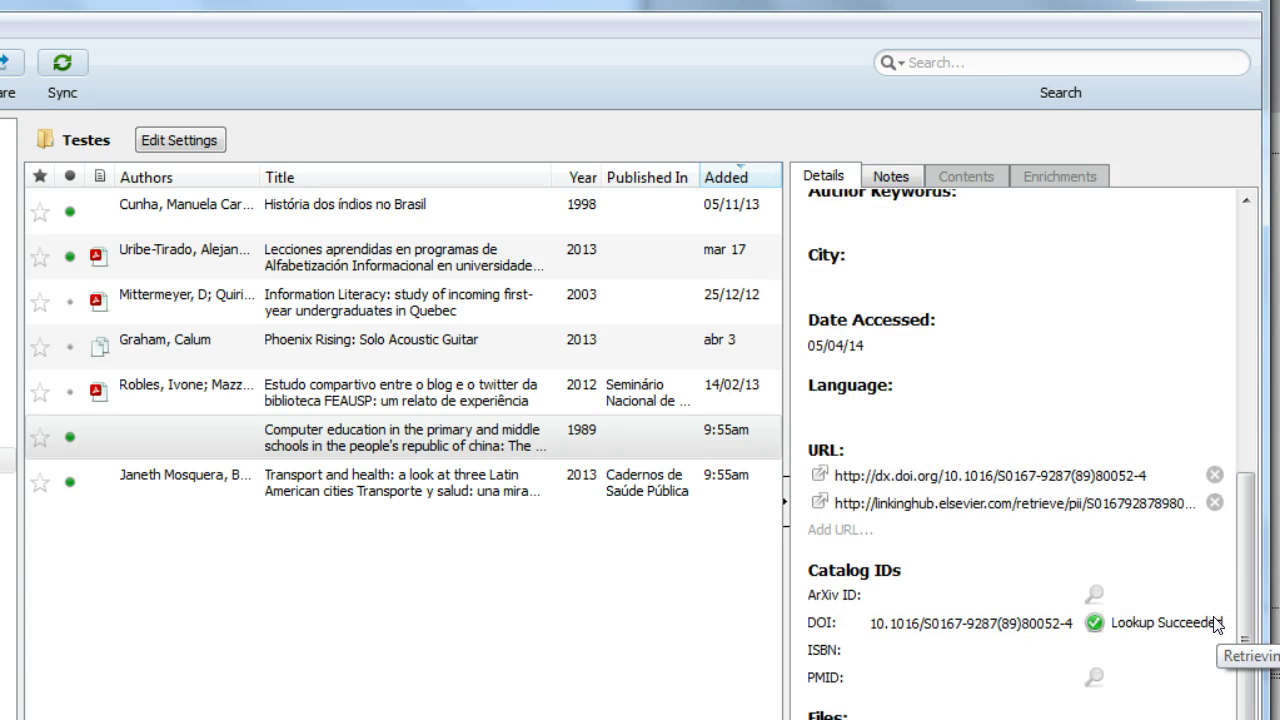
drag(1249, 623, 1263, 352)
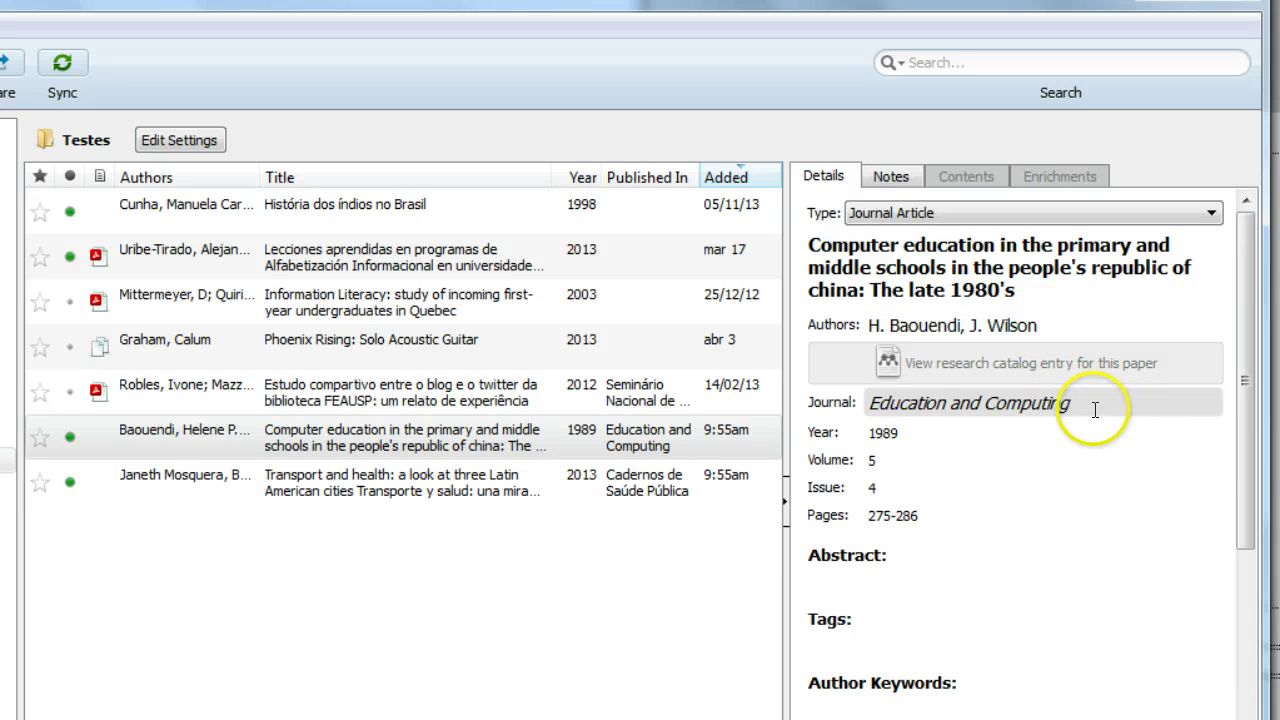
drag(1243, 449, 1243, 712)
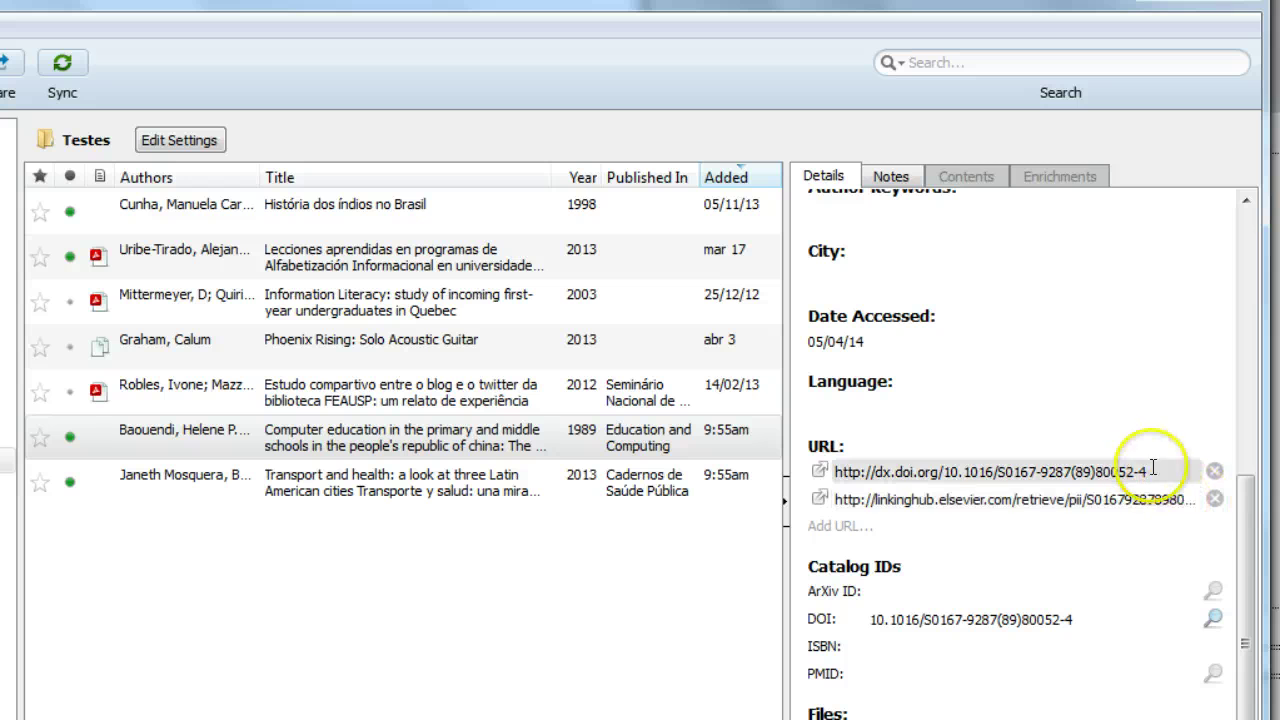
click(493, 608)
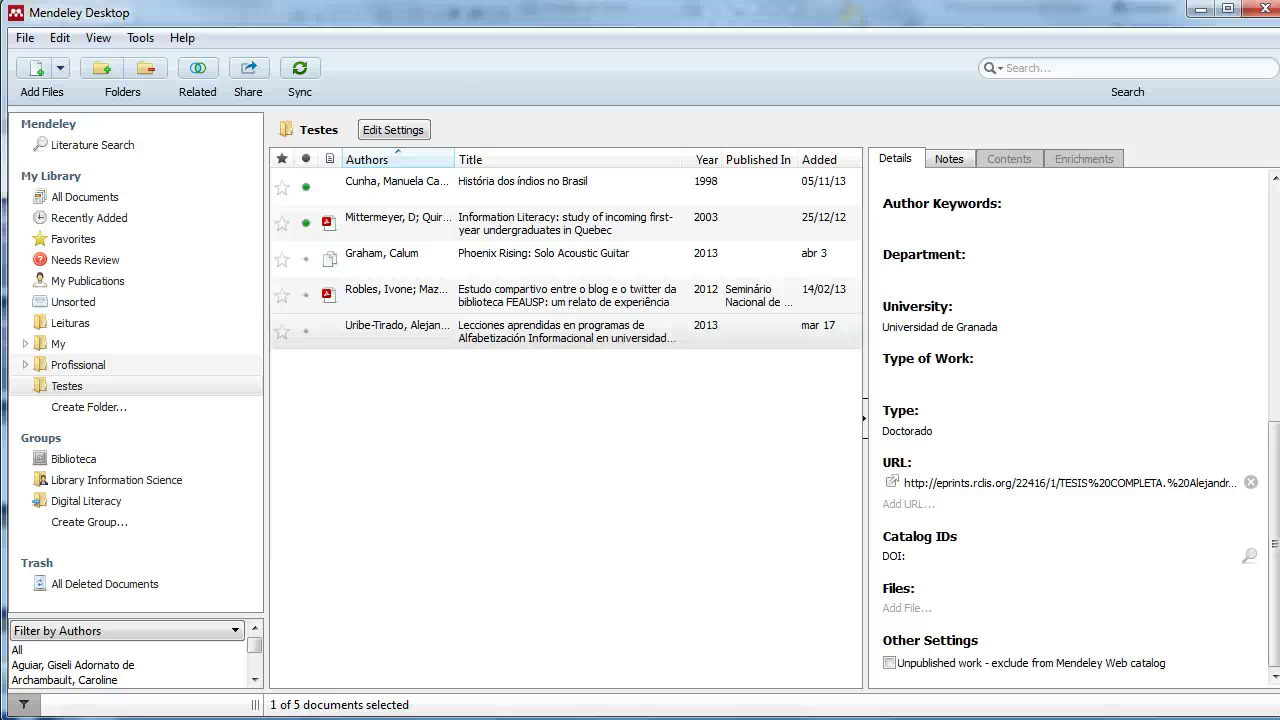
Open the attached PDF of "Estudo compartivo entre o blog e o twitter da biblioteca FEAUSP" and return to the library
click(428, 295)
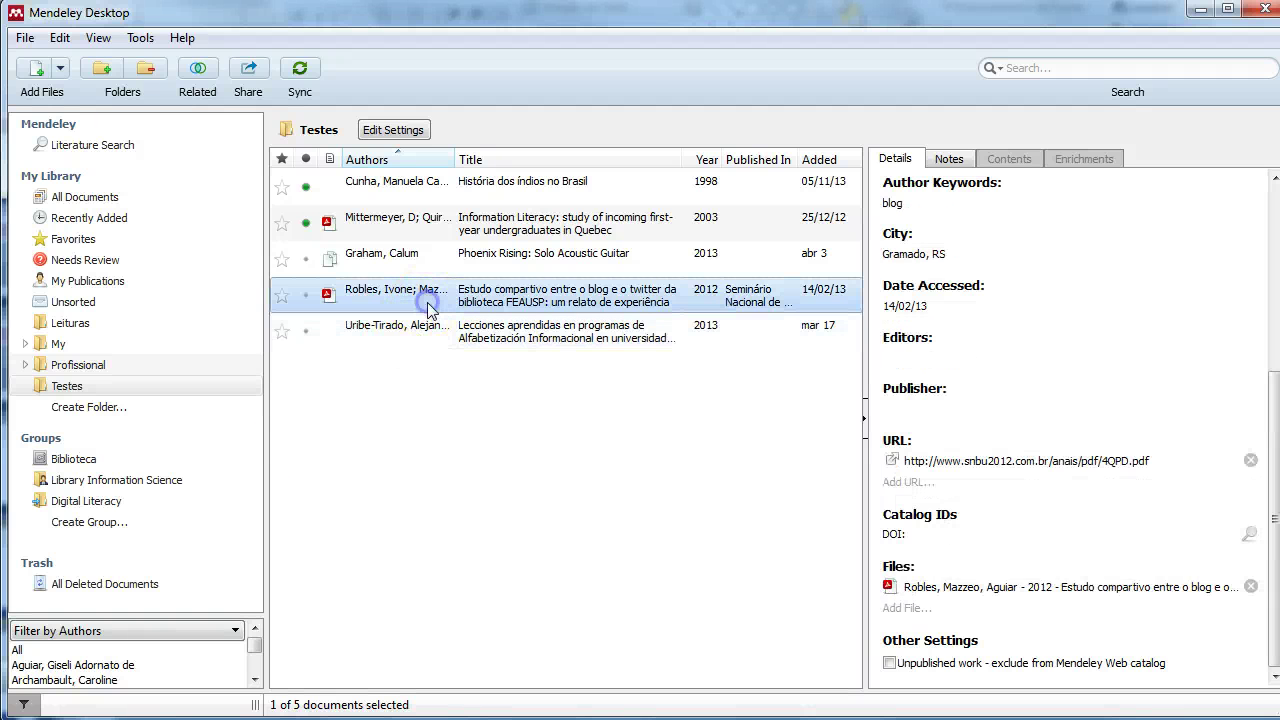
click(507, 307)
scroll(1020, 414, up, 5)
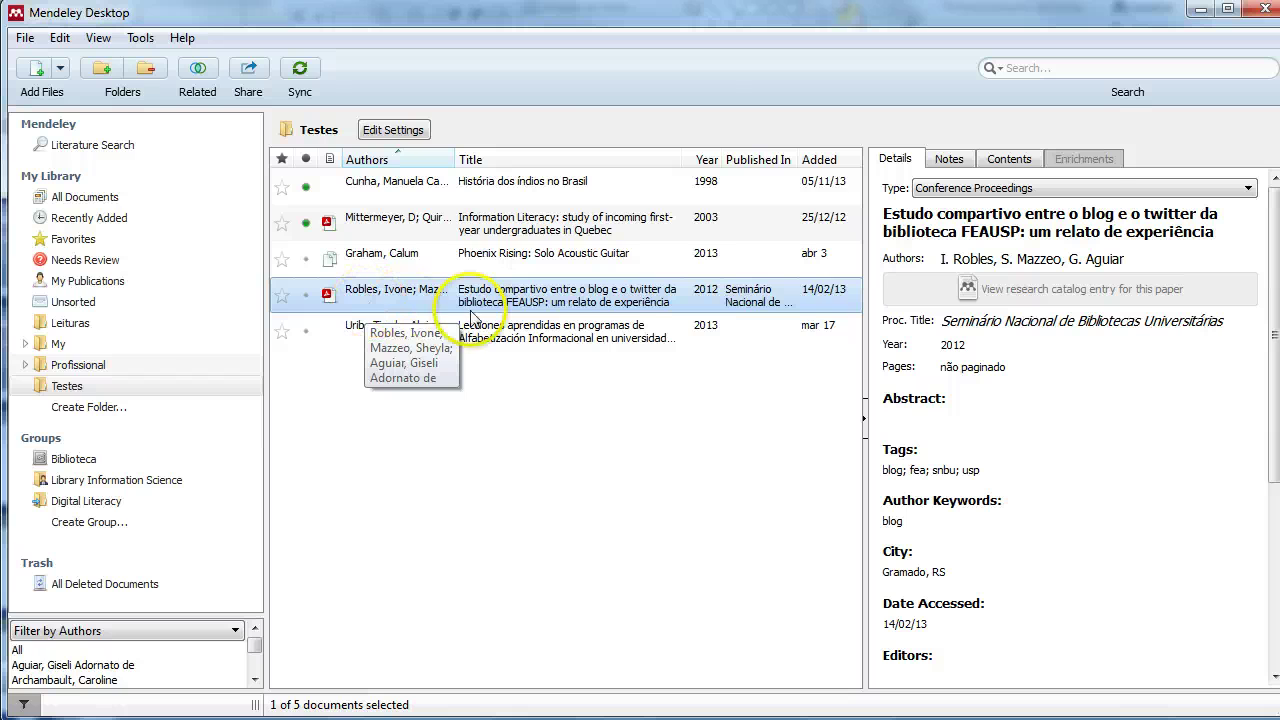
double_click(594, 297)
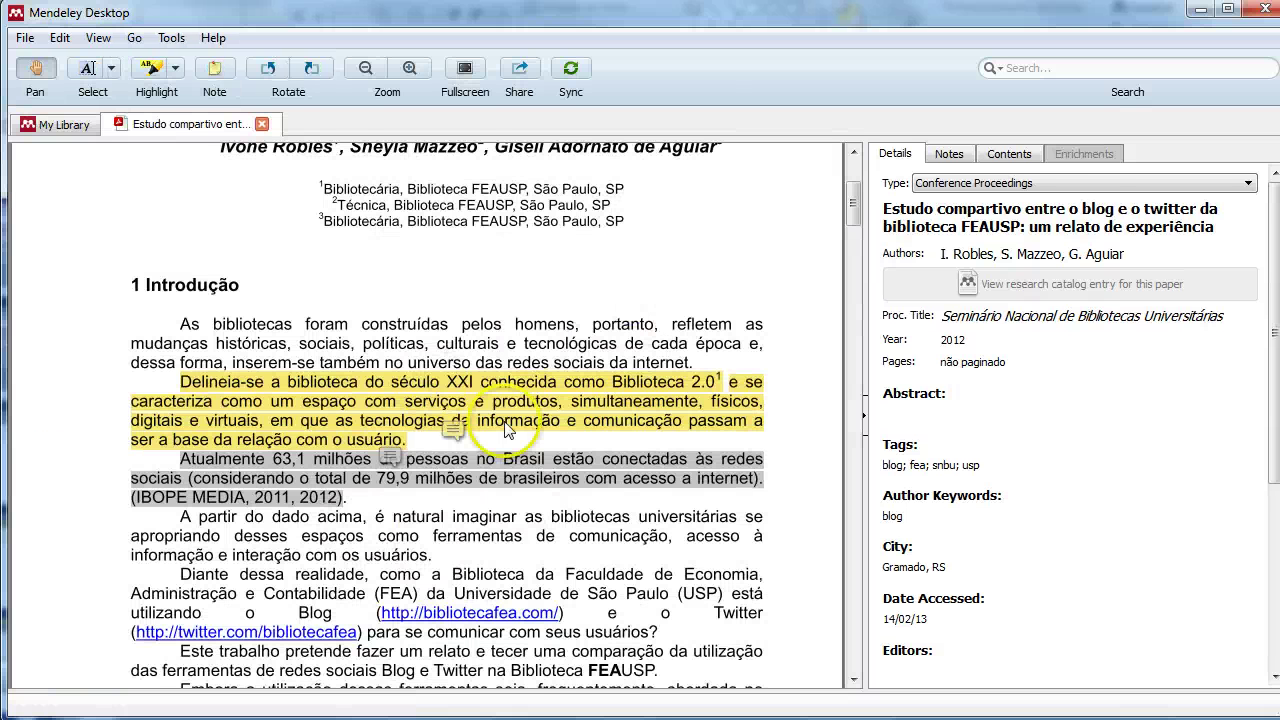
click(68, 126)
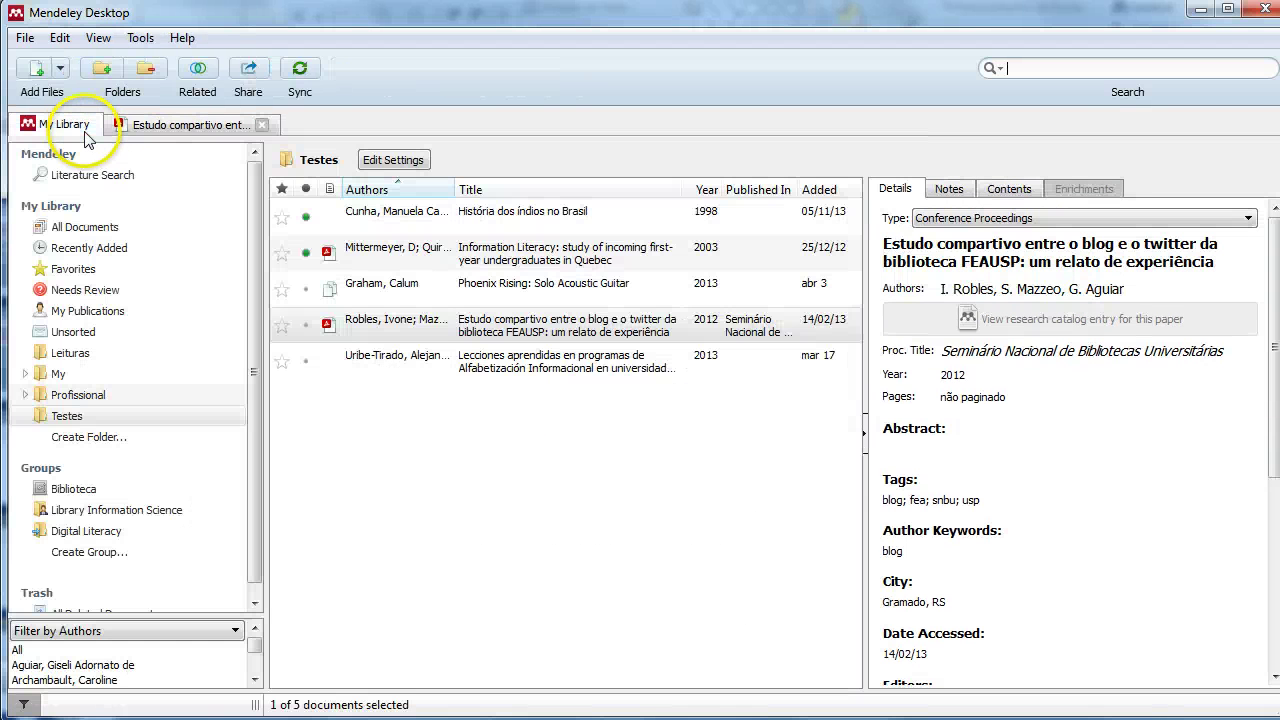
Attach the file tese uribe from the Artigos folder to the thesis "Lecciones aprendidas en programas de Alfabetización Informacional"
click(410, 356)
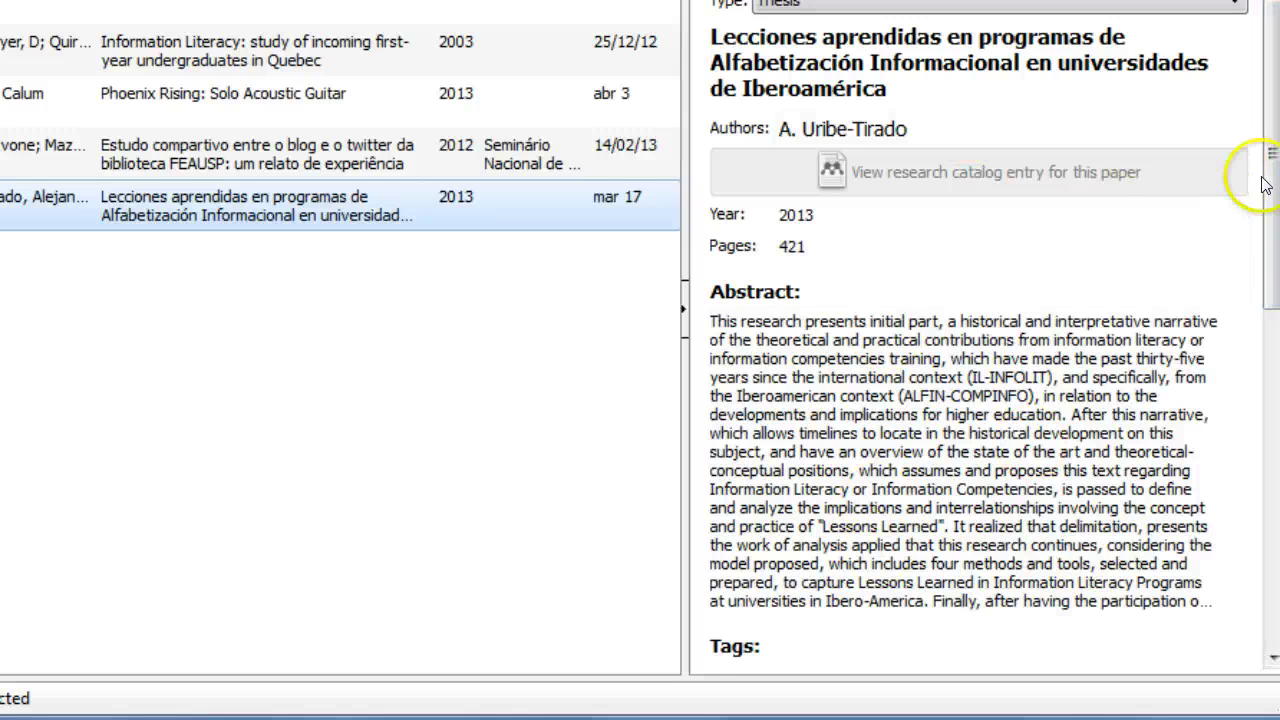
drag(1257, 177, 1243, 533)
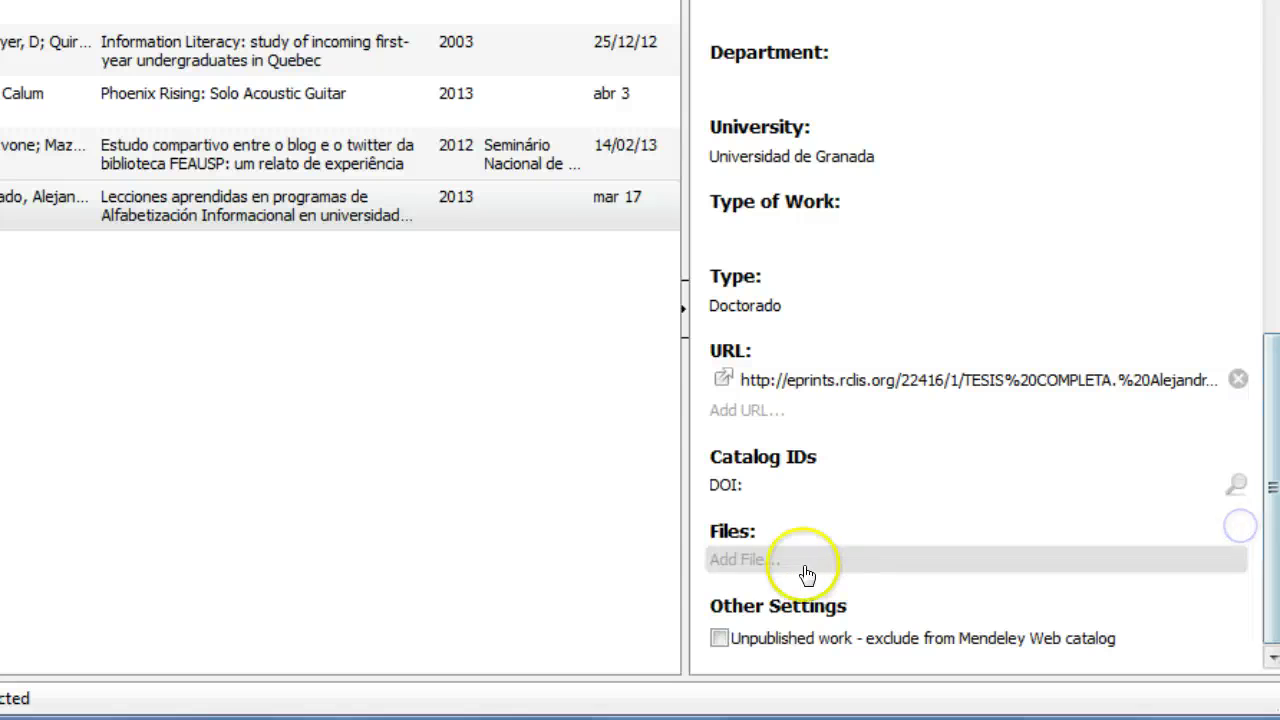
click(753, 566)
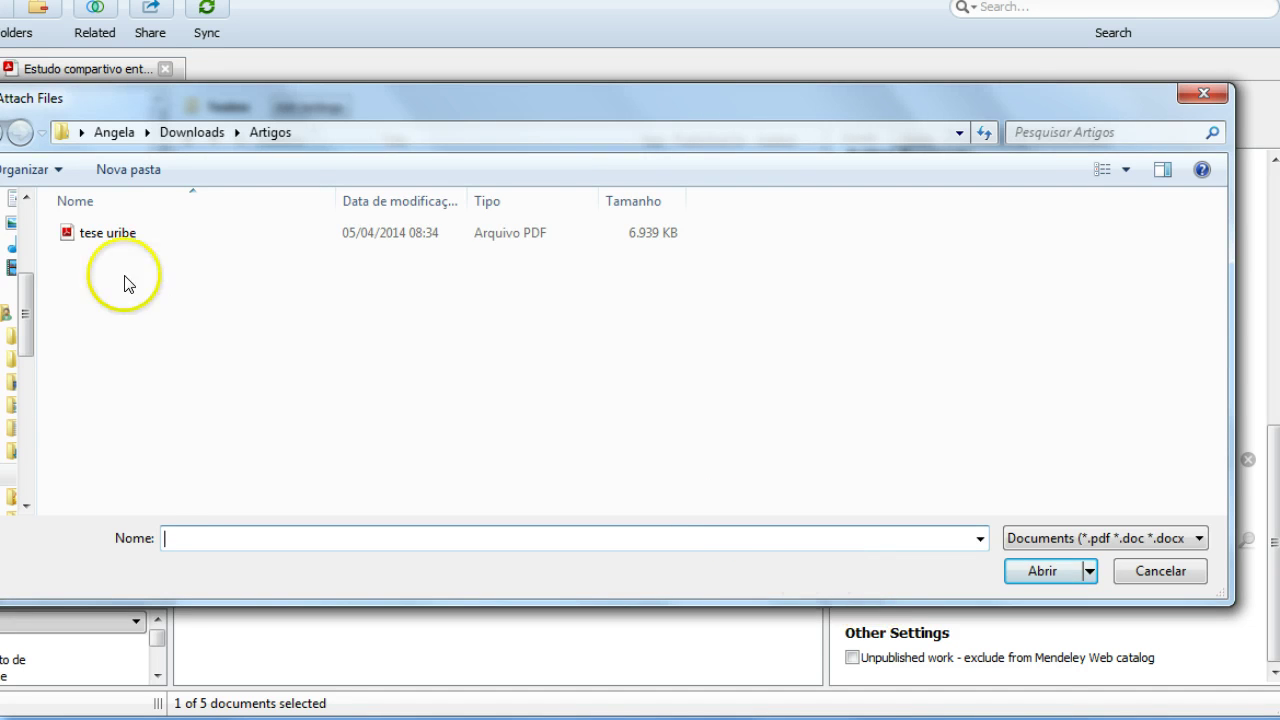
double_click(102, 240)
click(905, 598)
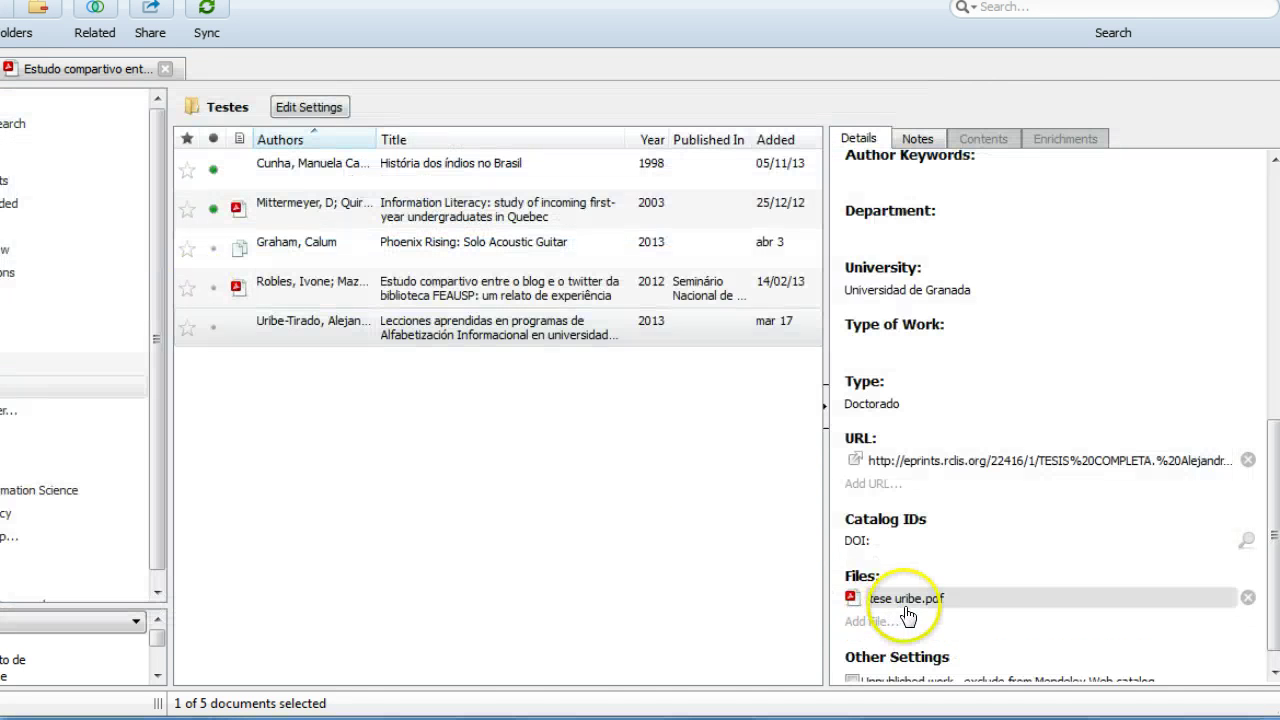
Open the thesis's attached PDF, view its title page, and return to the Testes references in the library
double_click(465, 328)
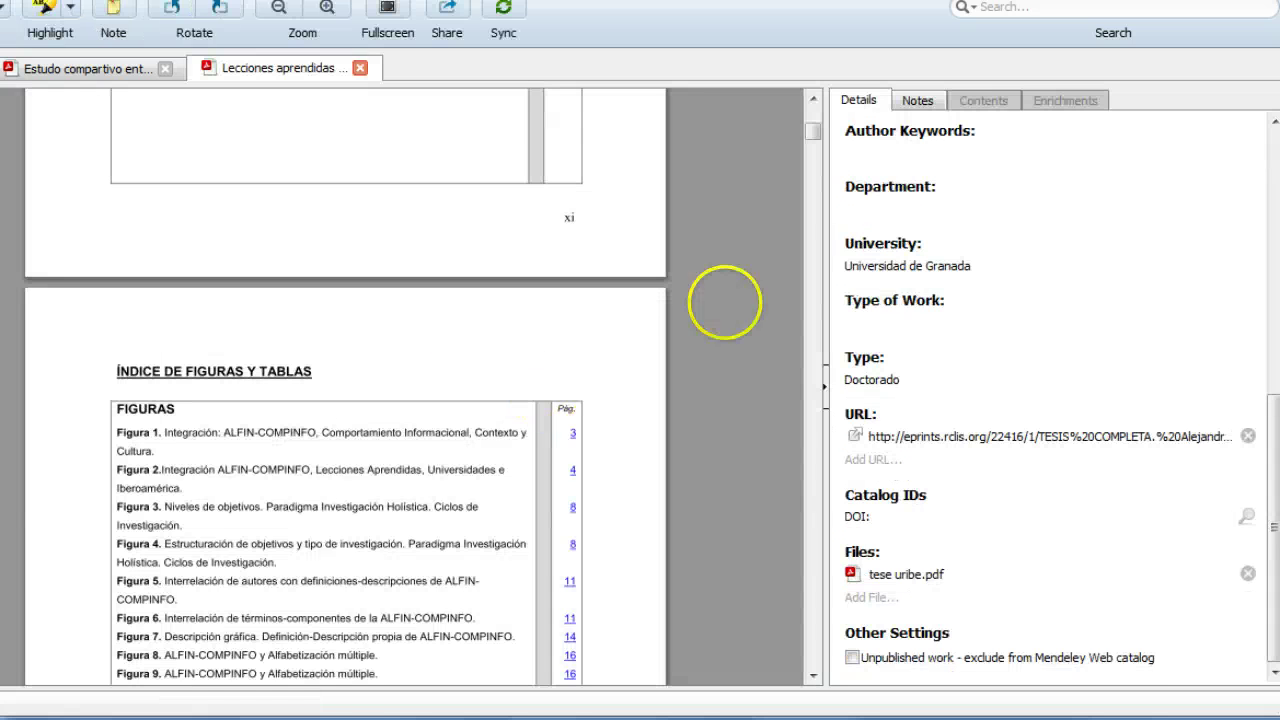
drag(811, 137, 812, 112)
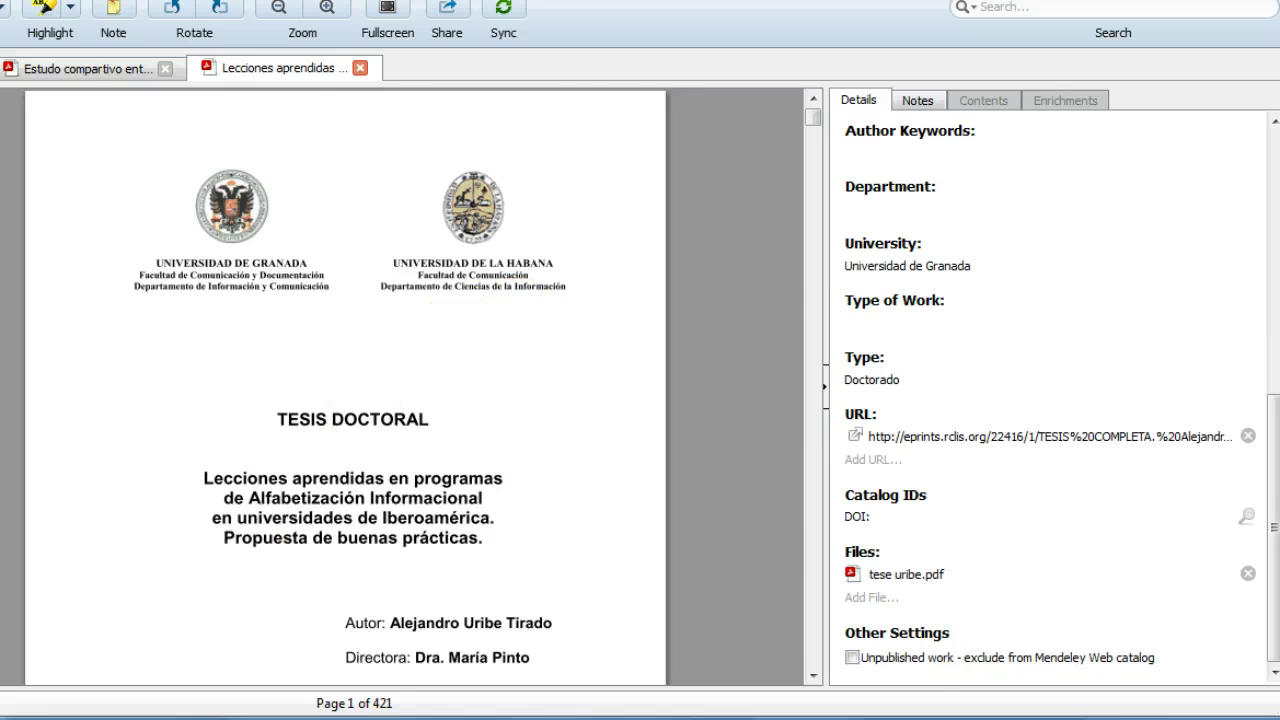
key(ctrl+Tab)
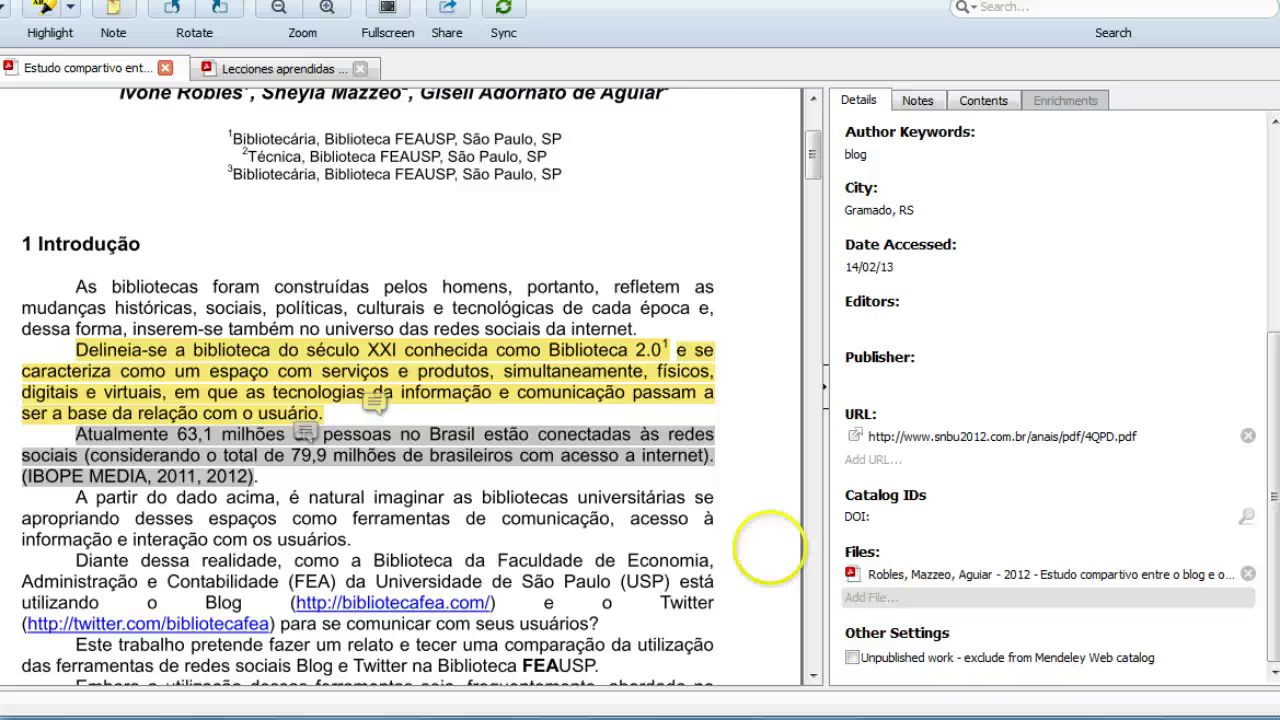
key(ctrl+shift+Tab)
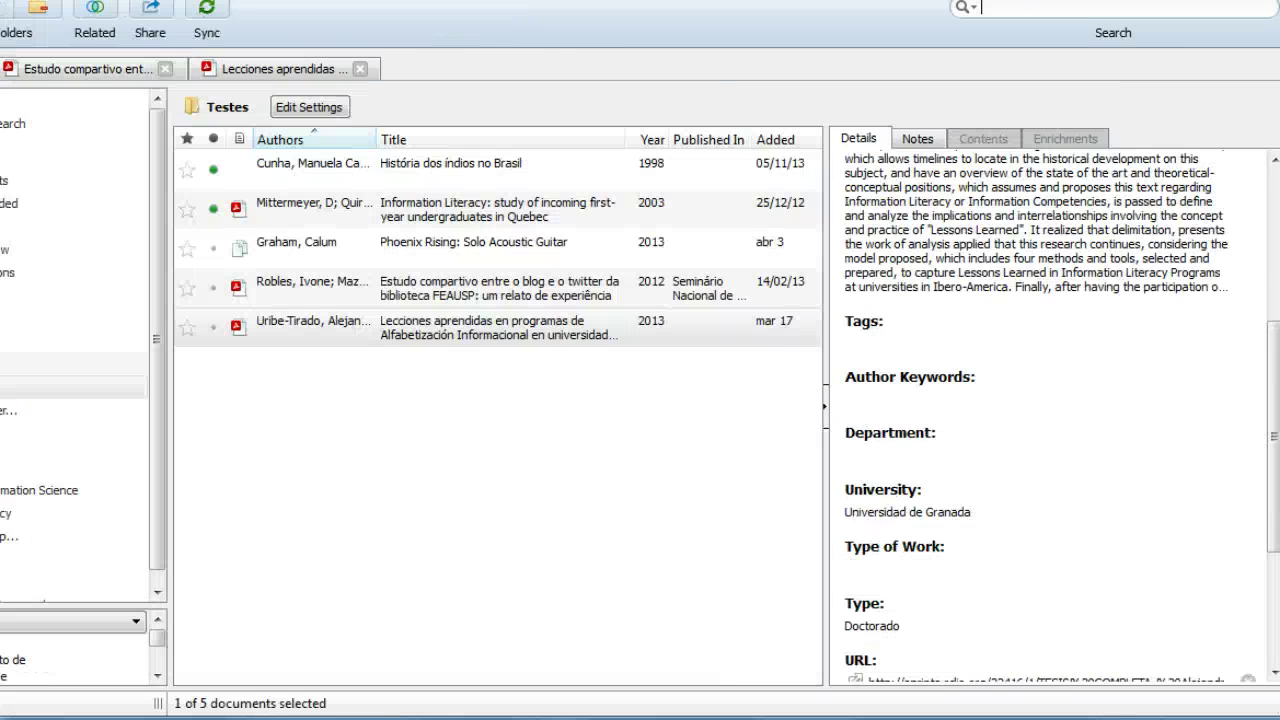
click(384, 244)
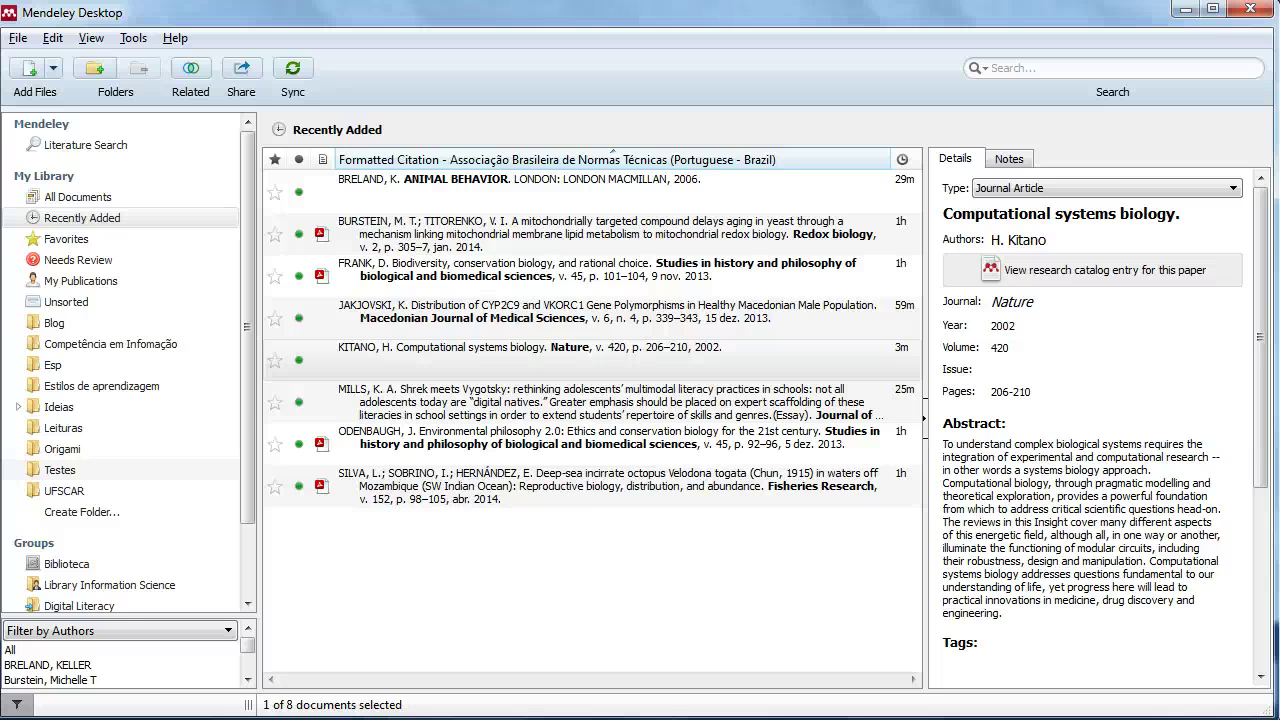
Open the PDF of "Environmental philosophy 2.0: Ethics and conservation biology for the 21st century" and skim its first three pages
click(624, 443)
double_click(624, 445)
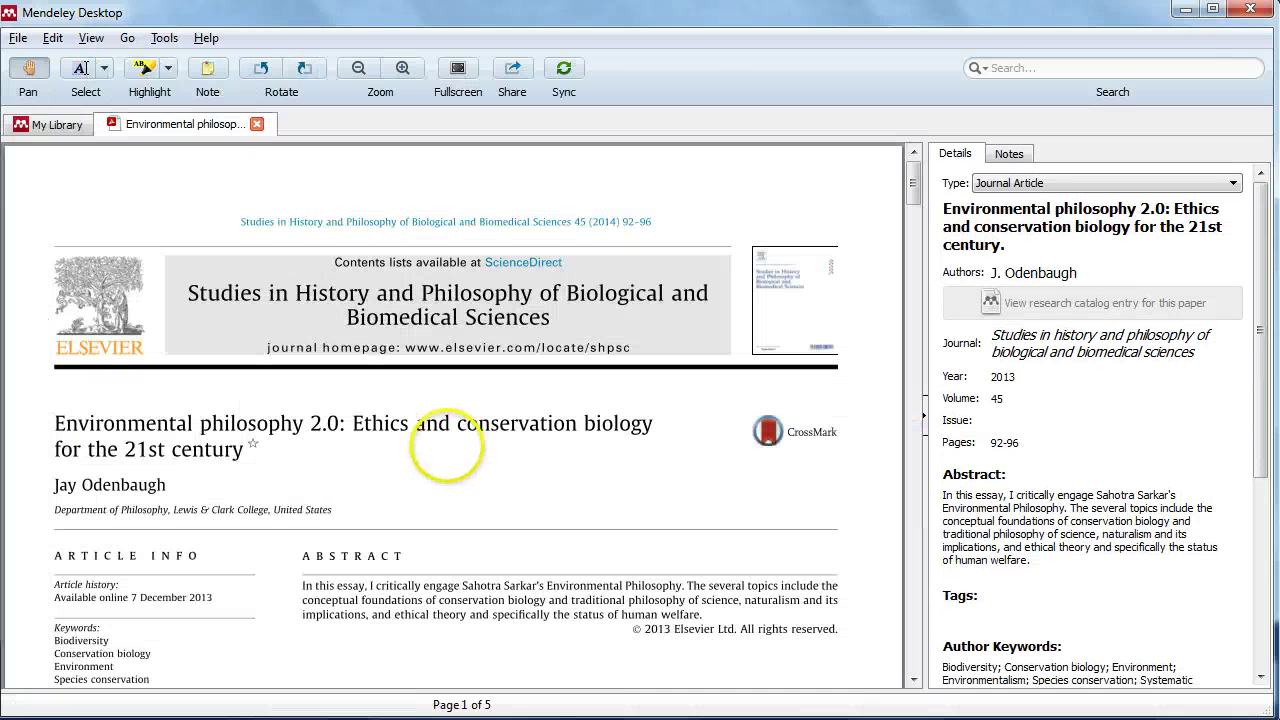
scroll(597, 465, down, 5)
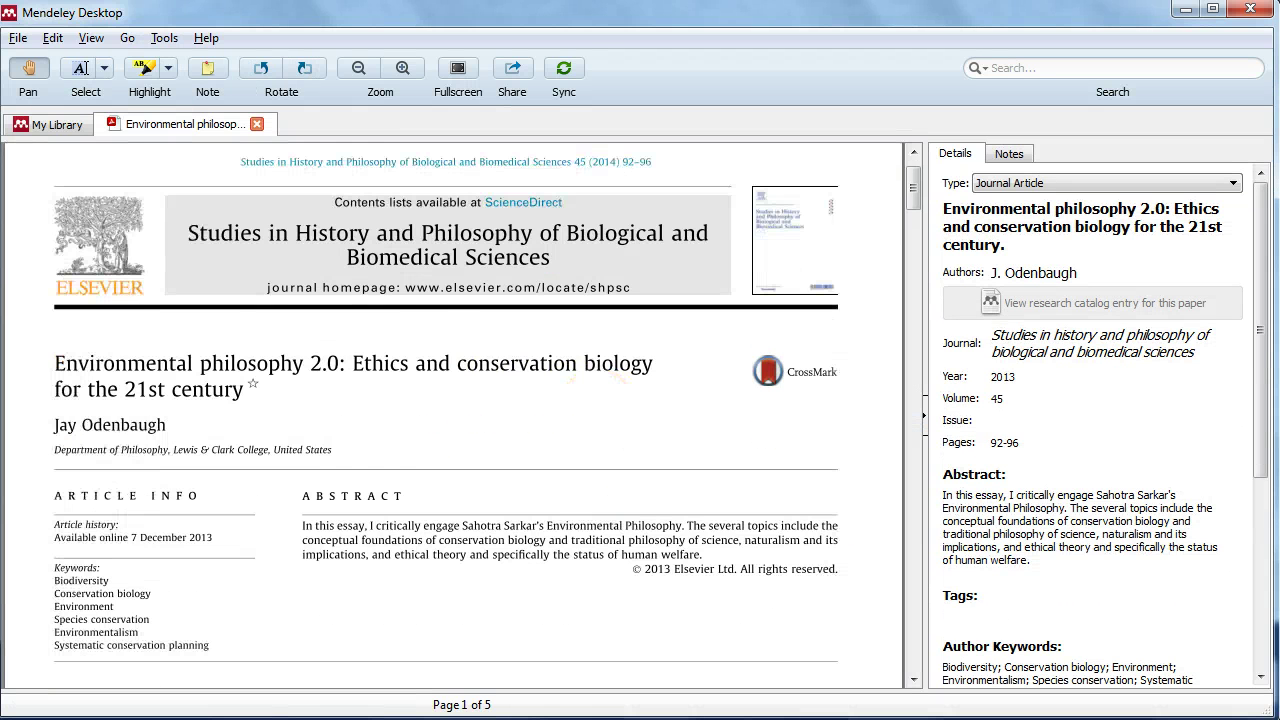
scroll(478, 414, down, 8)
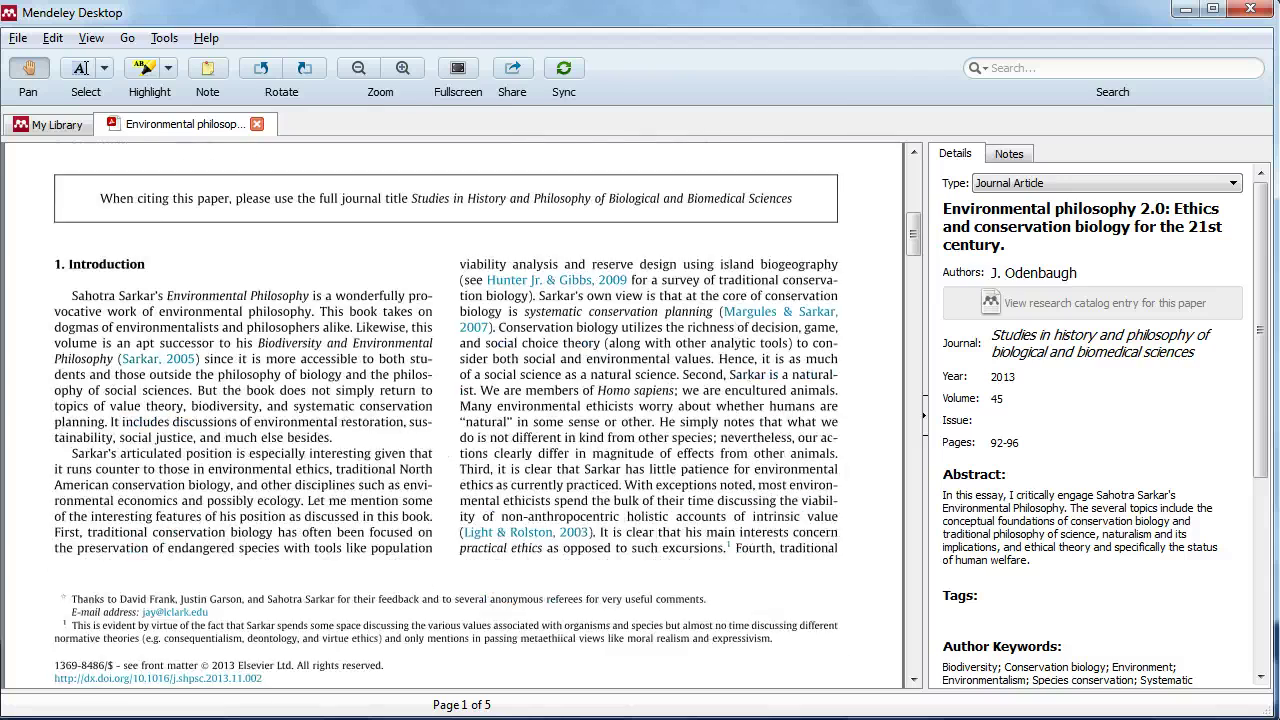
scroll(478, 414, down, 10)
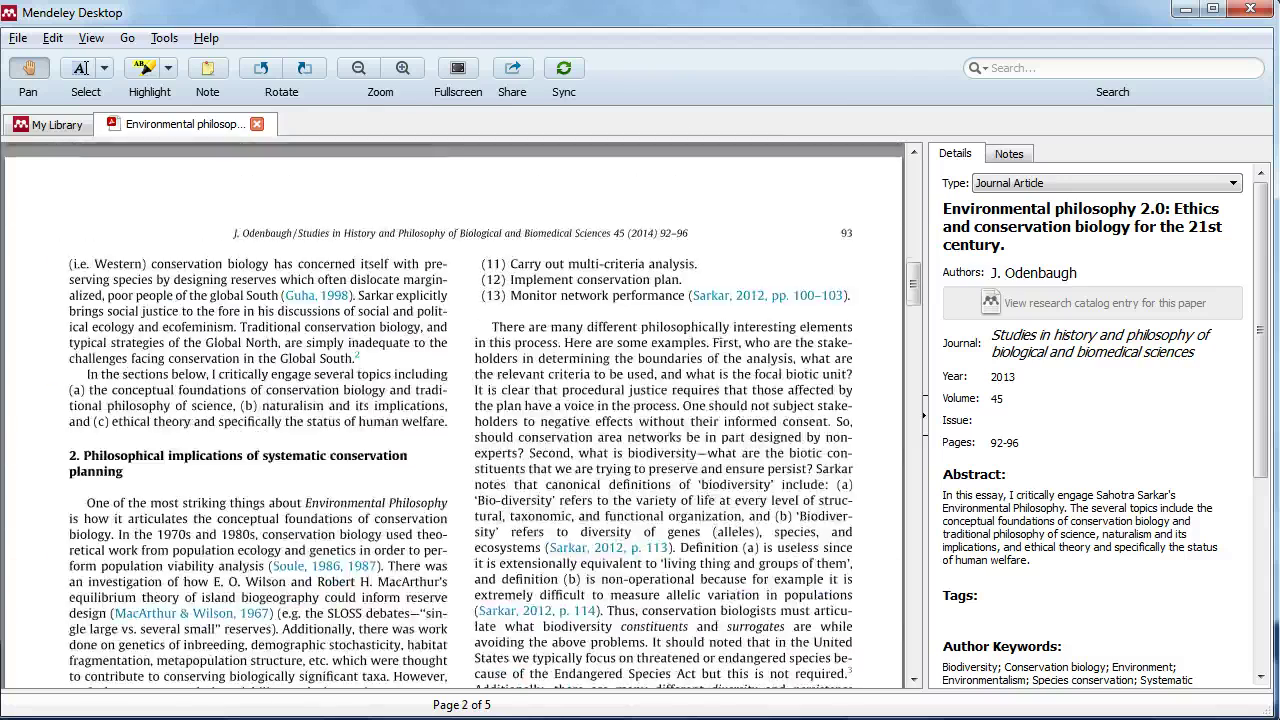
scroll(478, 414, down, 8)
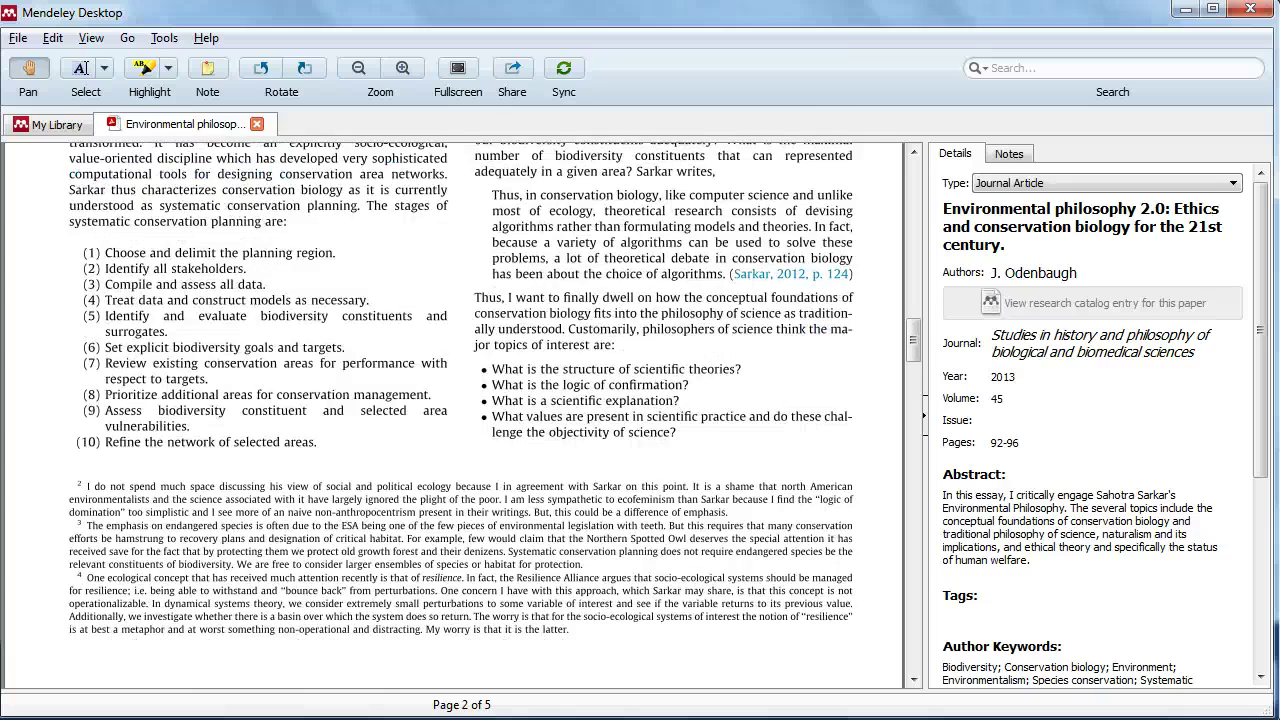
scroll(478, 414, down, 2)
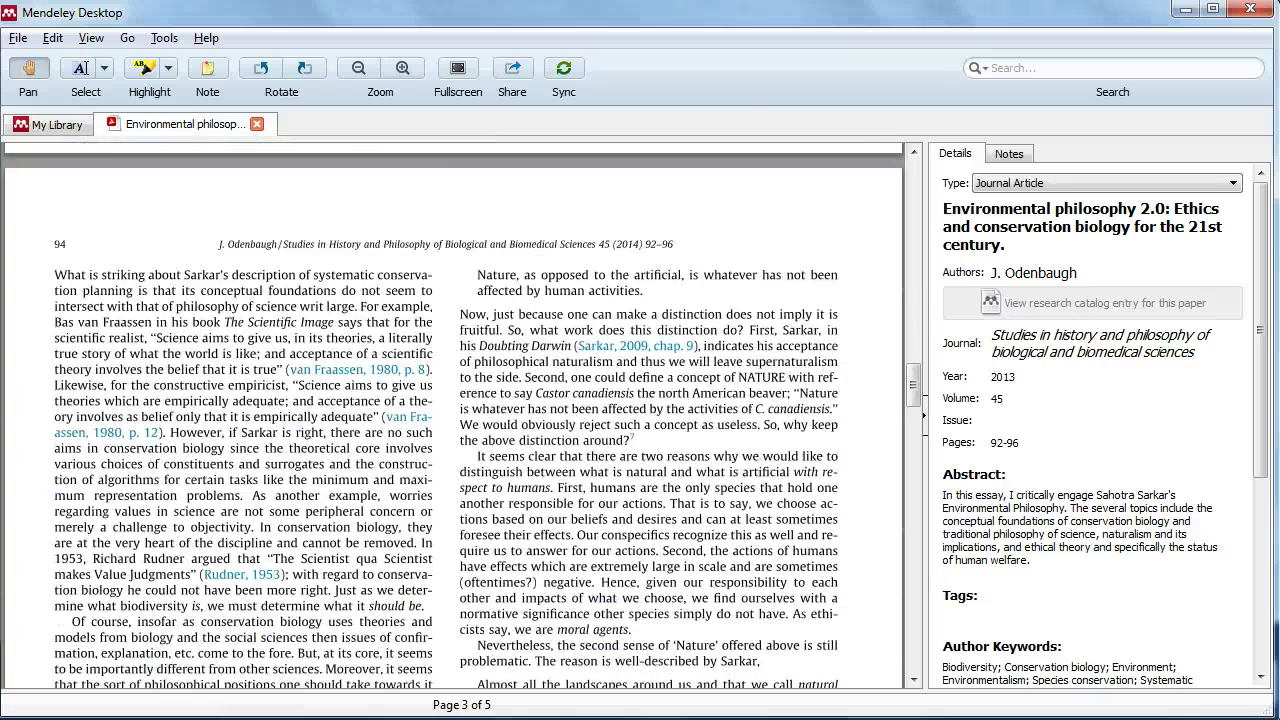
Highlight the second-column text of the Introduction on page 1, from "viability analysis" through "intrinsic value"
scroll(478, 414, up, 15)
scroll(478, 414, up, 15)
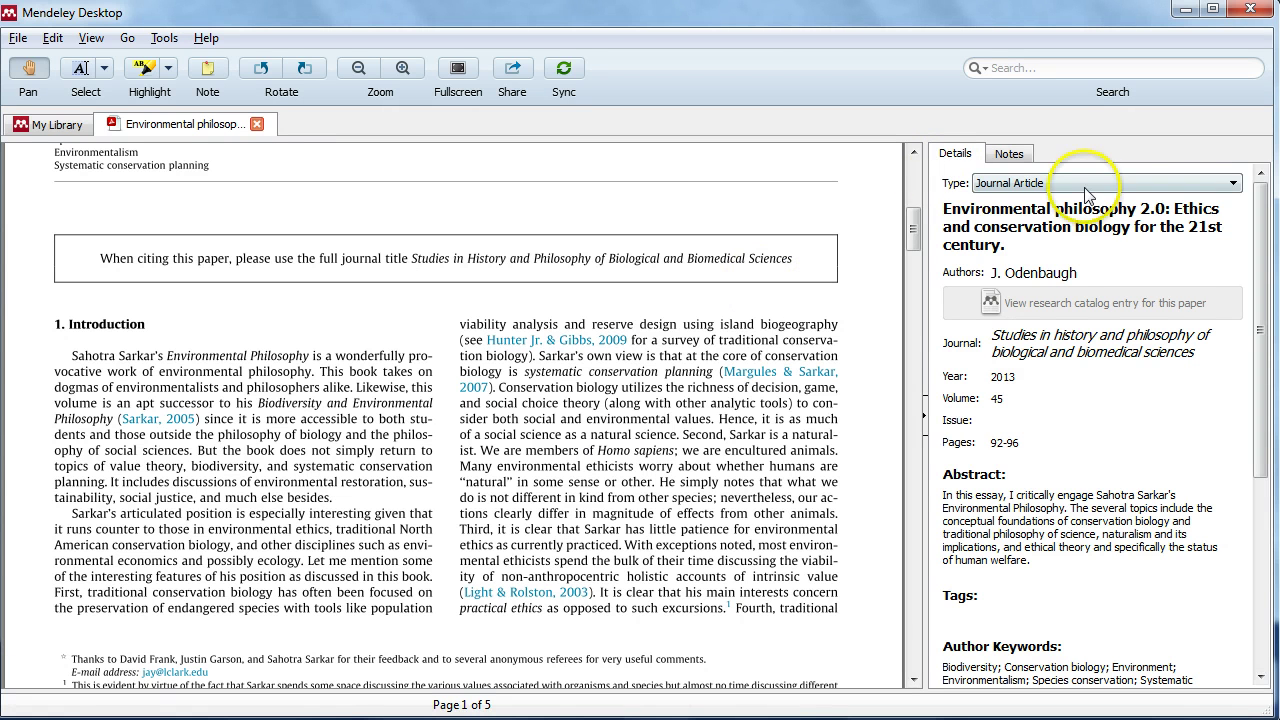
click(143, 68)
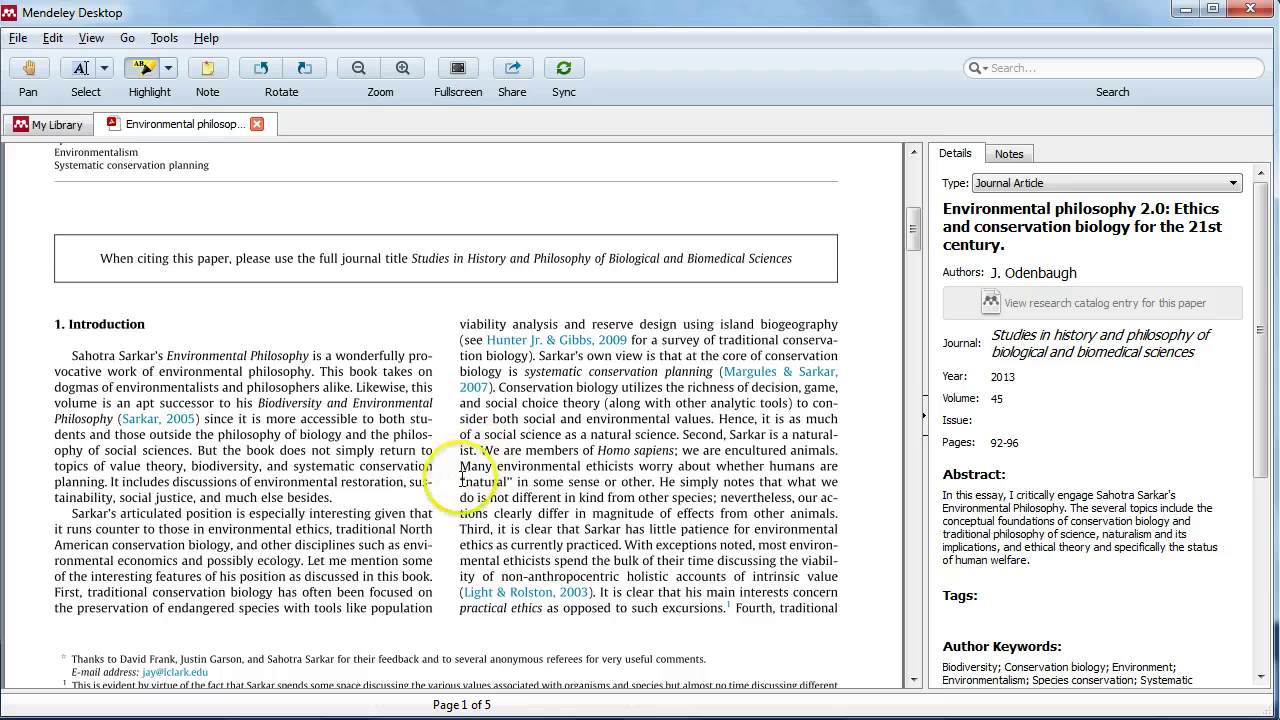
drag(459, 485, 806, 572)
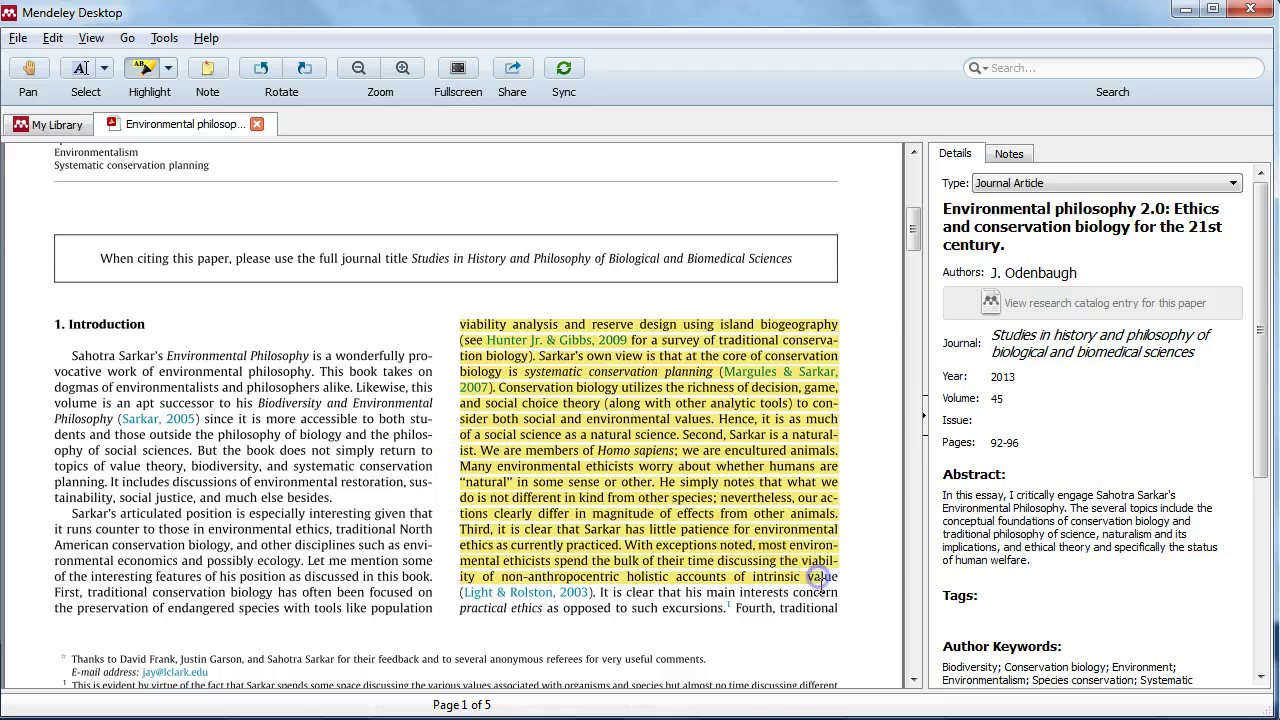
Add a note reading "asadasds" beside the highlighted Introduction column on page 1, close it, and look over page 2
click(208, 70)
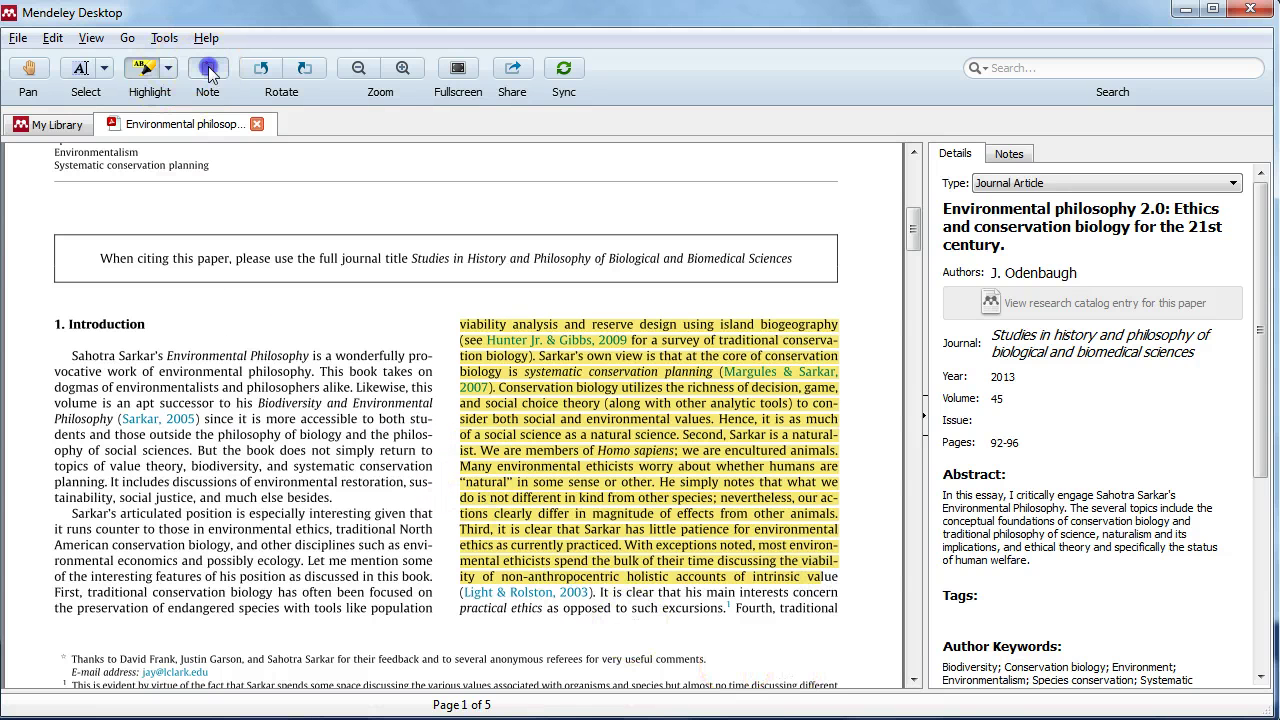
click(858, 407)
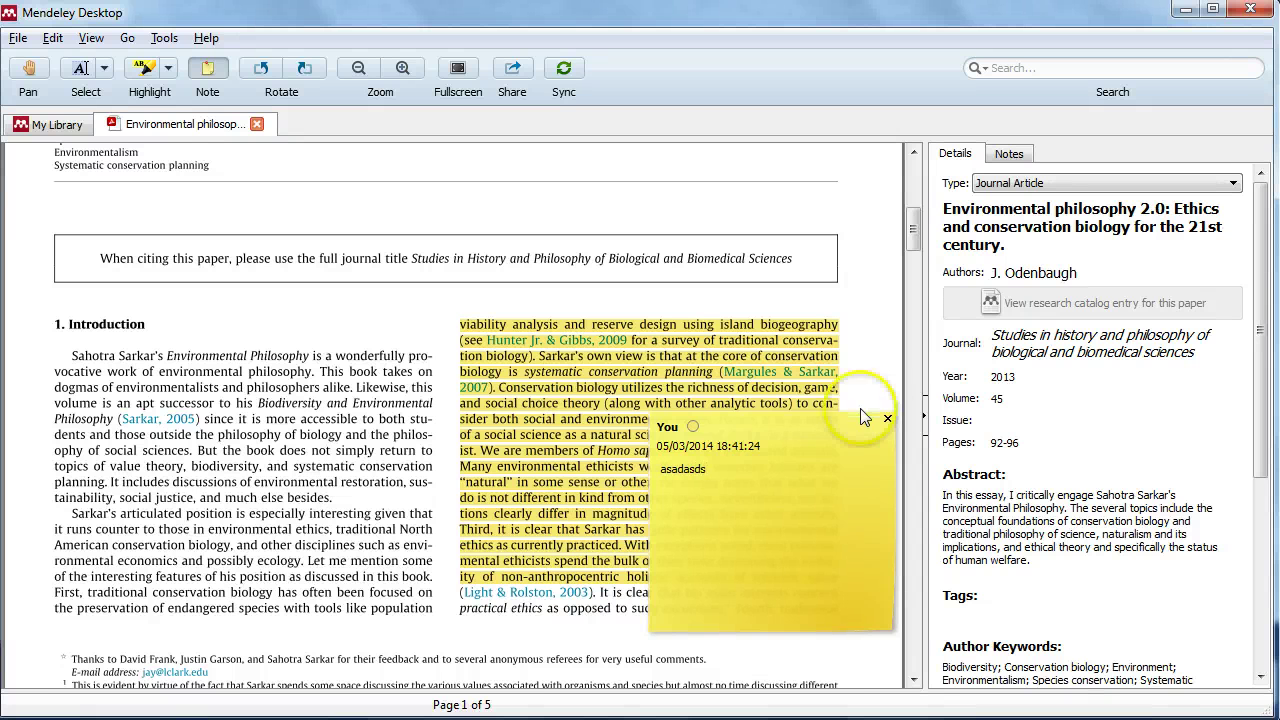
click(886, 418)
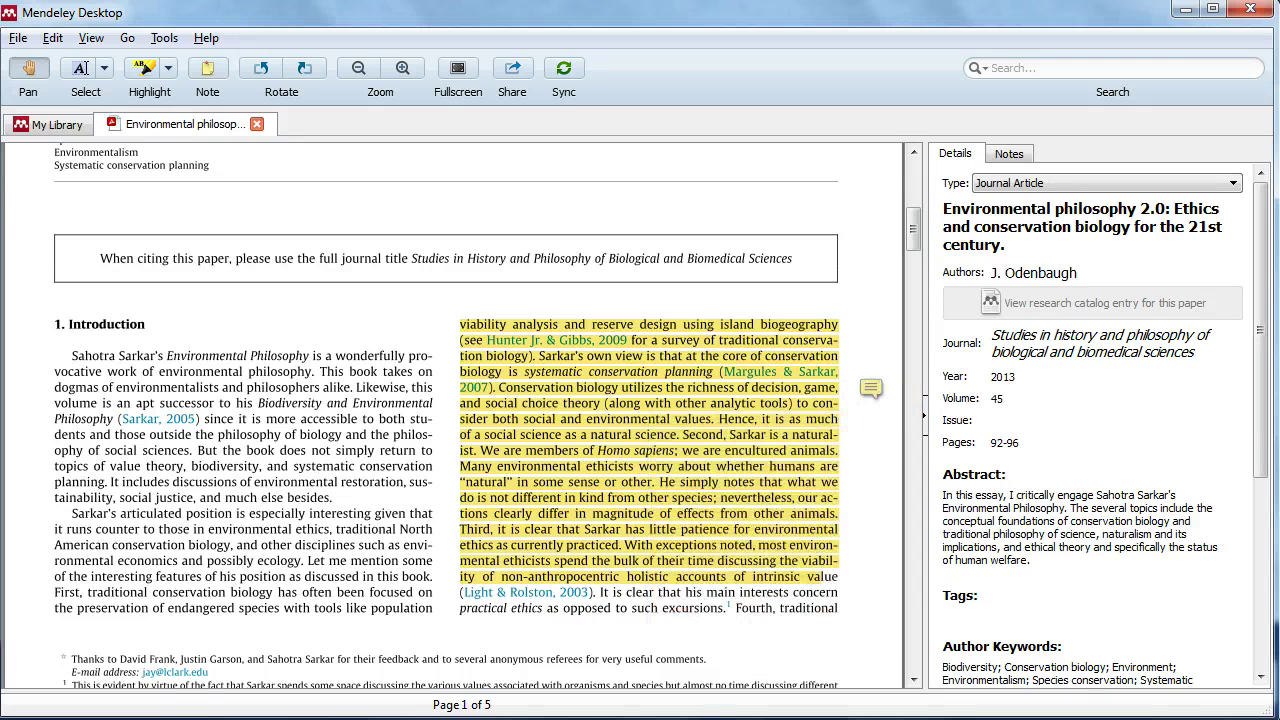
scroll(720, 518, down, 10)
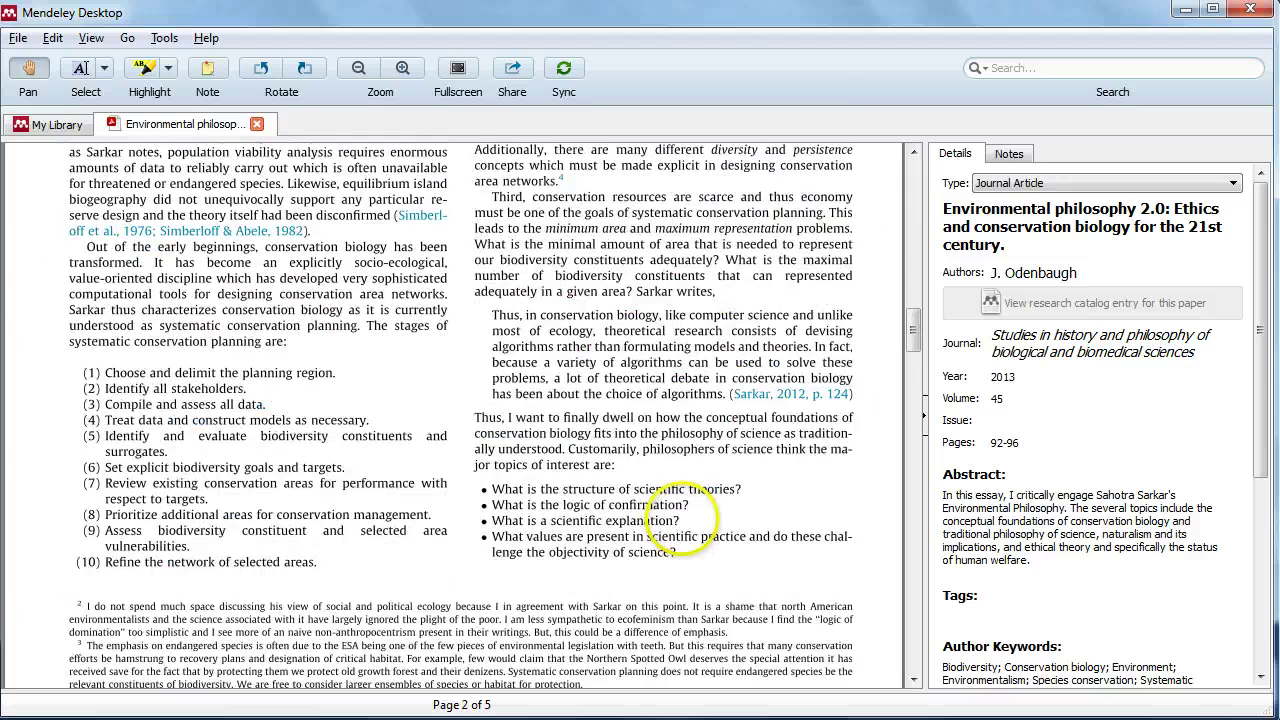
scroll(453, 415, down, 3)
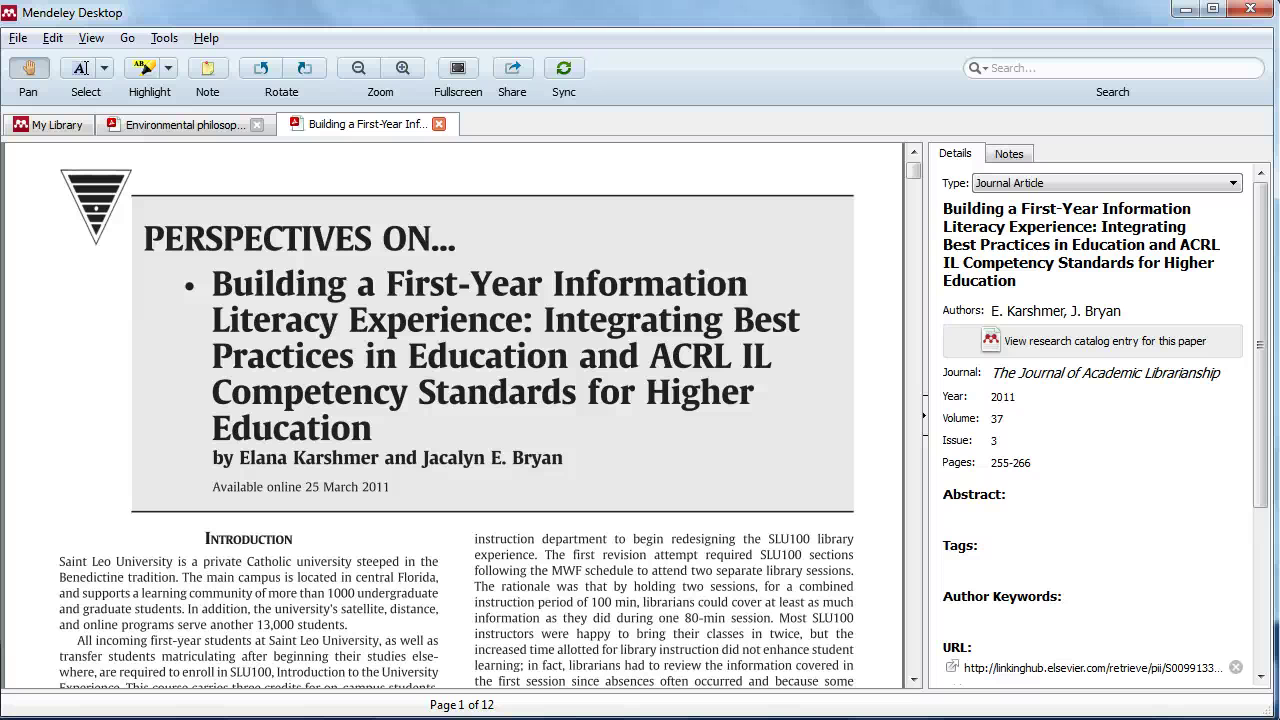
Show the notes of "Building a First-Year Information Literacy Experience" and review its list of annotations
click(1009, 154)
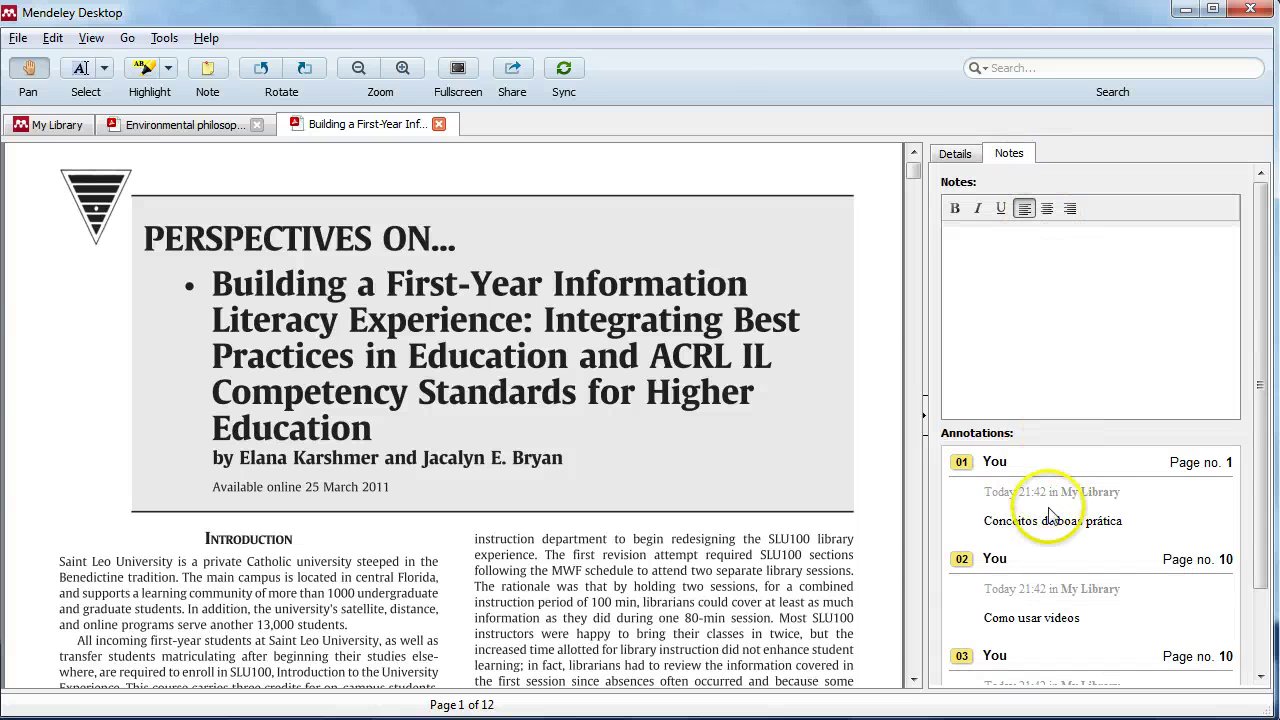
scroll(1052, 535, down, 2)
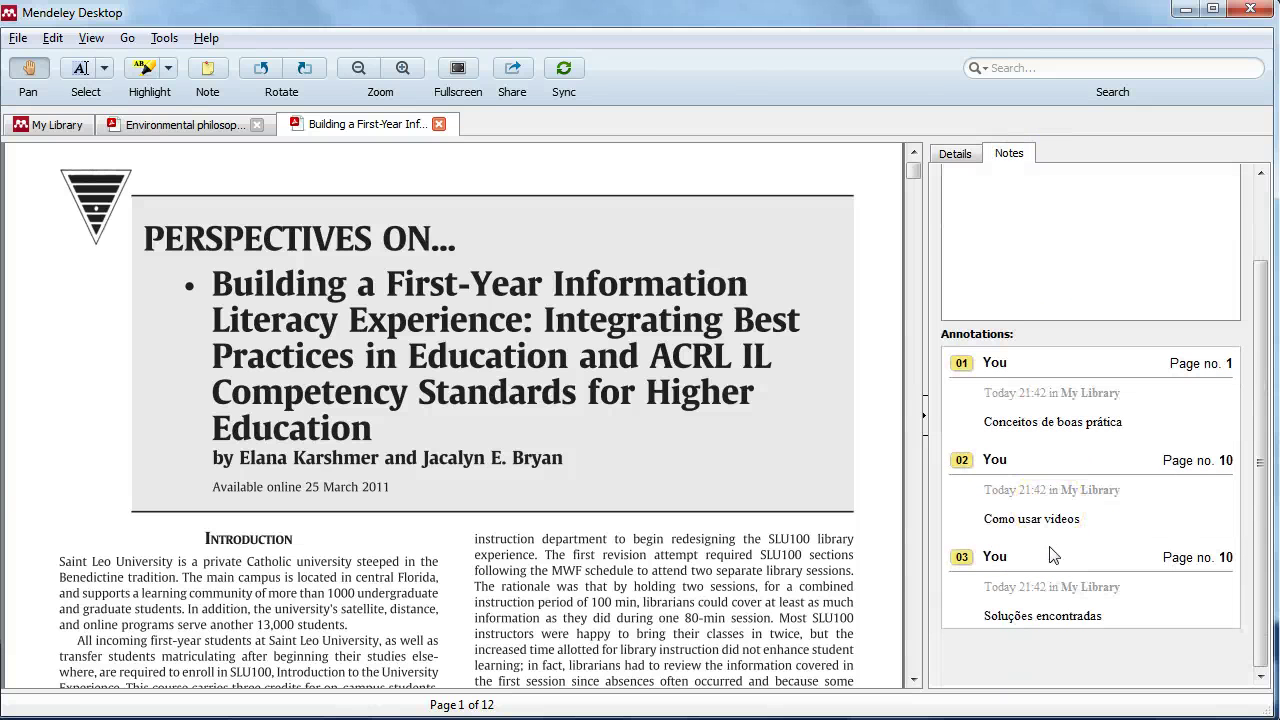
scroll(1053, 556, up, 2)
click(988, 470)
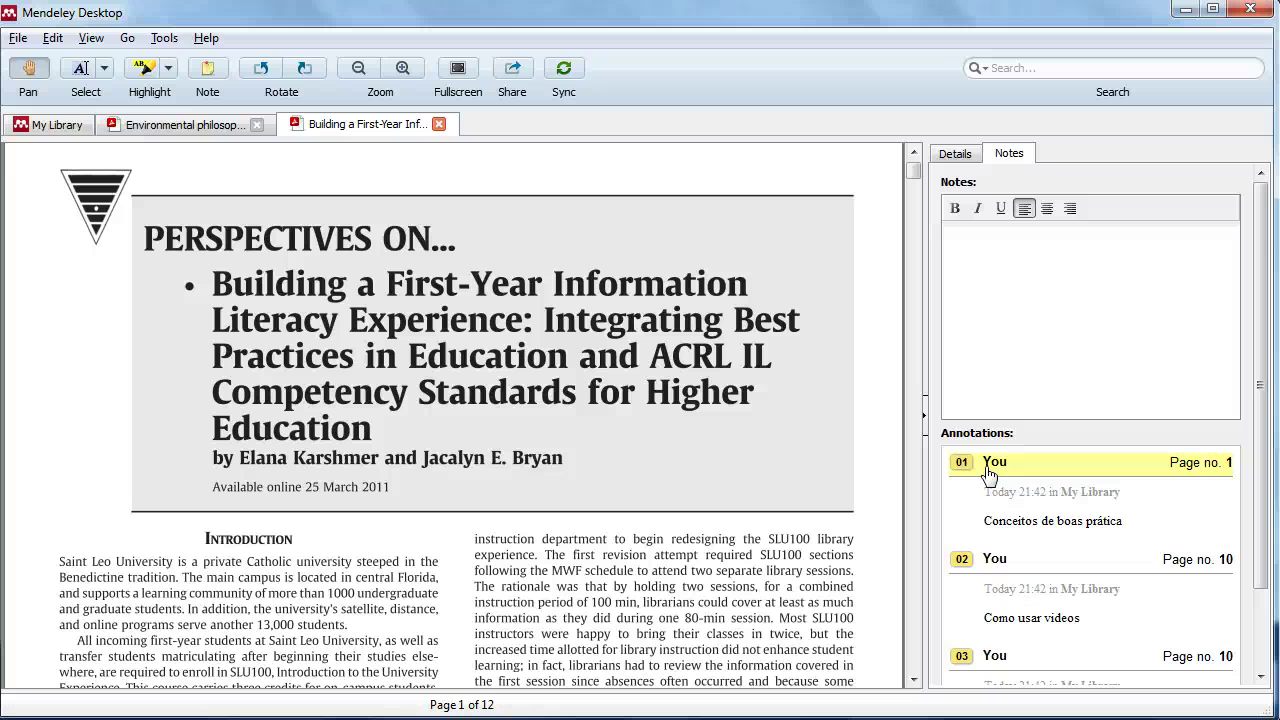
click(664, 478)
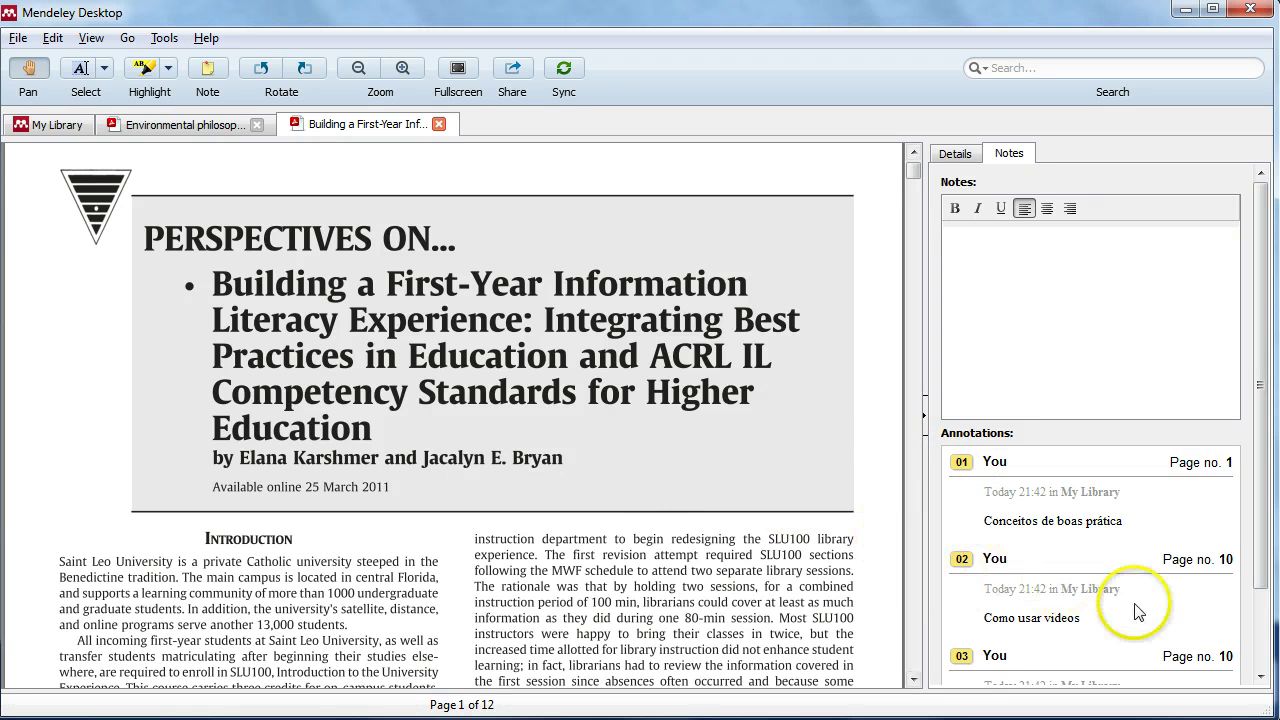
Jump to annotation 02, "Como usar videos", on page 10 and close its note to view the highlighted passage
click(997, 657)
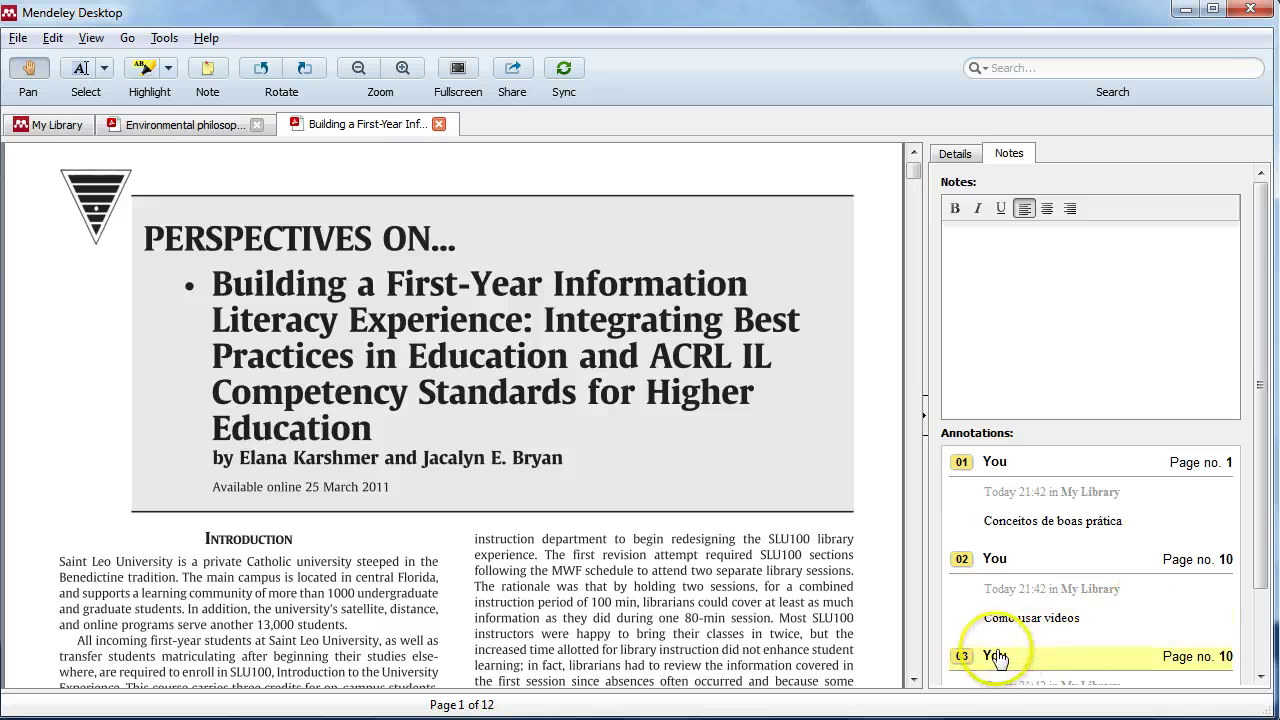
click(997, 560)
click(925, 548)
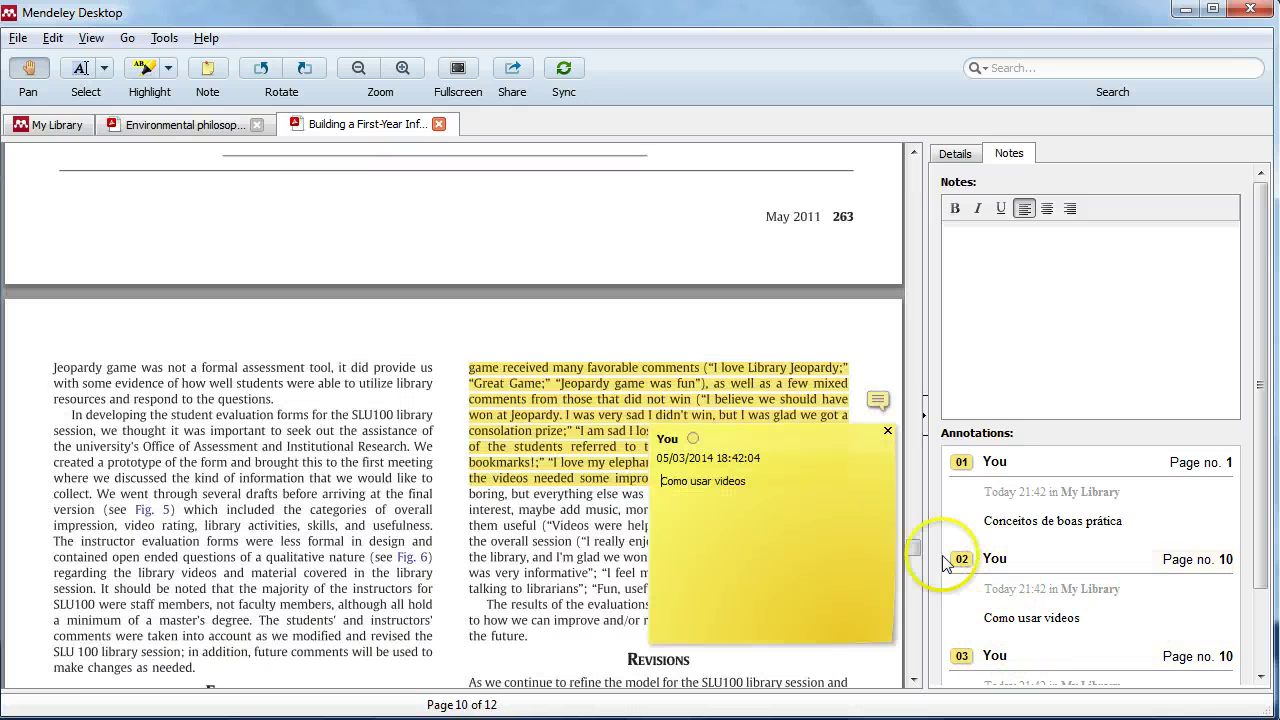
click(578, 562)
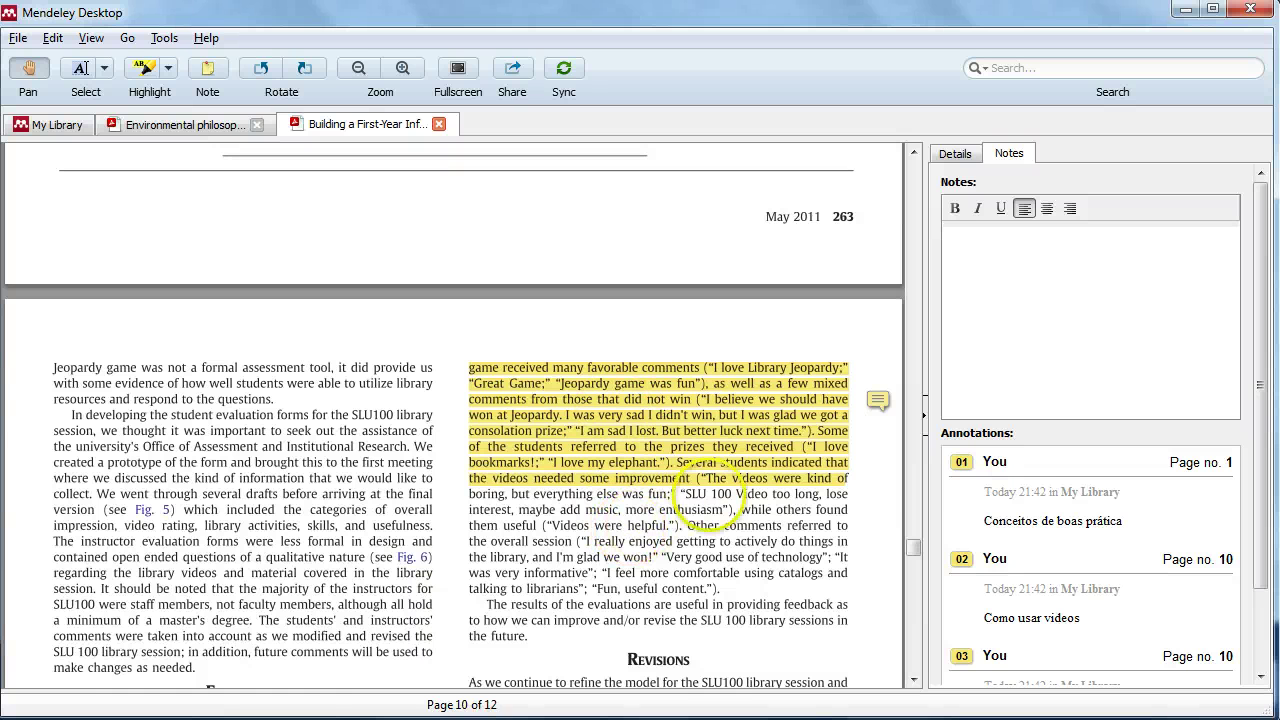
Jump to annotations 01, 03 and again 02 from the annotation list, and skim back through the article from page 10
click(992, 465)
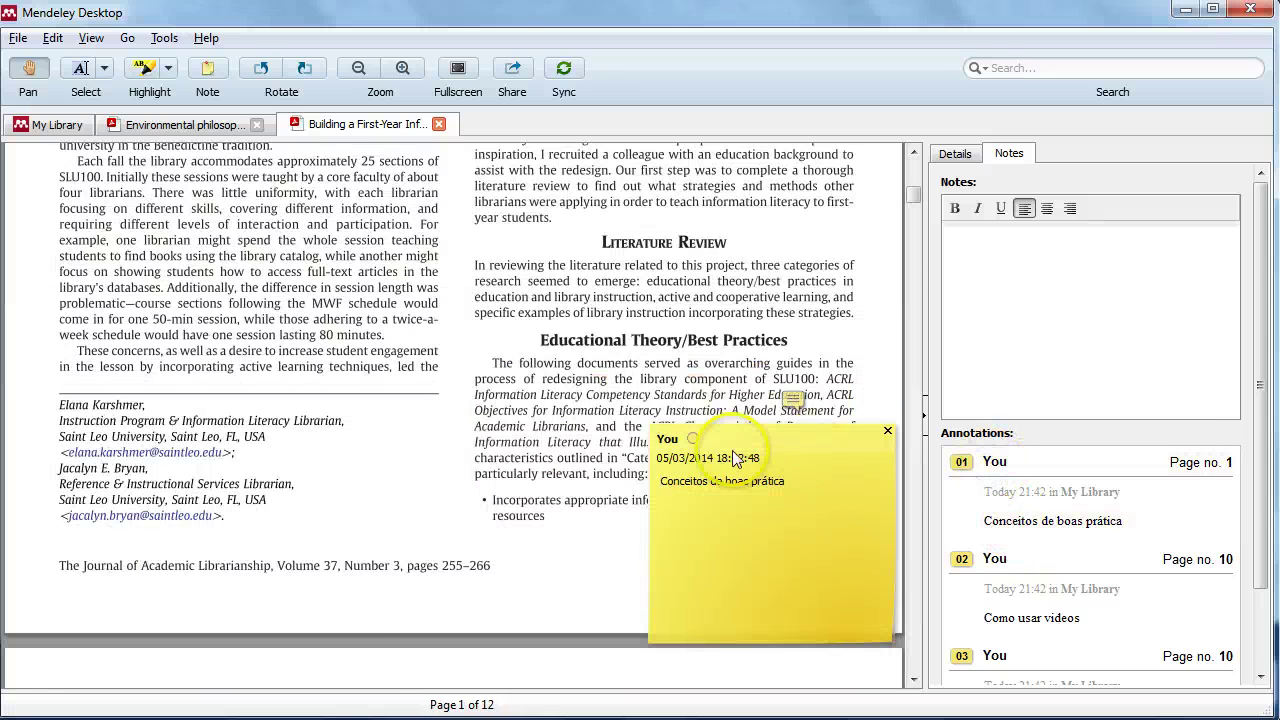
click(1003, 657)
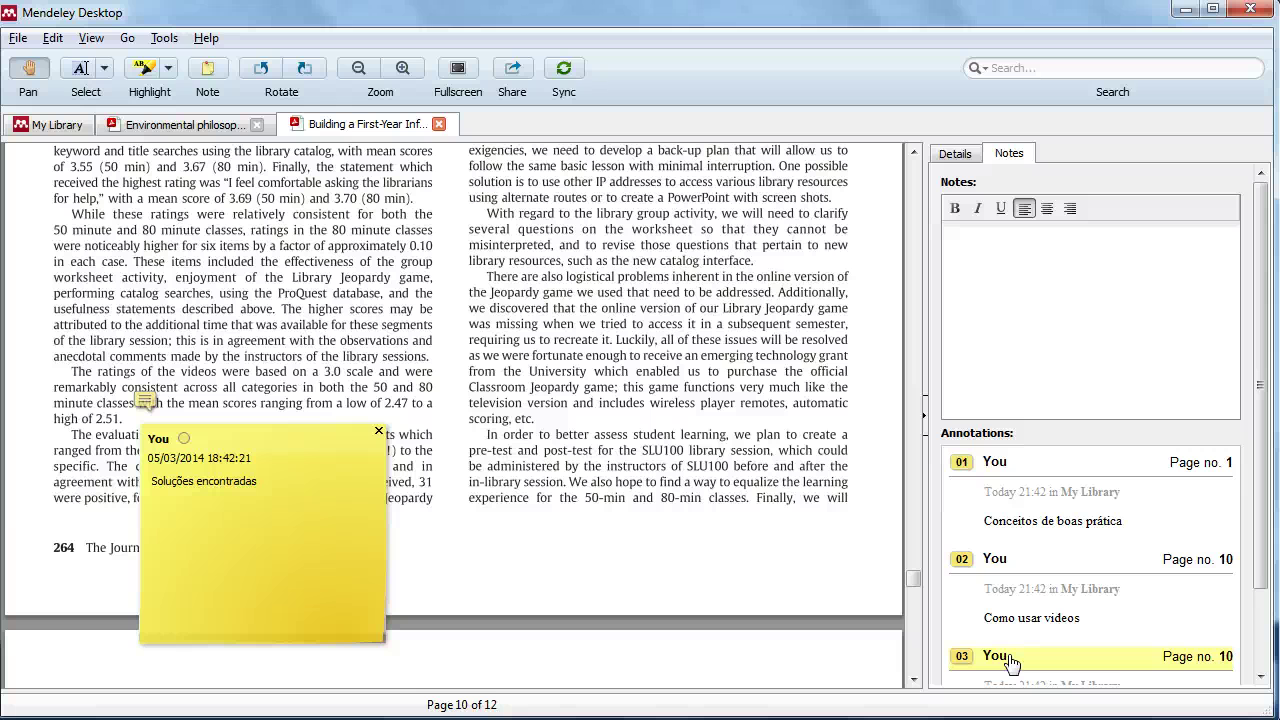
click(1005, 592)
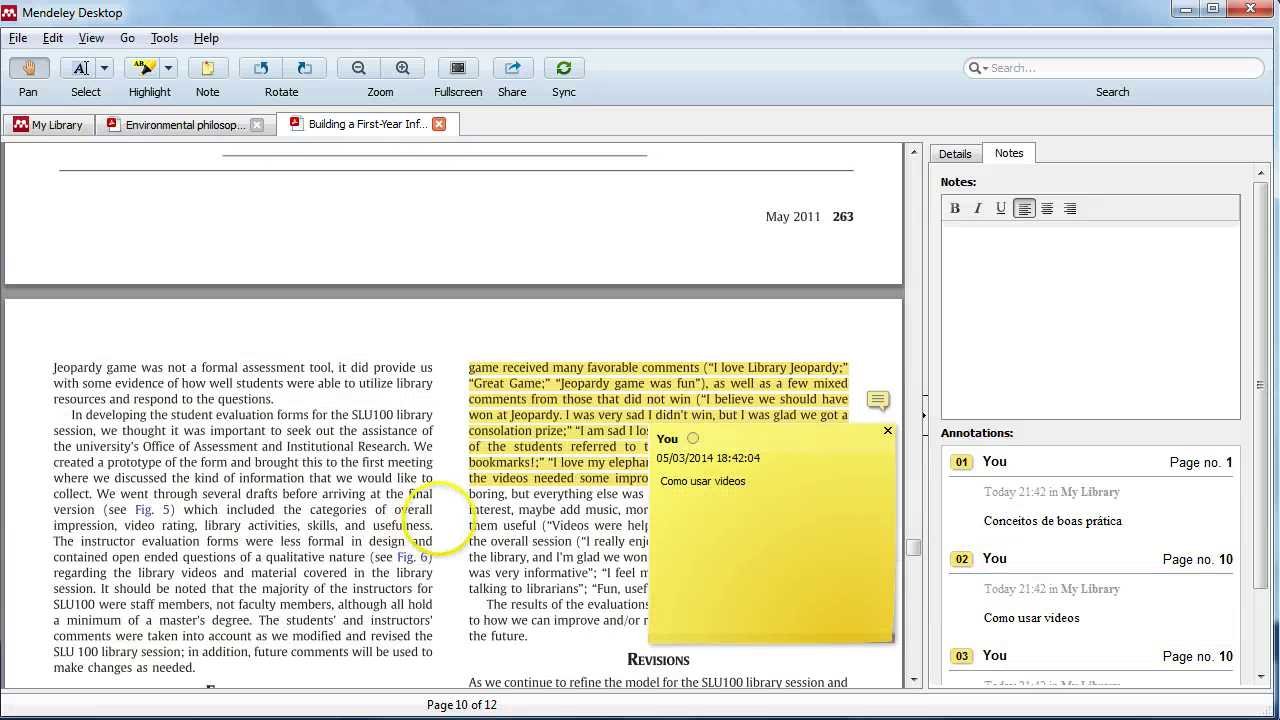
scroll(440, 520, up, 10)
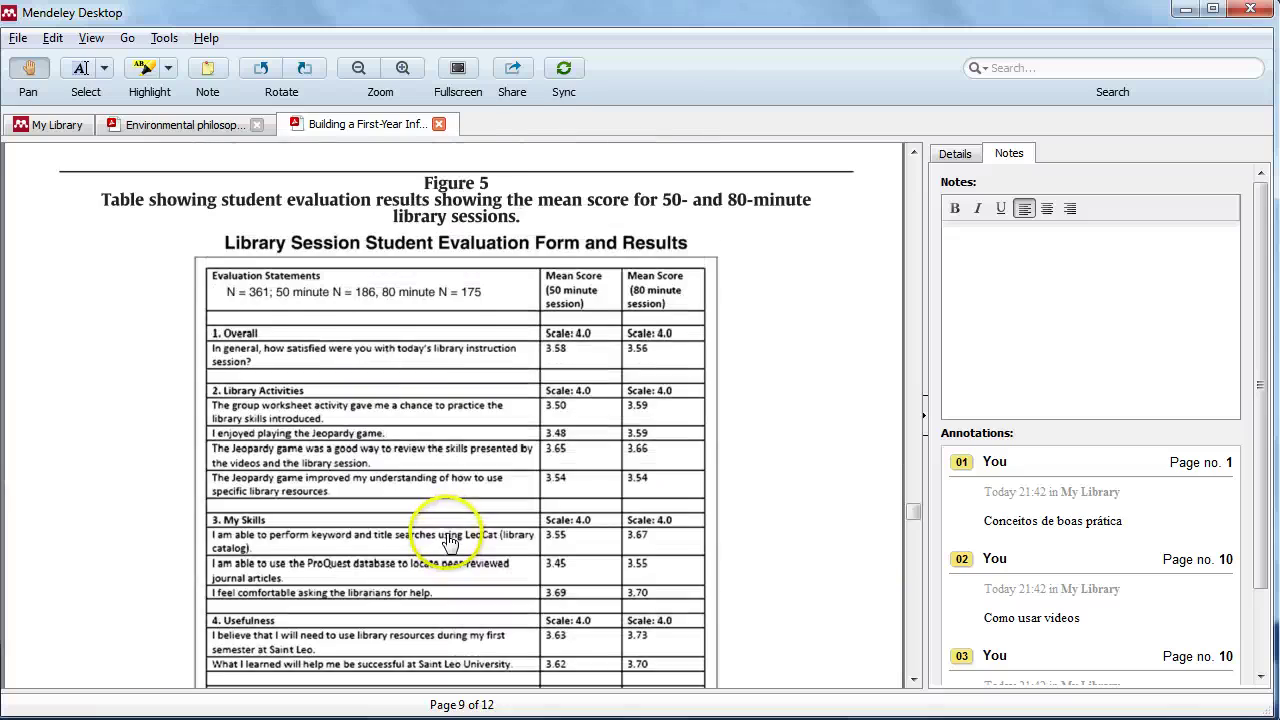
scroll(450, 542, up, 15)
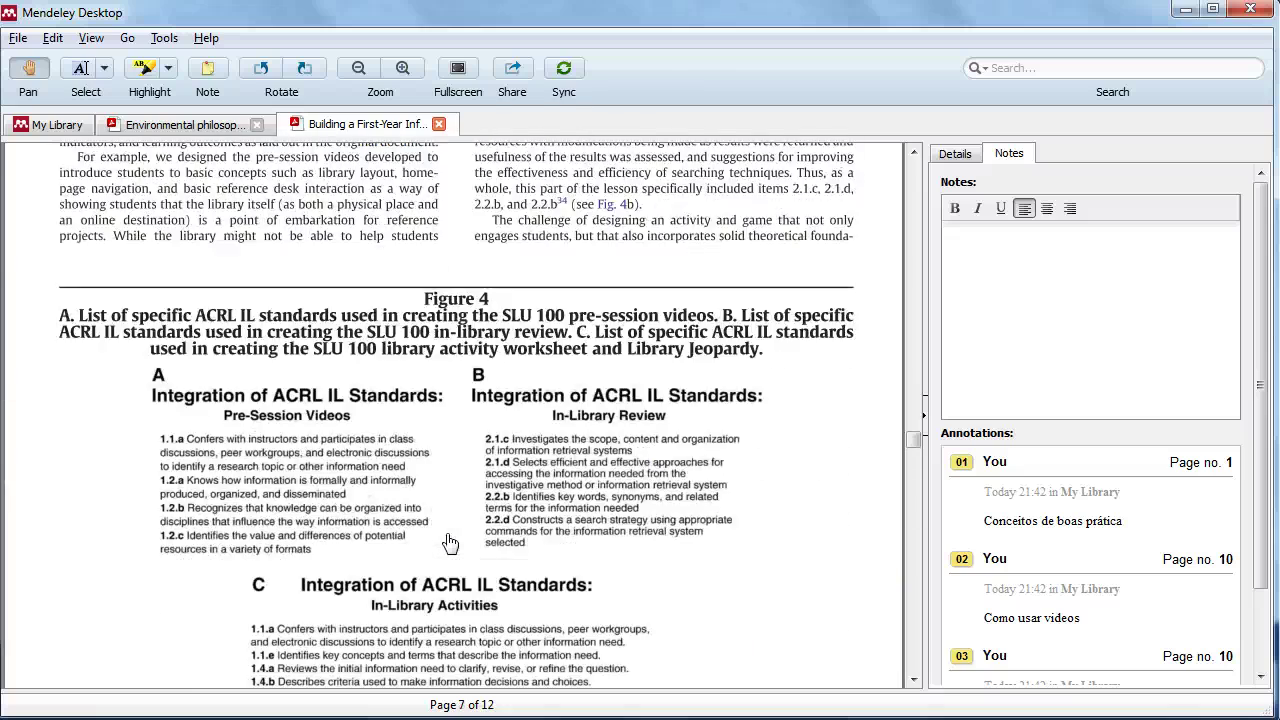
scroll(450, 542, up, 15)
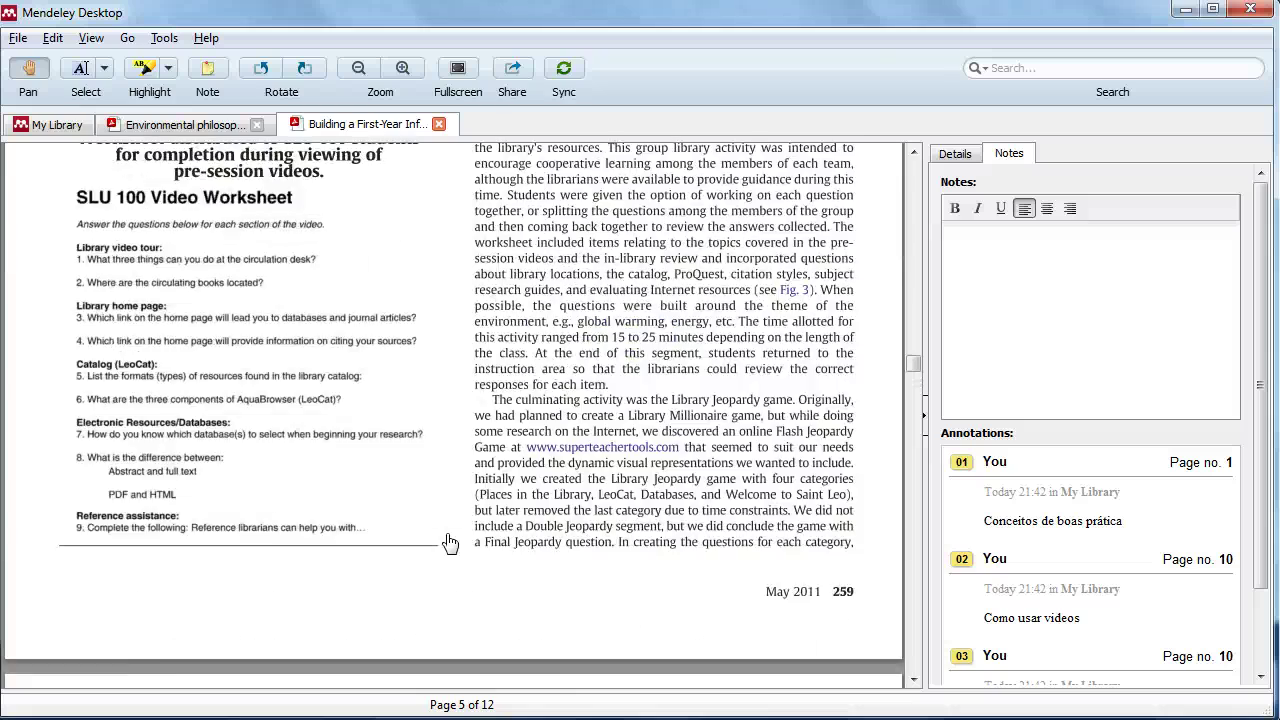
scroll(450, 542, up, 15)
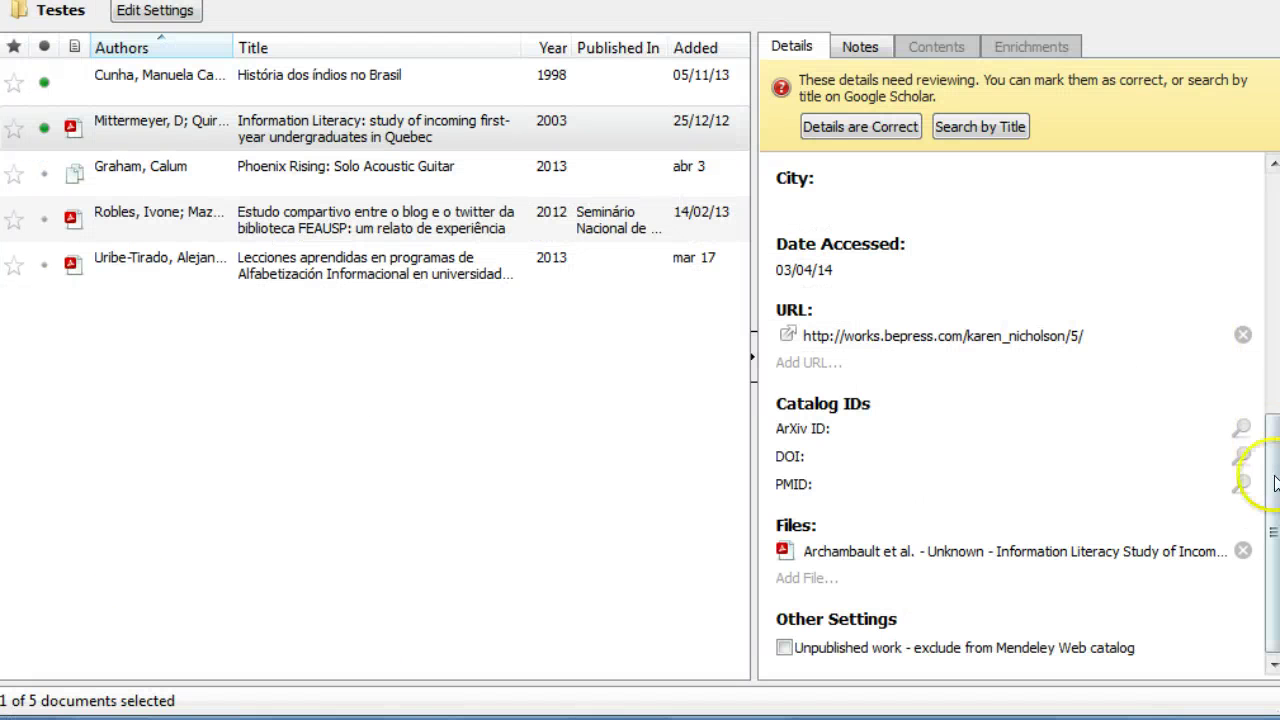
Examine the details of "Information Literacy: study of incoming first-year undergraduates in Quebec", including its Journal and Volume fields
scroll(1275, 483, up, 5)
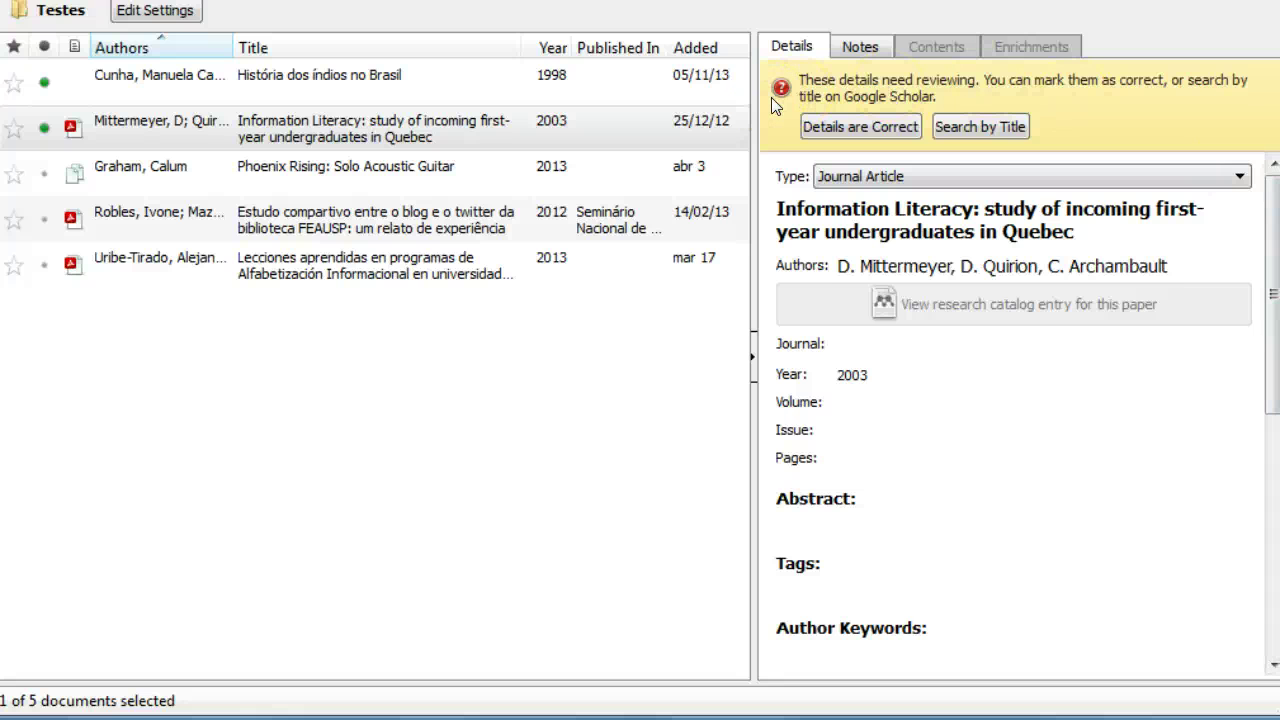
click(850, 347)
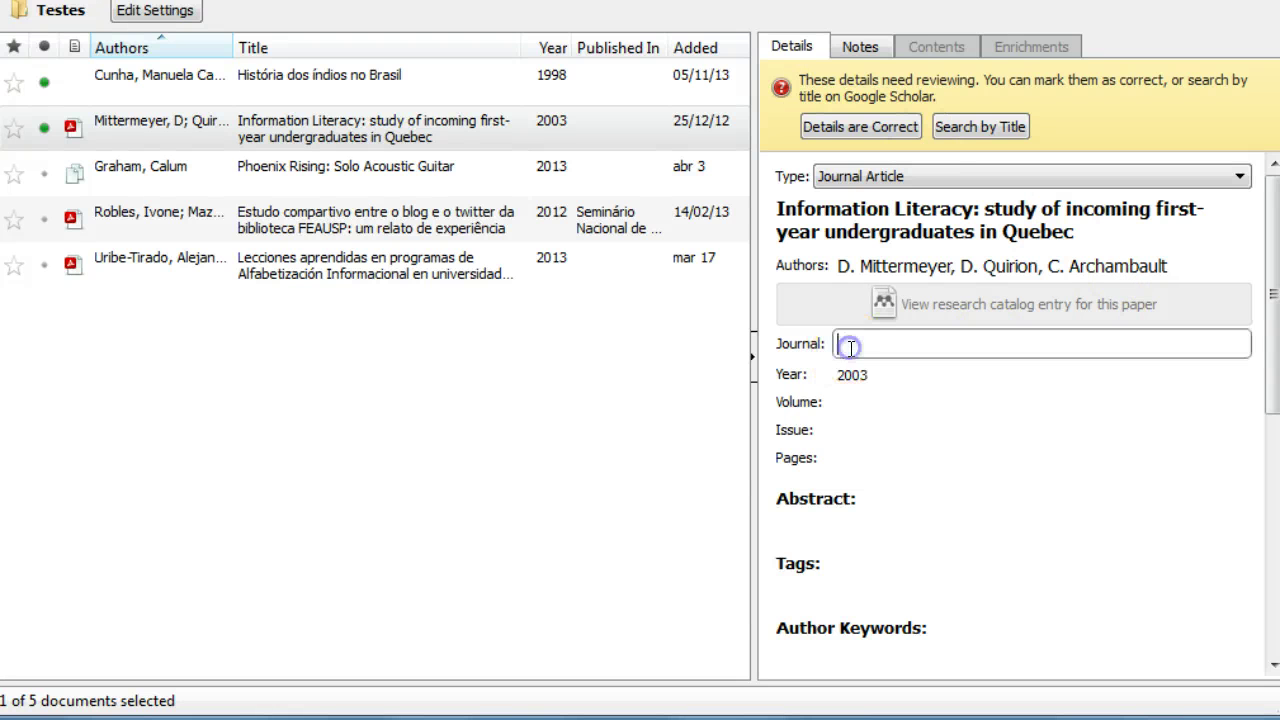
click(863, 403)
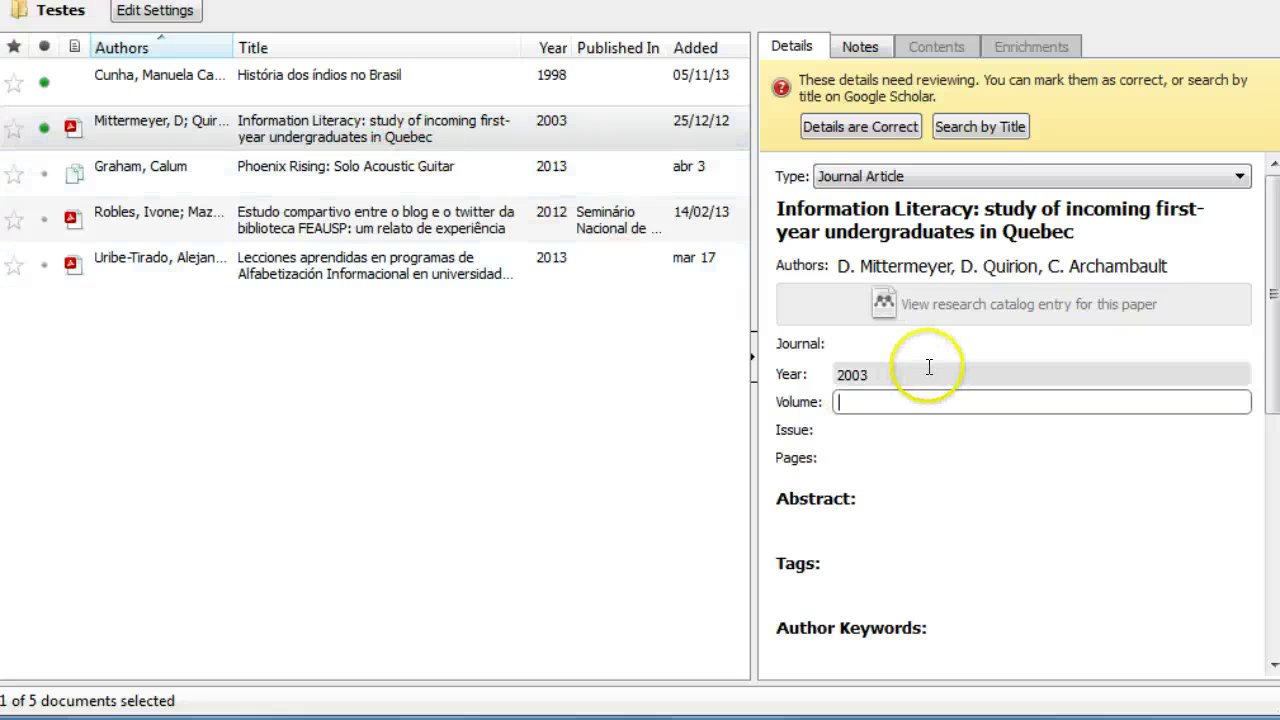
Look up the Quebec information literacy reference by title on Google Scholar and check its details down to the access date and URL
click(986, 128)
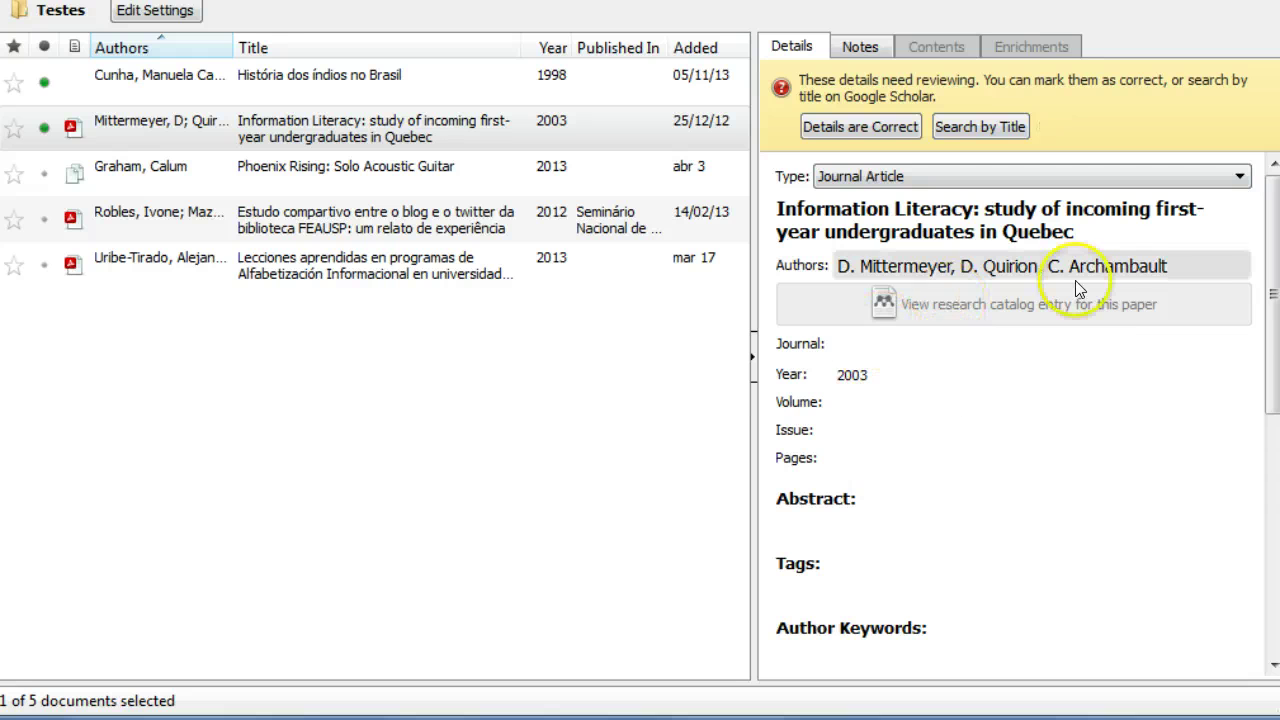
scroll(1275, 350, down, 5)
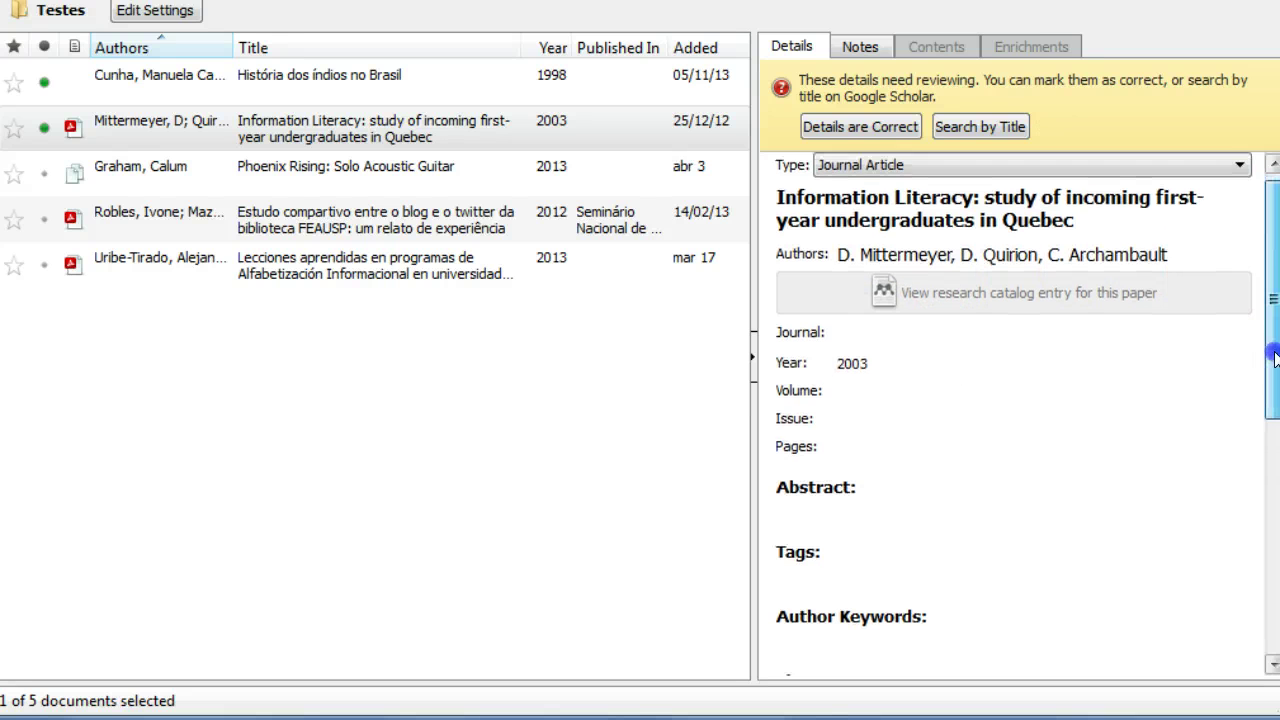
scroll(1273, 430, down, 4)
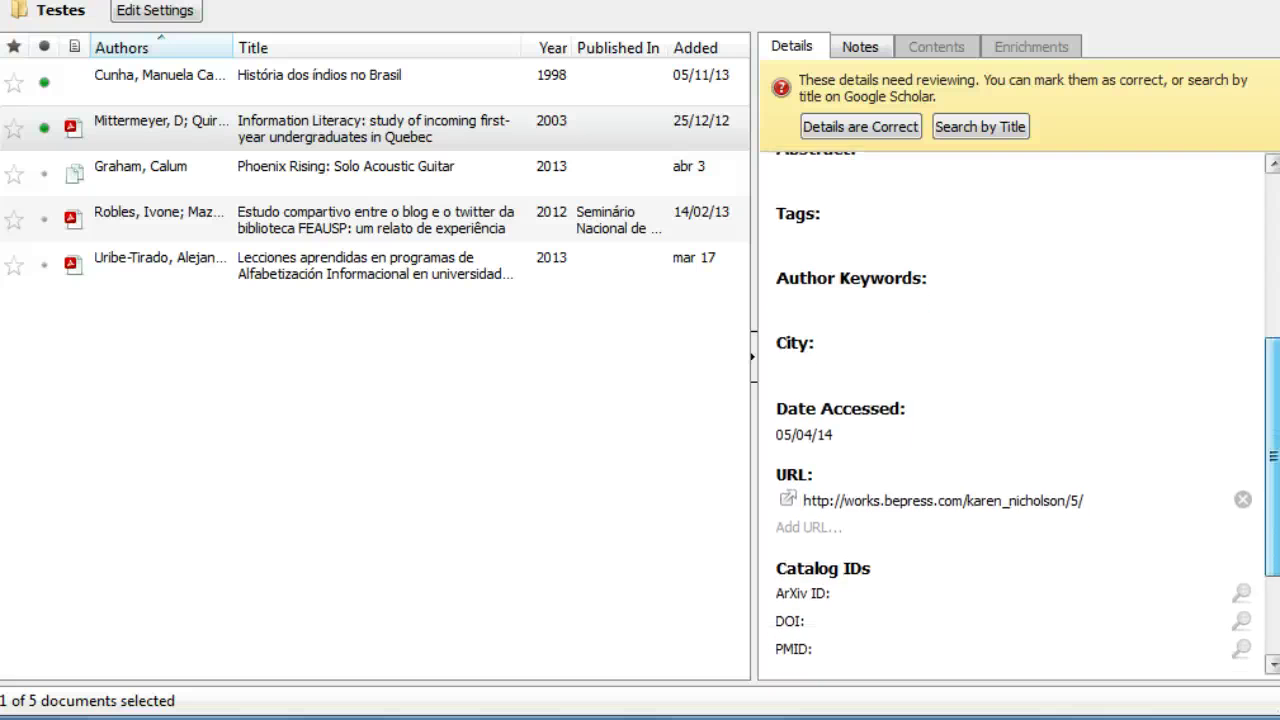
scroll(1273, 430, down, 1)
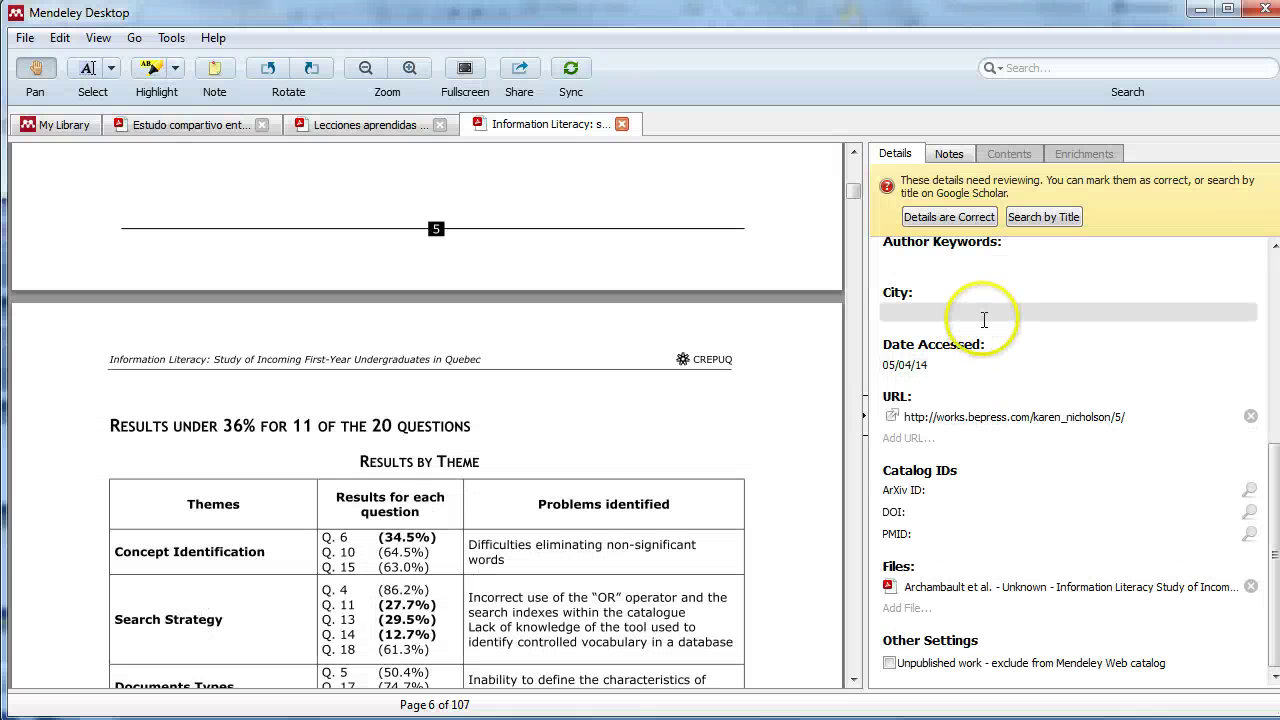
Add ISBN and Language to the fields shown for Journal Article documents in the program options and apply the change
click(170, 40)
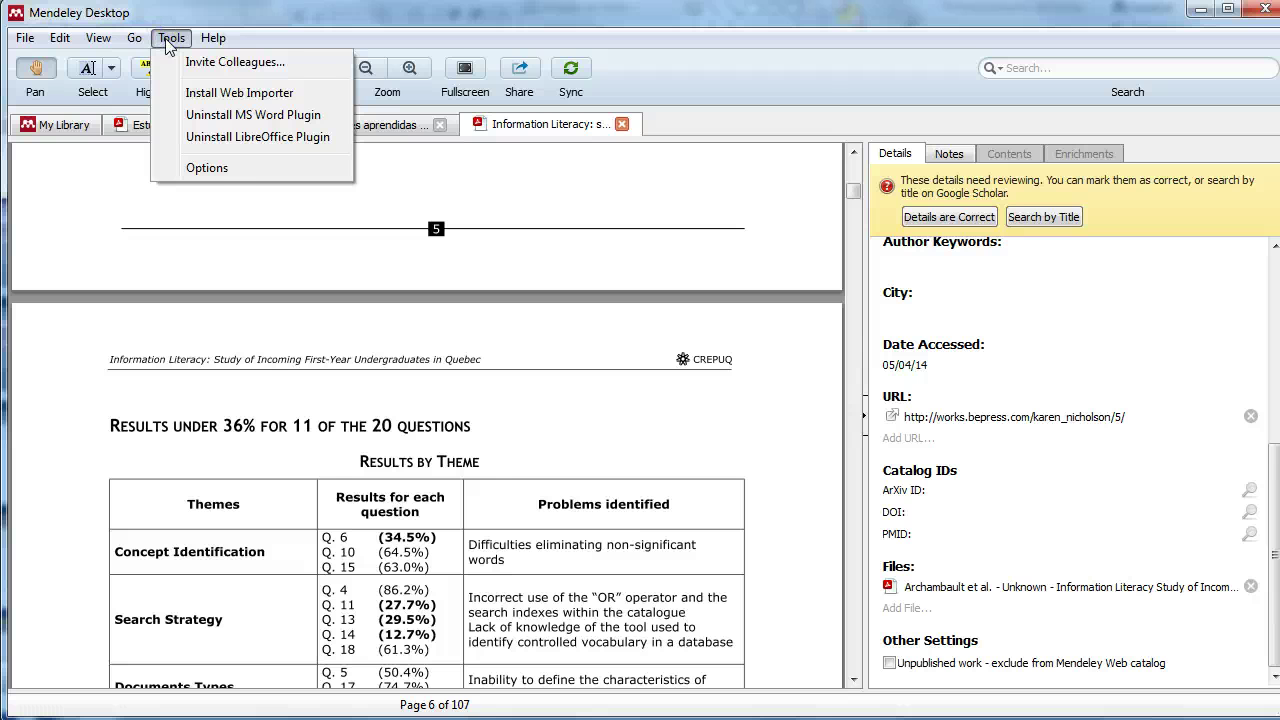
click(207, 167)
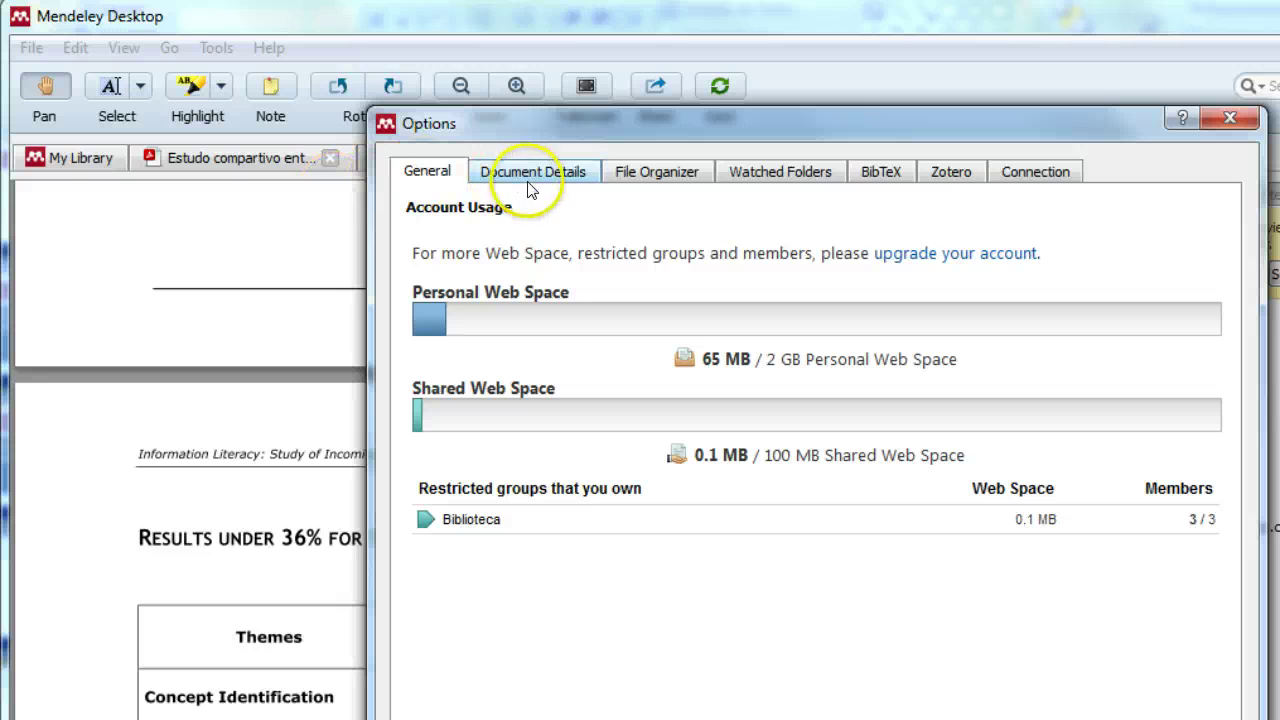
click(424, 142)
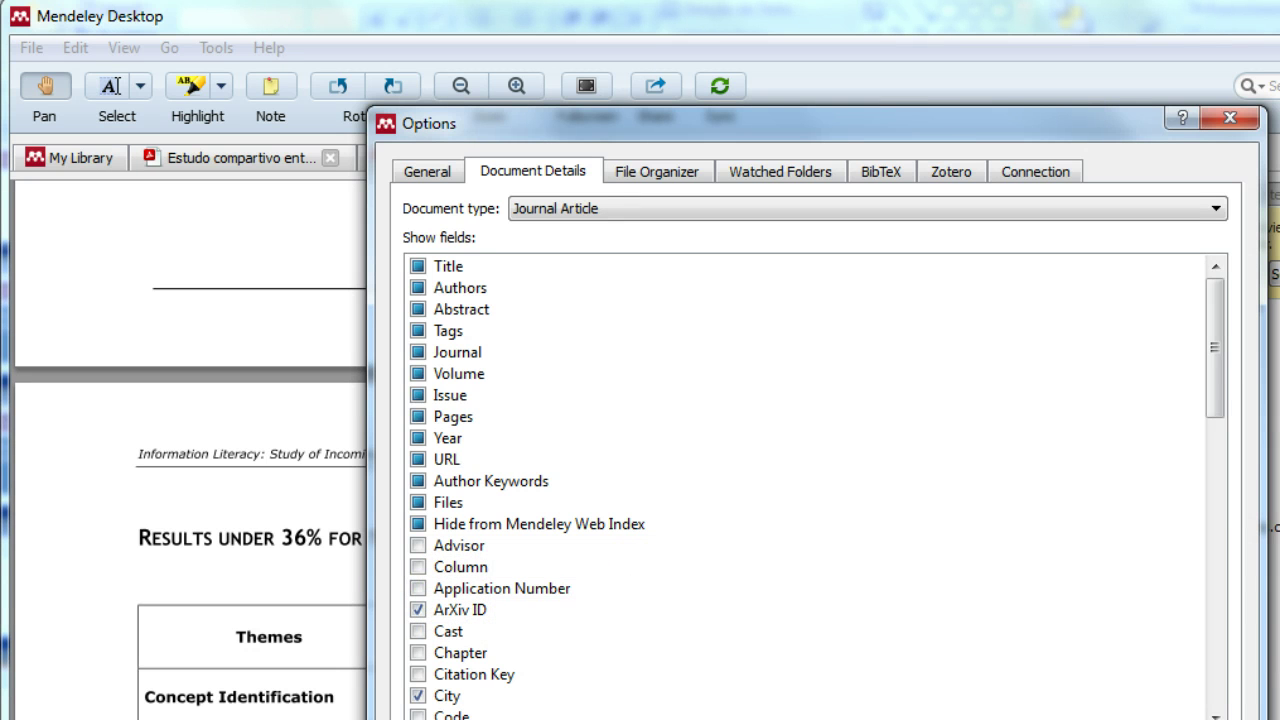
drag(1210, 362, 1208, 428)
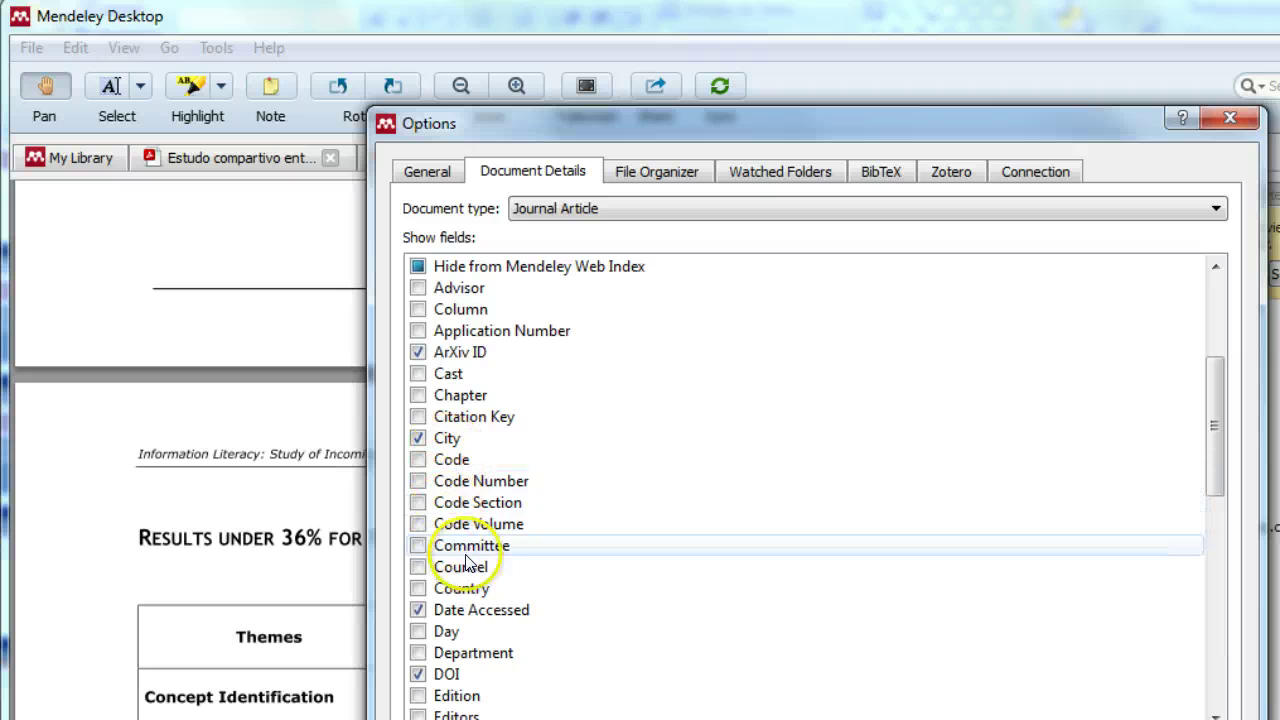
drag(1205, 429, 1192, 517)
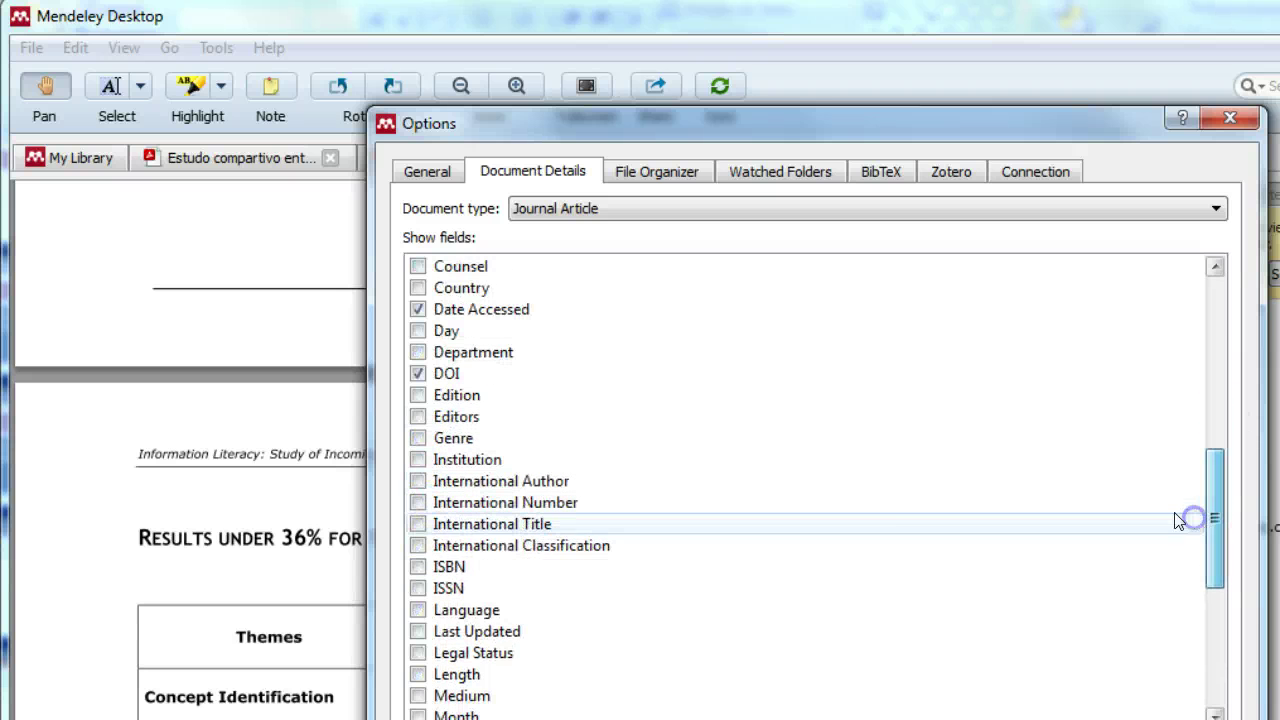
click(450, 568)
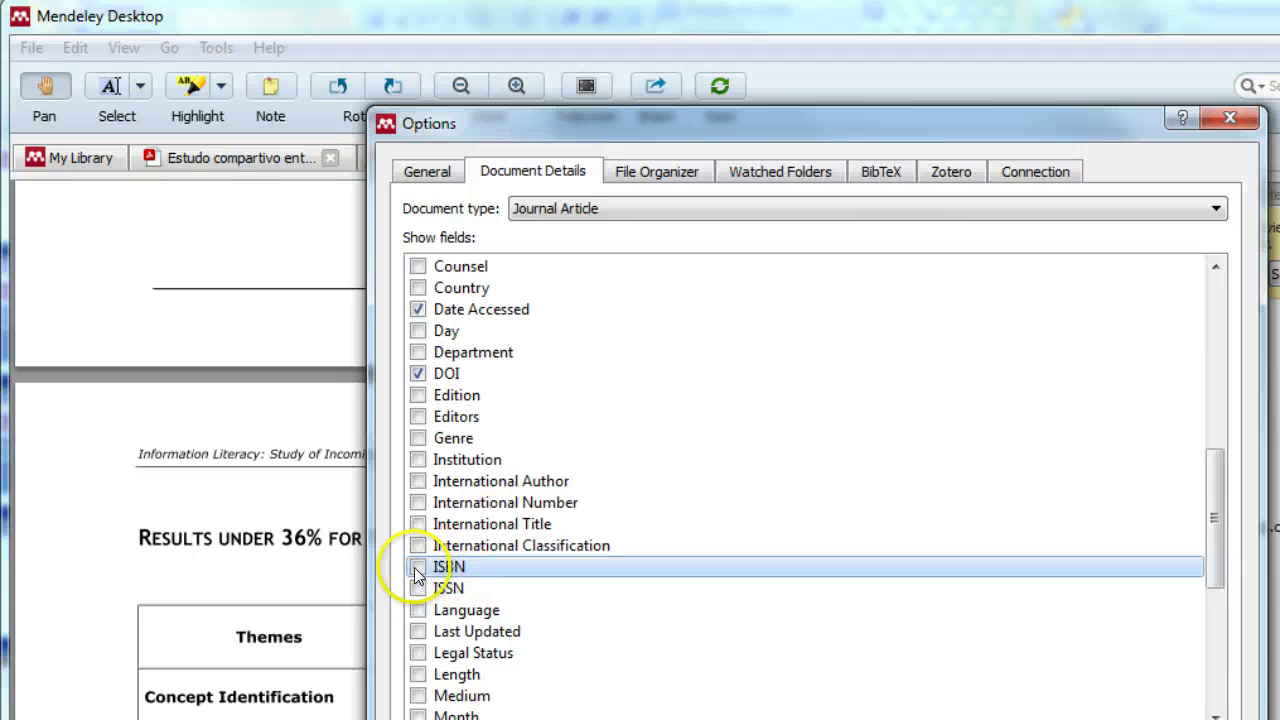
click(418, 567)
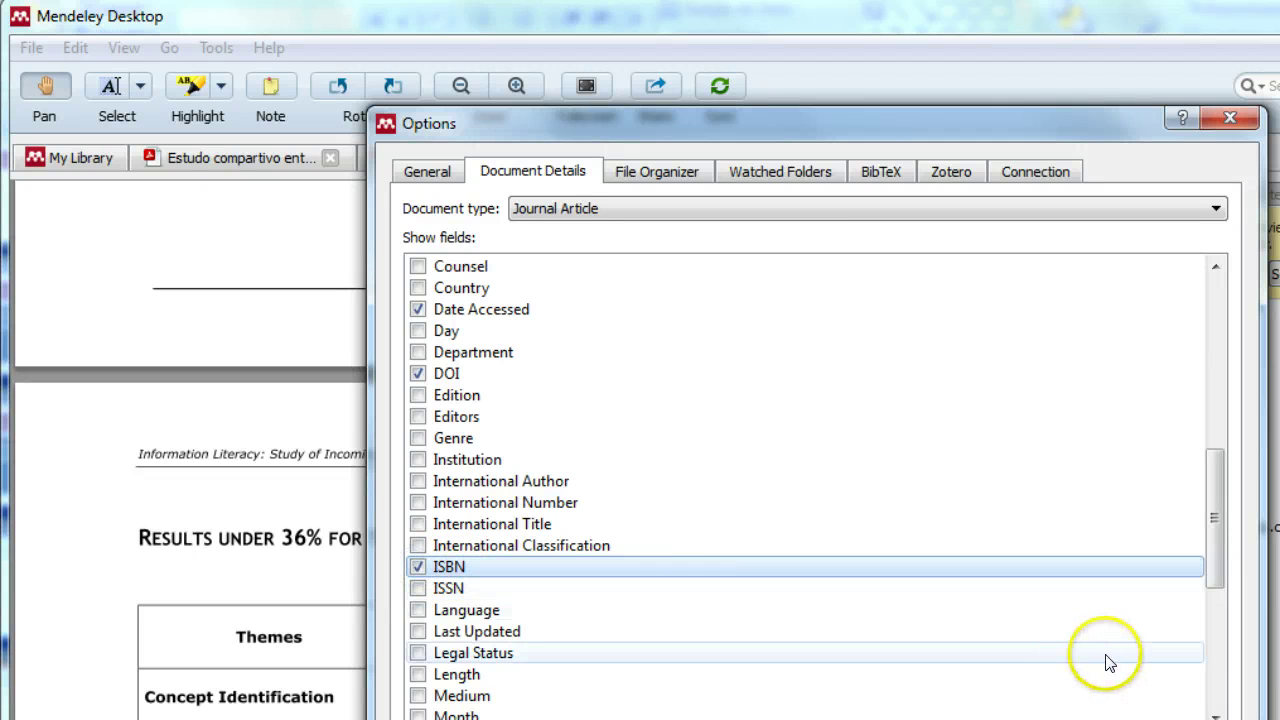
click(418, 609)
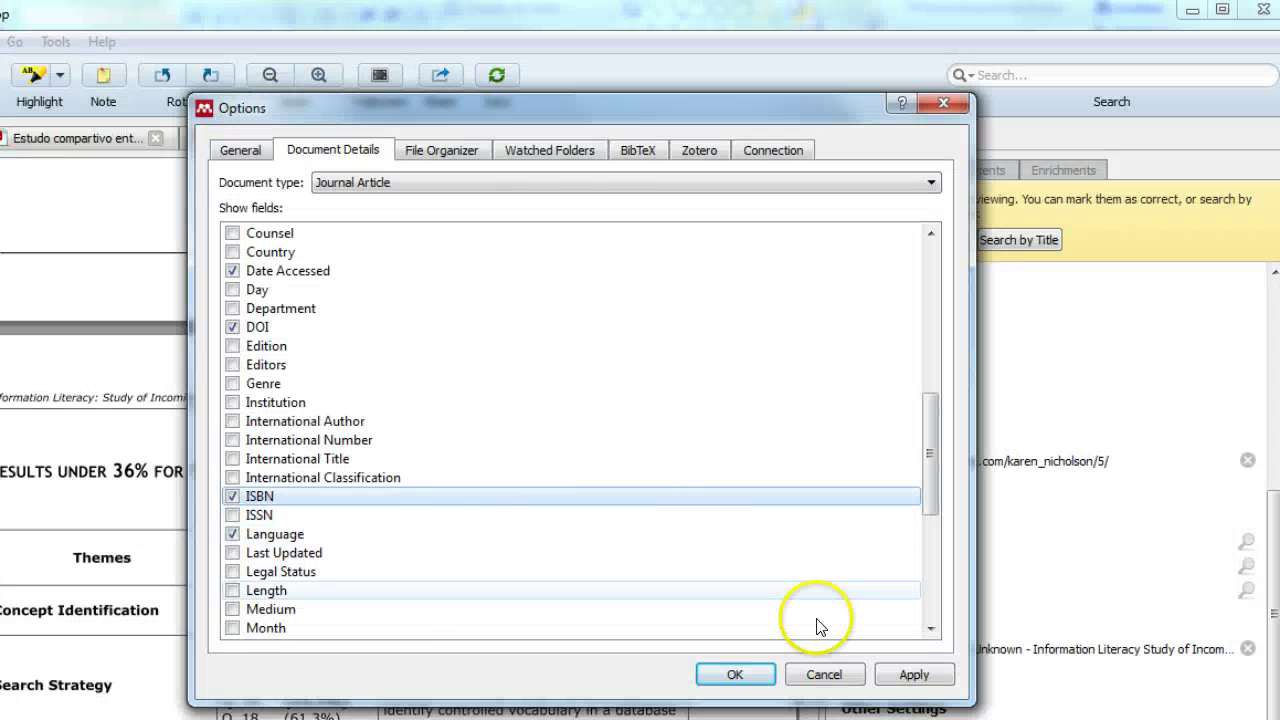
click(908, 676)
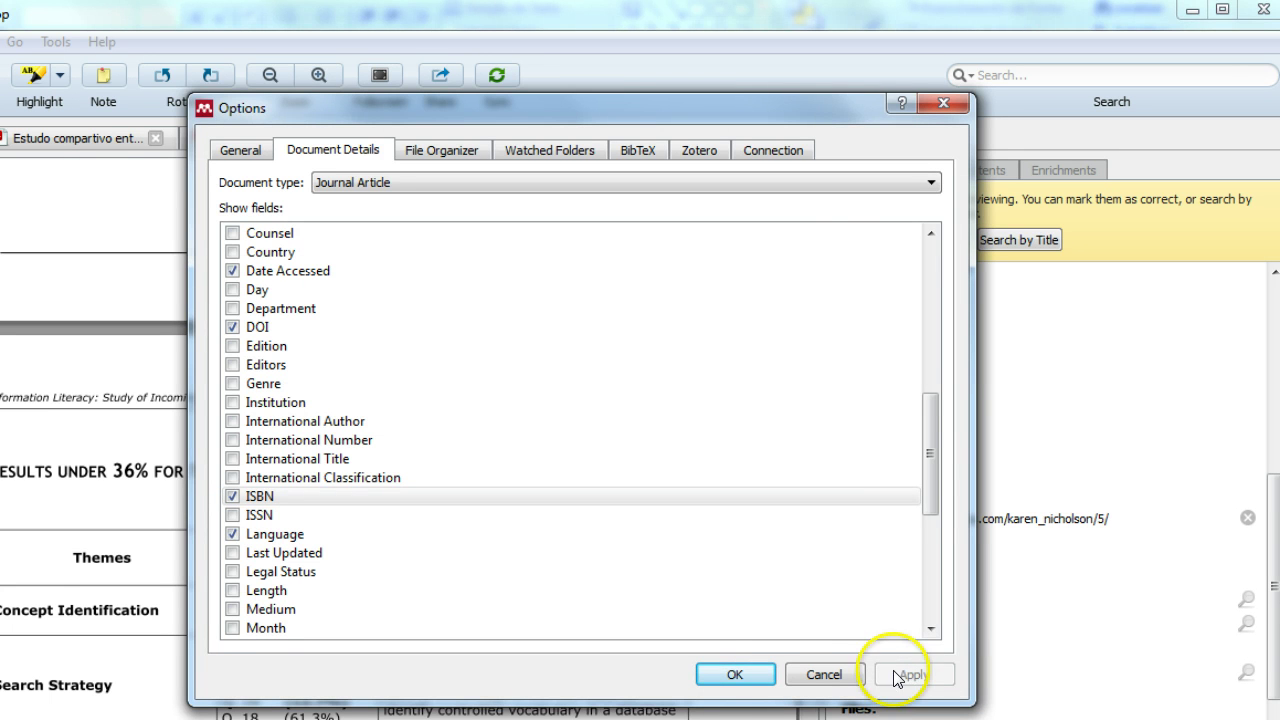
Close the program options and examine the Quebec reference's catalog IDs, including the ISBN, and its Date Accessed field
click(735, 675)
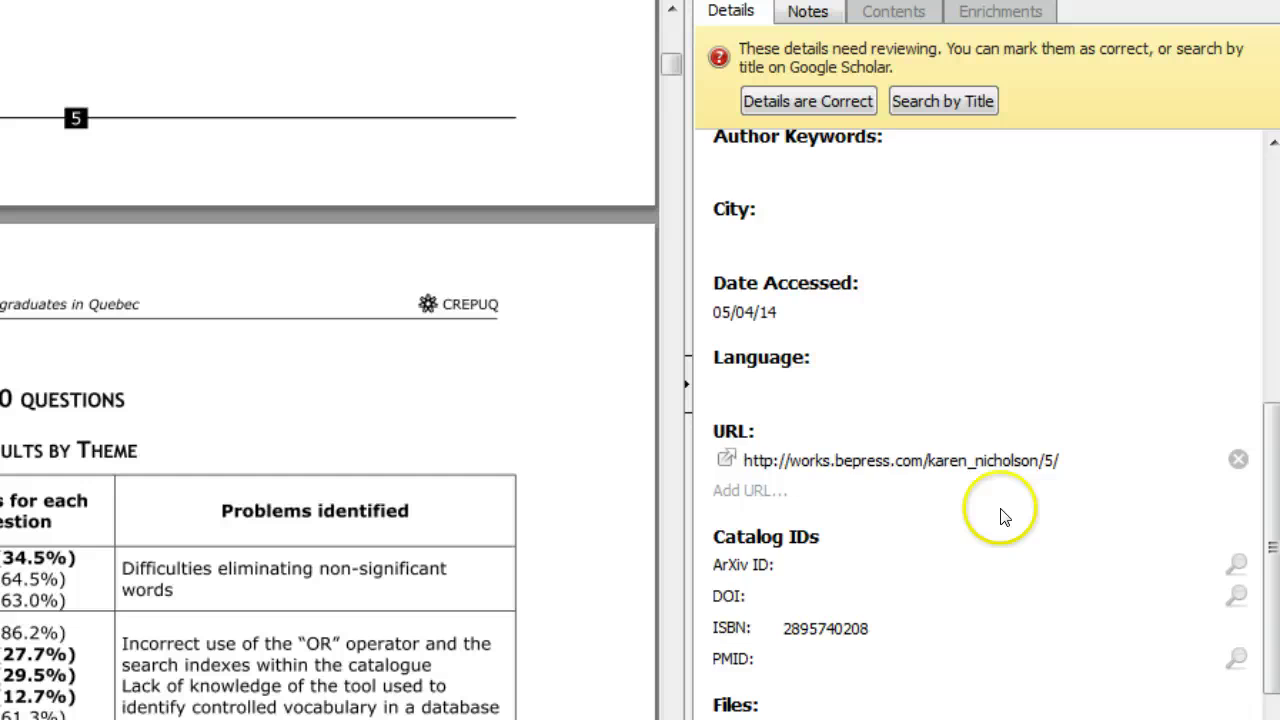
scroll(1000, 515, down, 2)
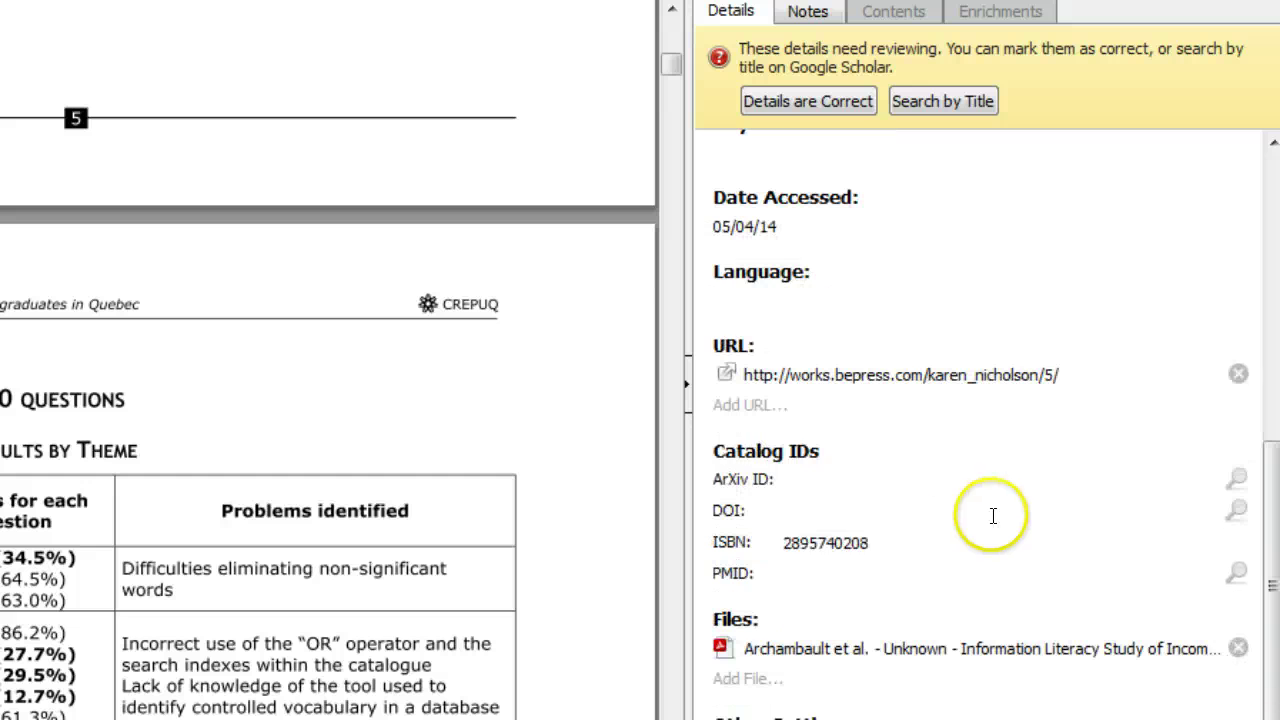
click(790, 541)
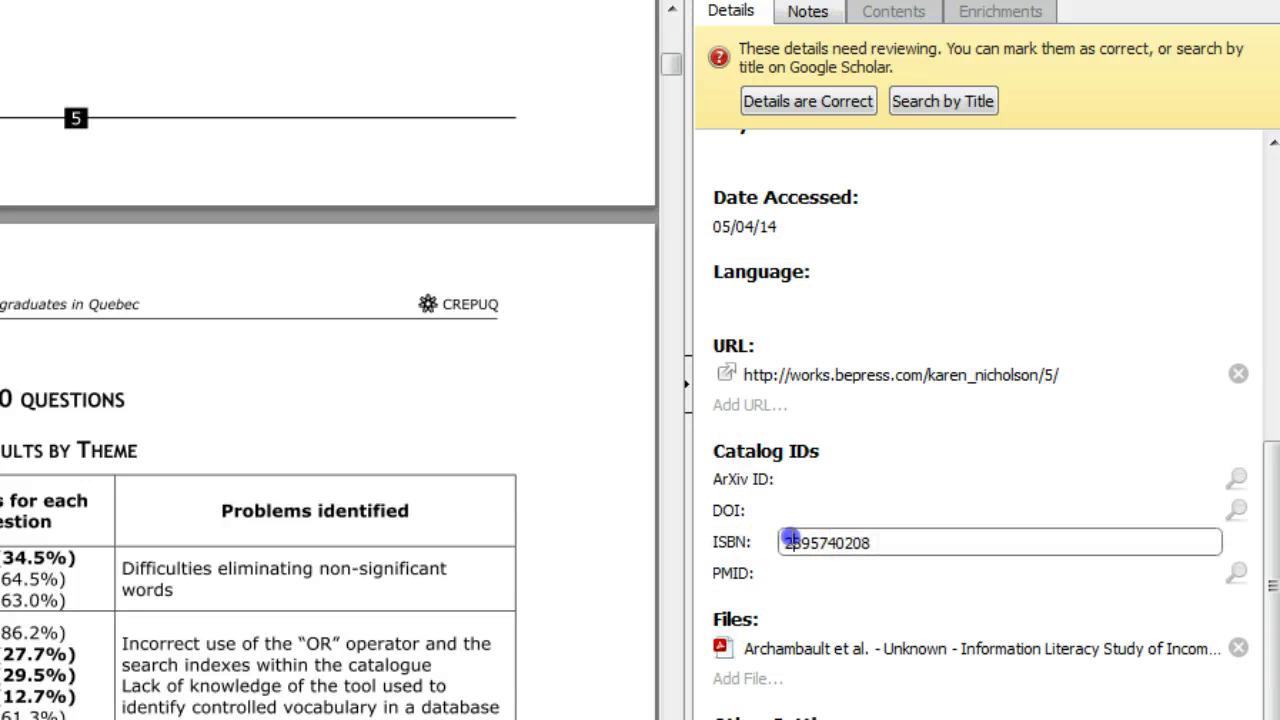
click(1031, 528)
click(911, 582)
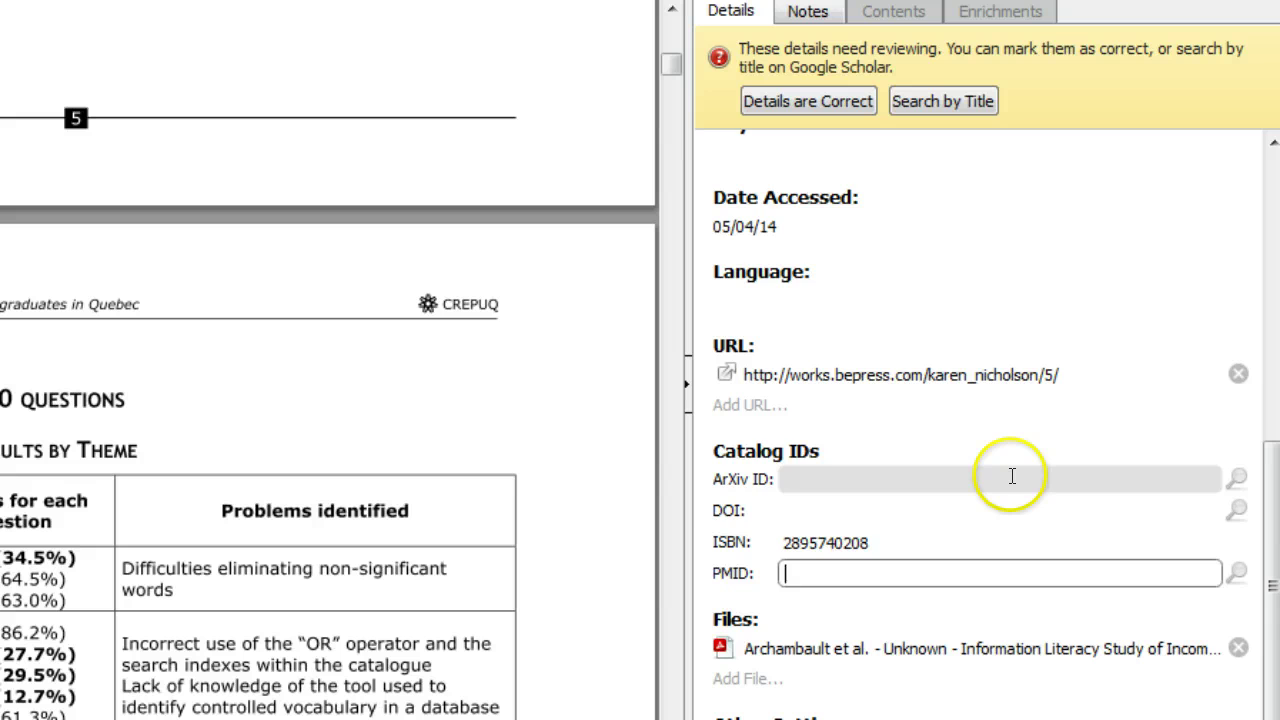
scroll(1012, 476, up, 1)
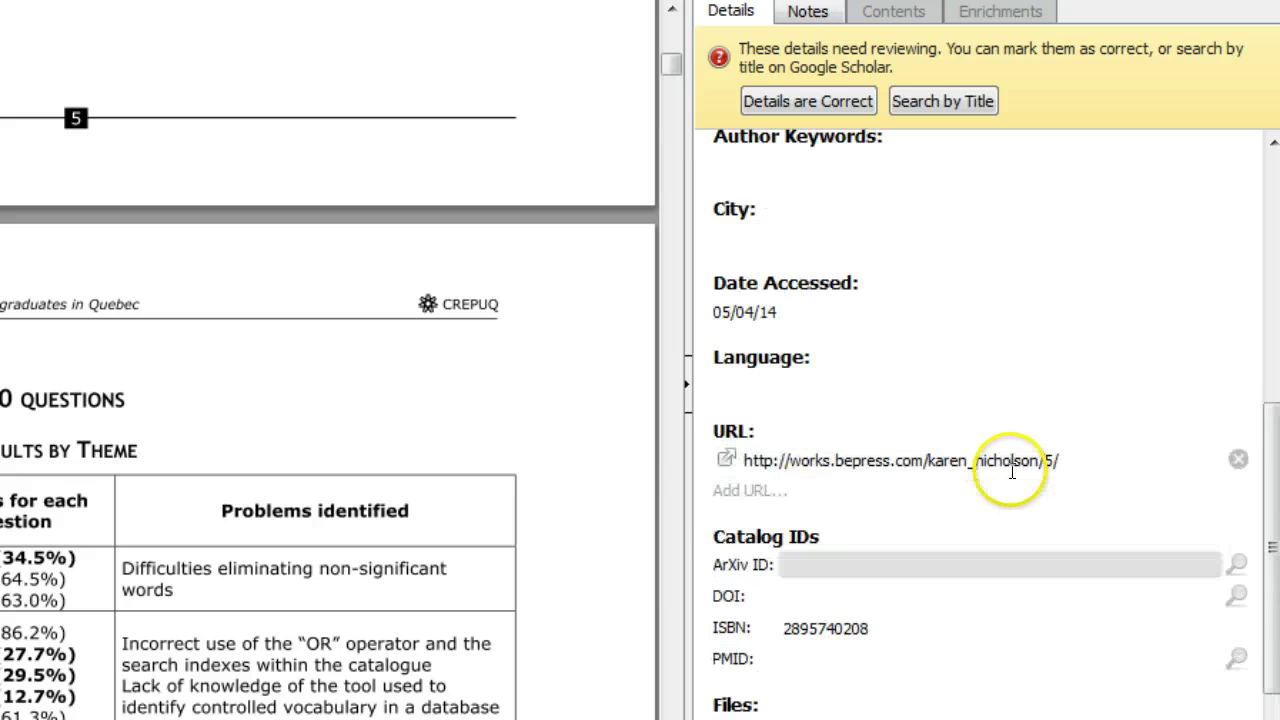
click(907, 302)
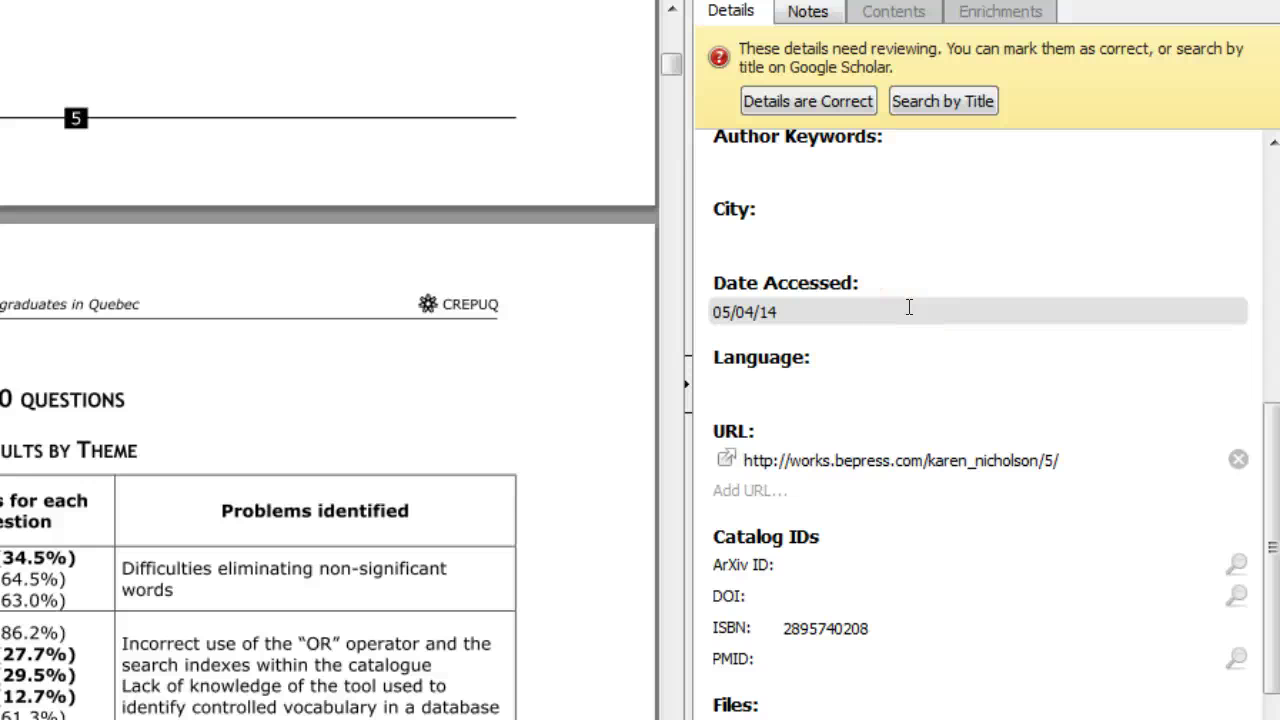
click(907, 307)
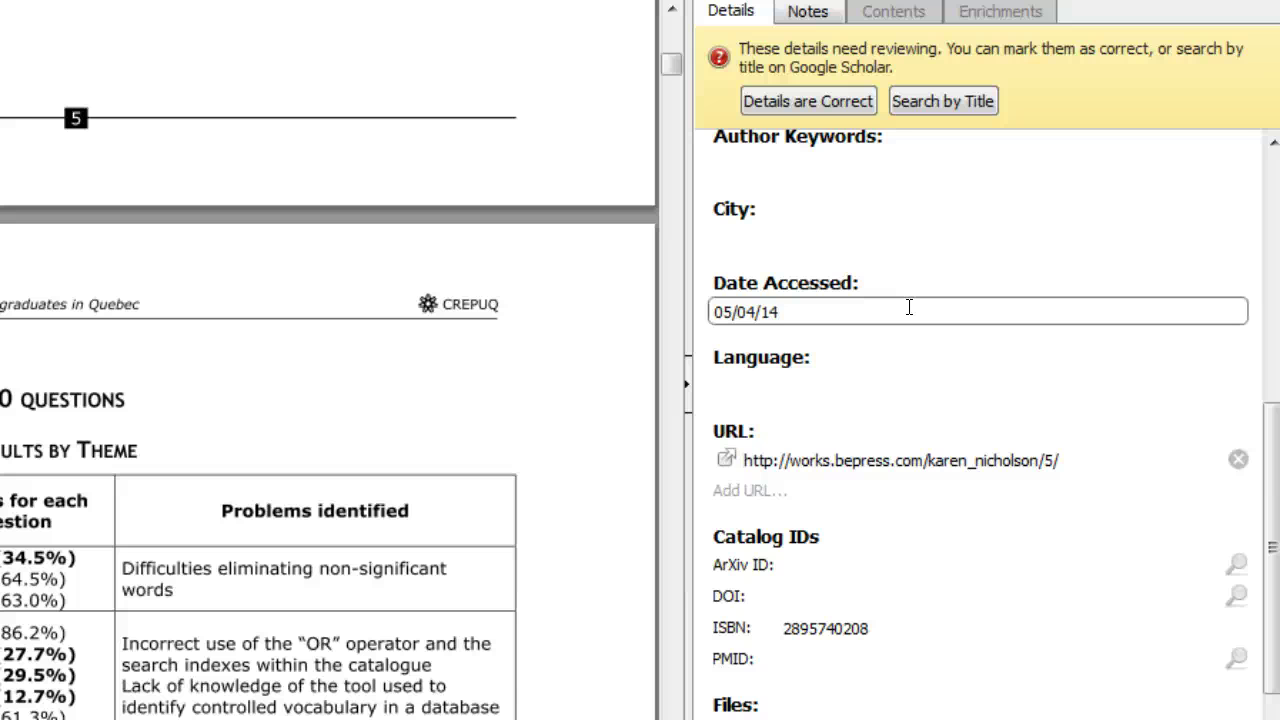
click(849, 614)
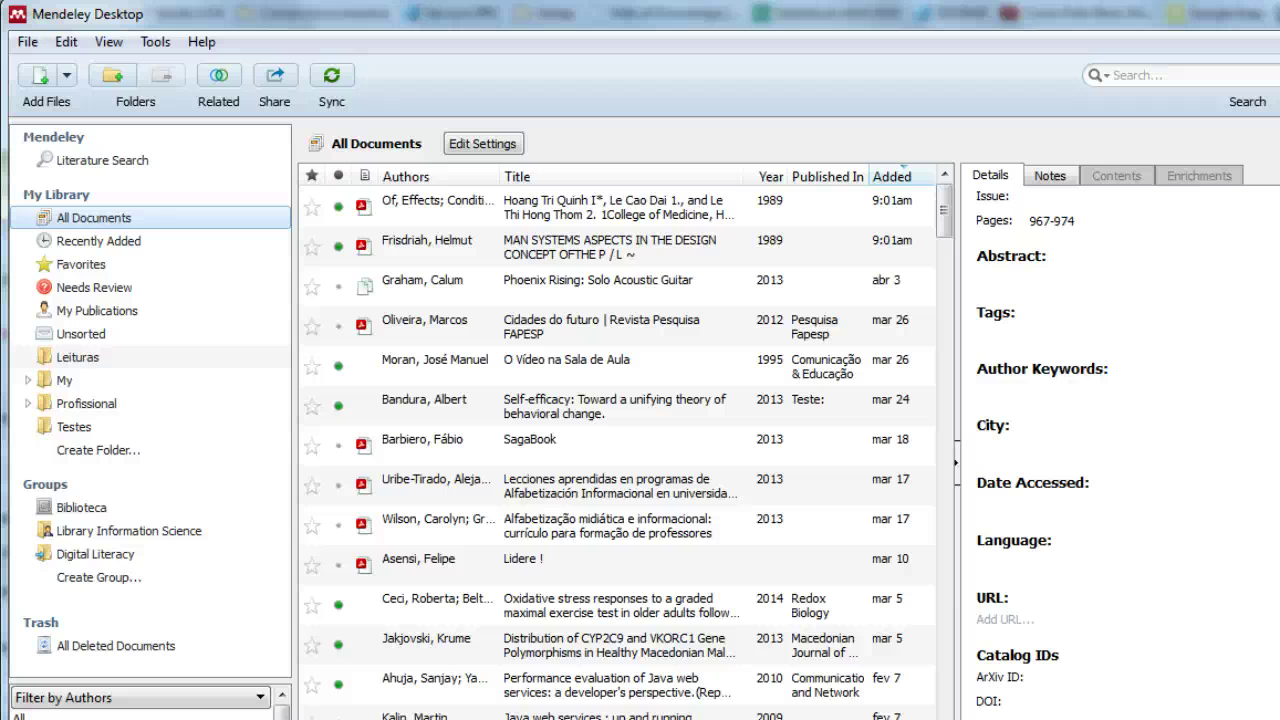
Browse the documents stored in the Leituras, My, Profissional and Testes folders
click(160, 360)
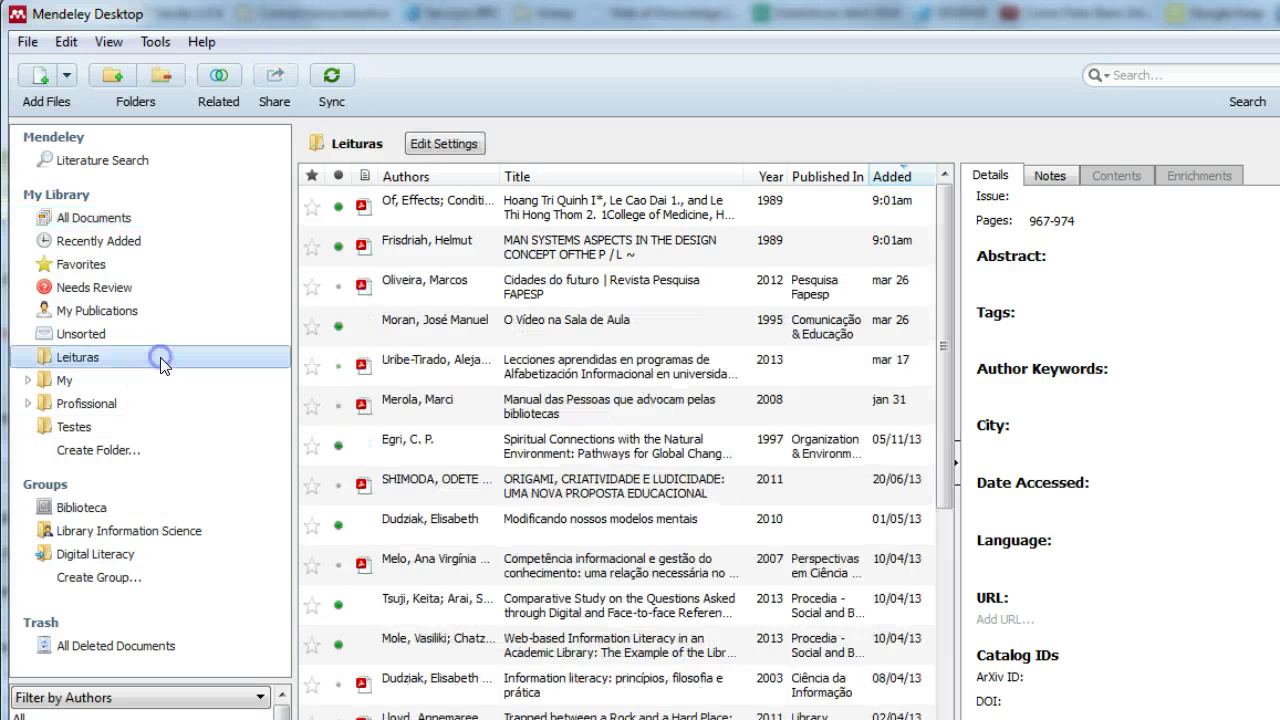
click(74, 380)
click(88, 404)
click(76, 427)
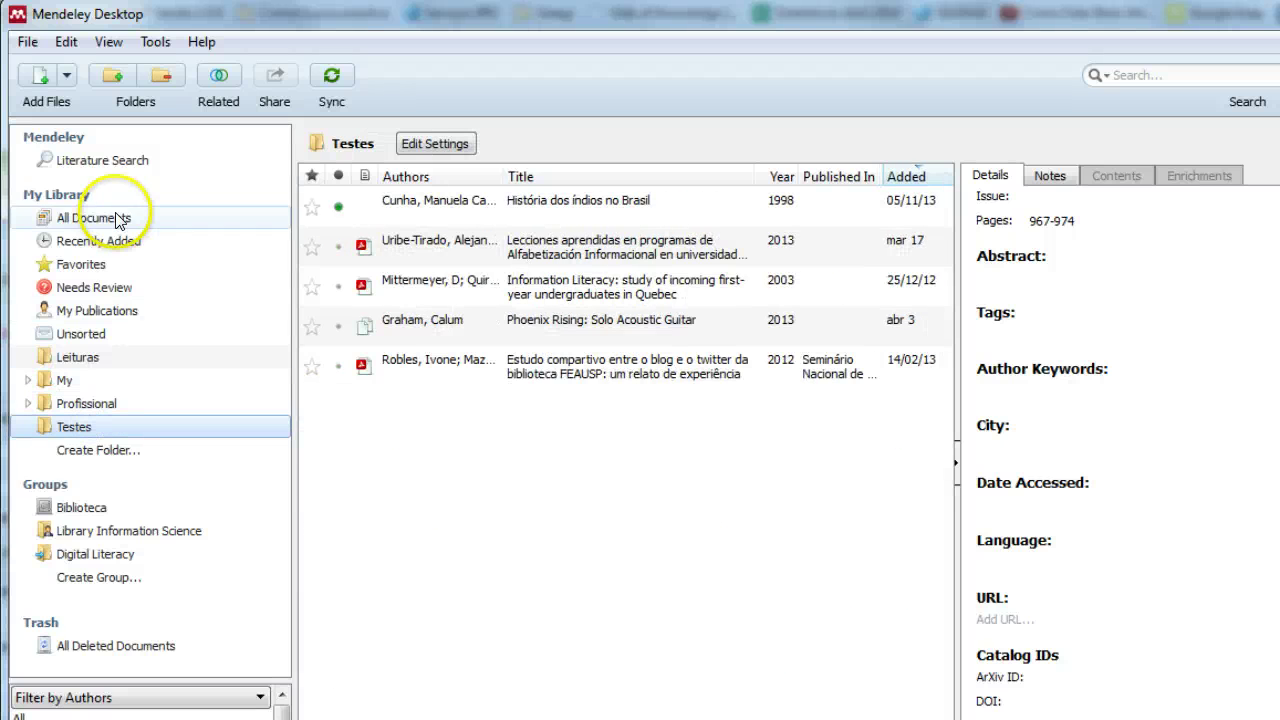
Check the All Documents collection of the library for duplicates
click(82, 213)
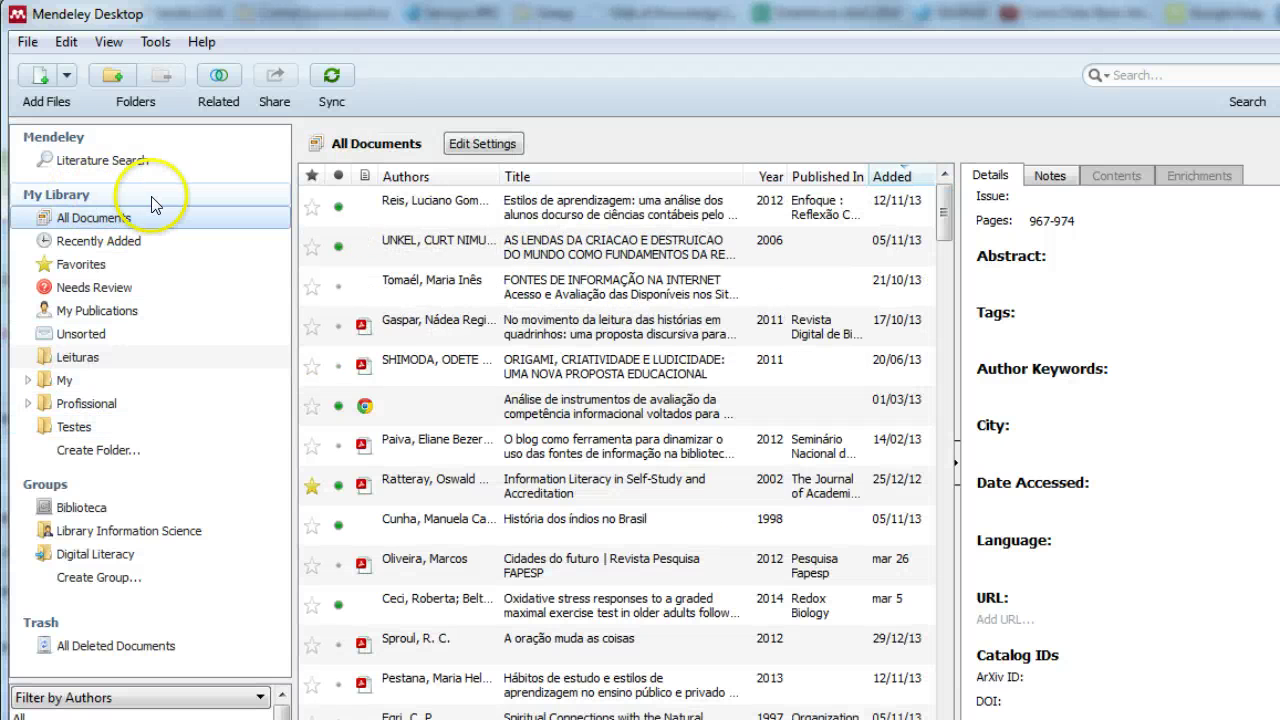
click(154, 44)
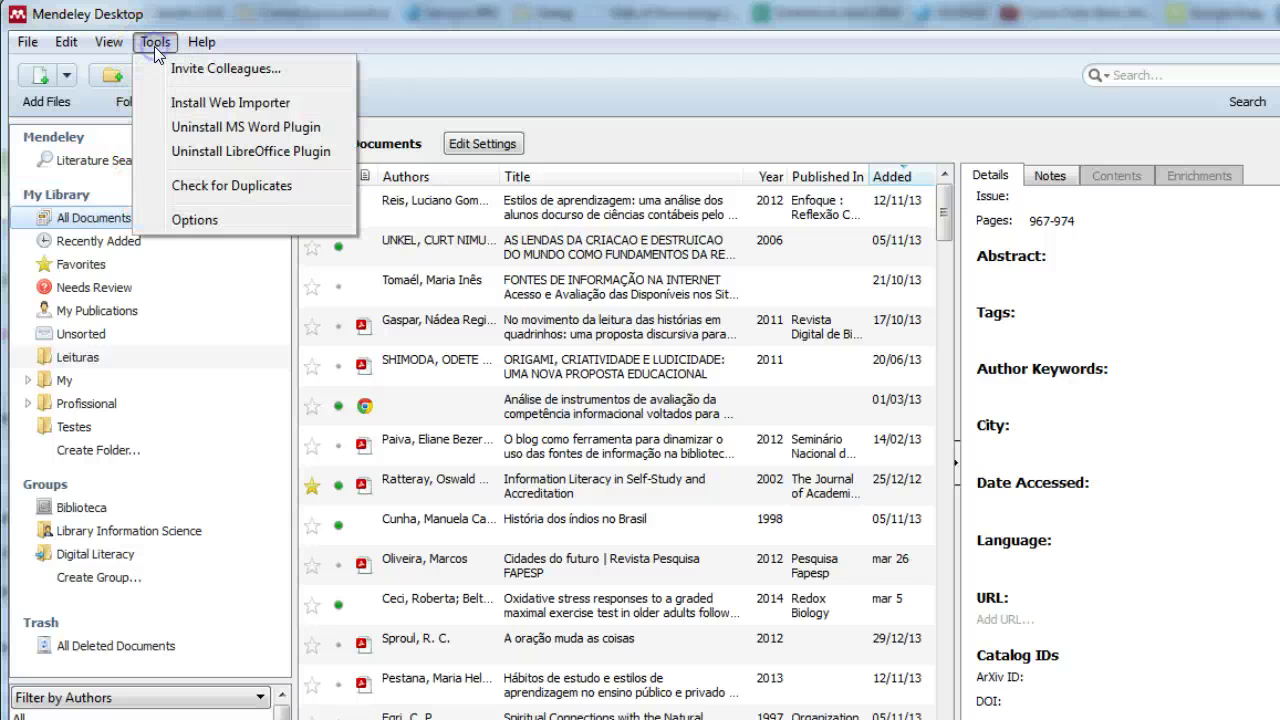
click(260, 188)
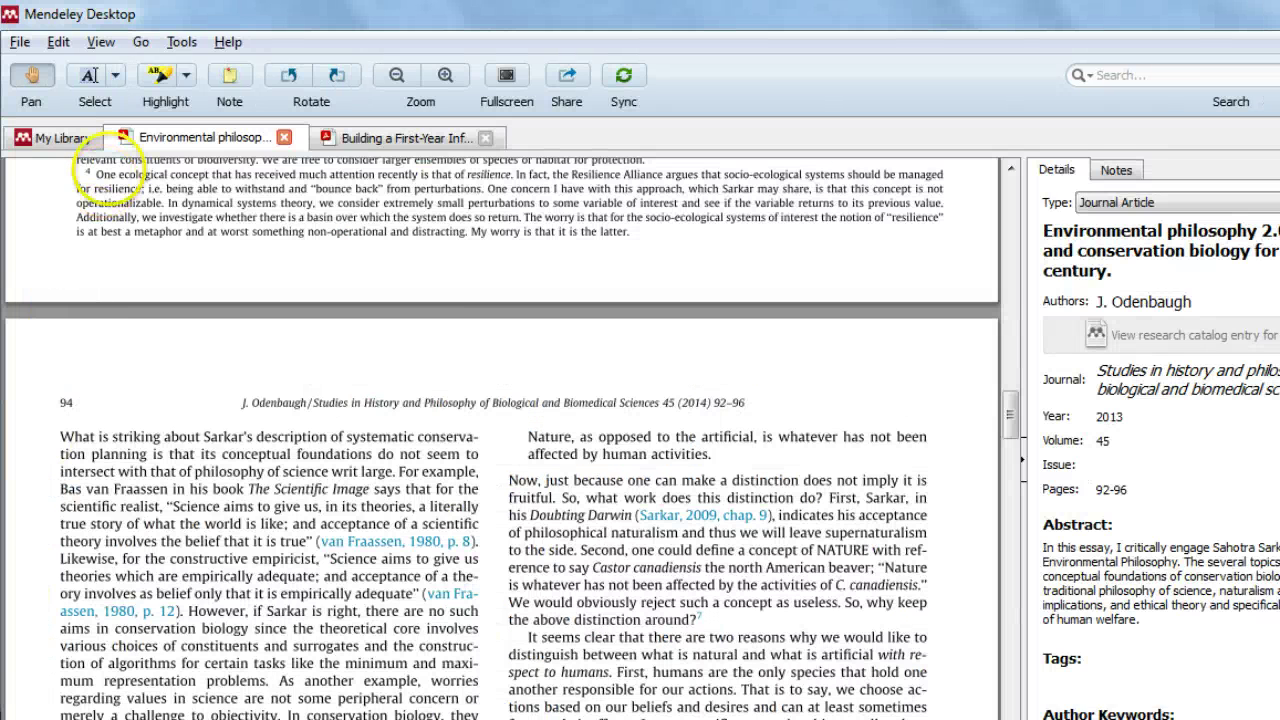
Mark "Estilos de aprendizagem: o questionário CHAEA adaptado para língua portuguesa" in the library as a favorite and show the Favorites collection
click(53, 143)
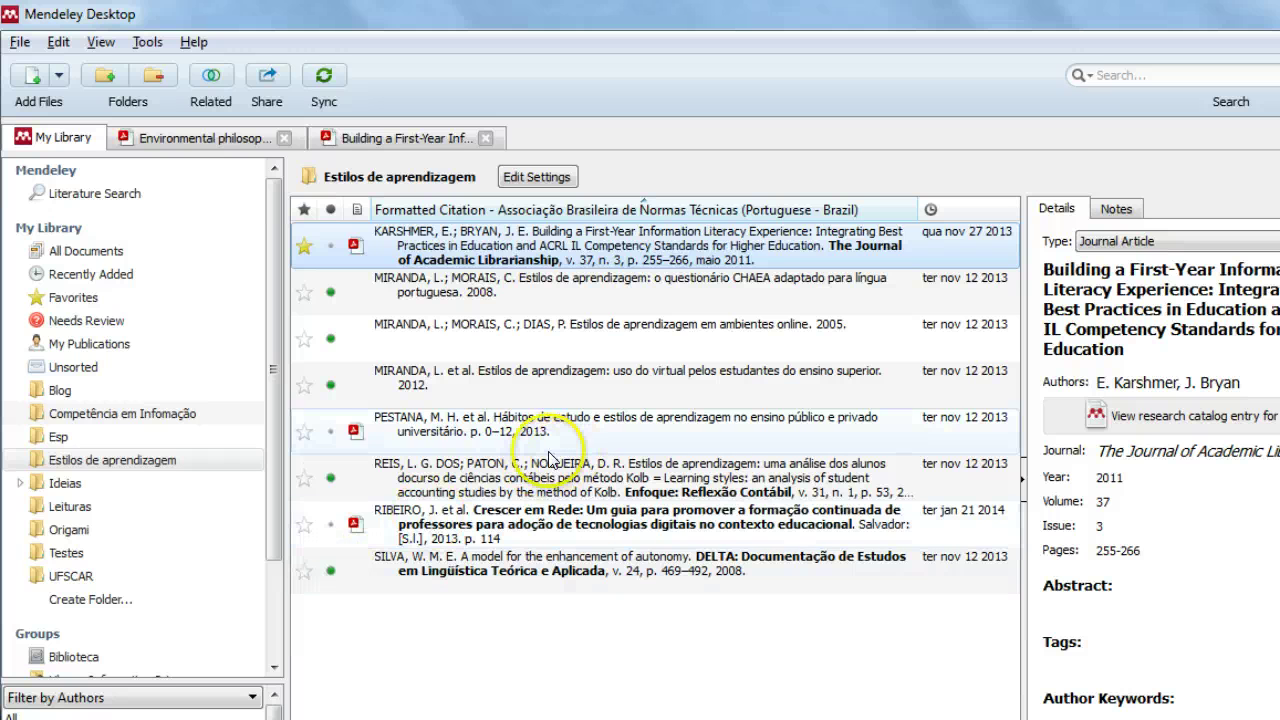
click(303, 293)
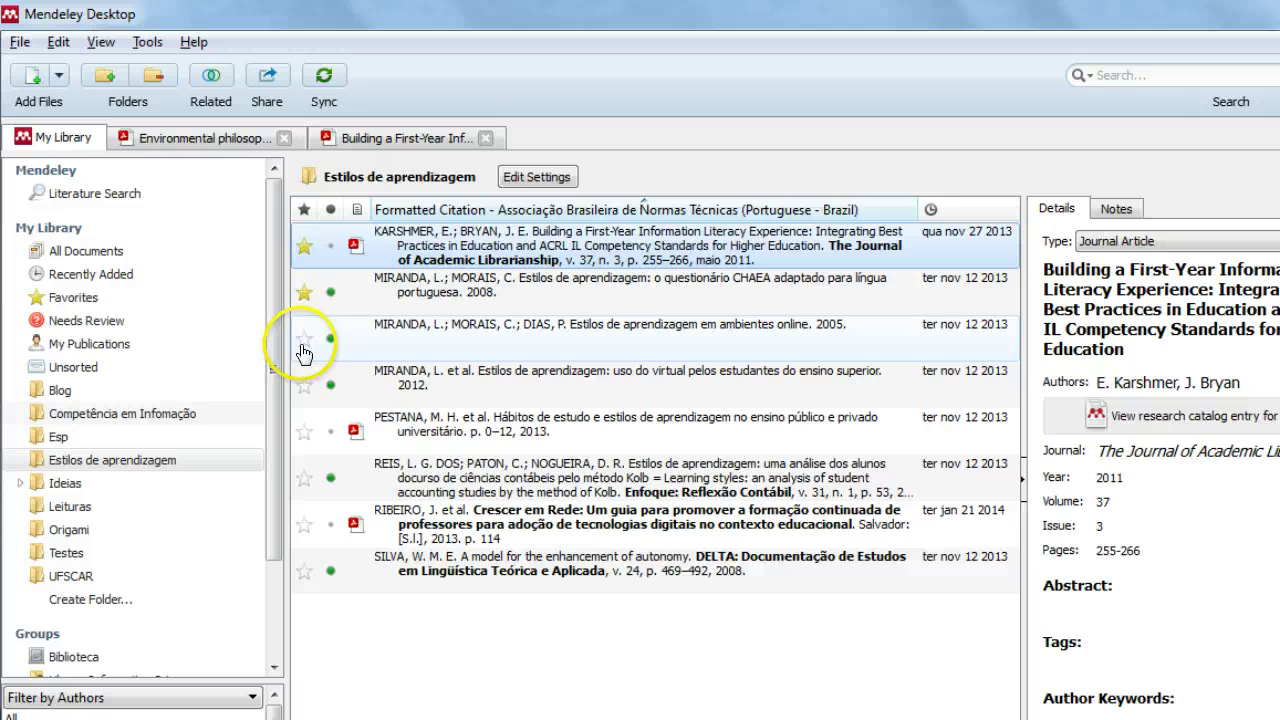
click(111, 302)
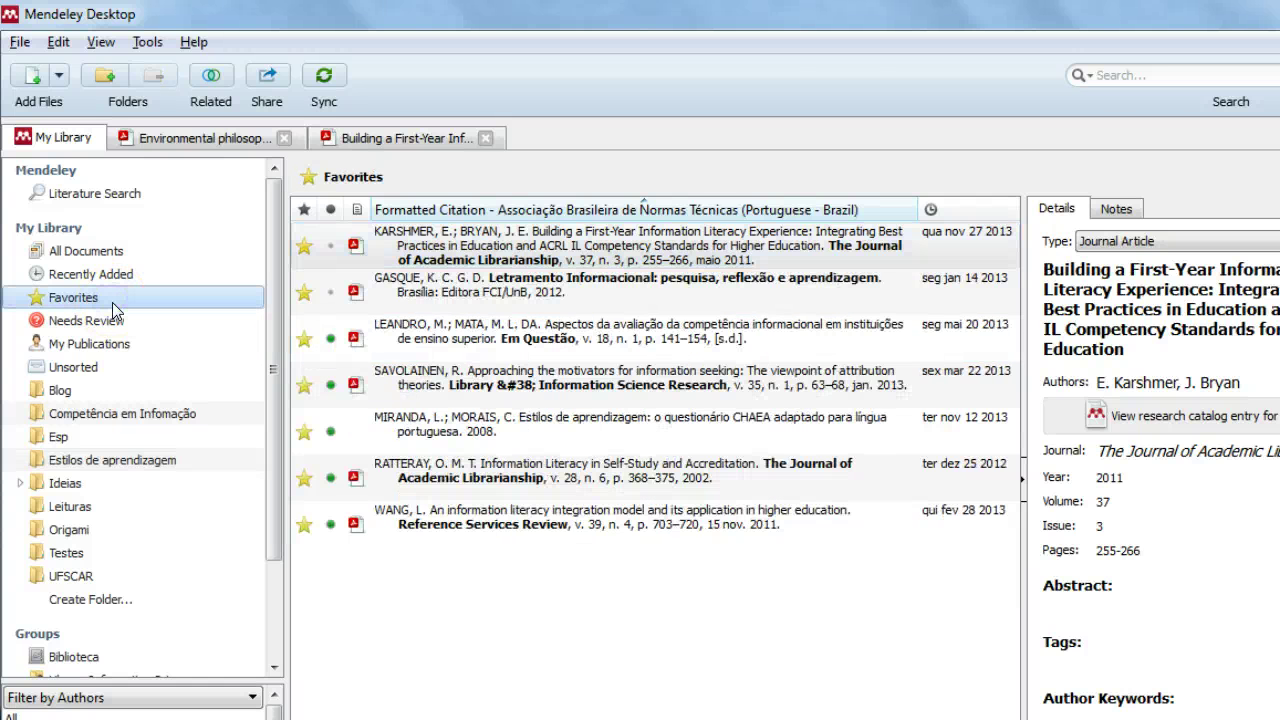
Open the PDF of the "No Title" thesis from the Needs Review collection and examine its title page
click(113, 252)
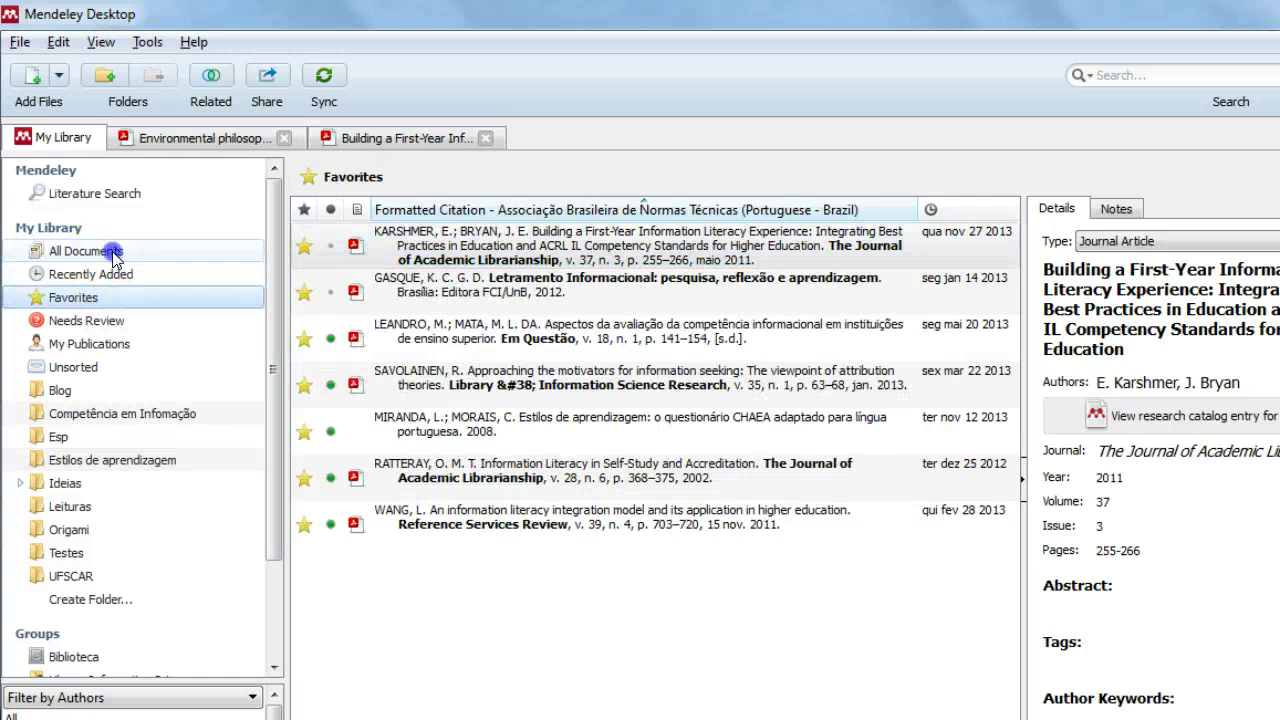
click(117, 322)
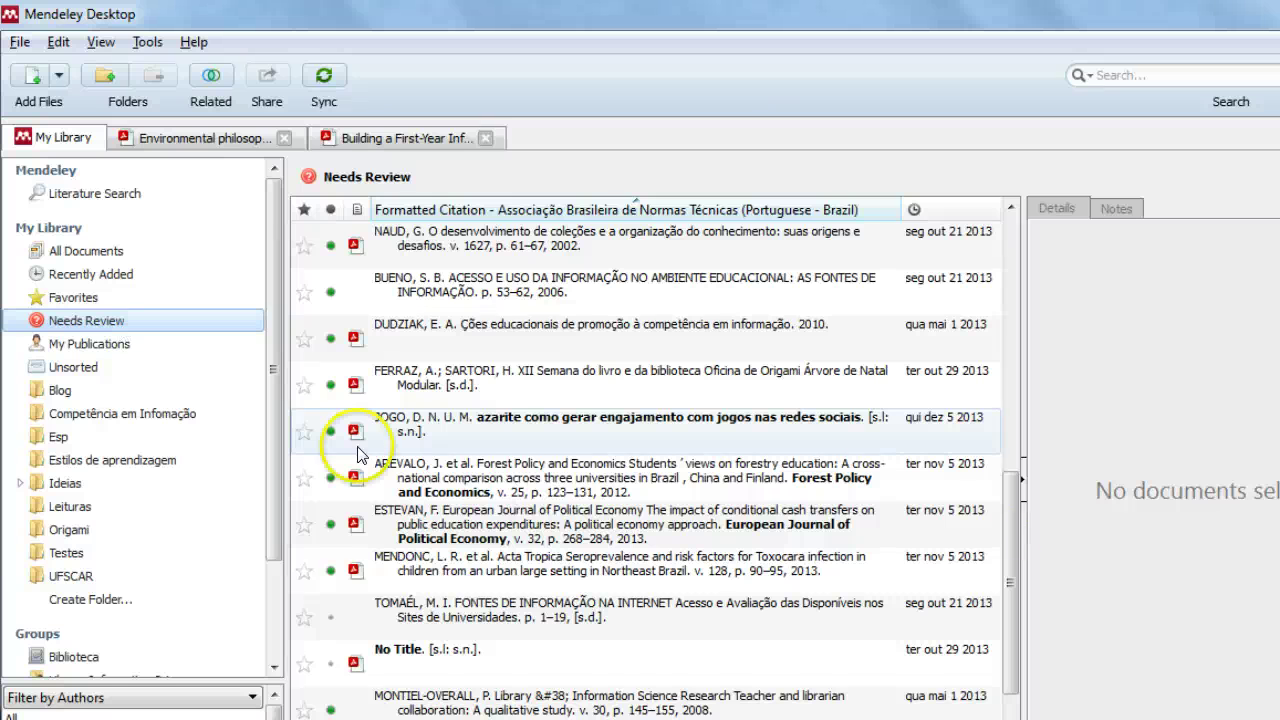
click(640, 651)
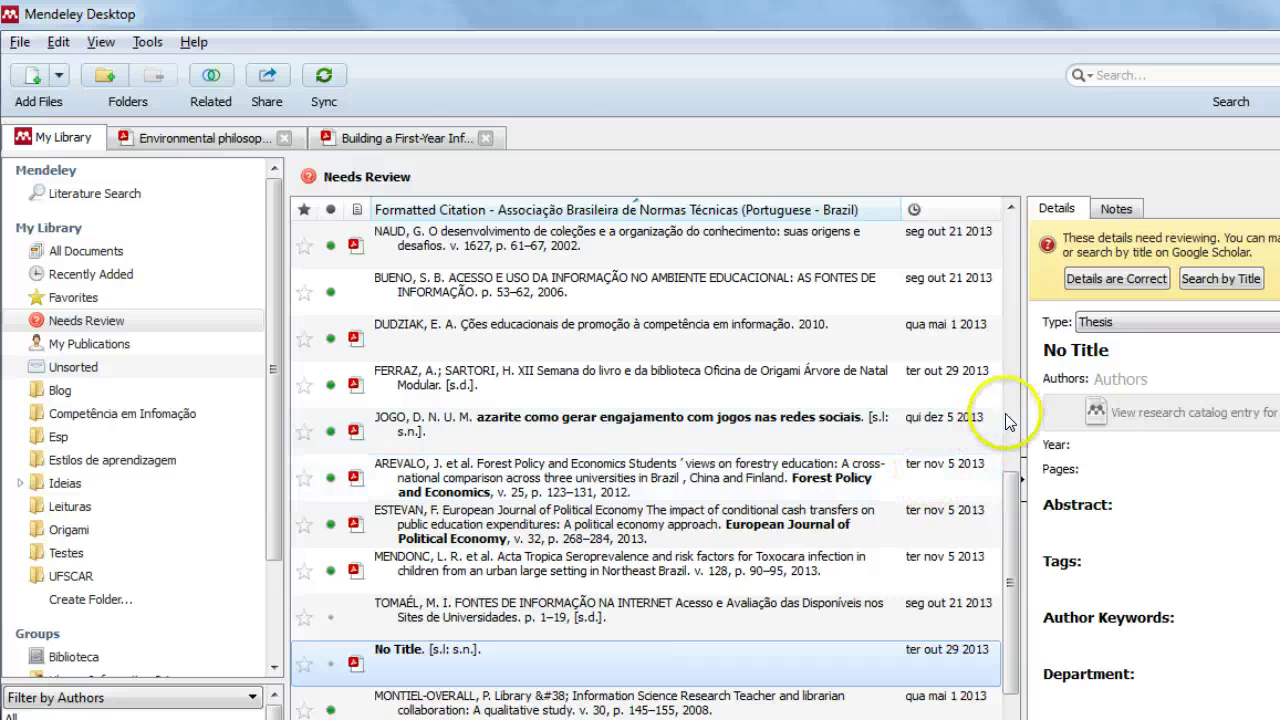
drag(1009, 506, 1010, 555)
double_click(644, 543)
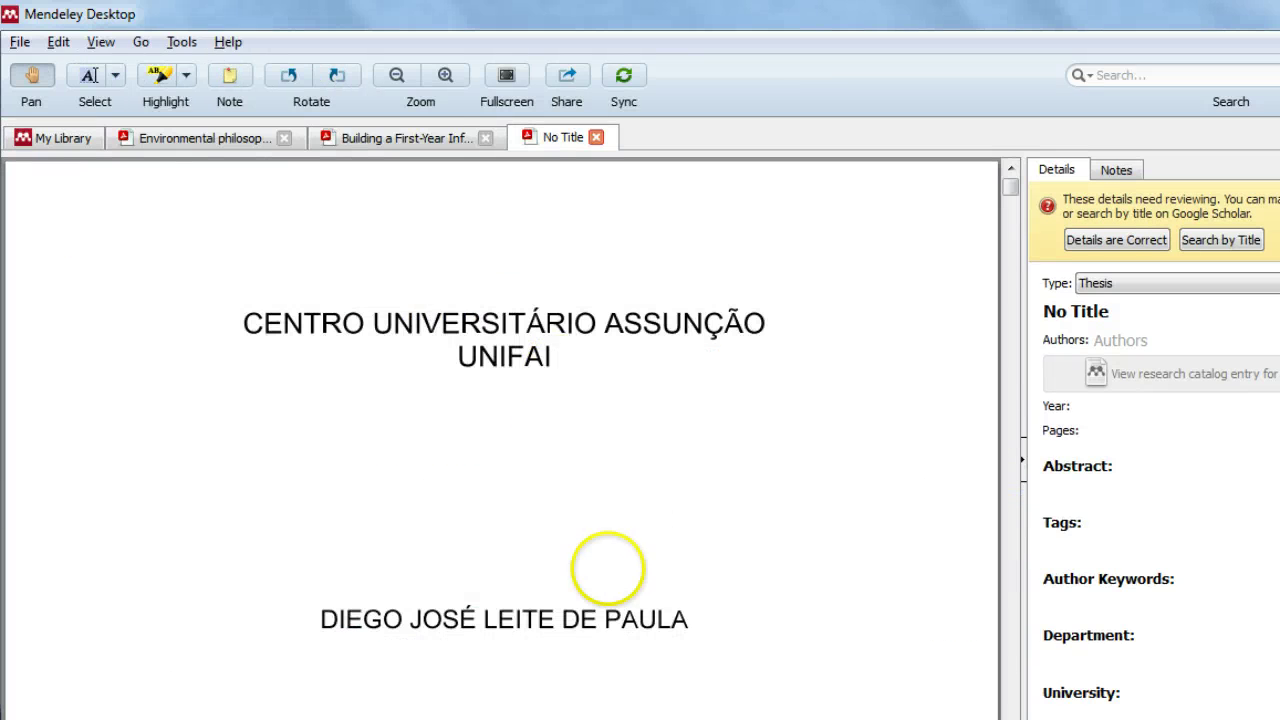
scroll(617, 577, down, 2)
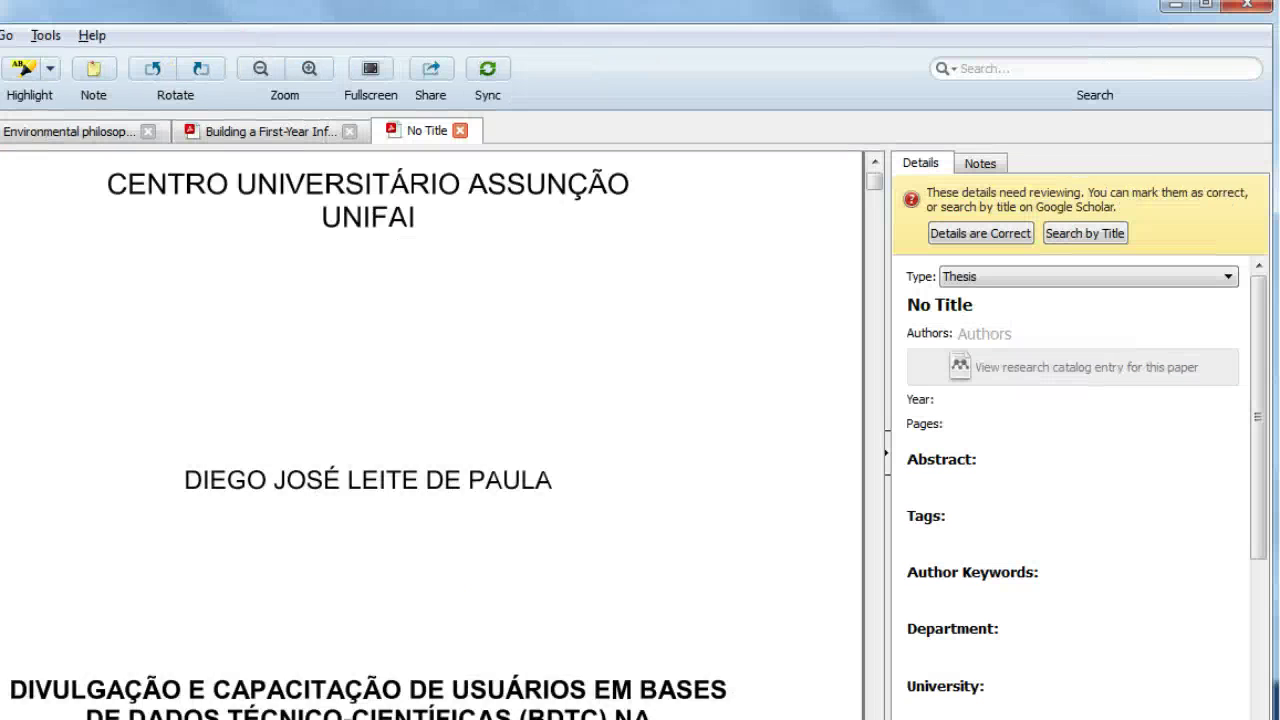
scroll(484, 566, down, 3)
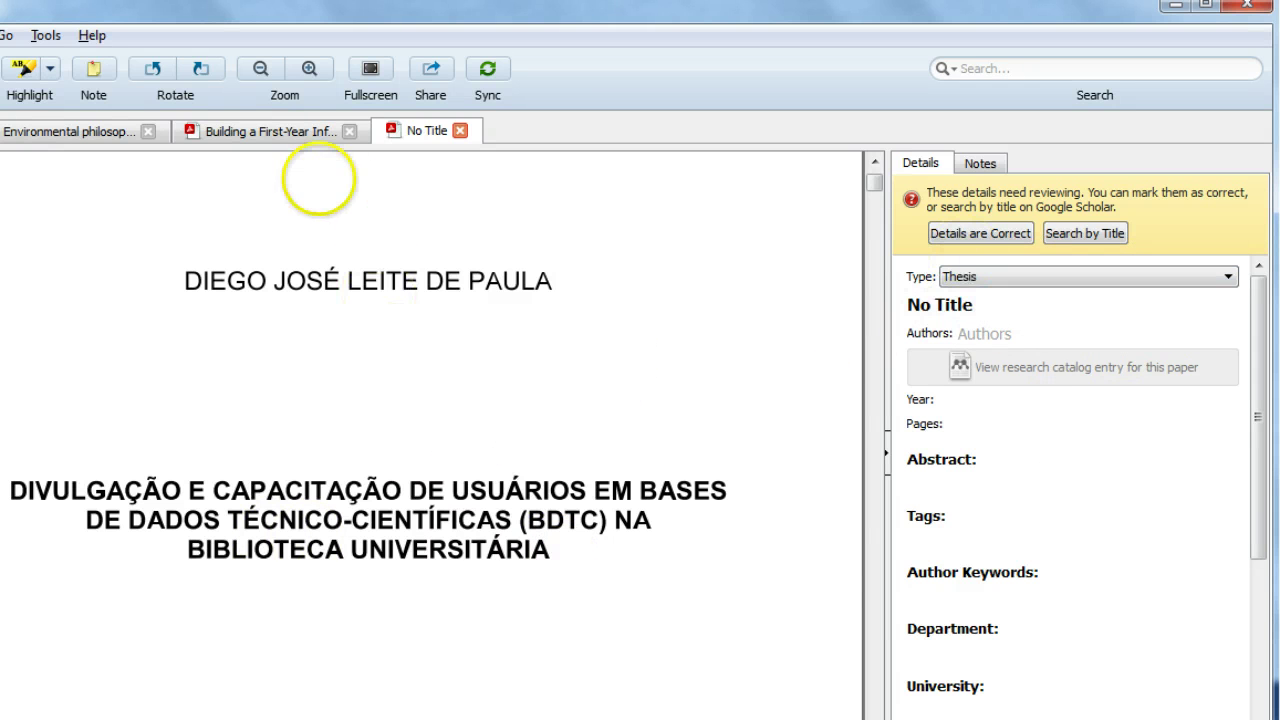
Return to the Needs Review list and examine the details of several other entries
click(1, 131)
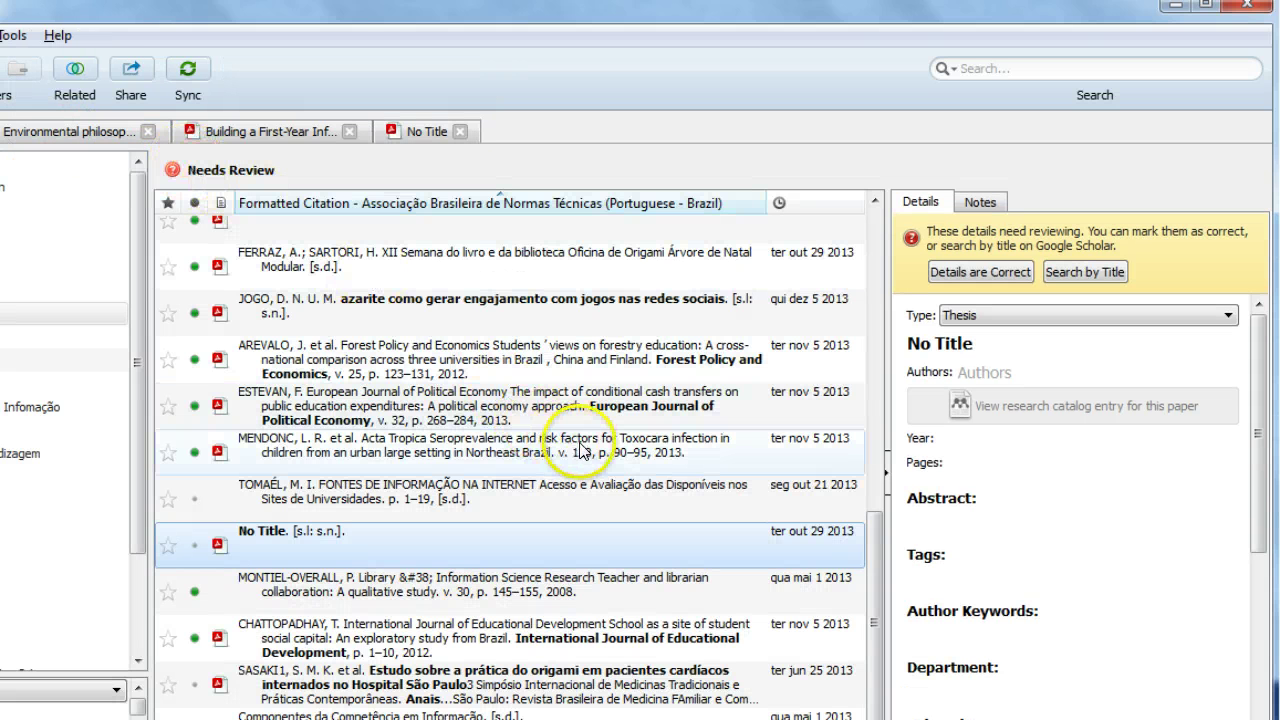
click(530, 714)
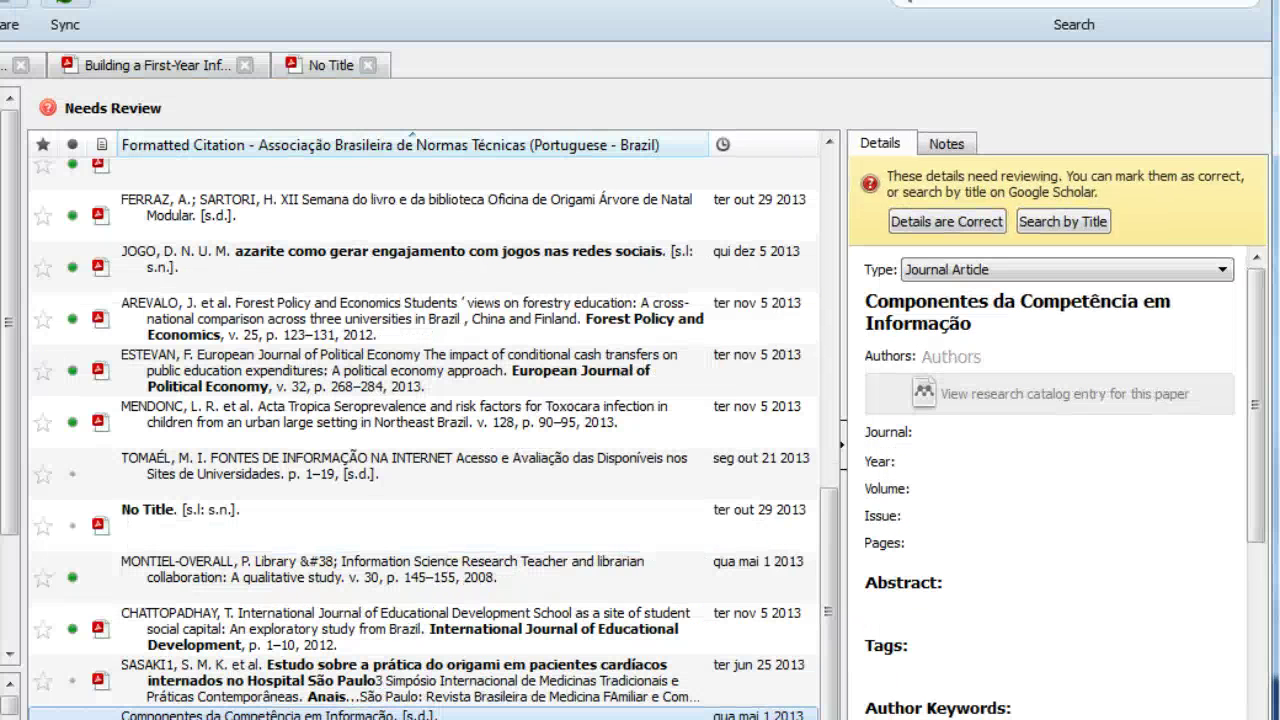
click(529, 565)
click(487, 290)
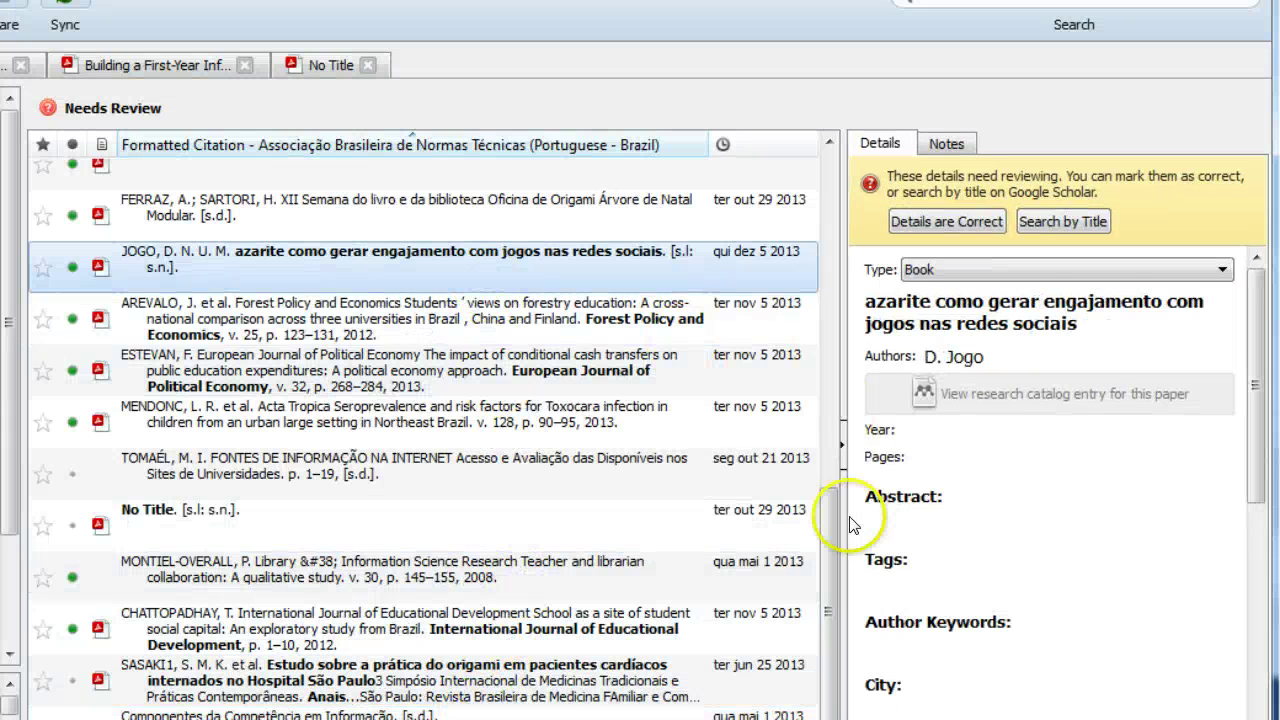
drag(830, 557, 839, 204)
click(520, 212)
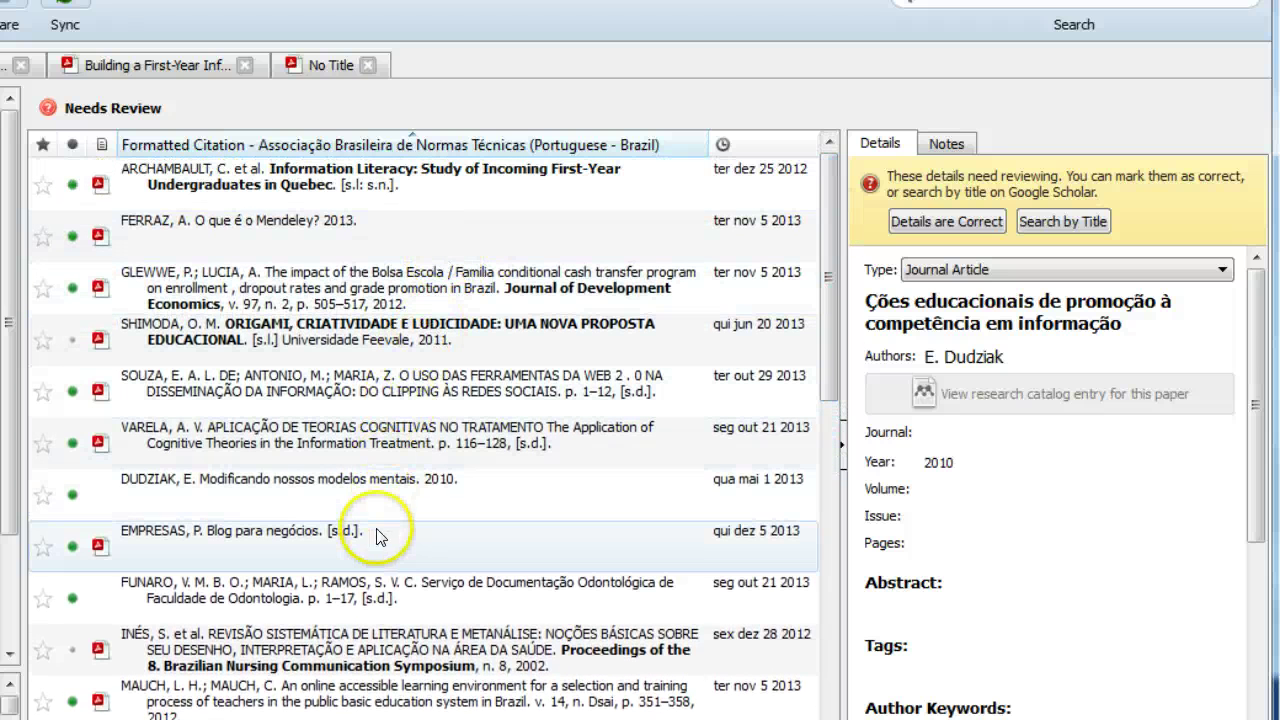
Try the Computer Program and Generic document types on the entry "Modificando nossos modelos mentais"
click(388, 499)
click(1003, 270)
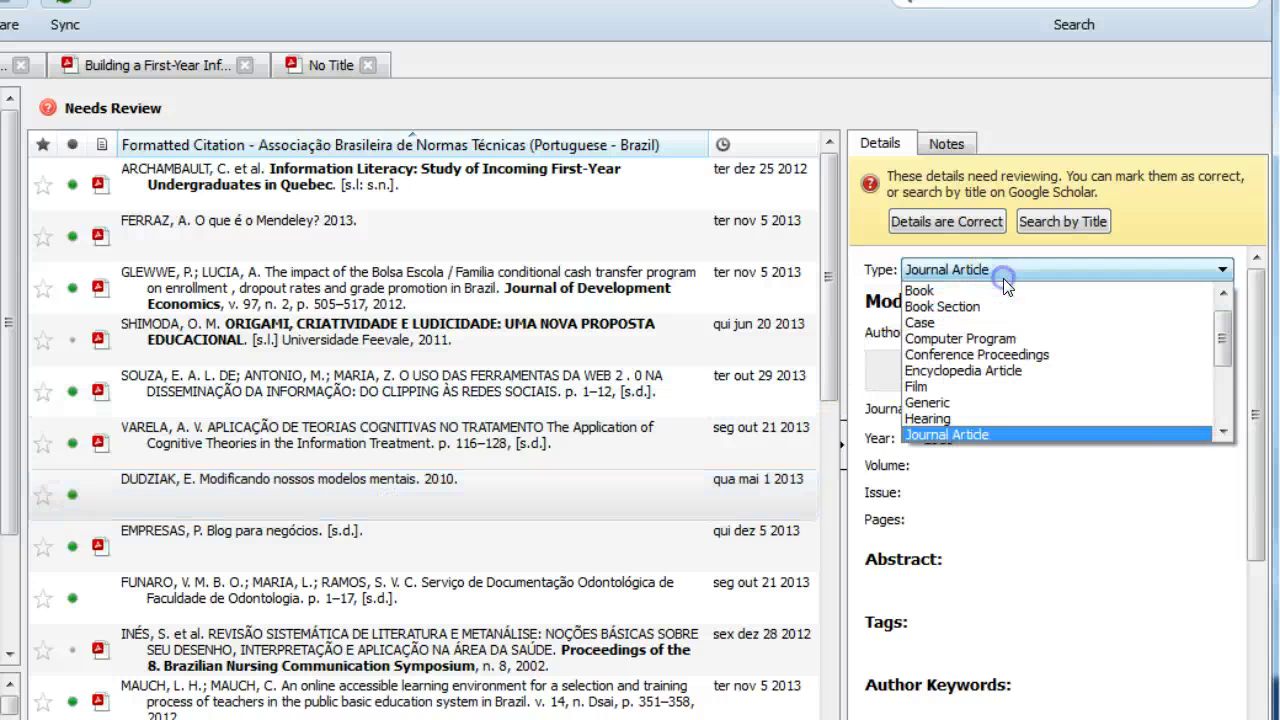
click(1210, 338)
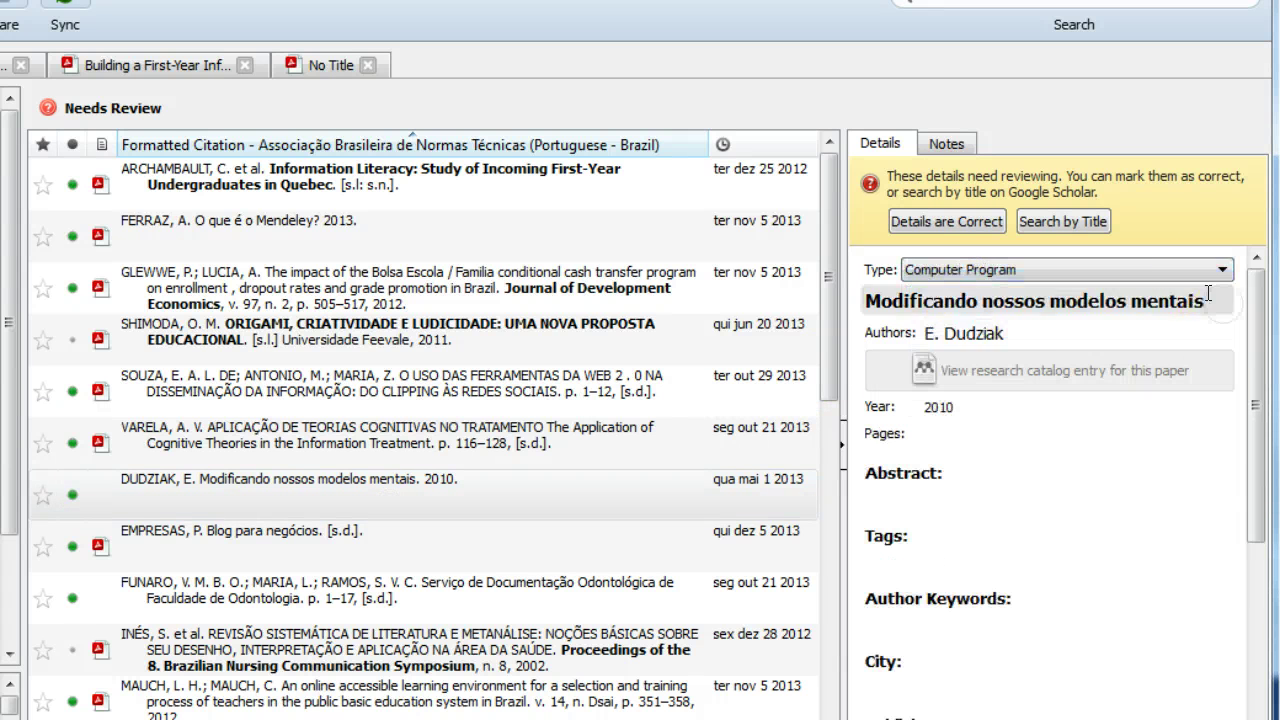
click(1146, 270)
drag(1224, 359, 1136, 363)
click(1120, 354)
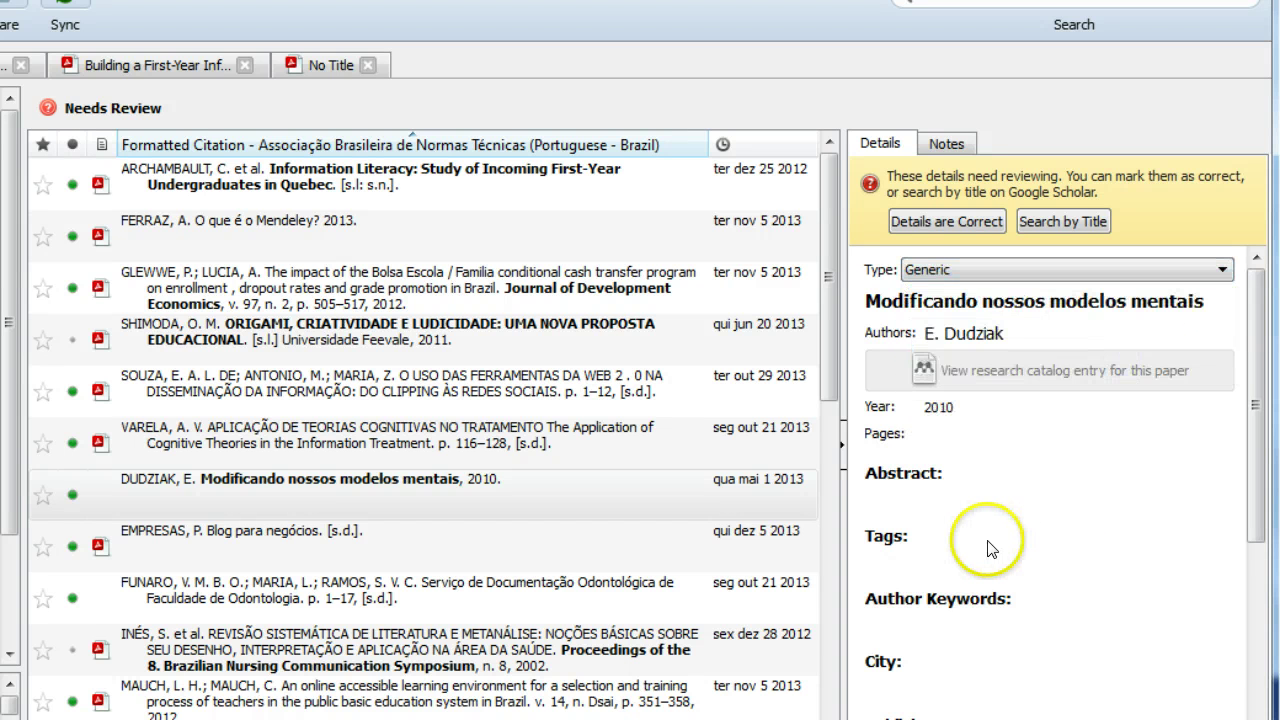
Set the type of "Modificando nossos modelos mentais" back to Journal Article
click(999, 268)
click(1112, 600)
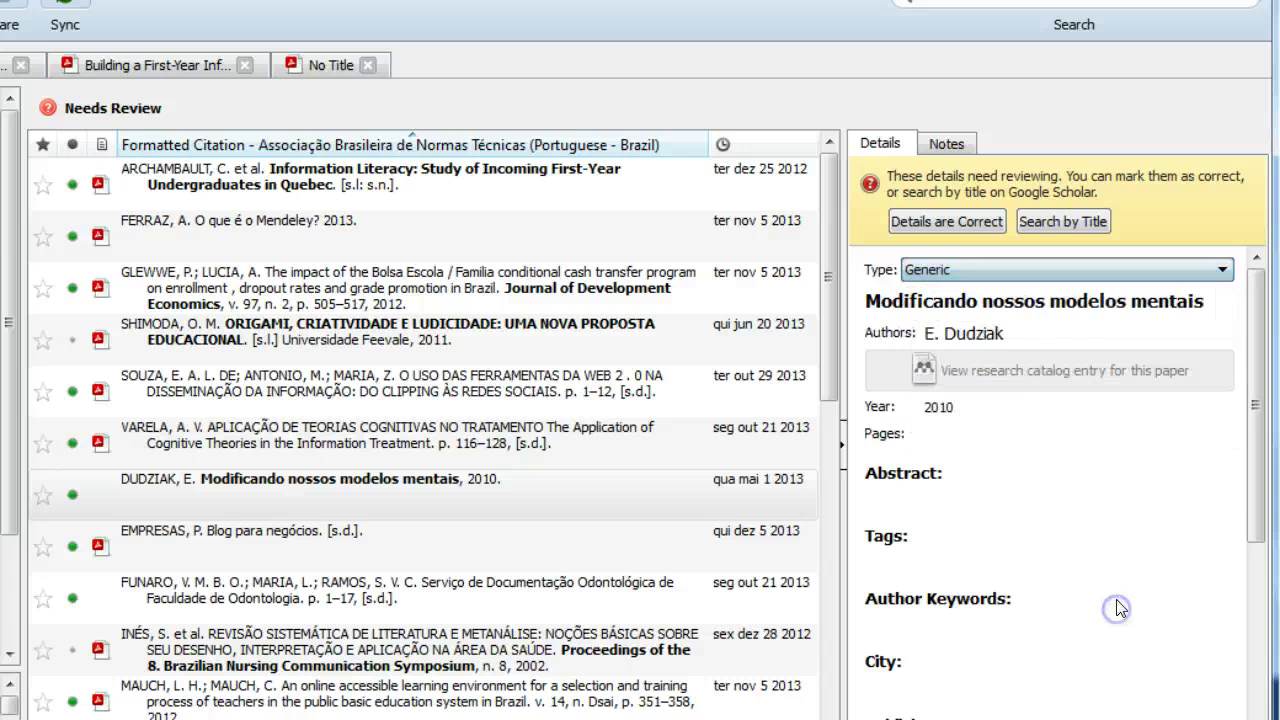
click(1072, 272)
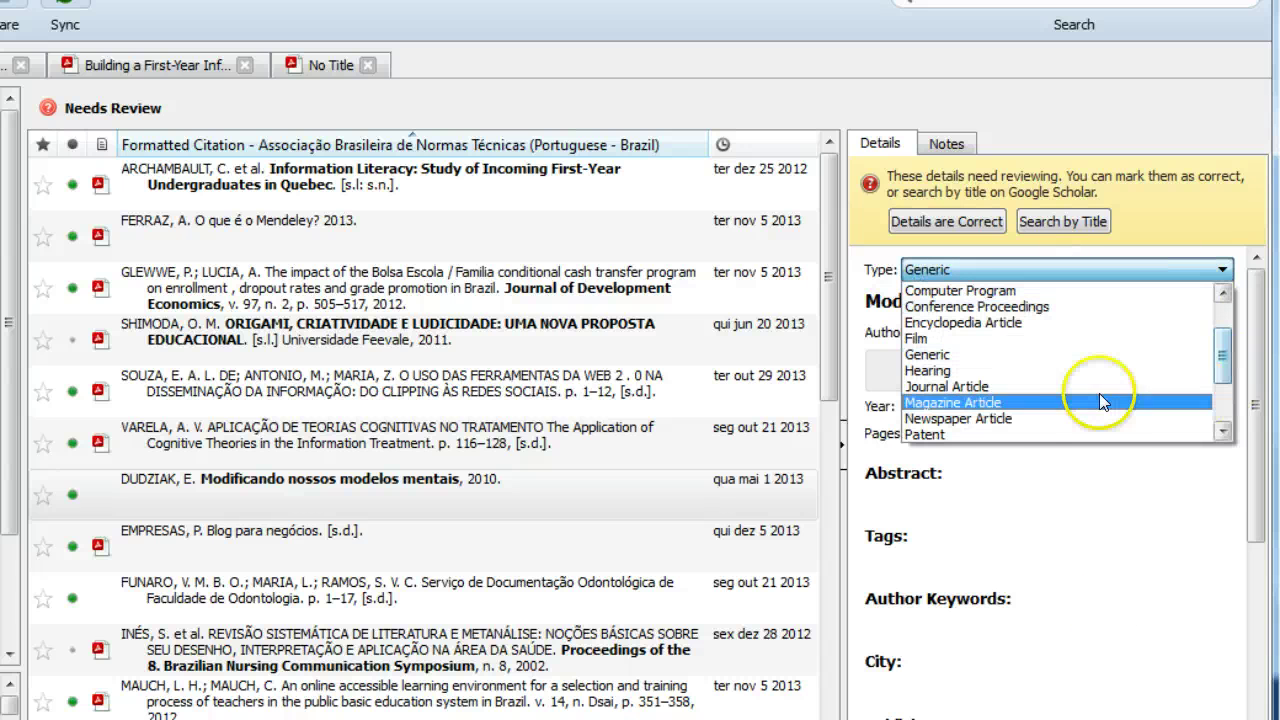
click(1056, 388)
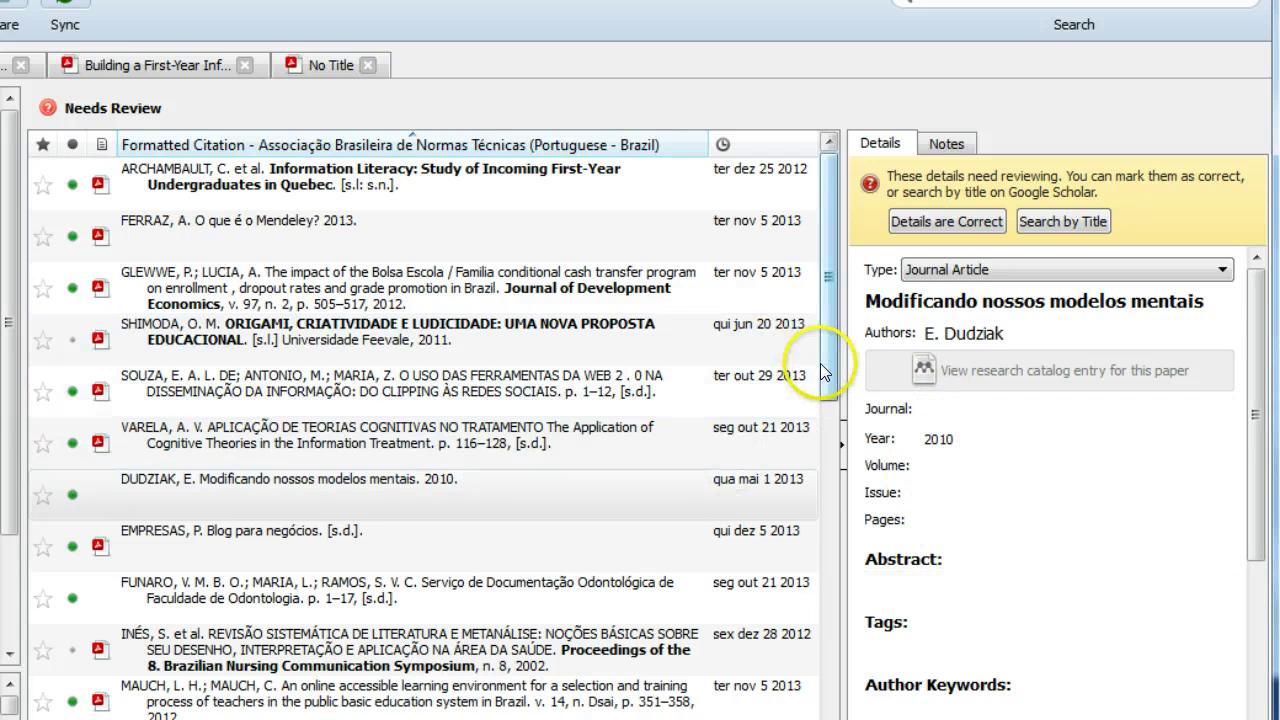
Select the "No Title" thesis in the Needs Review list and reopen its PDF
drag(826, 356, 782, 688)
click(561, 563)
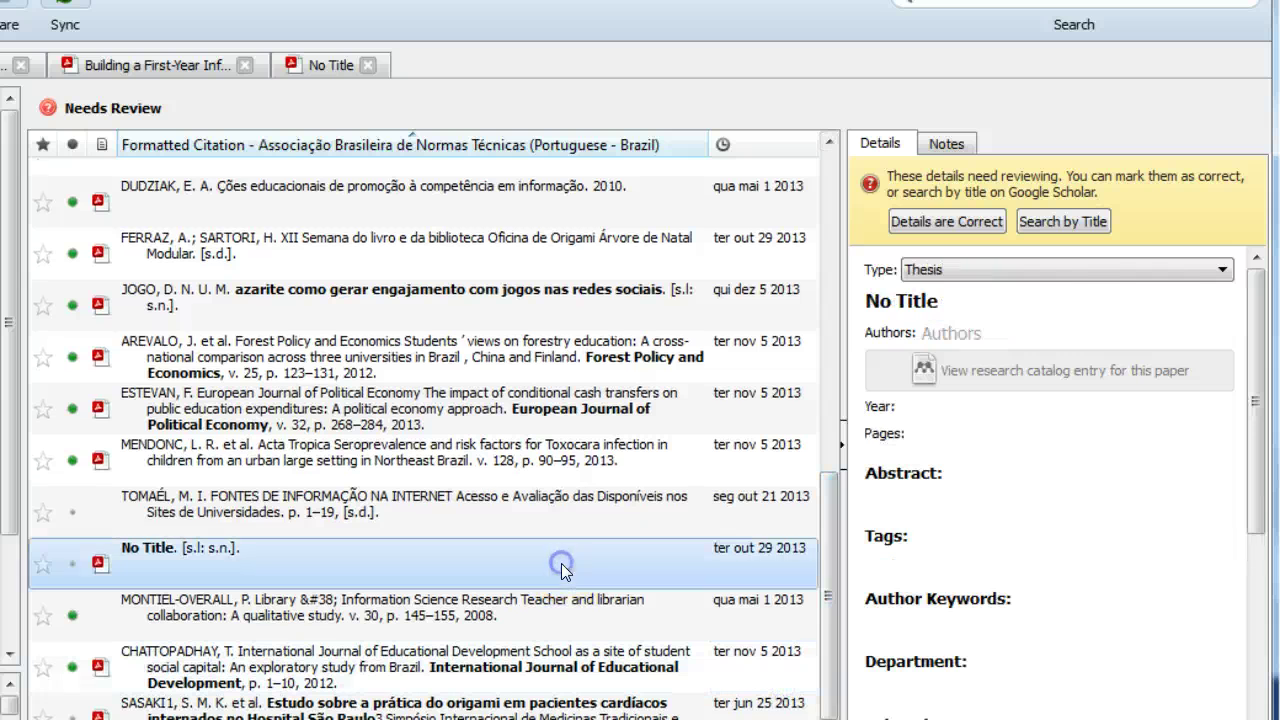
click(1070, 270)
click(1072, 269)
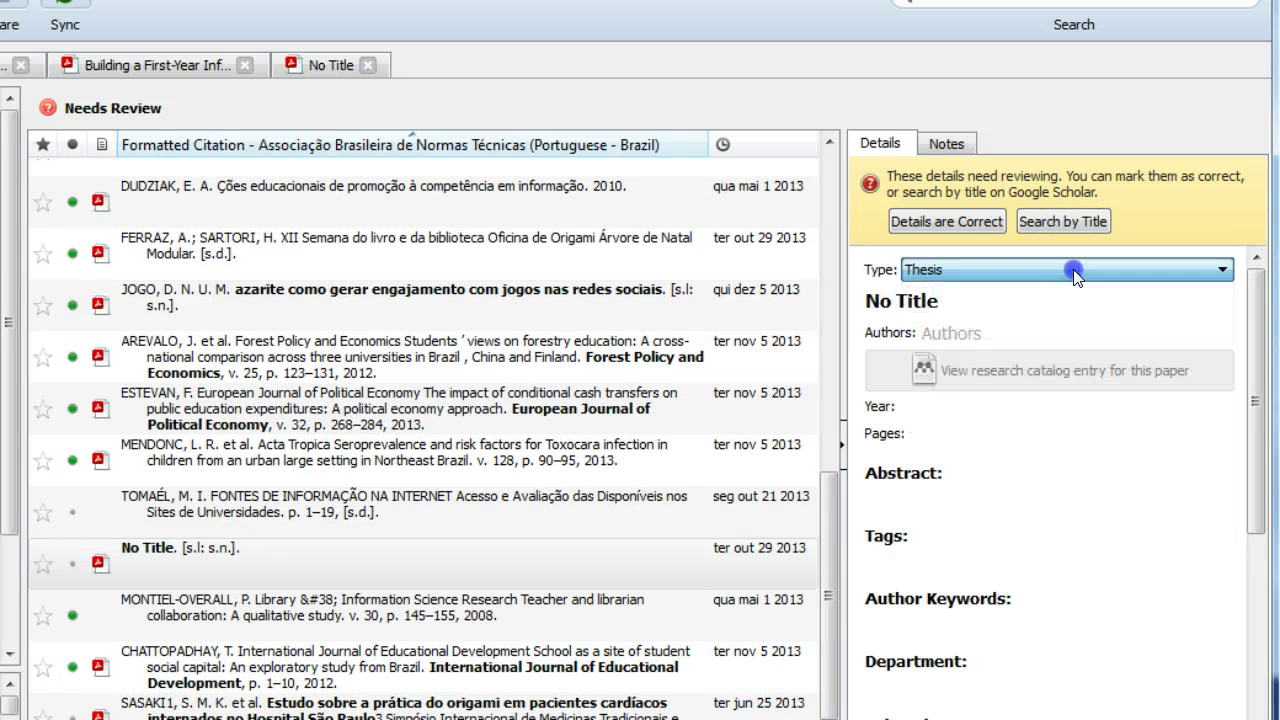
click(537, 562)
double_click(537, 562)
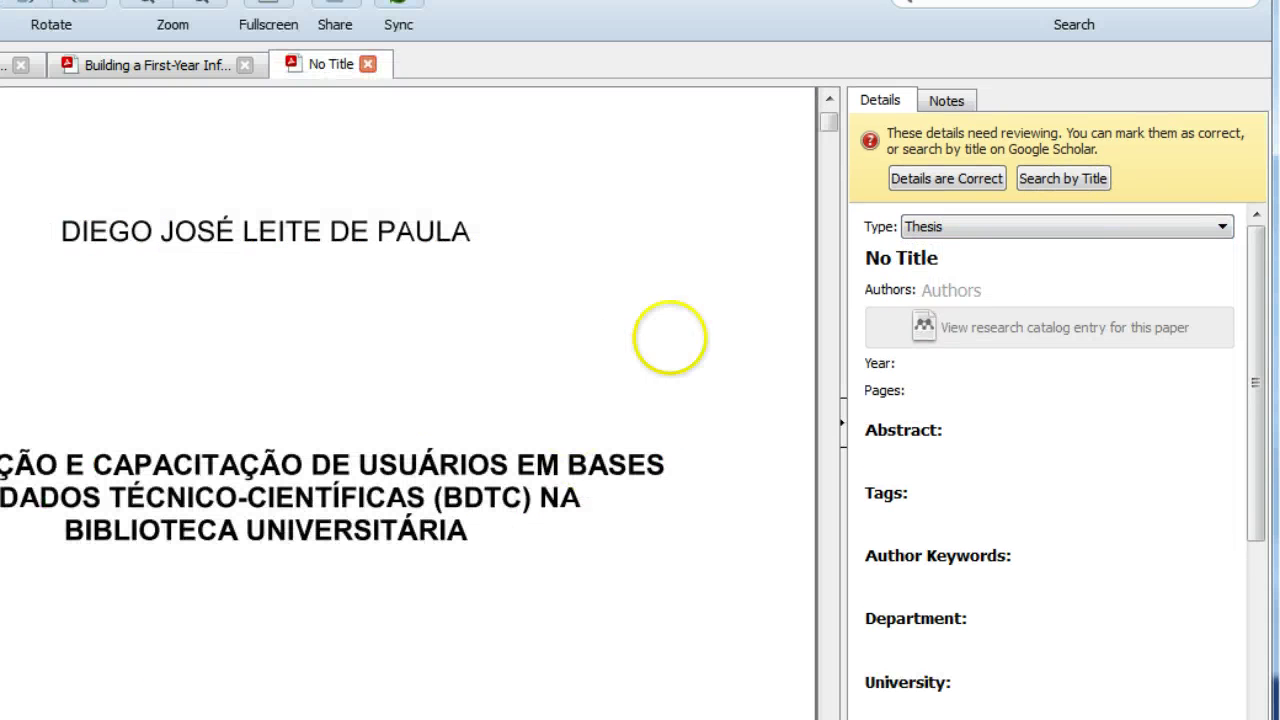
Enter the thesis author's name from the title page in the Authors field, last name first, followed by the given names
click(983, 292)
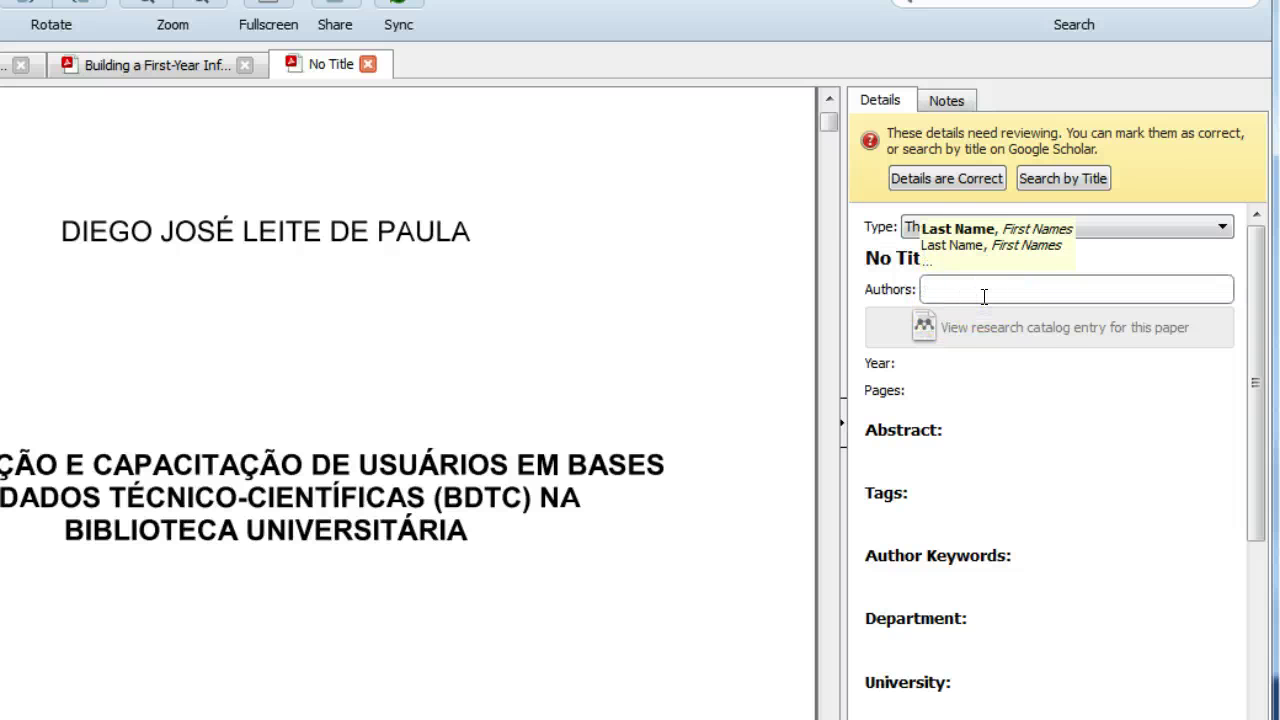
text(Paula)
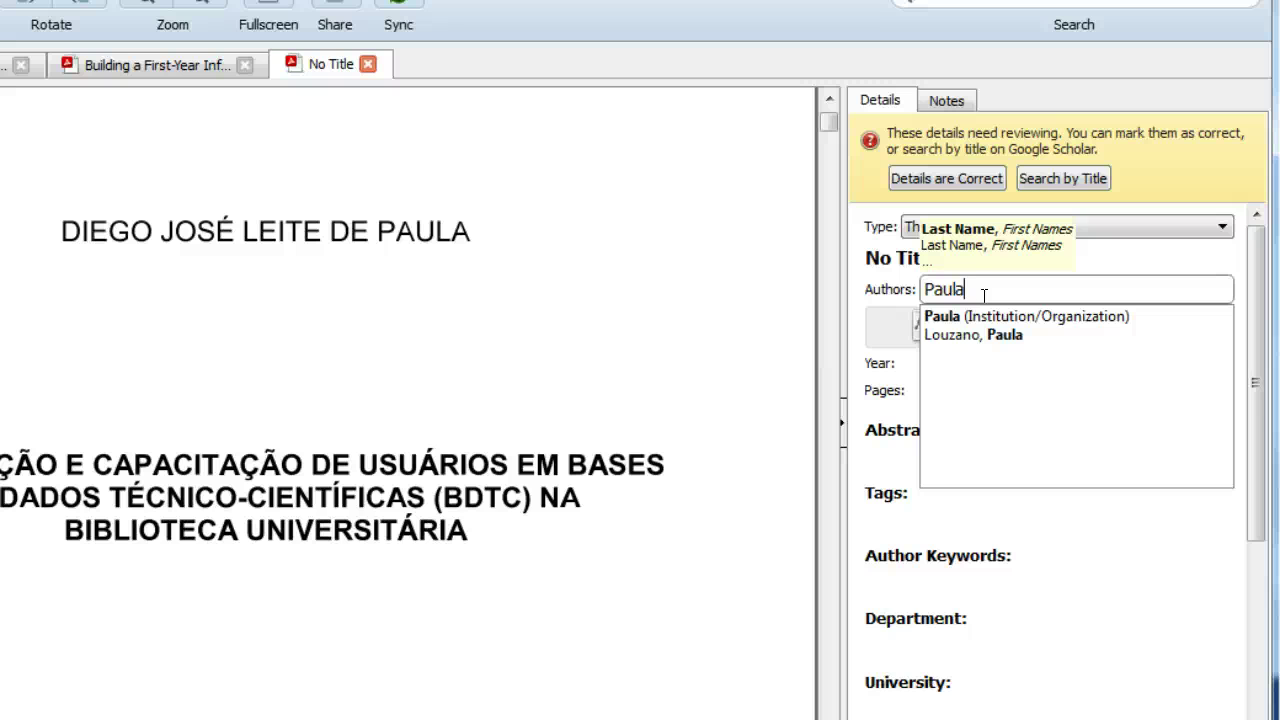
text(, )
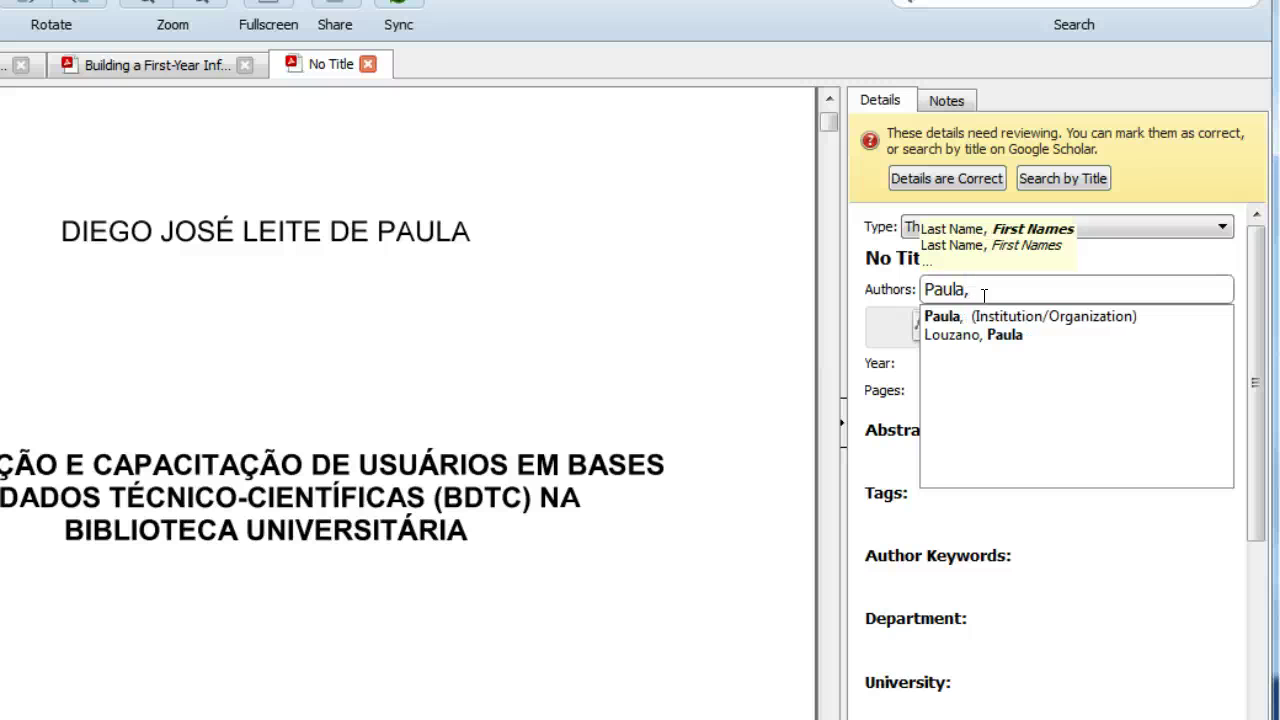
text(Diego)
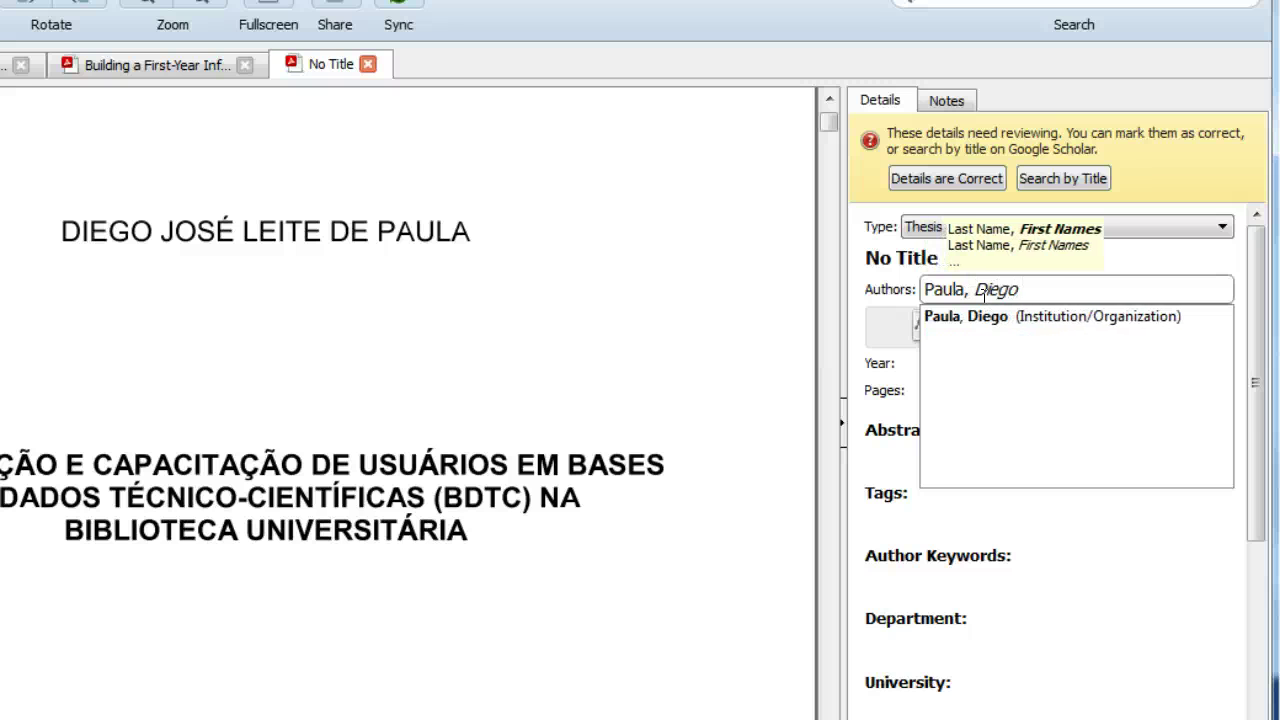
text( José)
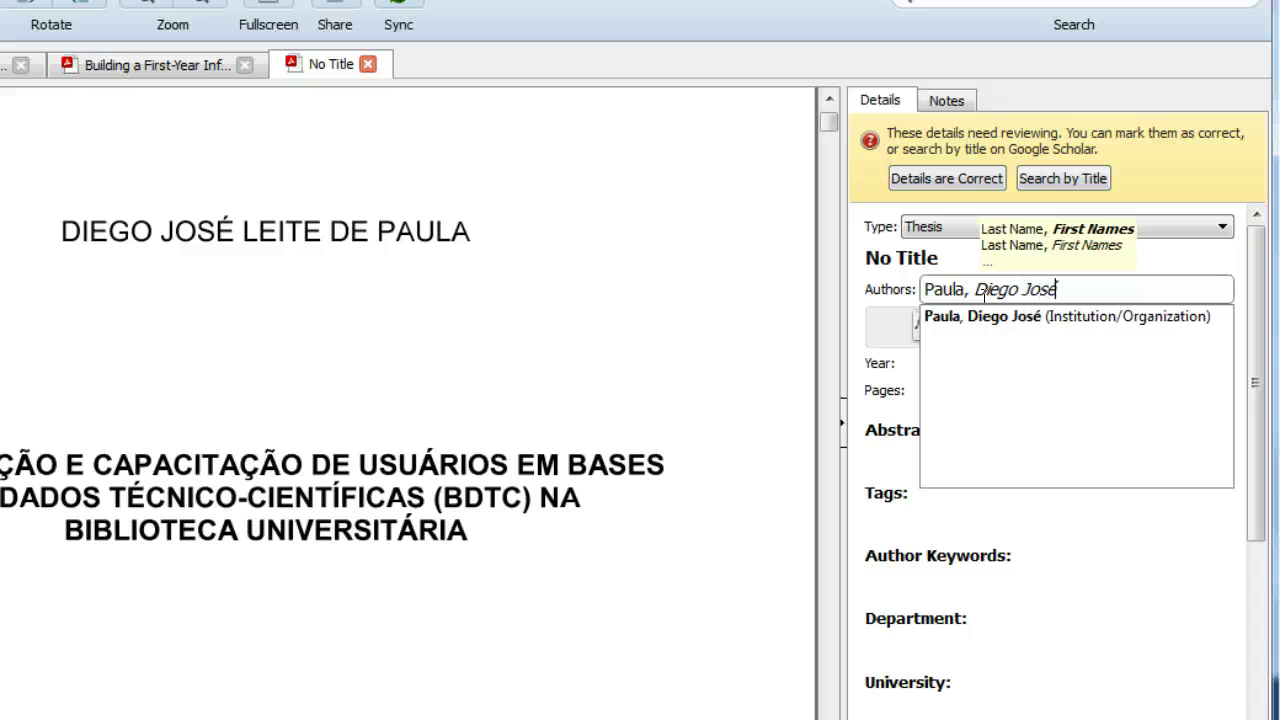
text( leite de)
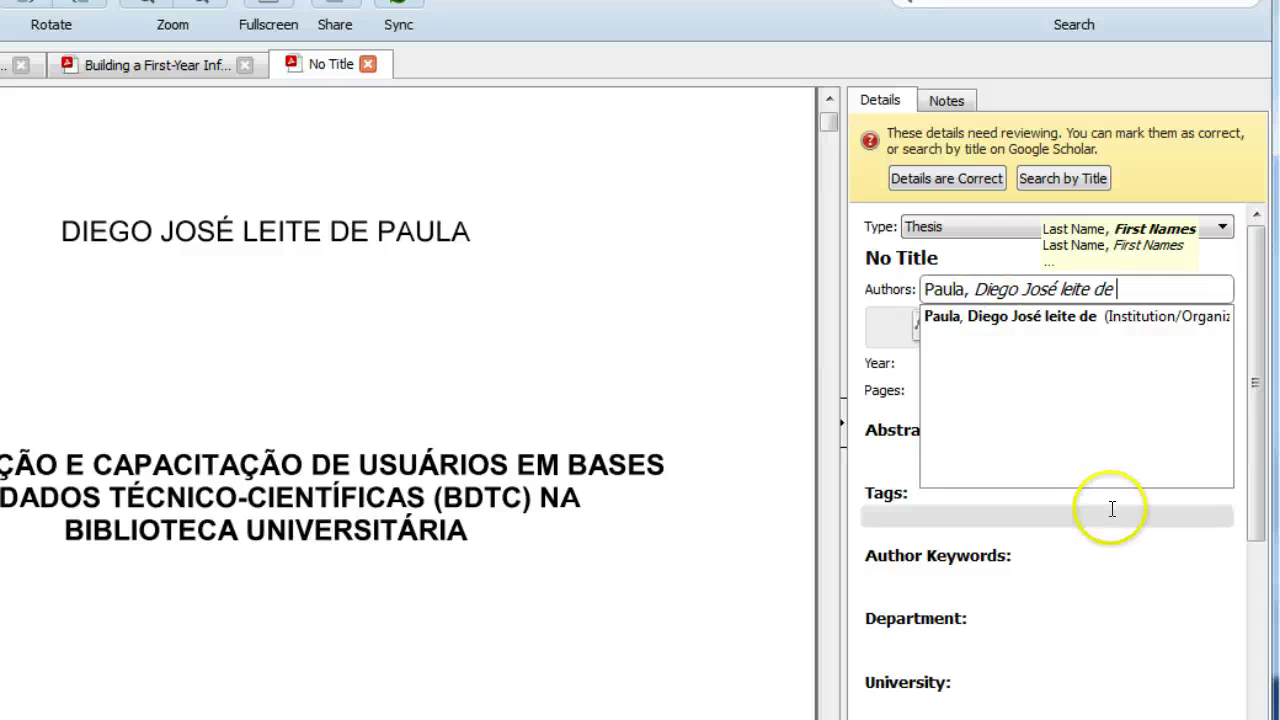
click(1109, 509)
click(1020, 291)
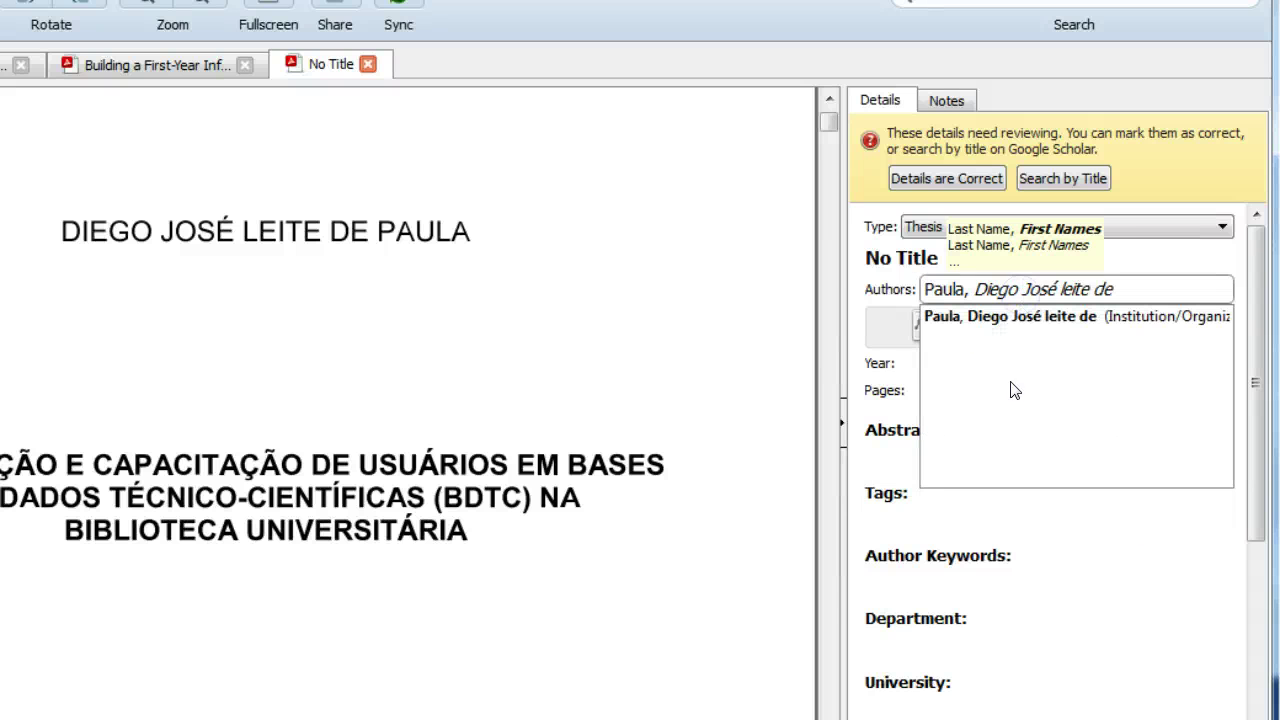
click(1238, 574)
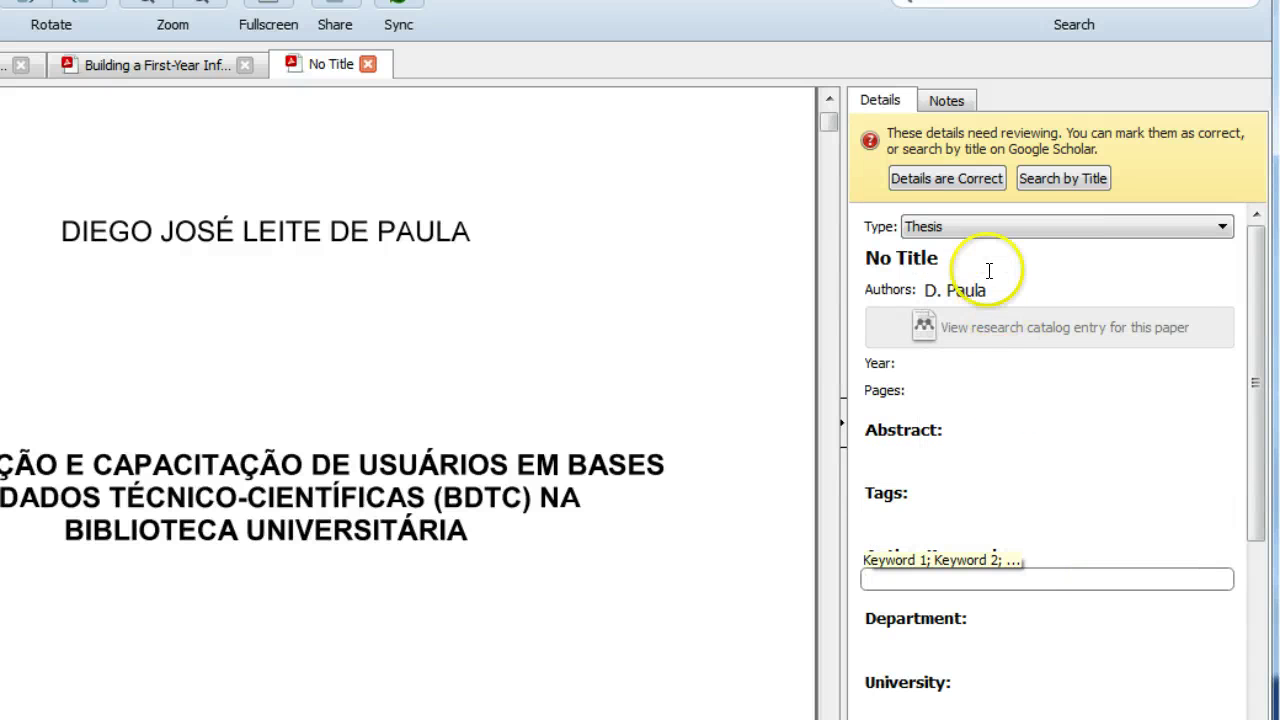
click(906, 257)
double_click(910, 257)
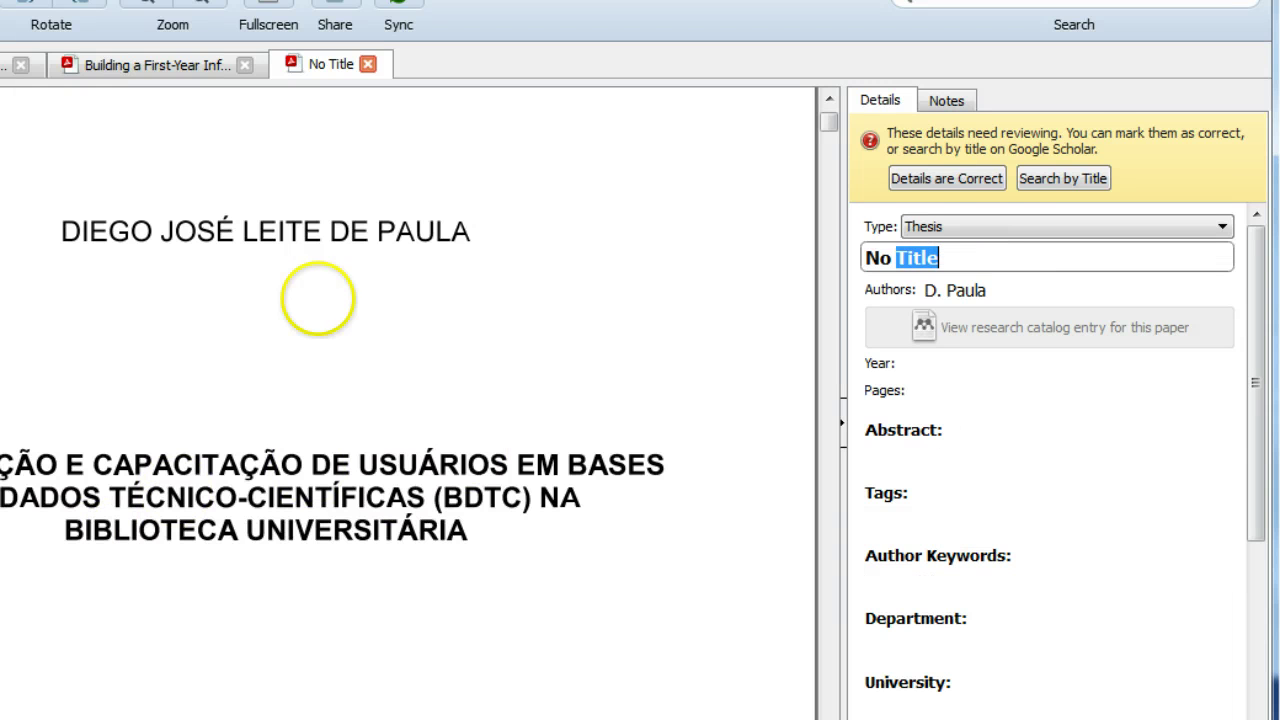
In the library, capitalize the first letter of the title of the book ending in "como gerar engajamento com jogos nas redes sociais"
click(3, 65)
click(274, 312)
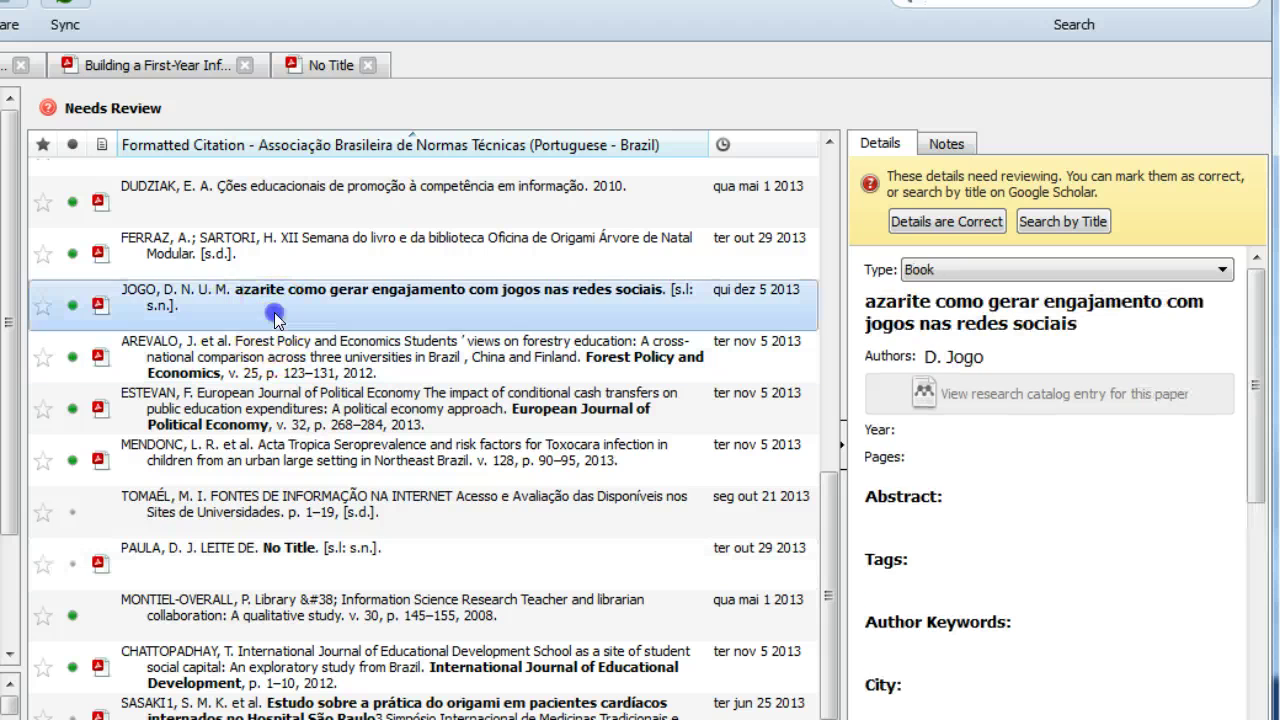
click(1015, 324)
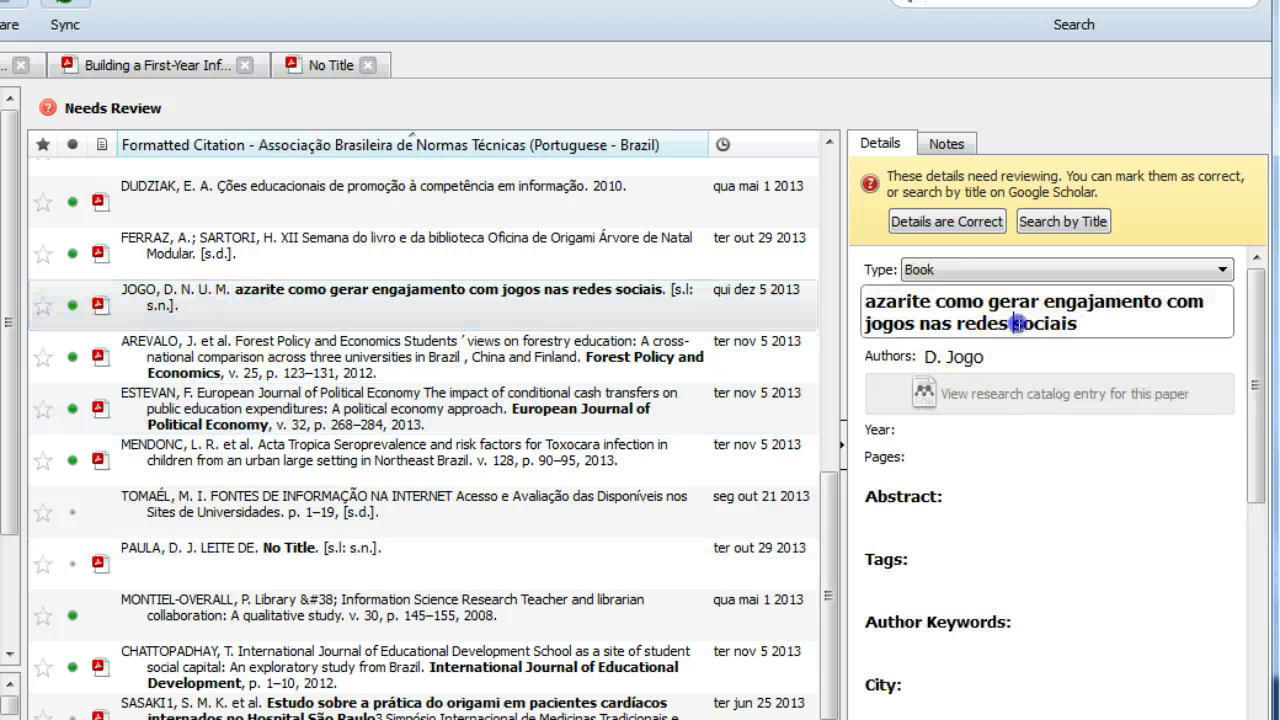
click(876, 313)
click(863, 301)
text(A)
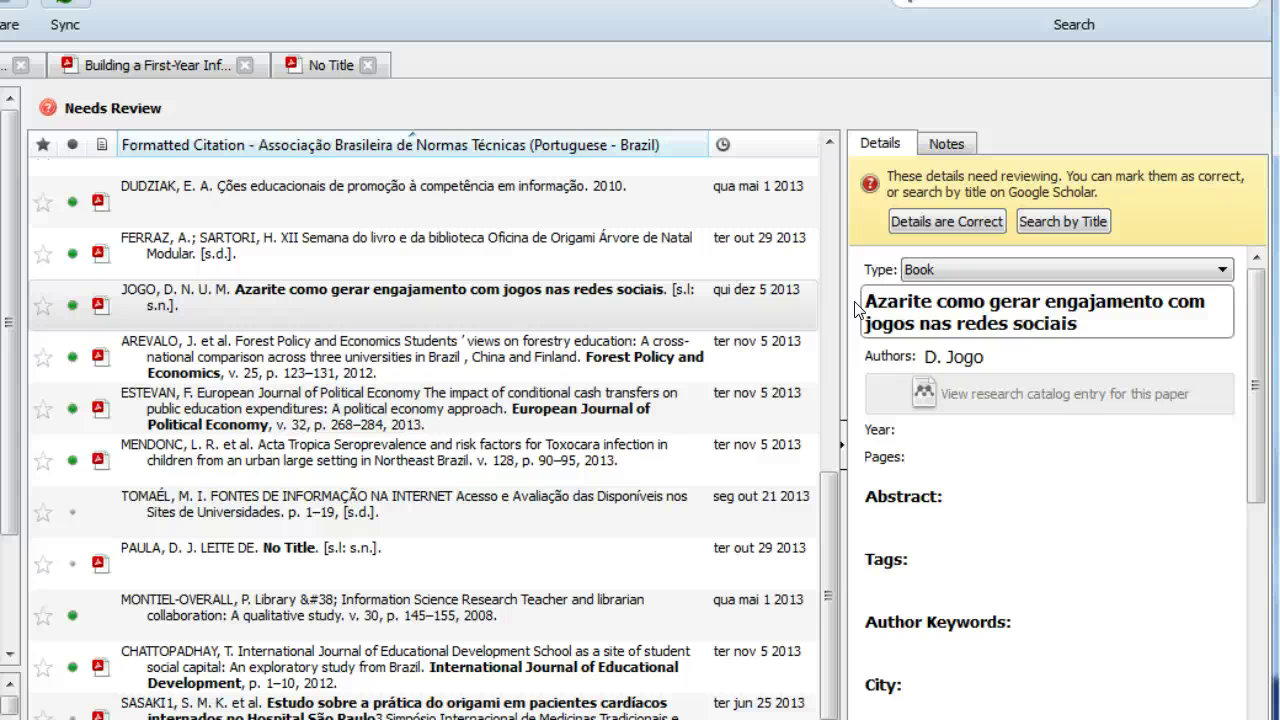
click(951, 373)
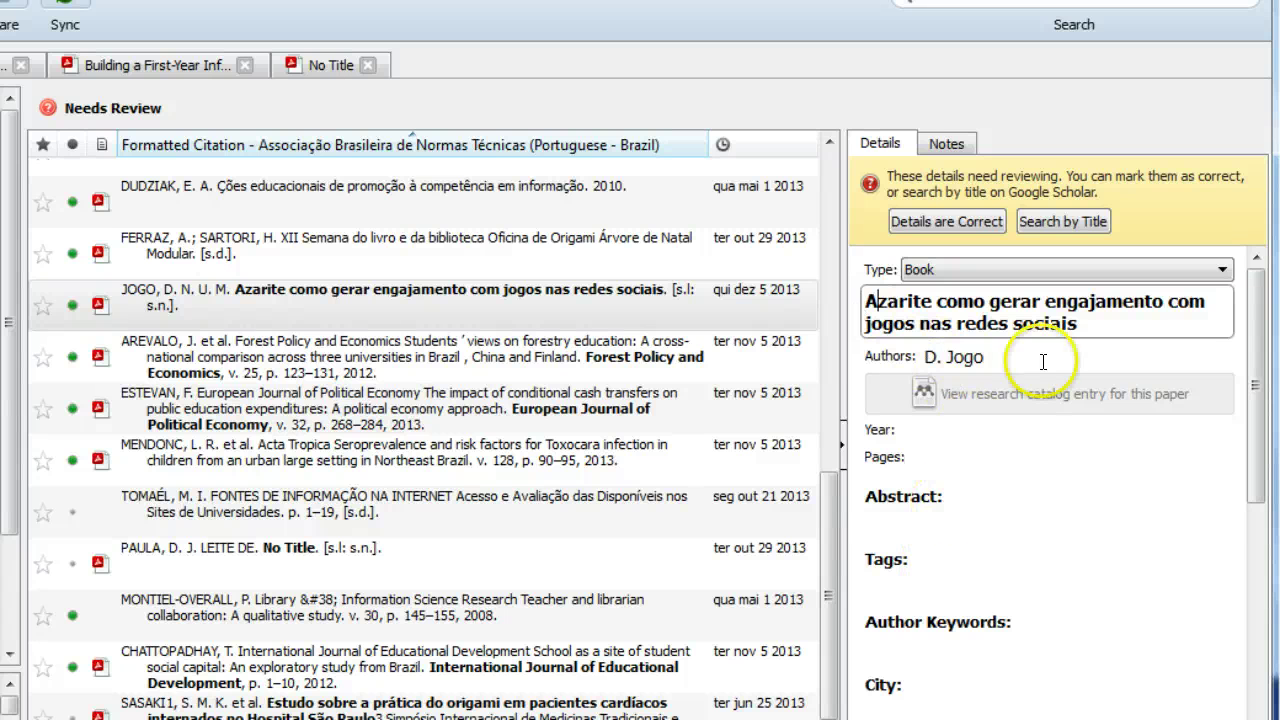
Open the PDF of the book on engagement with games in social networks and examine its cover and first pages
click(515, 306)
double_click(513, 306)
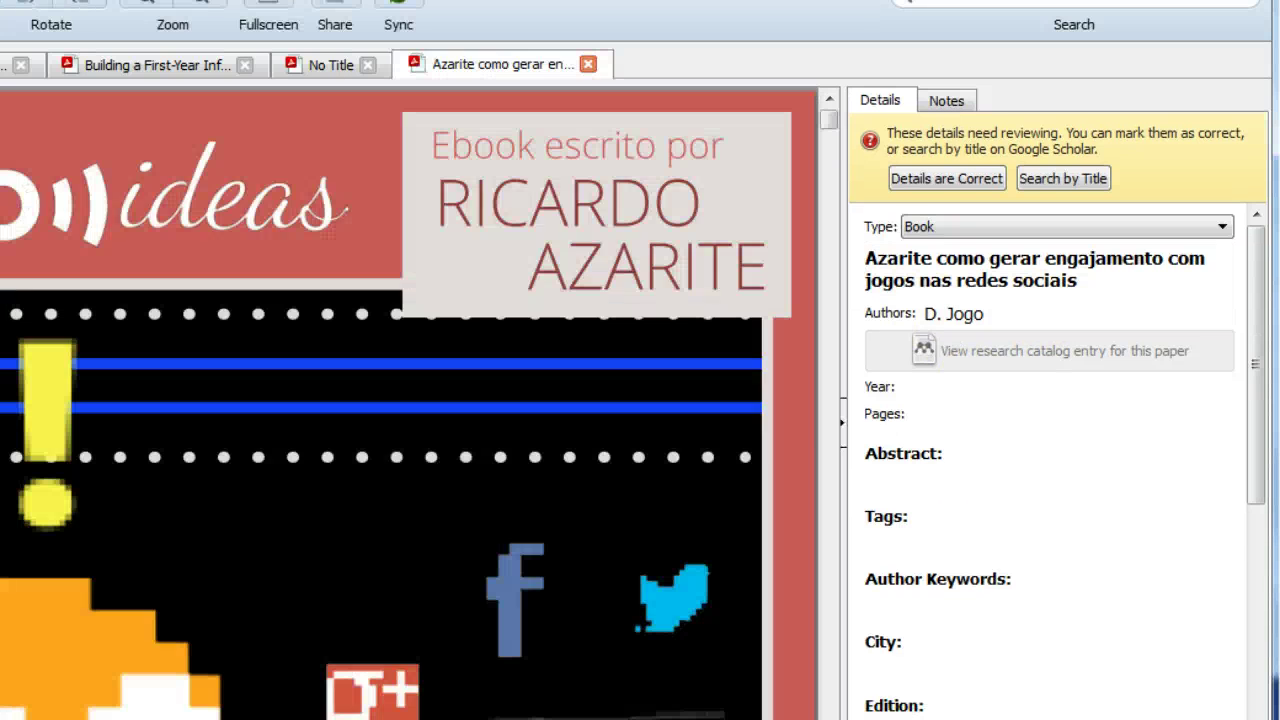
scroll(513, 490, down, 2)
scroll(513, 490, down, 10)
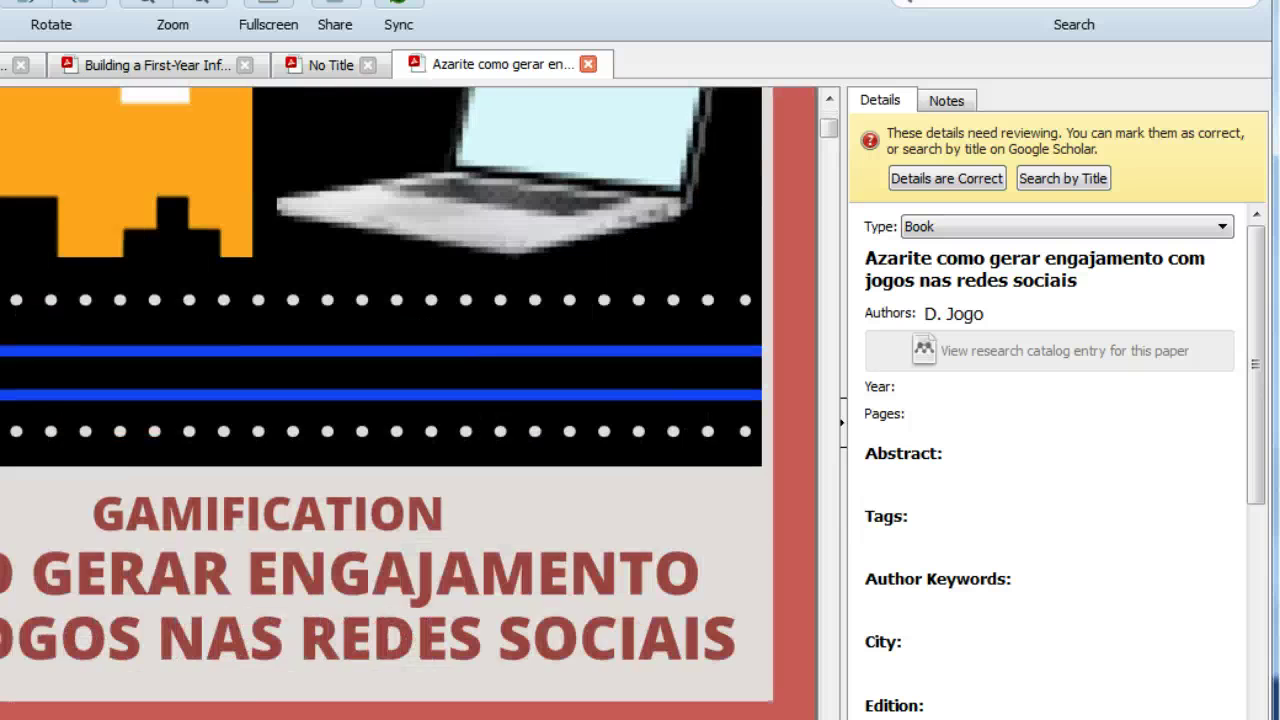
scroll(513, 490, down, 12)
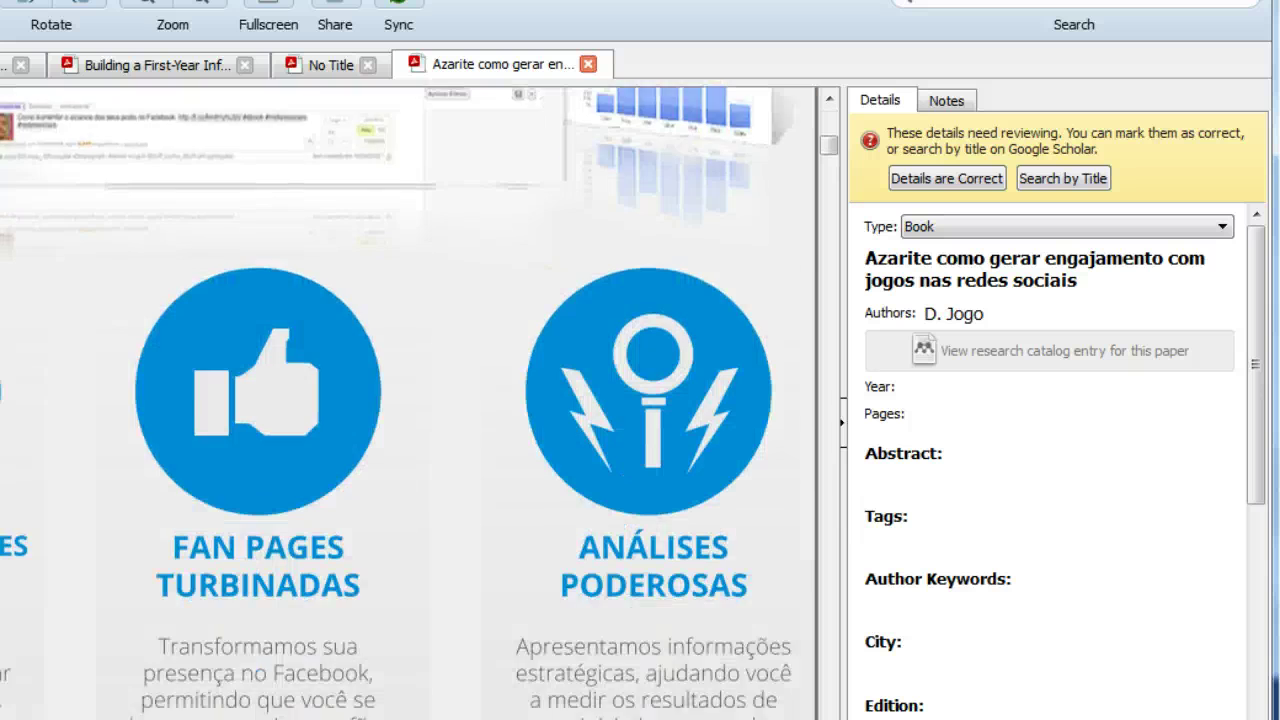
Look through further pages of the book on engagement with games for publication details and close its PDF
scroll(529, 471, down, 10)
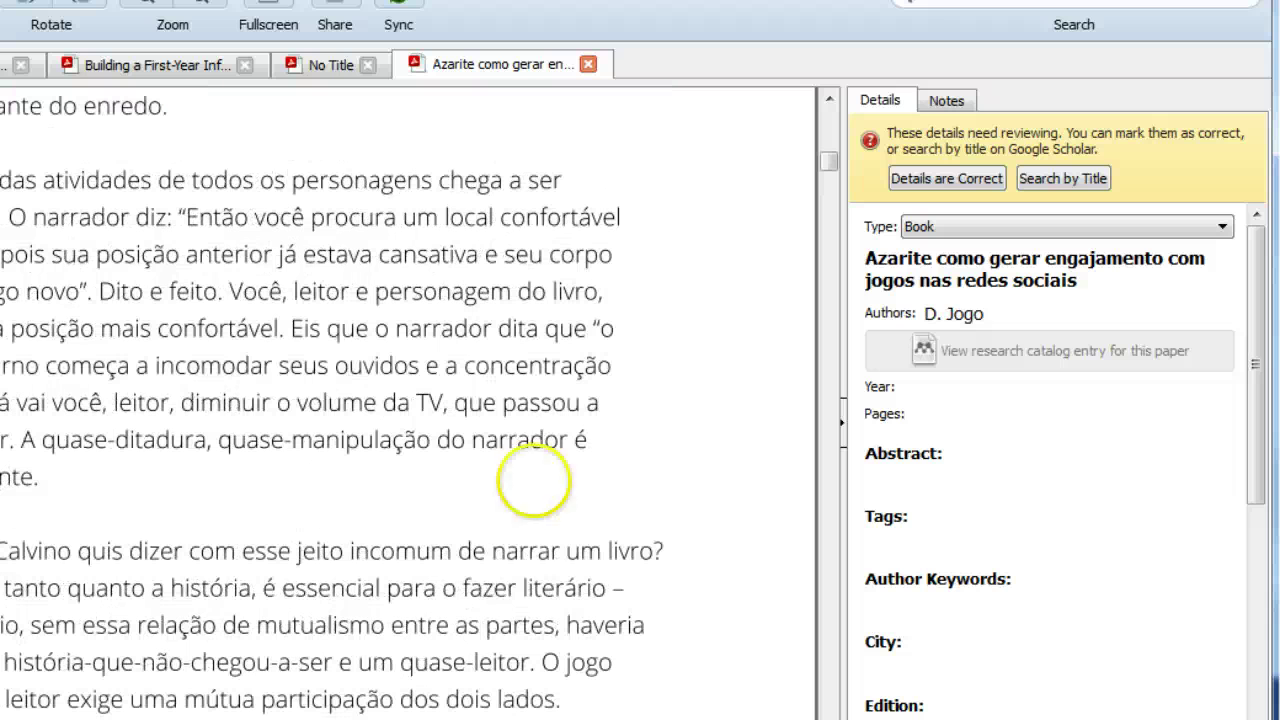
click(938, 414)
click(951, 670)
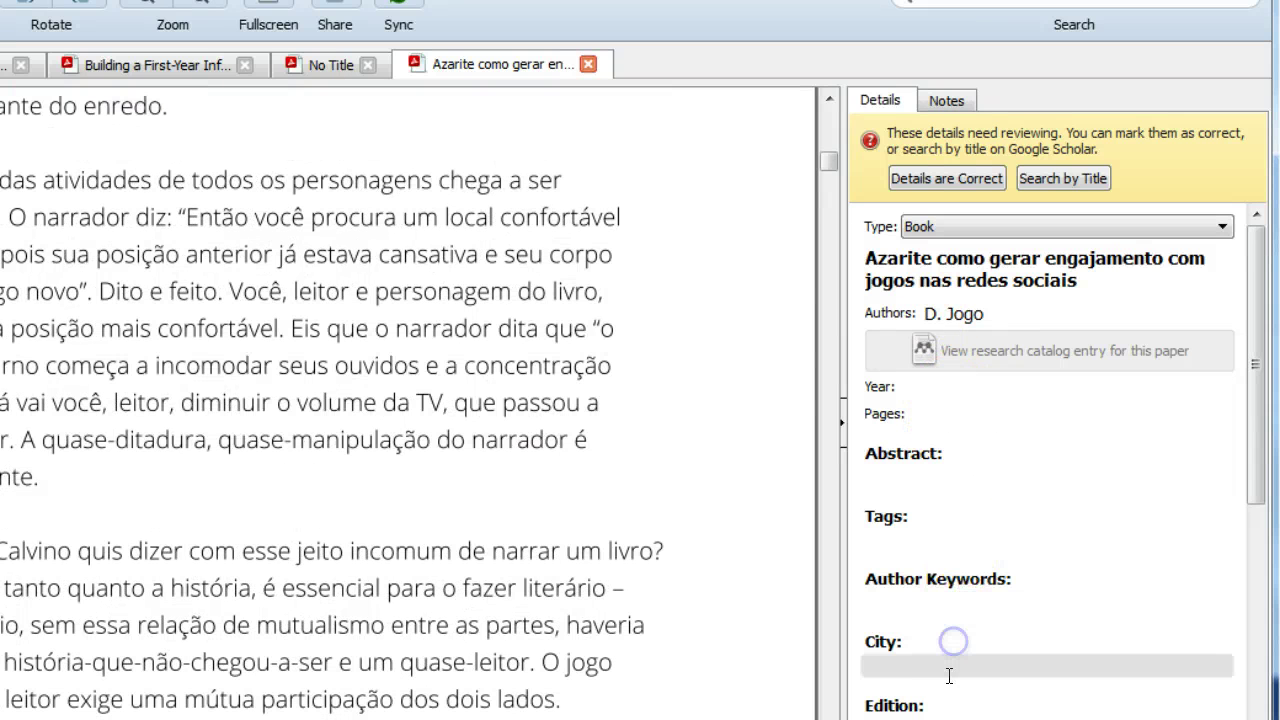
click(587, 64)
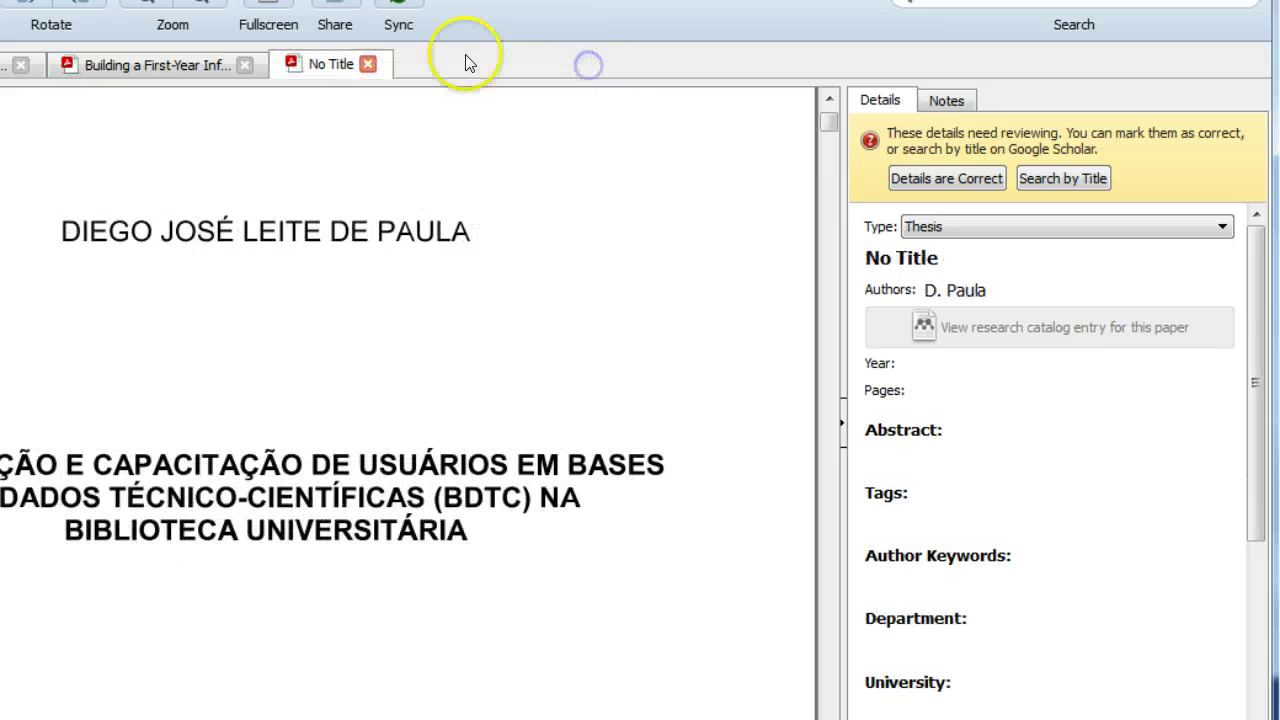
Set the Year of the "No Title" thesis to 2012, as given at the foot of its cover page
click(930, 367)
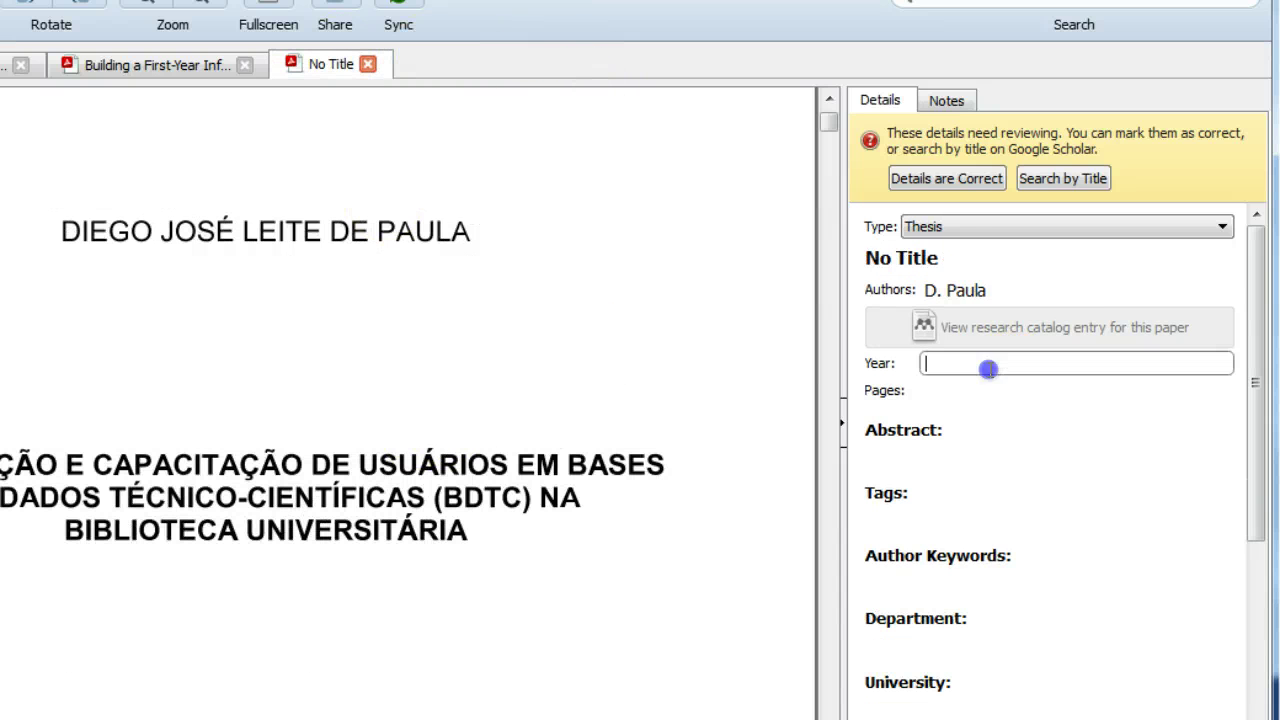
scroll(531, 372, down, 5)
scroll(531, 372, down, 3)
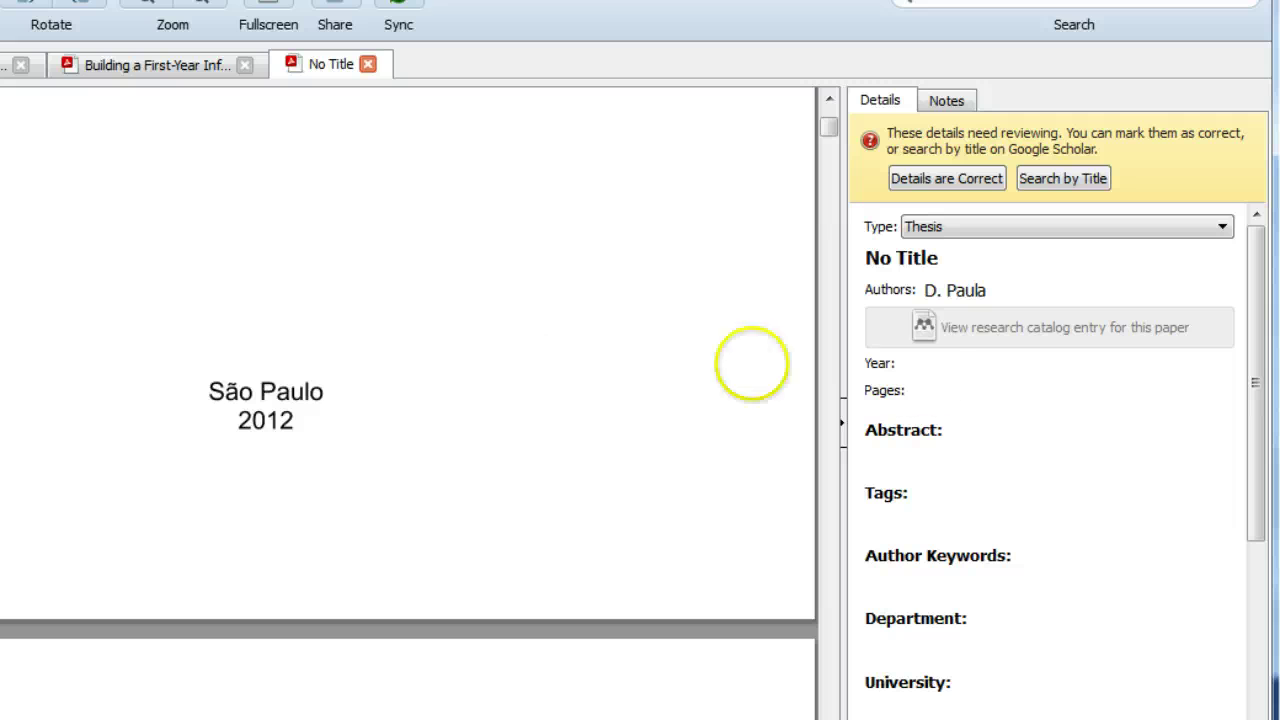
click(985, 368)
text(201)
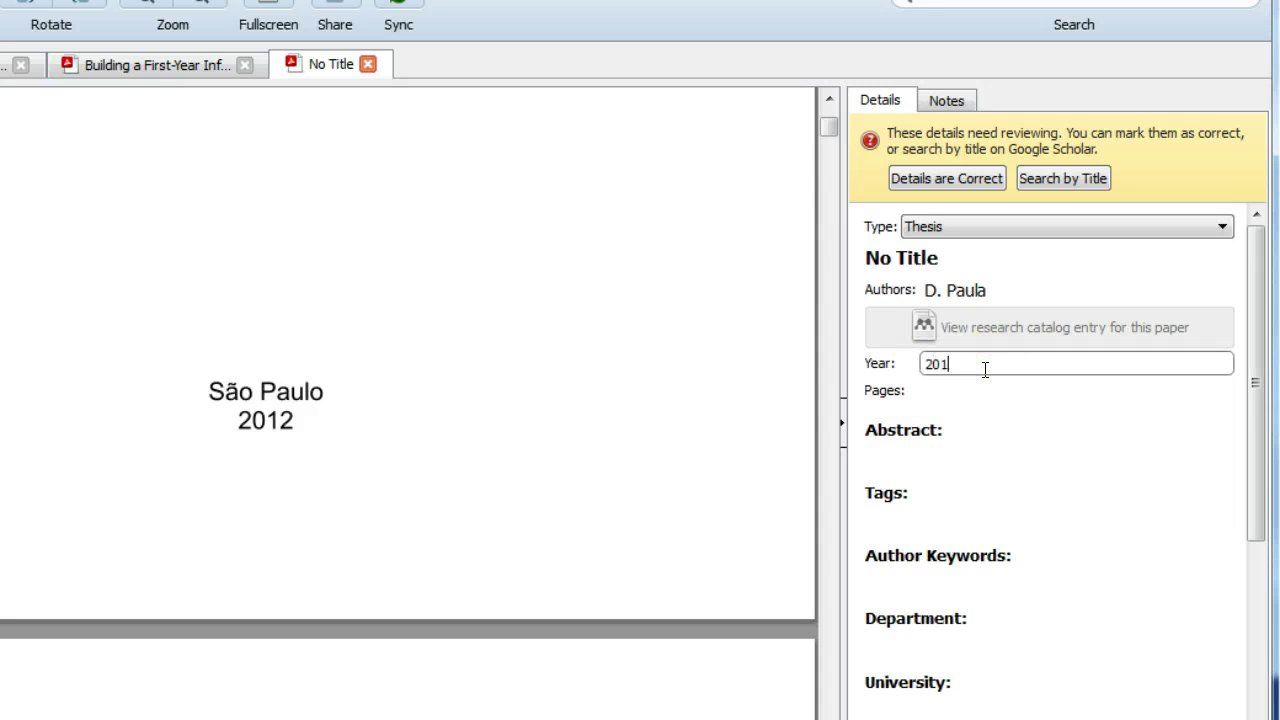
text(2)
click(699, 425)
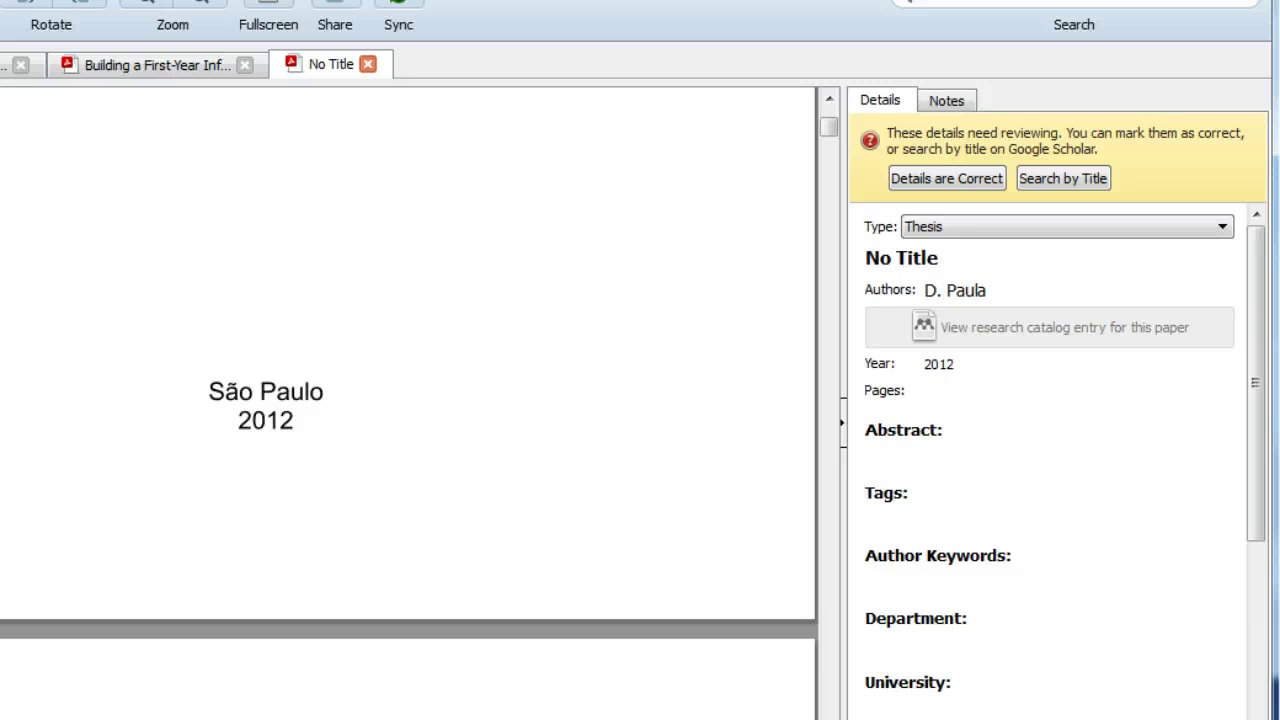
scroll(409, 400, down, 4)
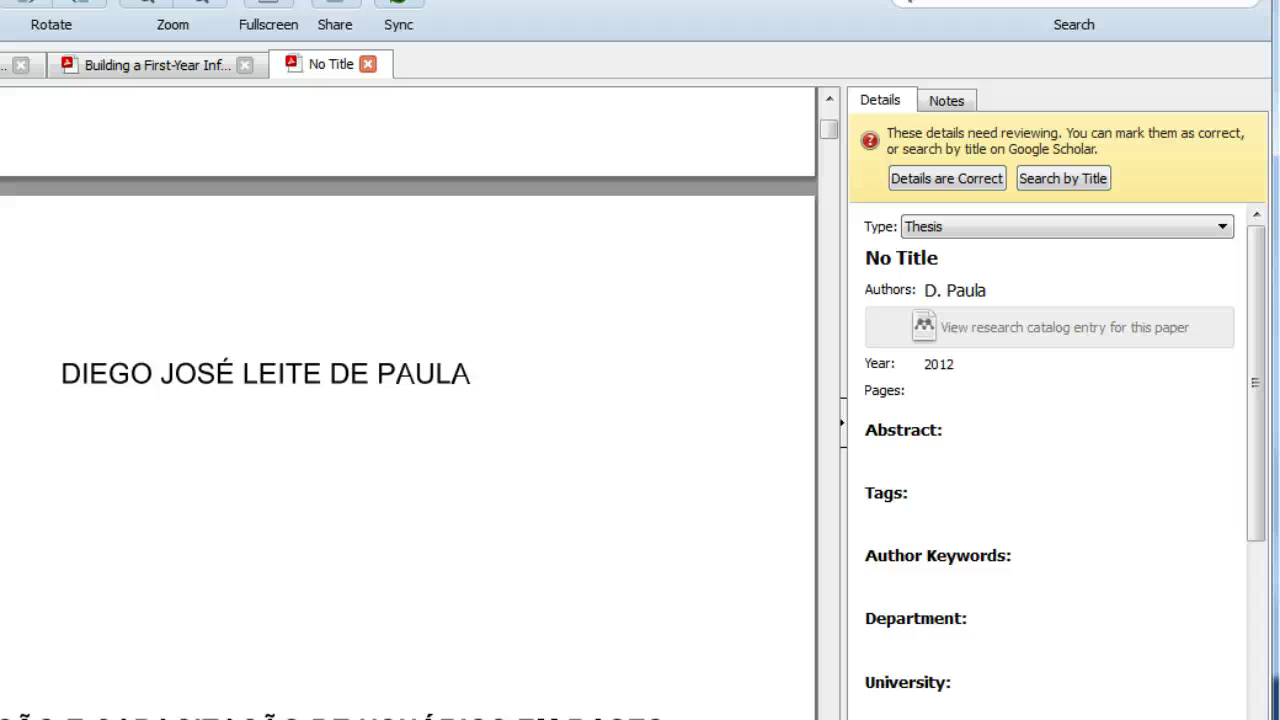
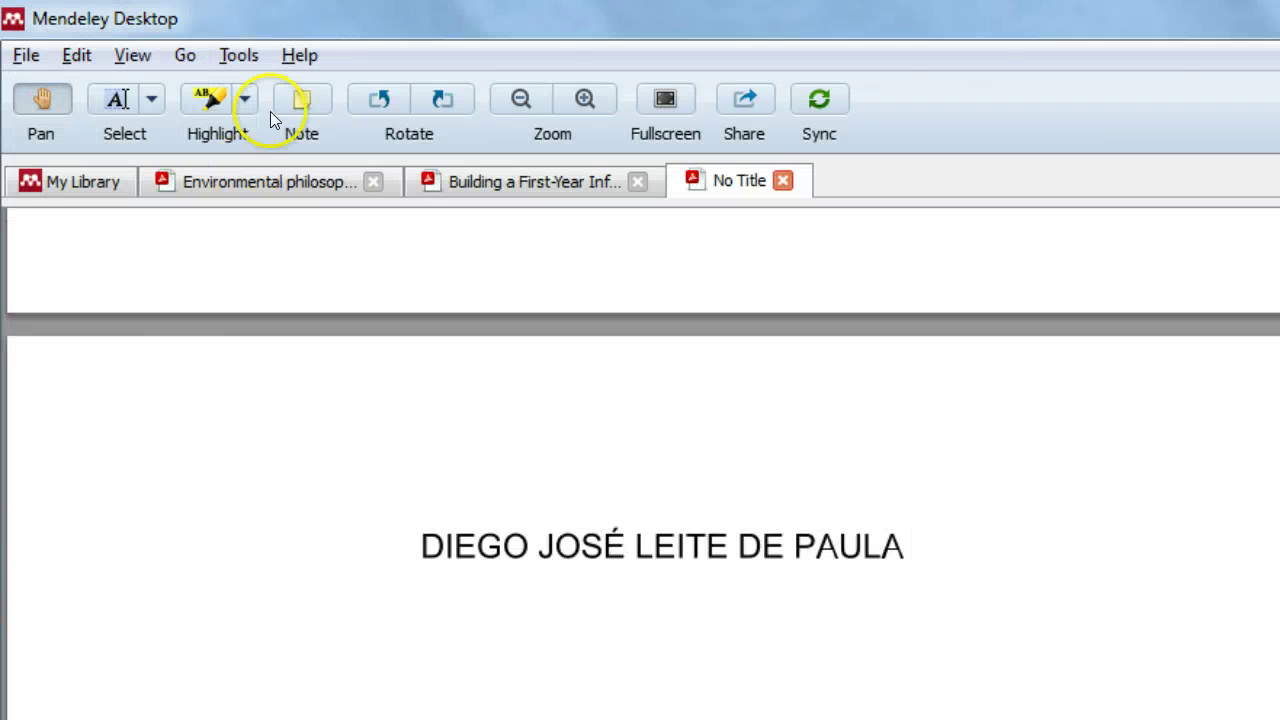
Check which word-processor plugins are available for installing or uninstalling
click(235, 56)
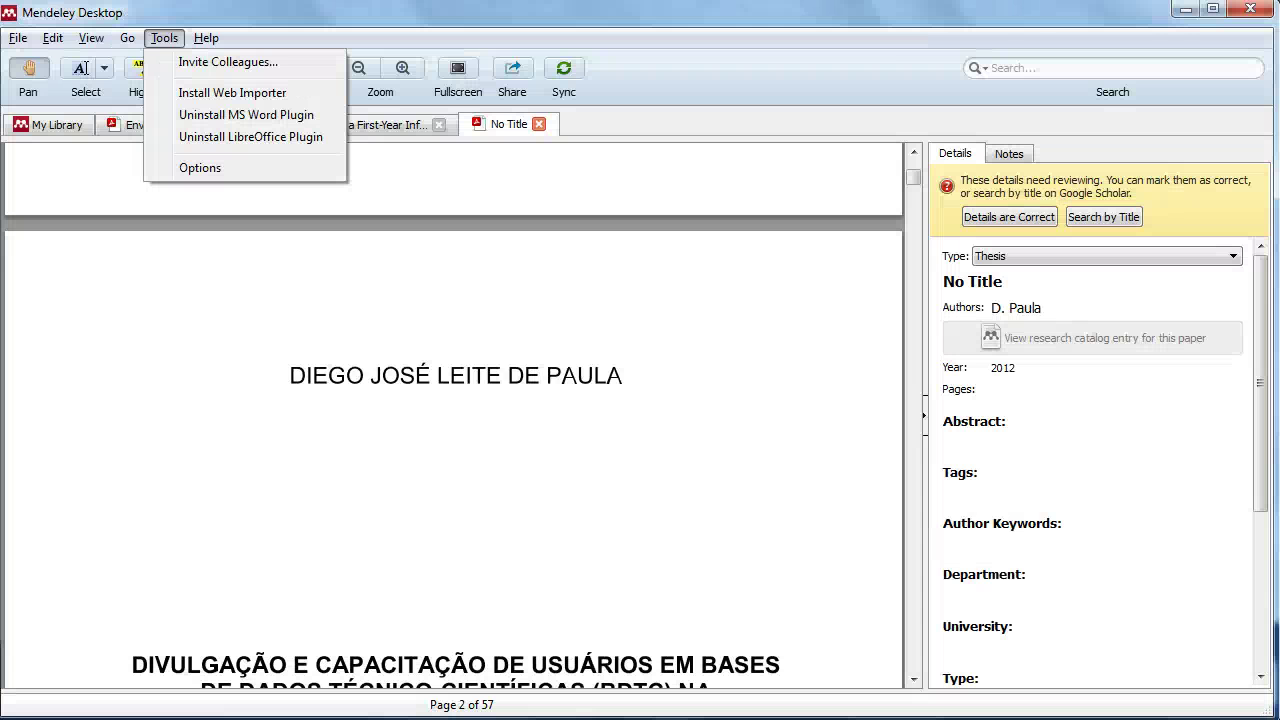
key(Escape)
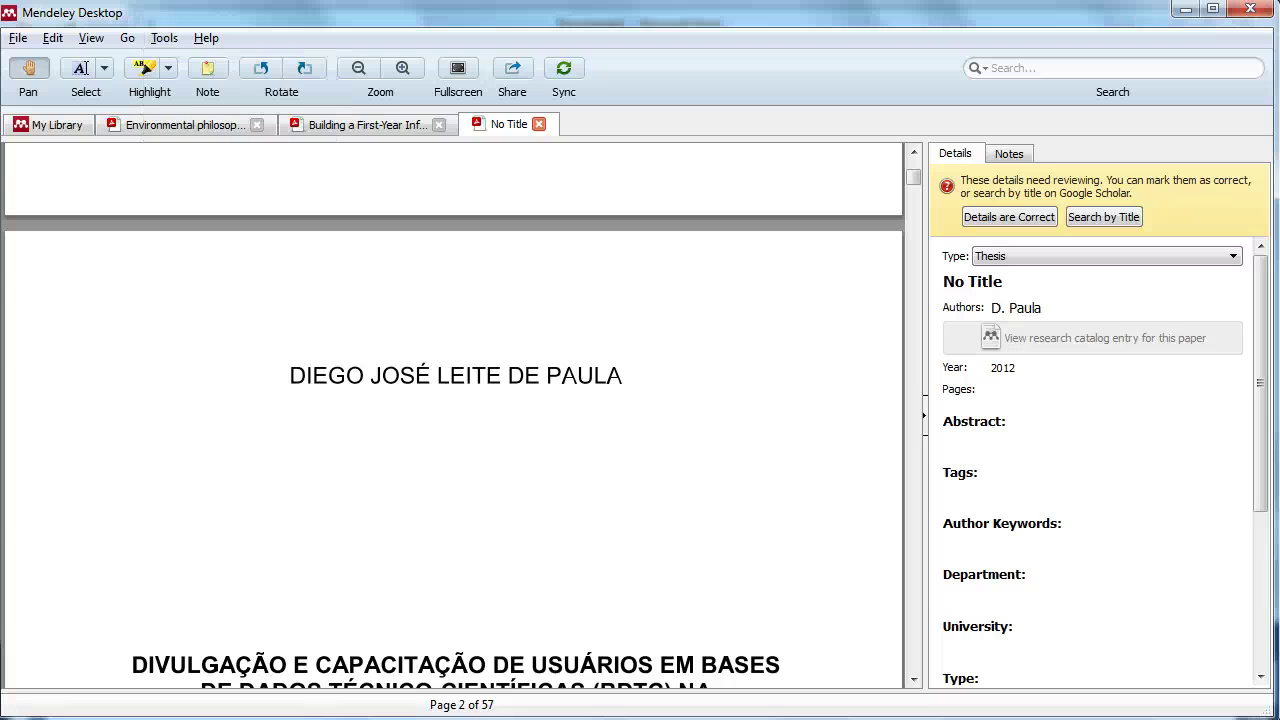
Switch to Microsoft Word and insert a Mendeley citation of ANIMAL BEHAVIOR (2006) in the blank document, found by searching for "Animal"
key(alt+Tab)
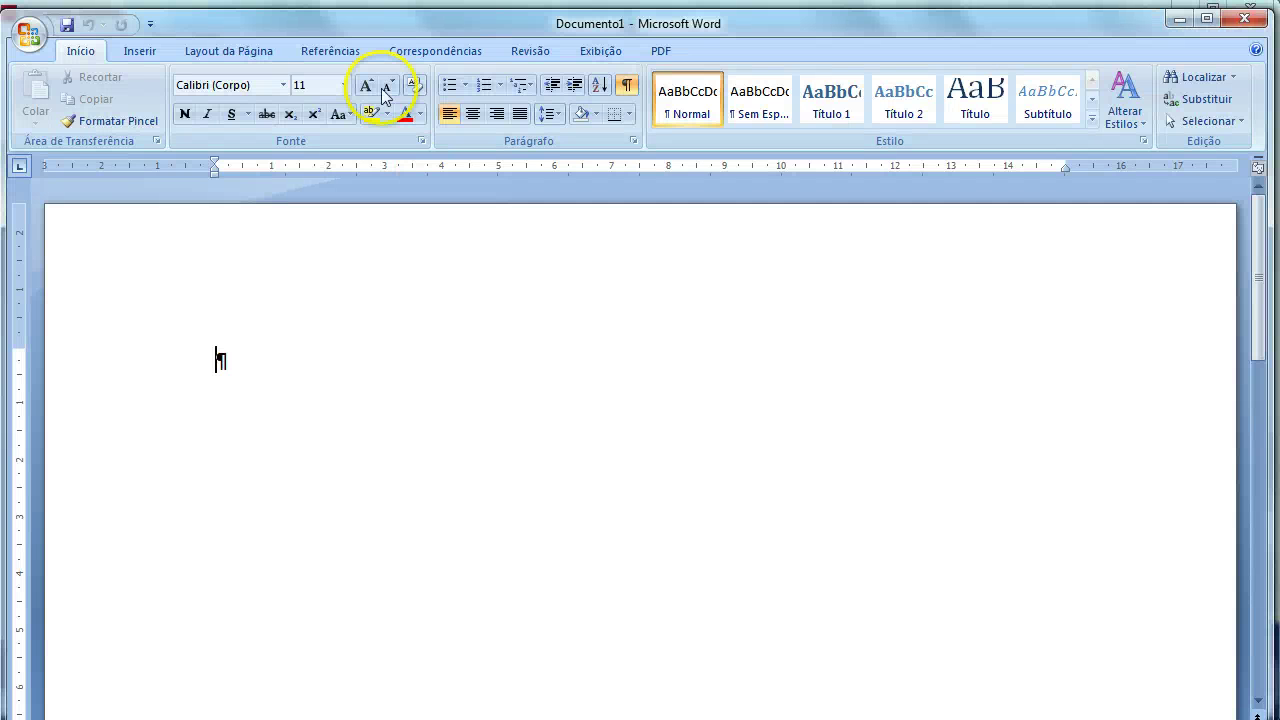
click(334, 50)
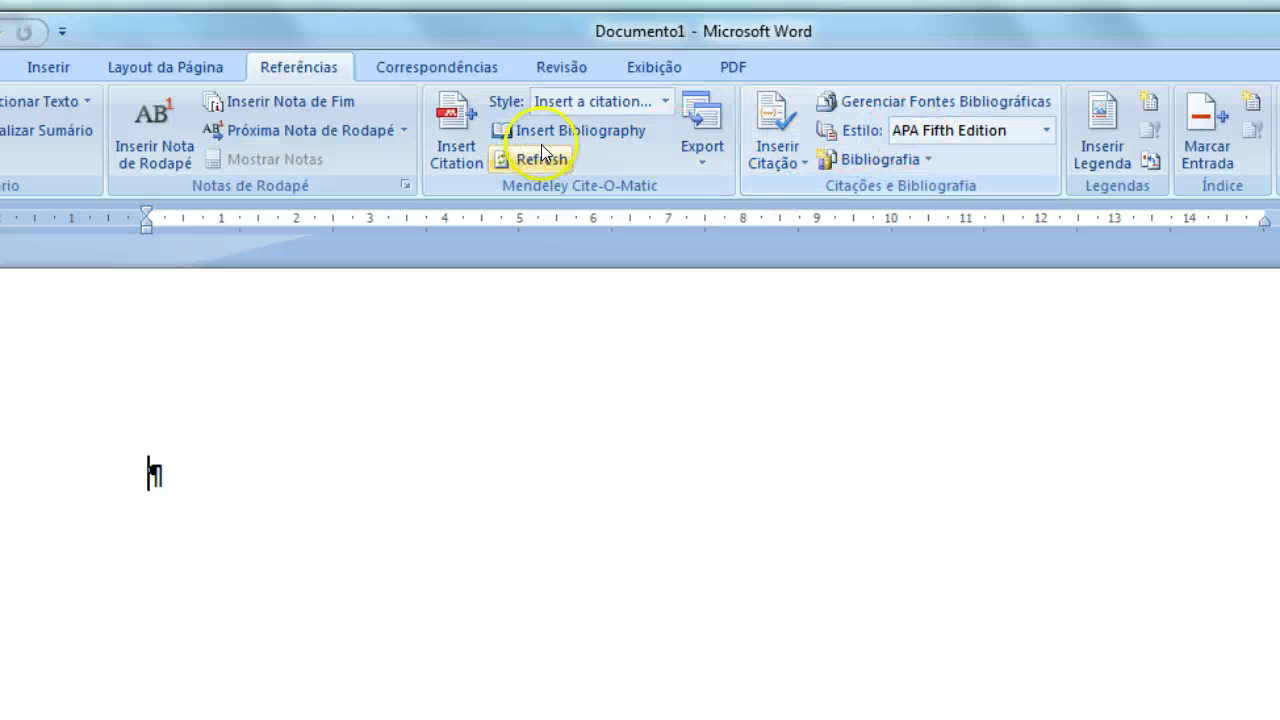
click(463, 130)
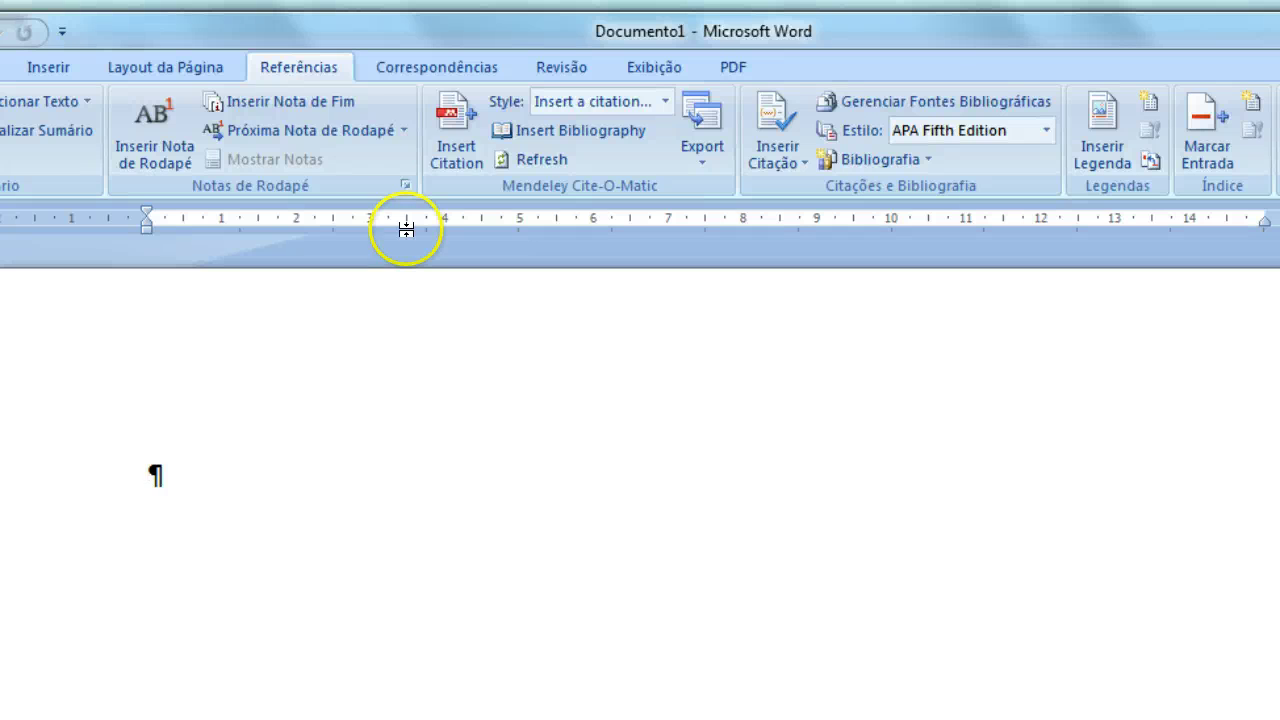
click(456, 150)
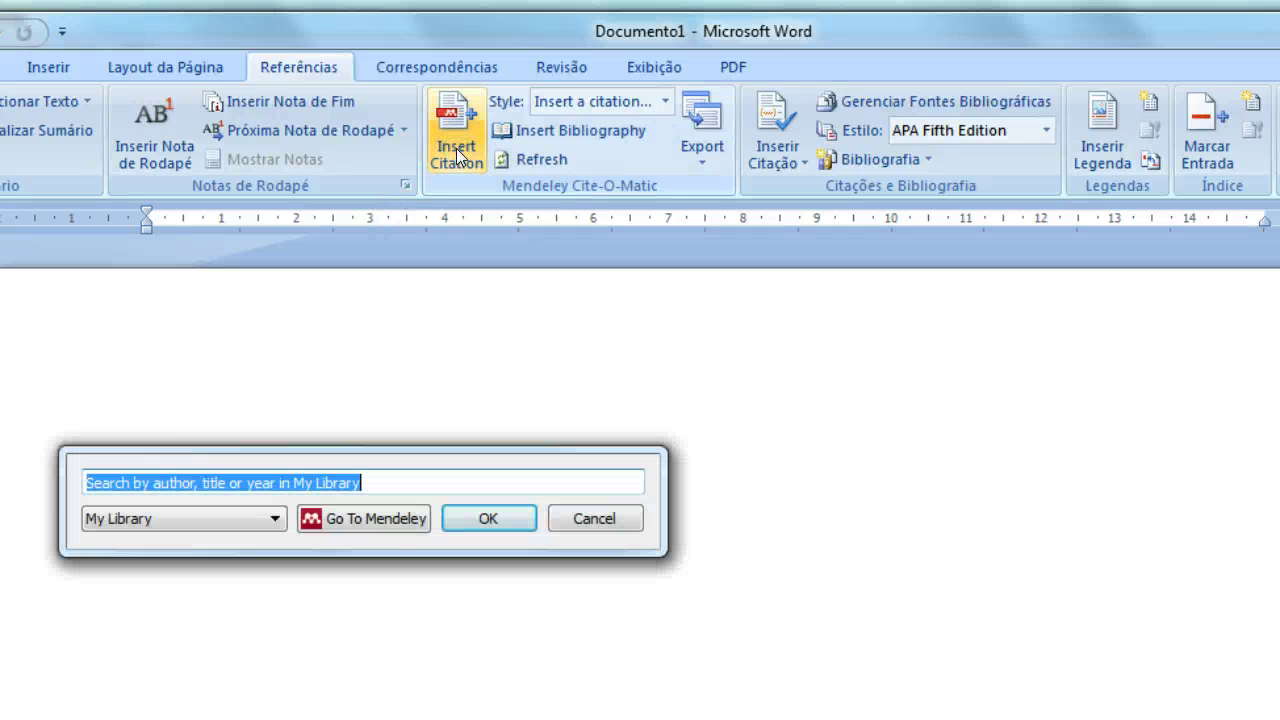
drag(491, 450, 857, 398)
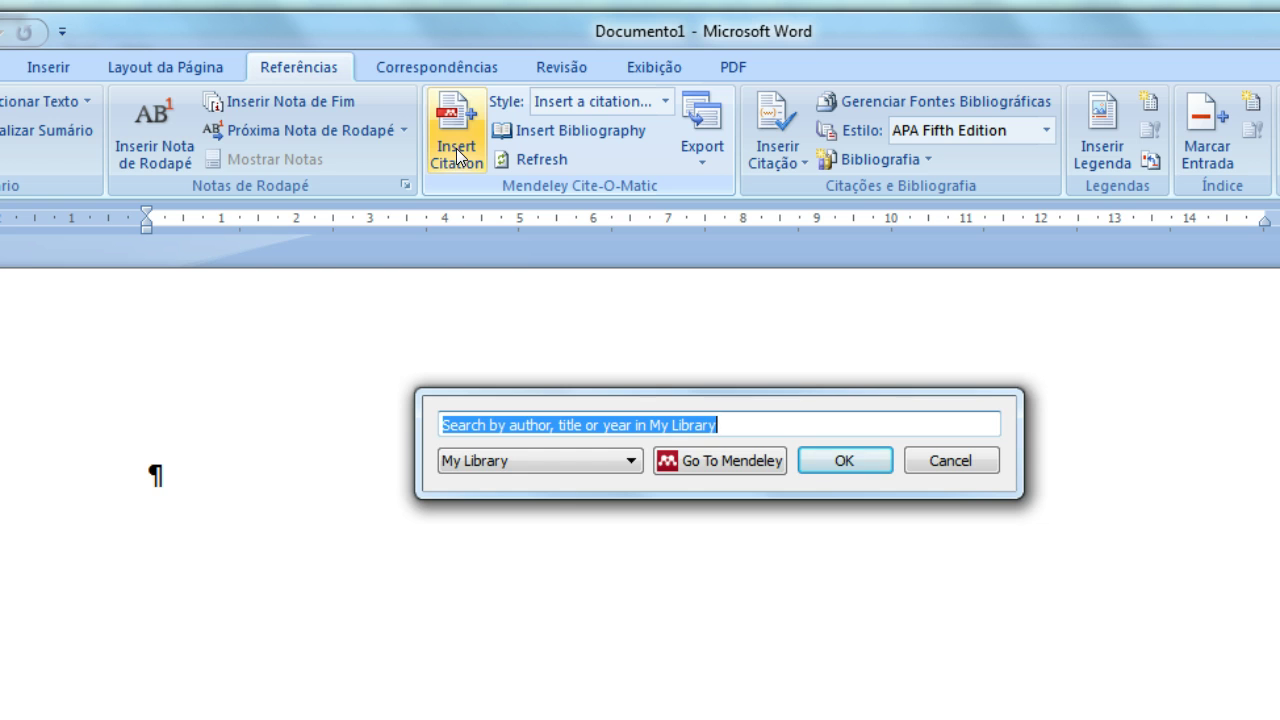
click(850, 398)
text(Animal)
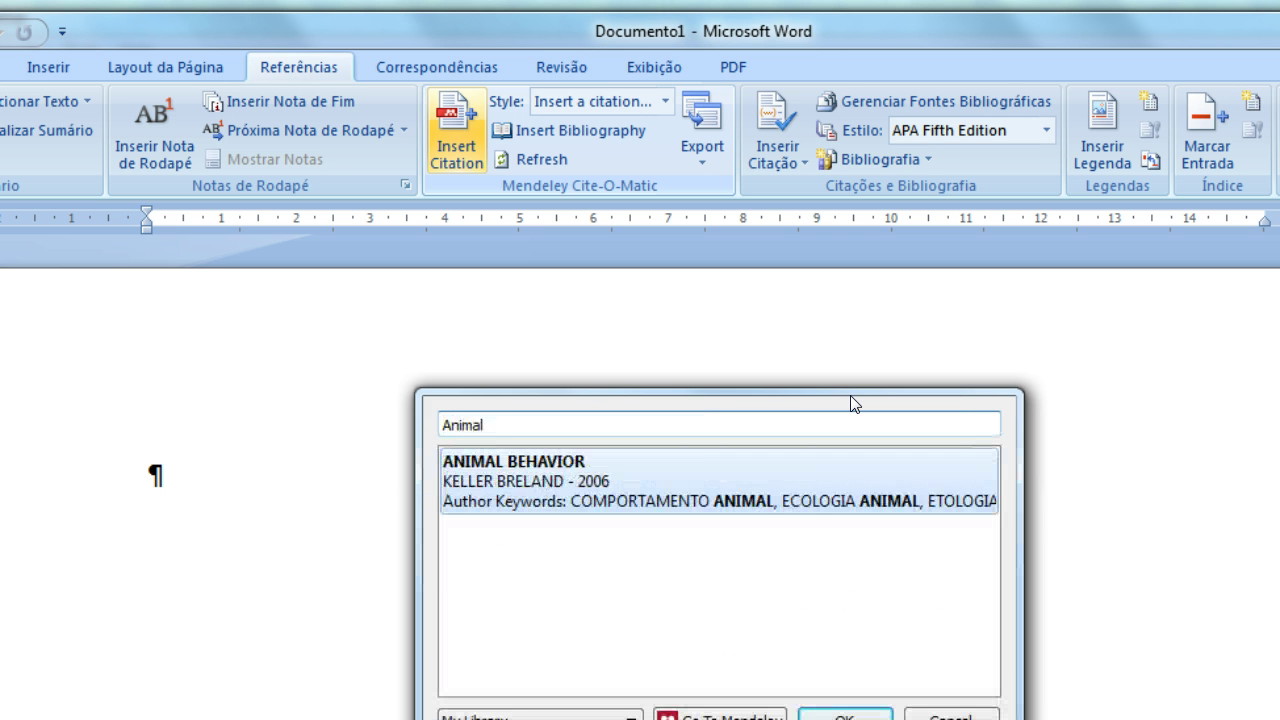
click(788, 503)
click(787, 500)
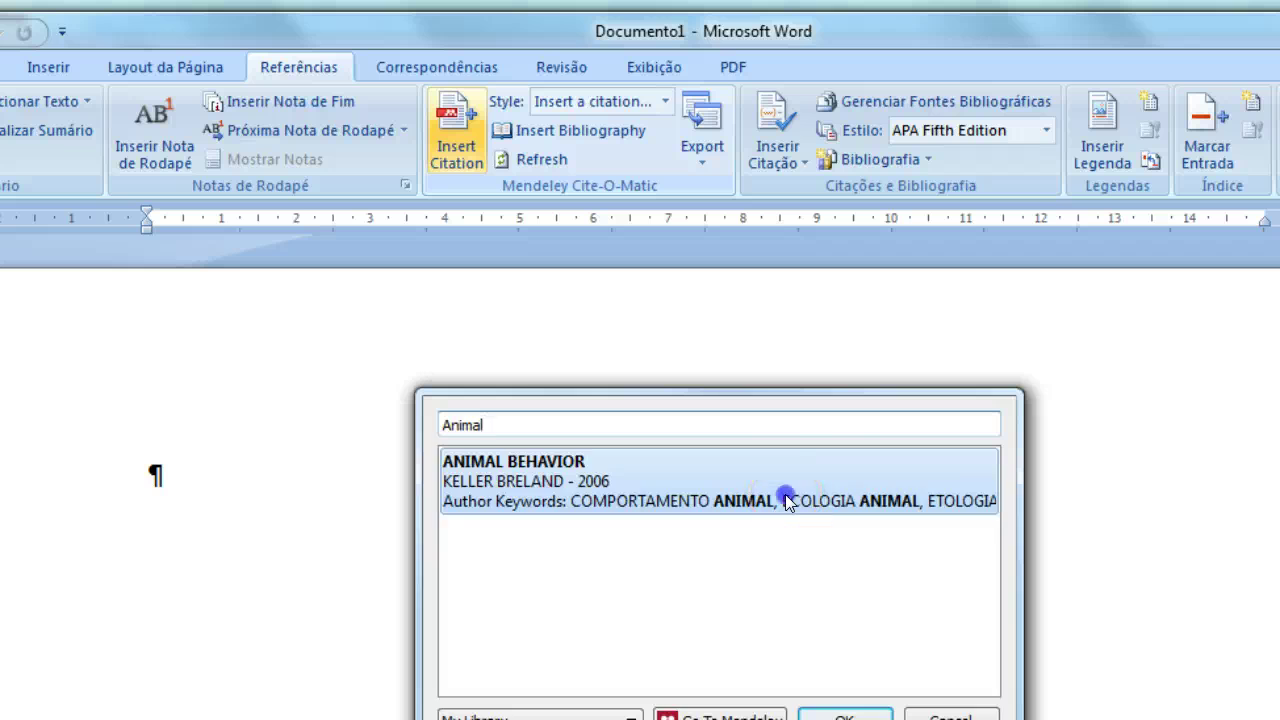
click(826, 455)
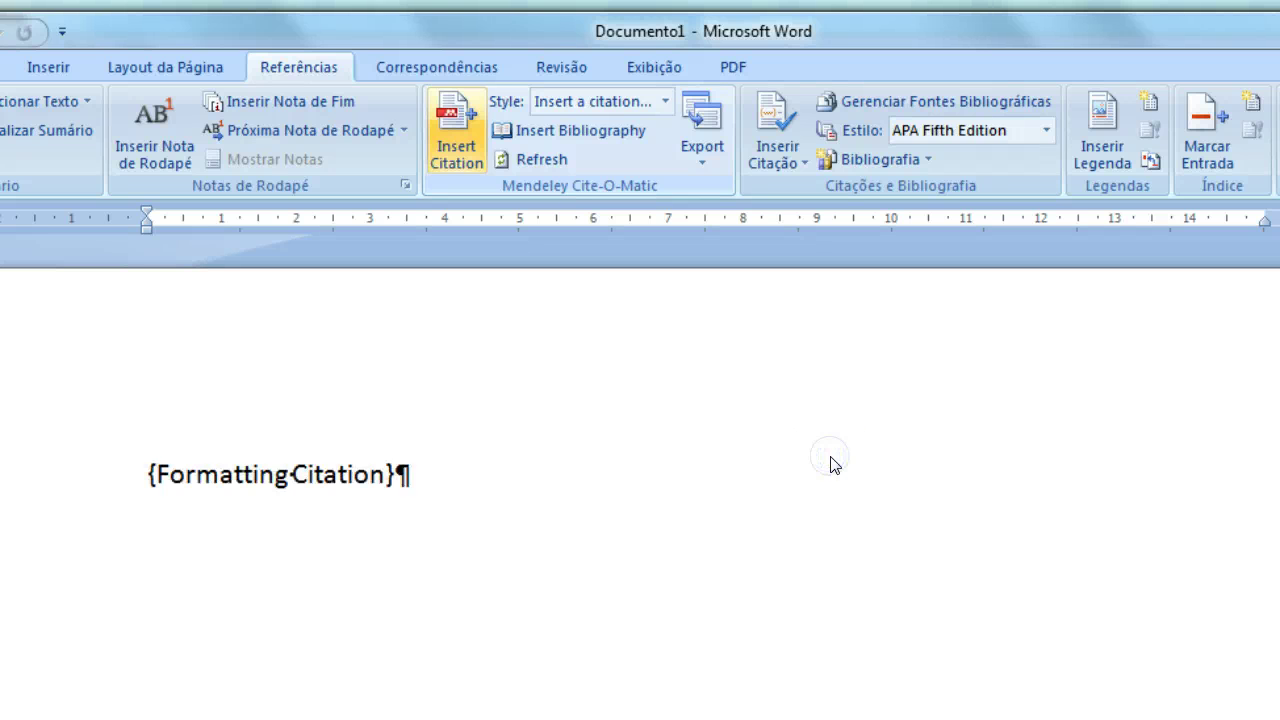
Insert a blank page after the citation
click(420, 523)
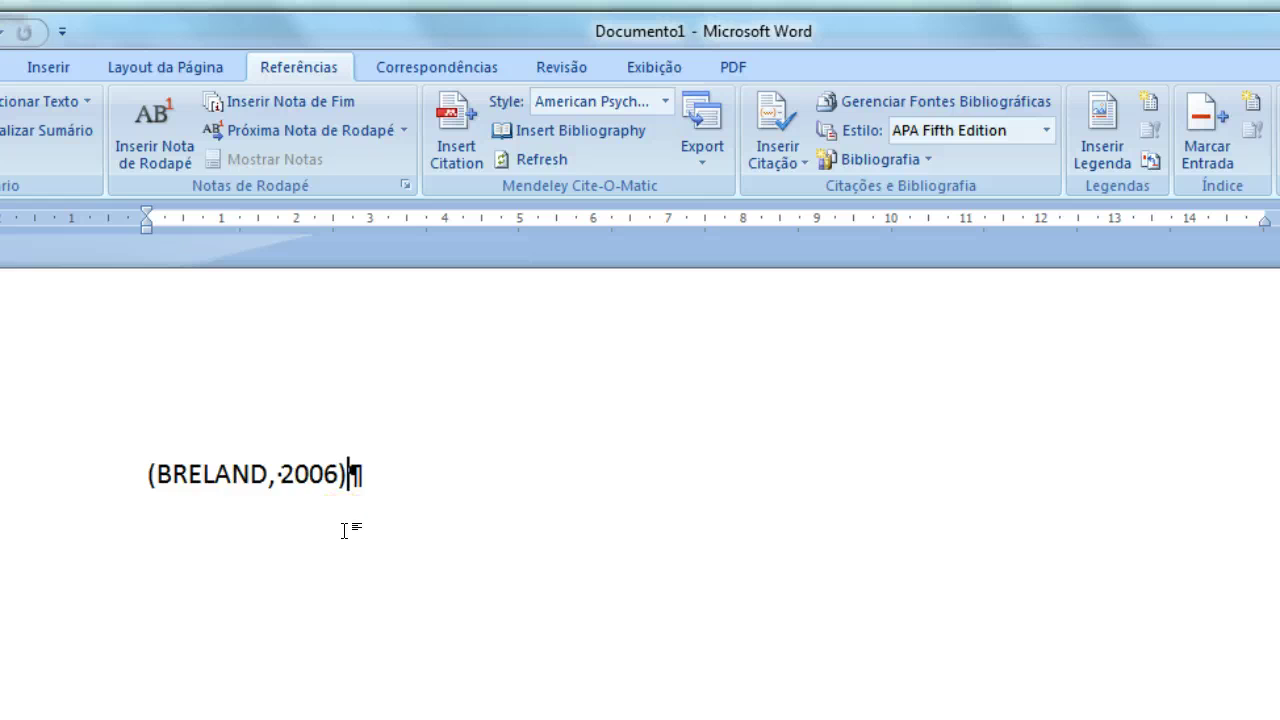
scroll(344, 530, down, 3)
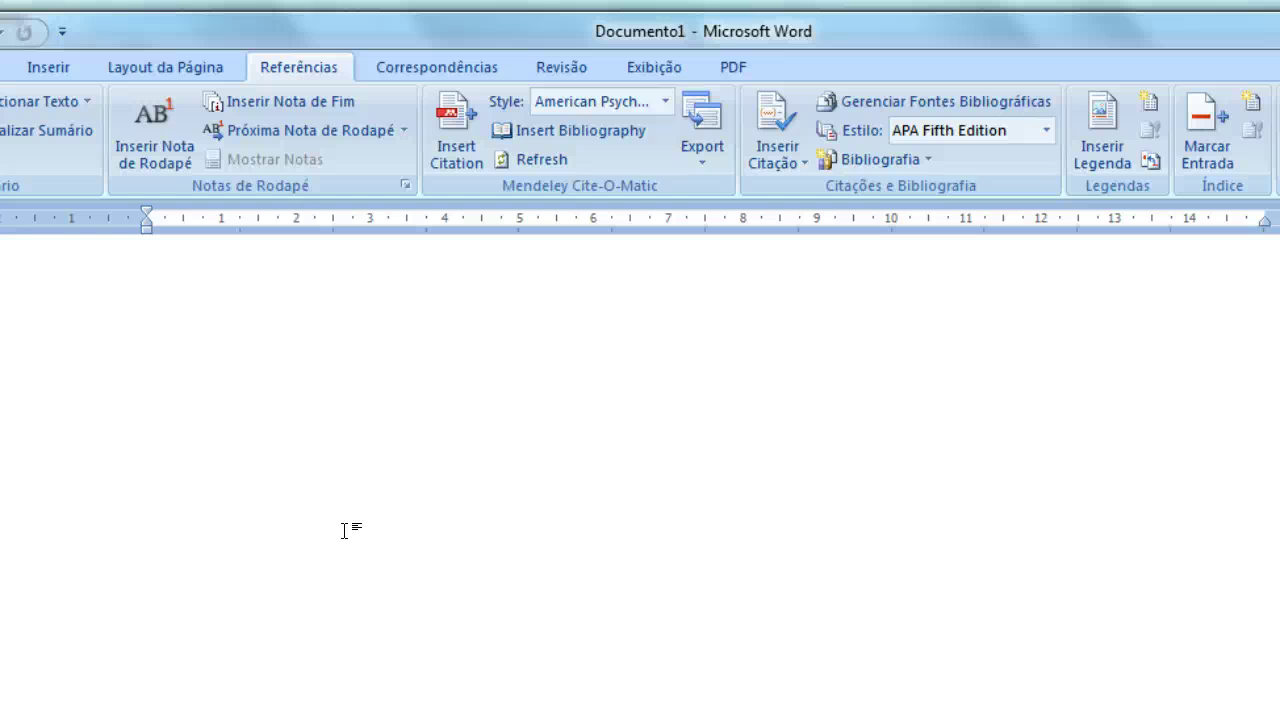
click(49, 71)
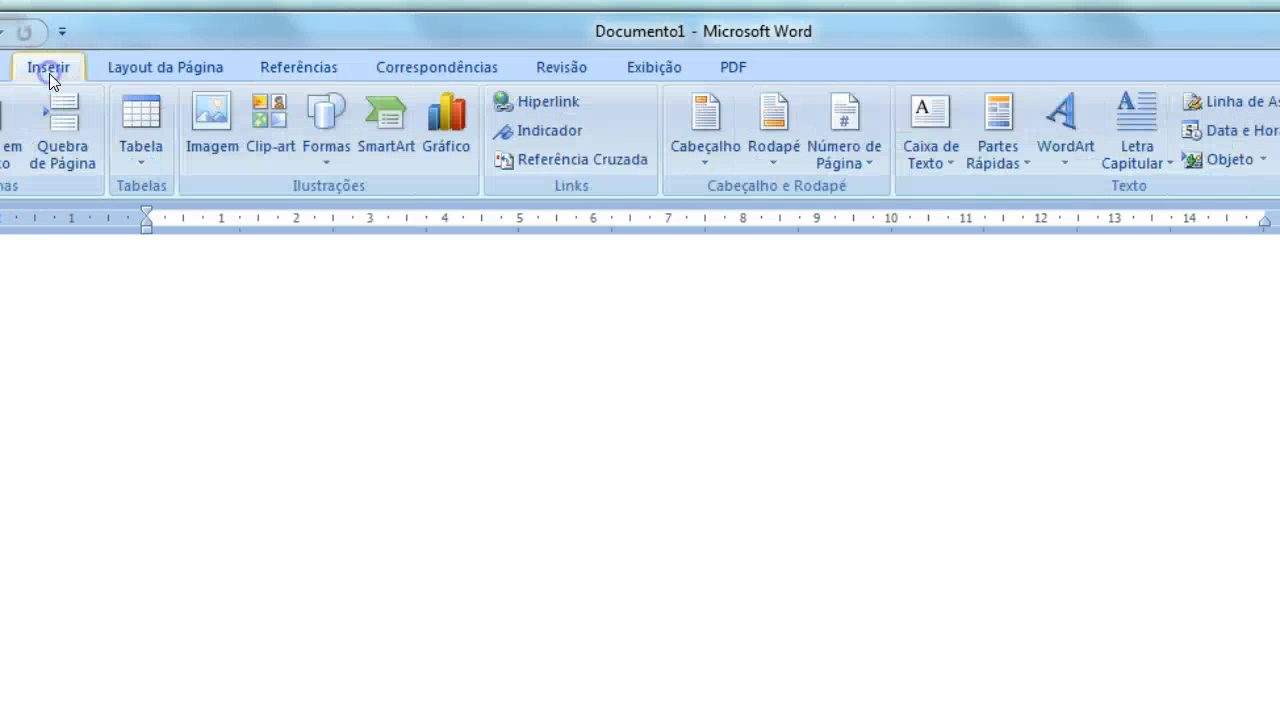
click(12, 120)
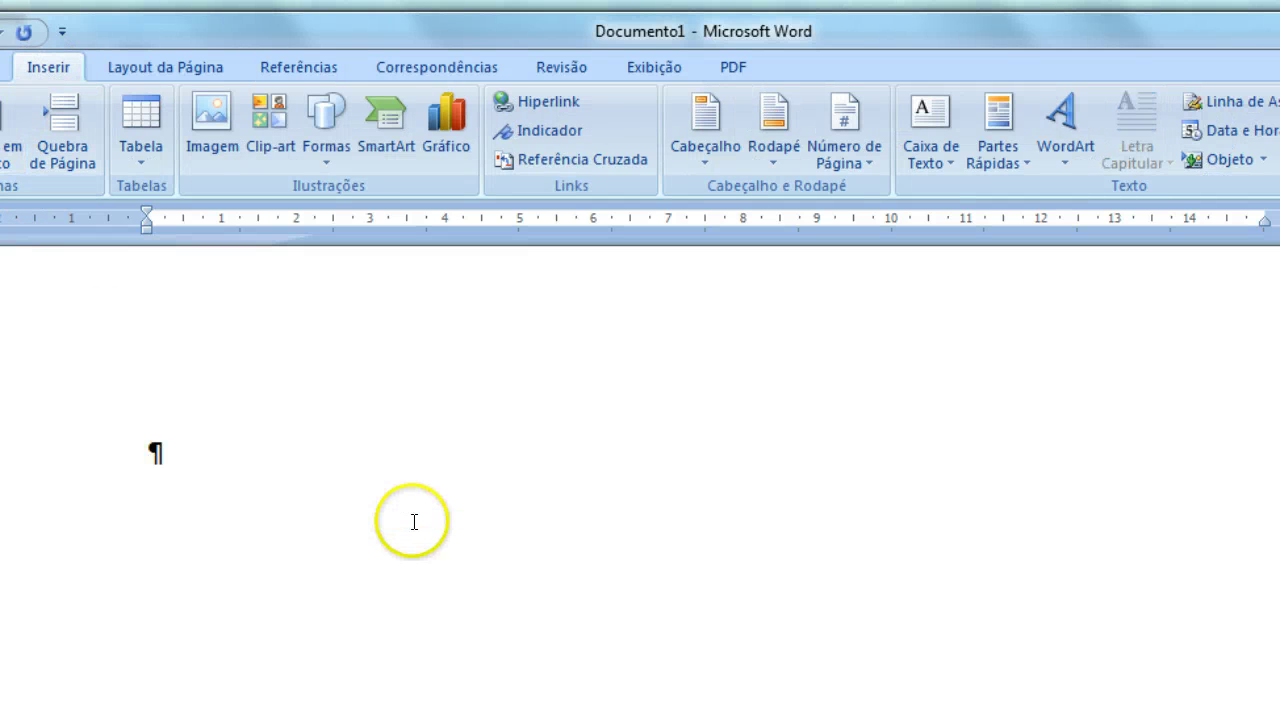
Add the centred, bold heading "REFERÊNCIAS" at the start of the new page
click(5, 67)
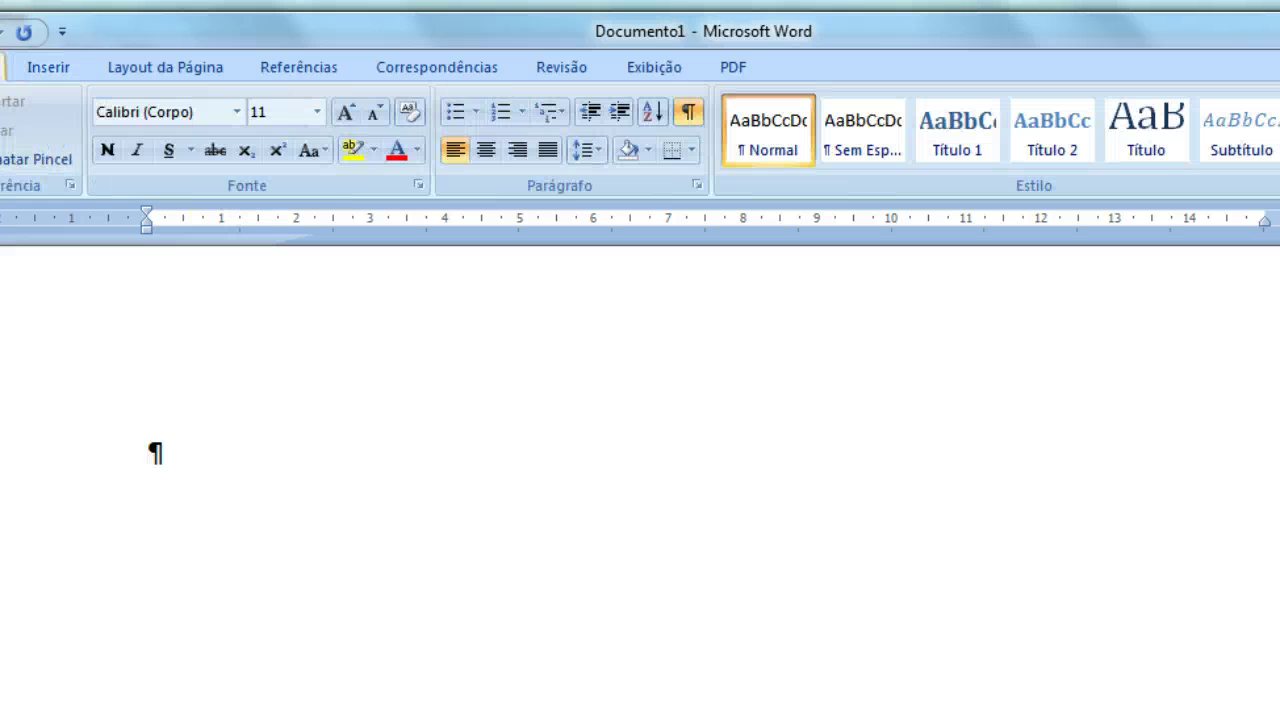
click(477, 148)
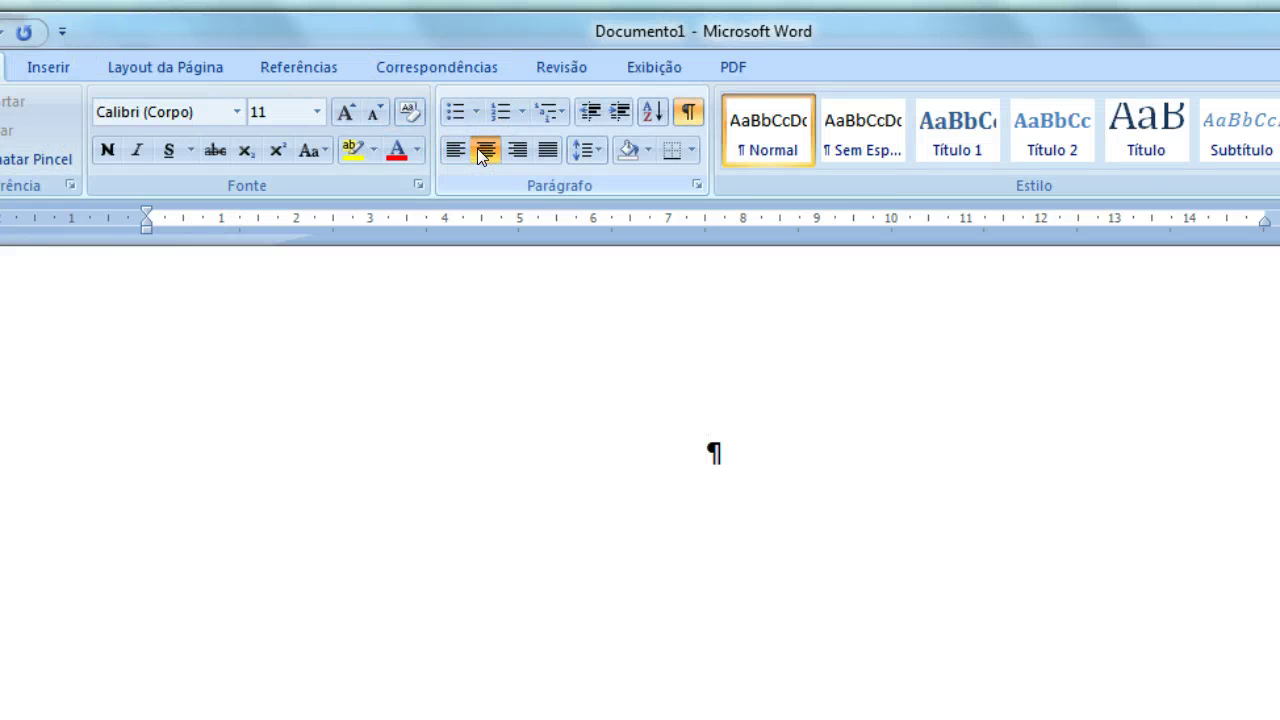
text(REFER)
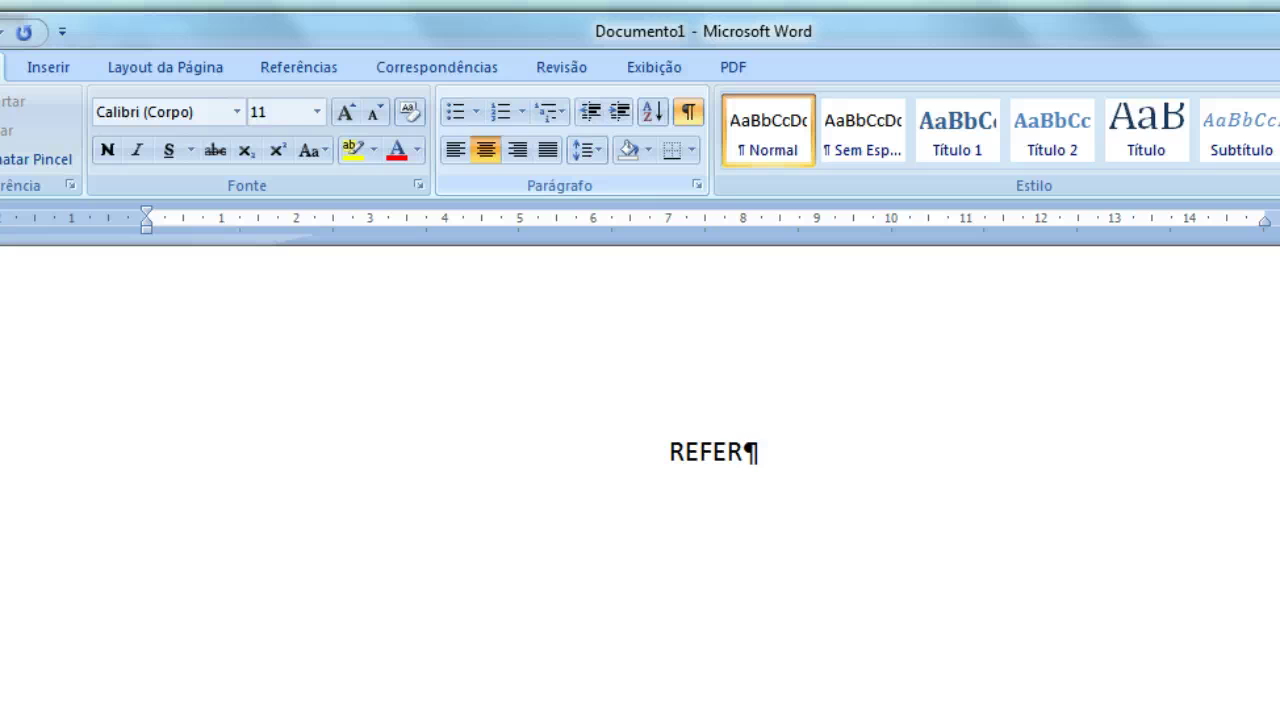
text(ÊN)
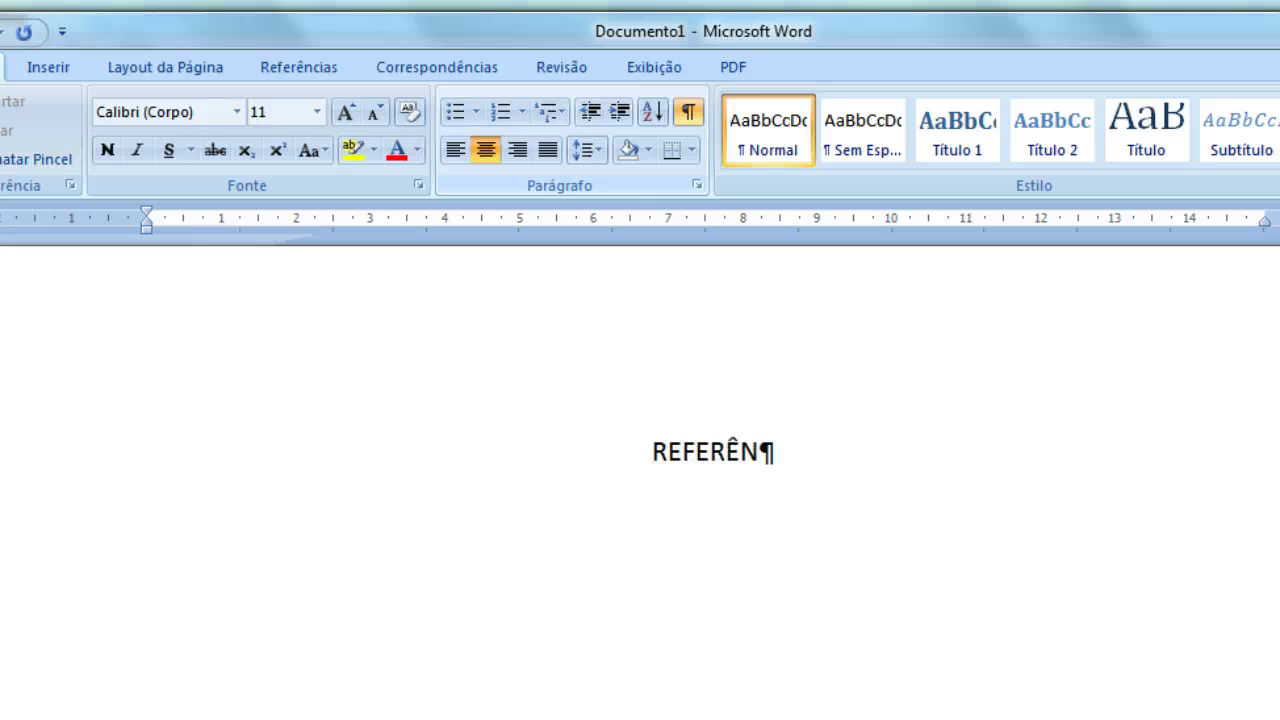
text(CIAS)
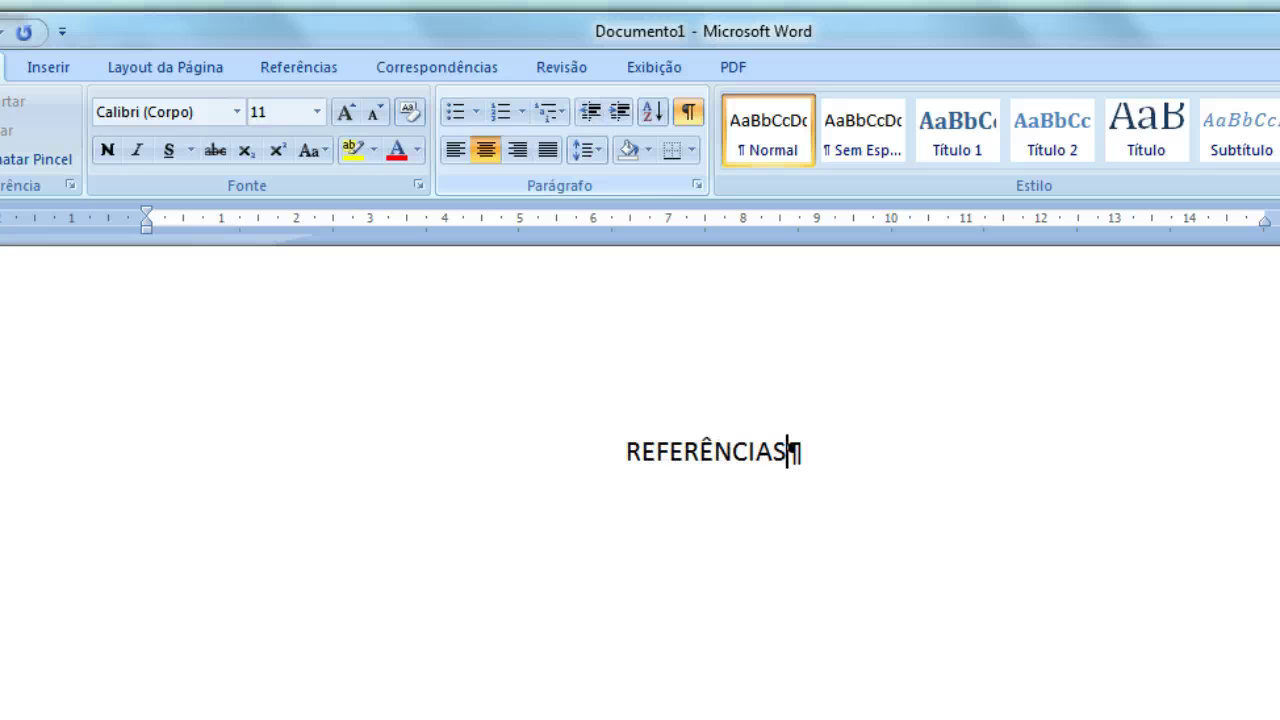
key(ctrl+t)
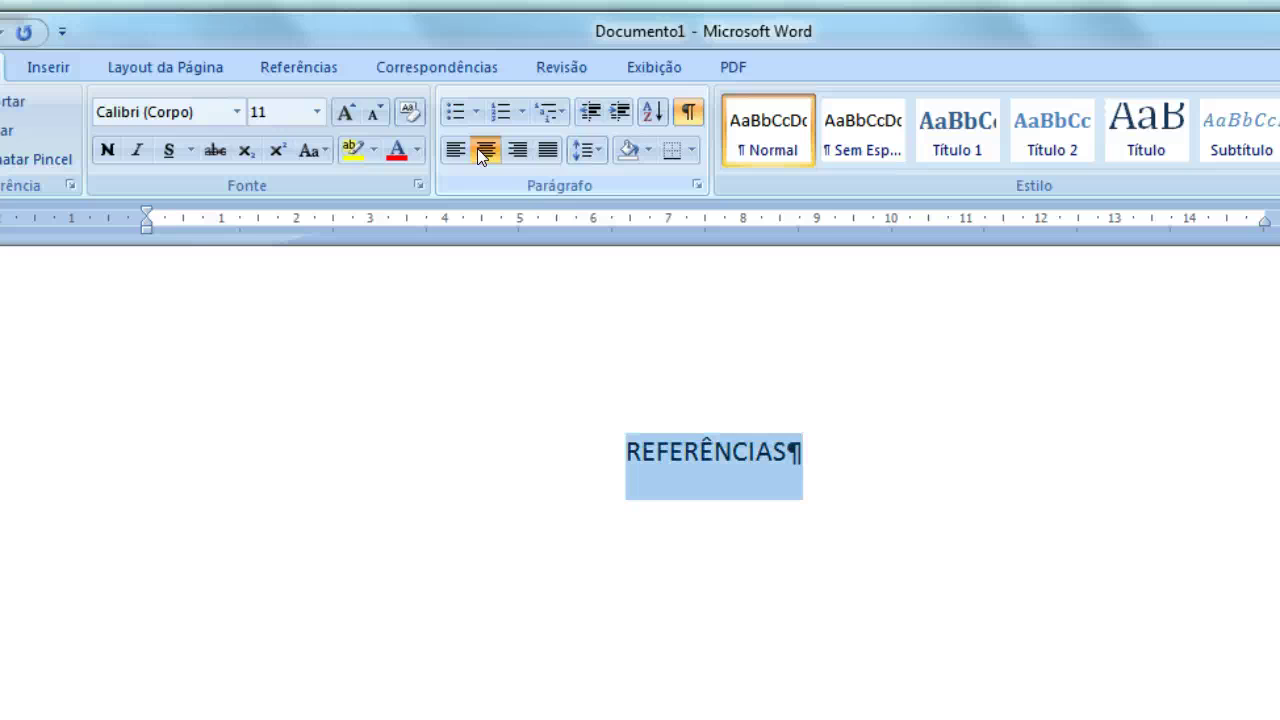
key(ctrl+n)
click(834, 429)
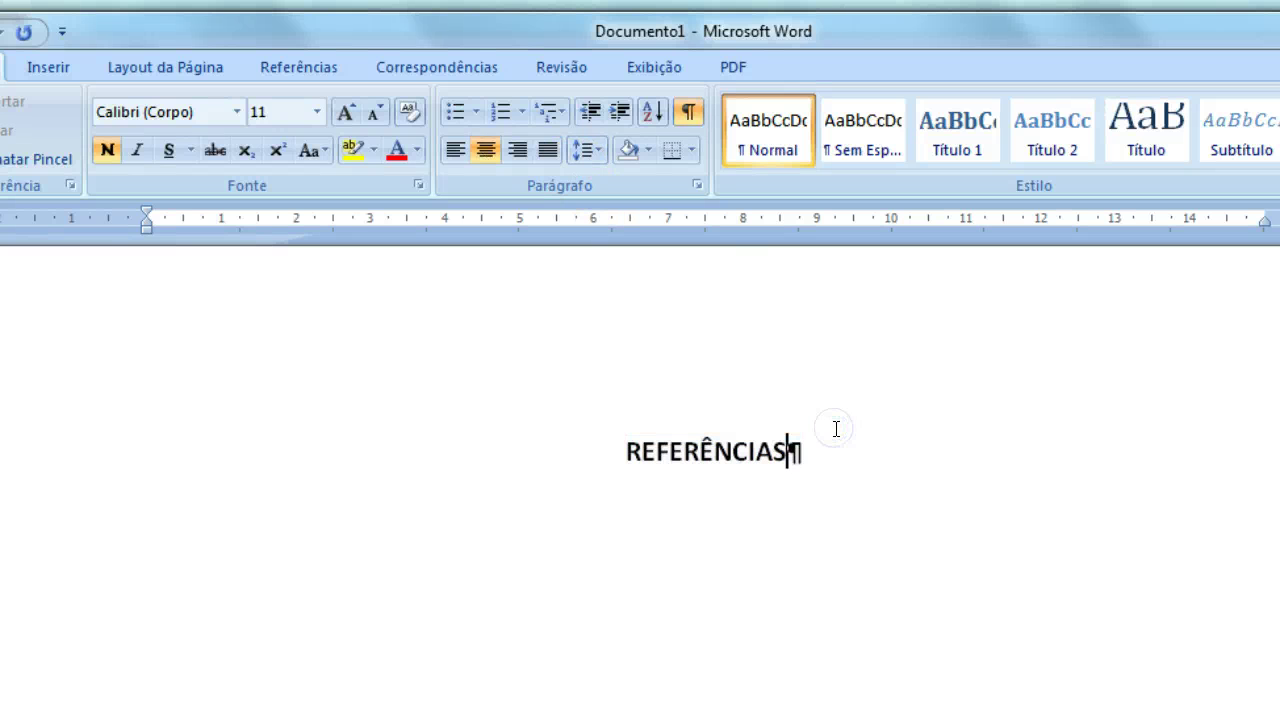
Start a left-aligned paragraph below the REFERÊNCIAS heading and display the reference tools
key(Return)
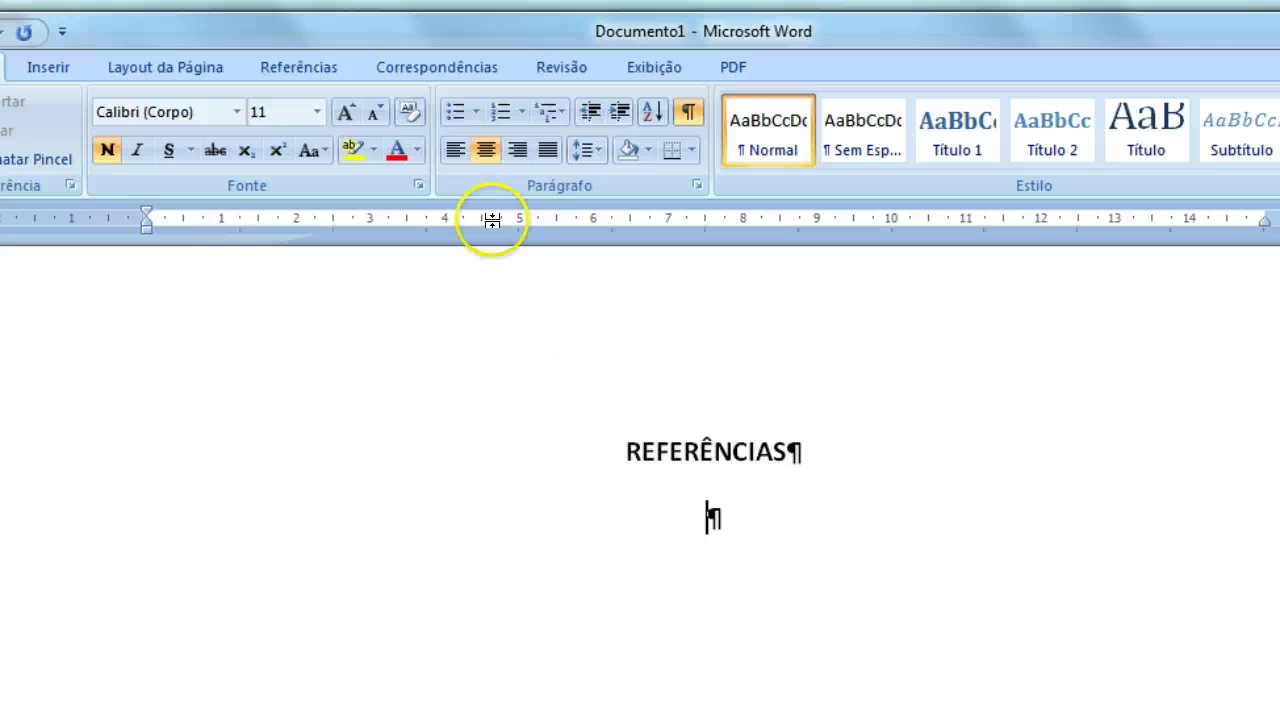
click(456, 149)
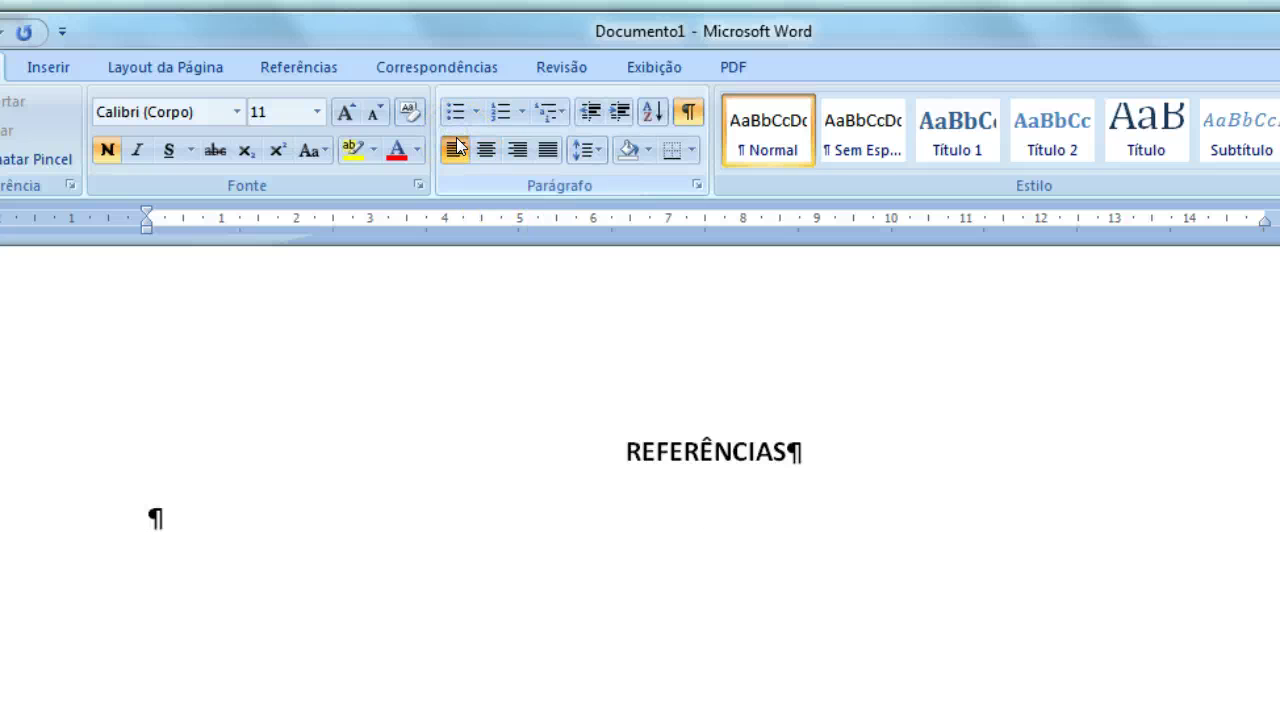
click(328, 72)
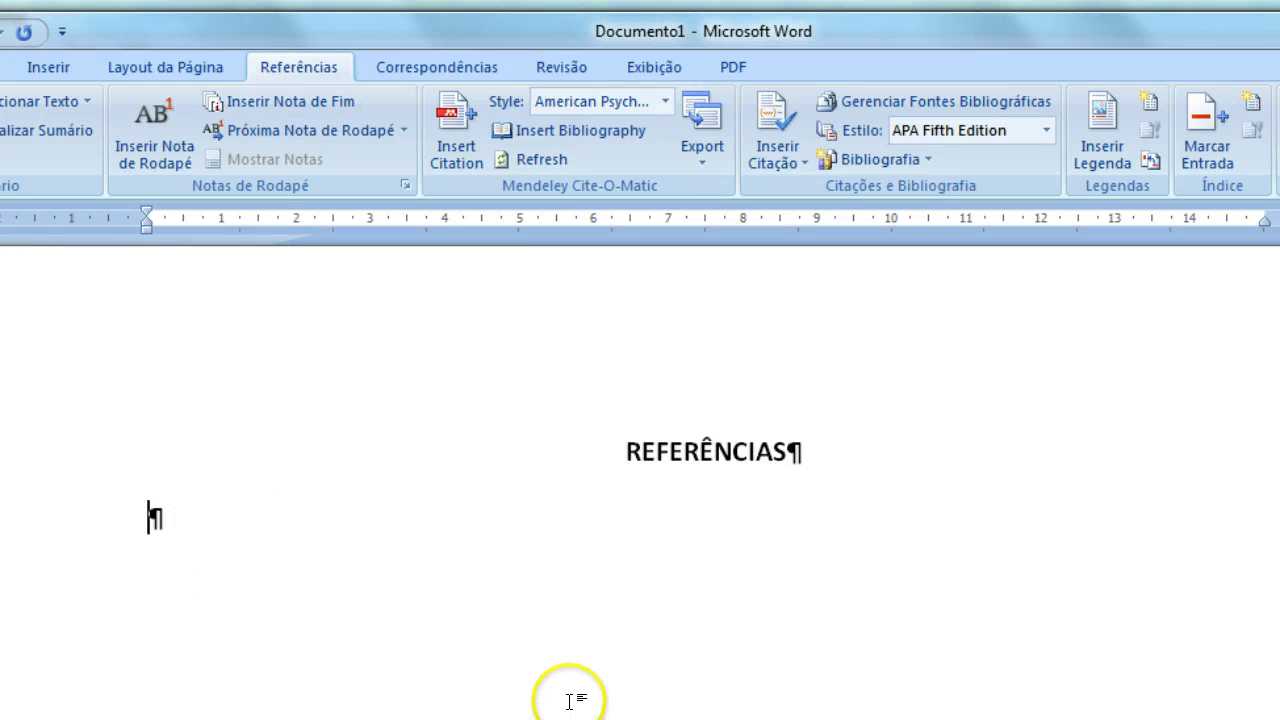
Return to the first page and add two empty paragraphs after the citation
scroll(566, 640, up, 5)
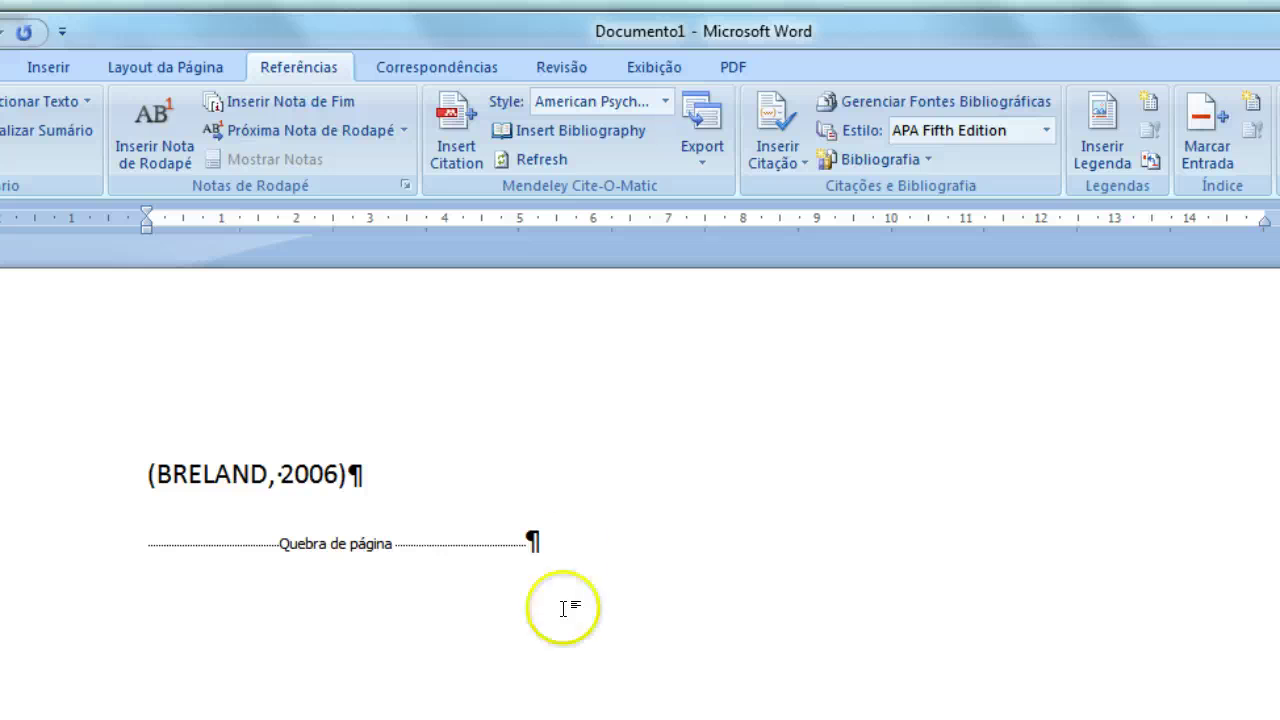
click(440, 490)
key(Return)
key(Return)
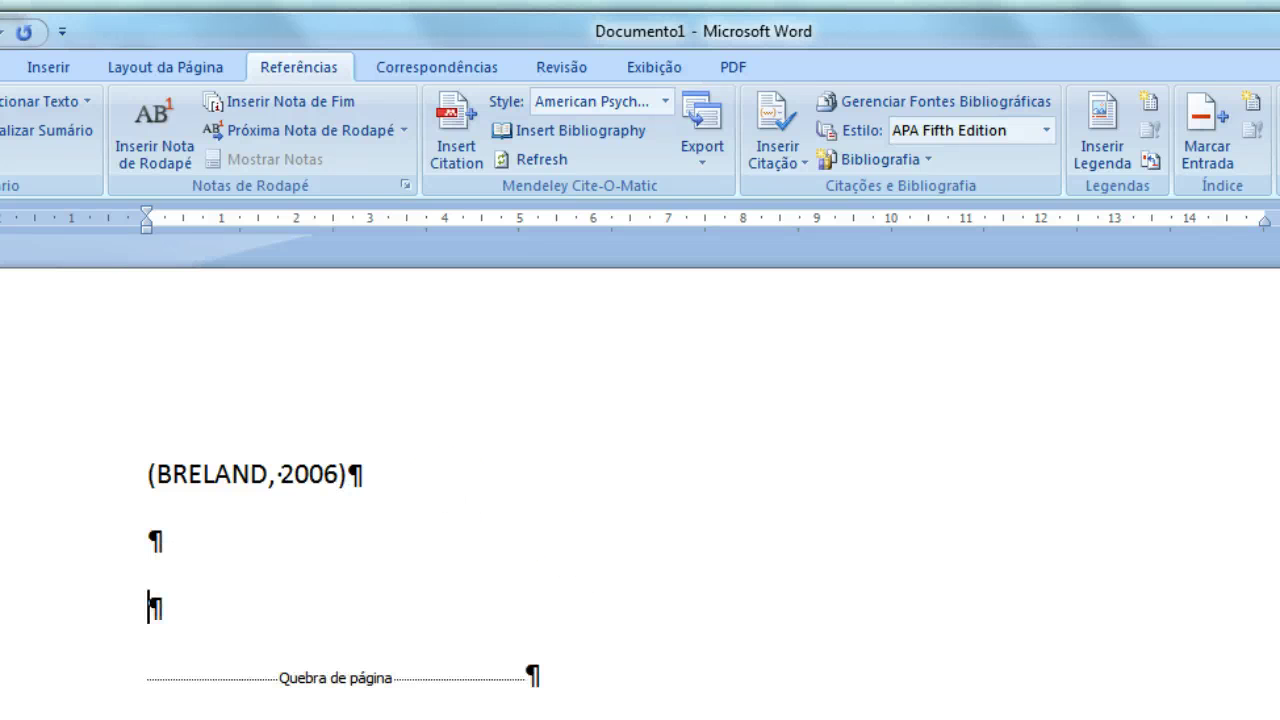
Insert the citation for the deep-sea incirrate octopus article, searching with "BIOL", and set the Mendeley style to Associação Brasileira de Normas Técnicas
click(436, 136)
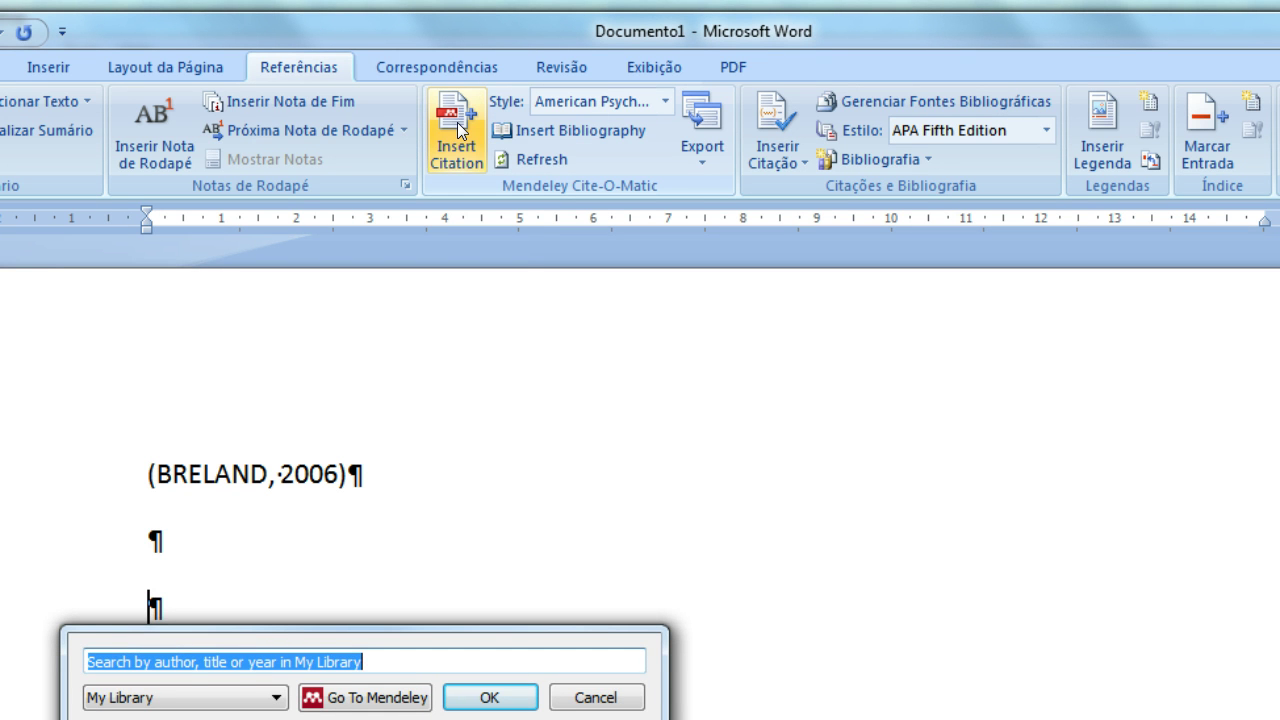
text(BIOL)
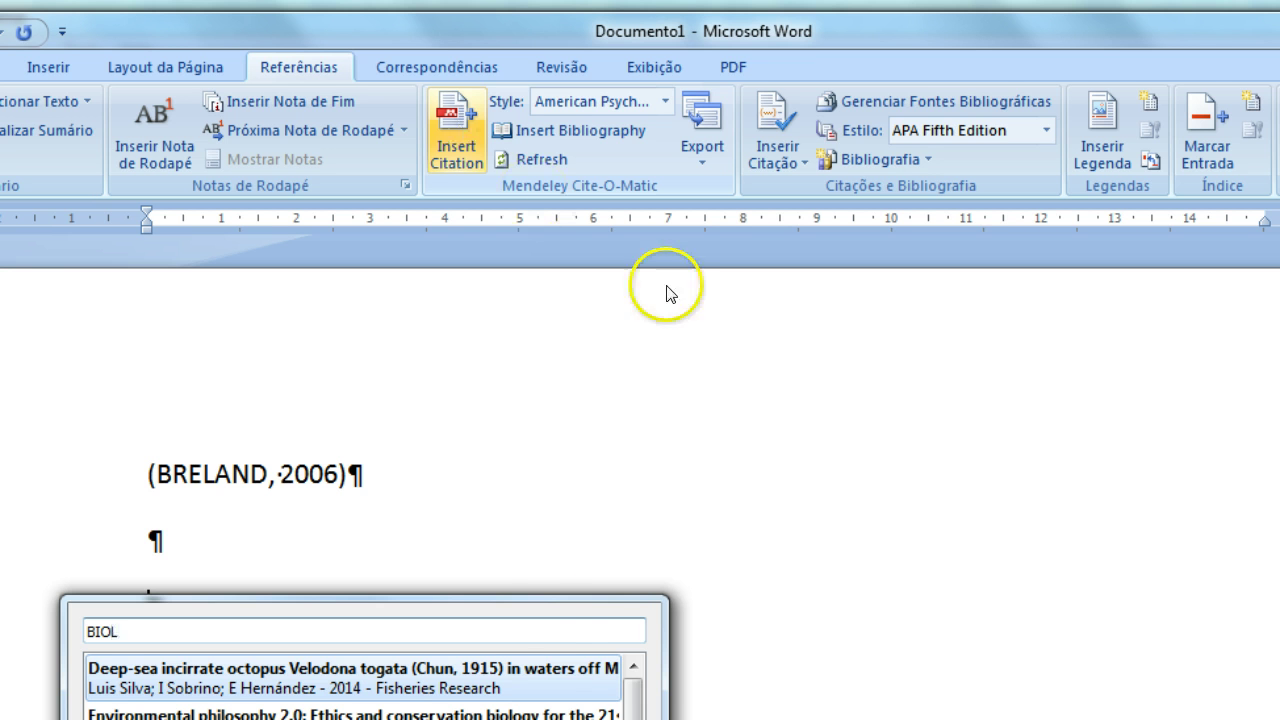
click(527, 684)
click(503, 667)
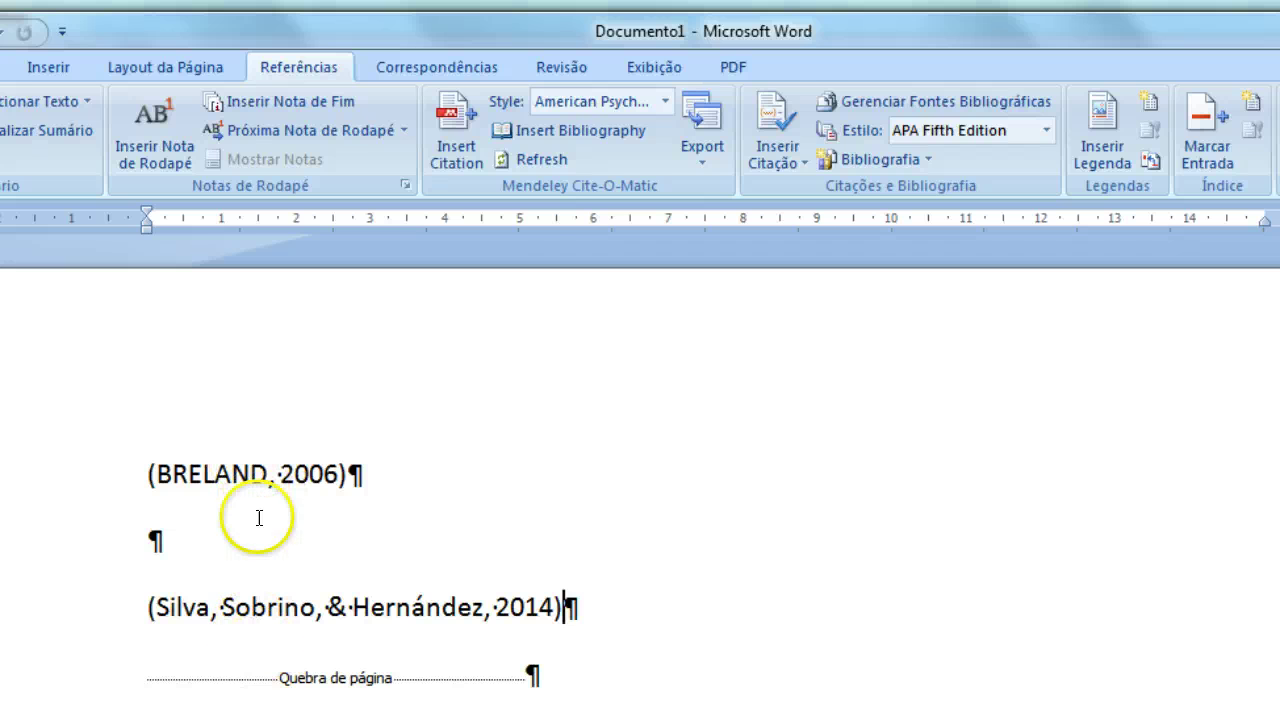
click(665, 103)
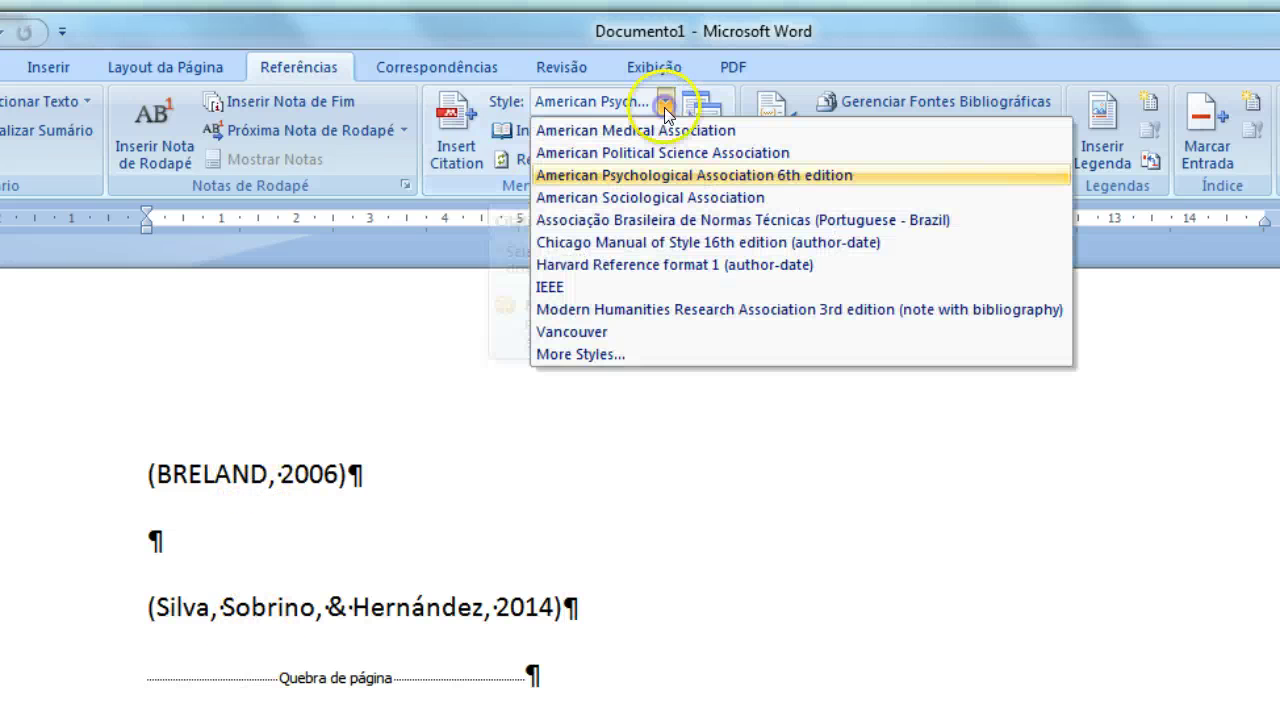
click(729, 224)
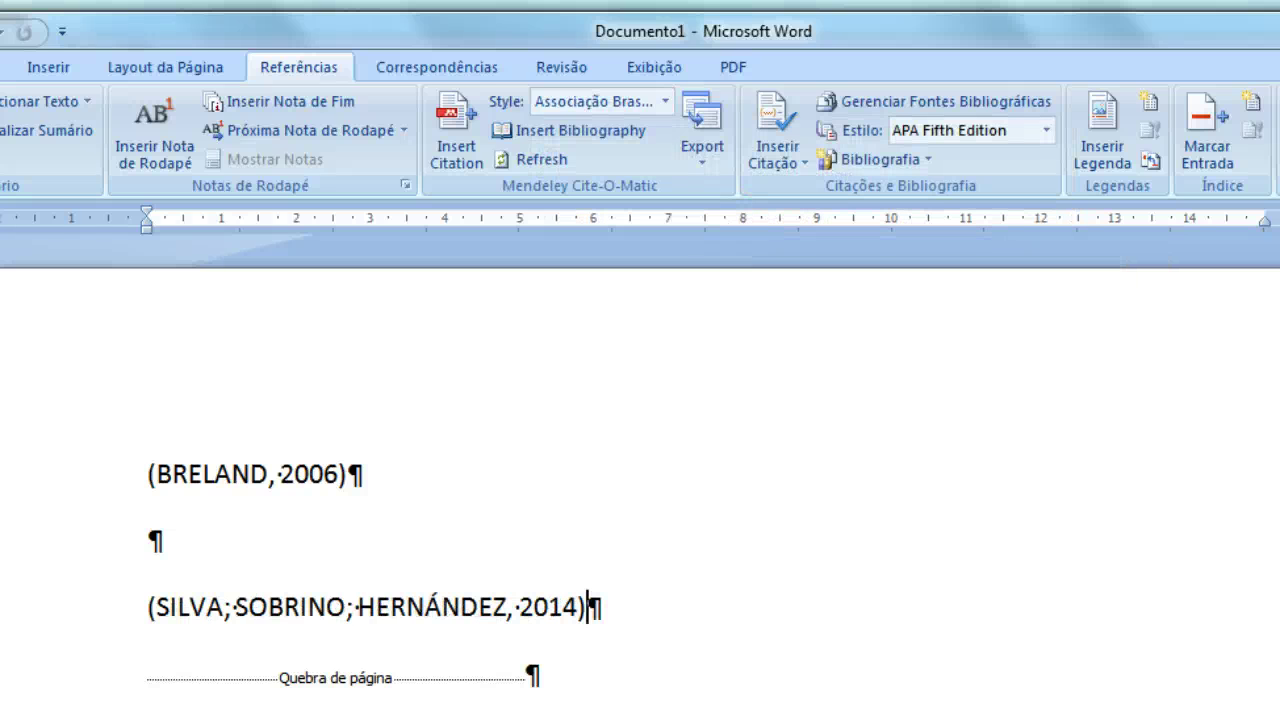
Insert the Mendeley bibliography in the empty paragraph below the REFERÊNCIAS heading
scroll(465, 625, down, 3)
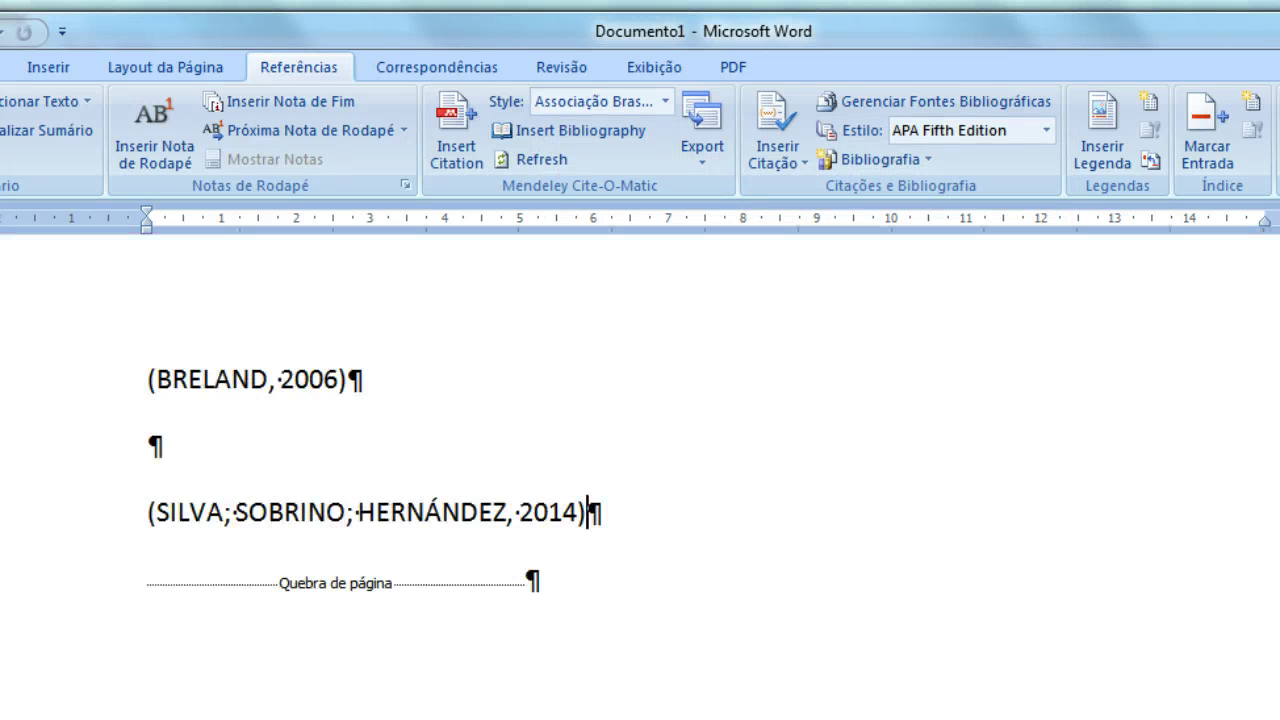
scroll(640, 470, down, 5)
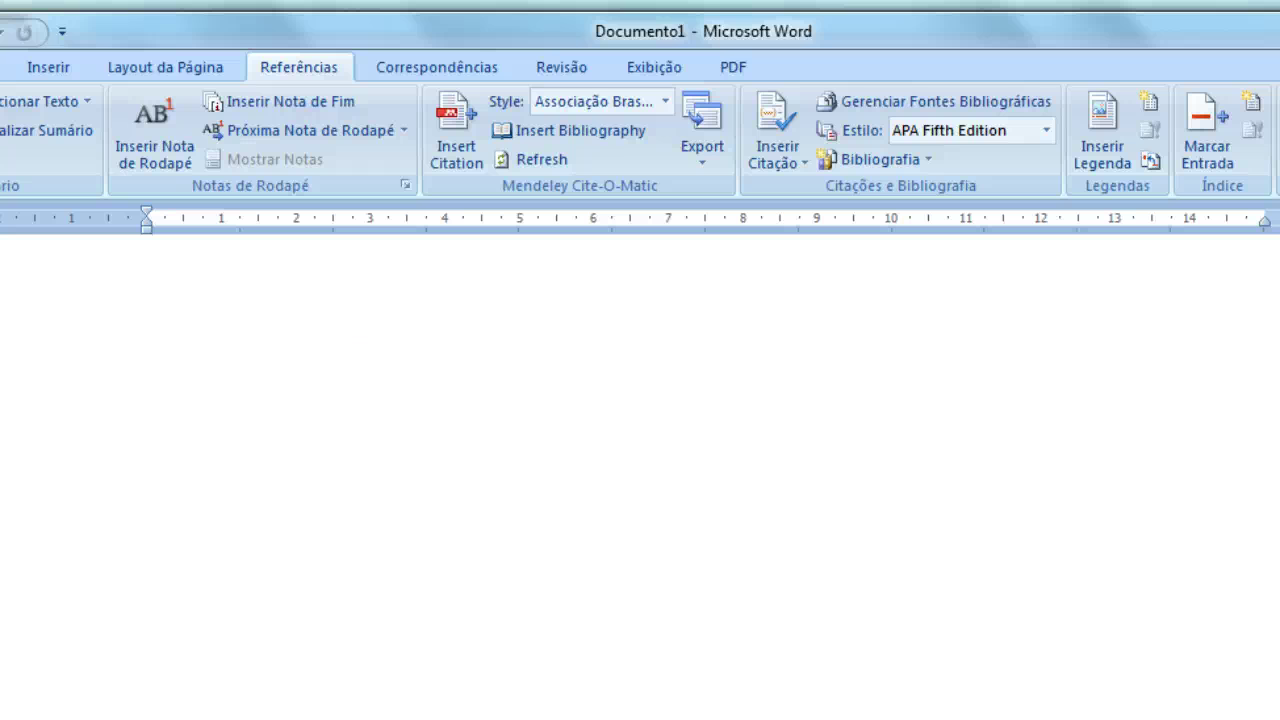
click(336, 496)
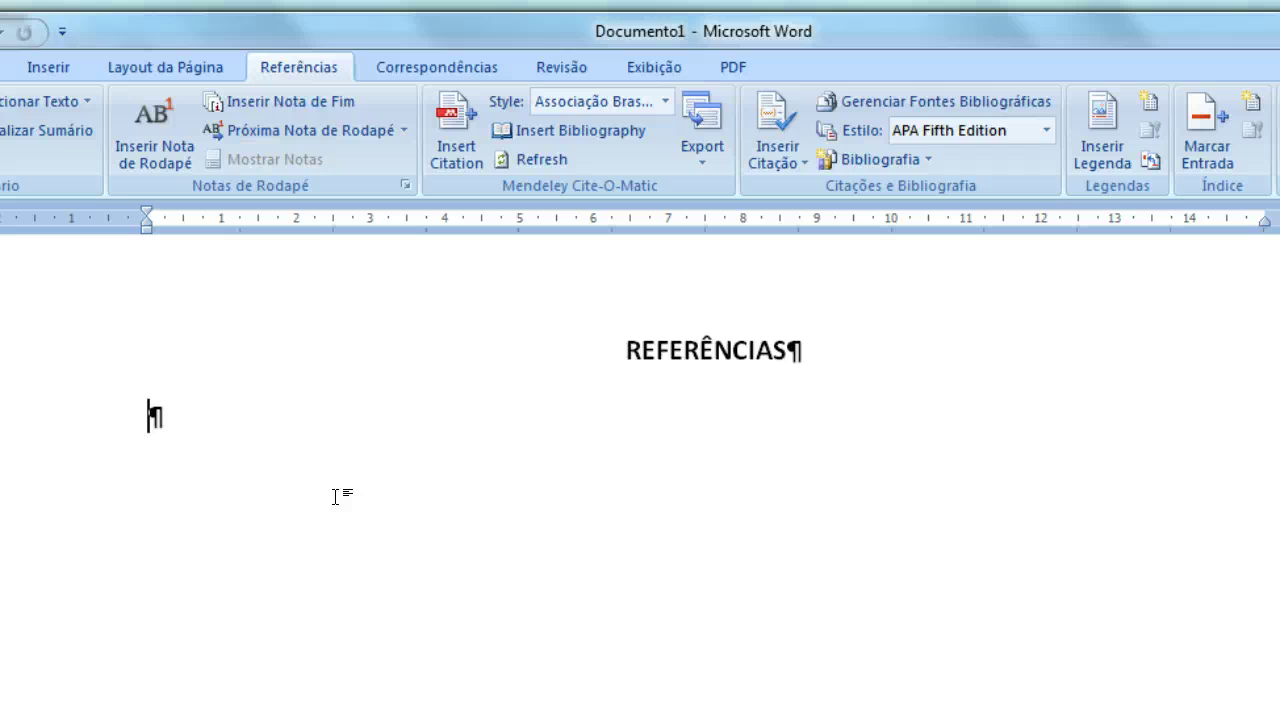
click(632, 137)
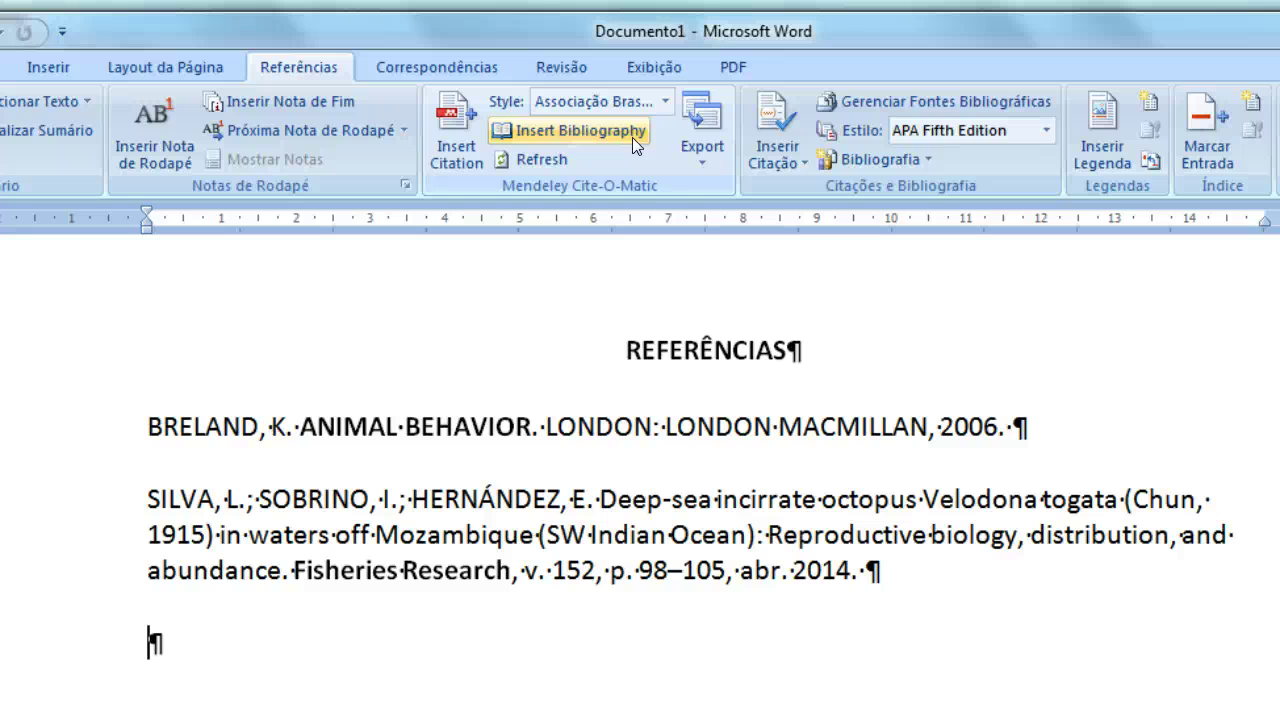
Examine the title, city and publisher of the ANIMAL BEHAVIOR reference and the journal details of the octopus article
drag(300, 428, 926, 430)
click(850, 453)
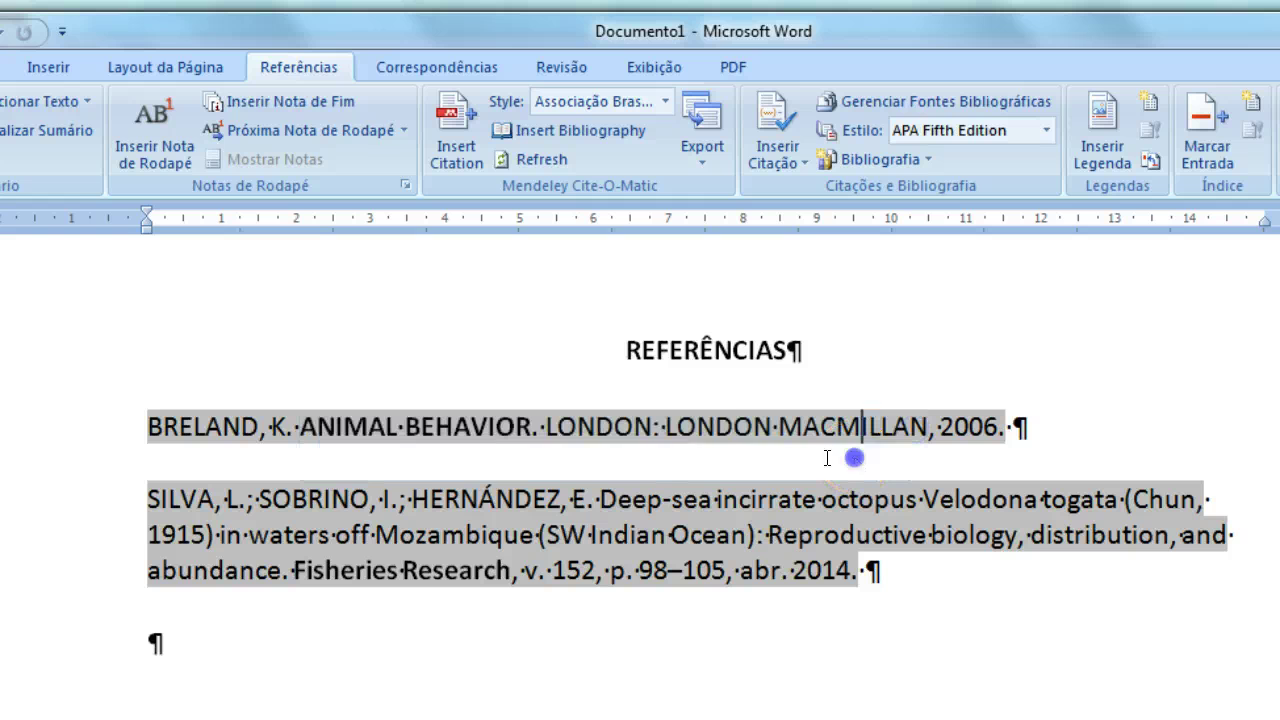
click(731, 424)
double_click(731, 424)
click(682, 646)
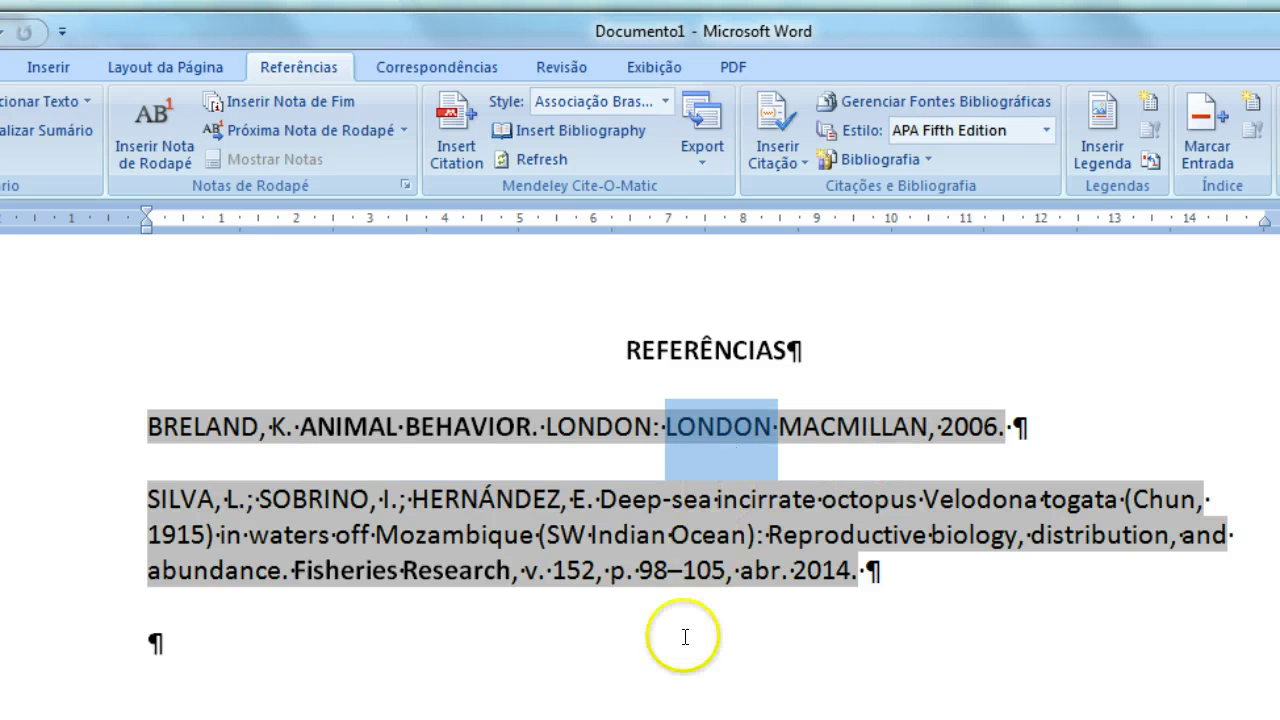
click(513, 580)
click(603, 692)
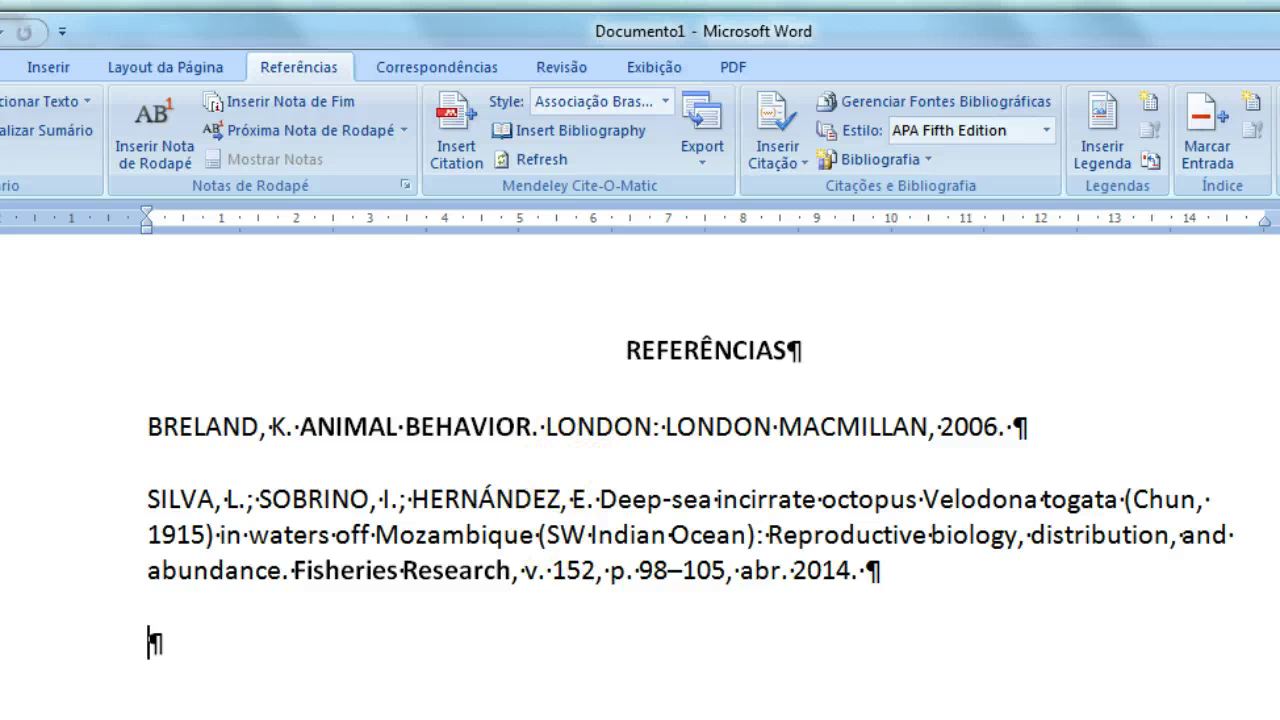
Switch to Mendeley Desktop, search the Testes folder for "ANIMAL beha" and show the details of the matching book
key(alt+Tab)
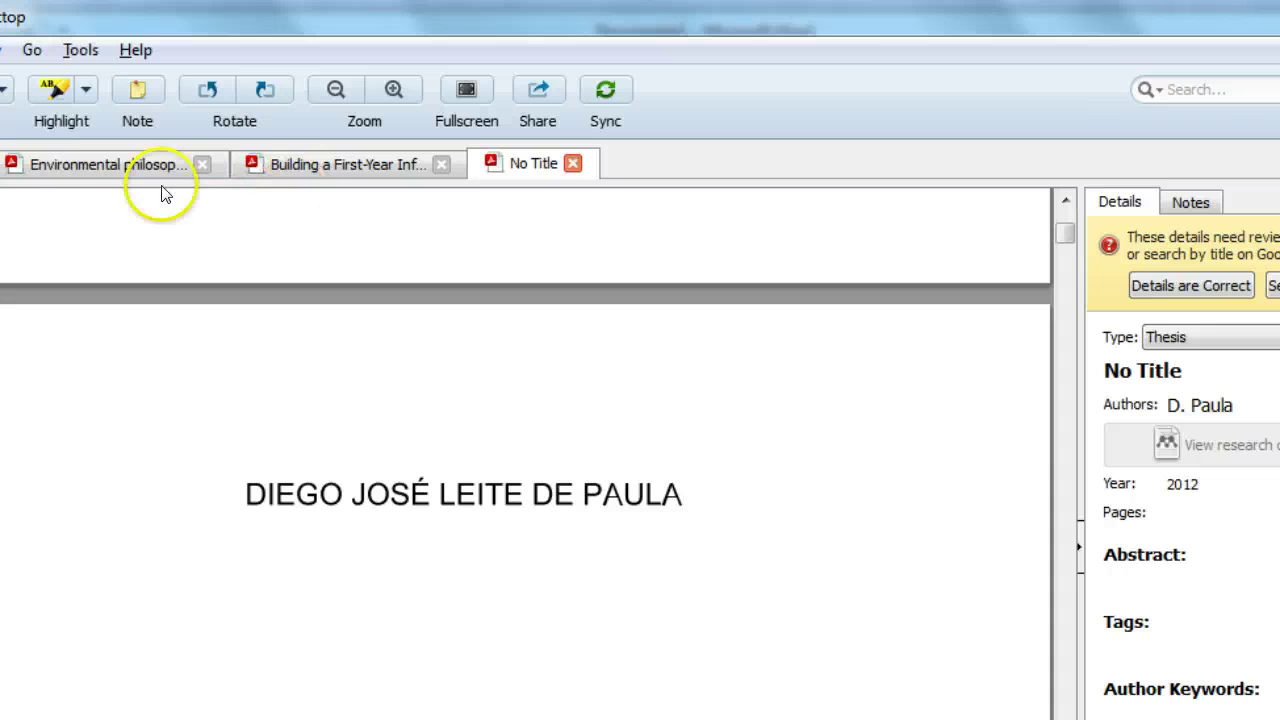
key(ctrl+Tab)
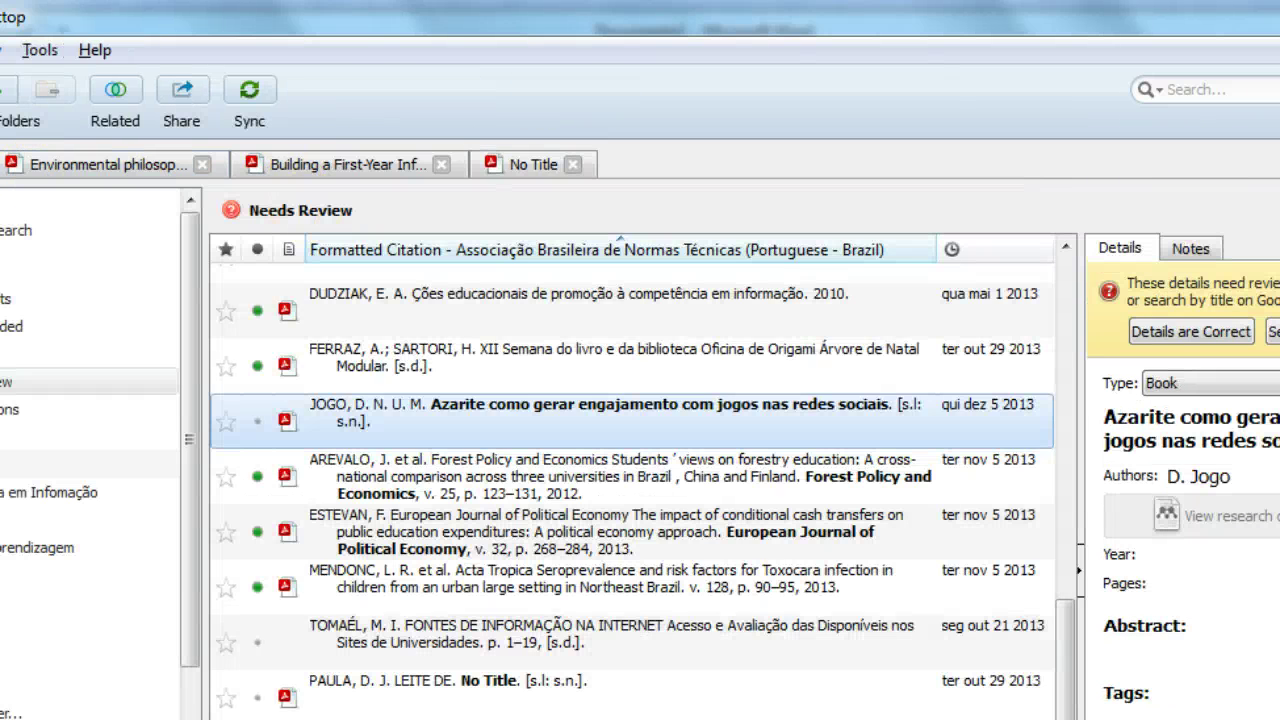
key(ctrl+f)
text(ANIMAL beha)
click(108, 660)
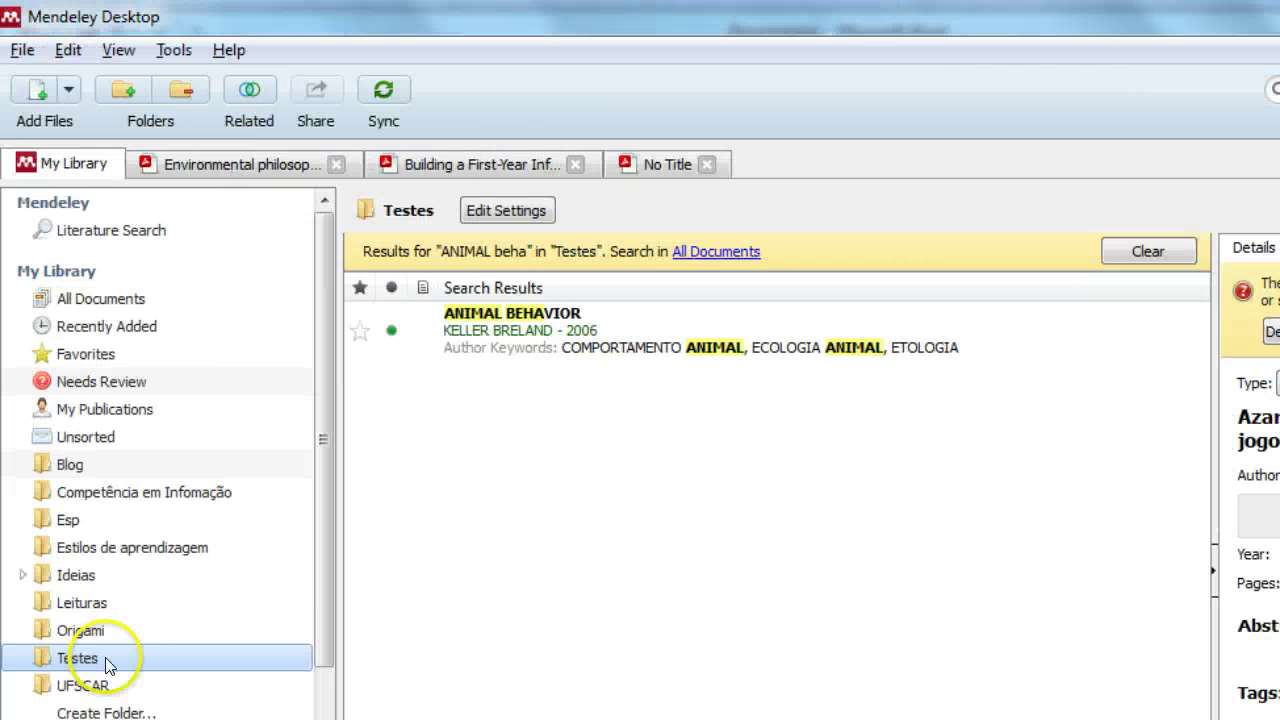
click(718, 339)
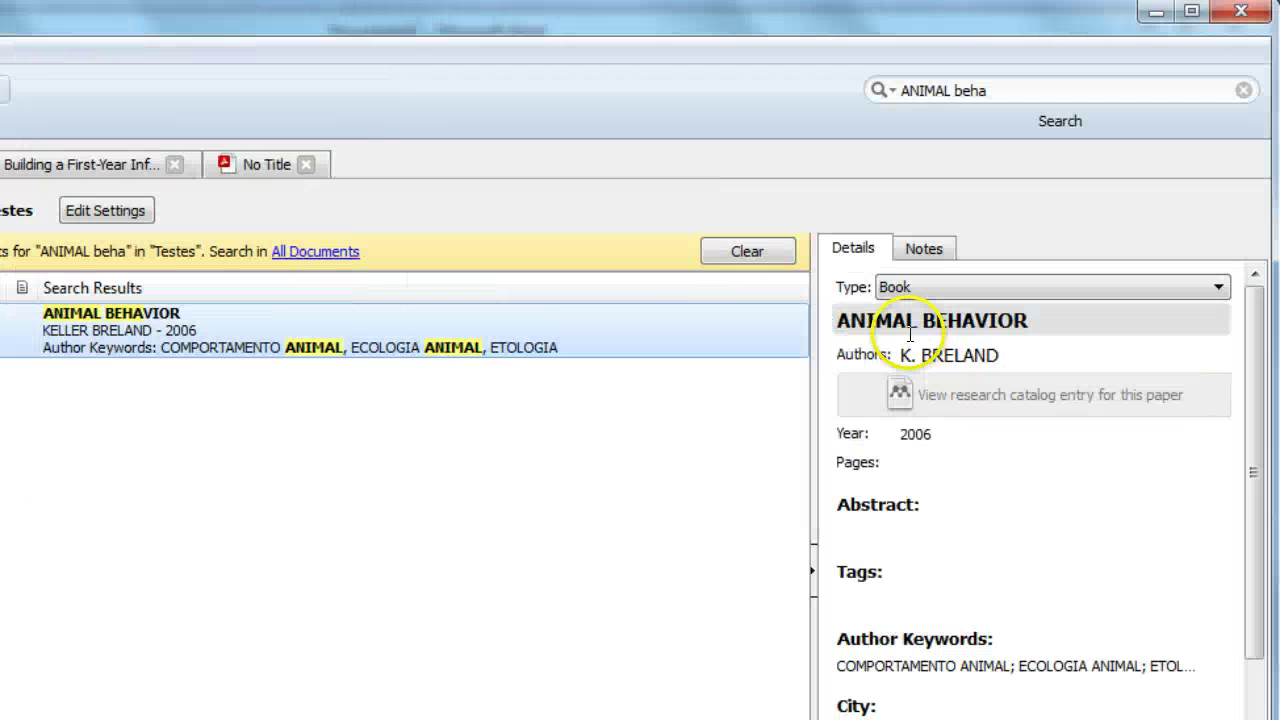
Change the book's title to "Animal behavior", with only the first letter capitalised
click(1100, 320)
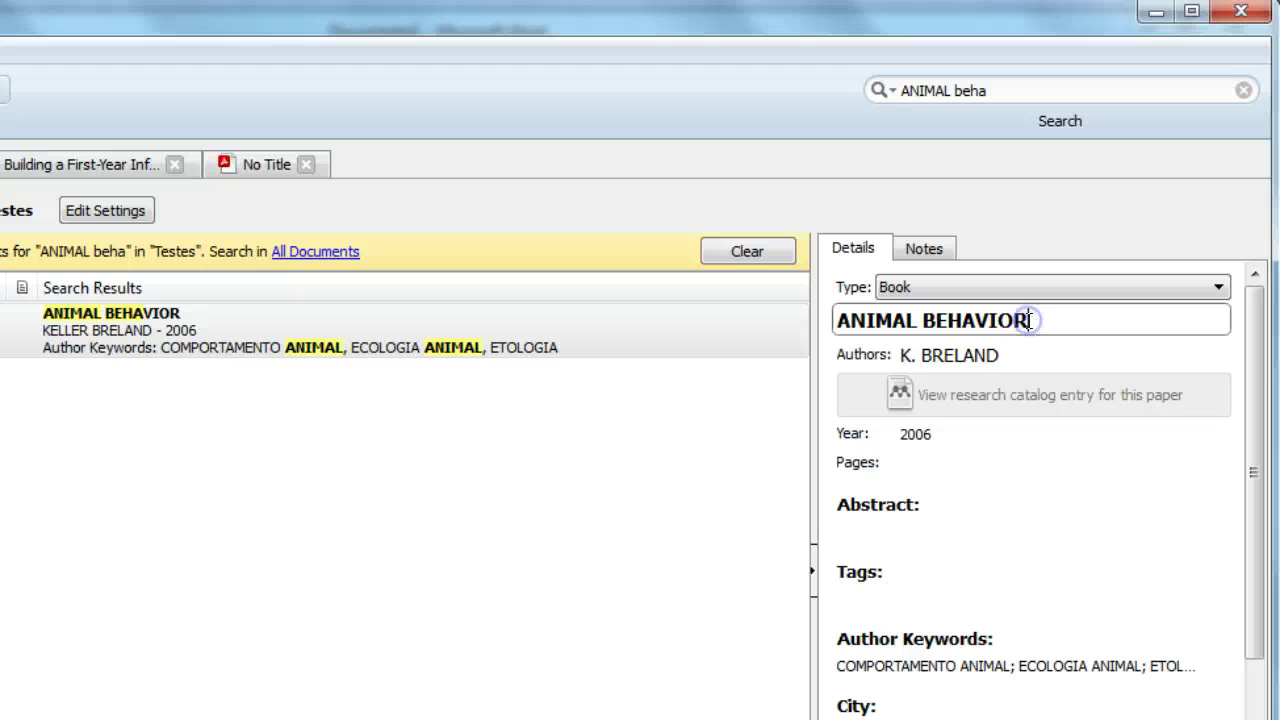
drag(1028, 320, 930, 320)
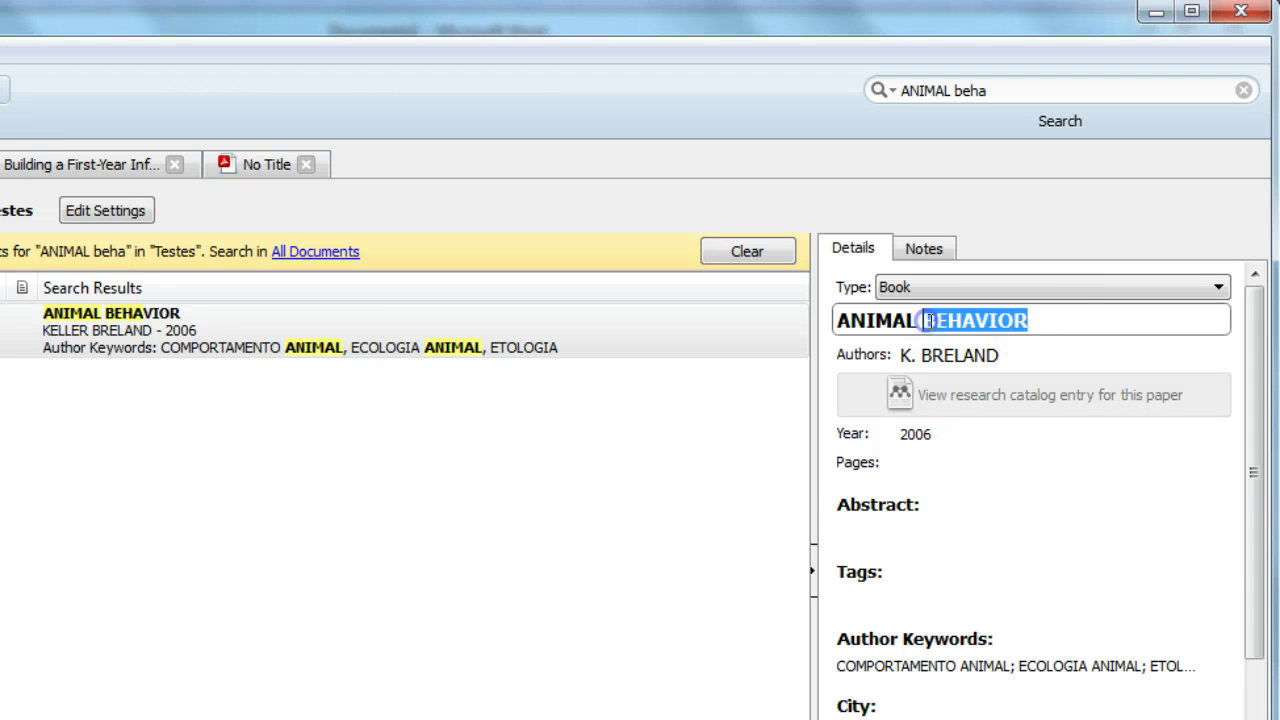
text(behavior)
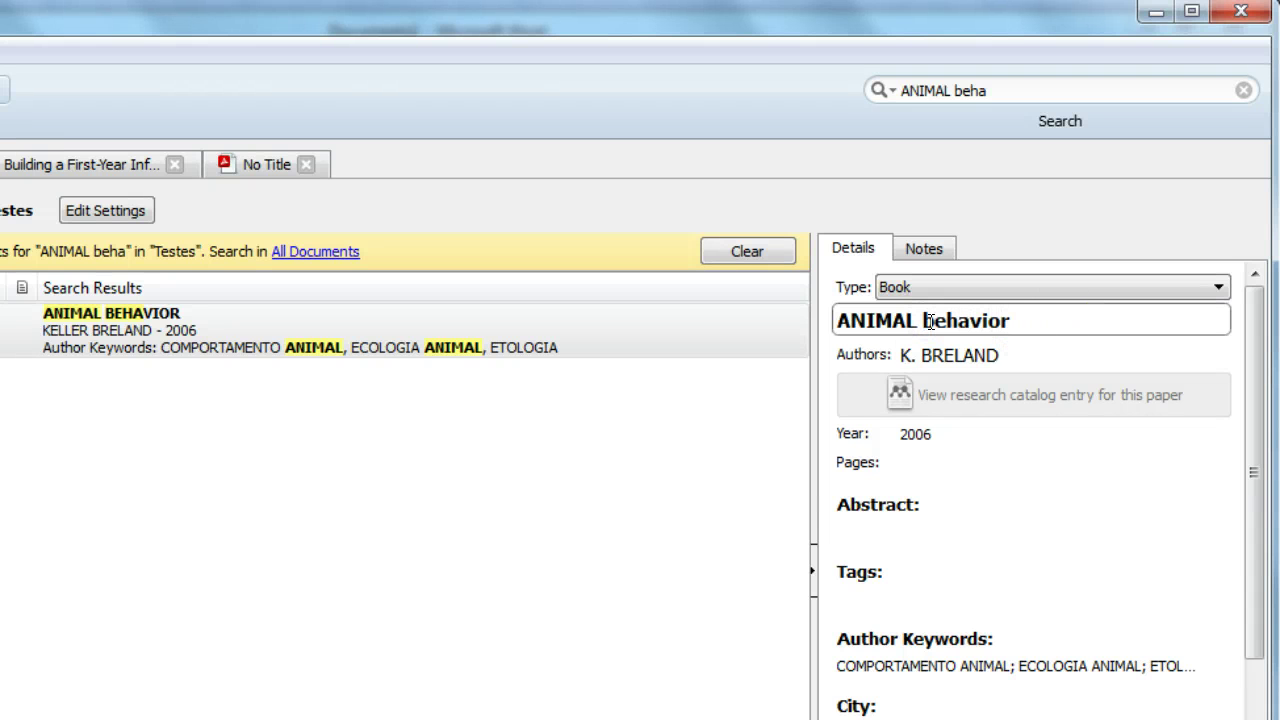
click(901, 321)
drag(851, 320, 915, 320)
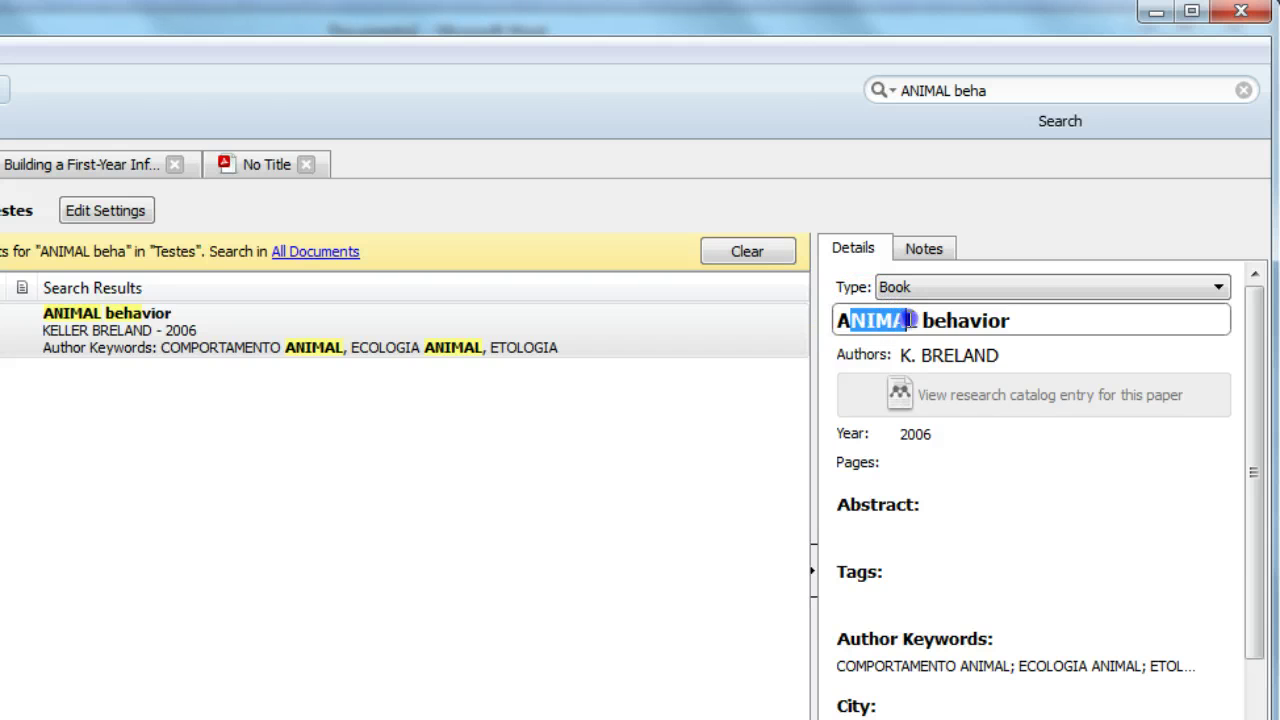
text(nimal)
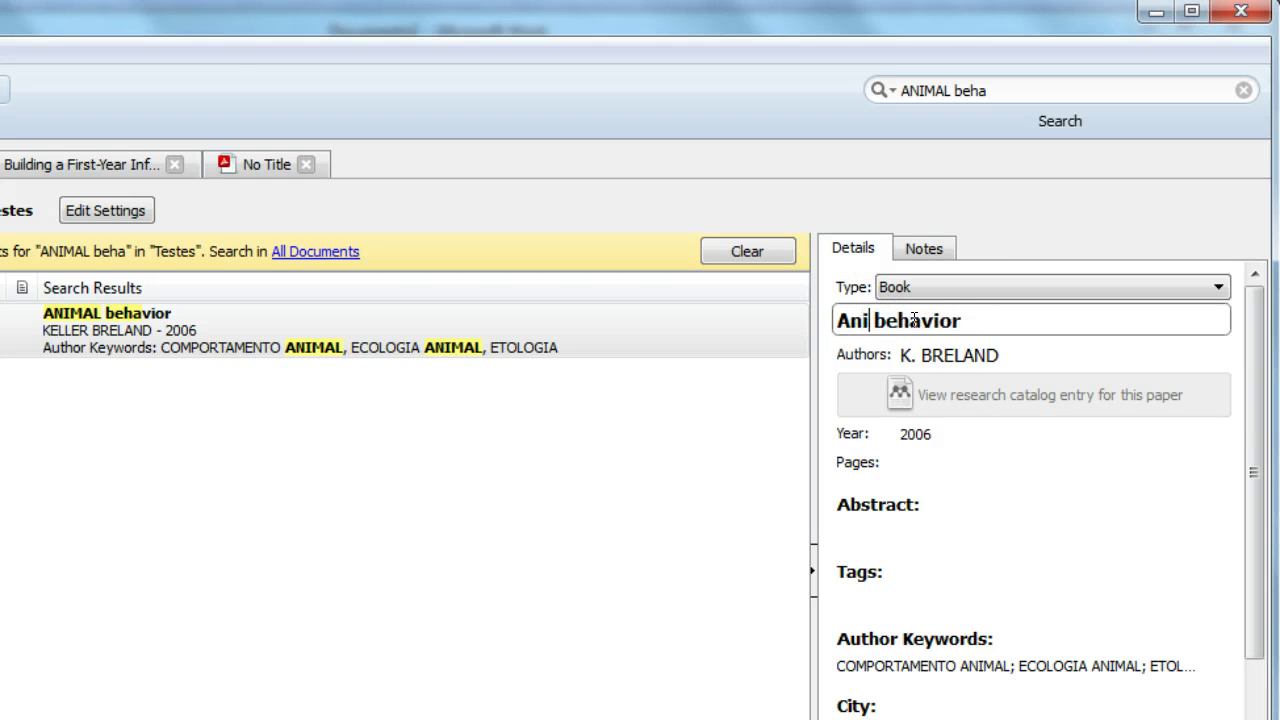
click(988, 464)
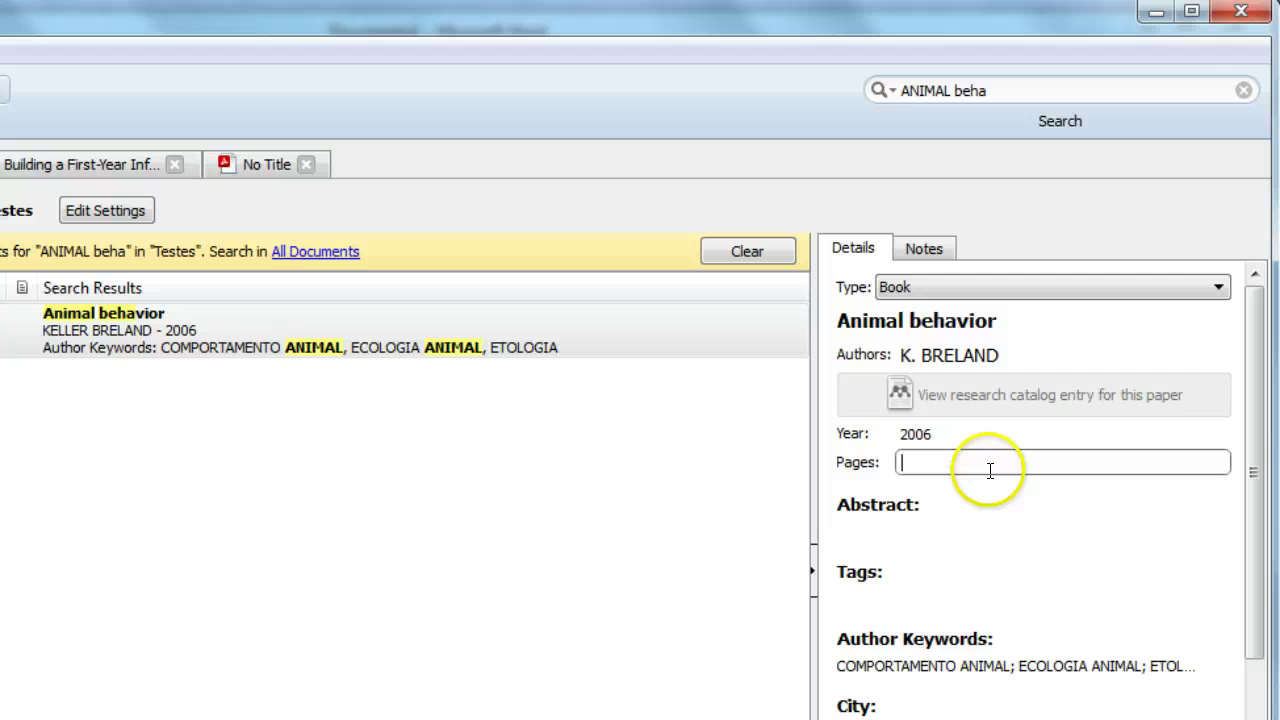
Remove the word LONDON from the book's publisher, leaving only MACMILLAN
scroll(1129, 657, down, 3)
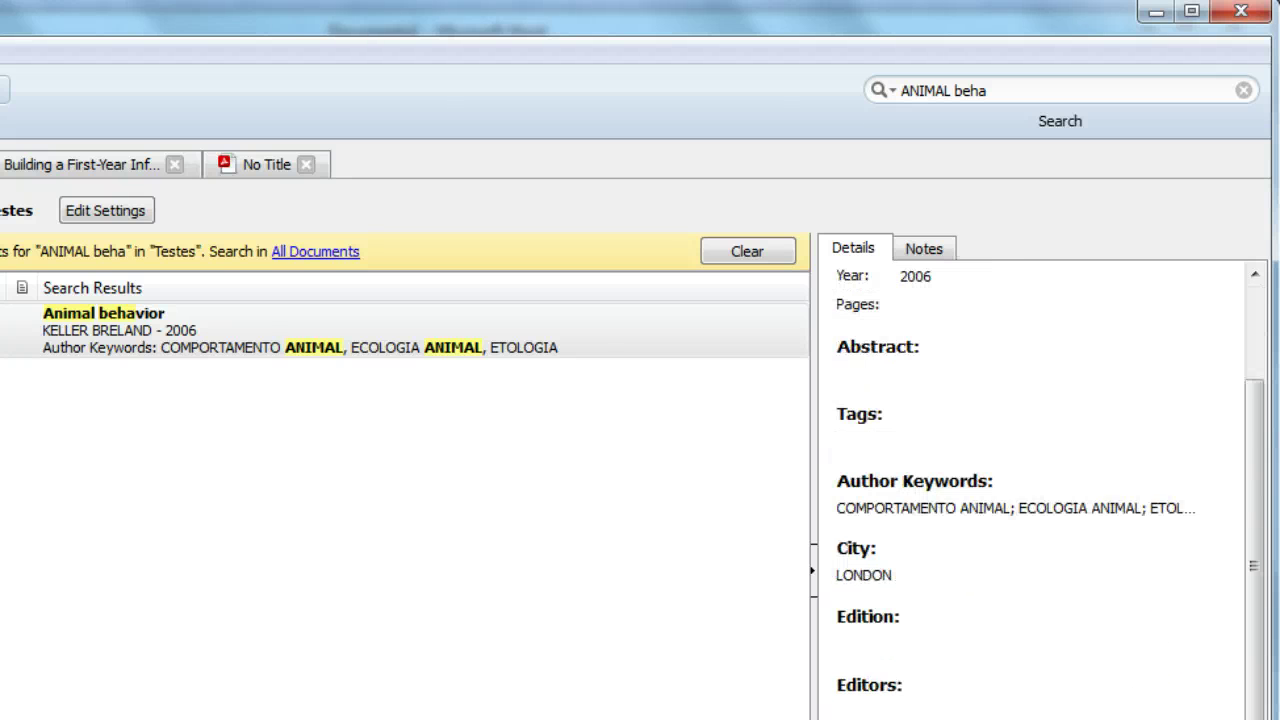
scroll(1040, 490, down, 2)
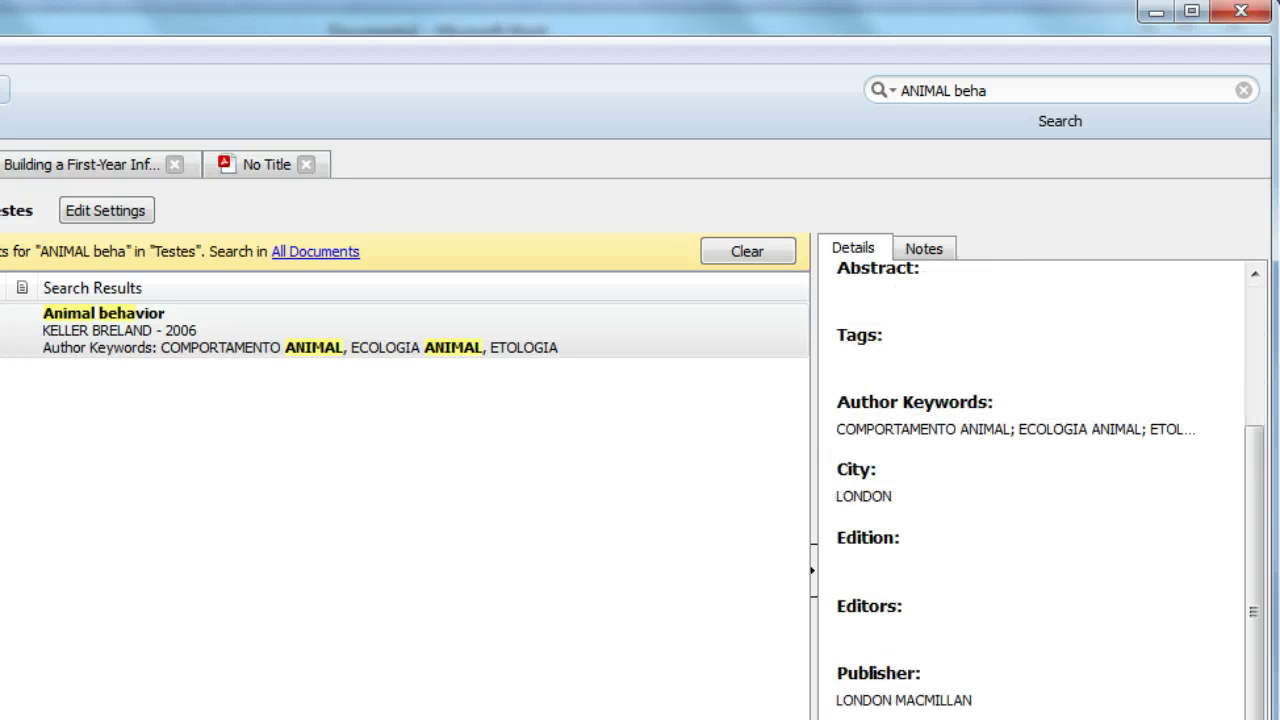
click(920, 495)
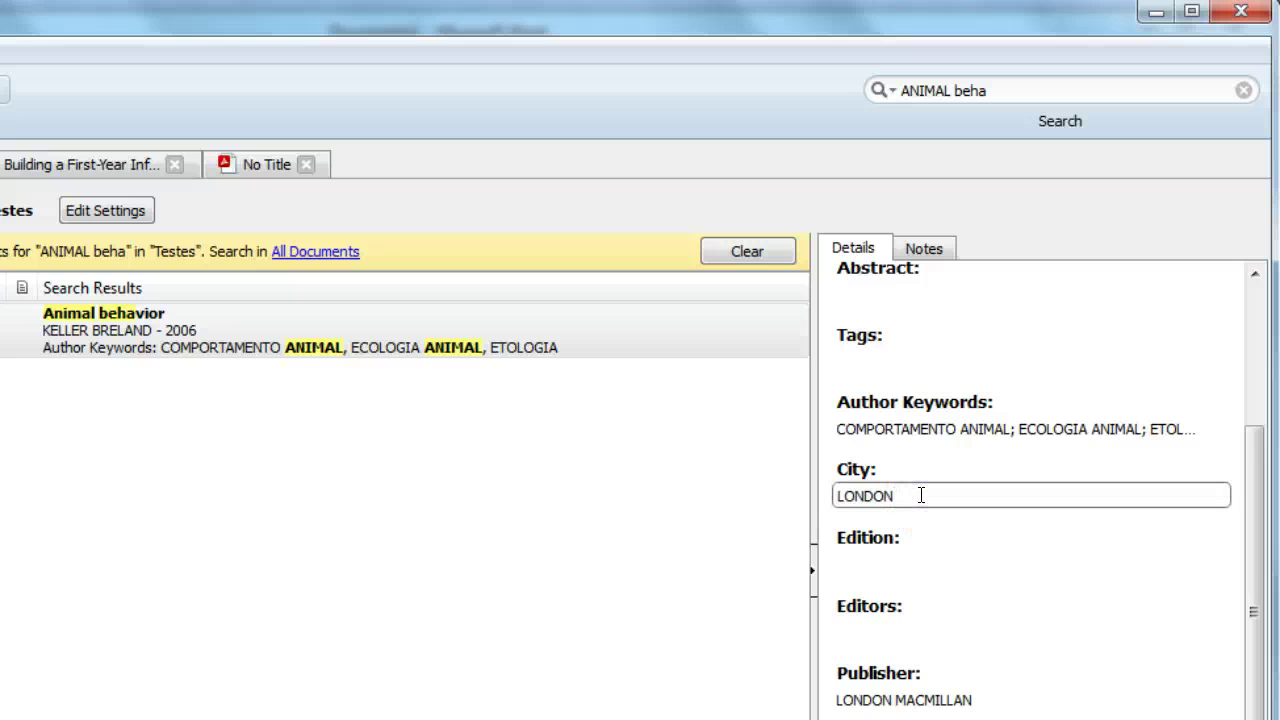
click(920, 700)
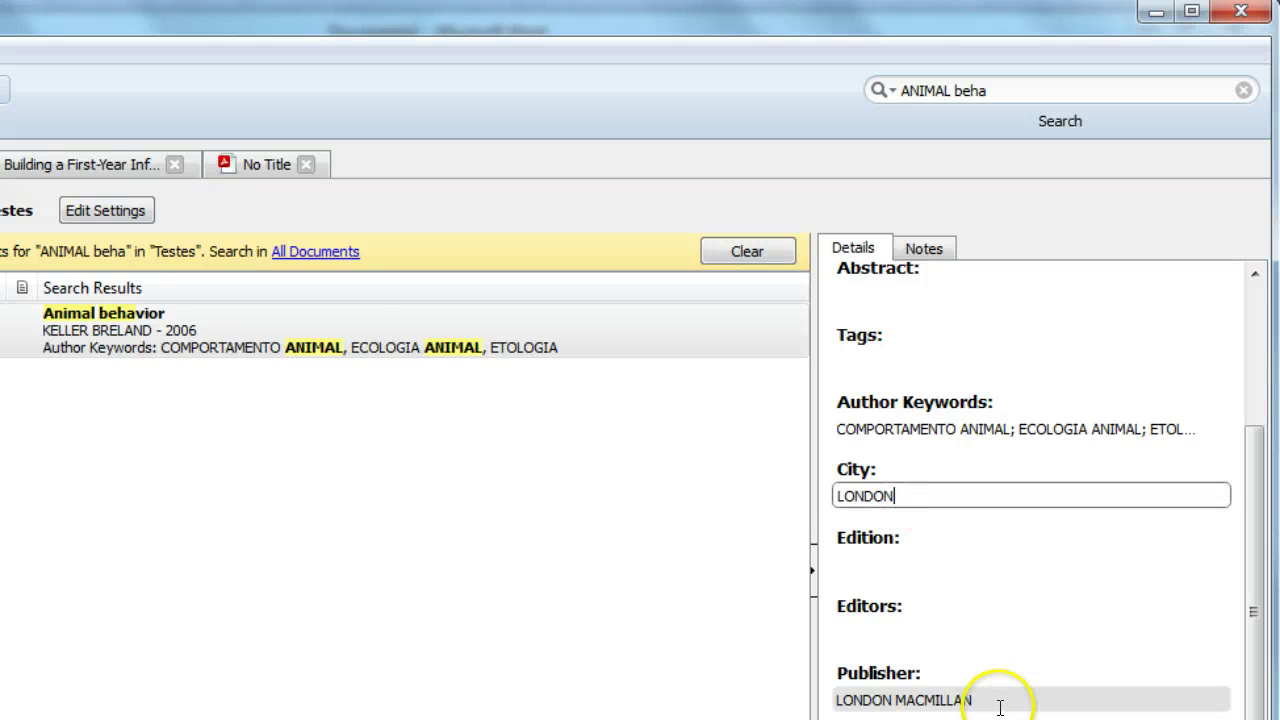
double_click(888, 700)
key(Delete)
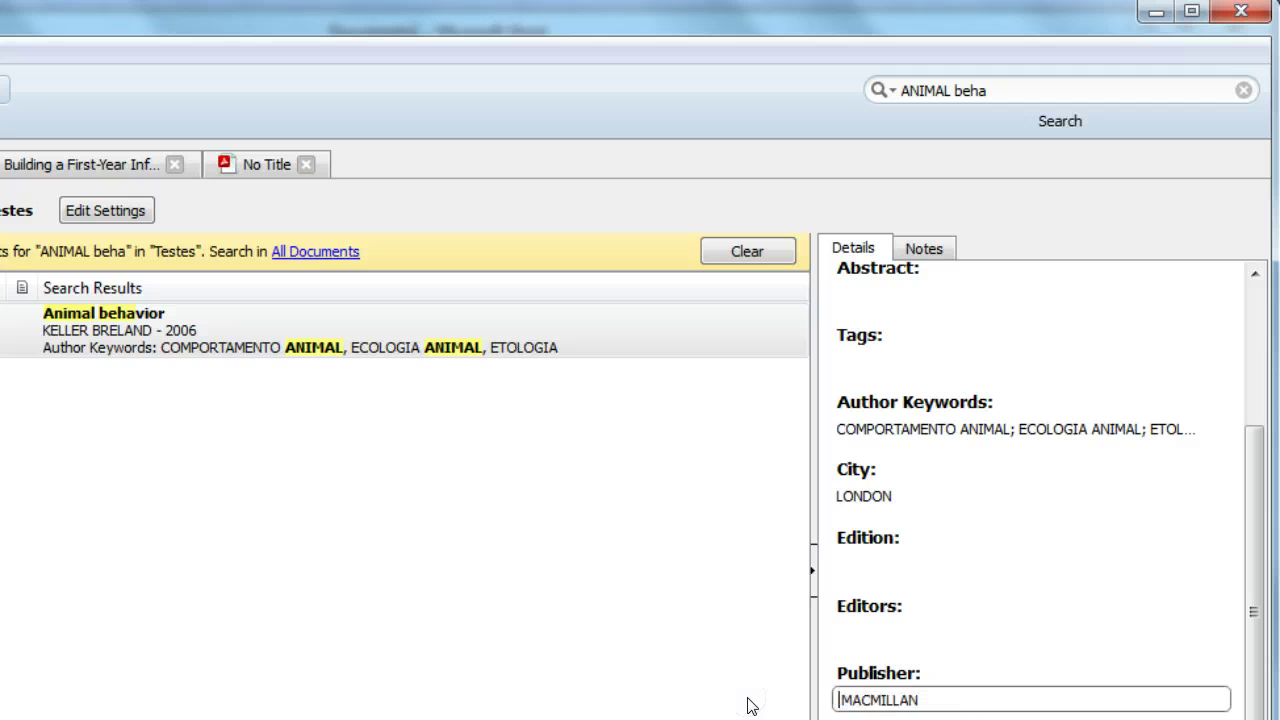
Rewrite the book's city as "London", using the matching suggestion
click(845, 495)
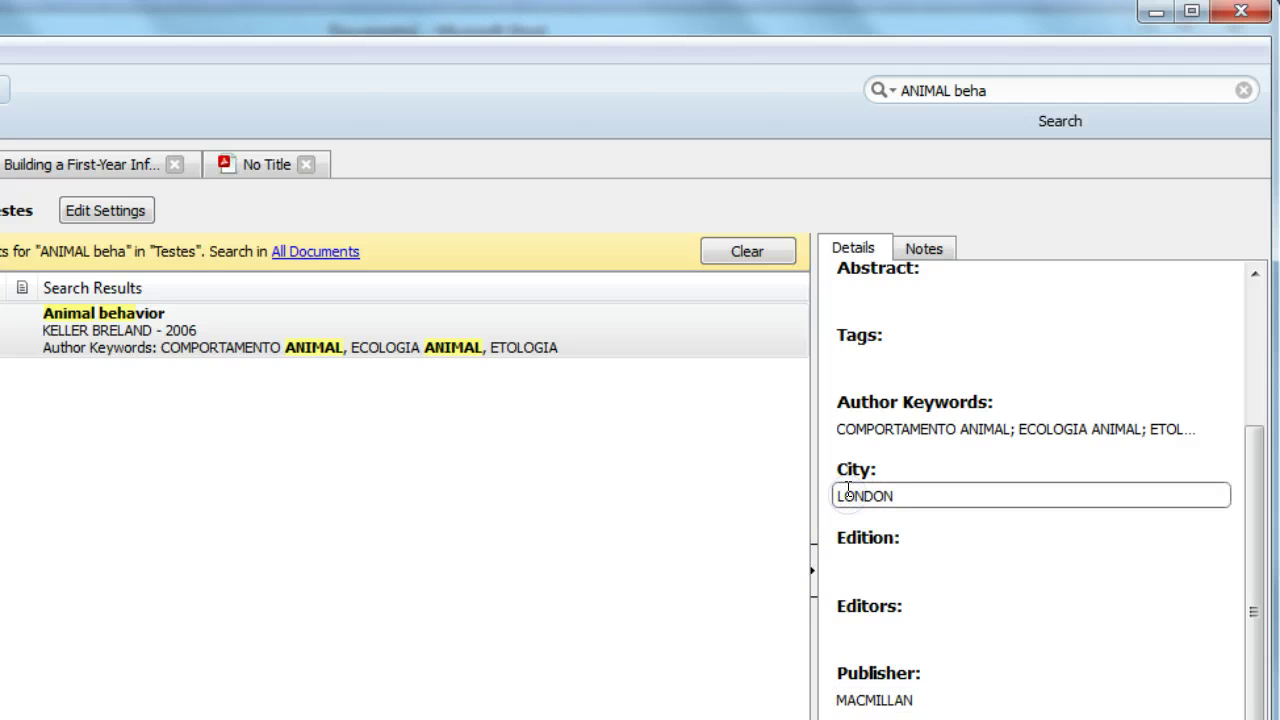
double_click(848, 492)
text(Lon)
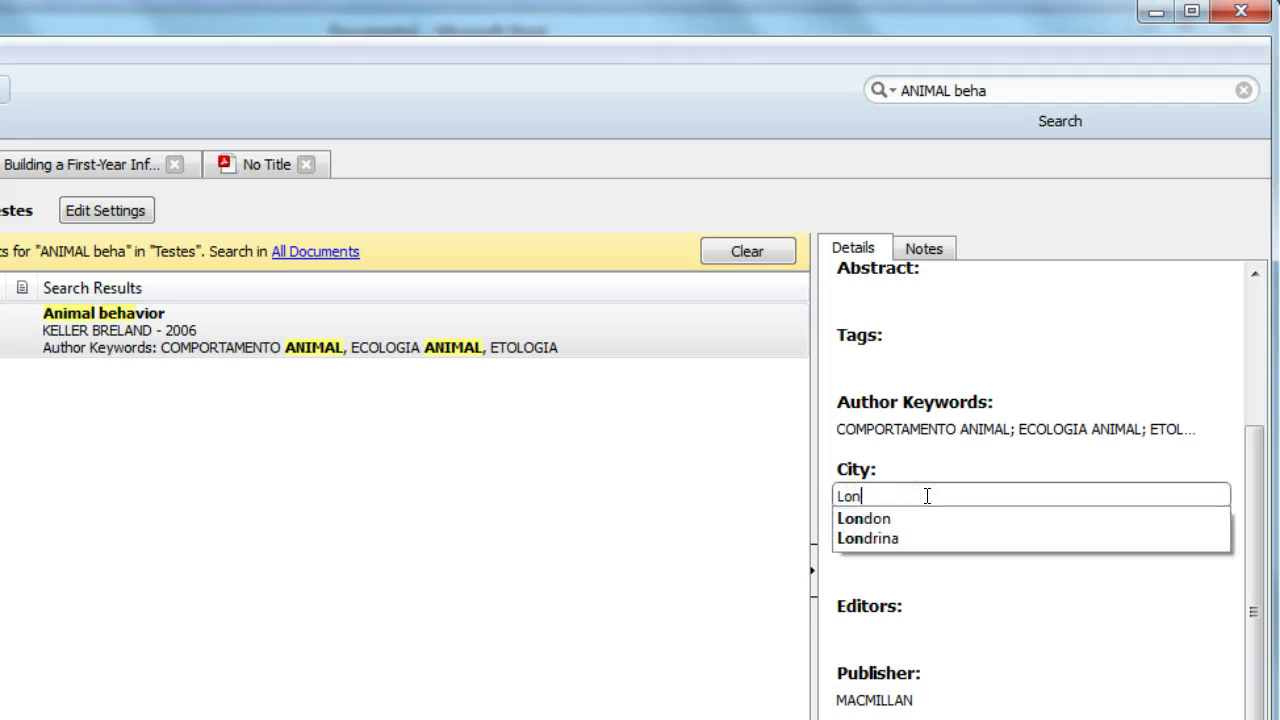
text(don)
click(845, 517)
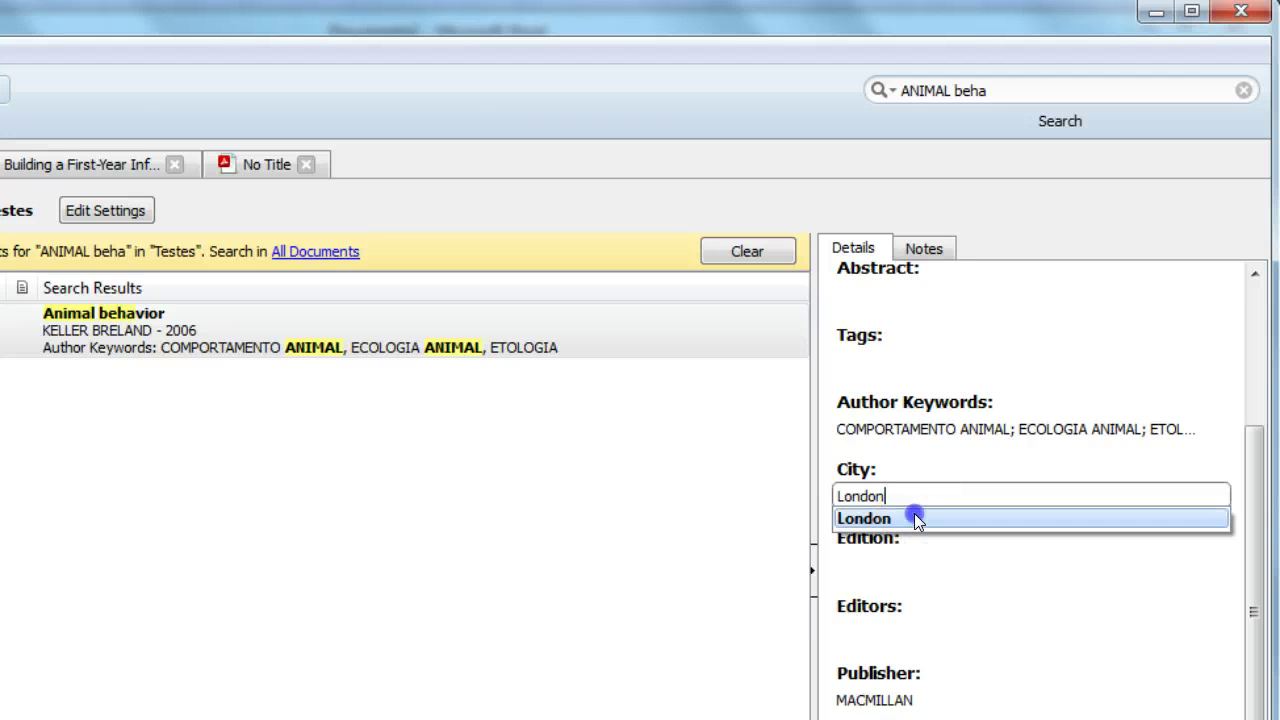
Rewrite the book's publisher as "Macmillan"
click(938, 698)
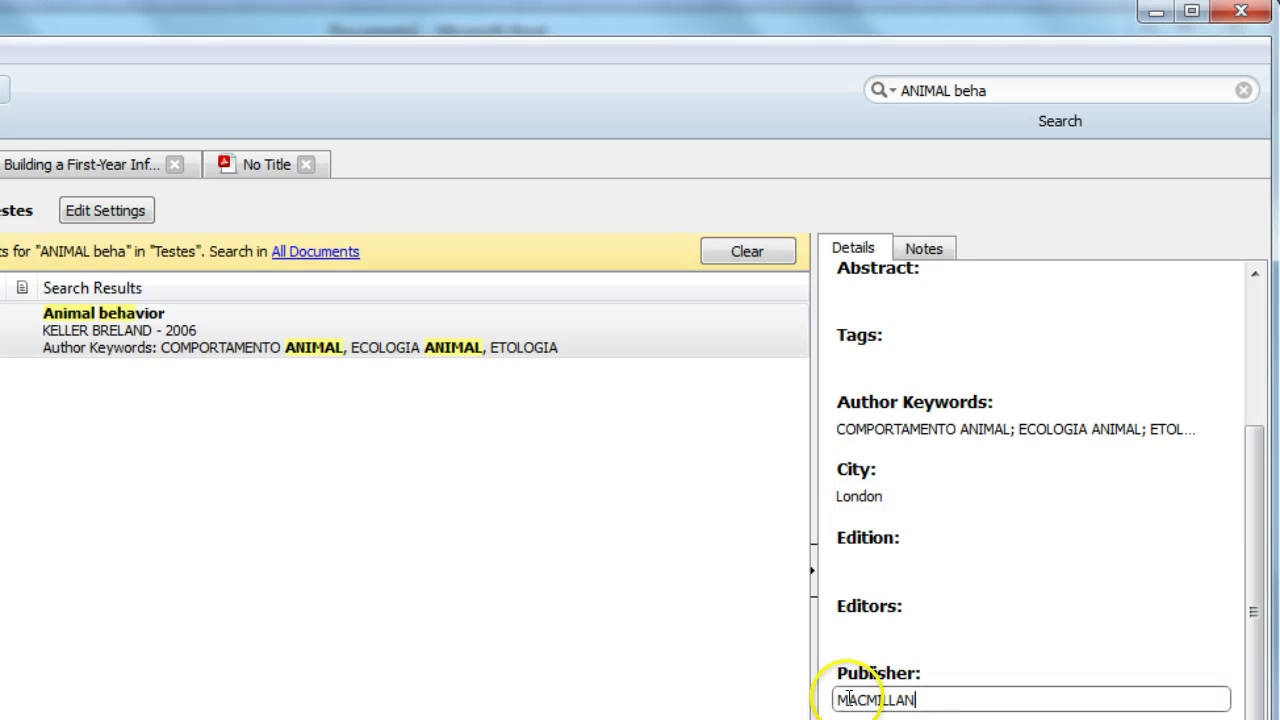
drag(857, 700, 943, 700)
text(ac)
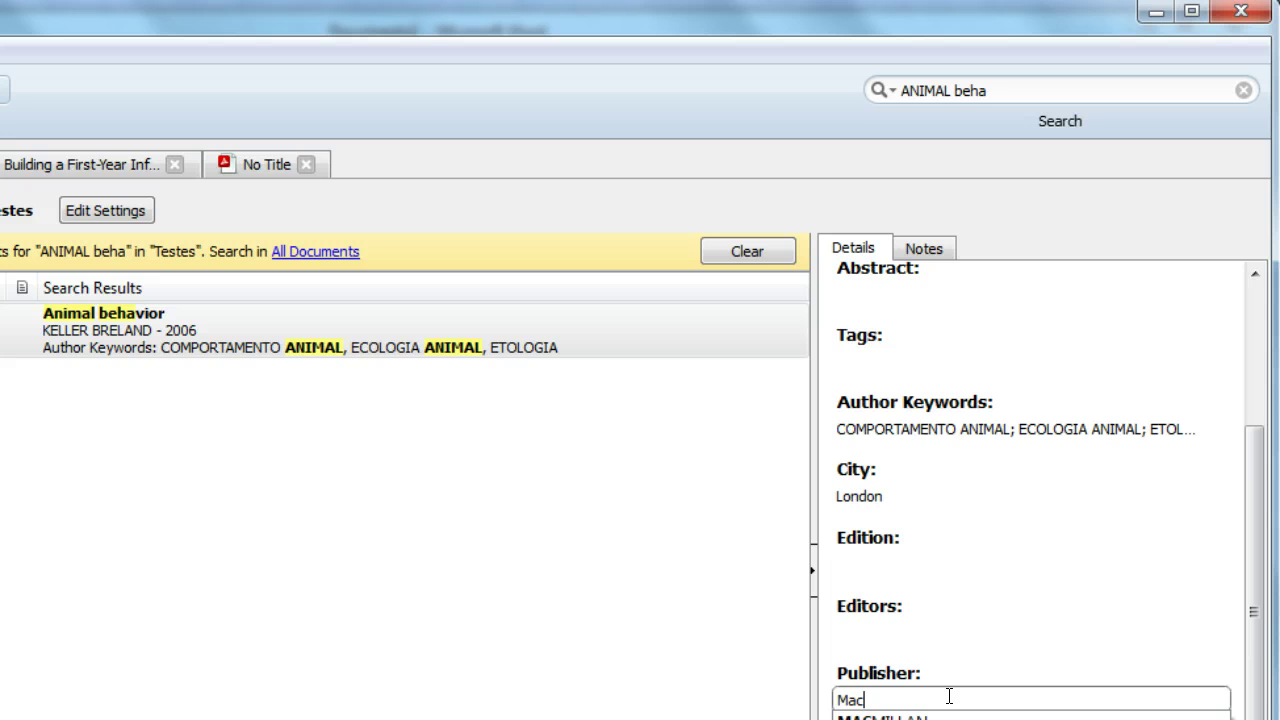
text(millan)
click(1060, 612)
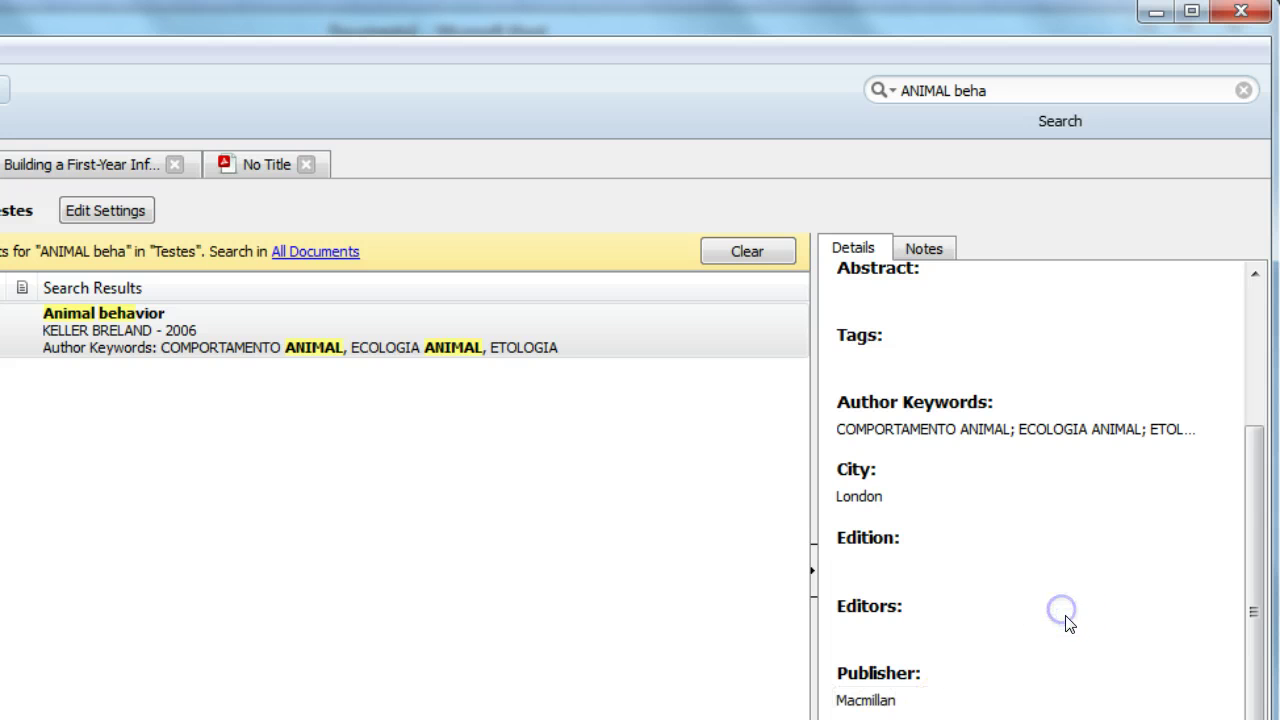
Switch to the Word document and delete the outdated "ANIMAL BEHAVIOR" reference under the REFERÊNCIAS heading
scroll(1035, 490, down, 1)
scroll(1035, 490, up, 4)
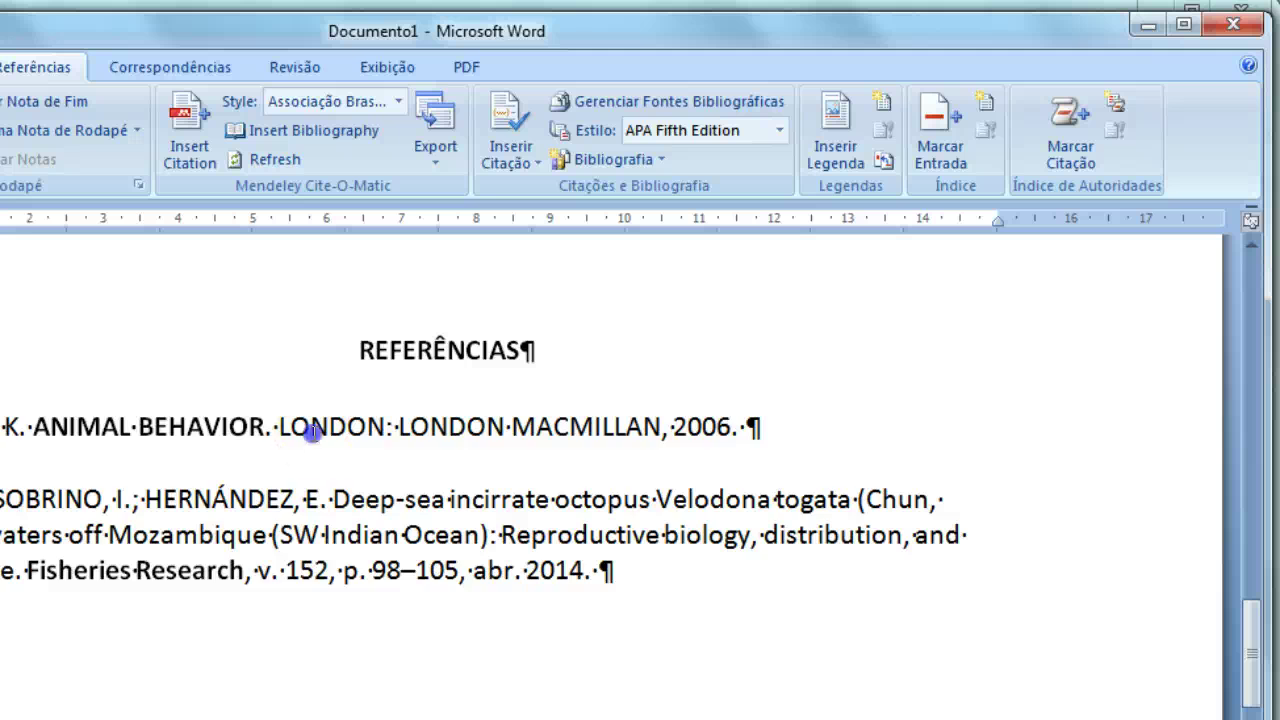
click(313, 432)
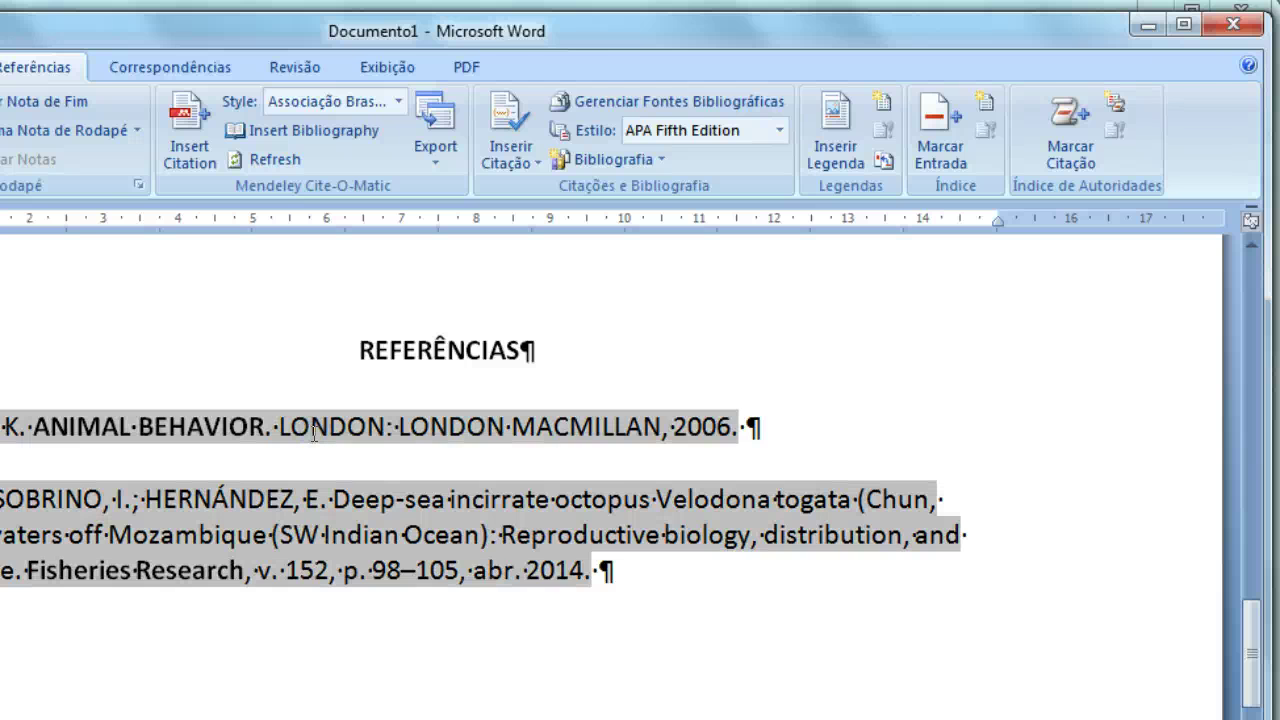
right_click(313, 432)
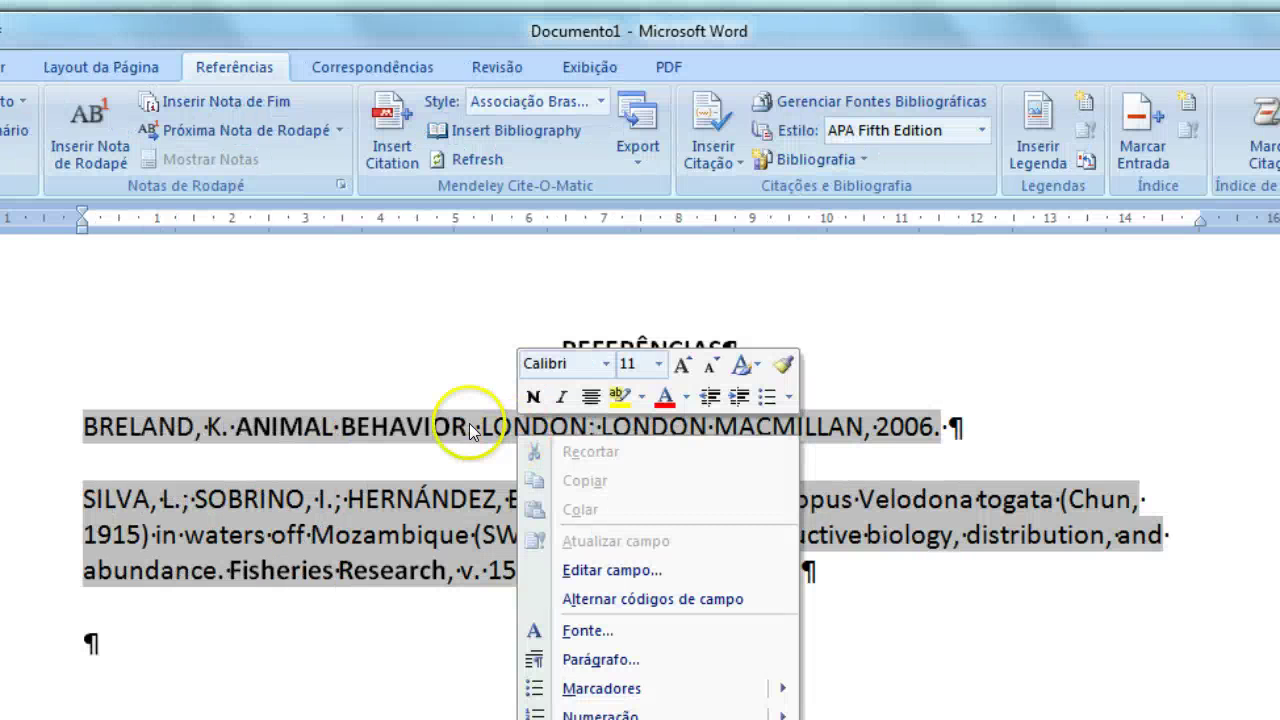
click(236, 415)
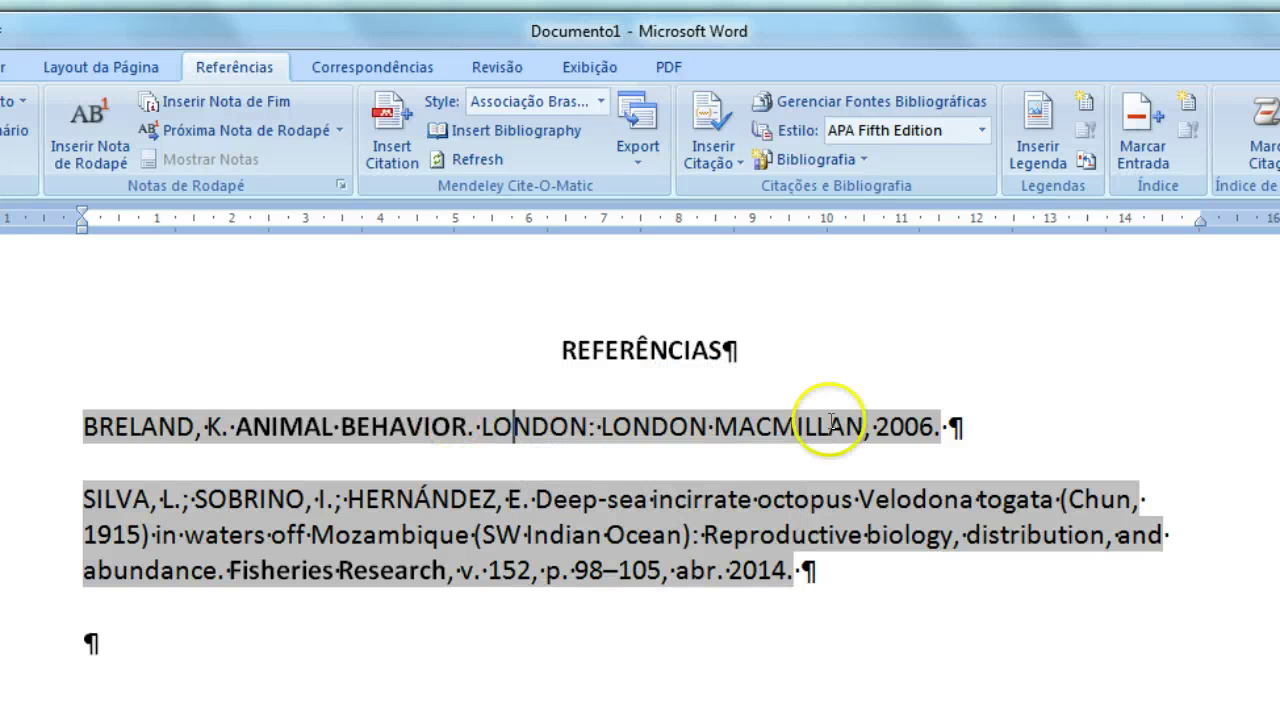
drag(950, 425, 91, 423)
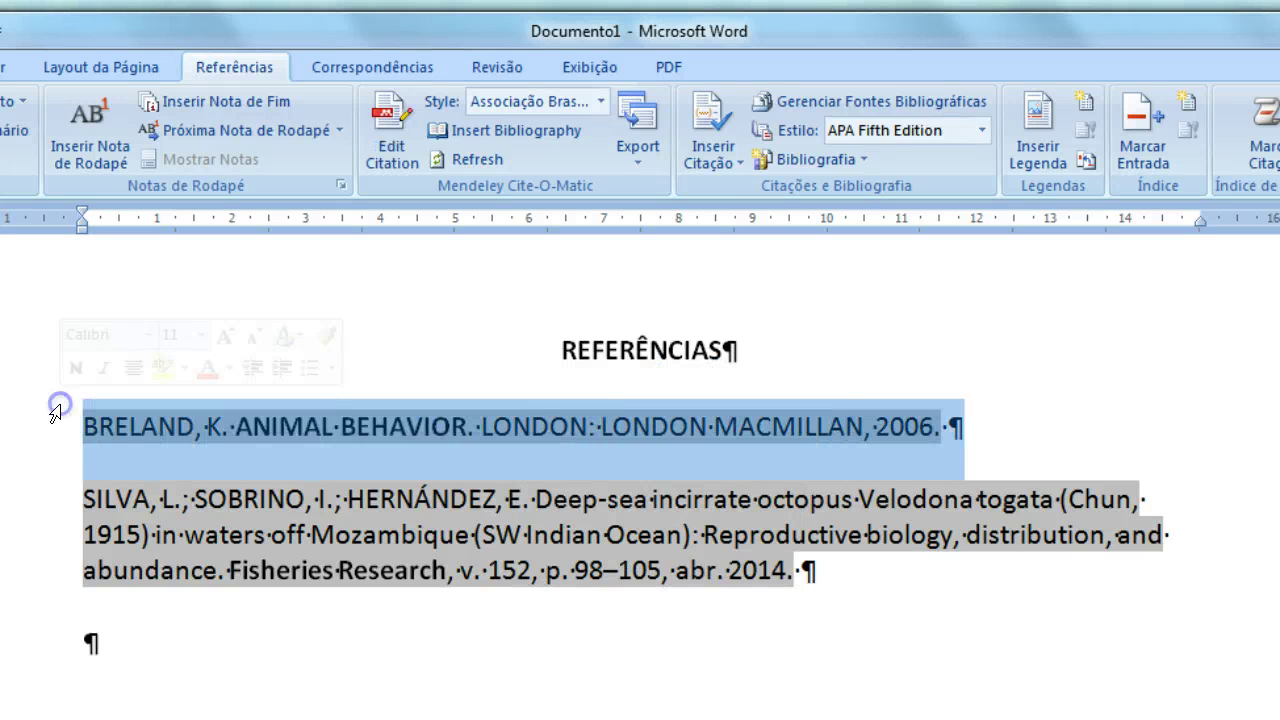
key(Delete)
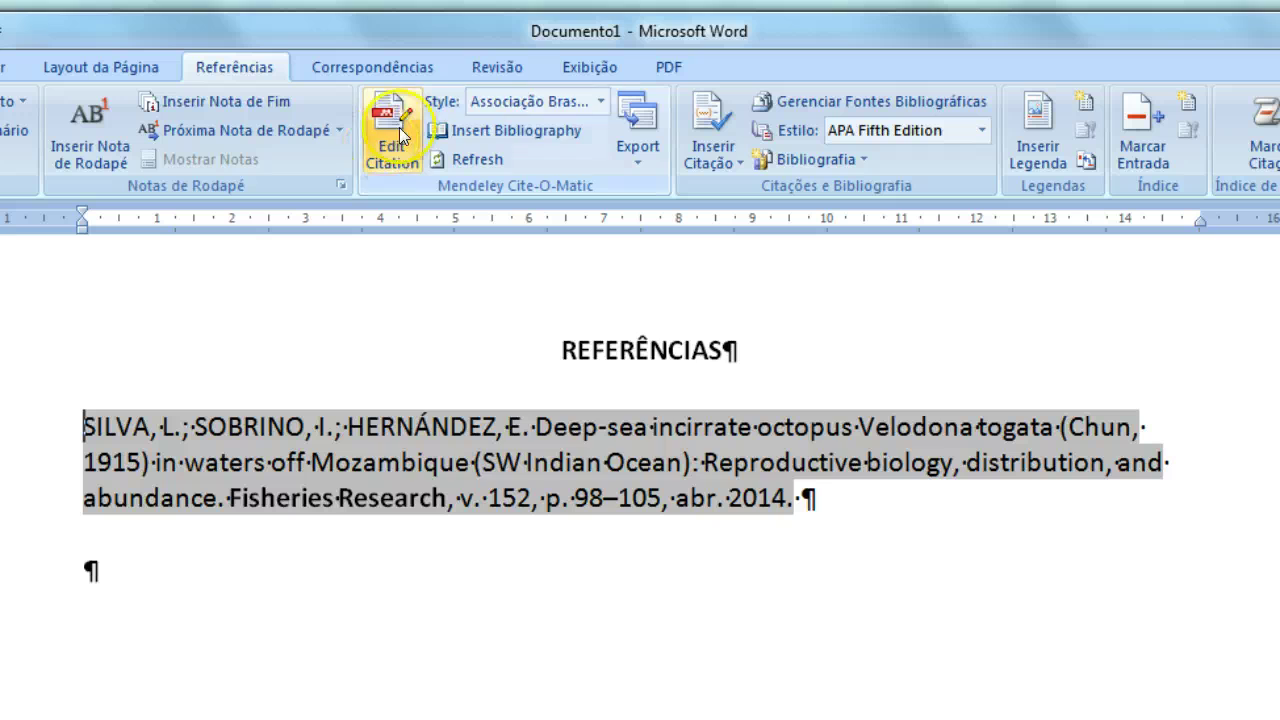
Try to insert the Mendeley bibliography at the remaining reference, and add an empty line above that reference
click(528, 132)
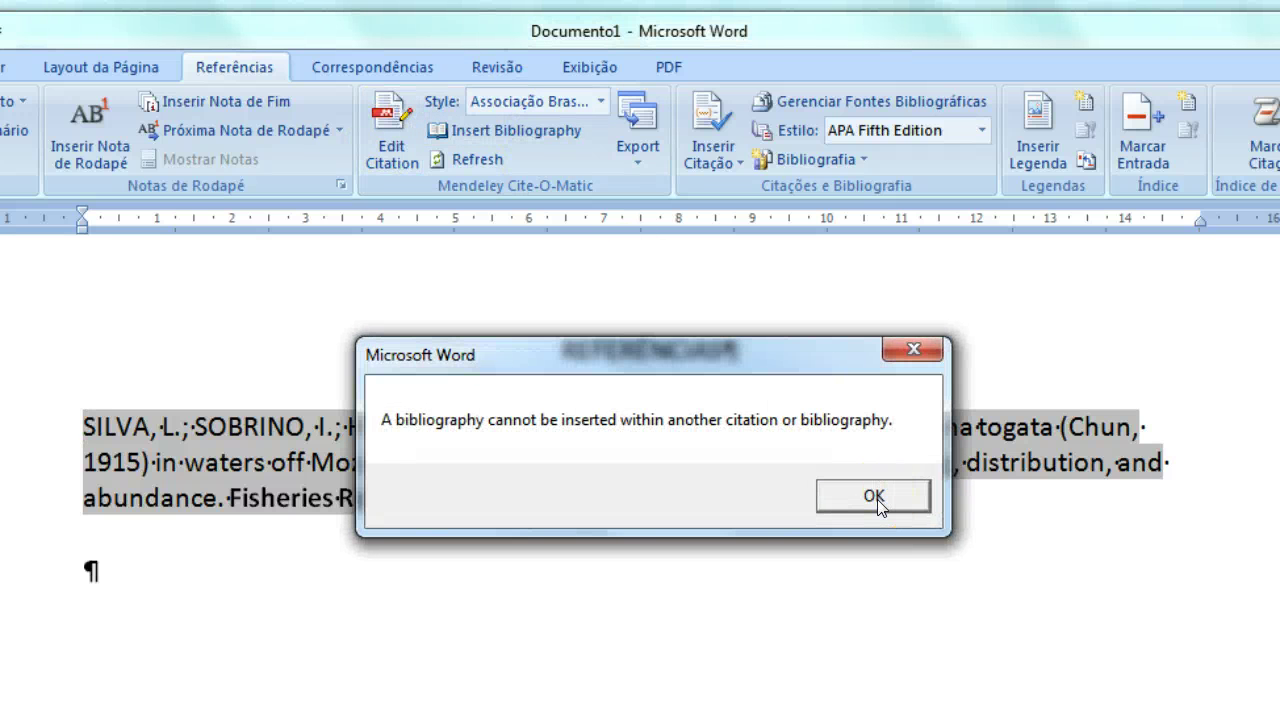
click(874, 497)
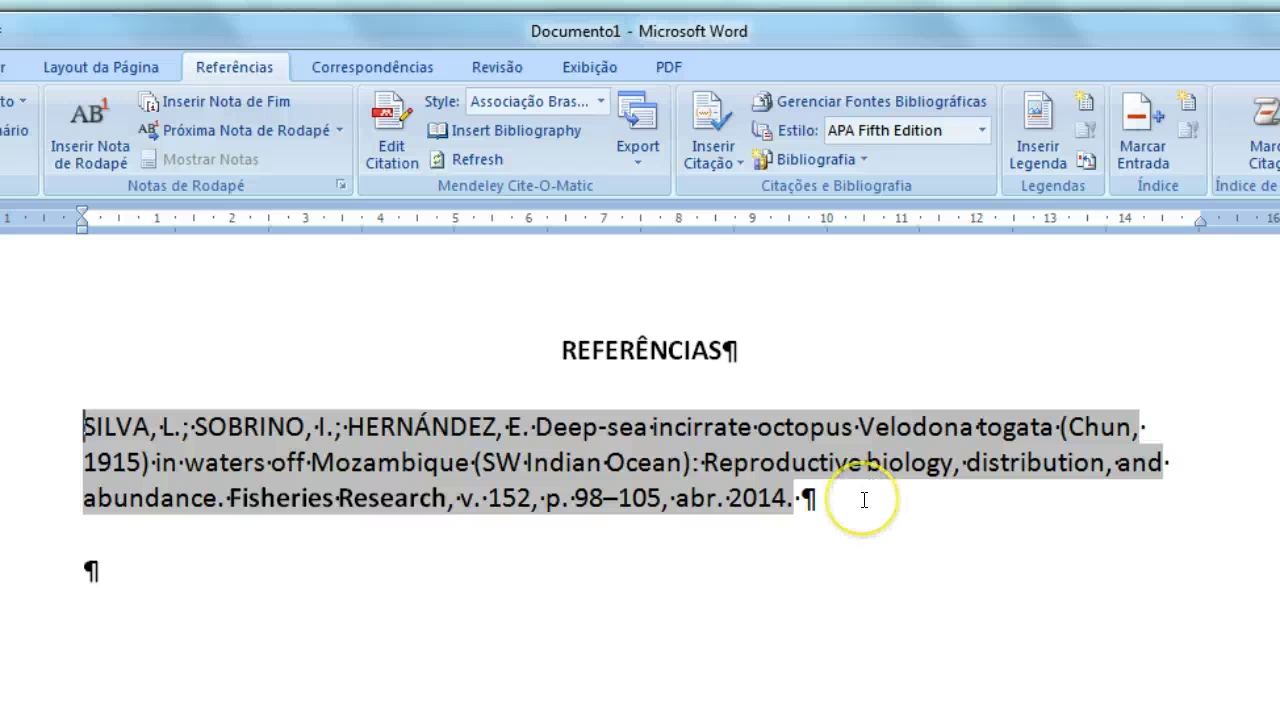
key(Return)
click(236, 432)
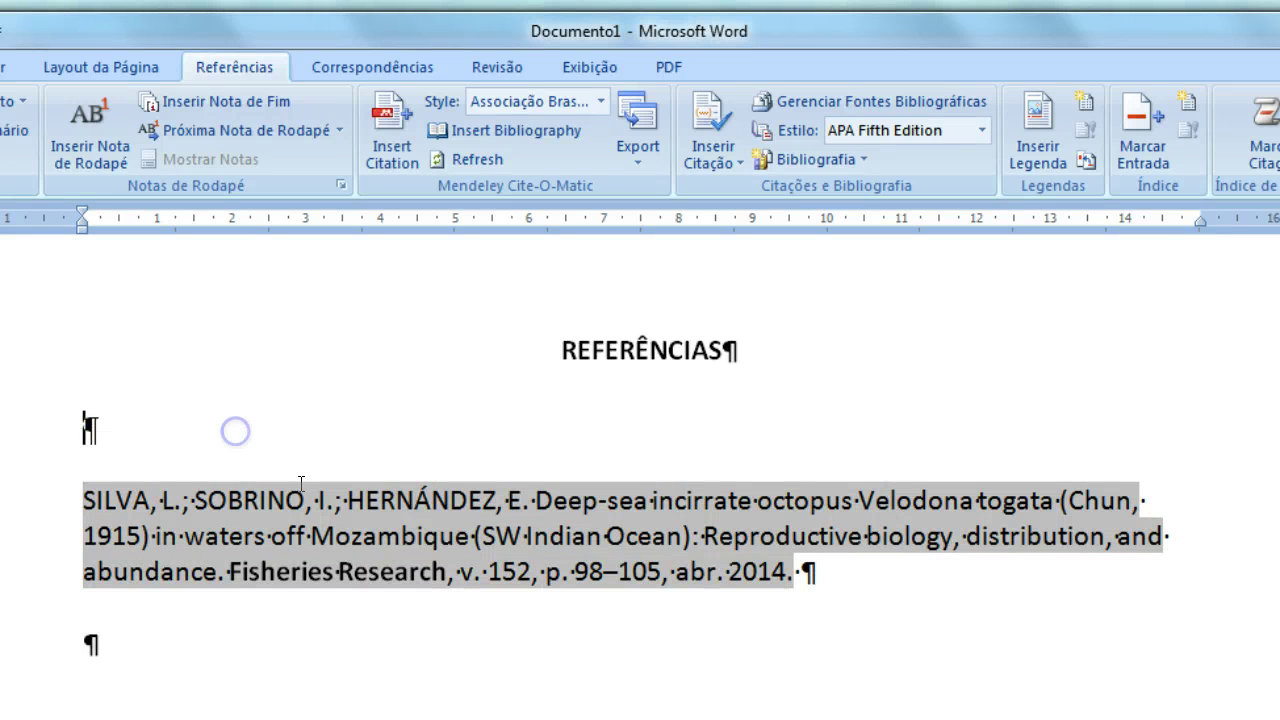
Delete the whole old reference list under REFERÊNCIAS and insert the Mendeley bibliography again in its place
drag(814, 597, 84, 428)
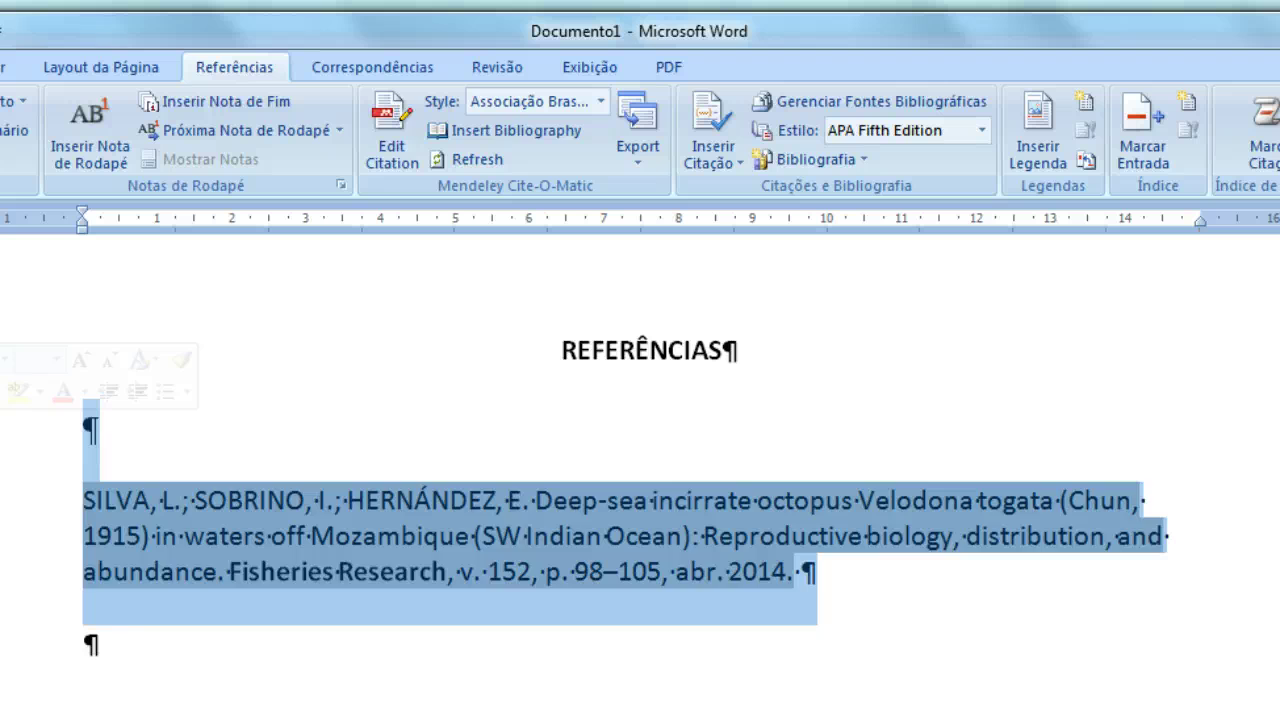
key(Delete)
click(530, 131)
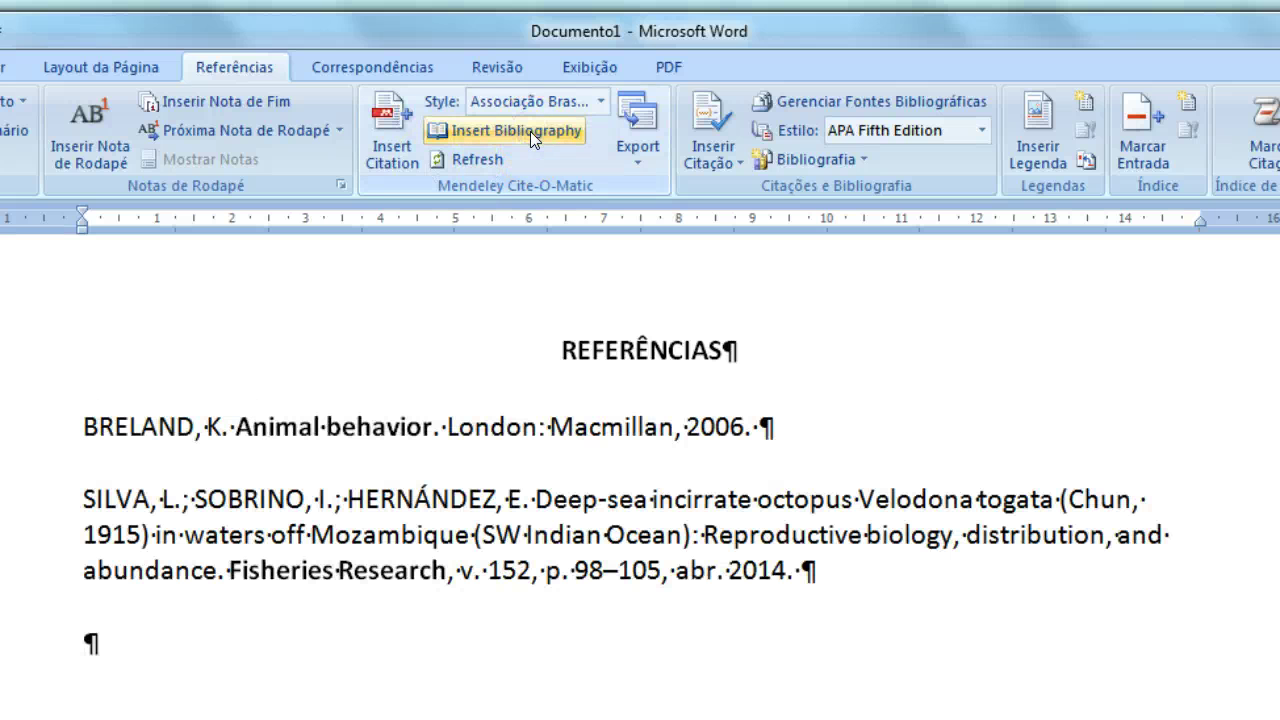
drag(674, 427, 198, 427)
key(ctrl+End)
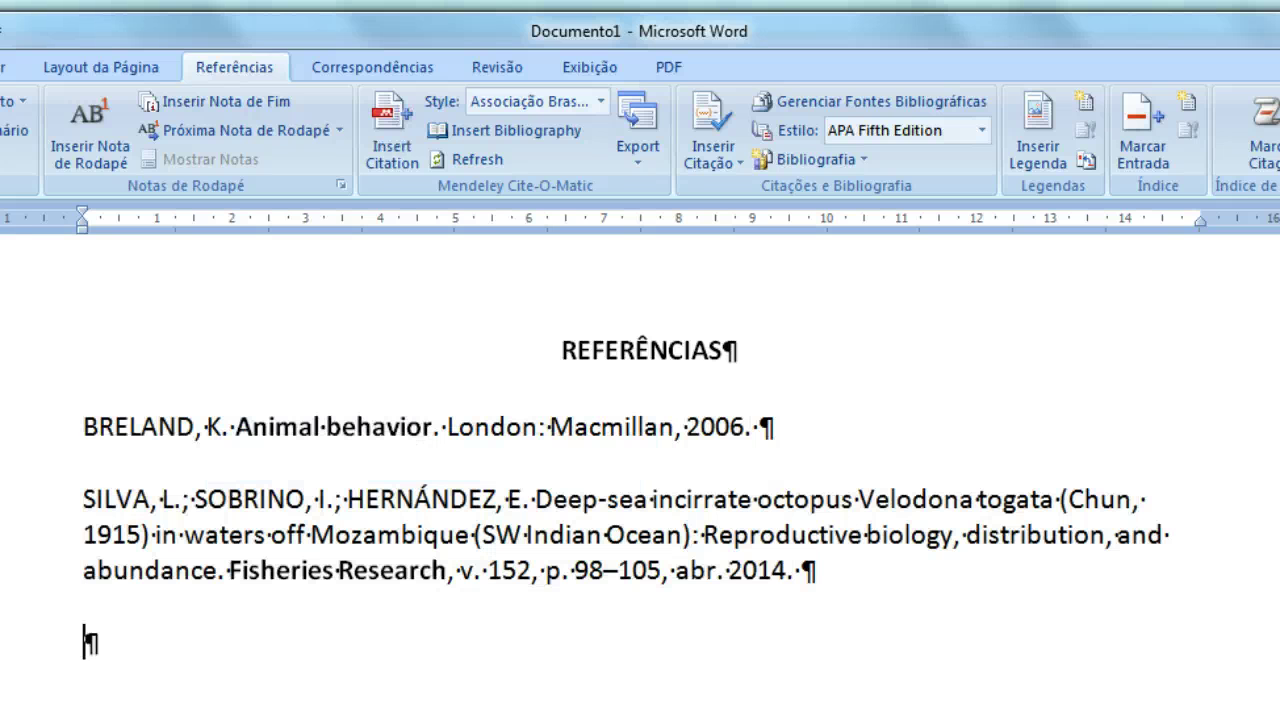
Hide the paragraph and formatting marks in the document
click(462, 576)
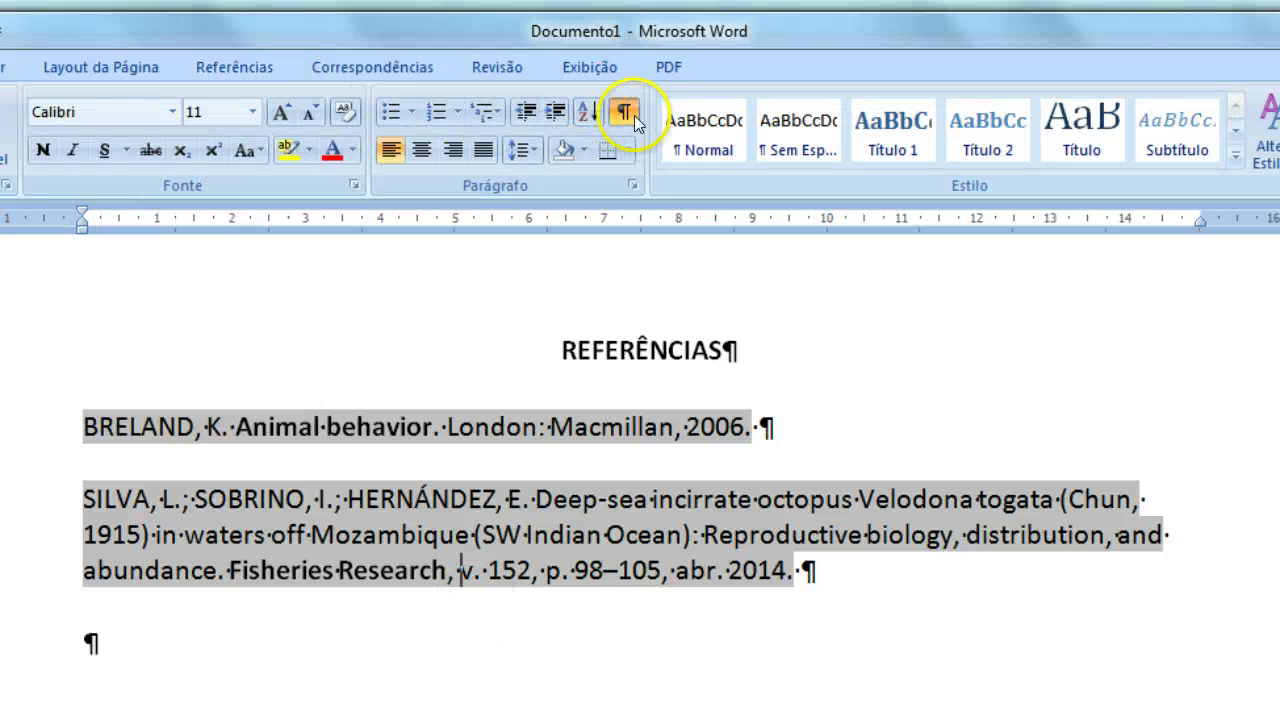
click(623, 111)
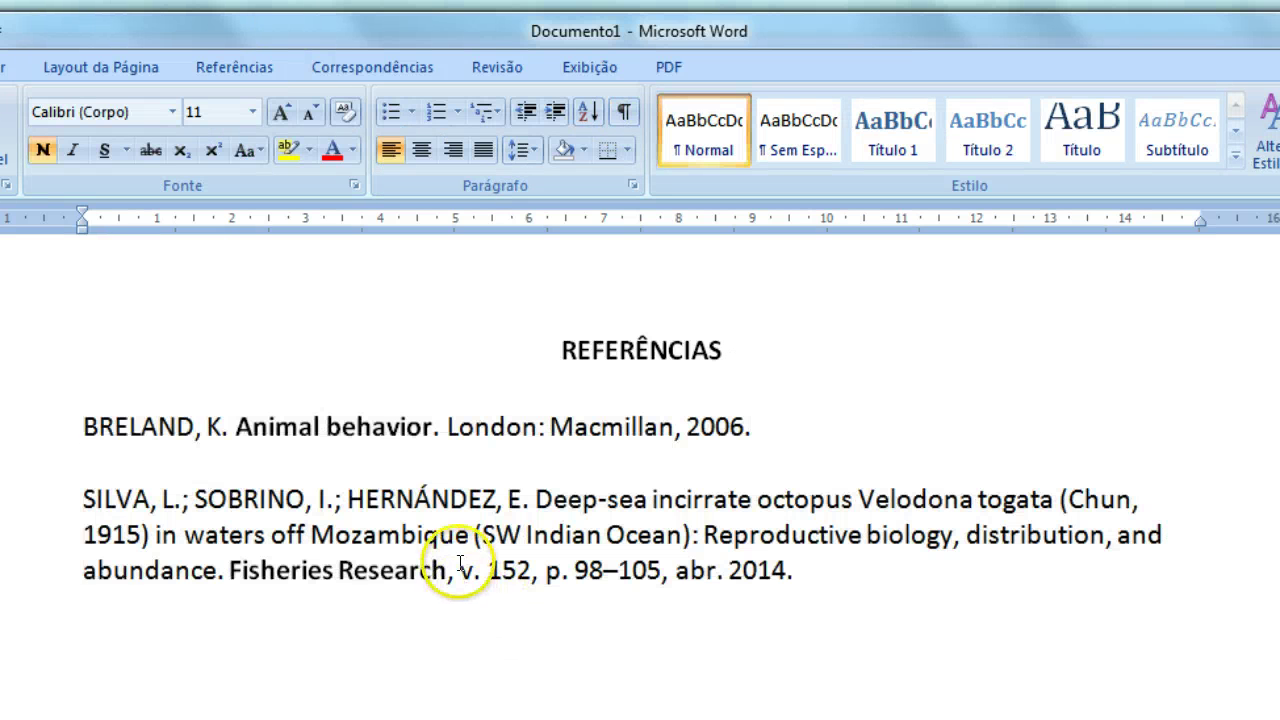
click(457, 578)
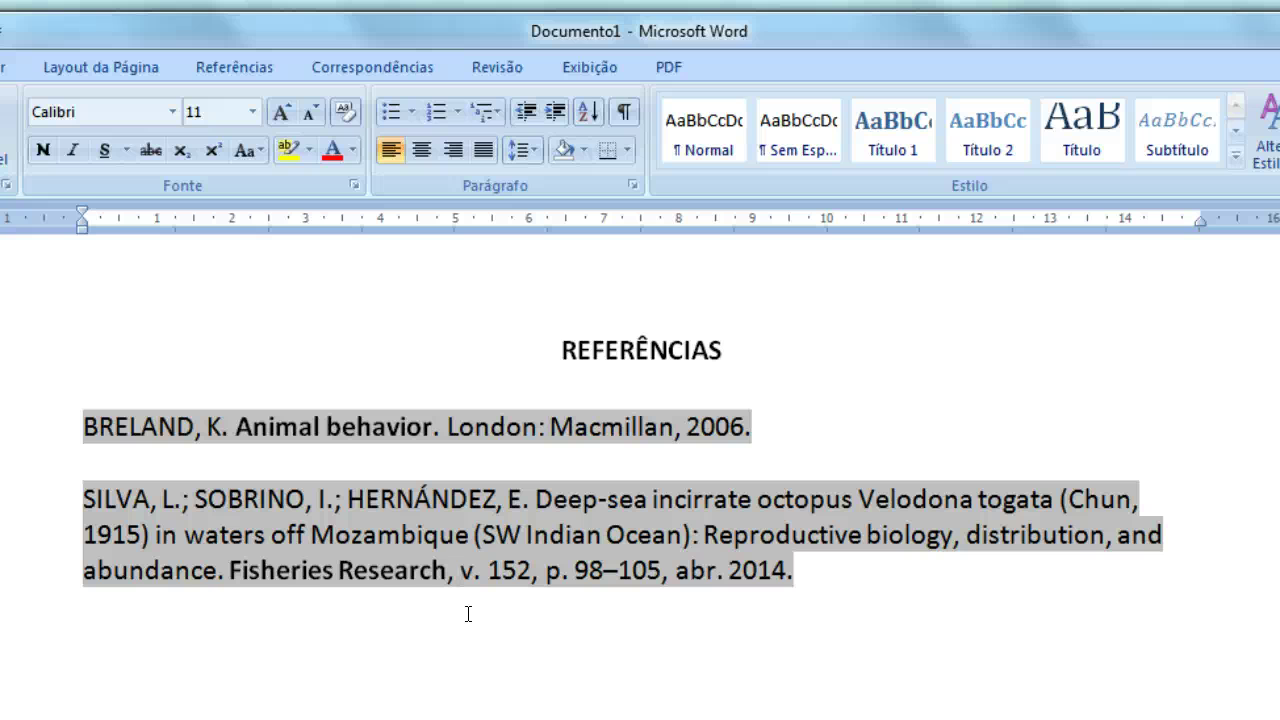
Look up the journal Fisheries Research by title in the CCN catalogue at ccn.ibict.br and examine its place of publication
drag(229, 570, 447, 570)
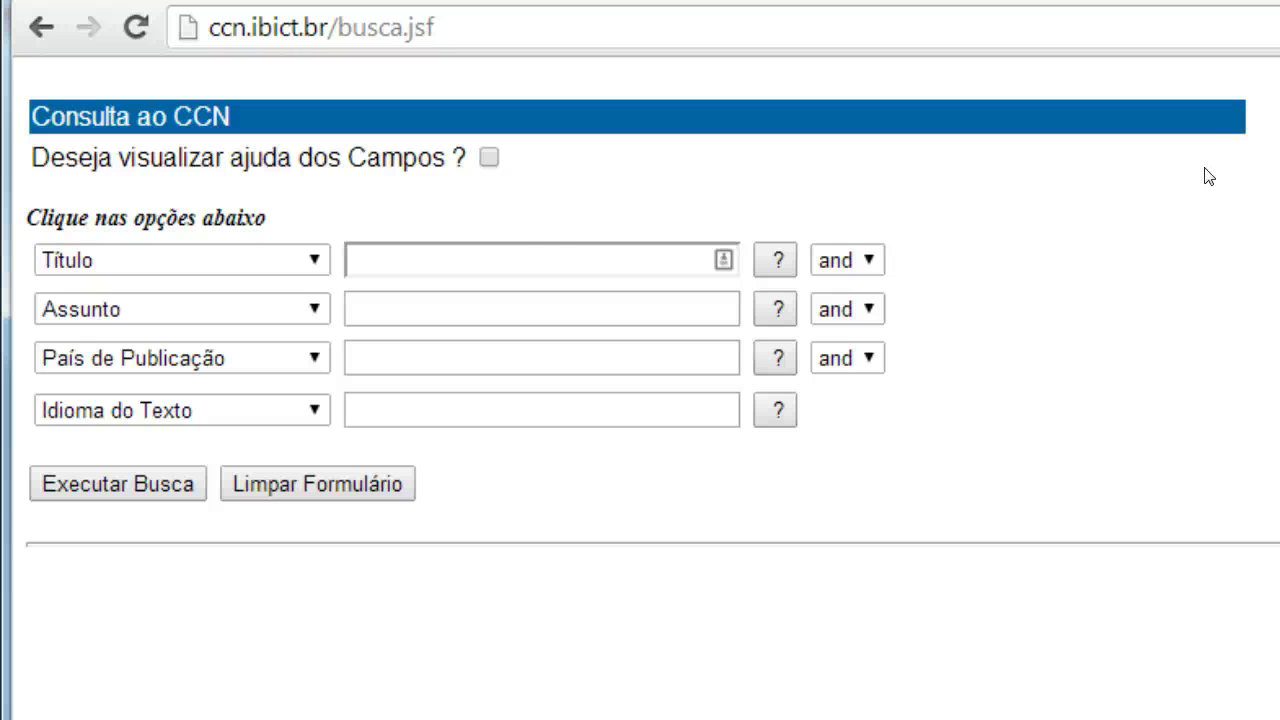
click(523, 260)
click(300, 254)
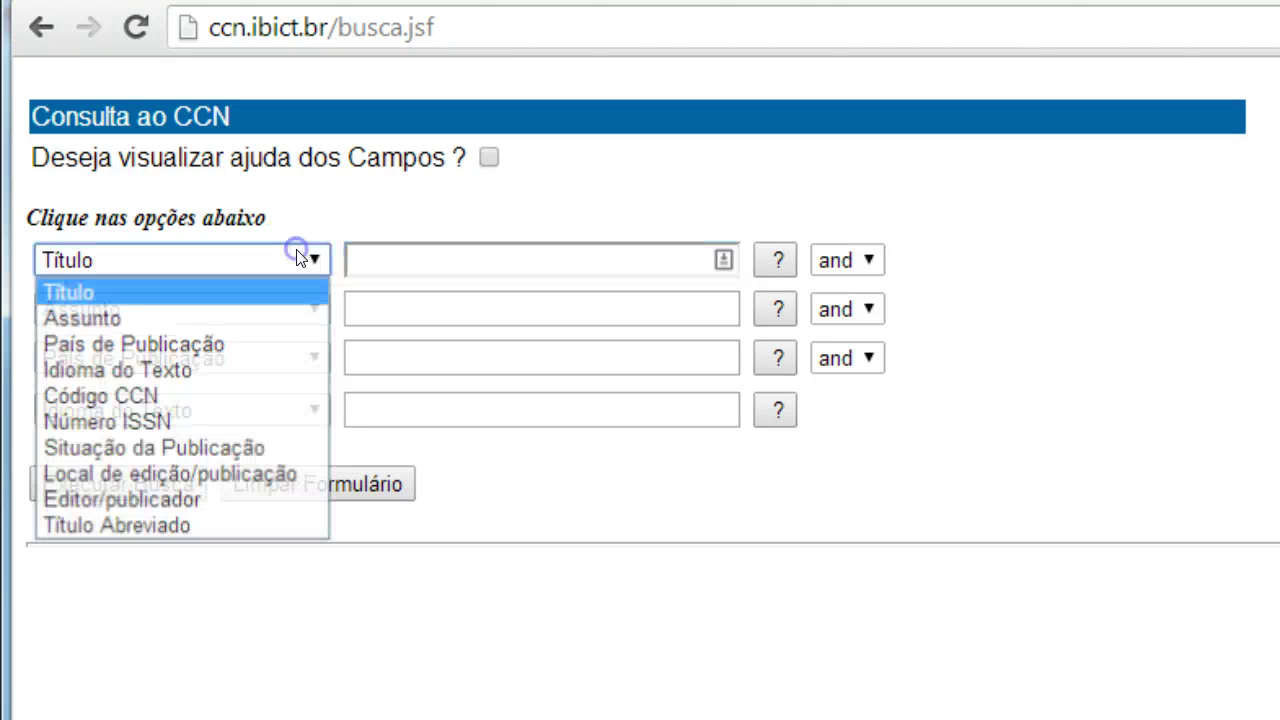
click(262, 257)
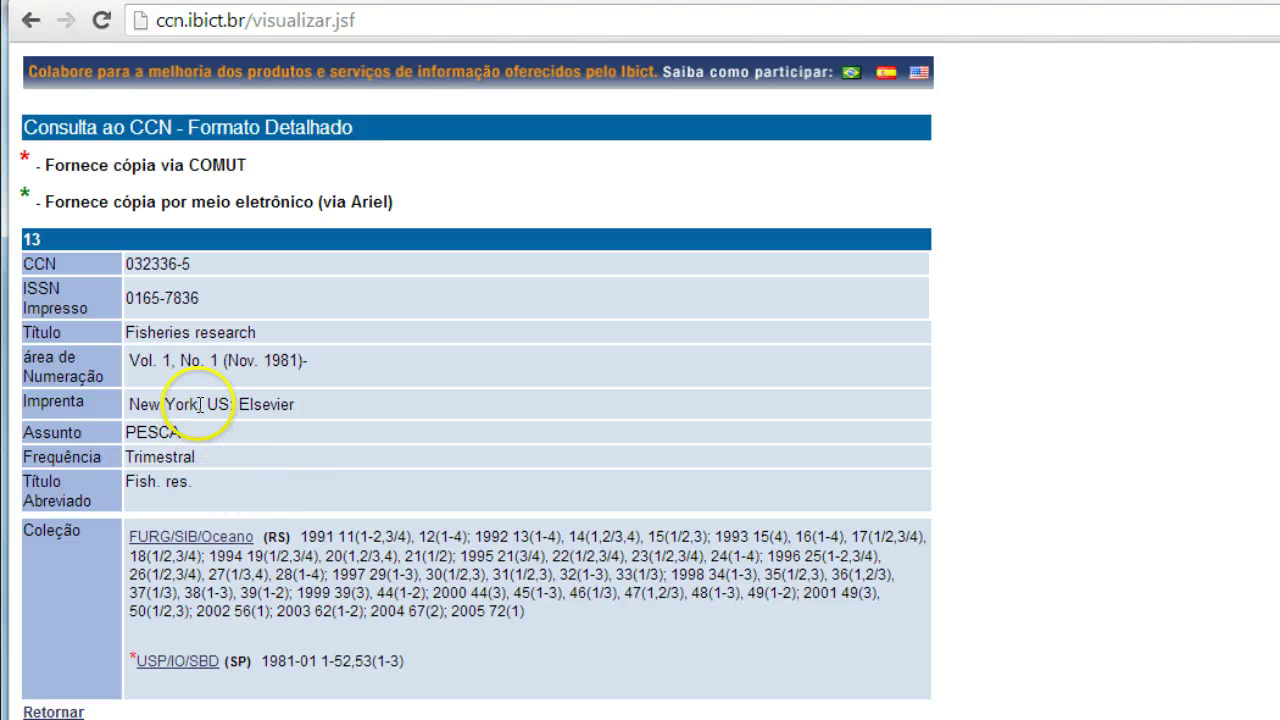
drag(199, 404, 118, 404)
click(281, 446)
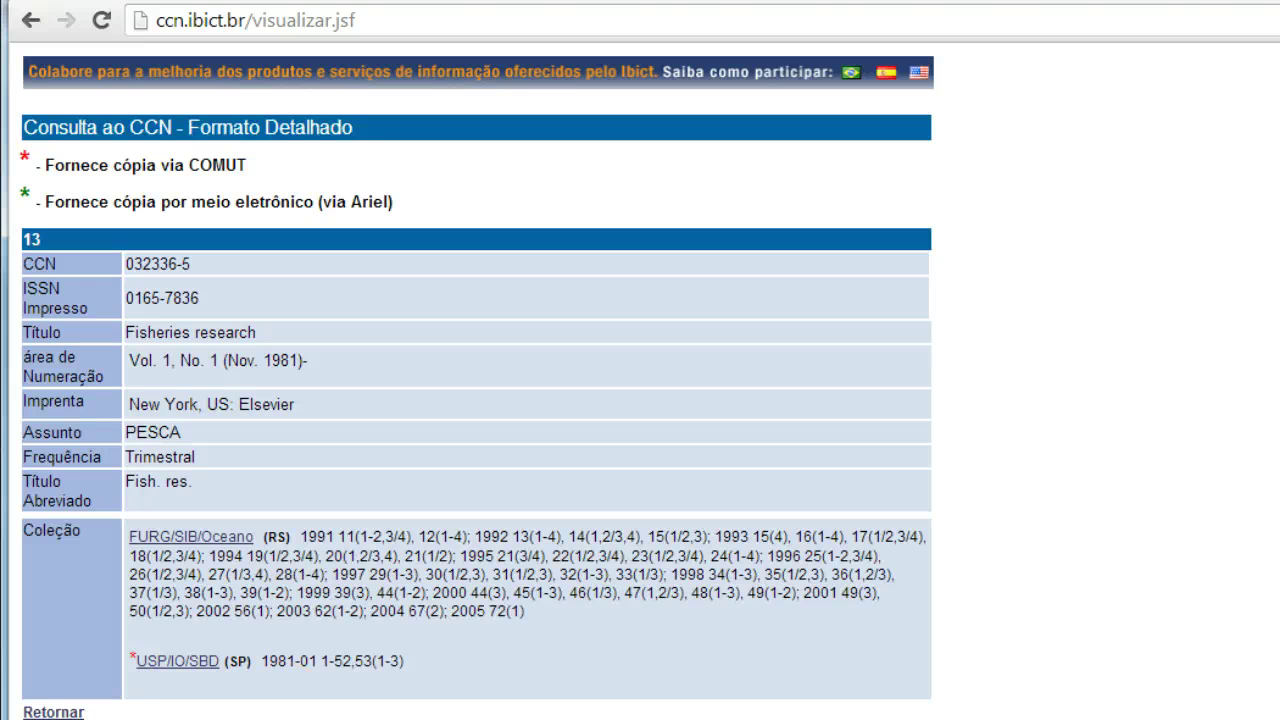
Switch back to Word and insert "New York," between the journal name Fisheries Research and the volume in the reference
click(602, 715)
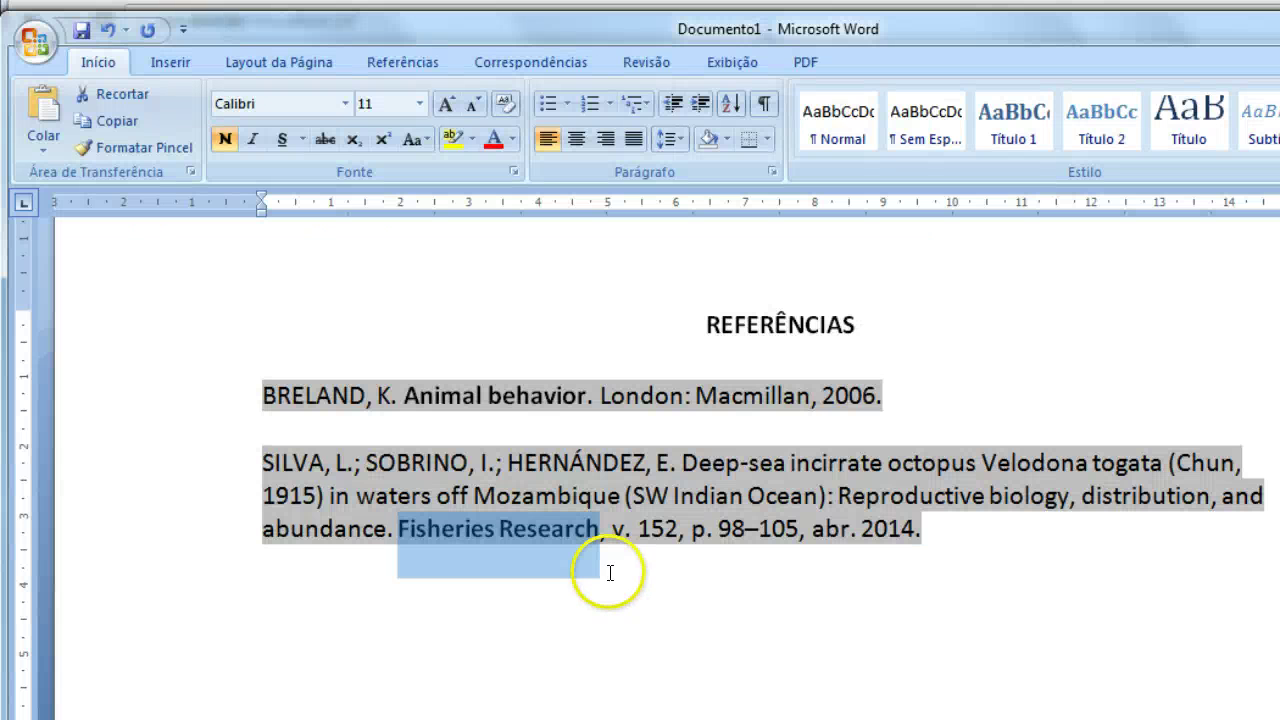
click(612, 528)
text(New)
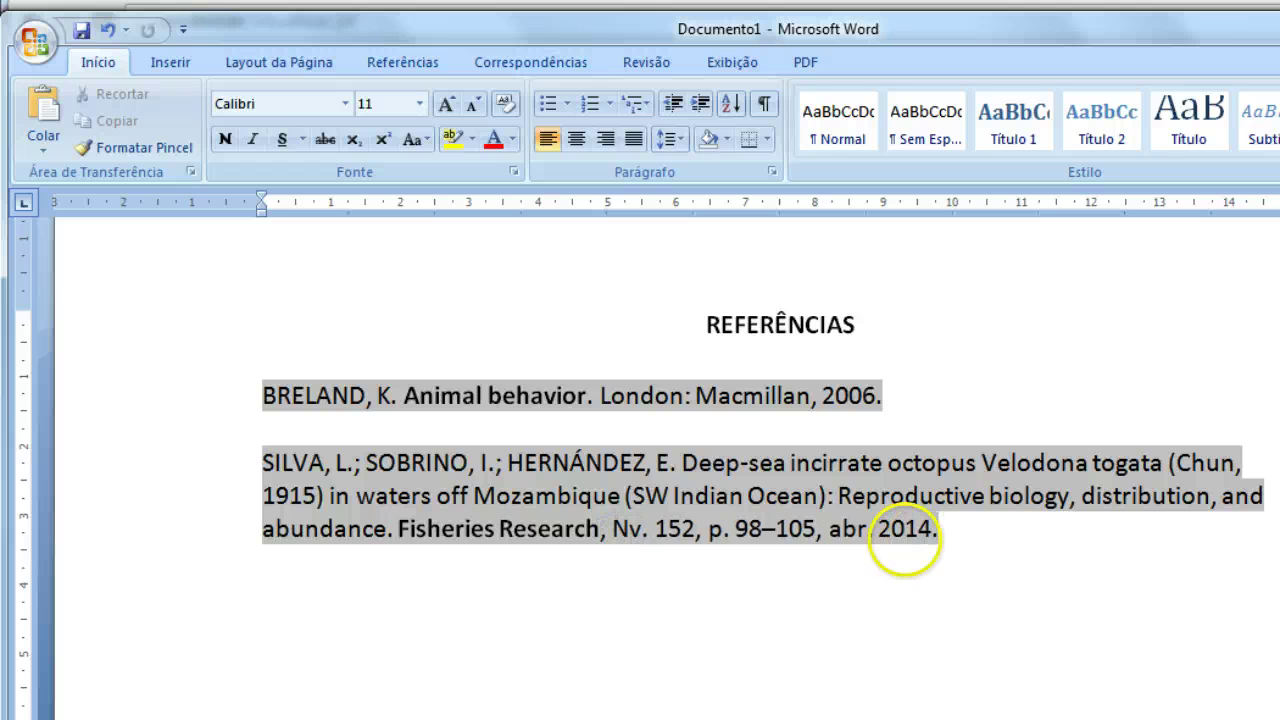
text( York)
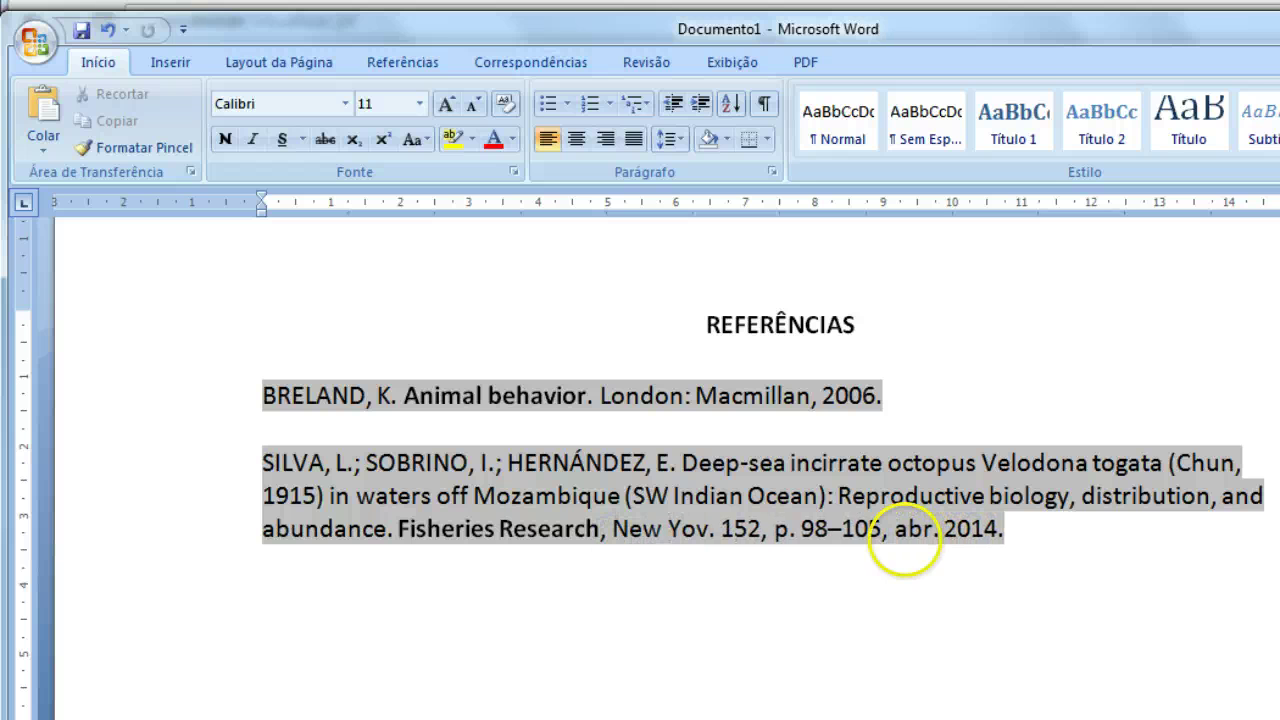
text(,)
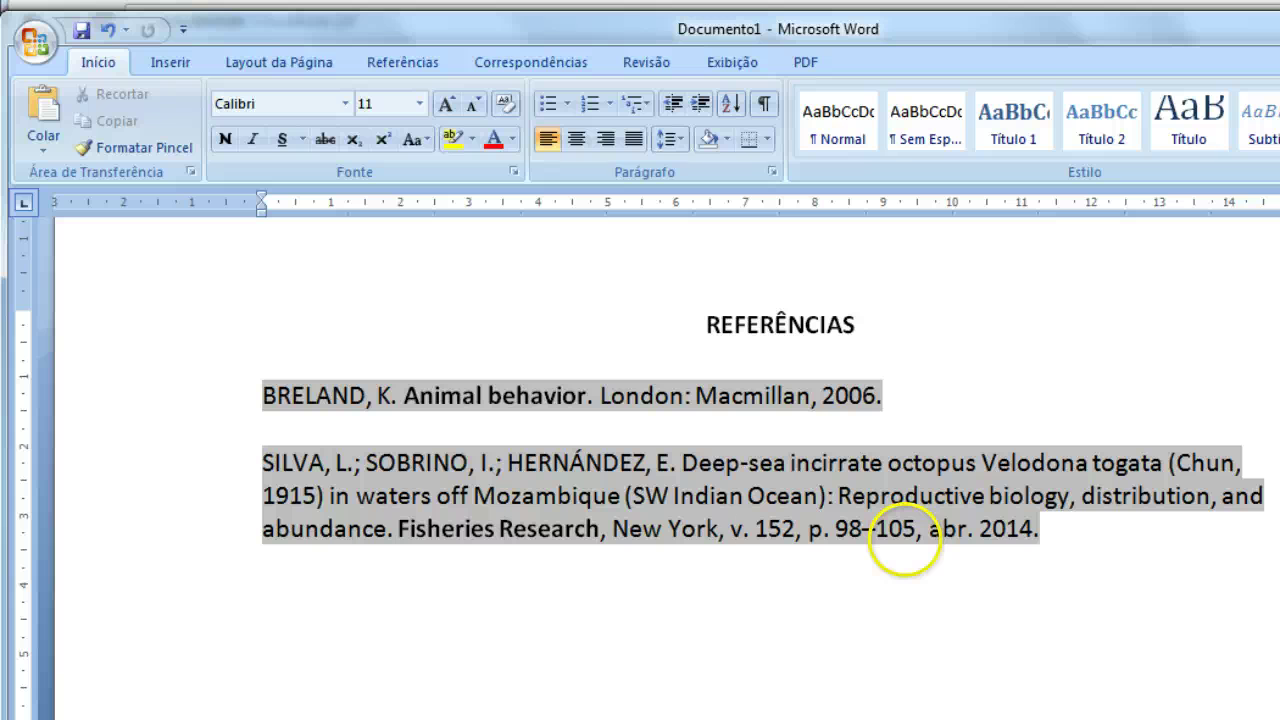
click(966, 646)
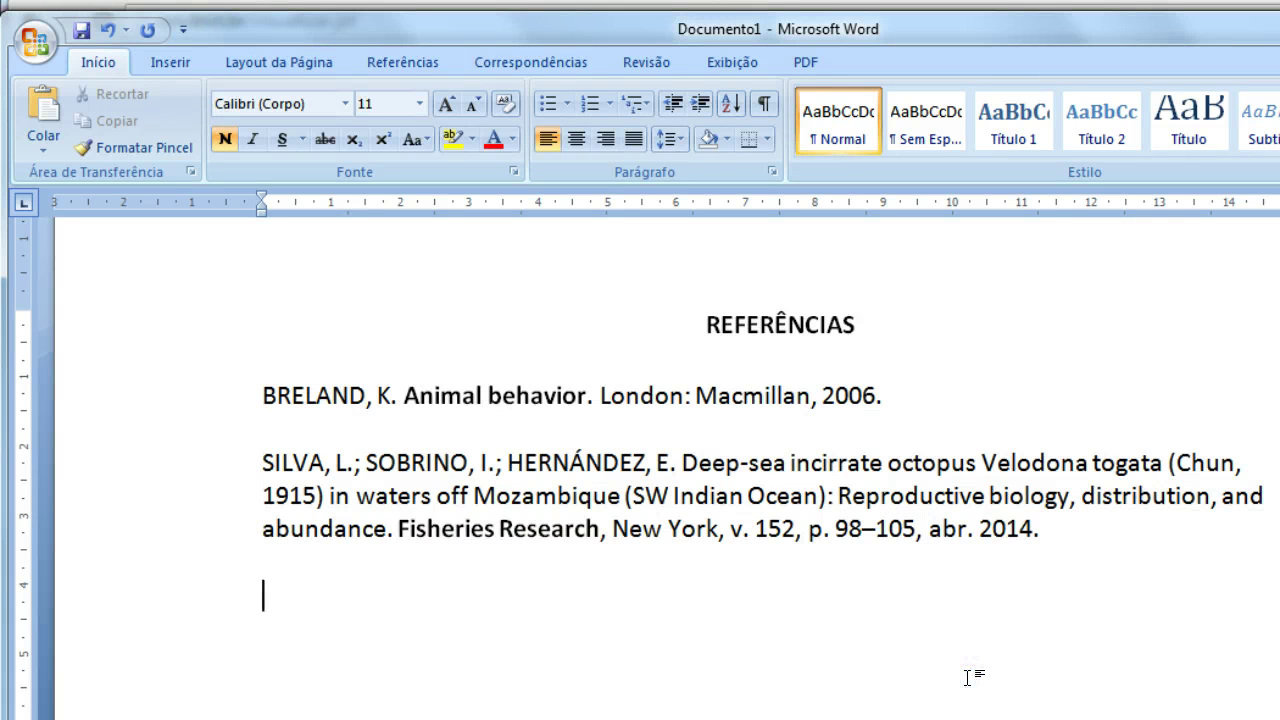
Add ", p. 21" after 2006 in the first in-text citation and keep the manual edit
scroll(968, 677, up, 5)
scroll(968, 677, up, 2)
scroll(968, 677, down, 8)
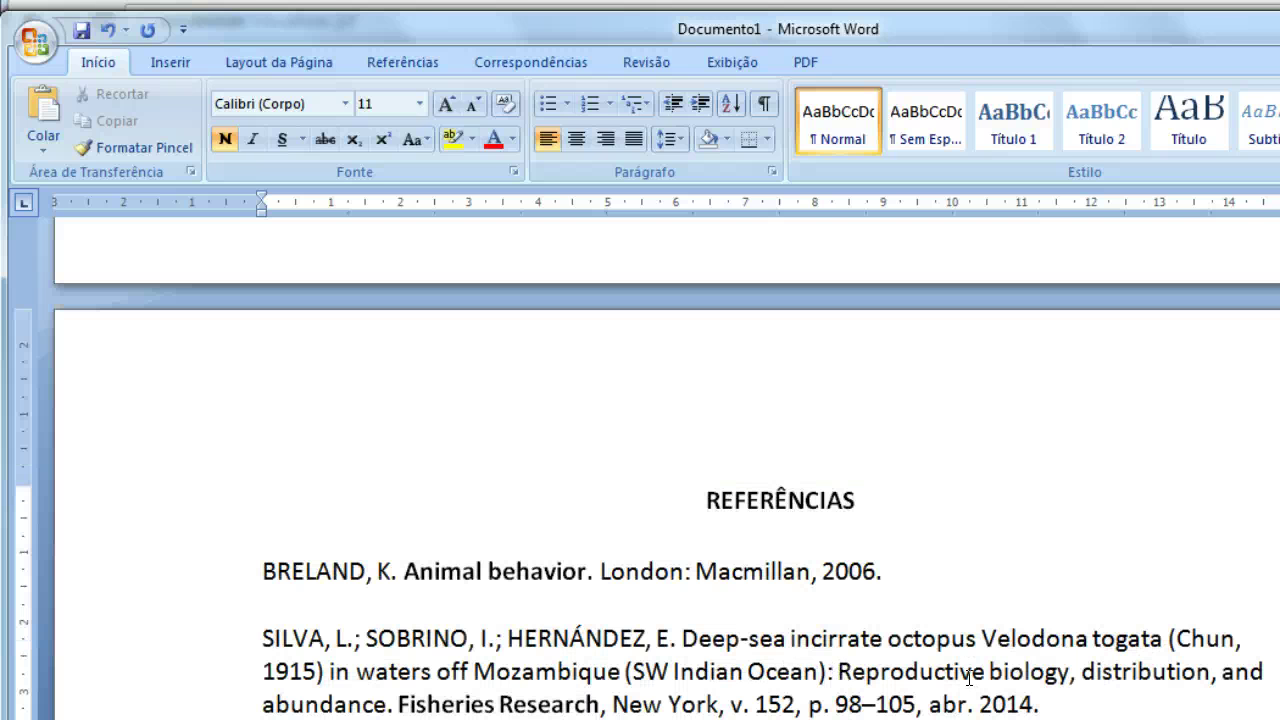
scroll(968, 677, up, 15)
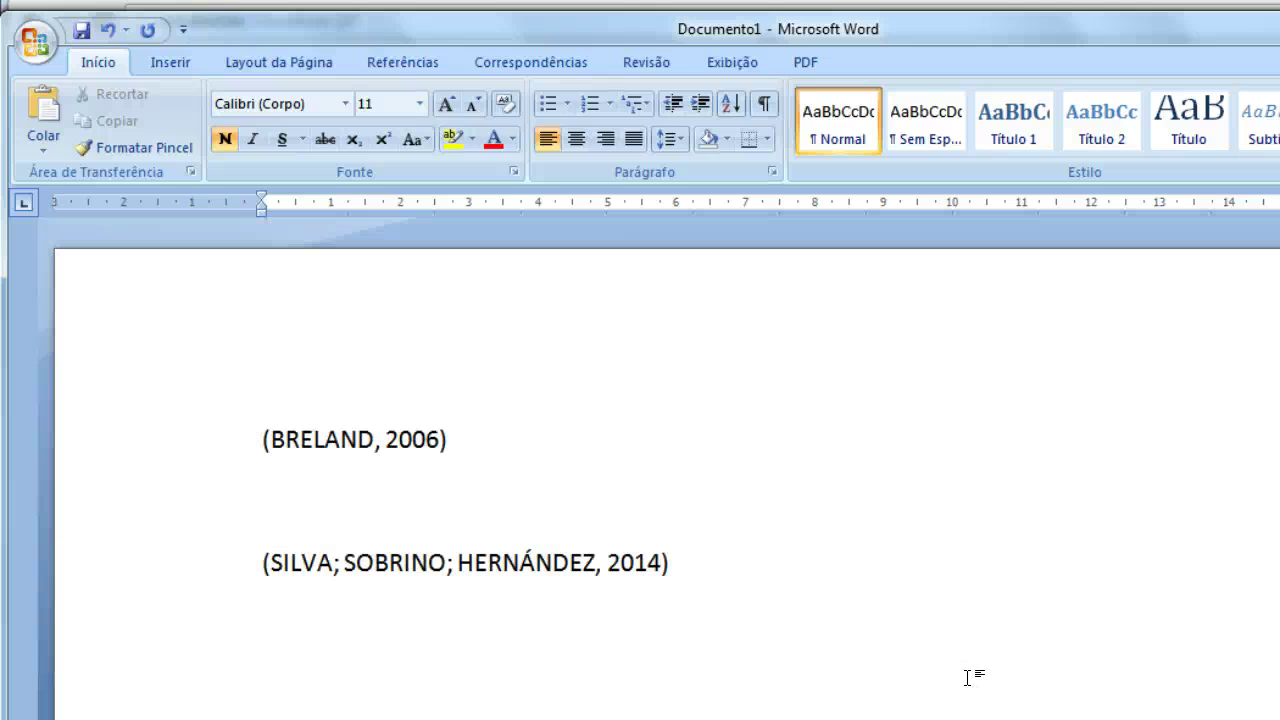
triple_click(432, 440)
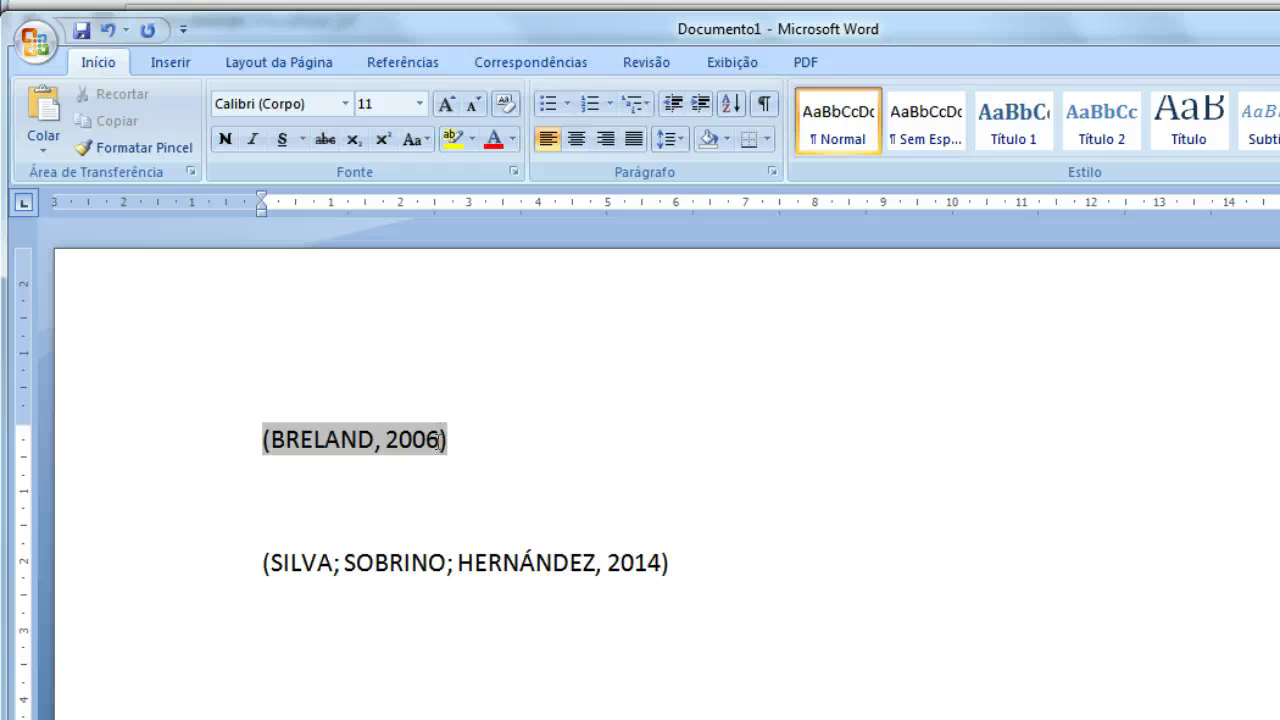
text(, p.)
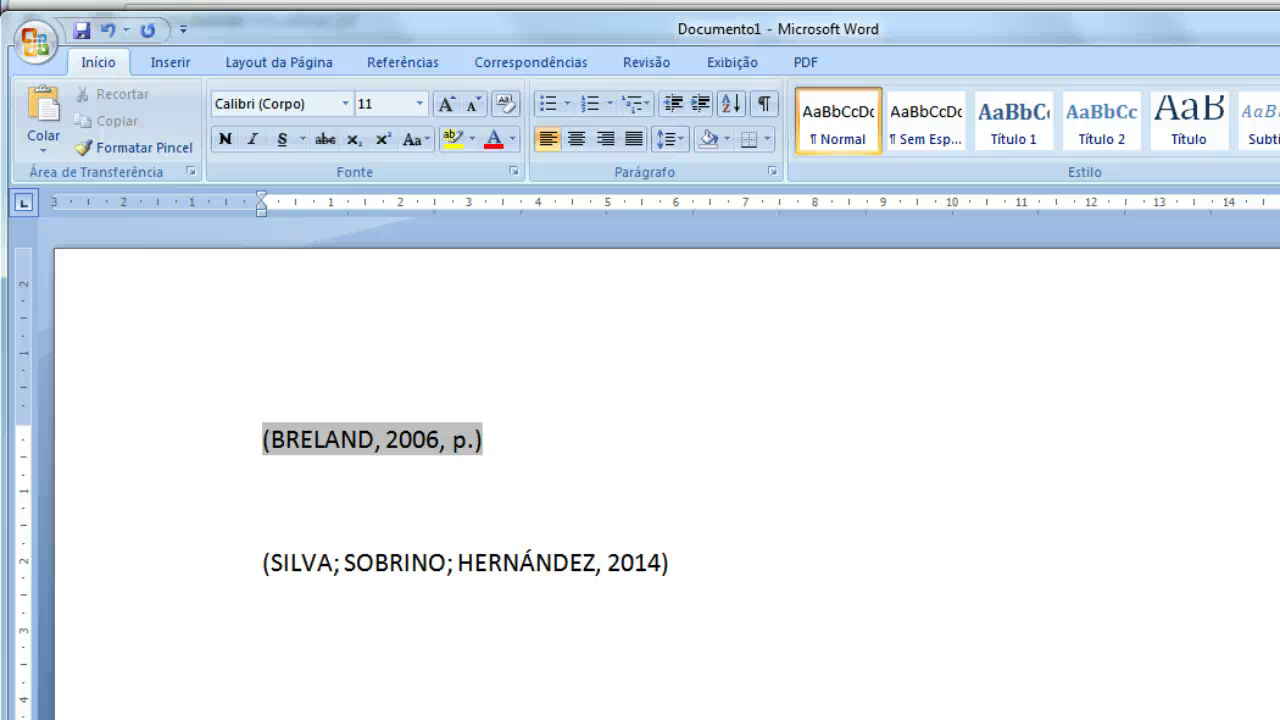
text( 21)
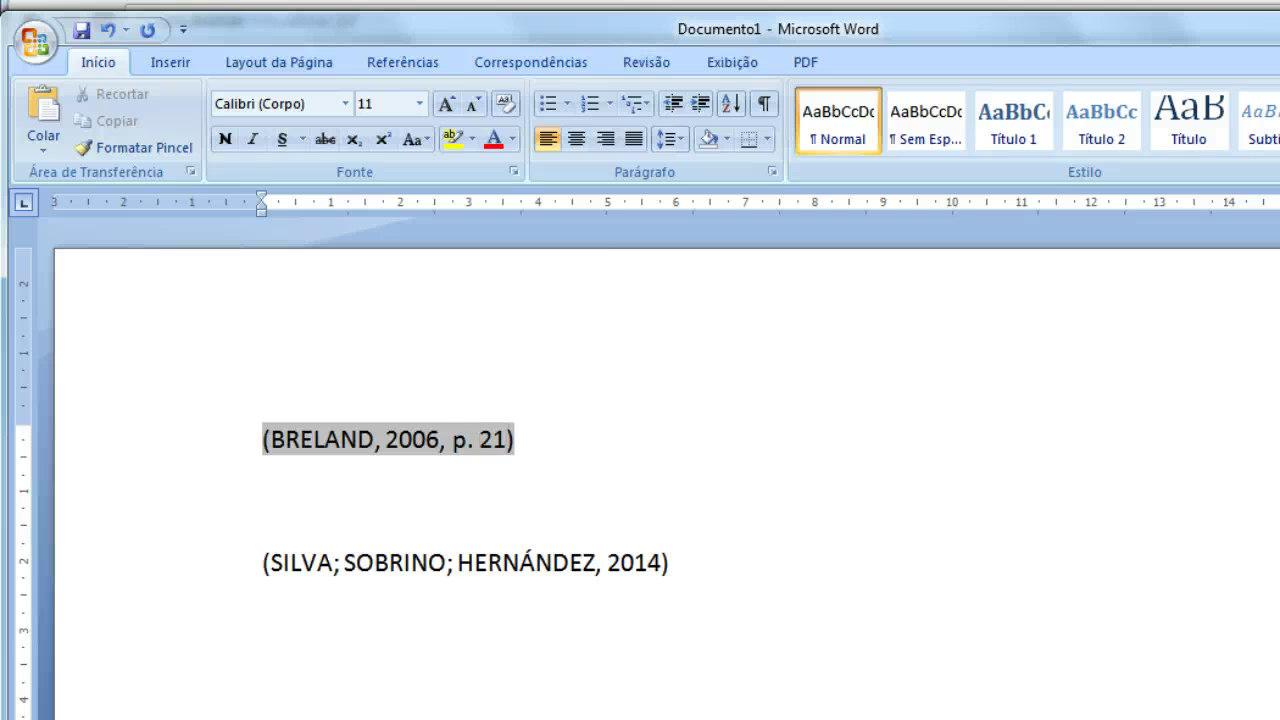
click(558, 499)
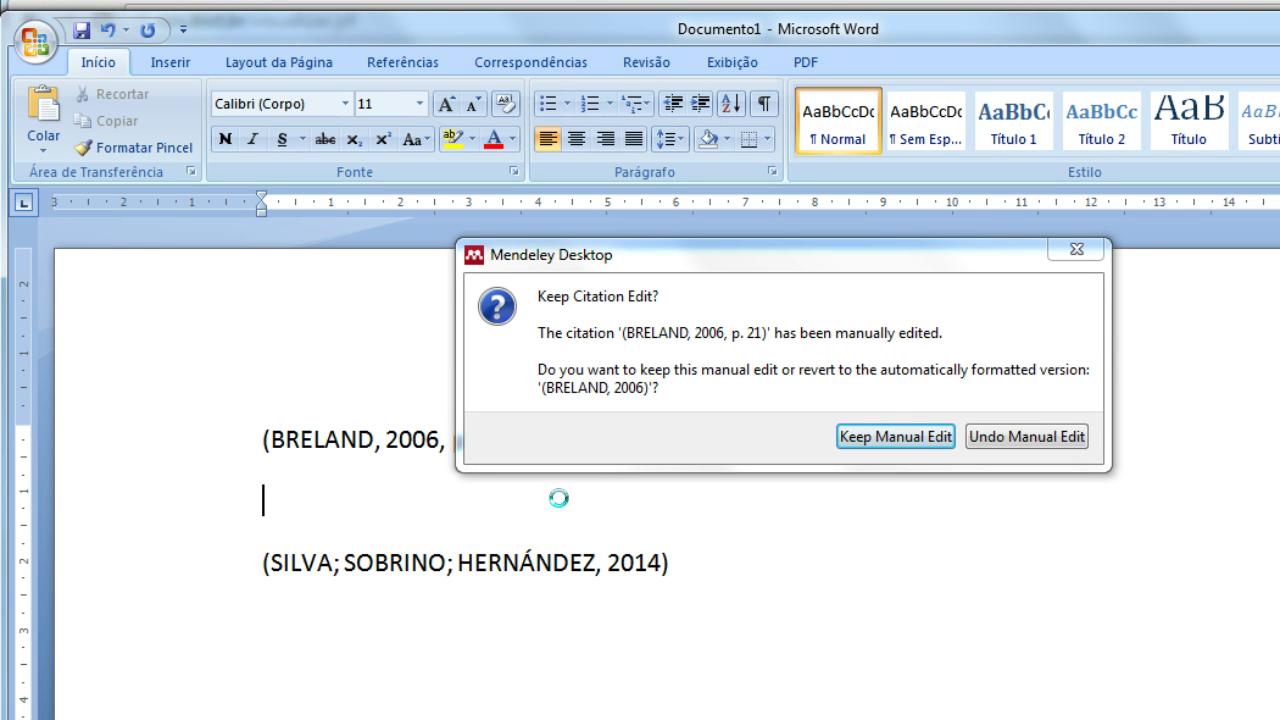
click(894, 436)
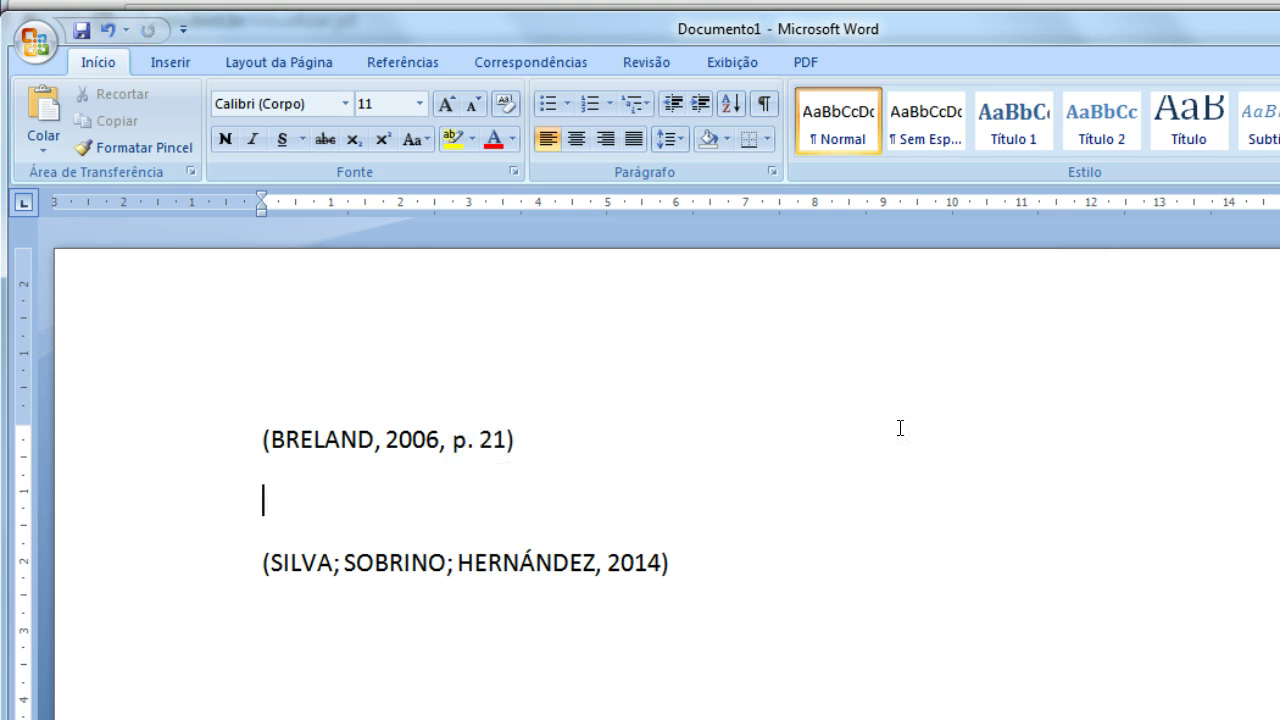
Refresh the Mendeley citations and bibliography, and check the journal article's entry in the reference list
click(414, 62)
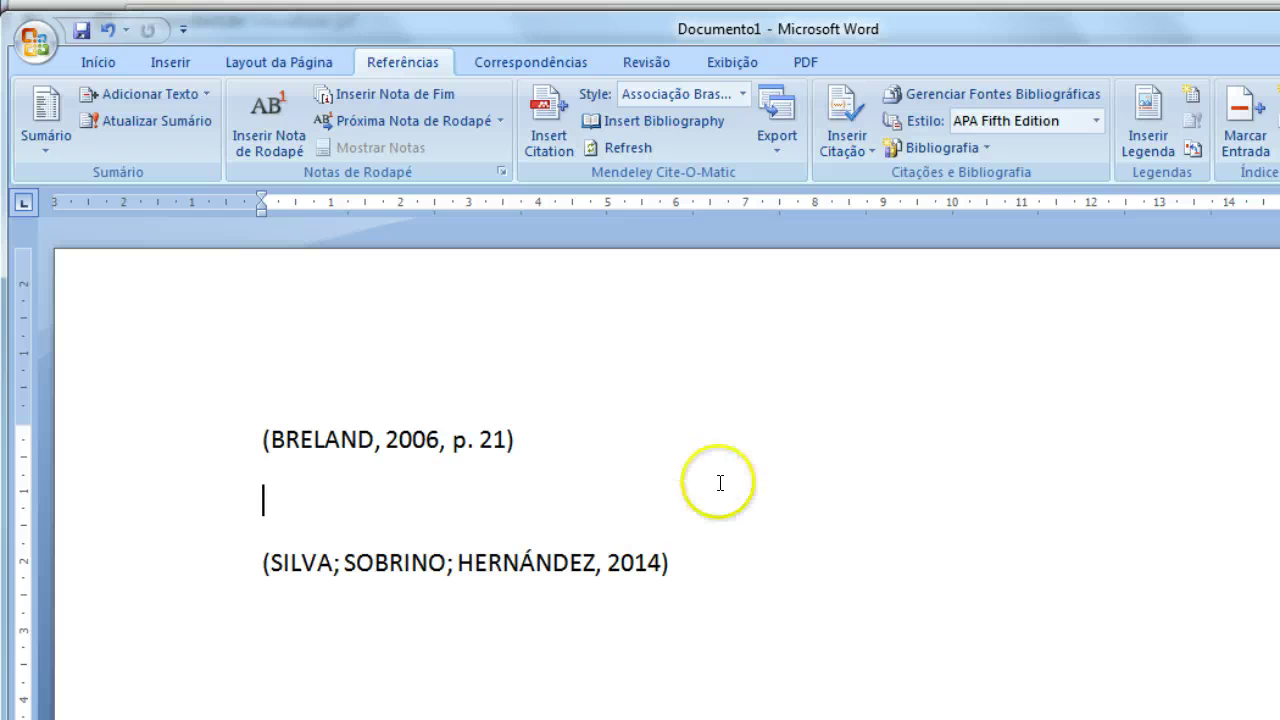
click(628, 147)
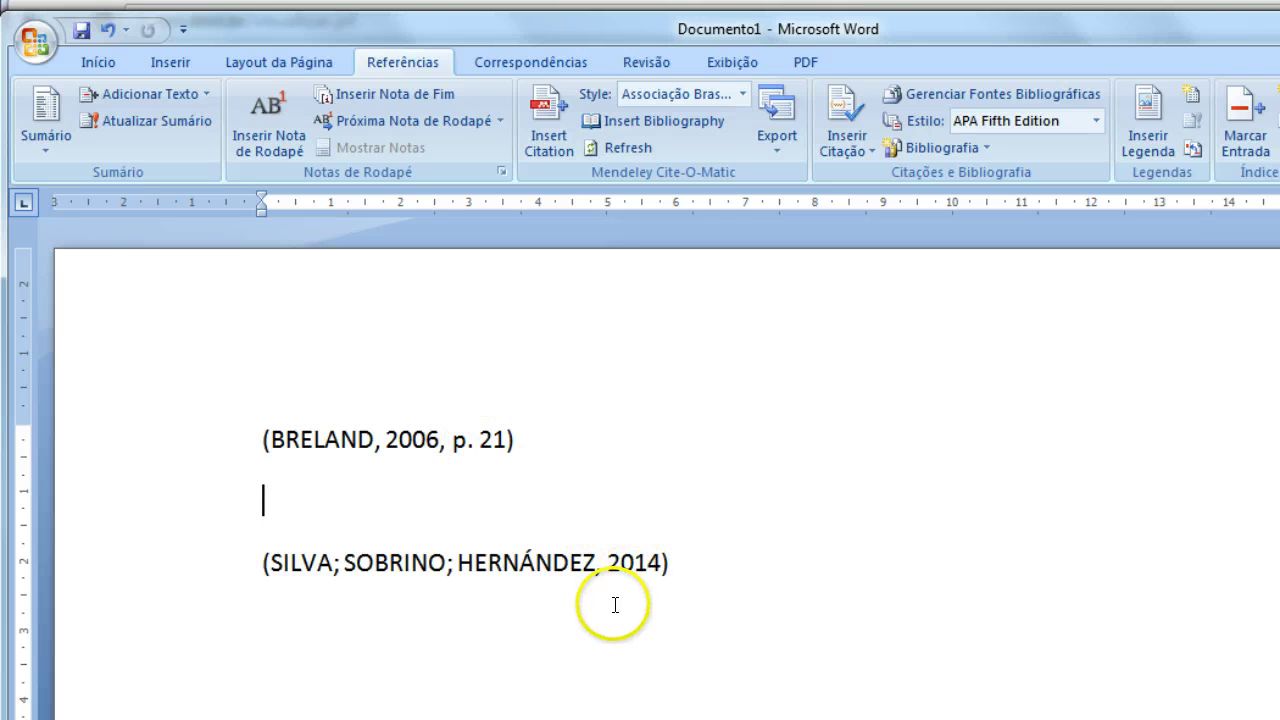
scroll(729, 560, down, 15)
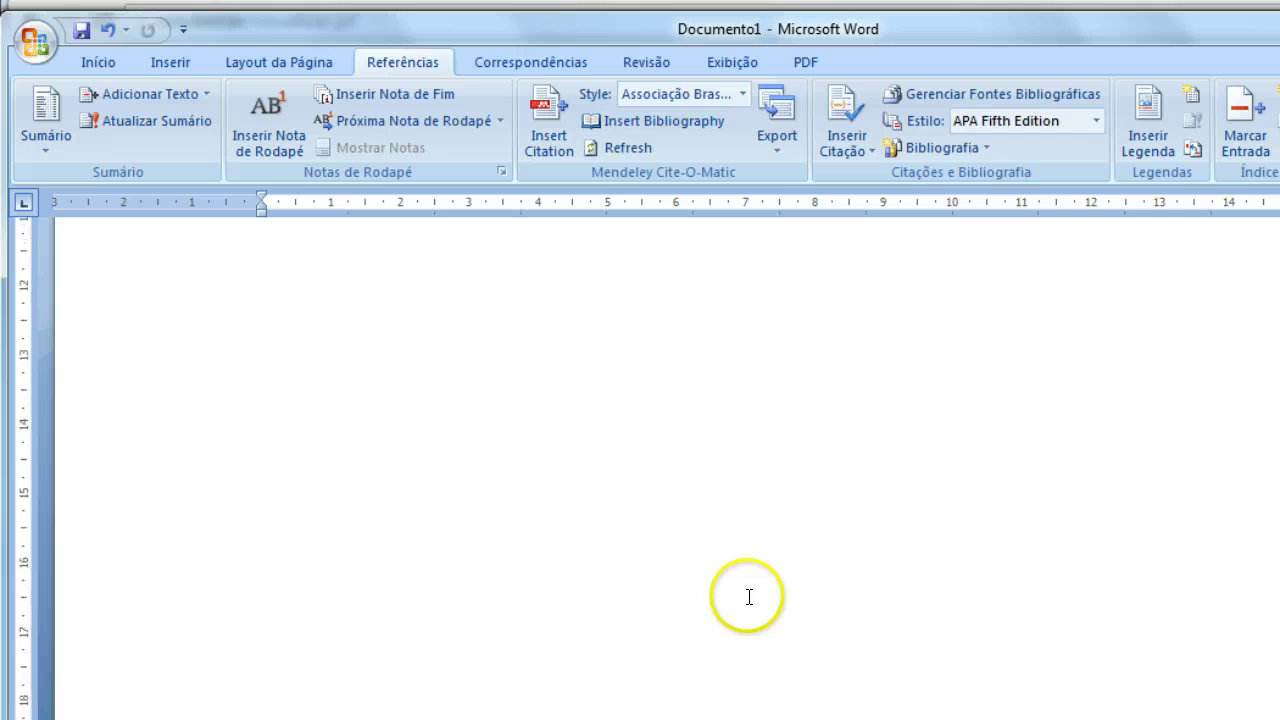
scroll(751, 602, down, 10)
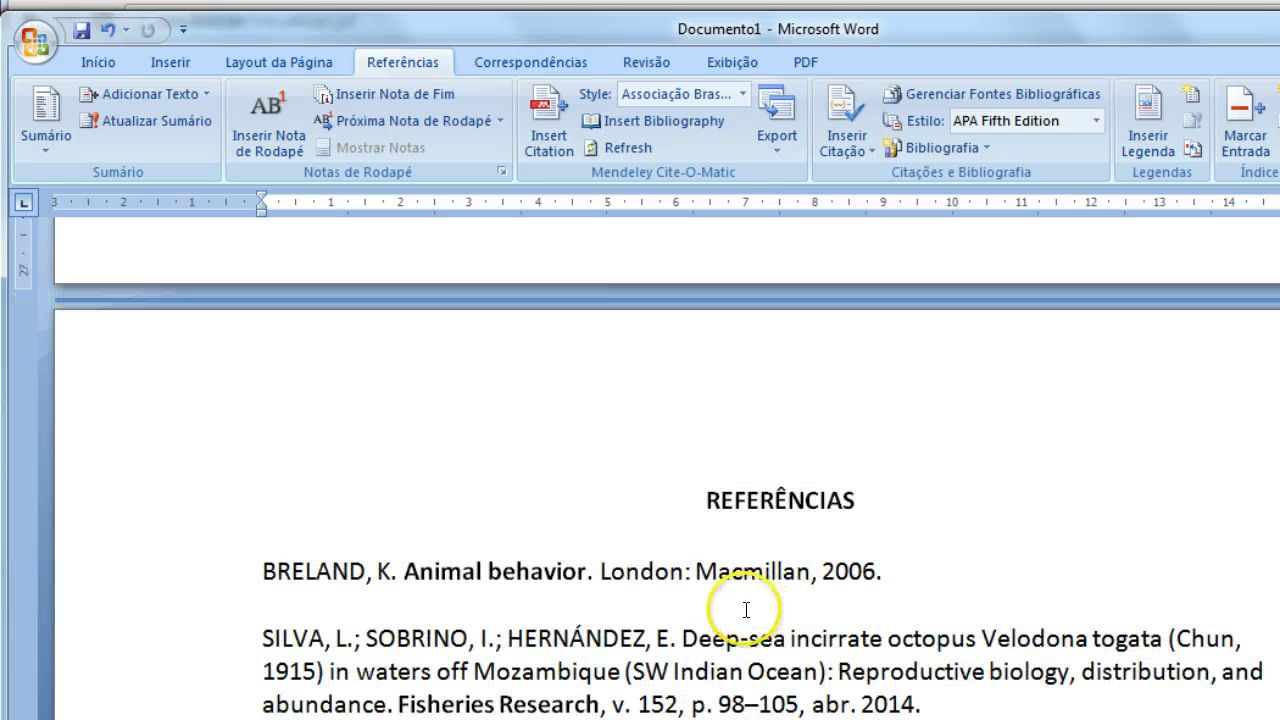
Insert "New York," between the journal name Fisheries Research and the volume in the reference list again
click(610, 703)
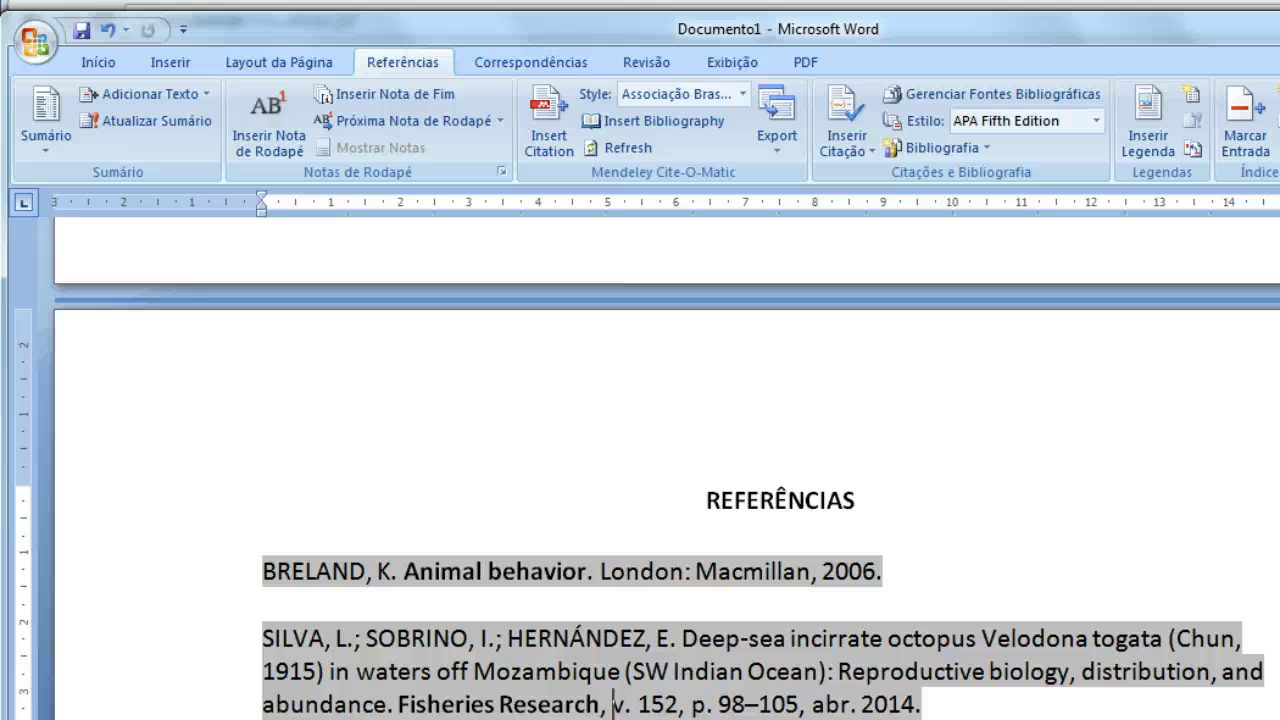
text(N)
text(ew Y)
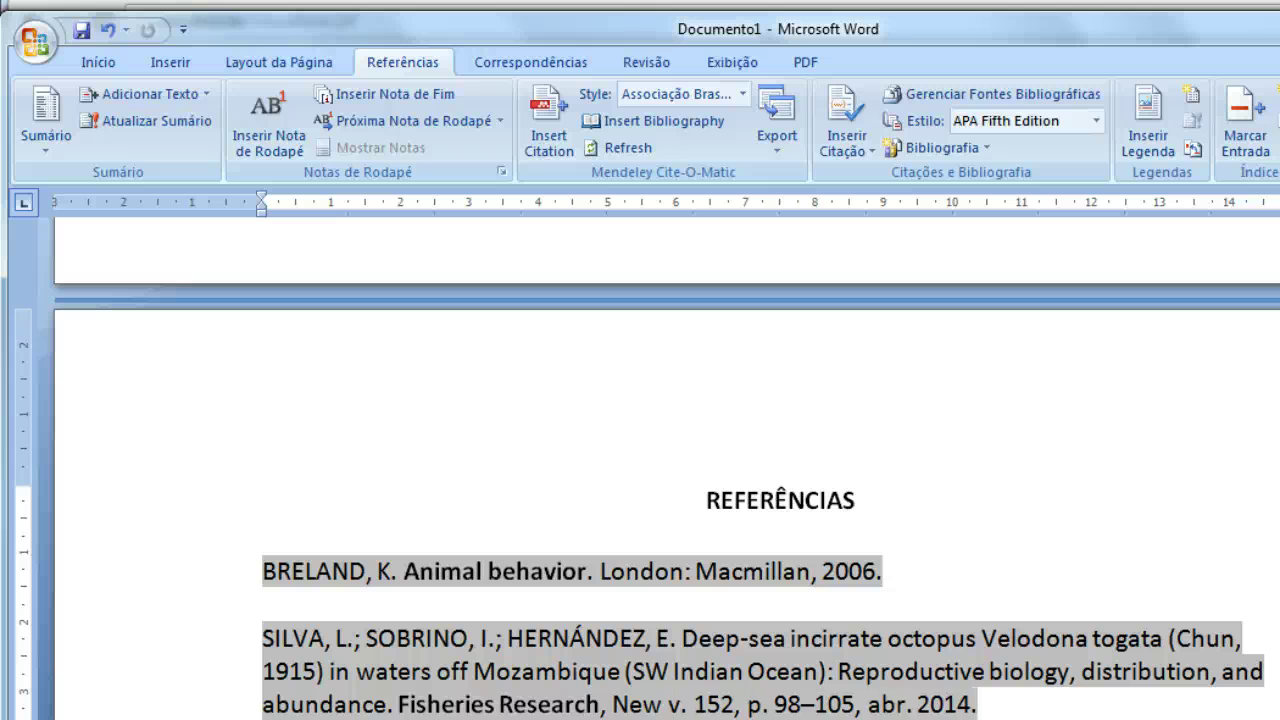
text(ork,)
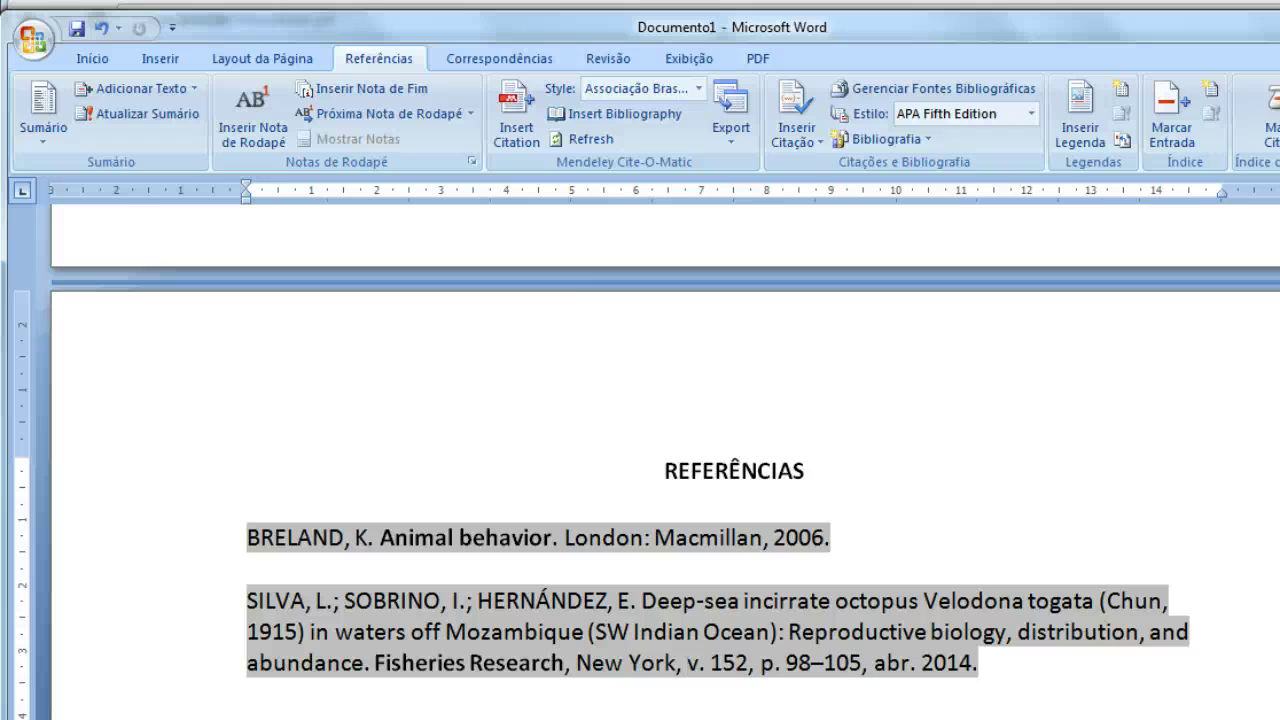
key(ctrl+z)
key(alt+Tab)
key(alt+Tab)
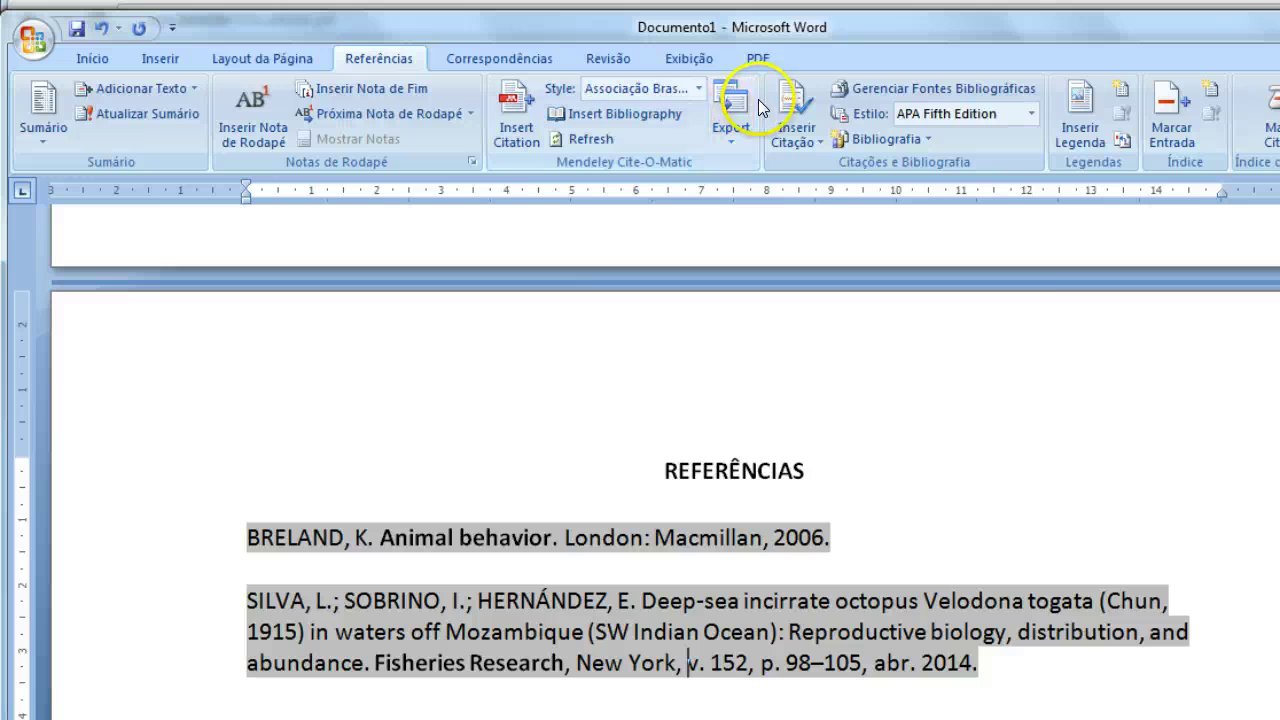
Open the Mendeley citation style manager from Word and search the installed styles for "Associação", then clear the search
click(698, 89)
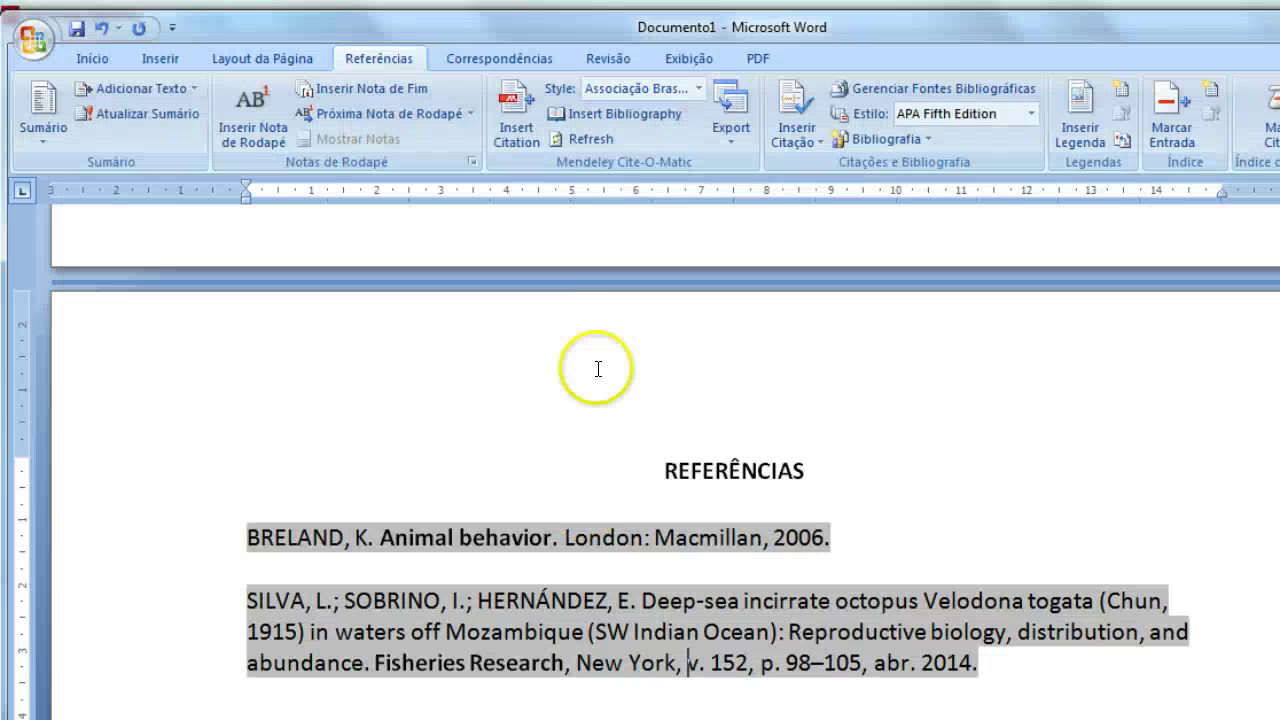
click(614, 92)
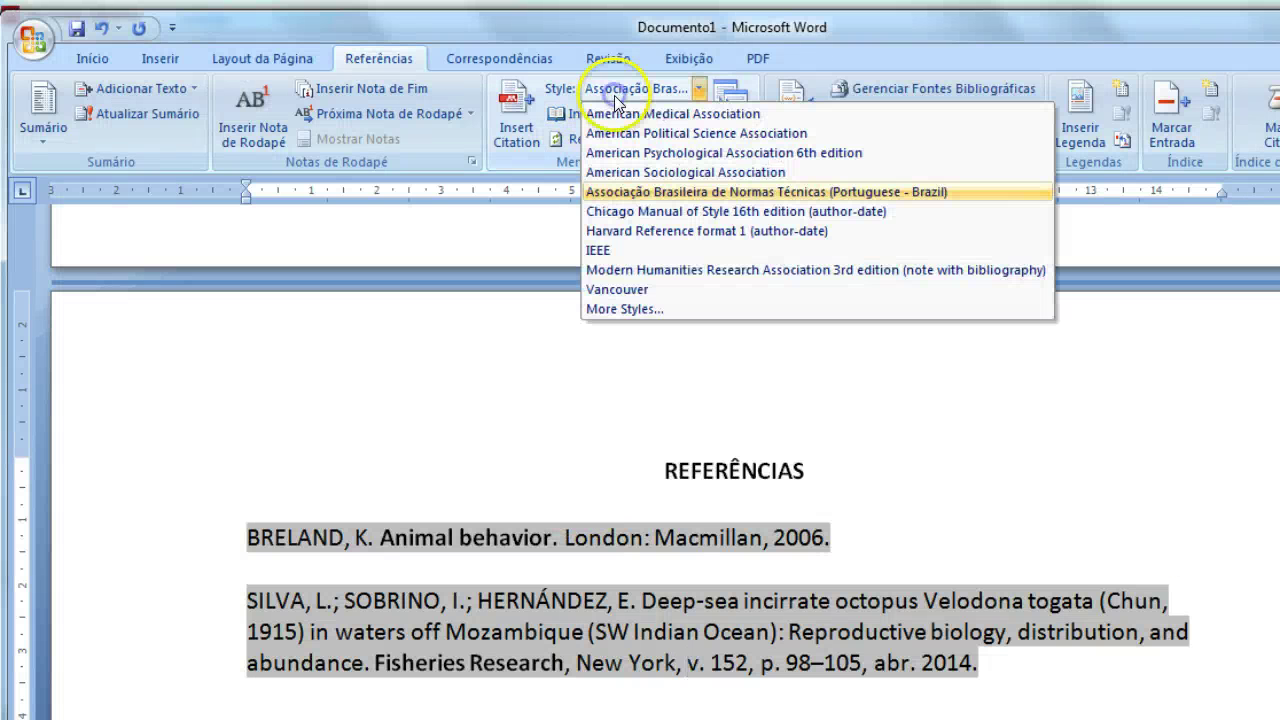
click(630, 308)
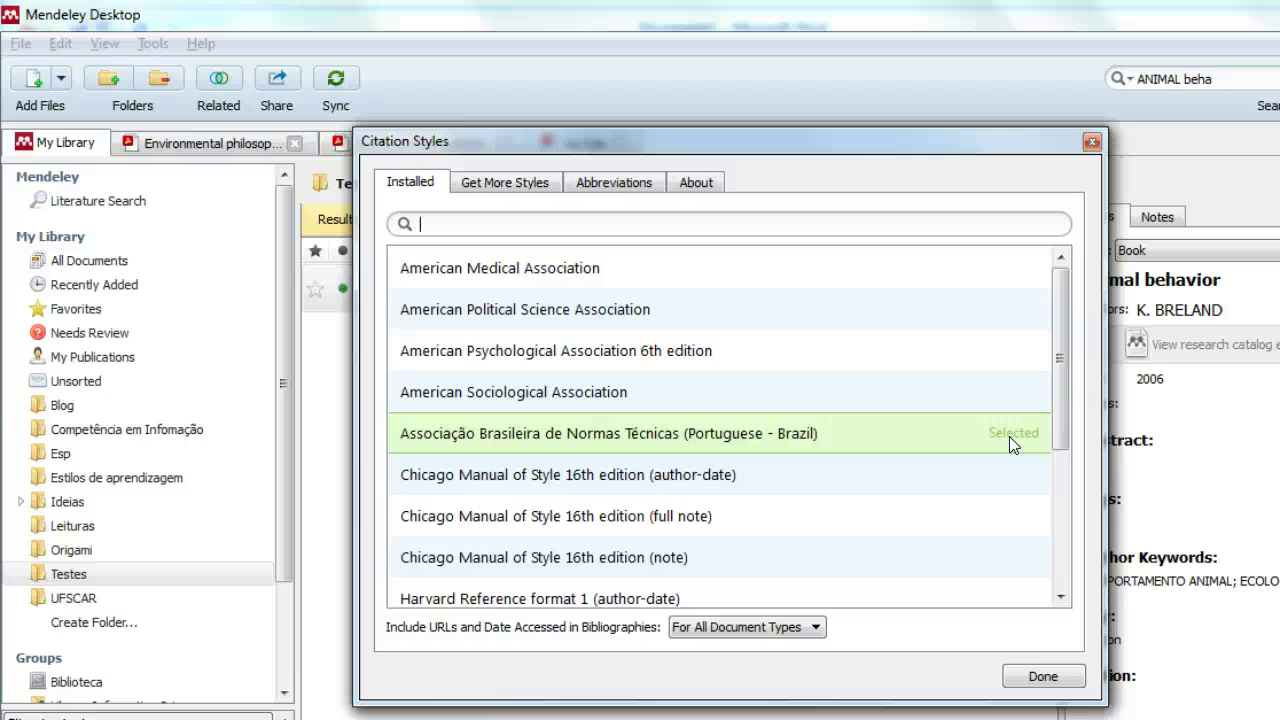
text(Associa)
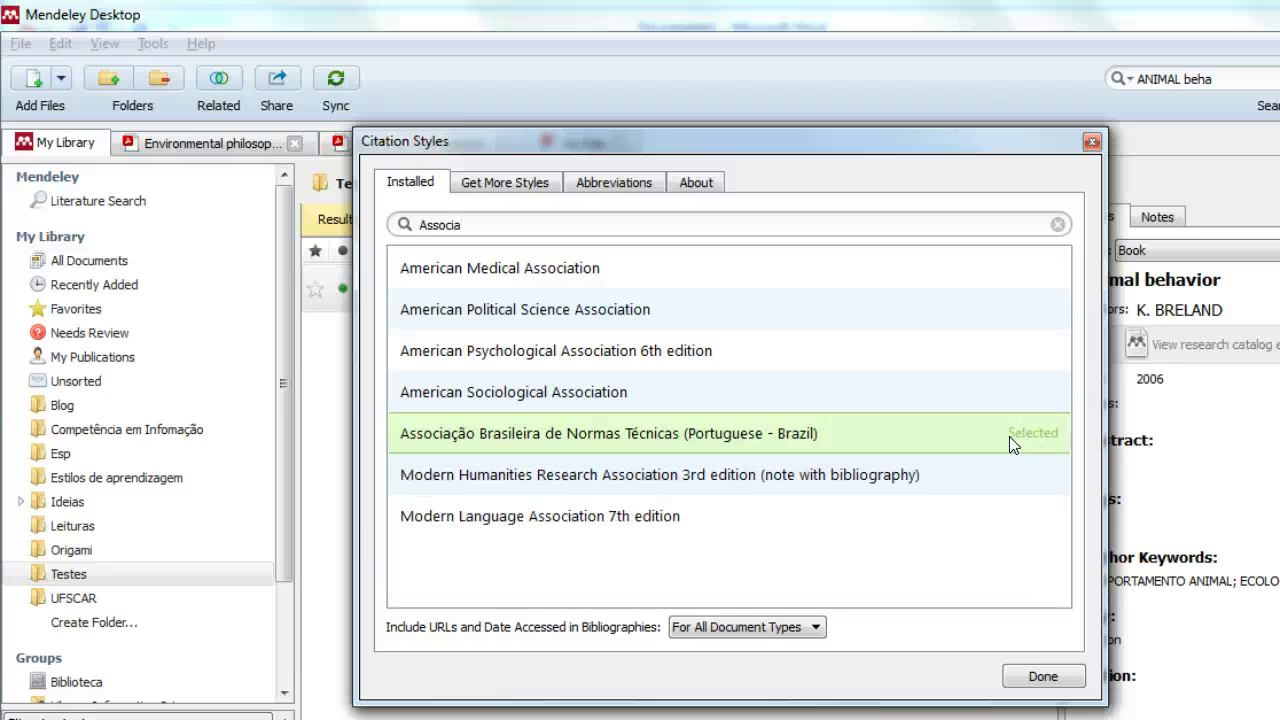
text(ção)
key(BackSpace)
key(BackSpace)
key(BackSpace)
key(BackSpace)
key(BackSpace)
key(BackSpace)
key(BackSpace)
key(BackSpace)
key(BackSpace)
key(BackSpace)
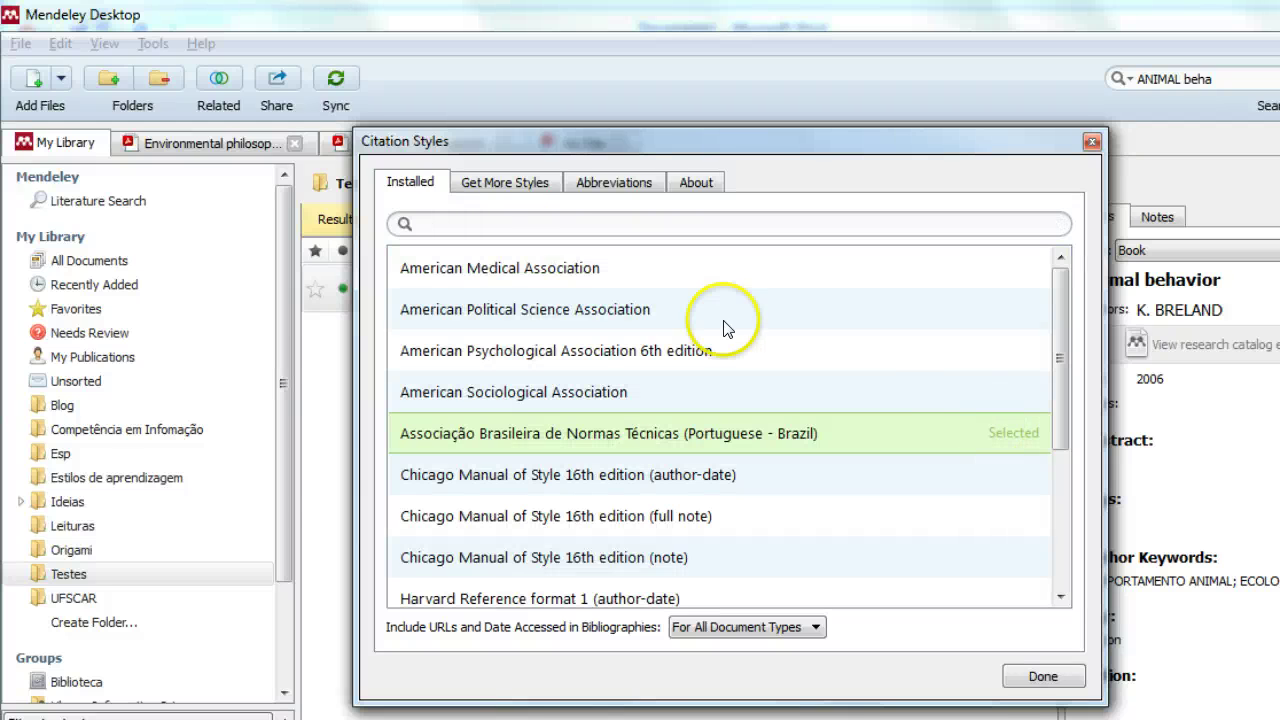
Search the downloadable citation styles for "Associação Brasileira de" and select Associação Brasileira de Normas Técnicas (Portuguese - Brazil)
click(510, 182)
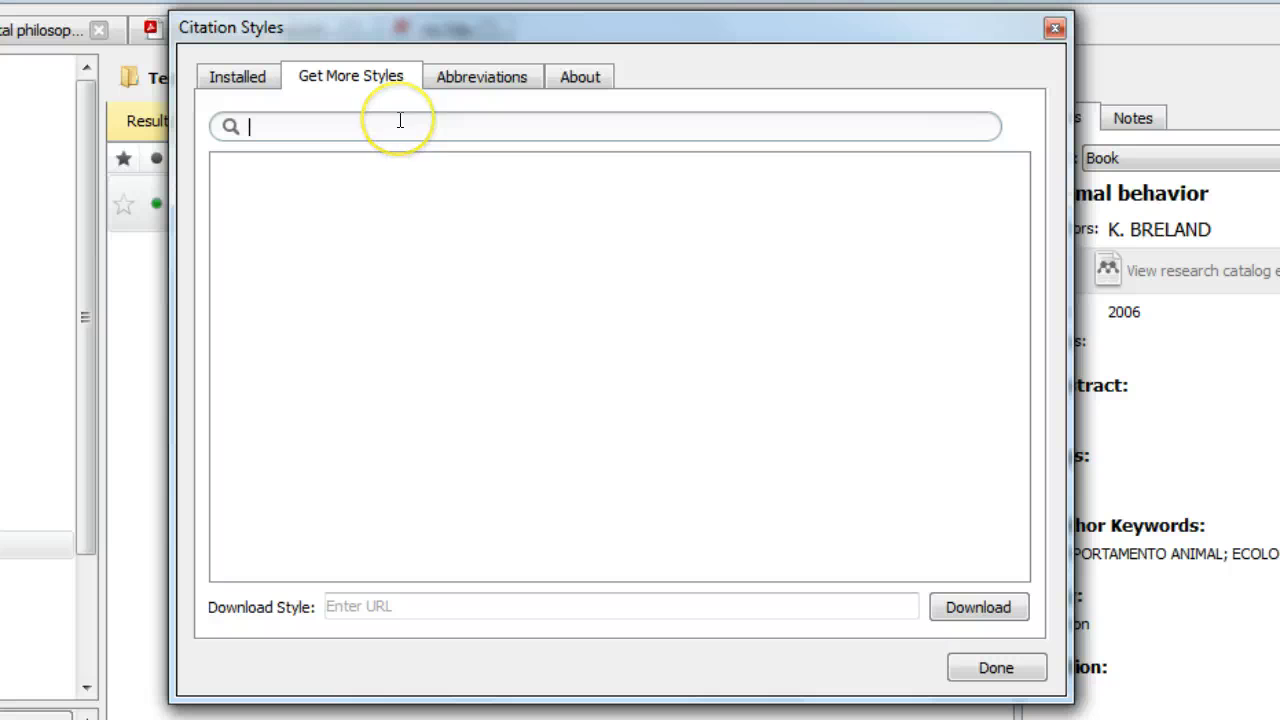
text(Associa)
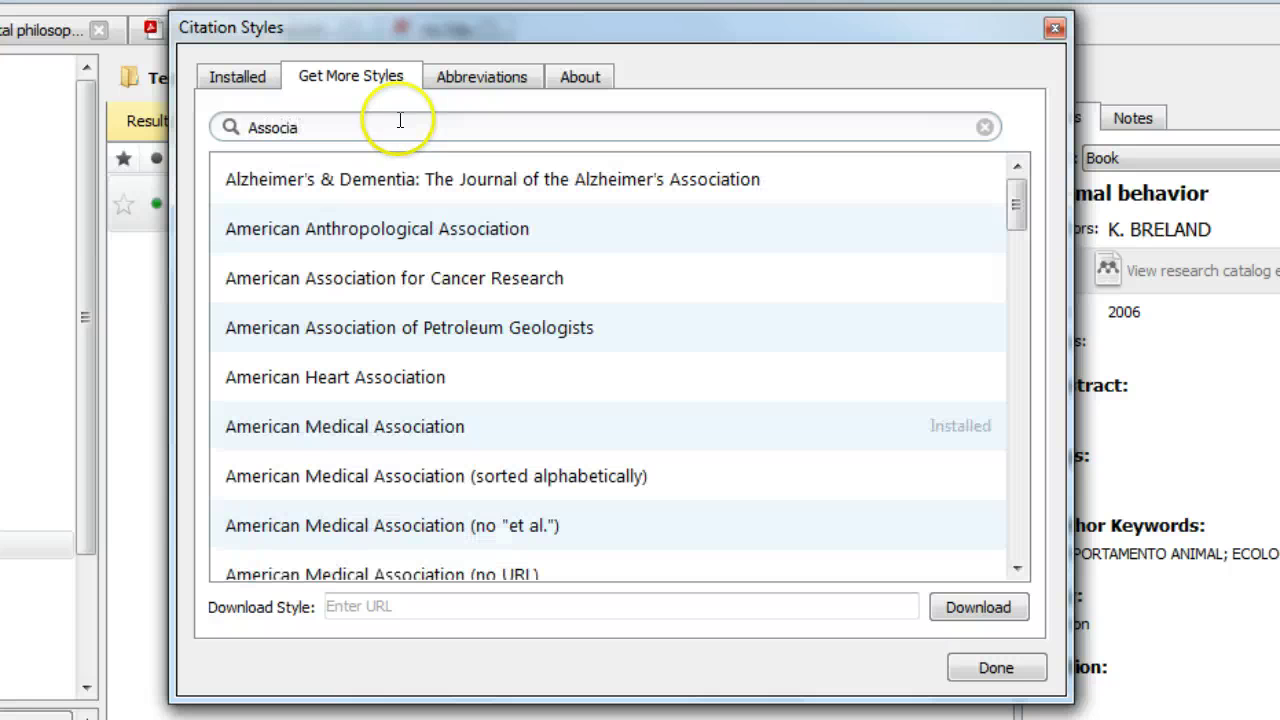
text(ção Bras)
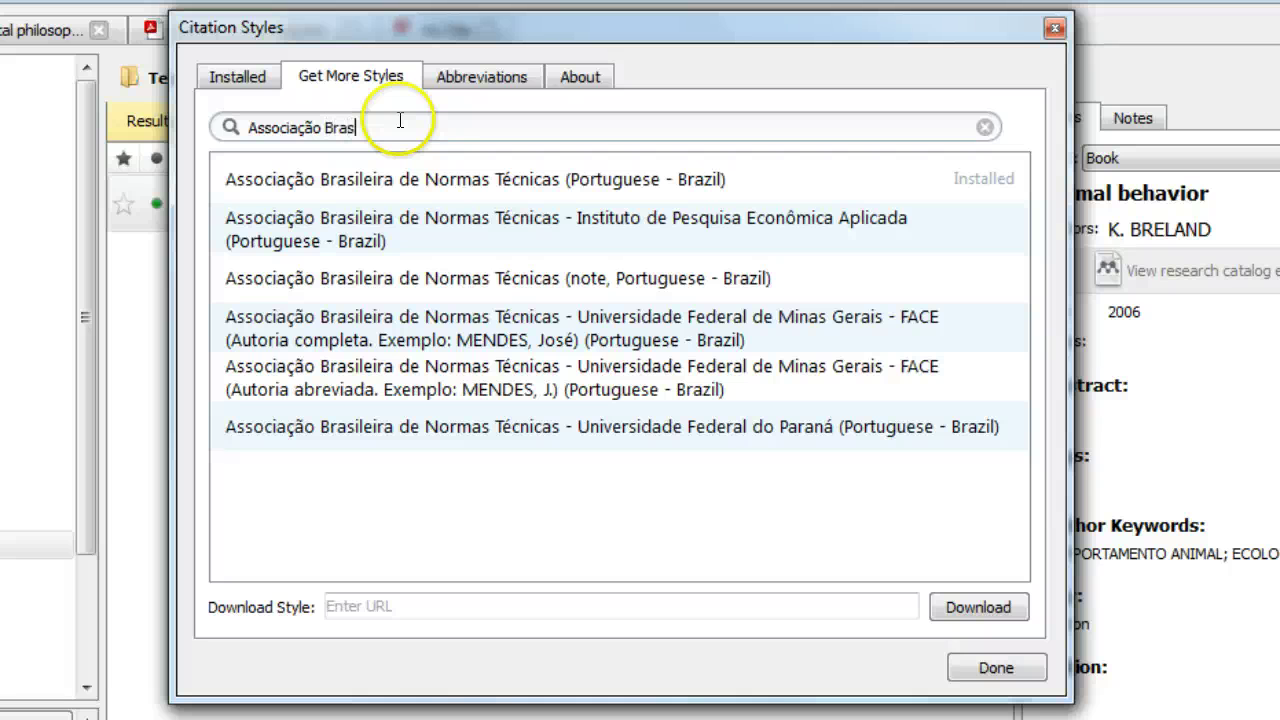
text(ileira de)
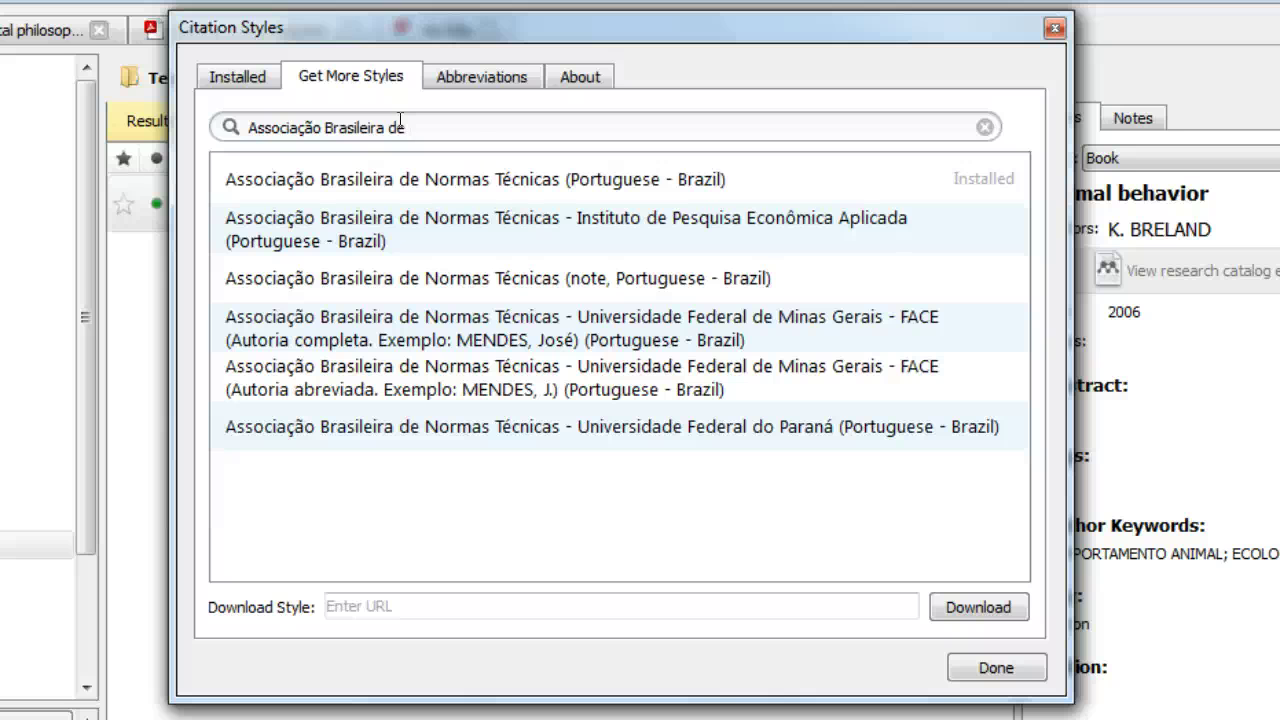
click(532, 178)
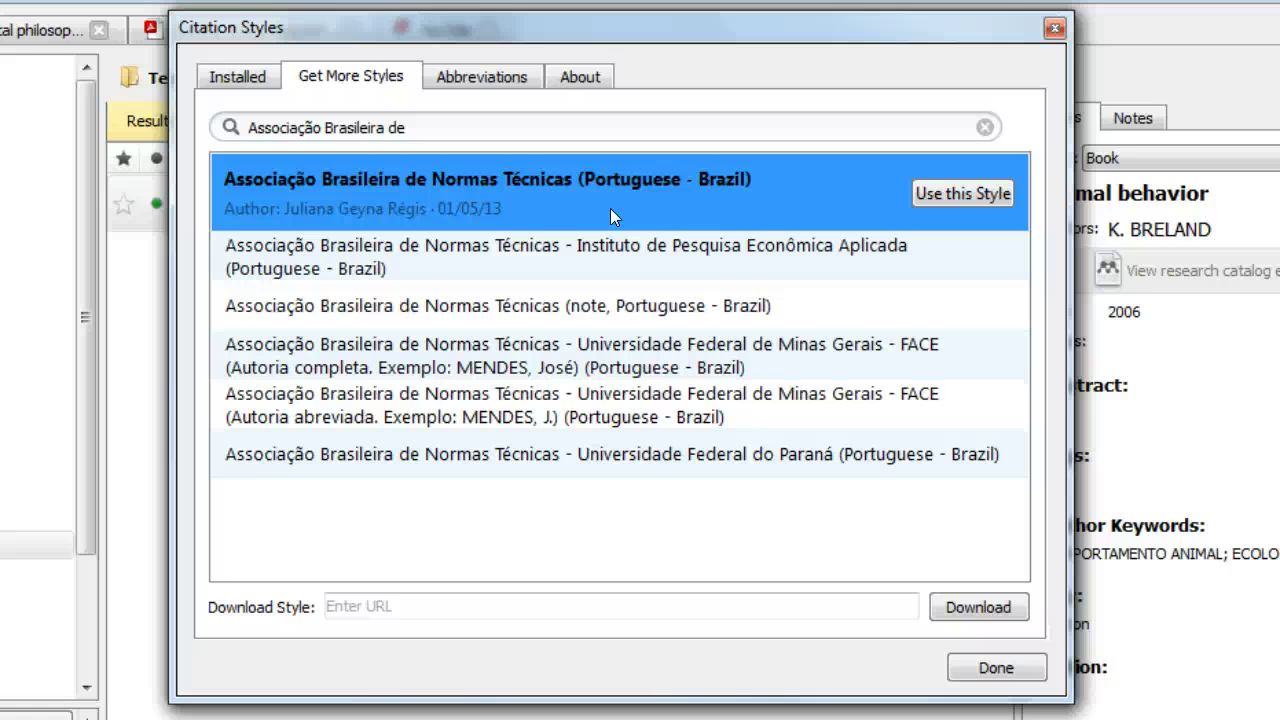
click(662, 577)
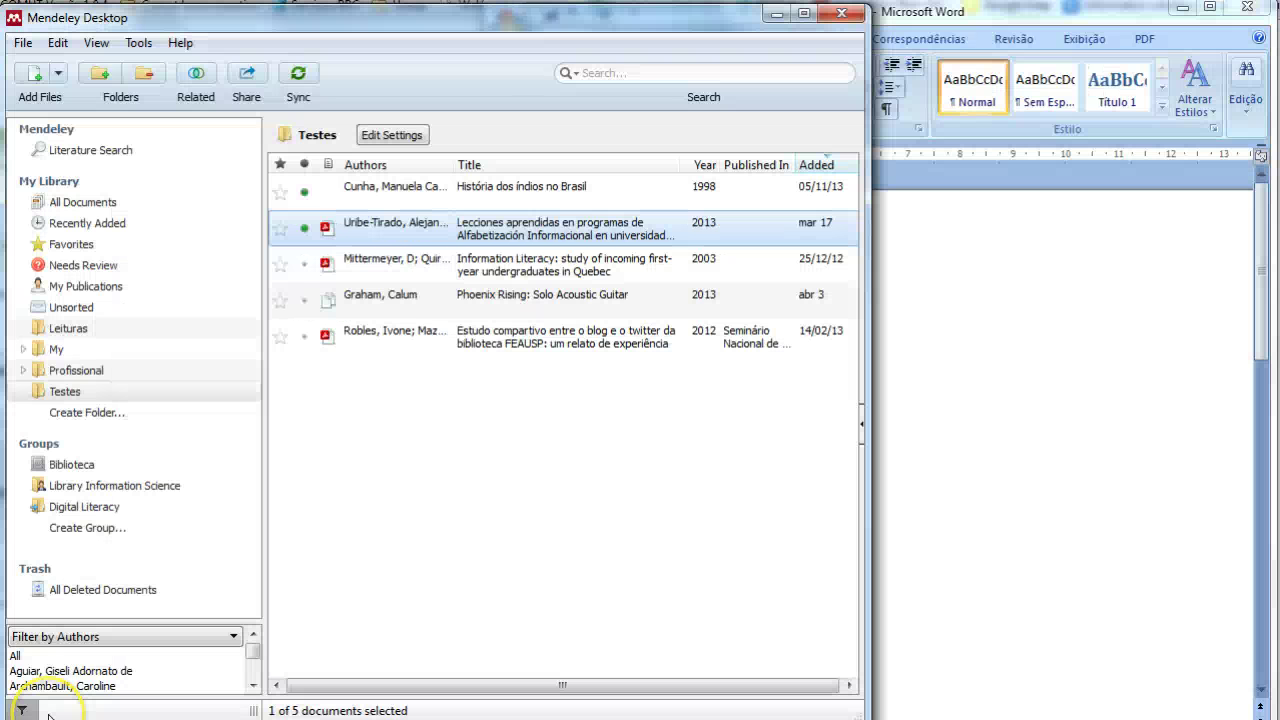
click(1002, 17)
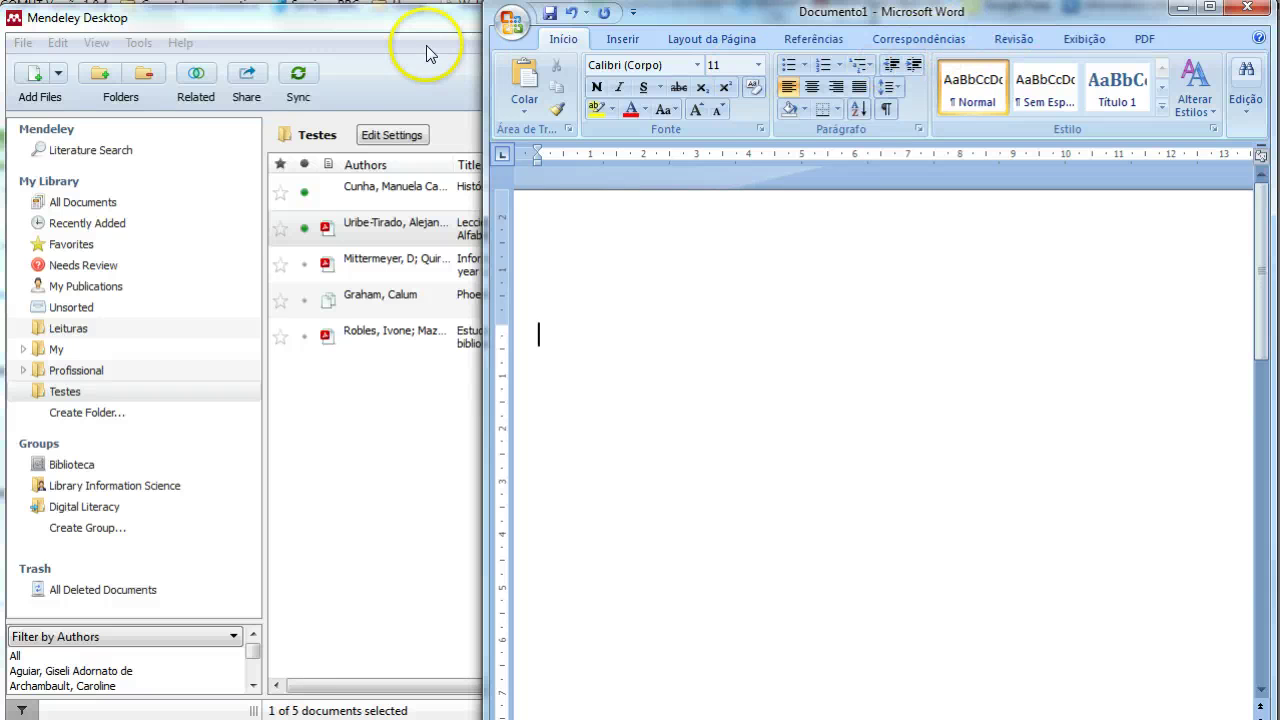
click(406, 20)
click(507, 224)
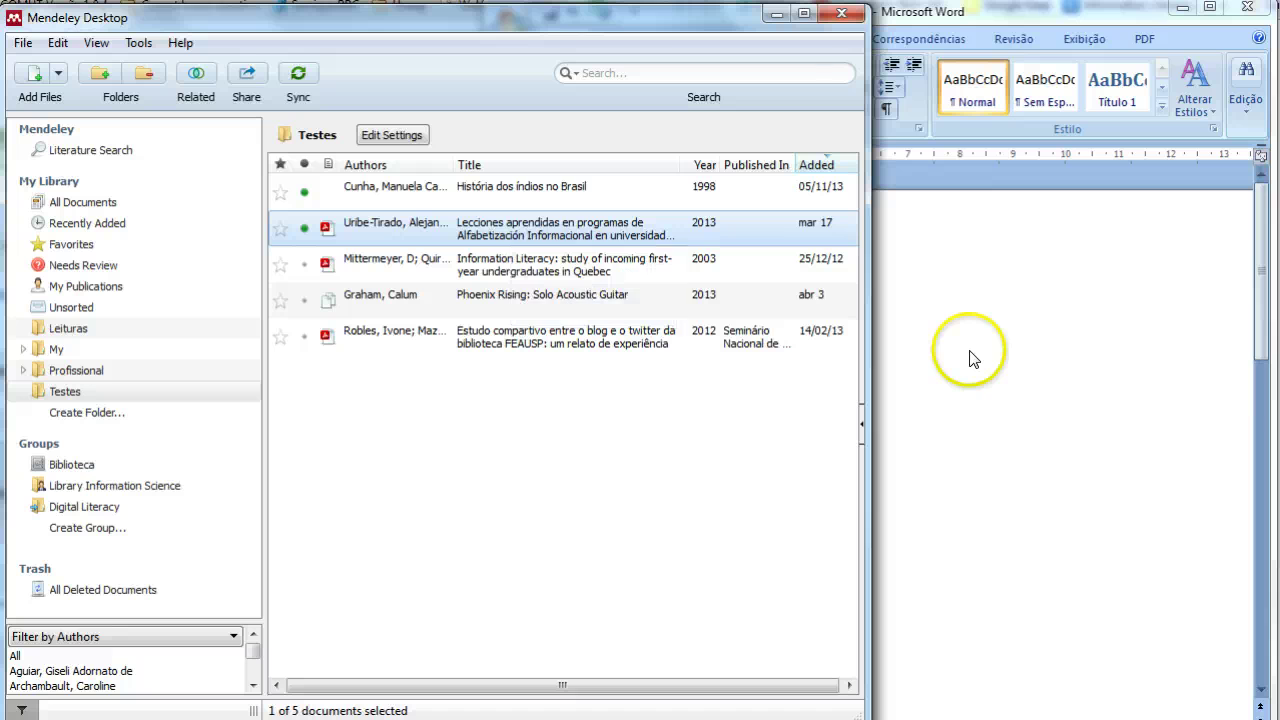
click(965, 16)
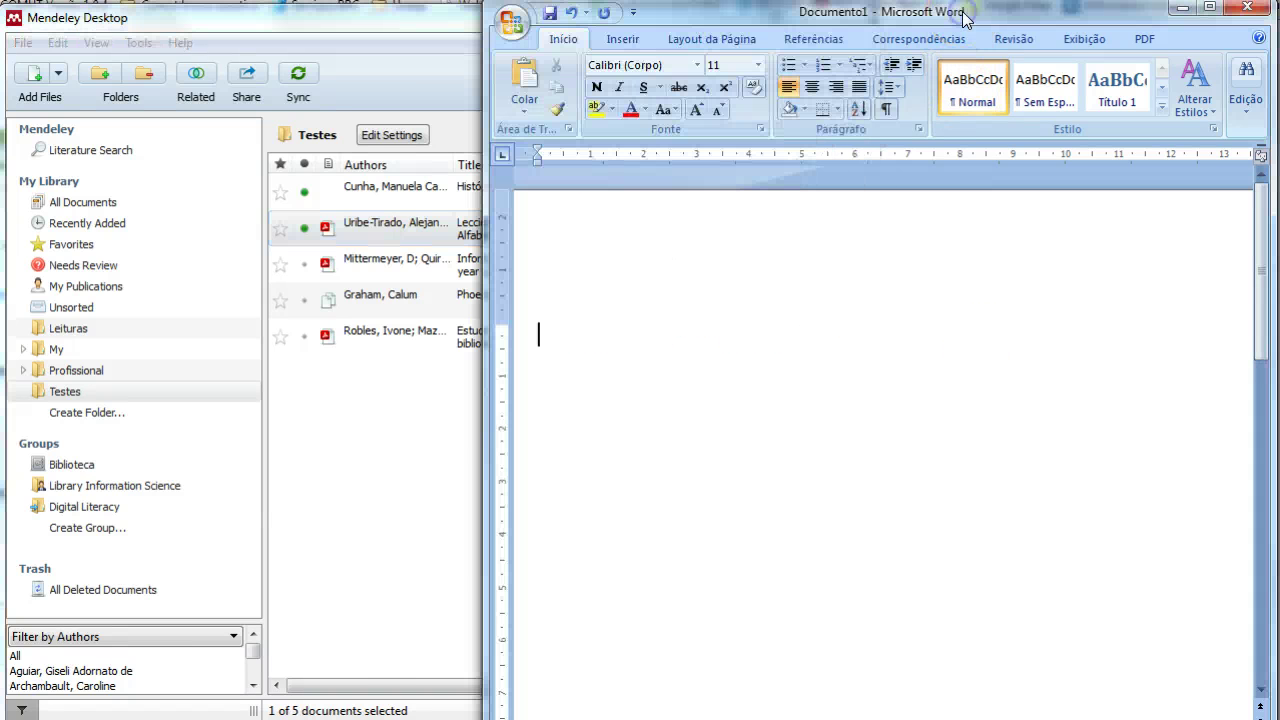
click(729, 457)
click(407, 42)
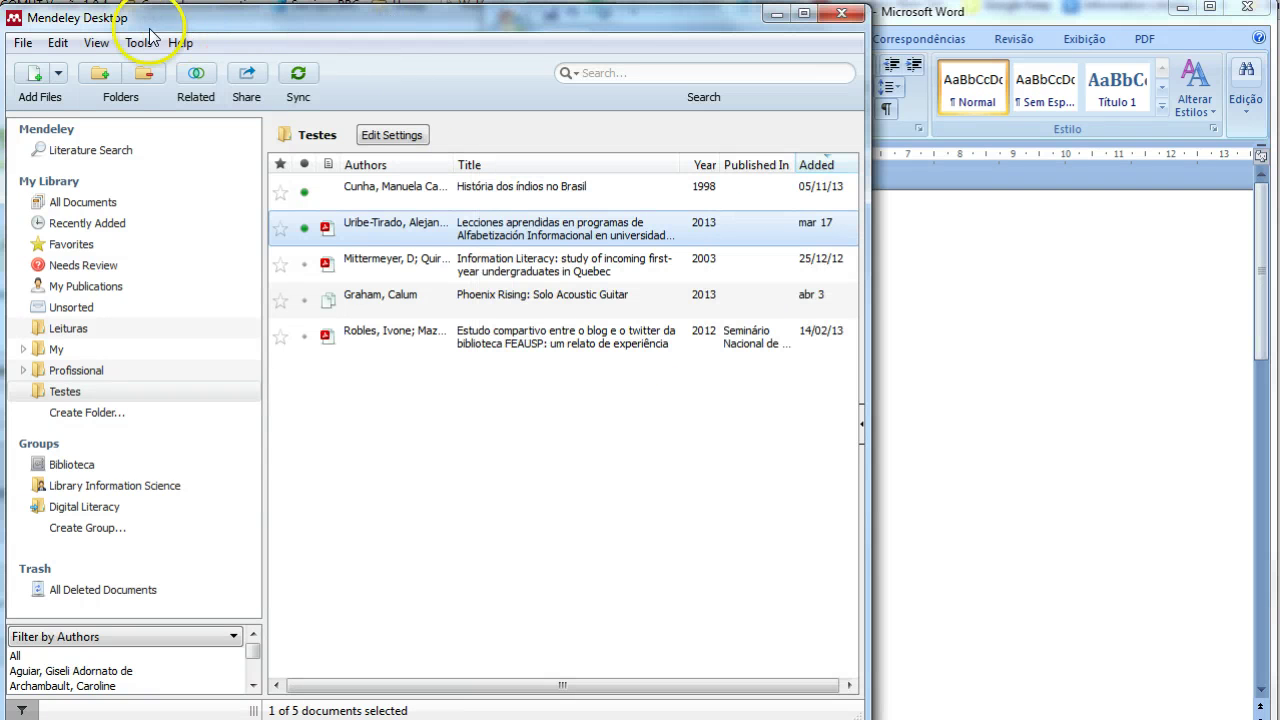
Set Mendeley's citation style to Associação Brasileira de Normas Técnicas (Portuguese - Brazil)
click(96, 45)
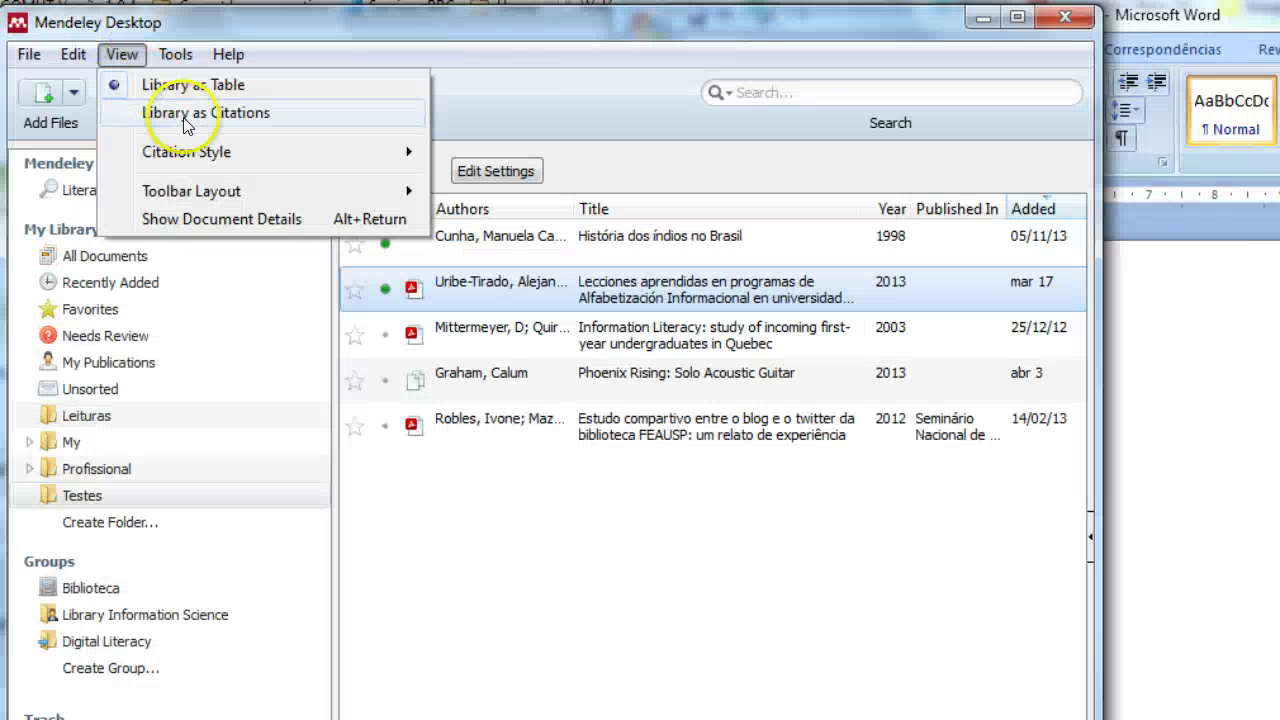
mouse_move(170, 125)
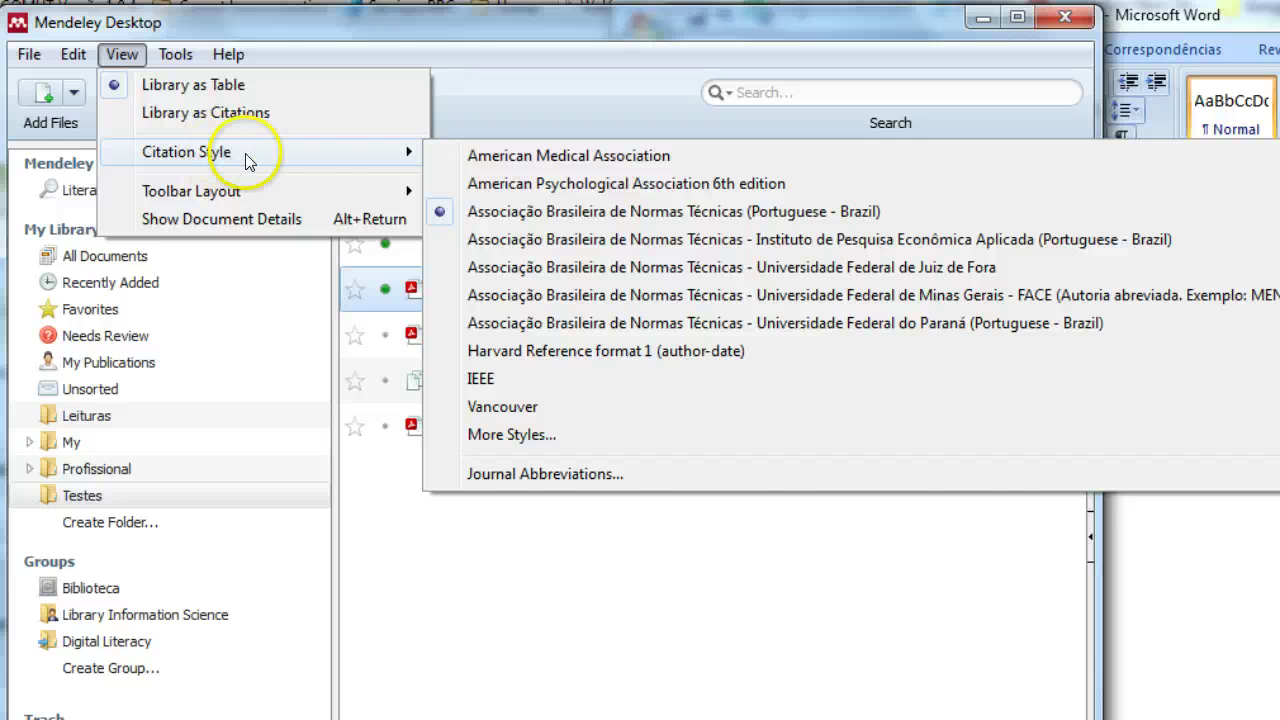
mouse_move(405, 153)
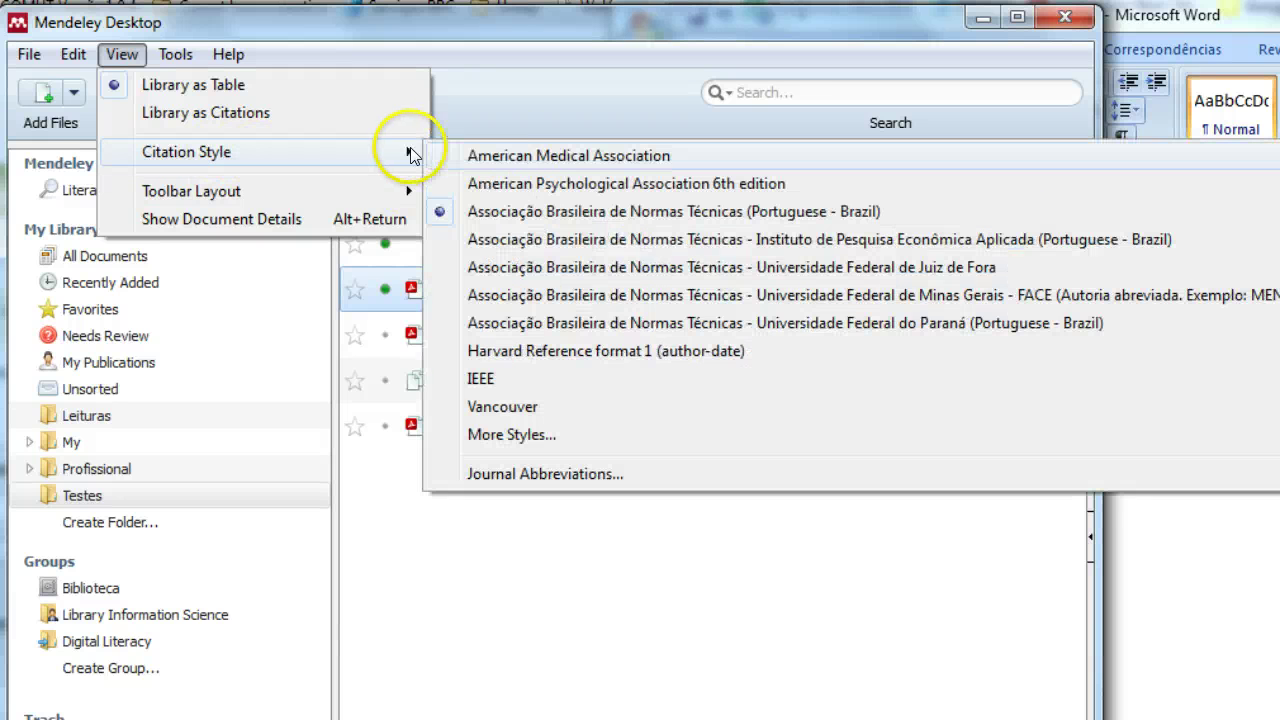
click(591, 214)
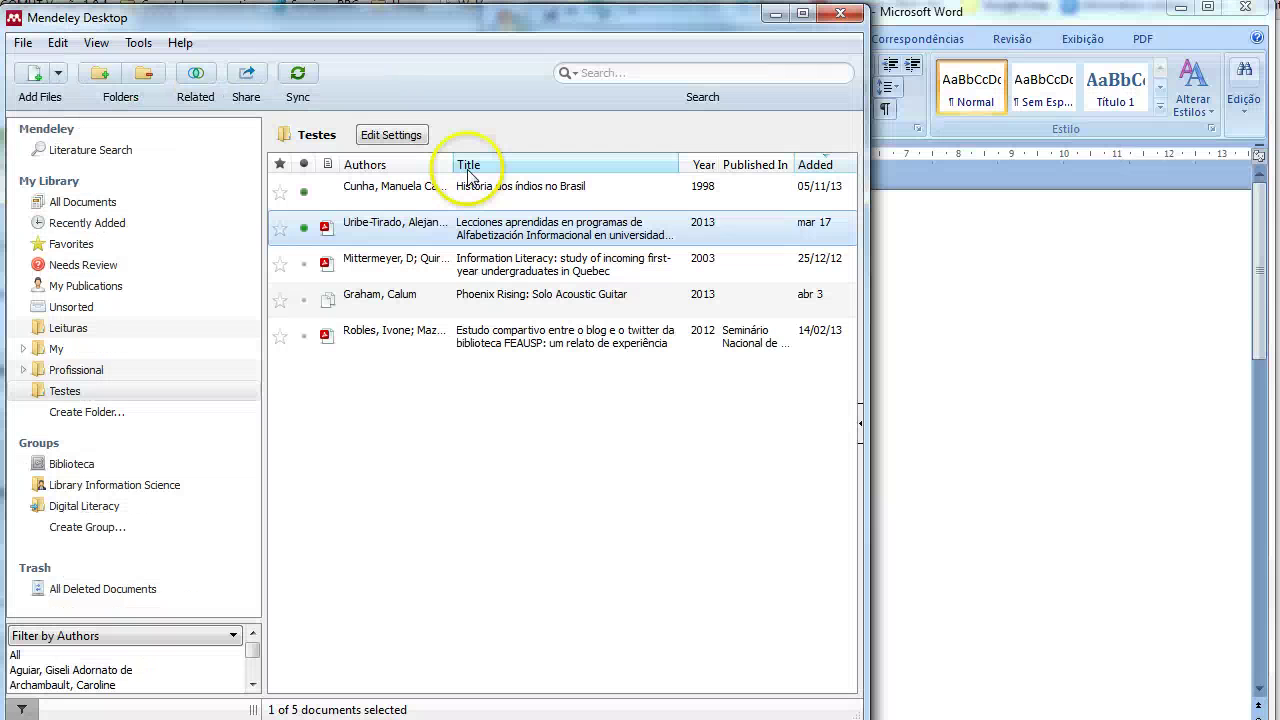
Insert the formatted reference for "História dos índios no Brasil" from the Mendeley library into the blank Word document
click(551, 197)
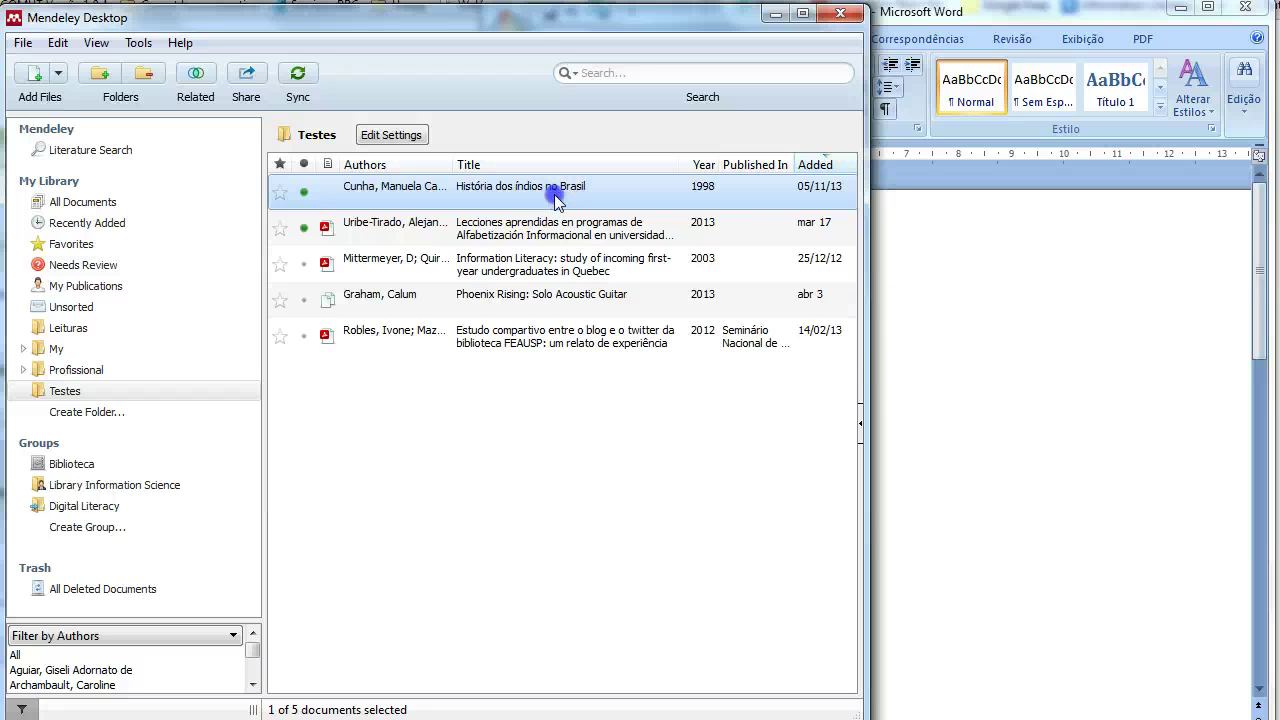
drag(553, 197, 930, 371)
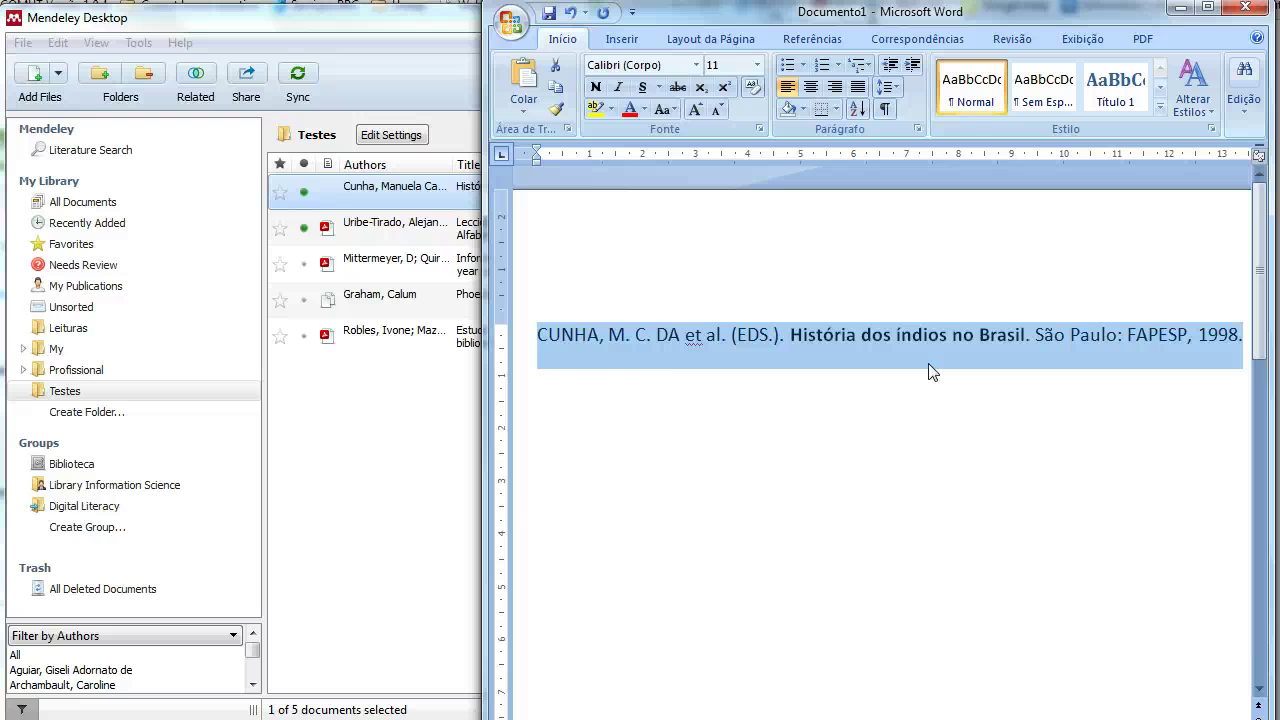
click(655, 448)
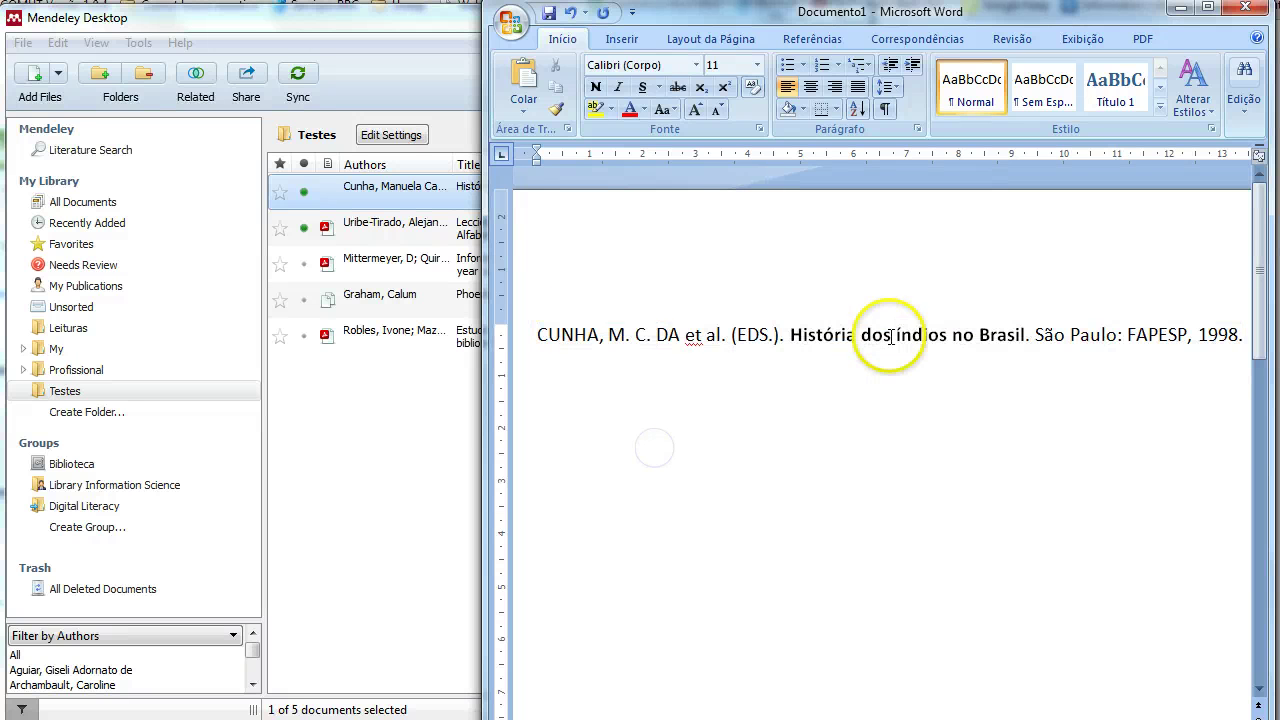
Examine the author, title, place, publisher and year elements of the inserted reference in Word
click(842, 336)
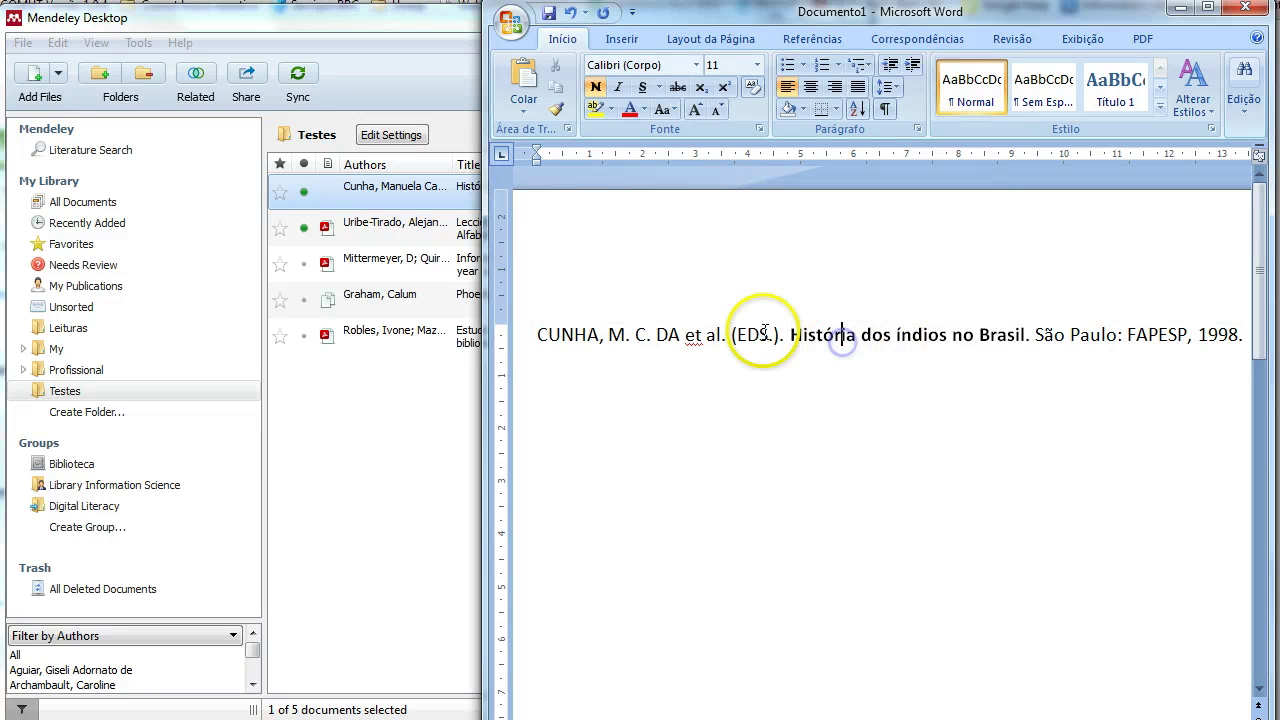
click(640, 334)
click(562, 334)
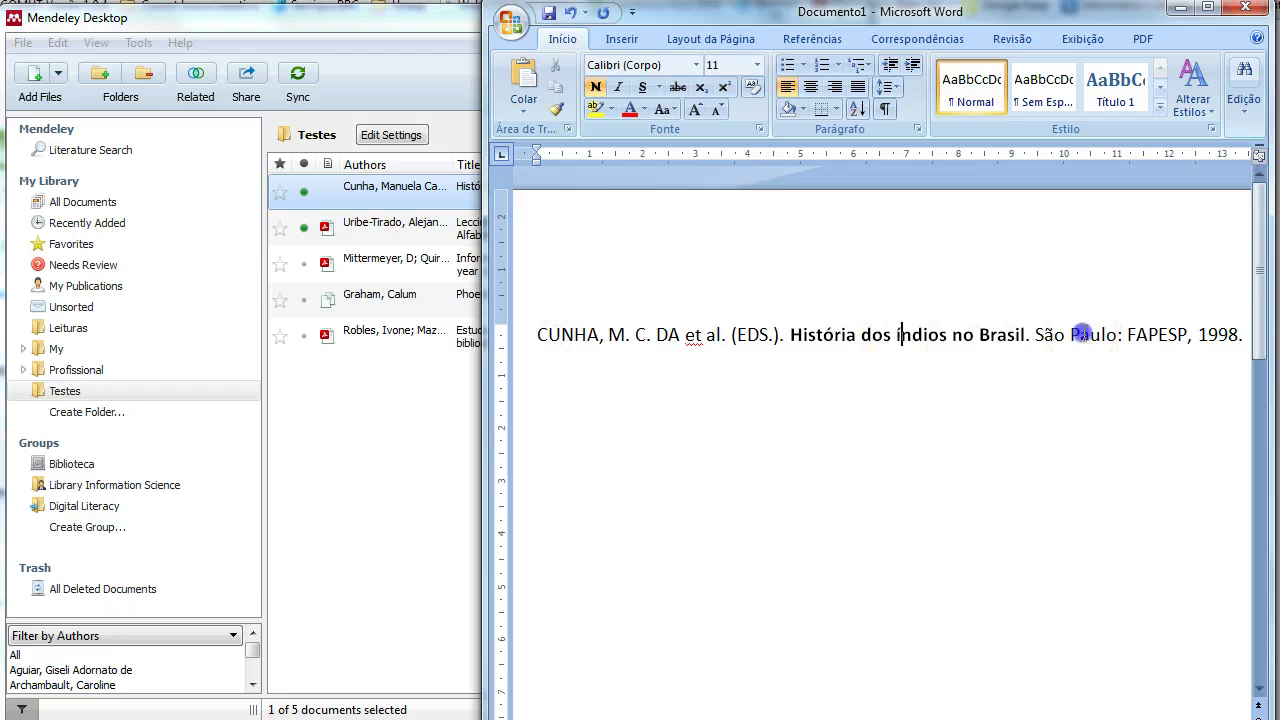
click(1180, 334)
click(1234, 334)
click(1186, 334)
click(1040, 334)
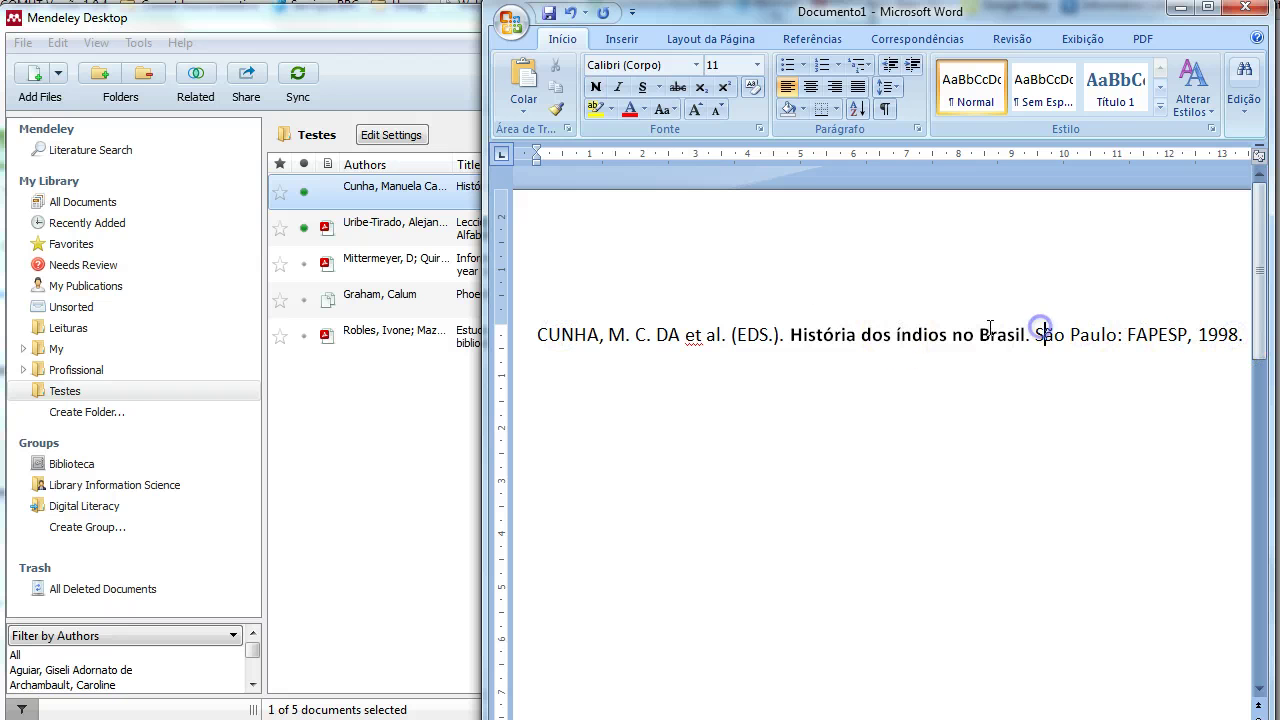
click(964, 334)
click(818, 42)
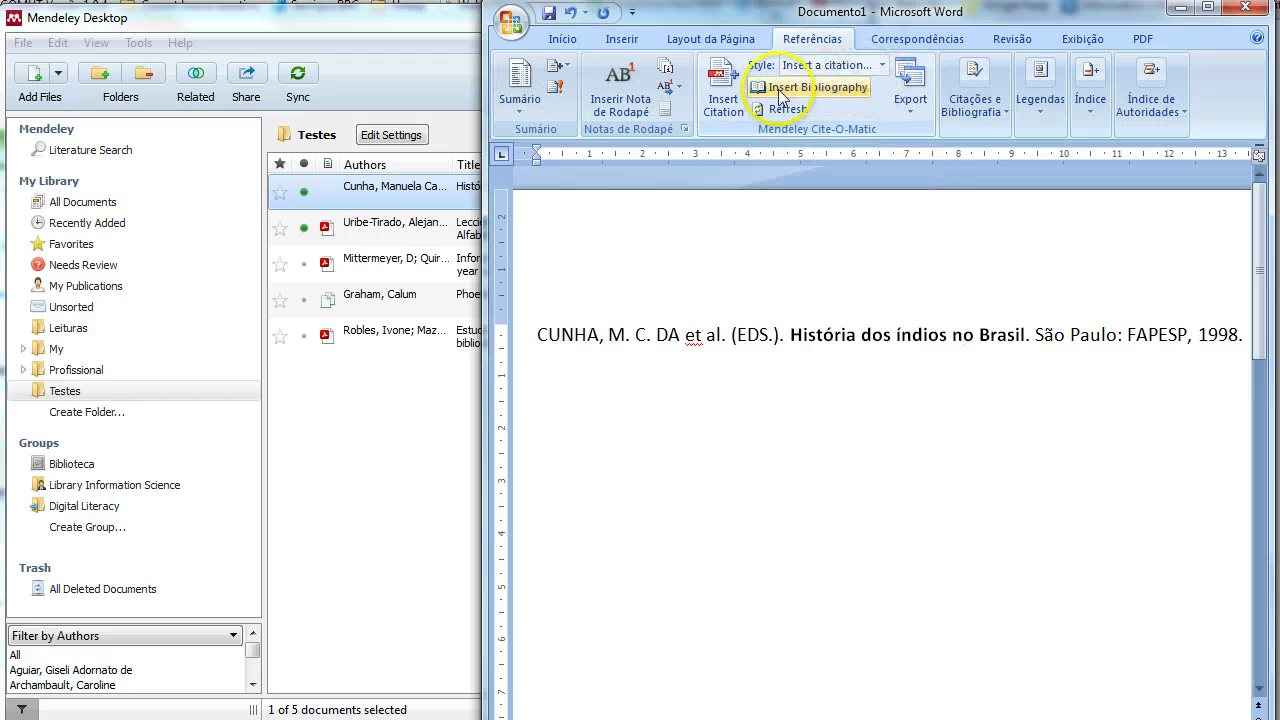
click(870, 335)
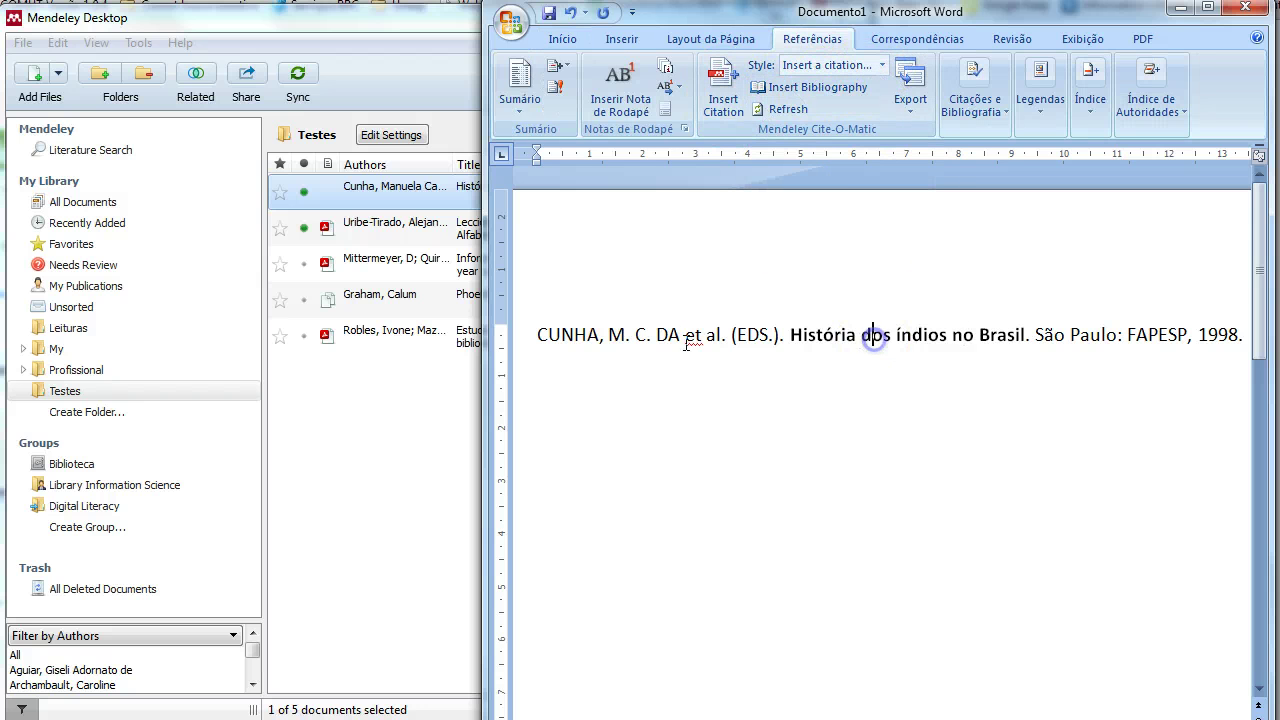
click(643, 335)
click(573, 335)
click(860, 335)
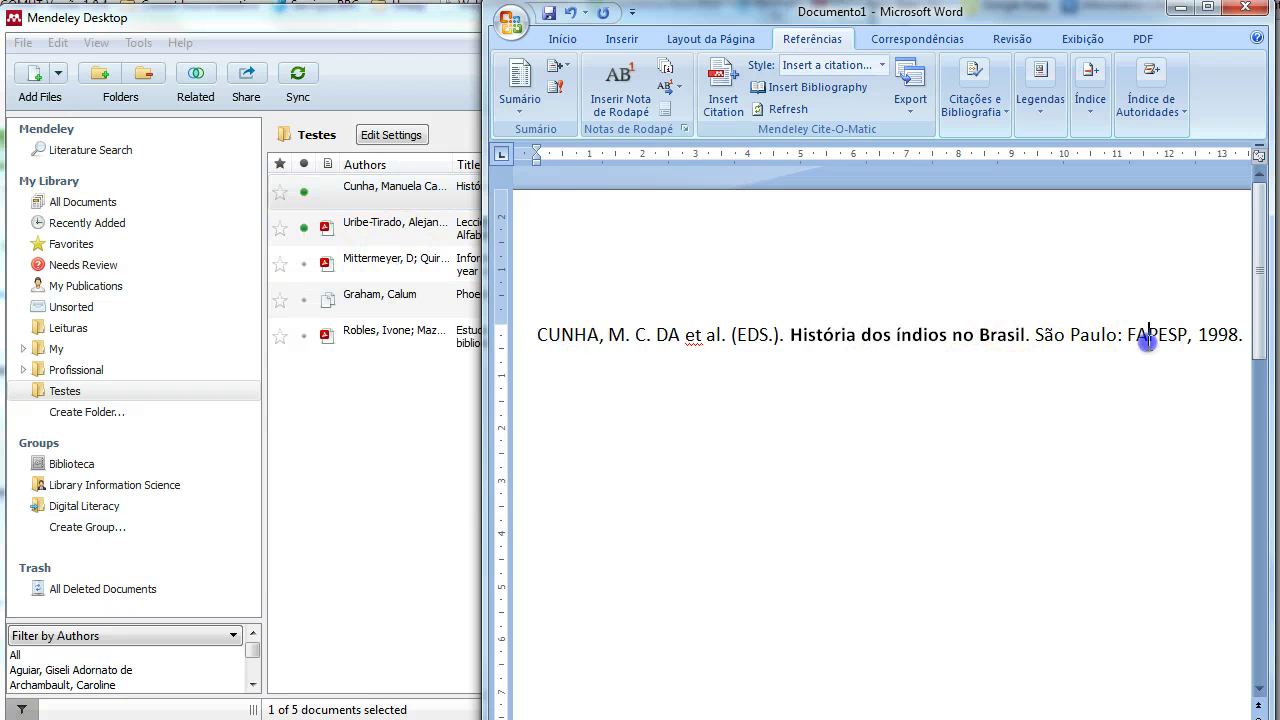
Add a new line and insert the Mendeley reference for "Information Literacy: study of incoming first-year undergraduates in Quebec" into the Word document
key(End)
key(Return)
click(466, 277)
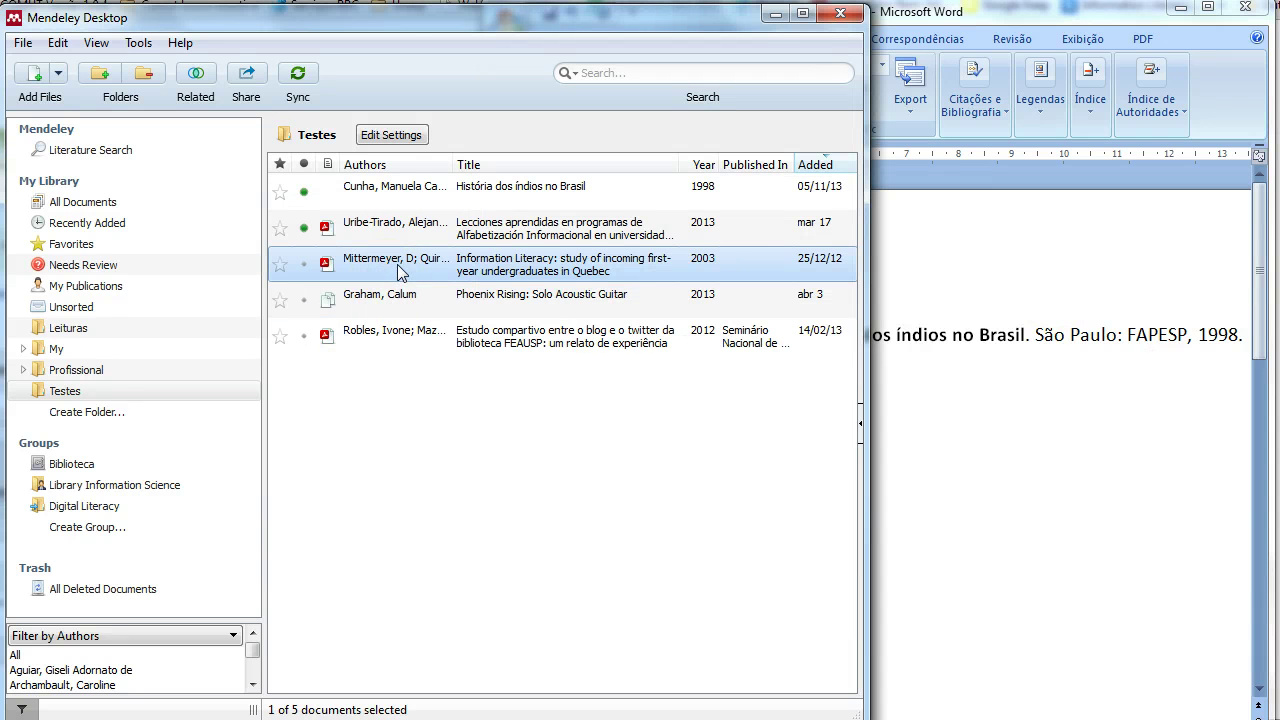
drag(403, 278, 863, 462)
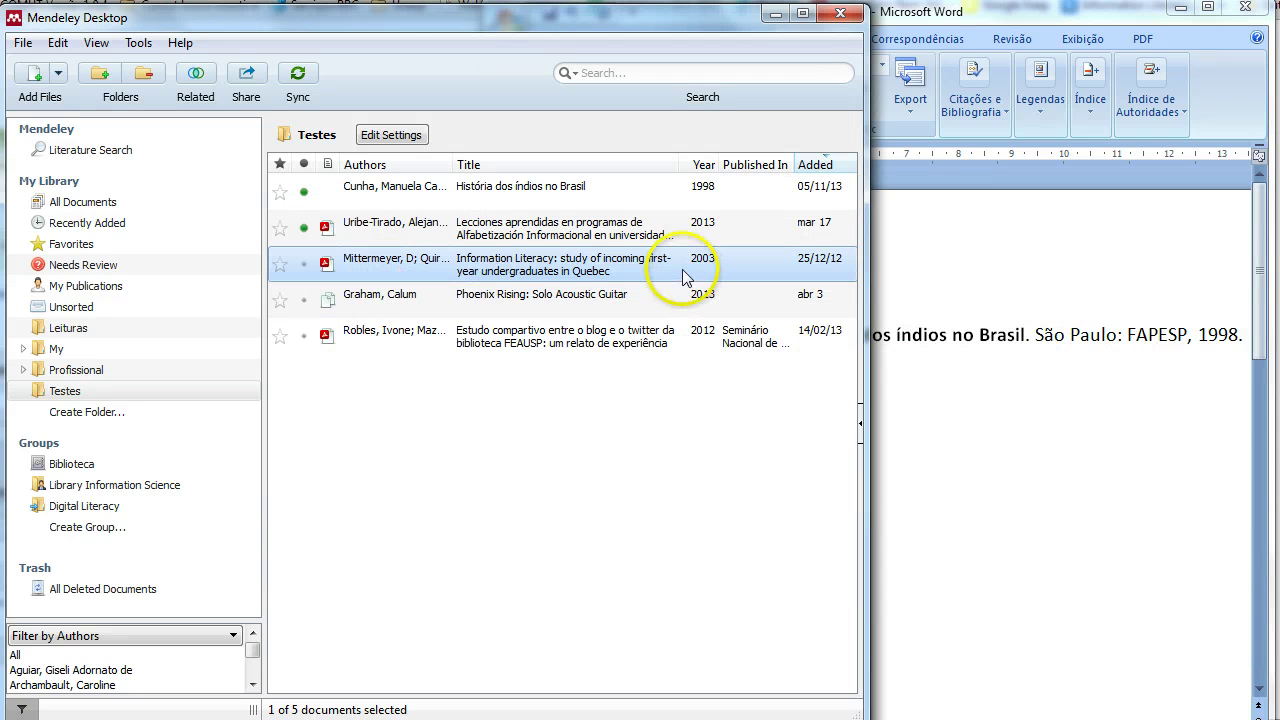
drag(682, 269, 966, 425)
click(945, 474)
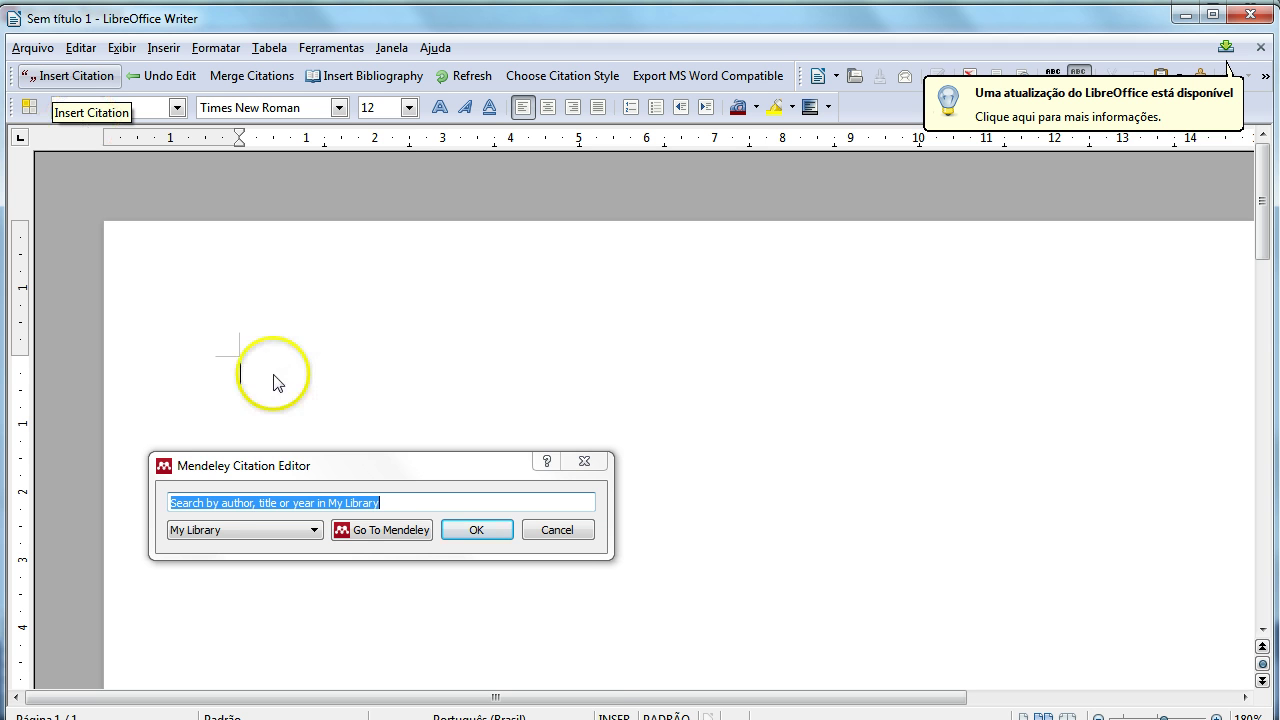
Insert the Mendeley citation for "Animal behavior" in the LibreOffice Writer document and delete the stray word "animal" after it
click(405, 502)
text(animal)
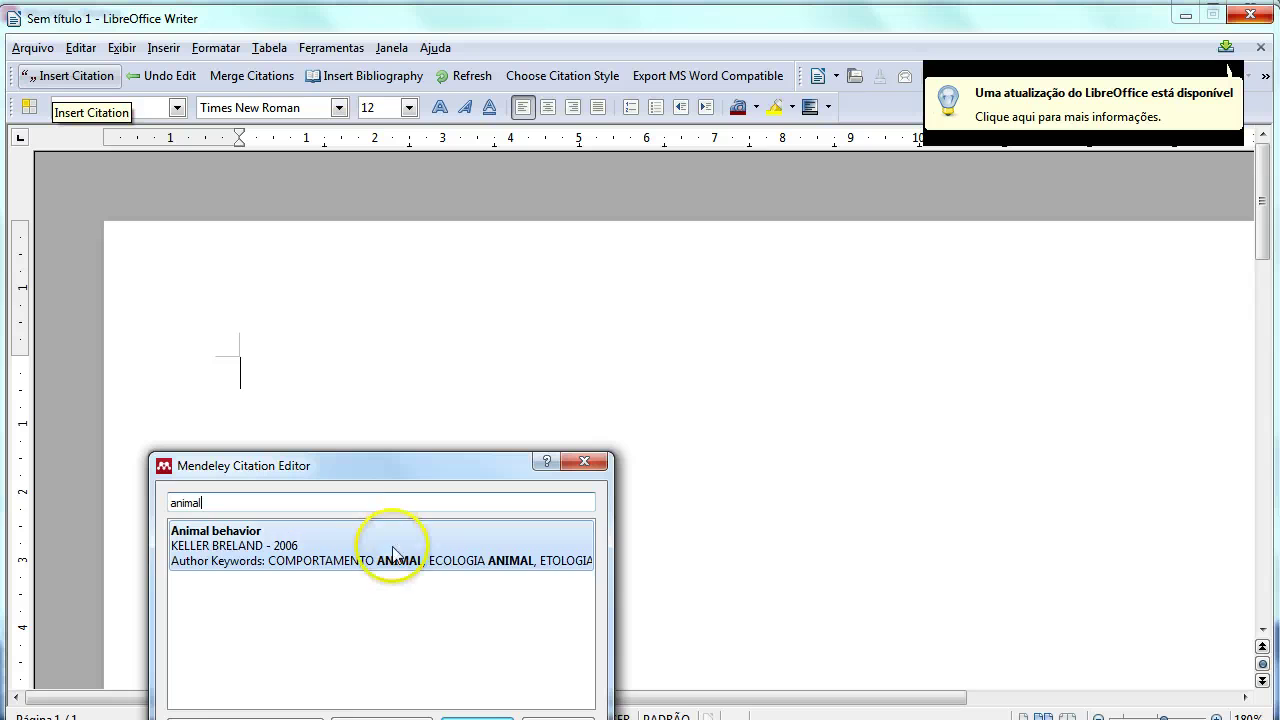
click(391, 547)
click(476, 530)
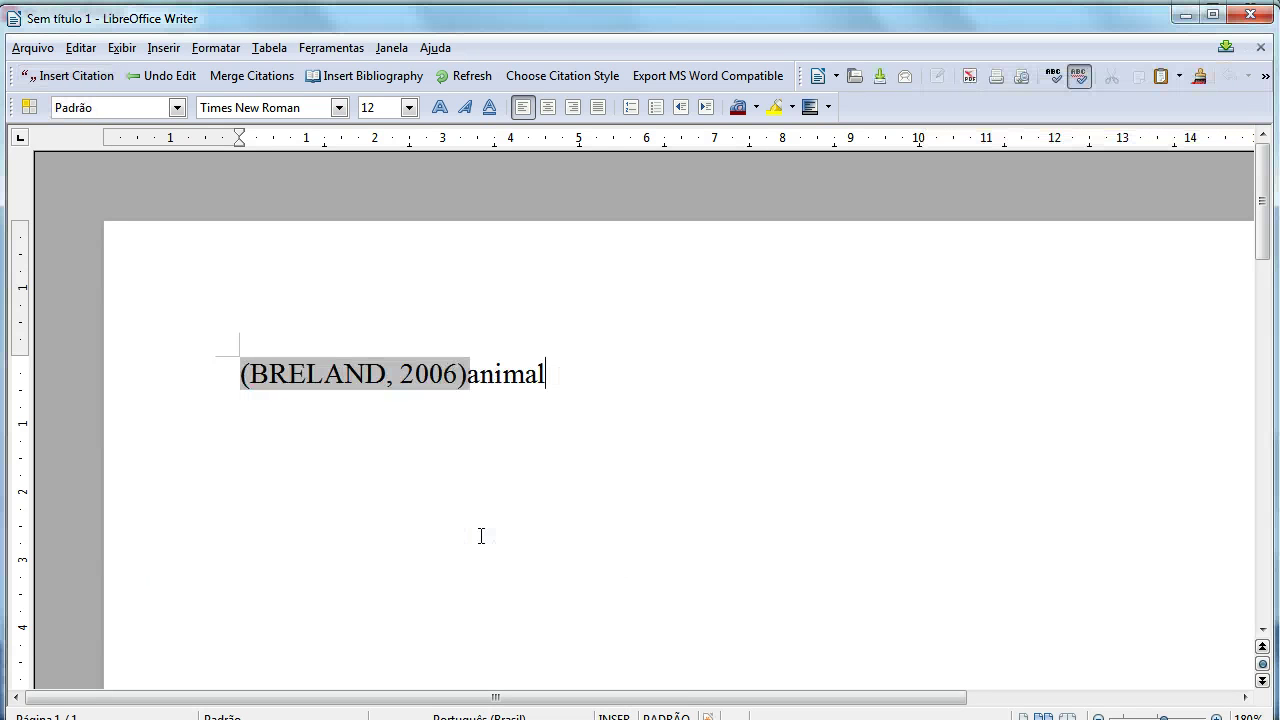
click(477, 517)
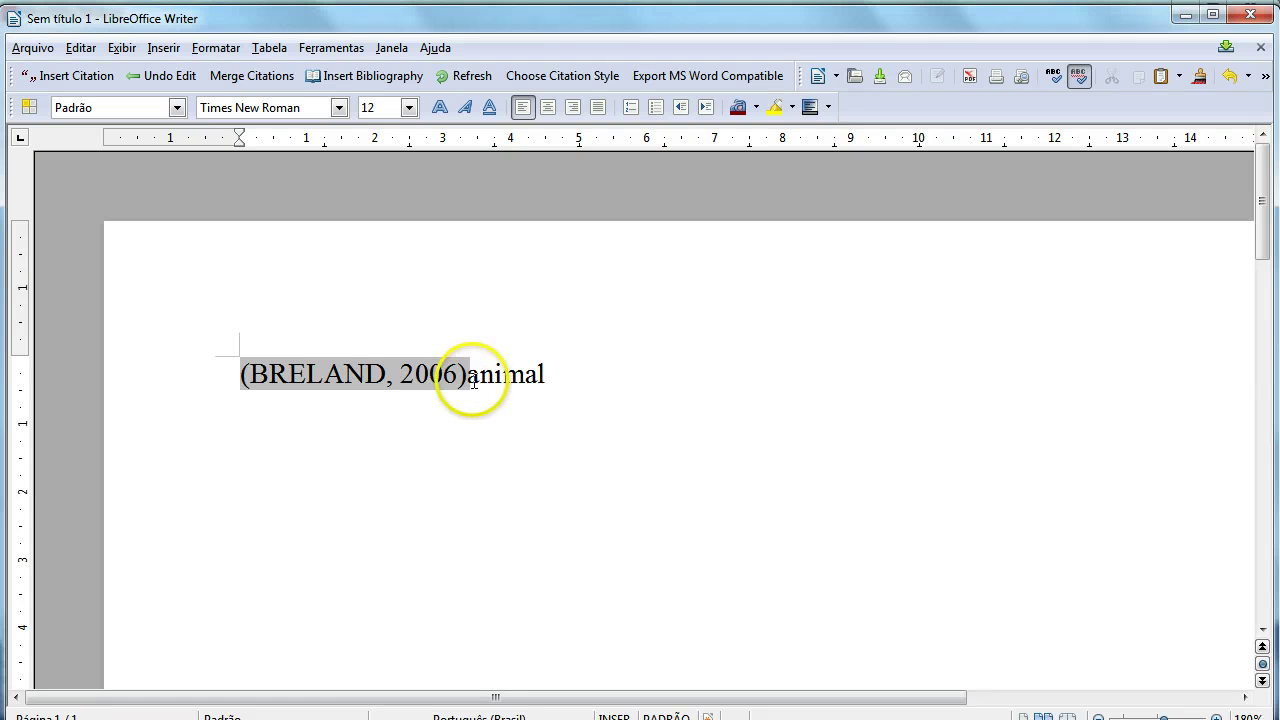
drag(467, 374, 572, 377)
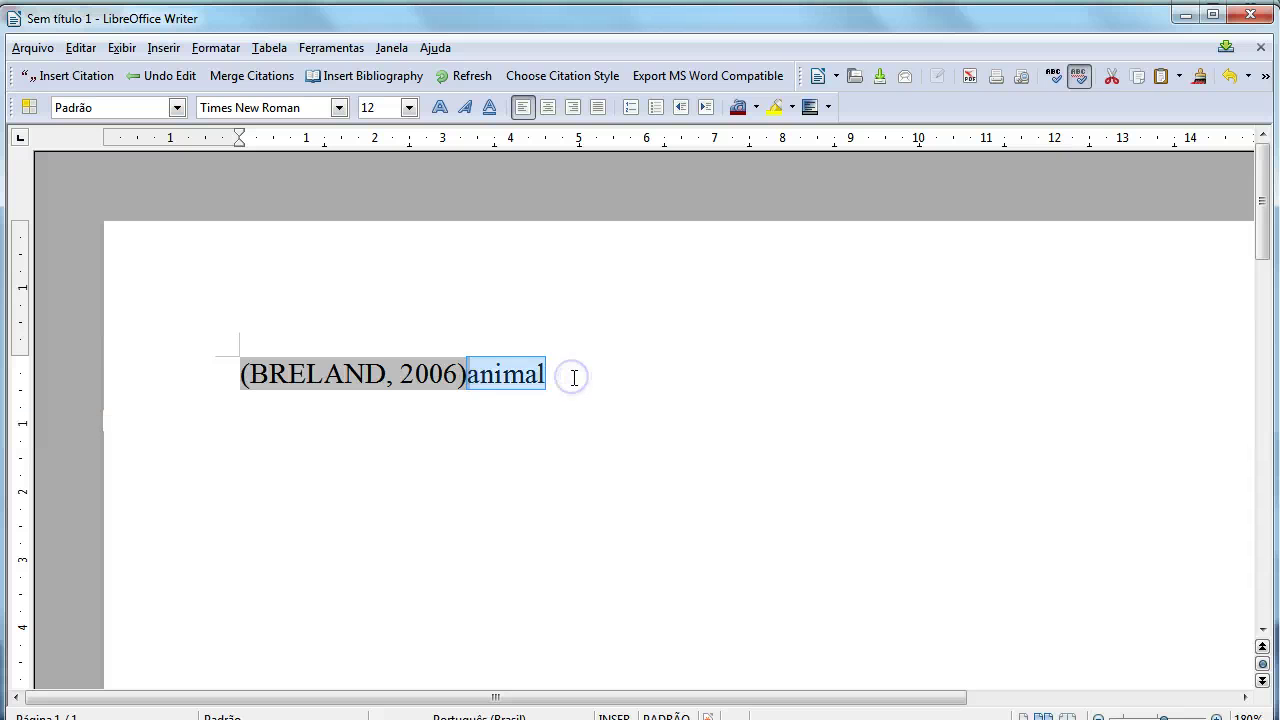
key(Delete)
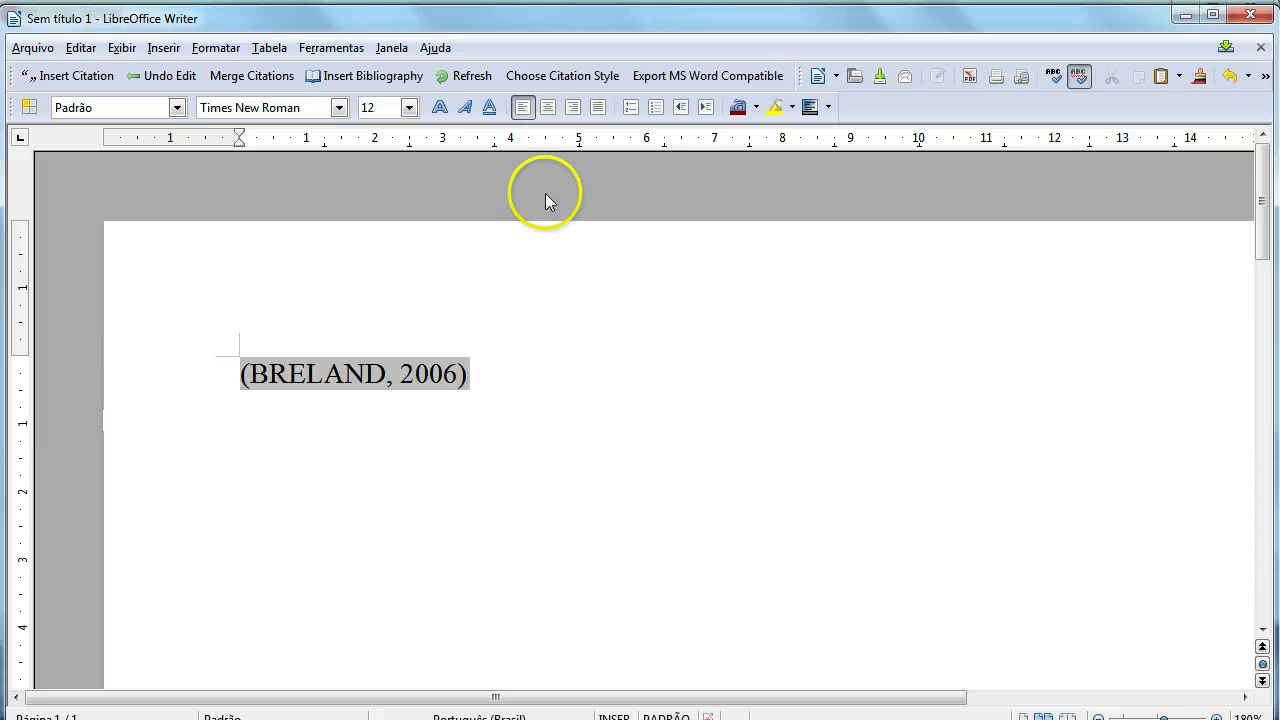
Add two line breaks below the citation and insert the Mendeley bibliography there
click(580, 76)
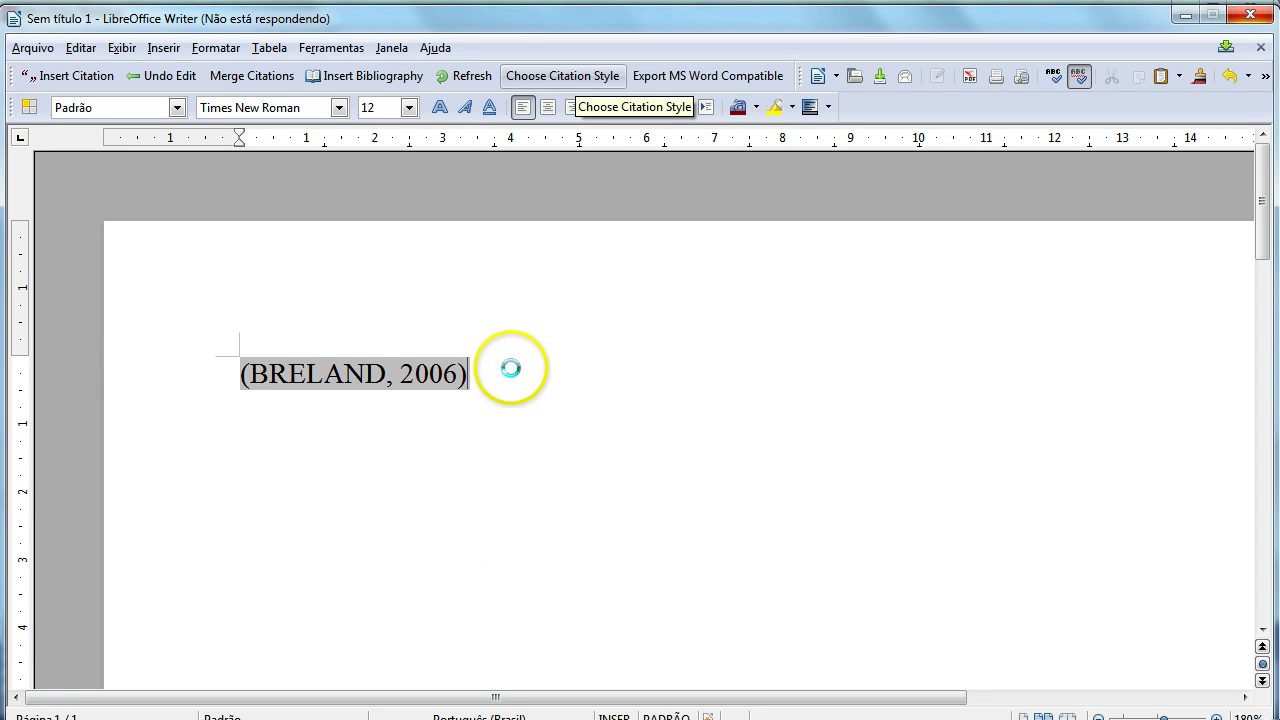
key(Return)
key(Return)
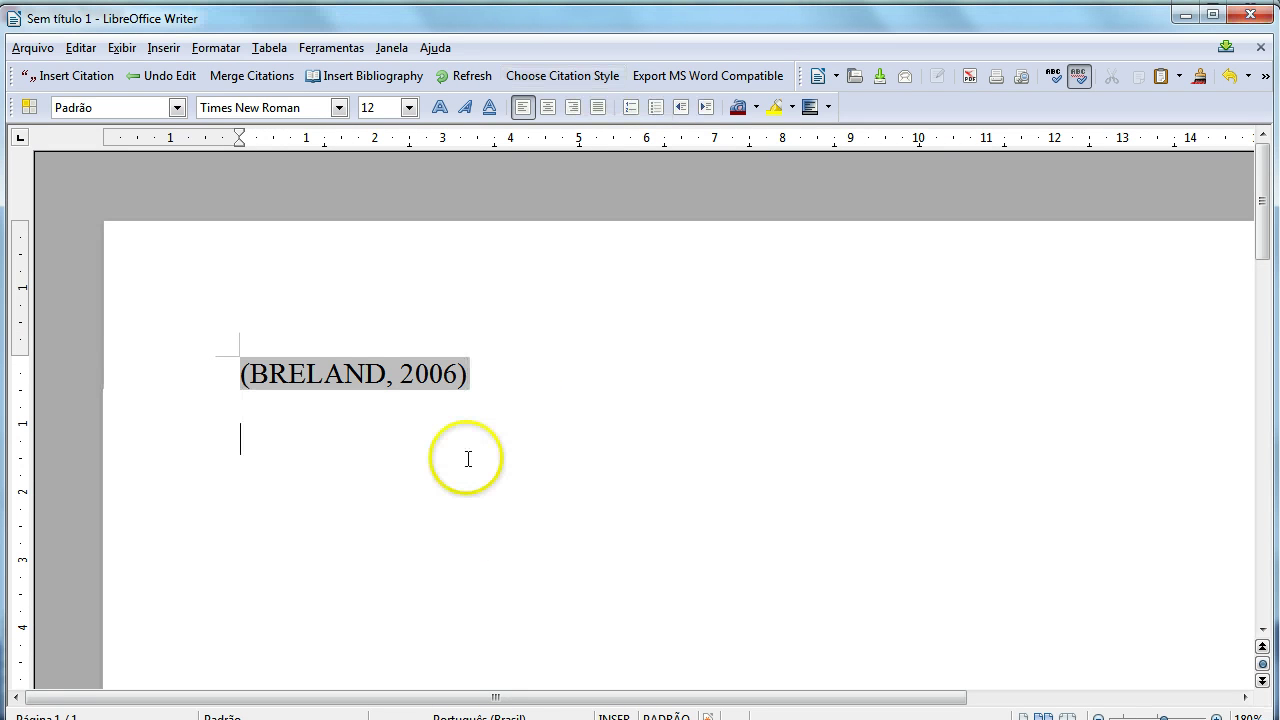
click(357, 79)
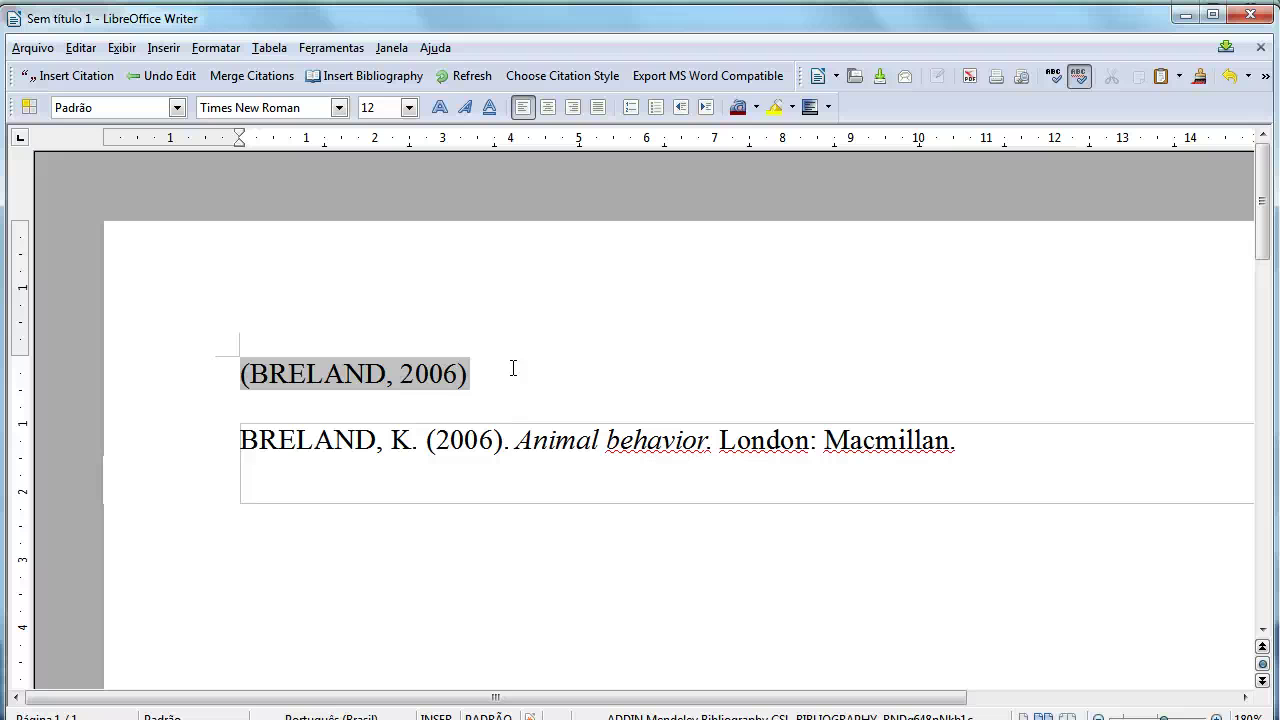
Review the installed and downloadable Associação Brasileira de Normas Técnicas variants among Mendeley's citation styles
click(575, 85)
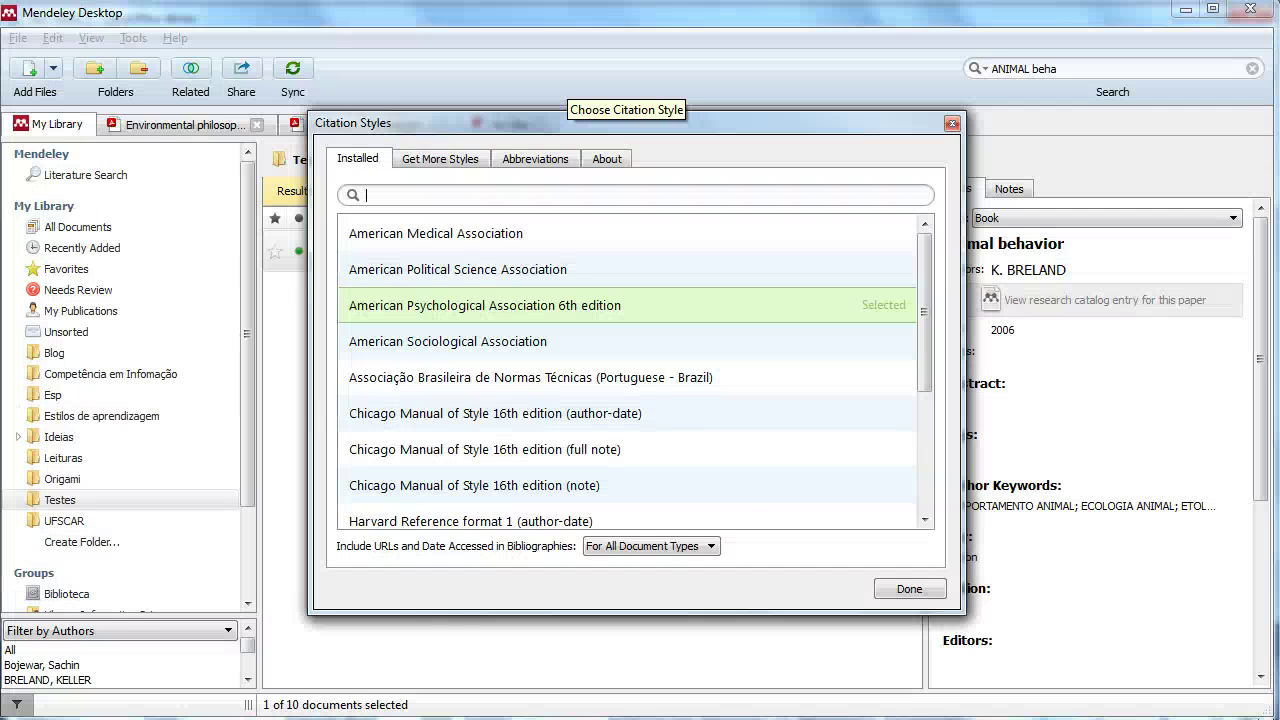
click(745, 388)
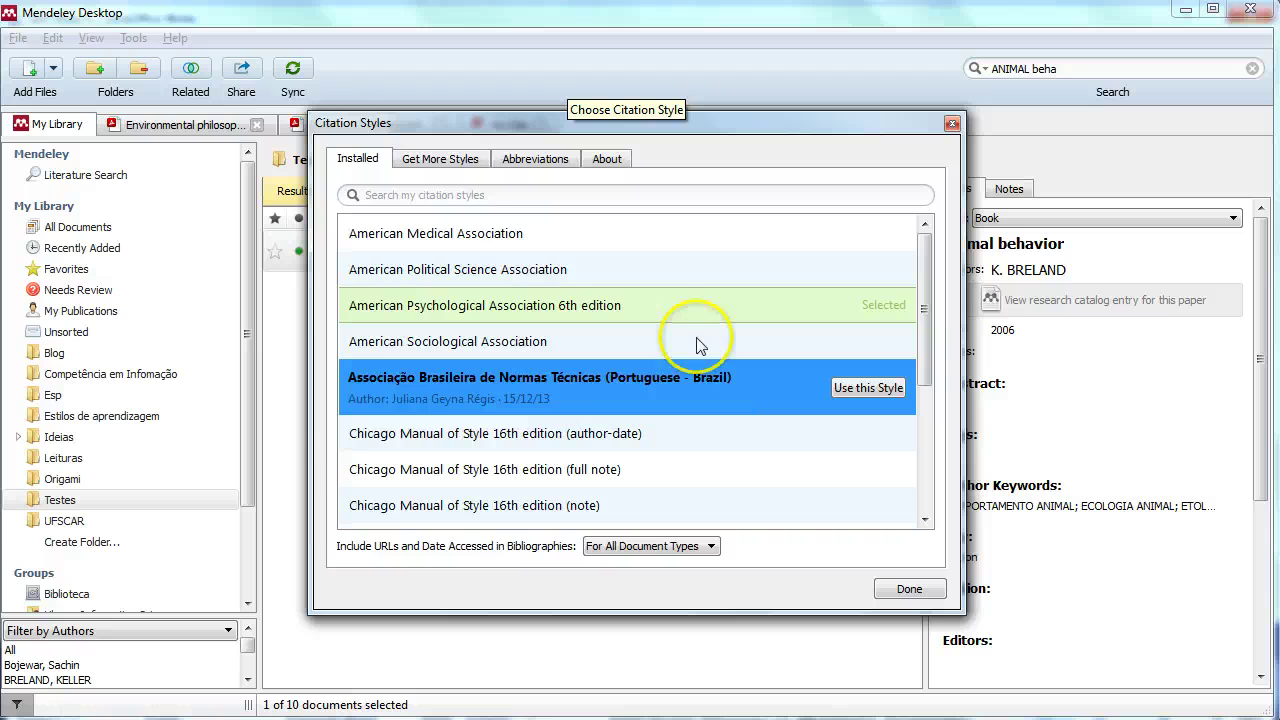
click(466, 161)
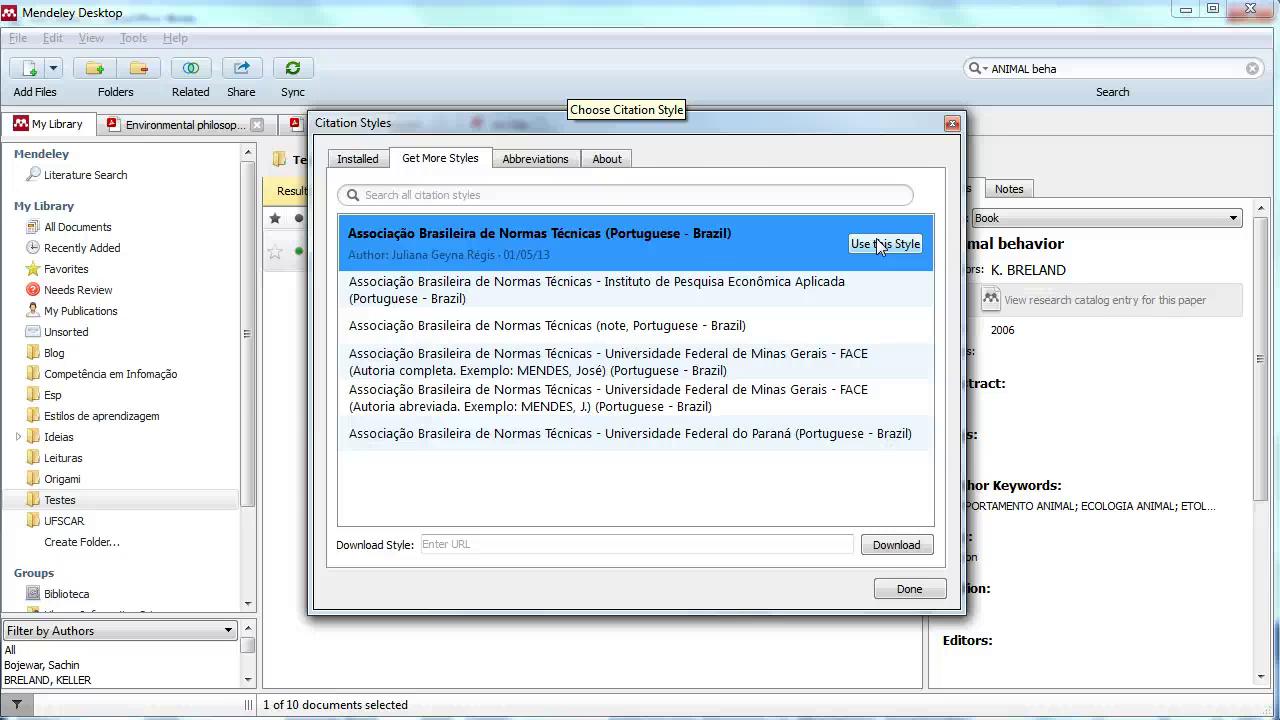
click(372, 160)
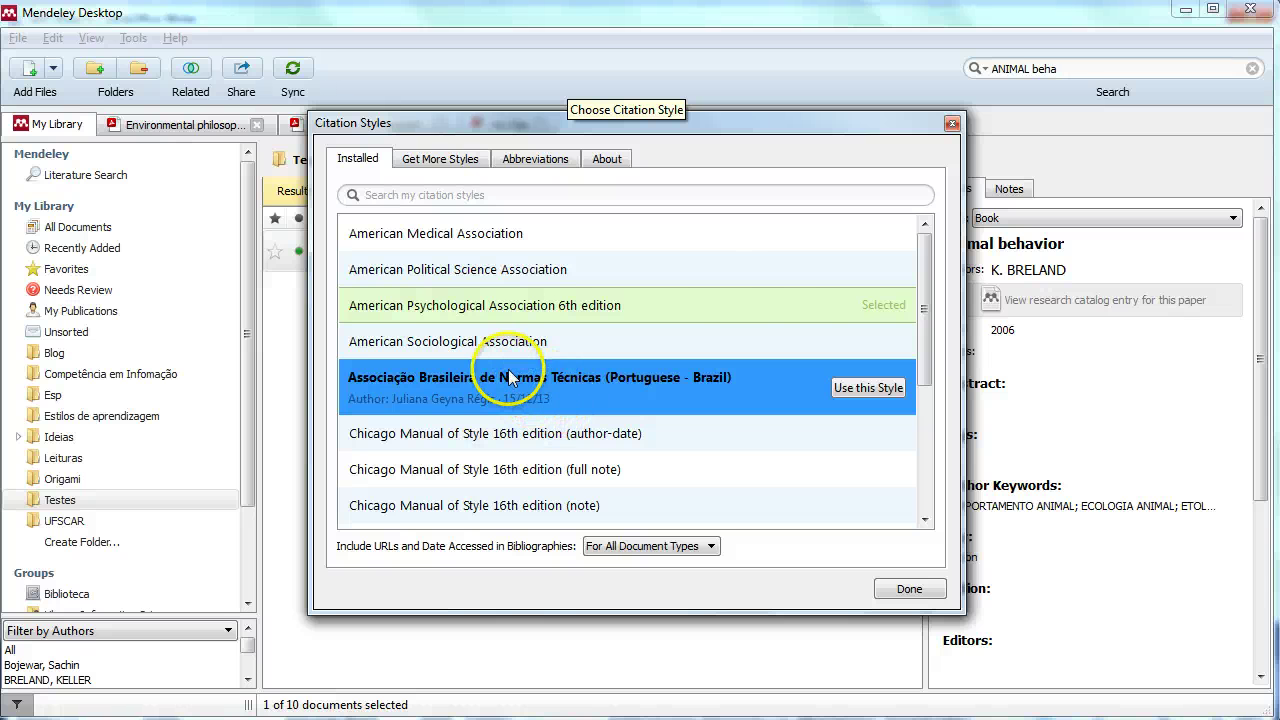
click(445, 162)
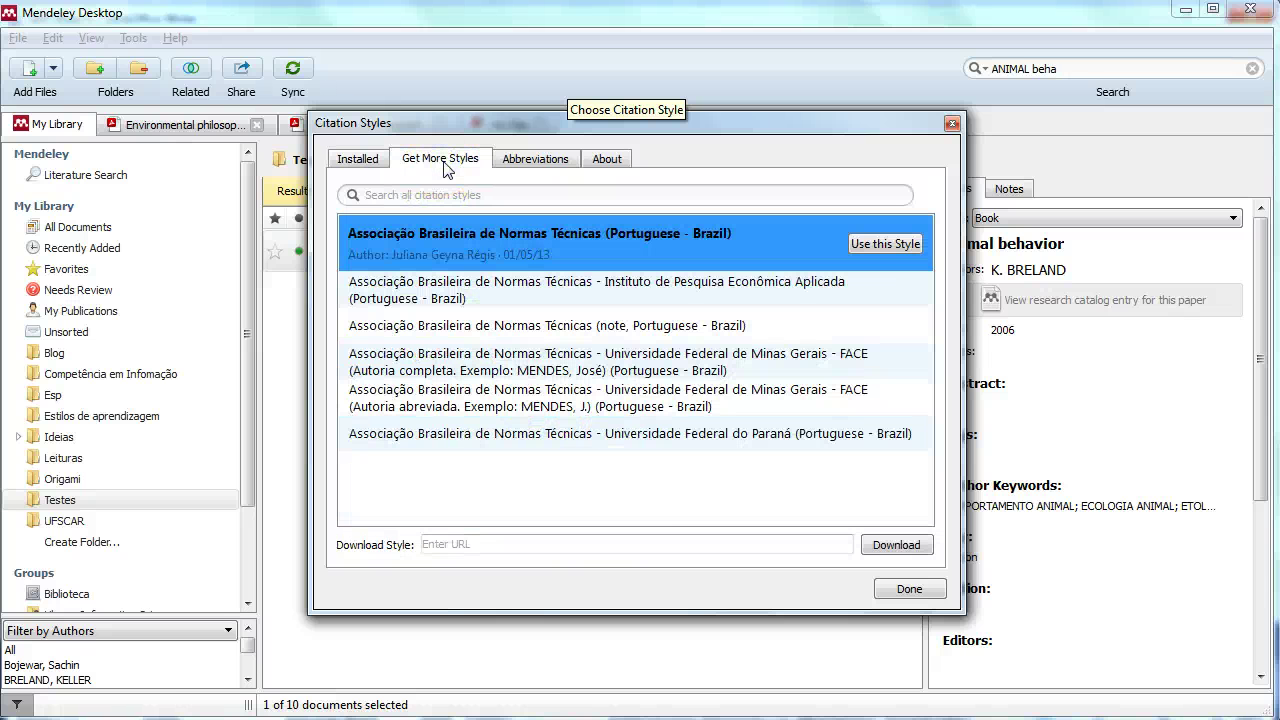
click(552, 292)
click(558, 332)
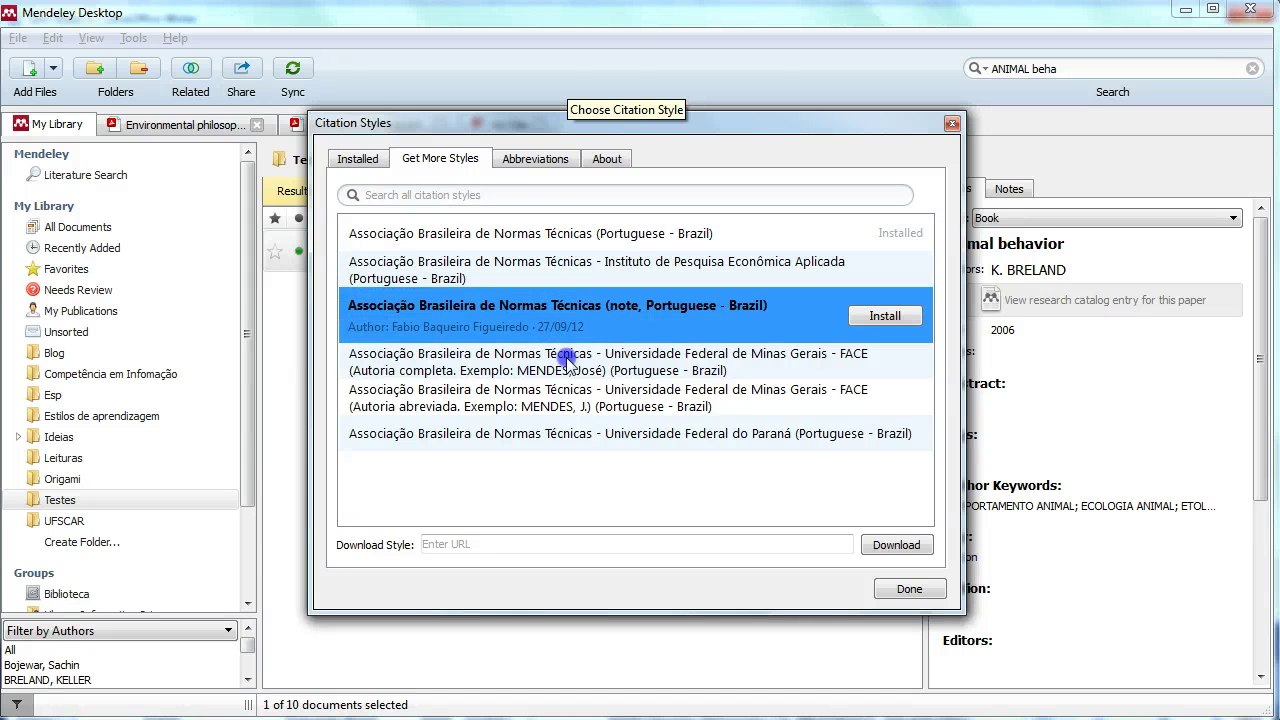
click(561, 360)
Apply the Associação Brasileira de Normas Técnicas (Portuguese - Brazil) style to the document's citation and bibliography
click(572, 243)
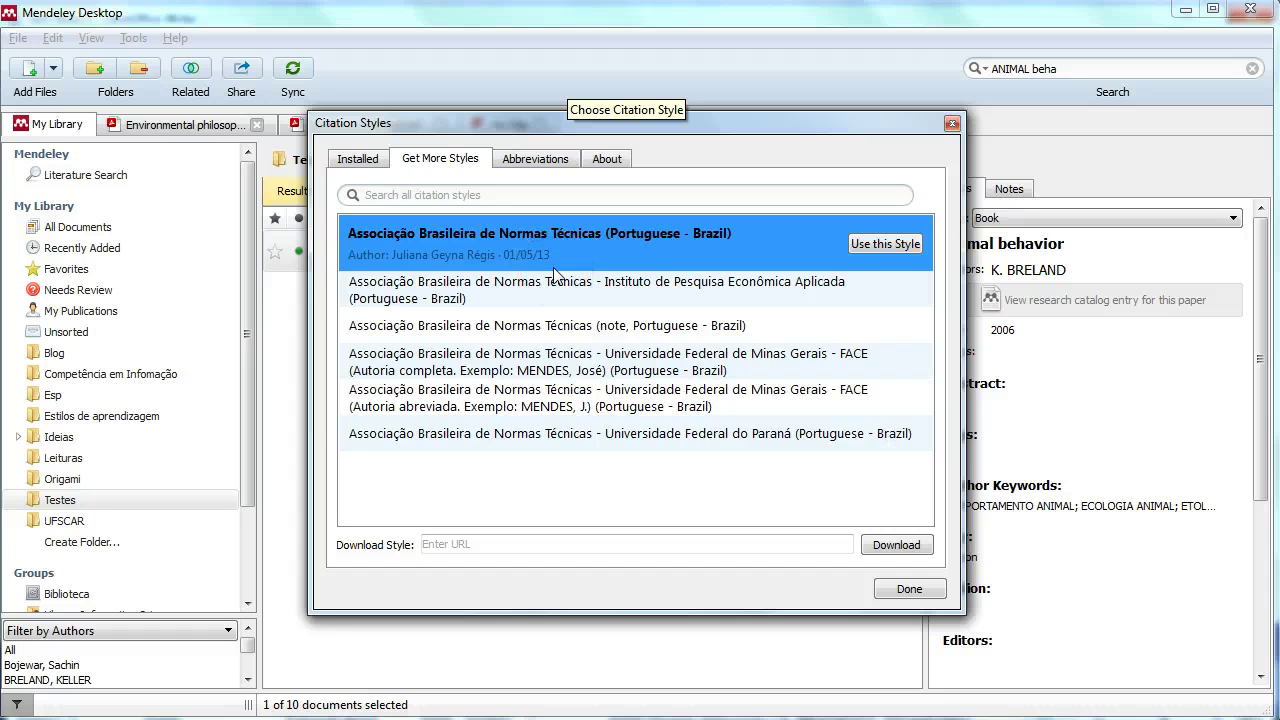
click(862, 244)
click(863, 243)
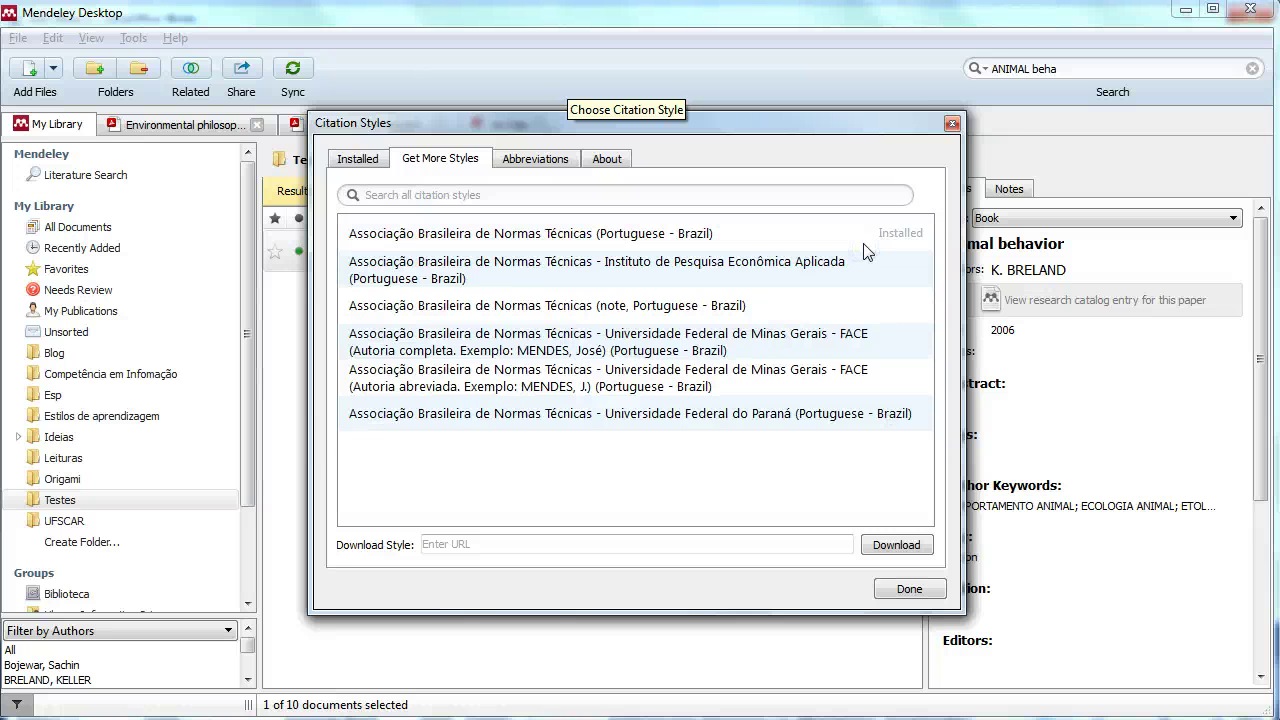
click(909, 588)
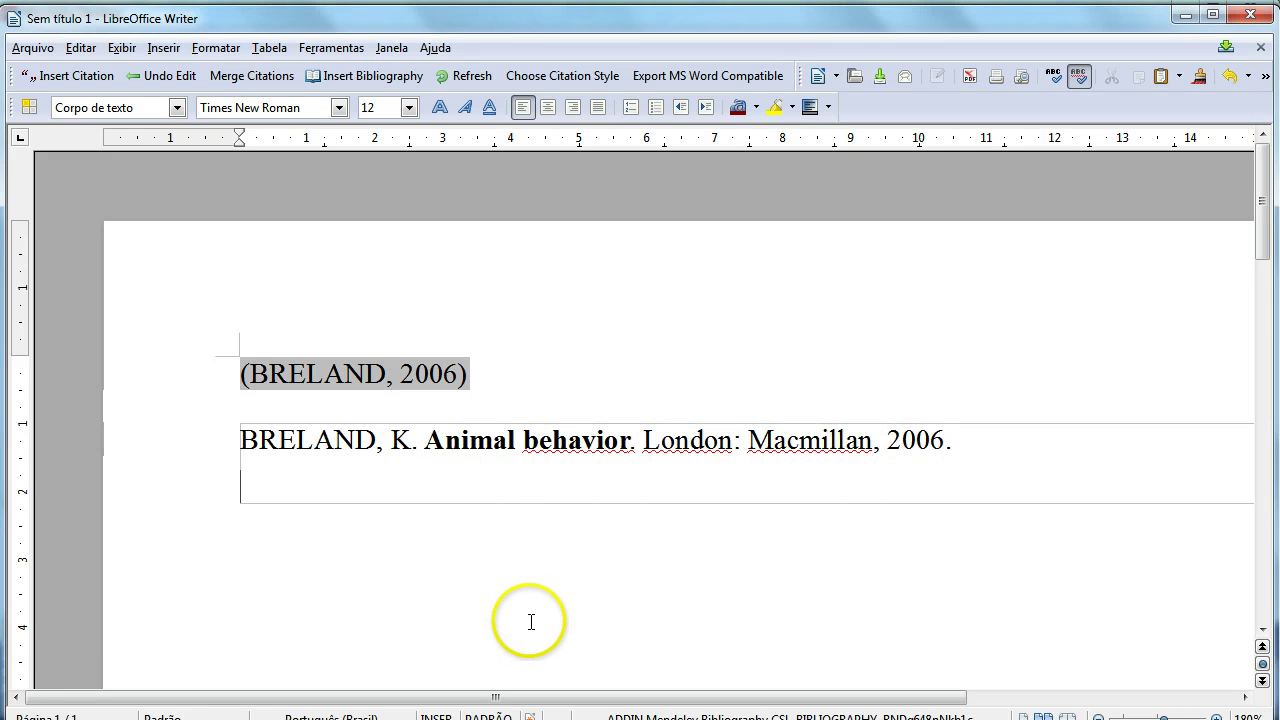
Add a blank line above the bibliography and append ", p.21" inside the "Animal behavior" citation's parentheses
click(497, 623)
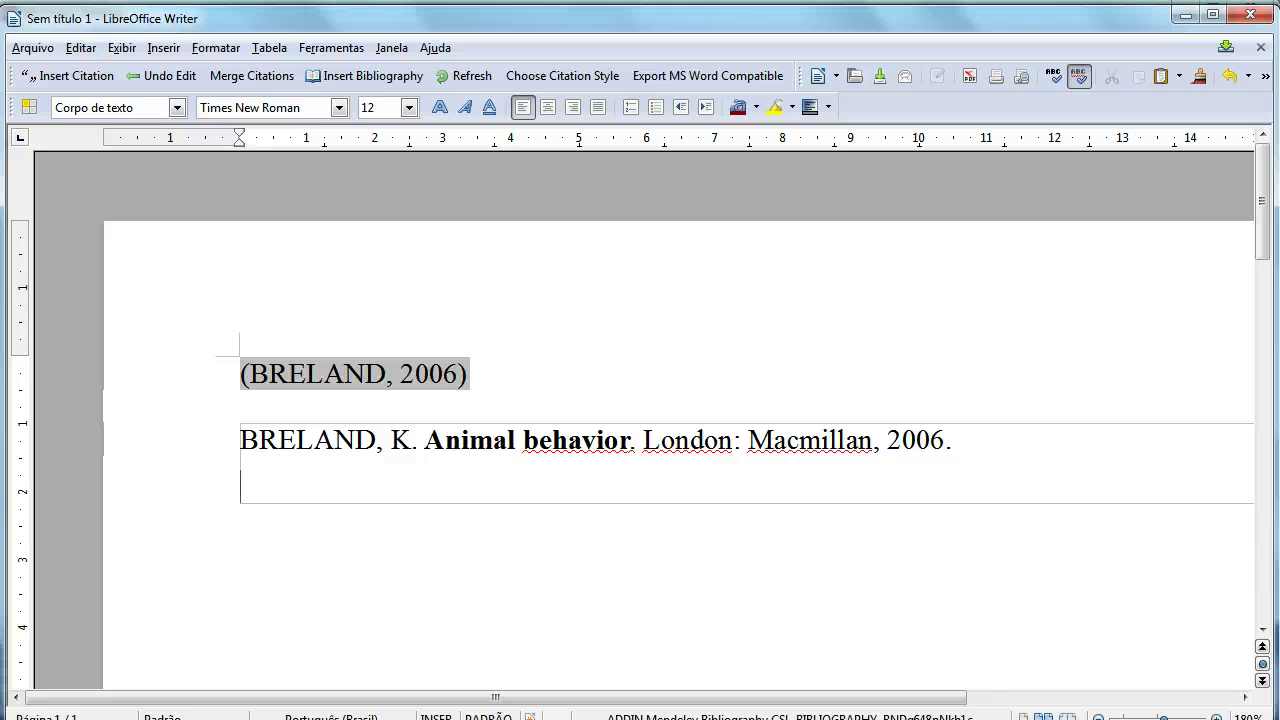
click(640, 266)
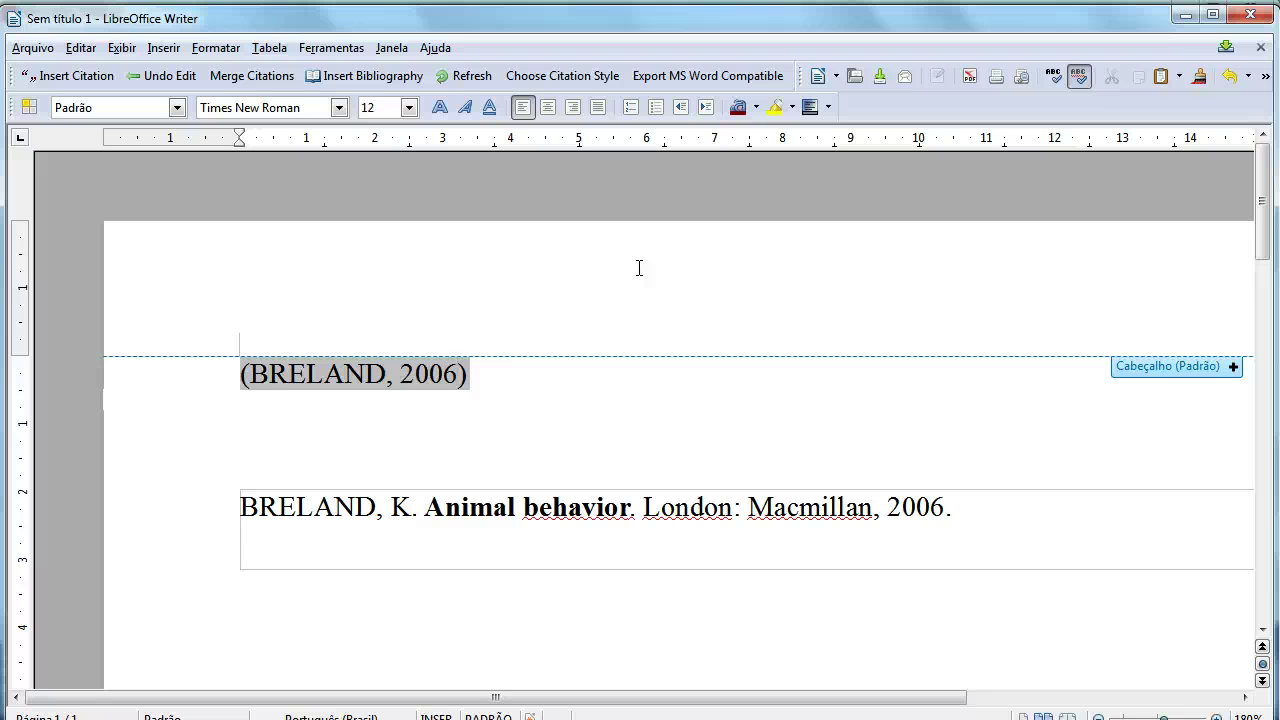
text(, p)
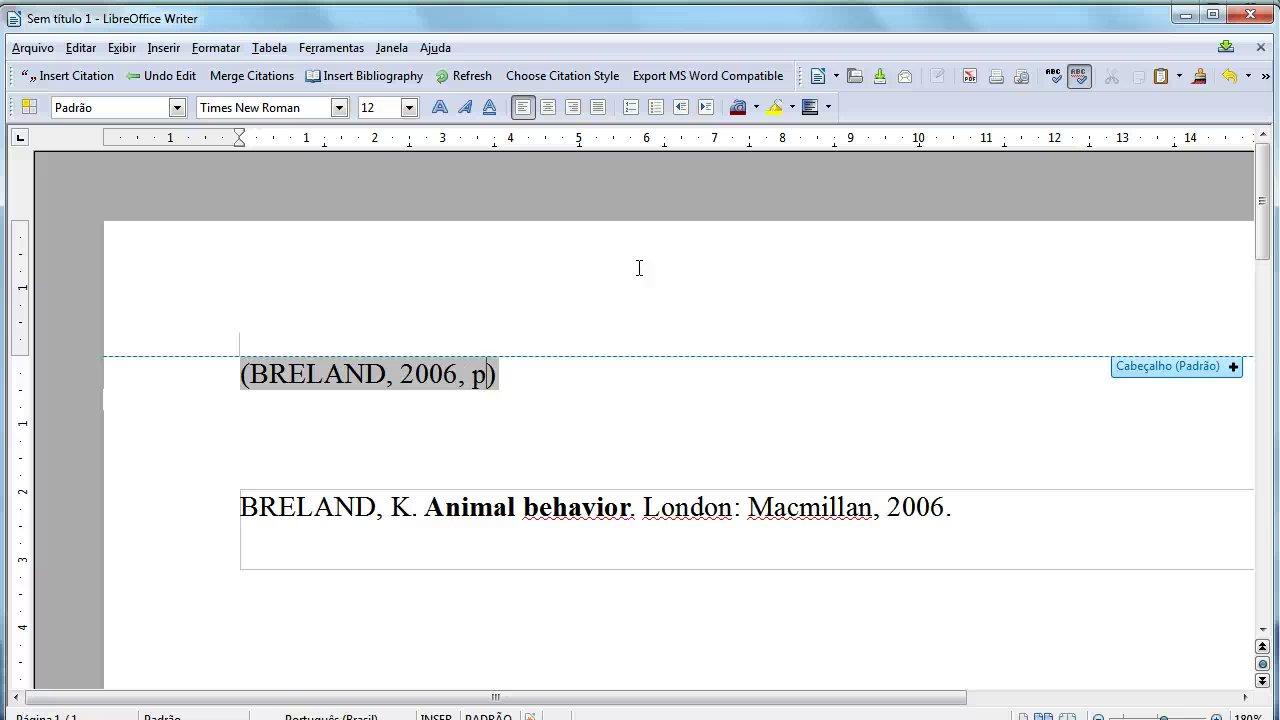
text(.21)
click(650, 439)
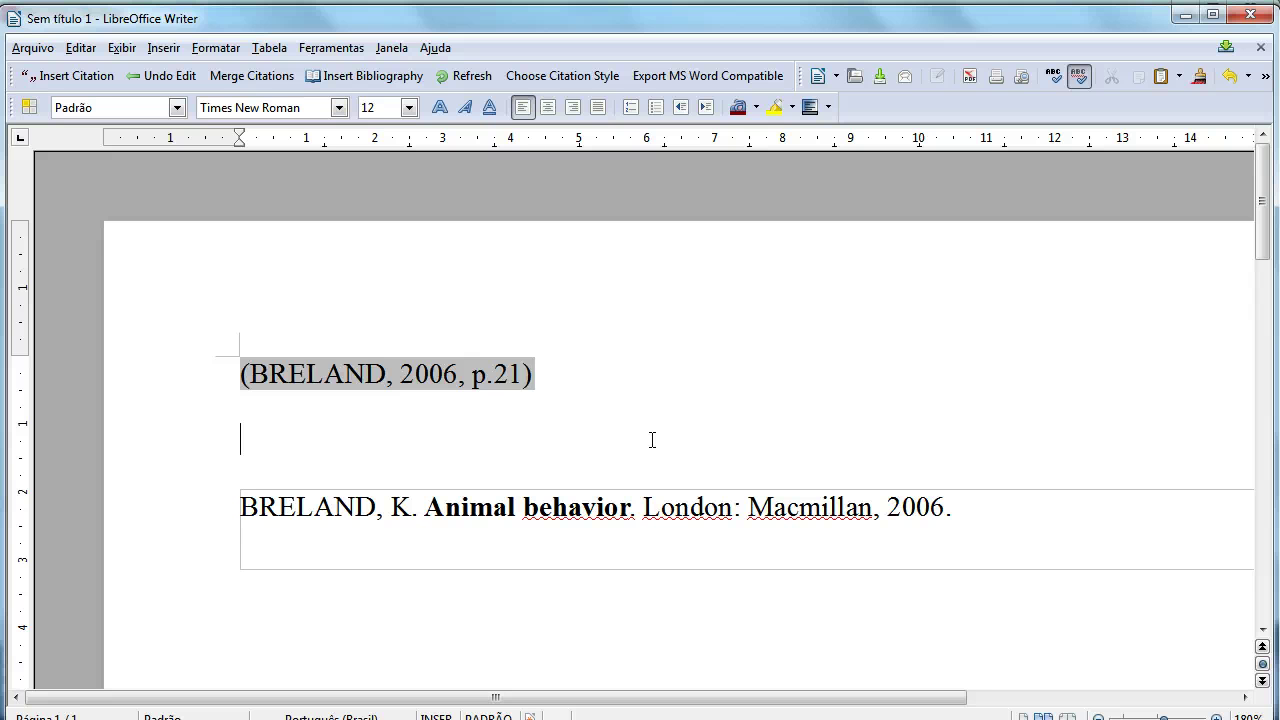
Refresh the document's Mendeley citations and keep the manual page-number edit
click(479, 78)
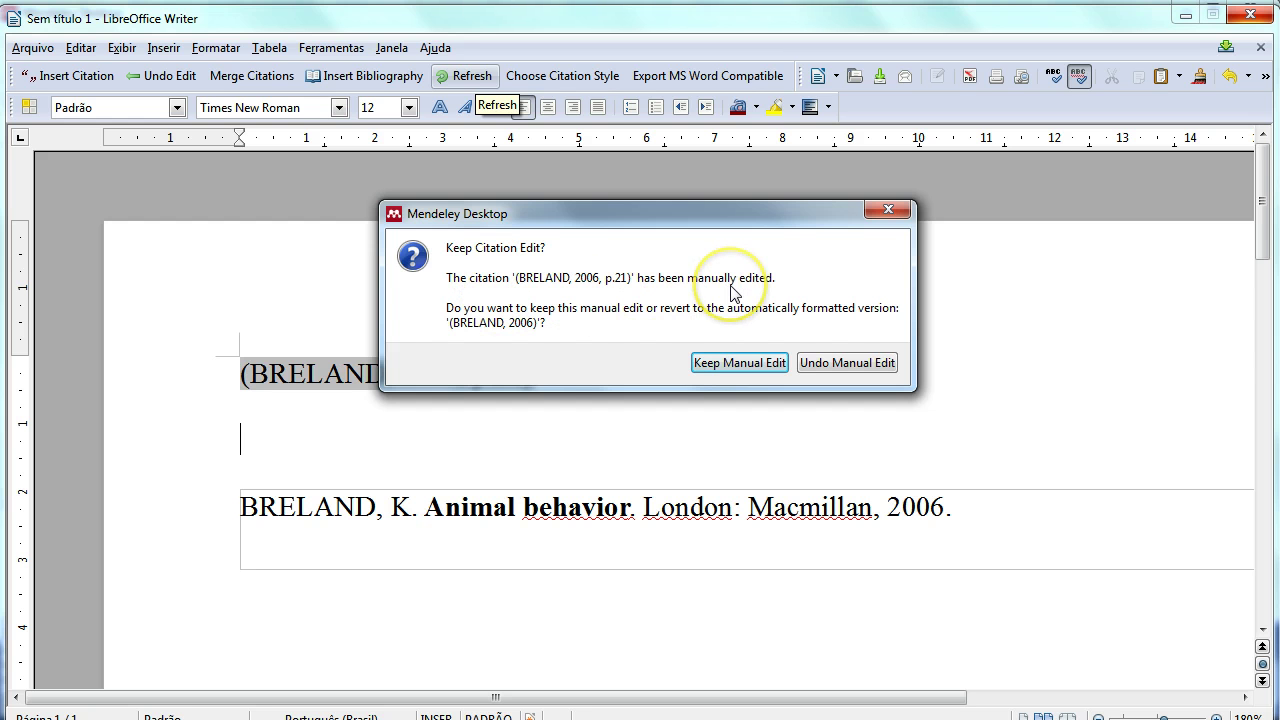
click(752, 368)
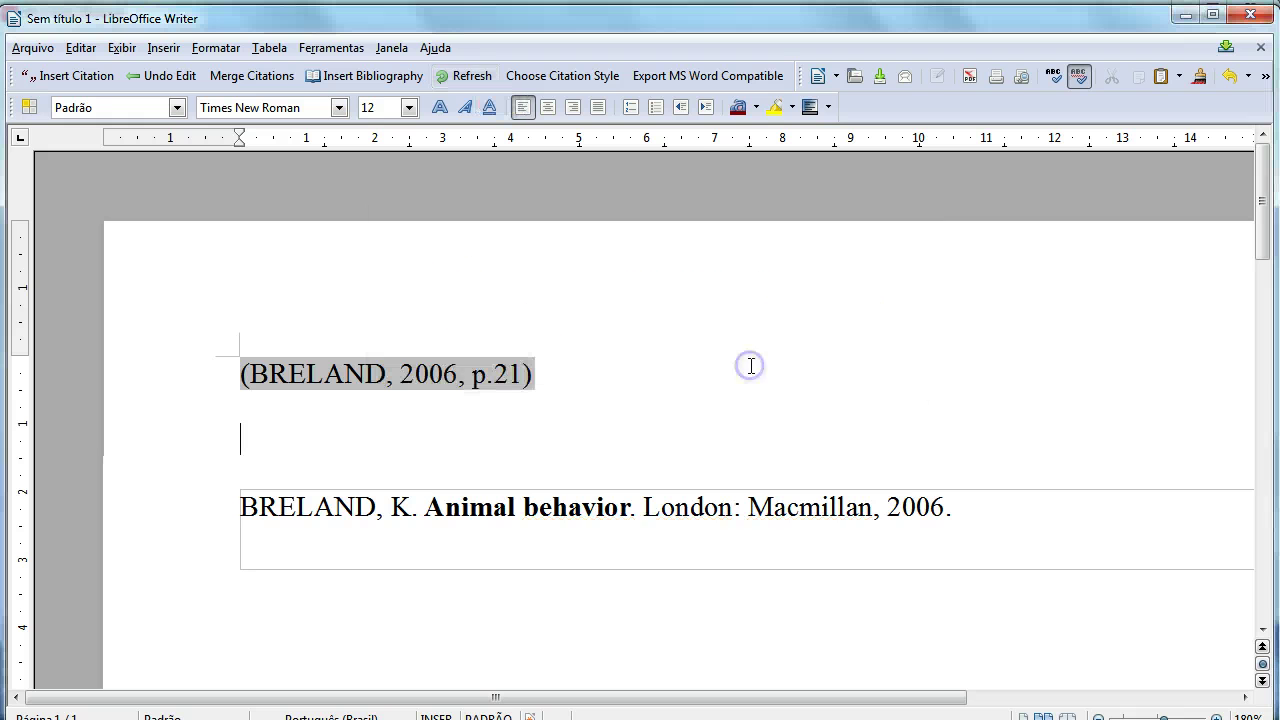
click(460, 76)
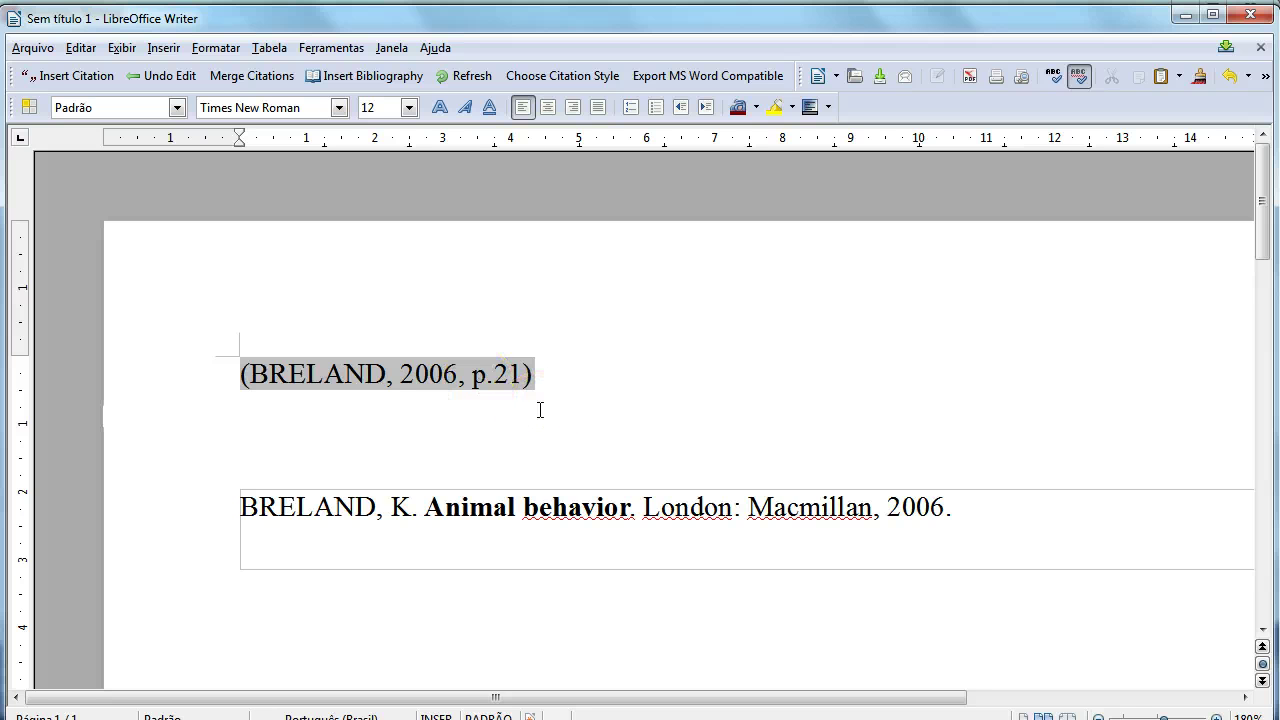
Switch to Mendeley Desktop and choose Associação Brasileira de Normas Técnicas (Portuguese - Brazil) as the library's citation style
click(271, 603)
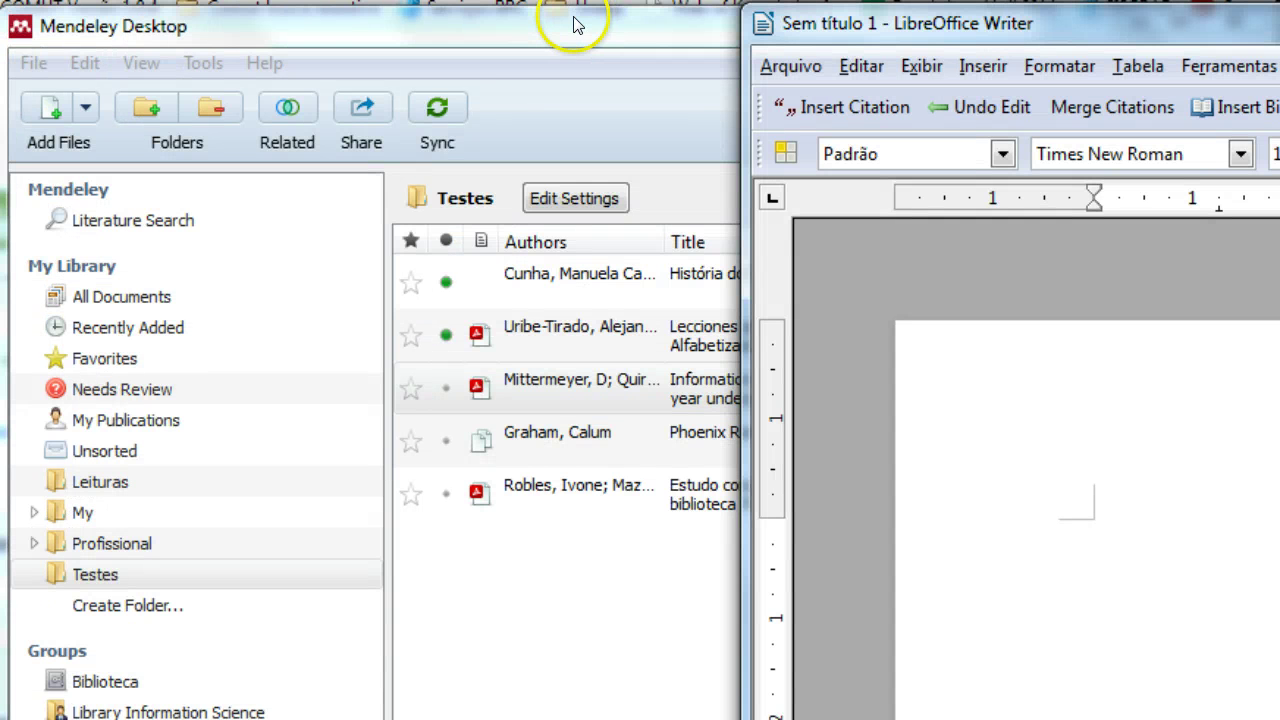
double_click(582, 24)
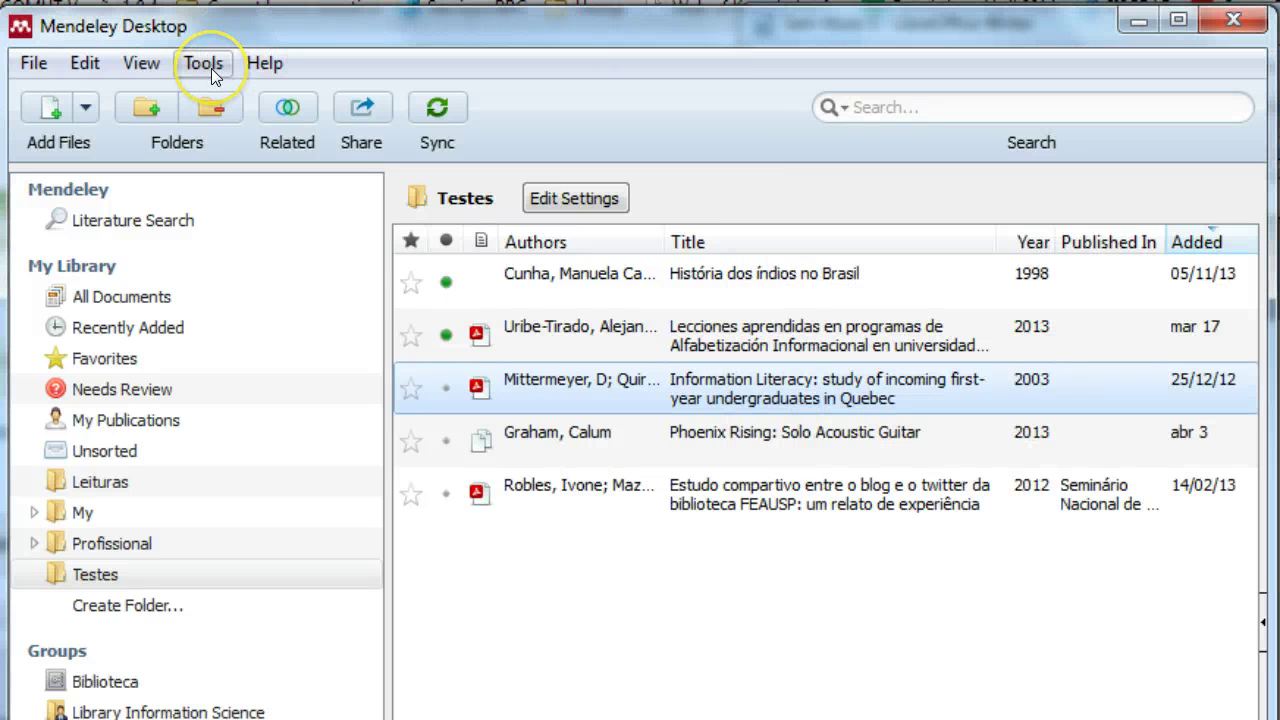
click(139, 62)
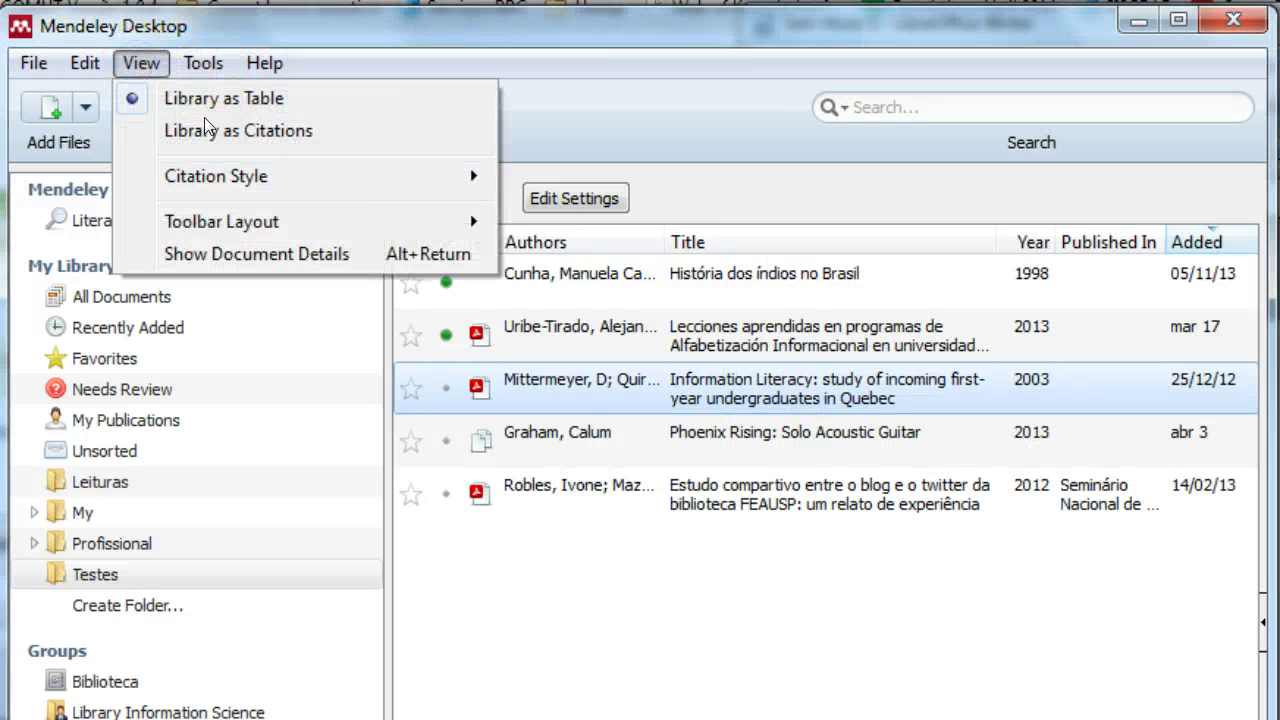
mouse_move(247, 186)
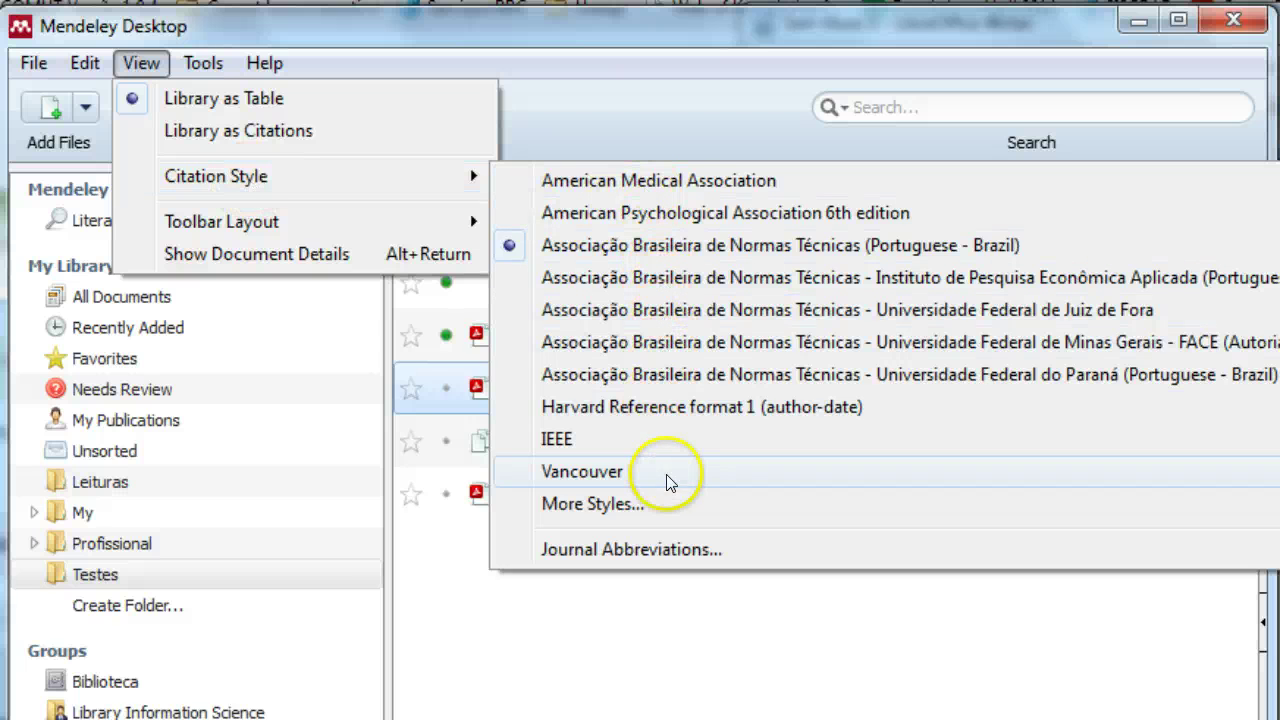
click(660, 240)
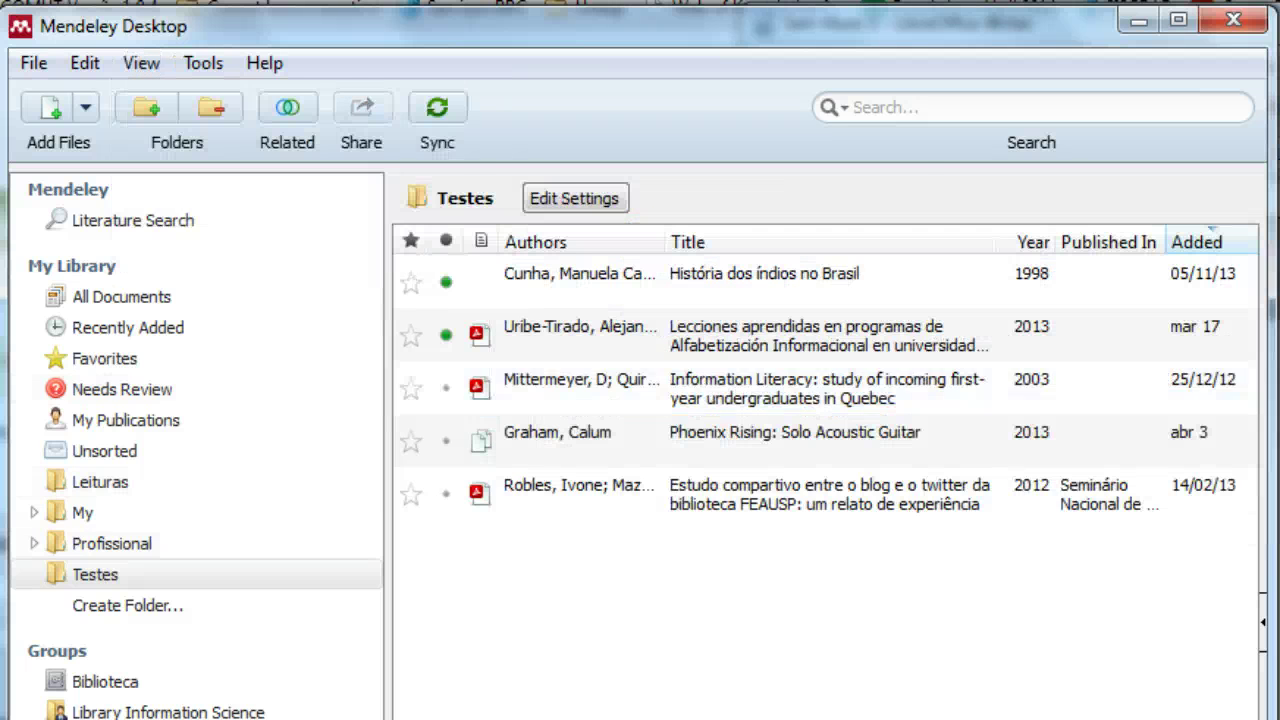
Transfer the formatted reference for "História dos índios no Brasil" from the Mendeley library into the blank Writer document
click(745, 293)
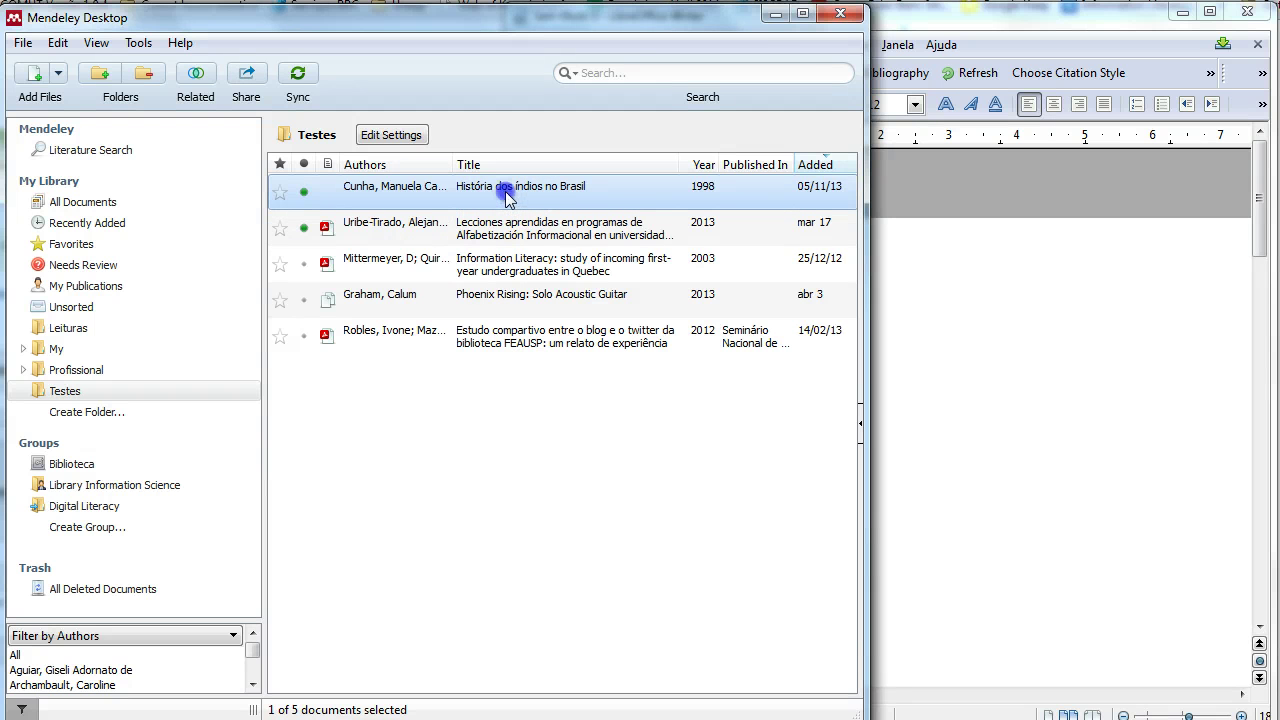
drag(505, 195, 908, 385)
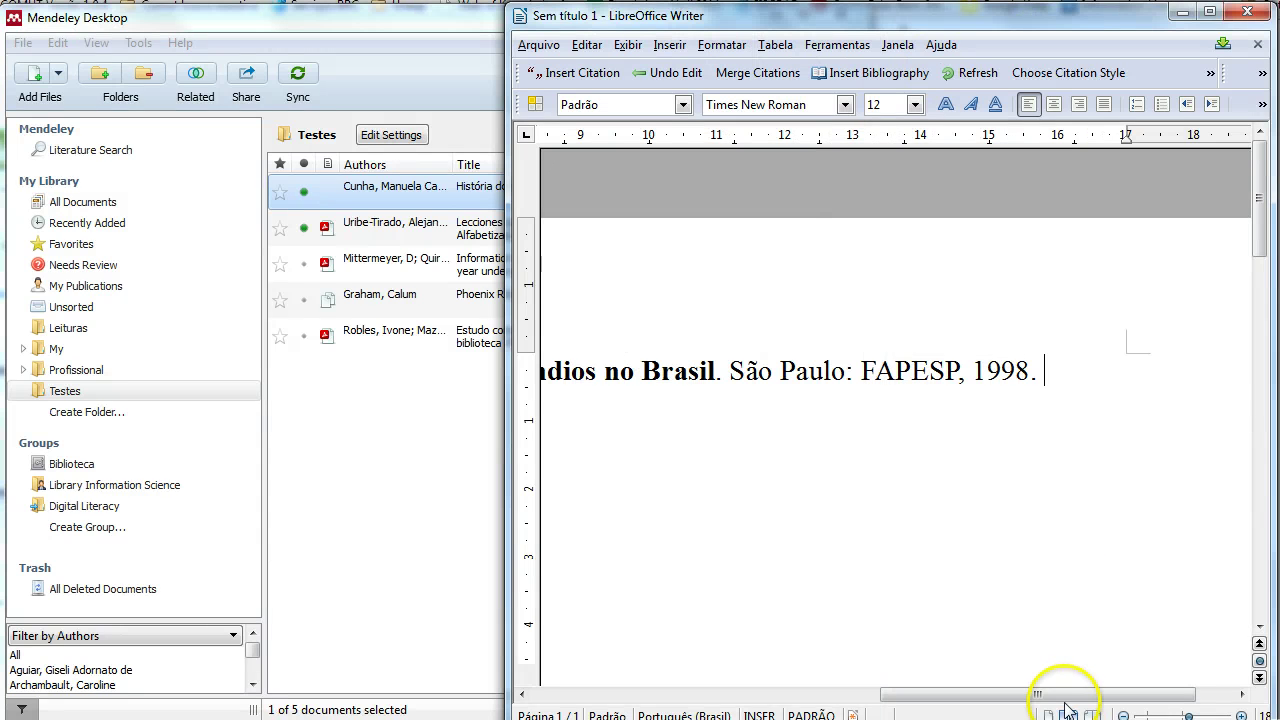
drag(1068, 694, 752, 700)
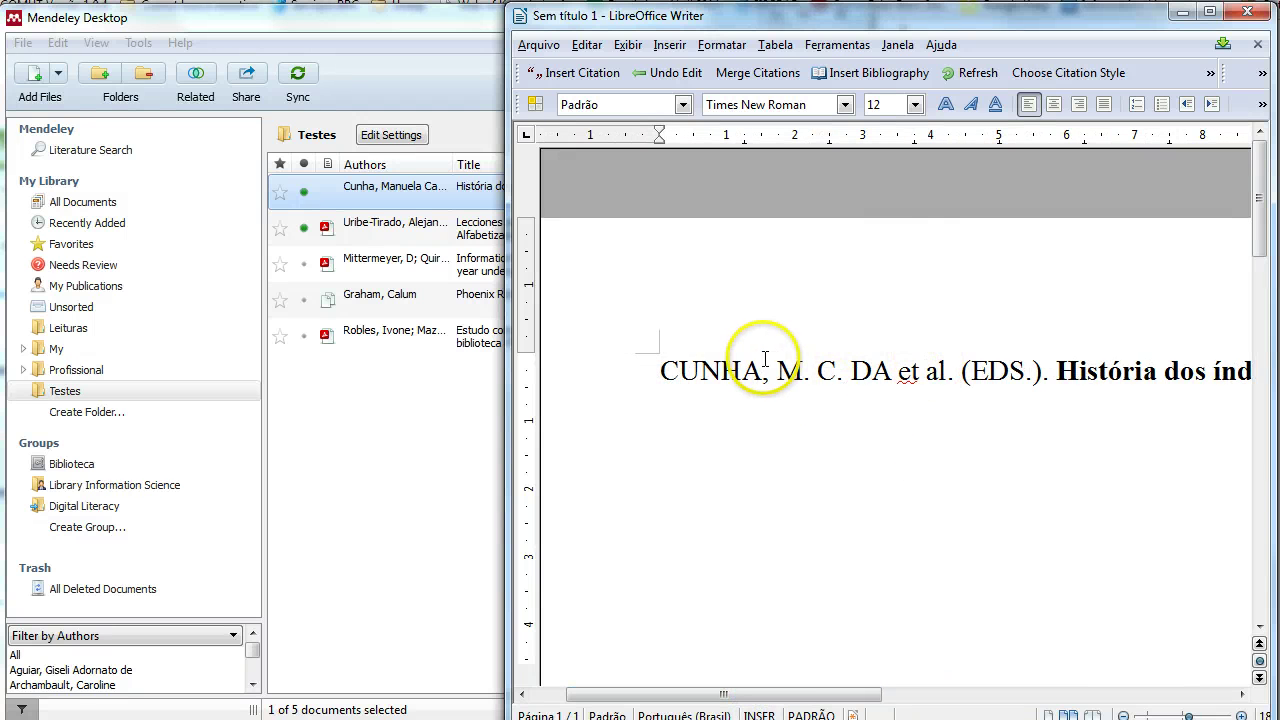
click(1066, 85)
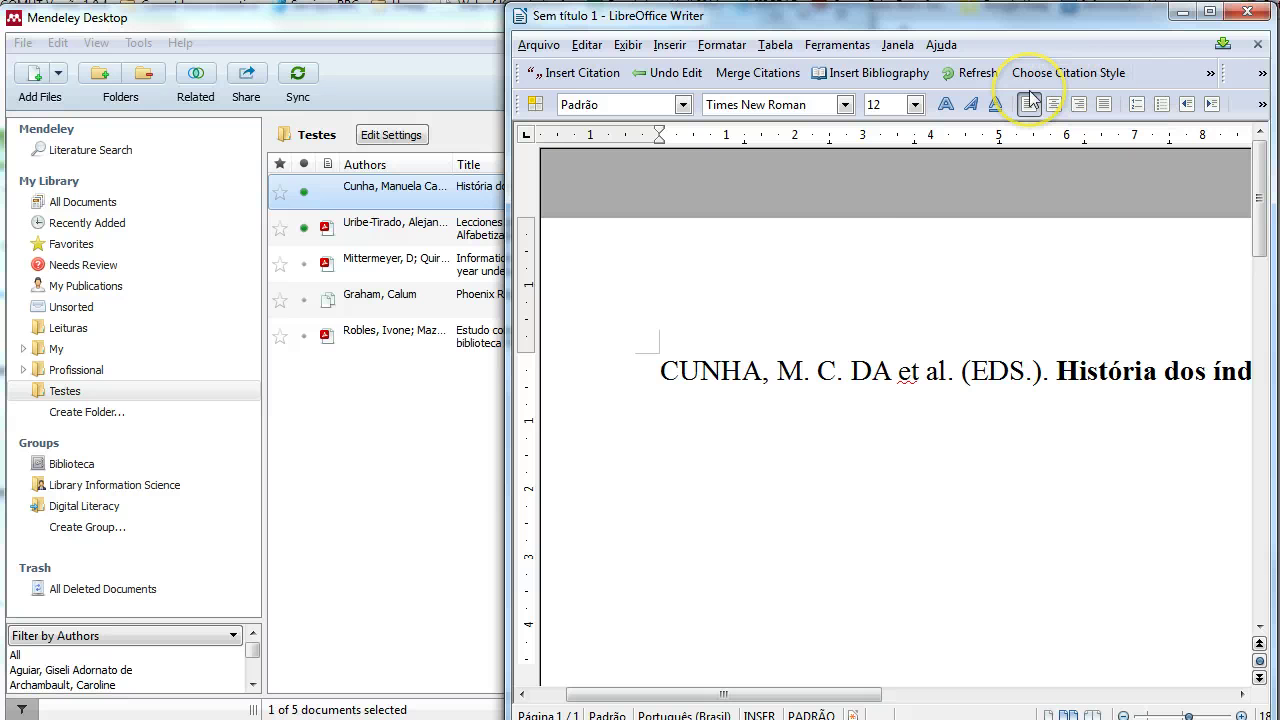
click(280, 126)
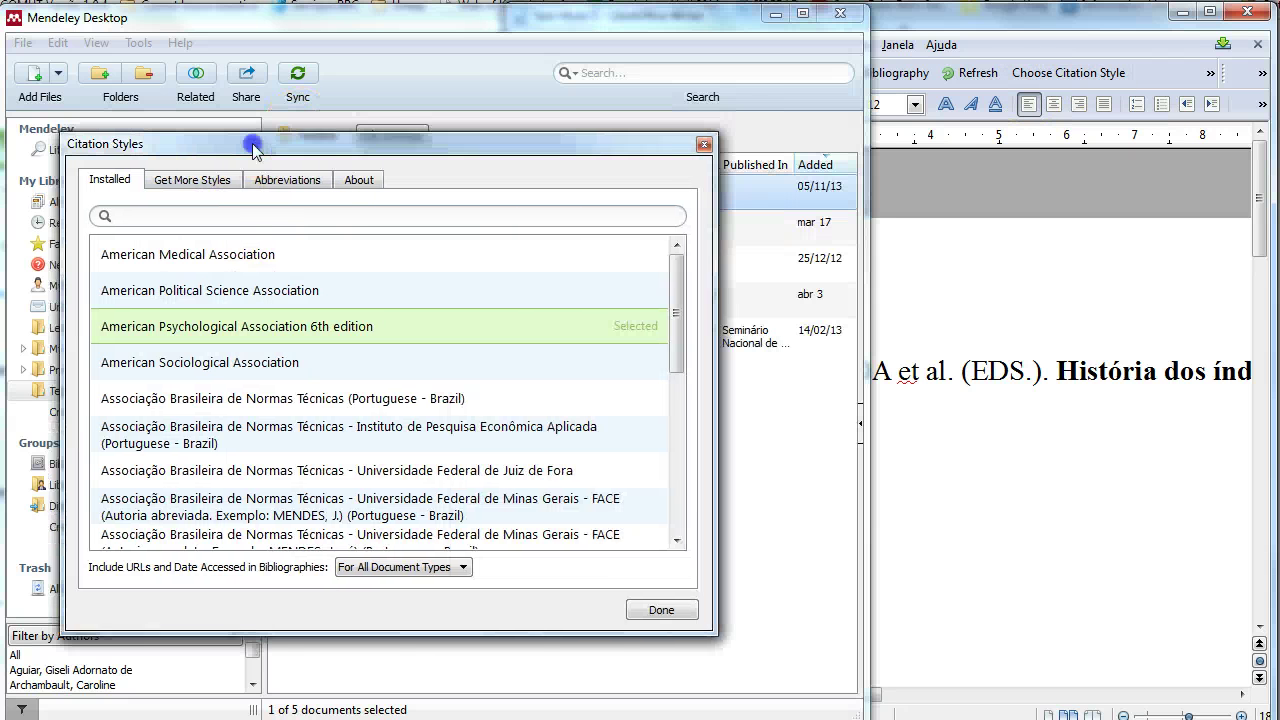
click(270, 369)
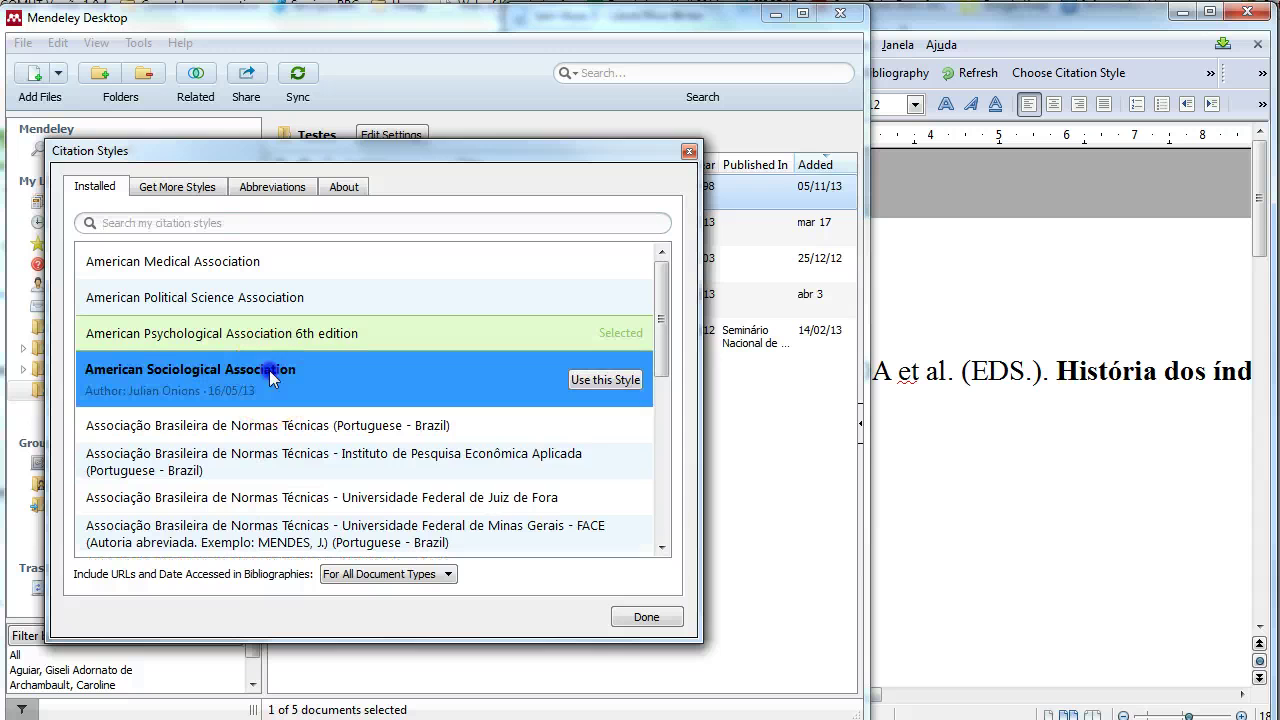
click(866, 498)
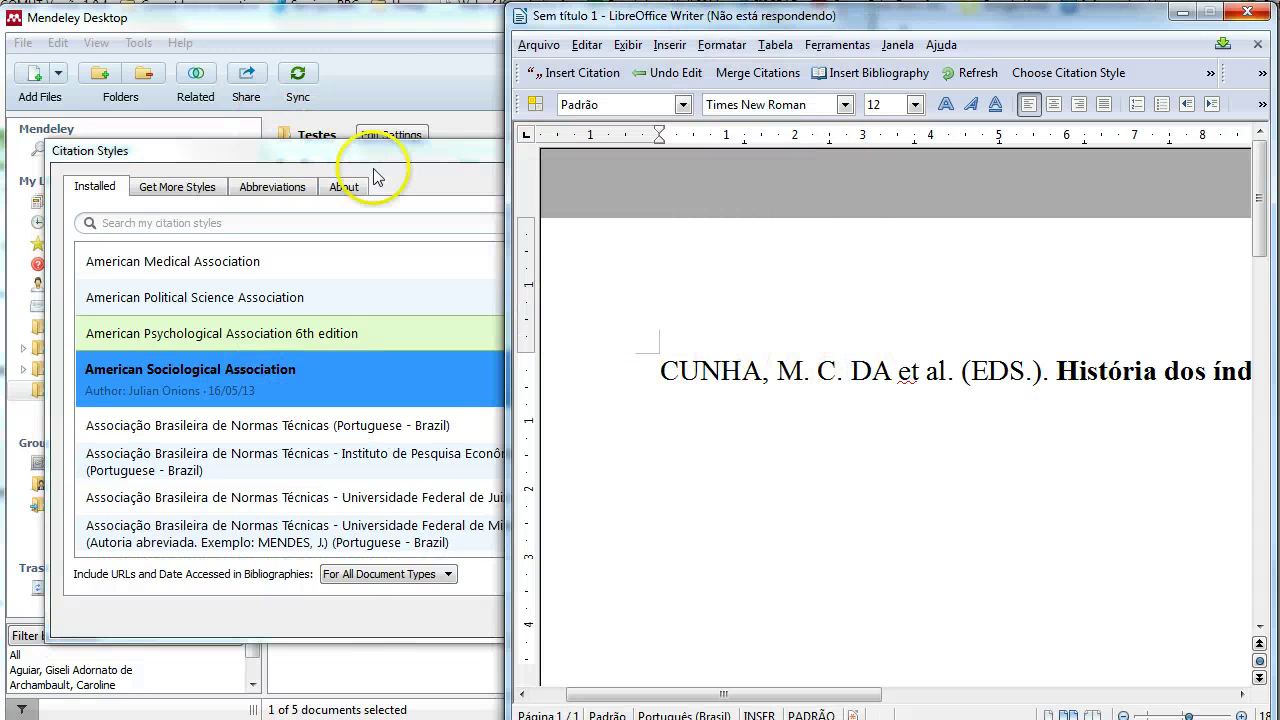
drag(365, 159, 252, 168)
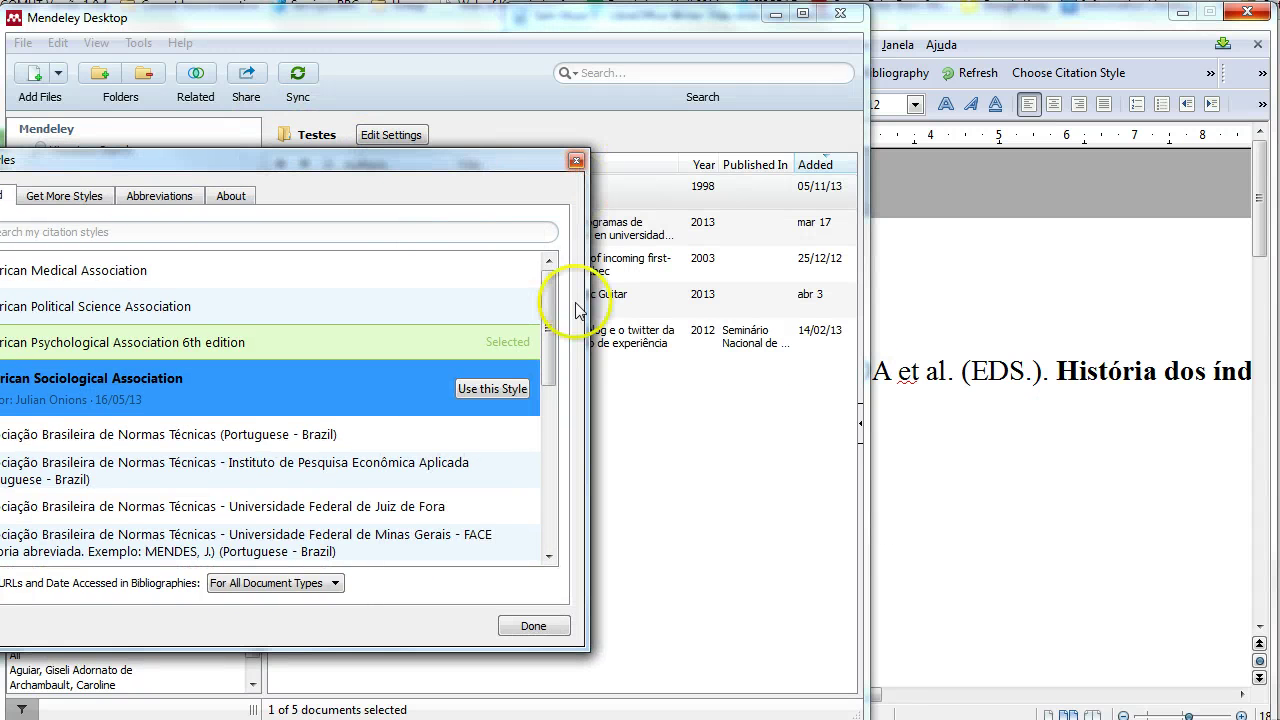
click(577, 157)
click(914, 400)
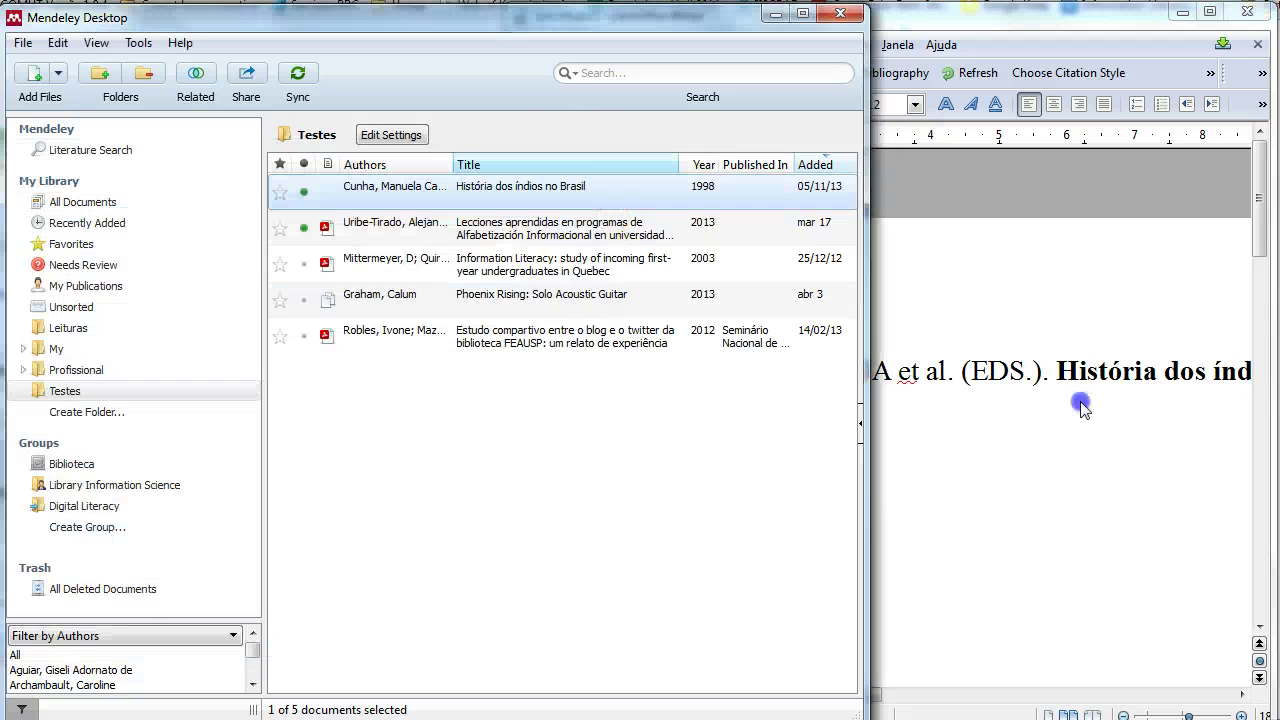
Start a new line below the "História dos índios no Brasil" reference in the Writer document
click(955, 28)
key(Home)
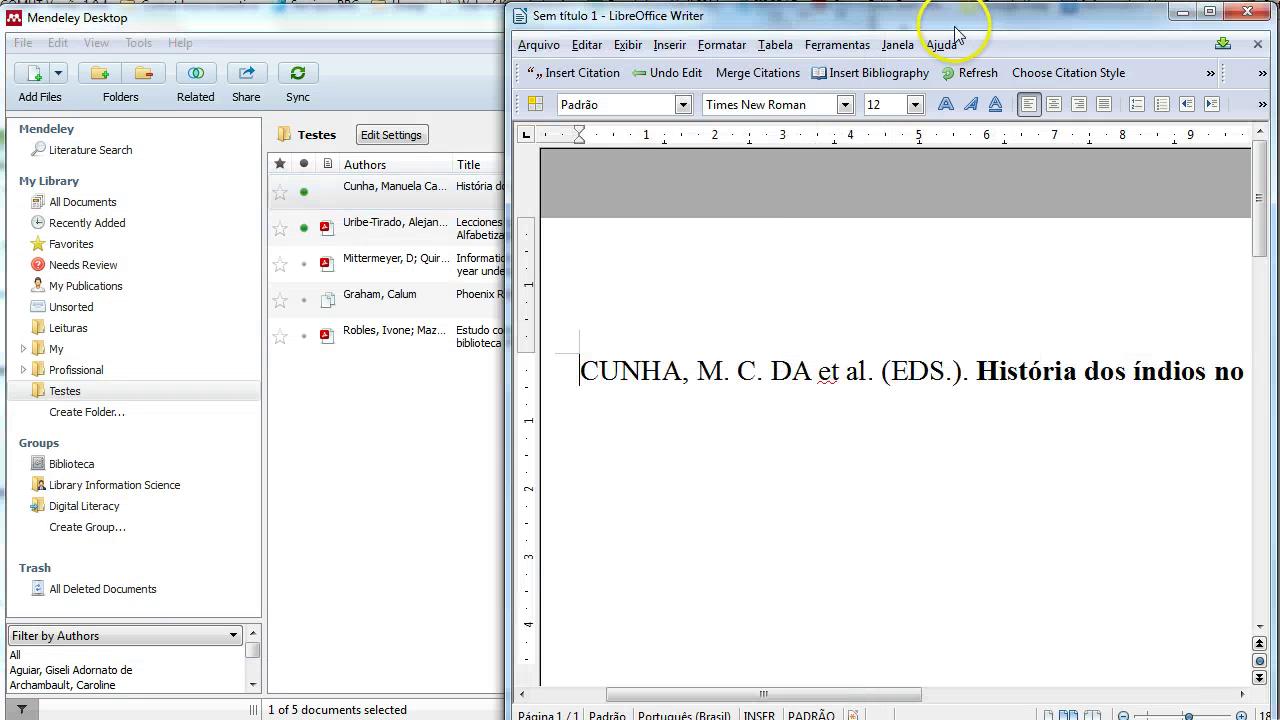
click(443, 268)
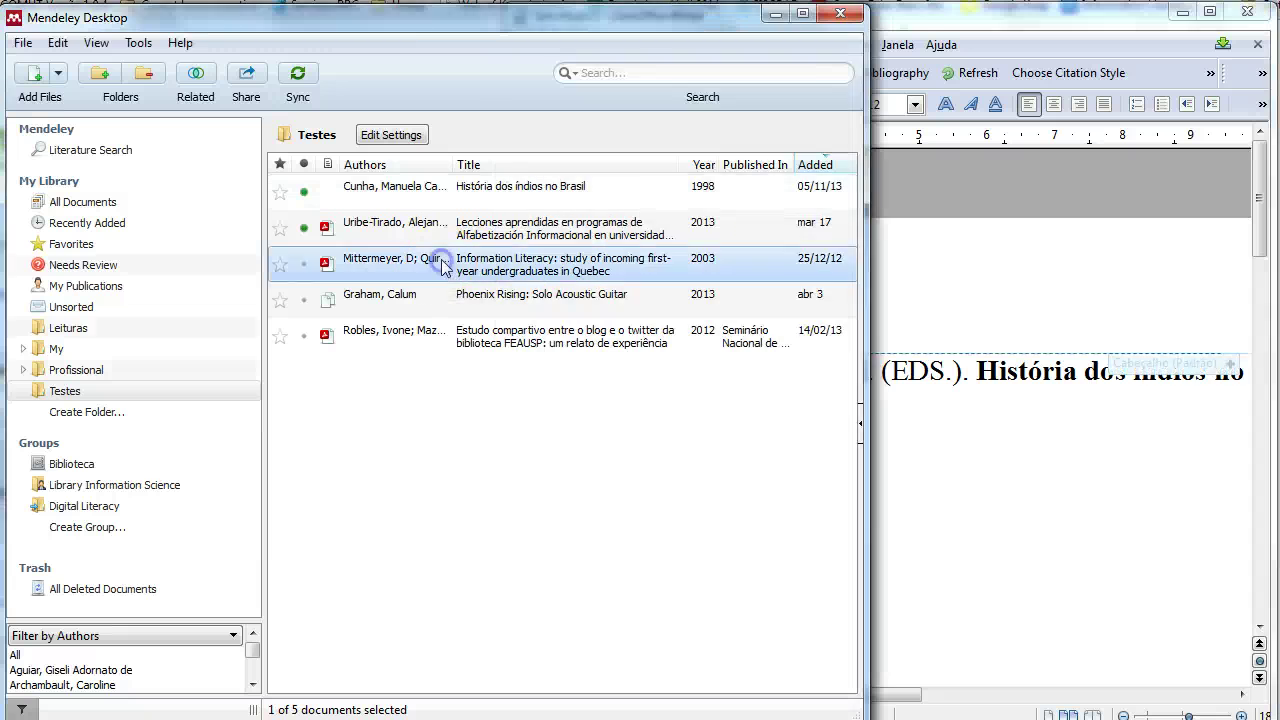
click(1137, 309)
key(End)
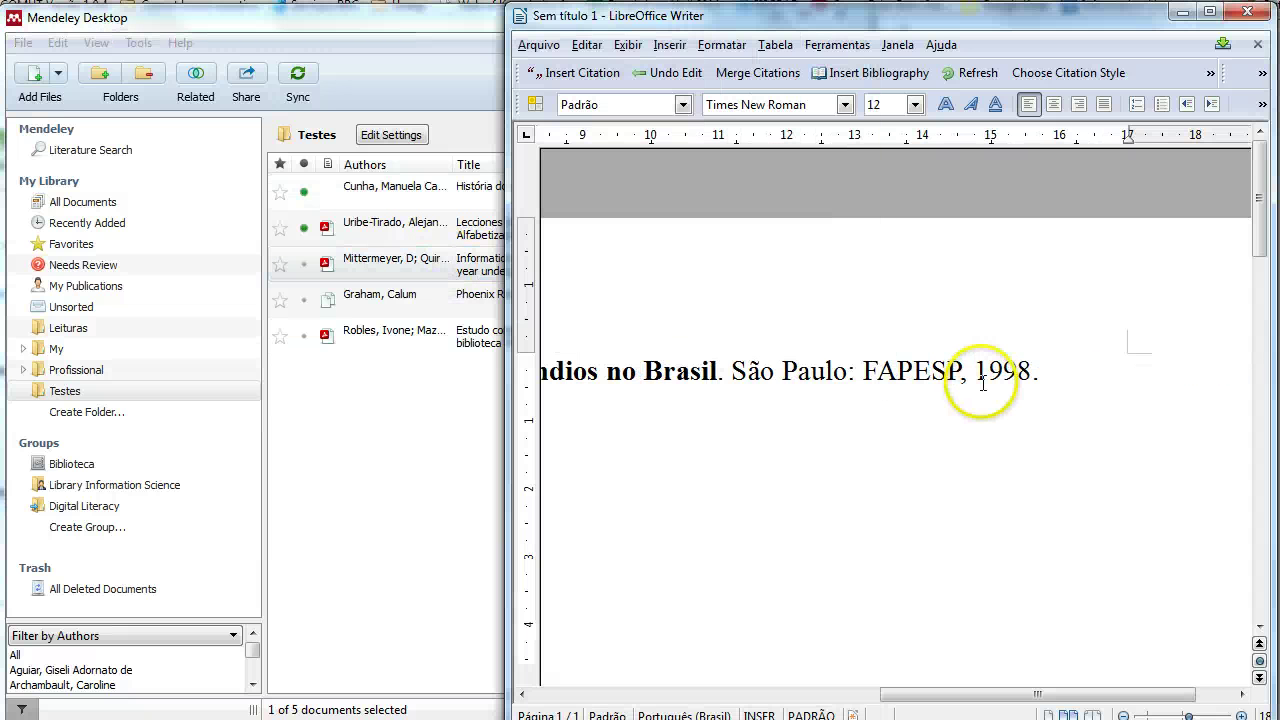
key(Home)
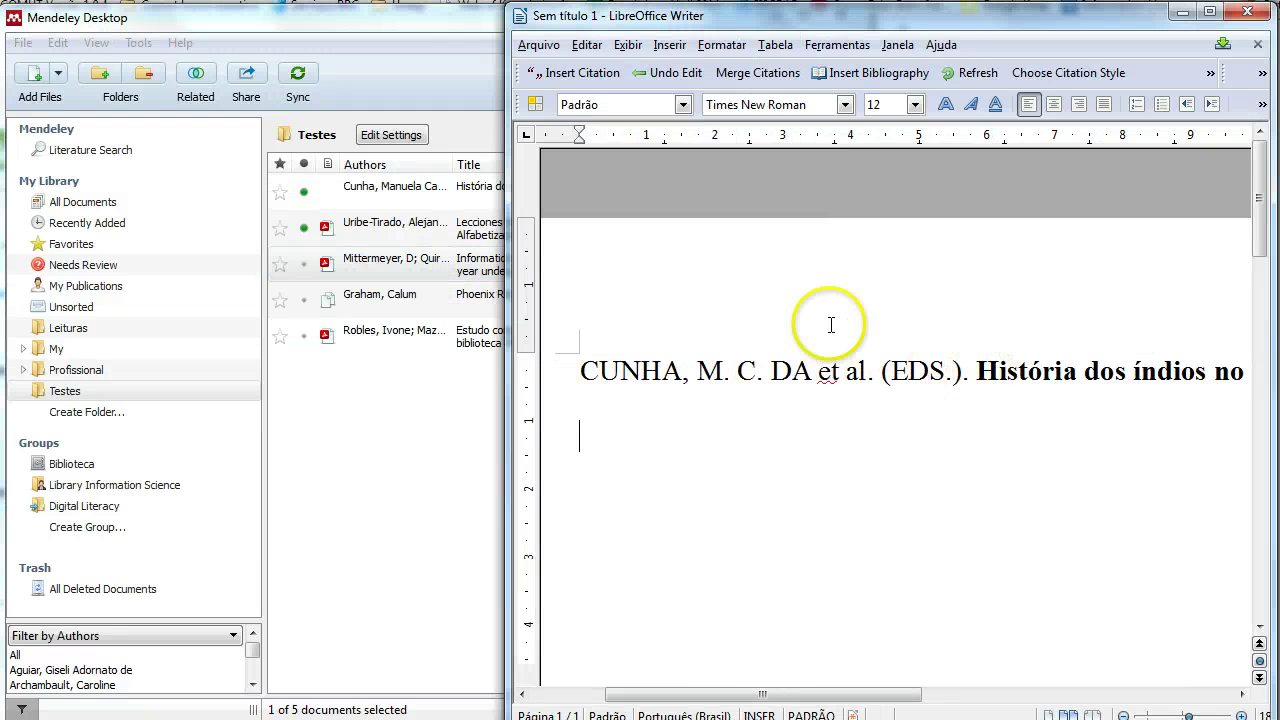
Transfer the formatted references of the other four documents in Mendeley's Testes folder into the Writer document below the first reference
click(425, 236)
shift+click(434, 334)
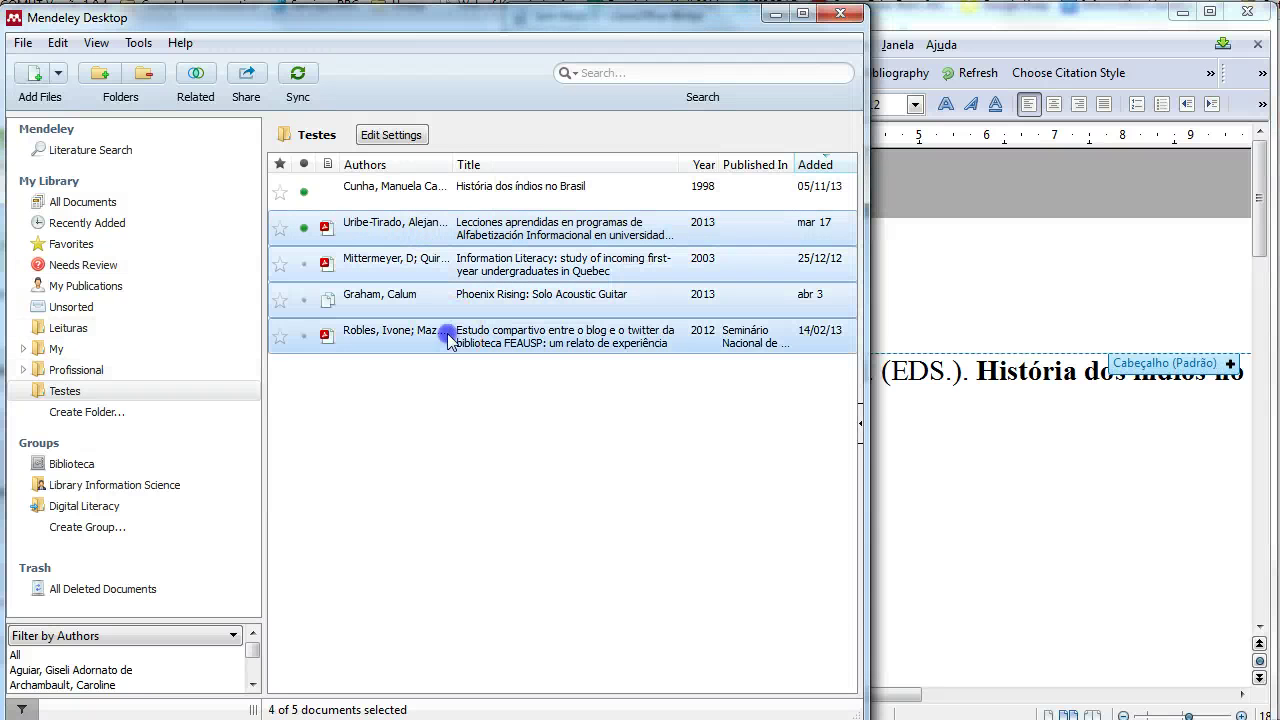
drag(587, 240, 925, 545)
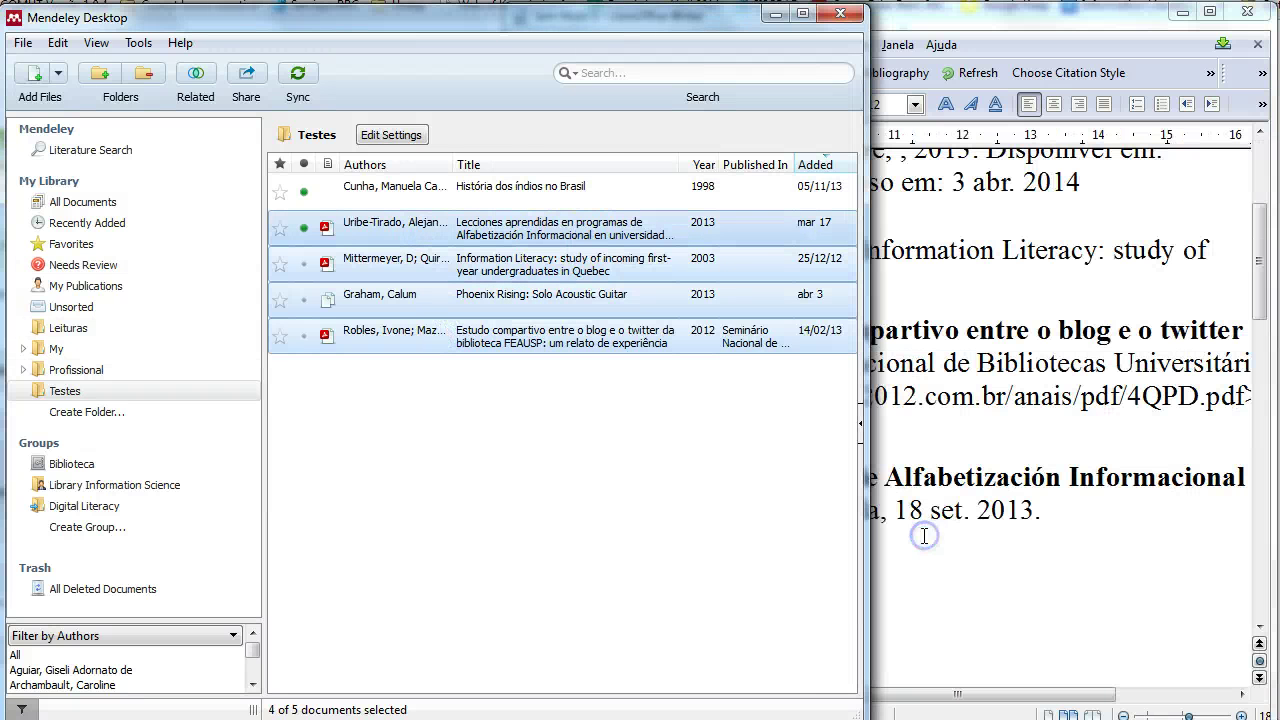
Examine the complete list of transferred references in the Writer document at a reduced zoom showing the full line width
click(931, 553)
drag(964, 694, 752, 678)
ctrl+scroll(777, 645, down, 3)
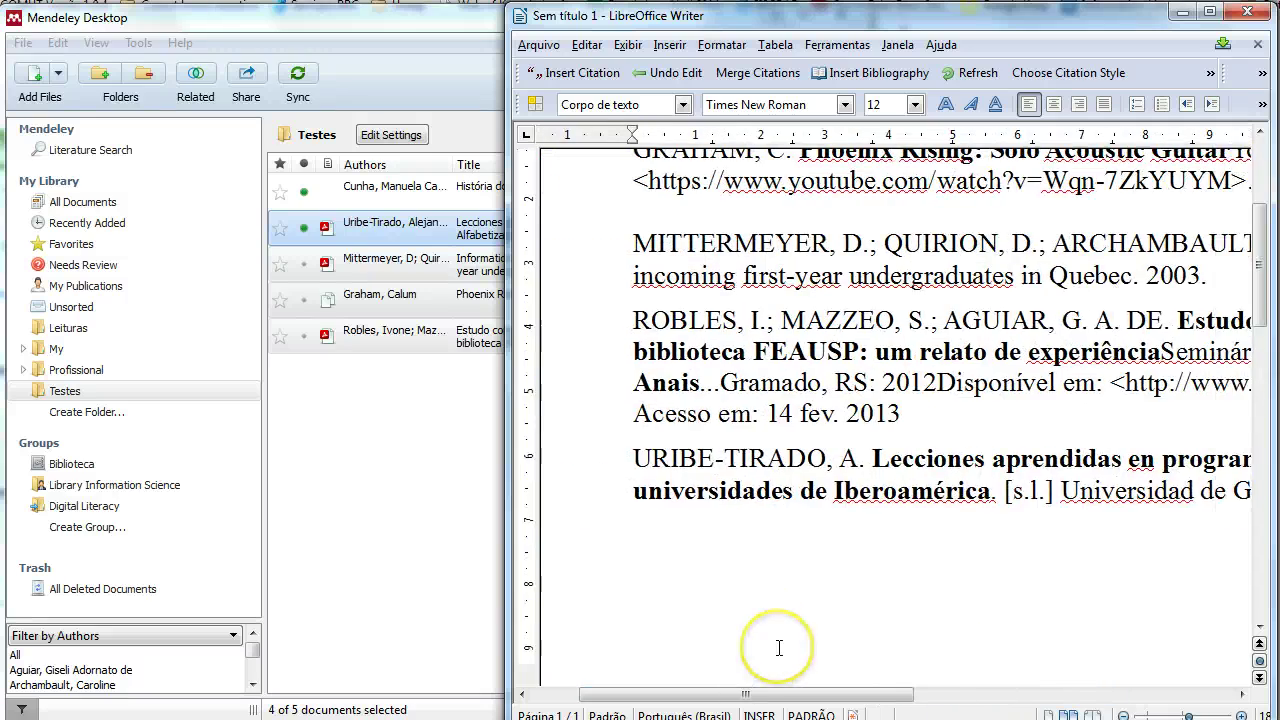
scroll(779, 648, up, 4)
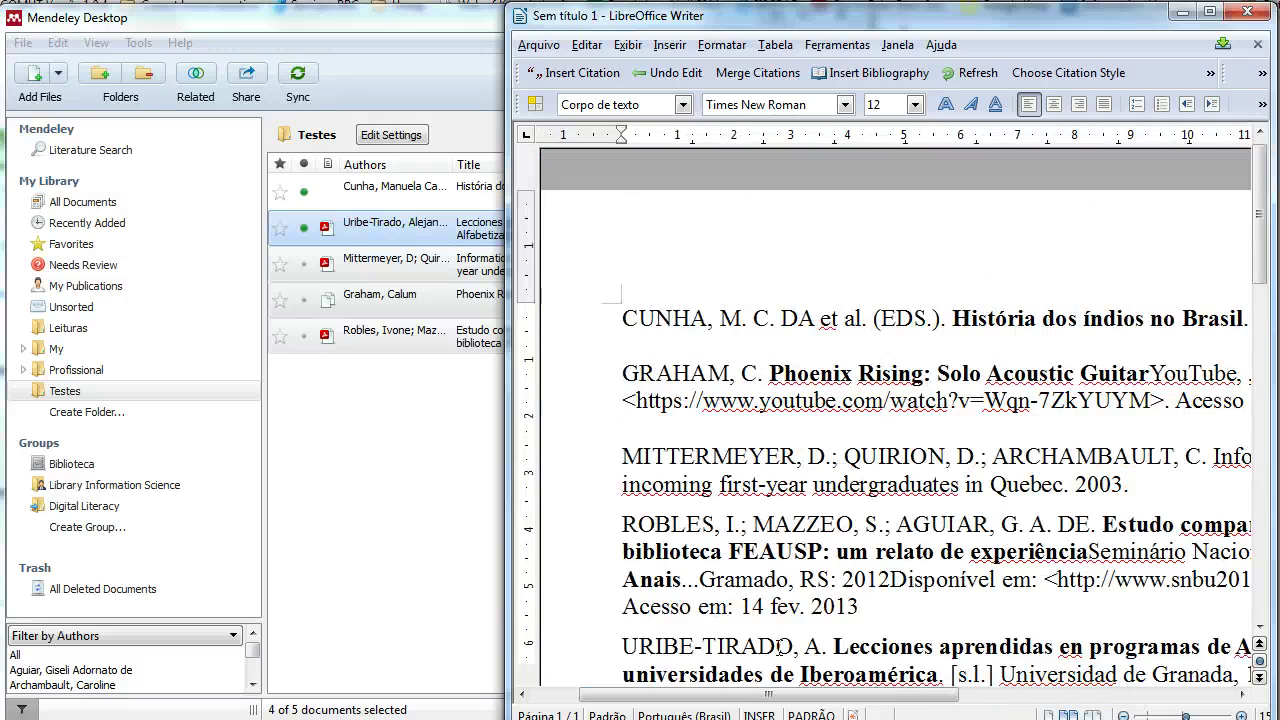
click(486, 614)
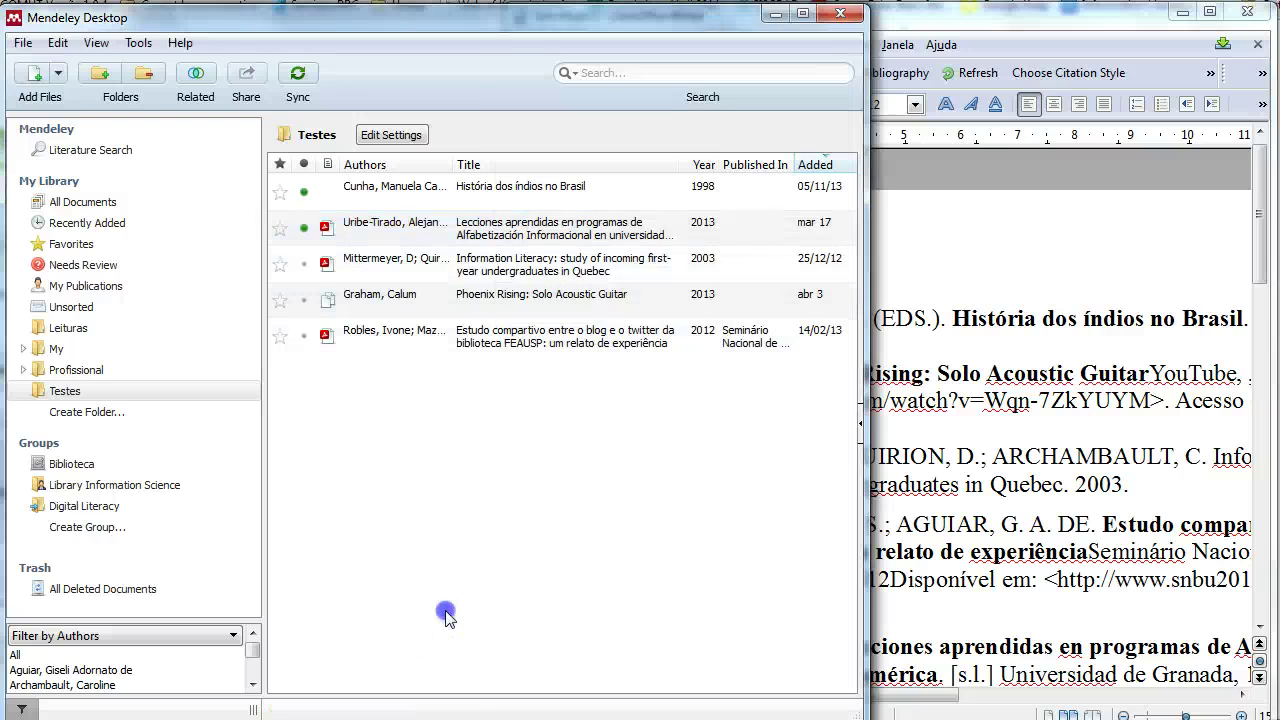
click(1023, 232)
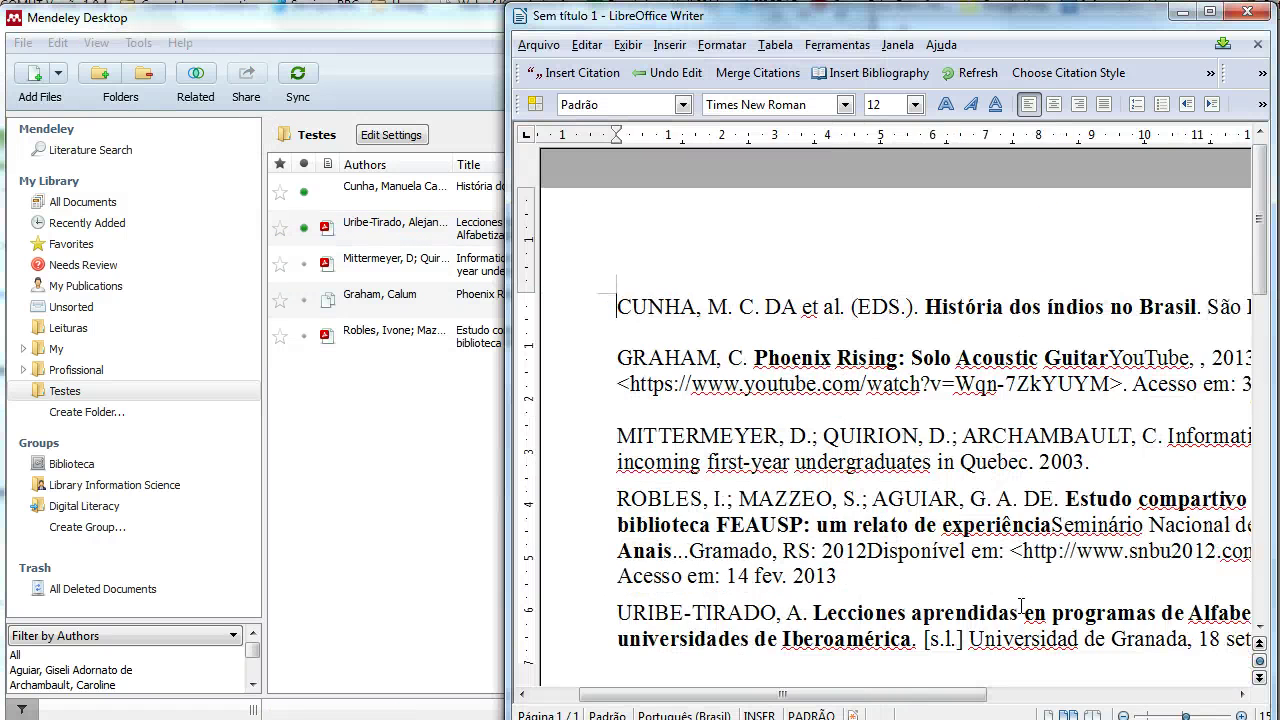
scroll(1021, 605, down, 3)
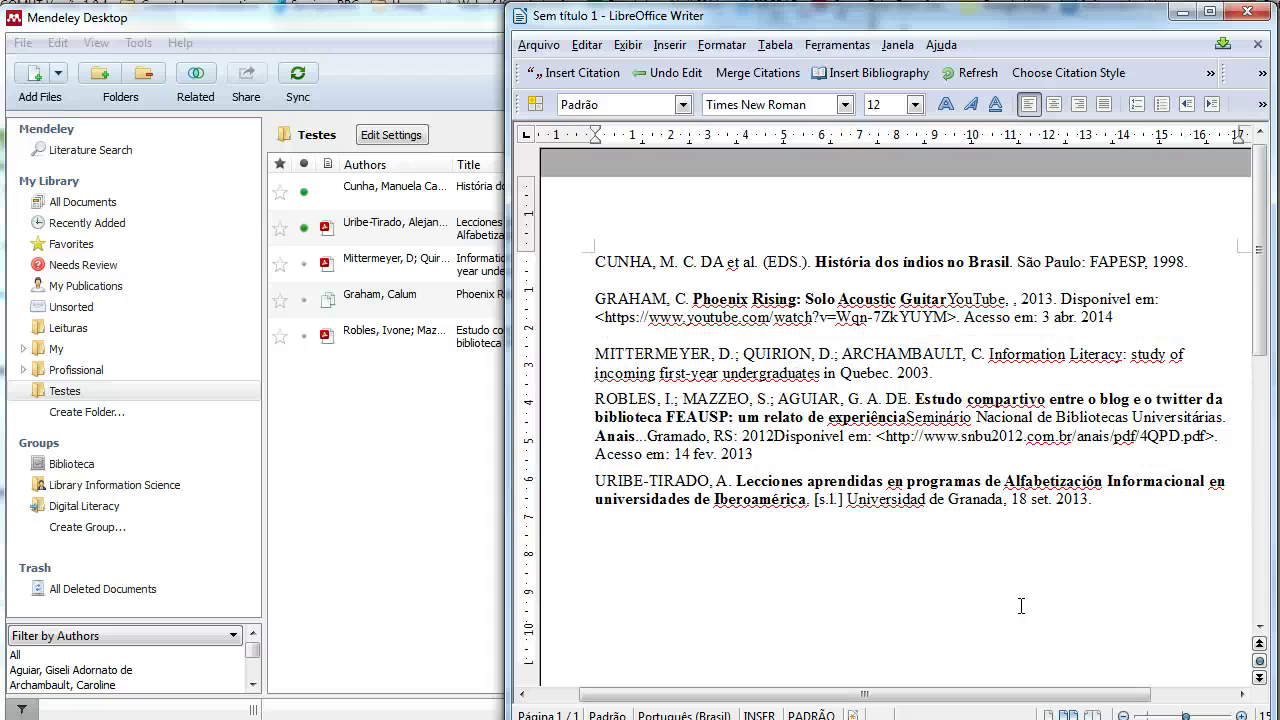
click(1014, 662)
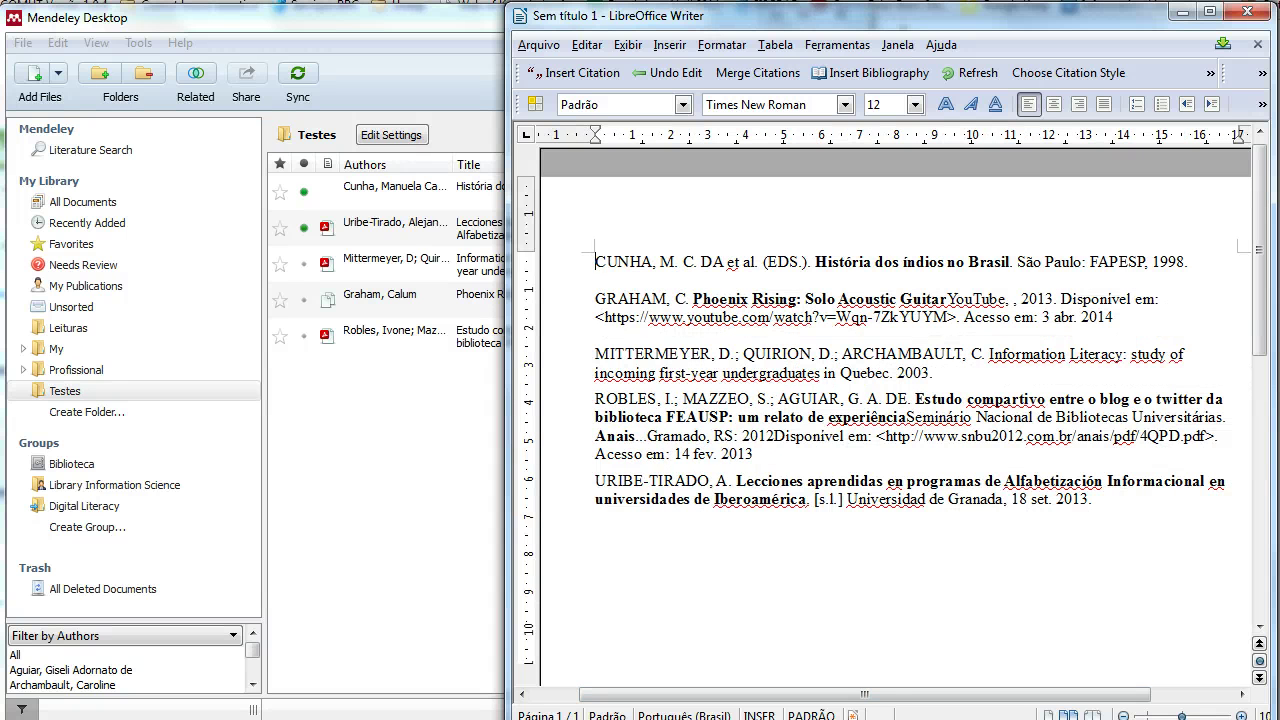